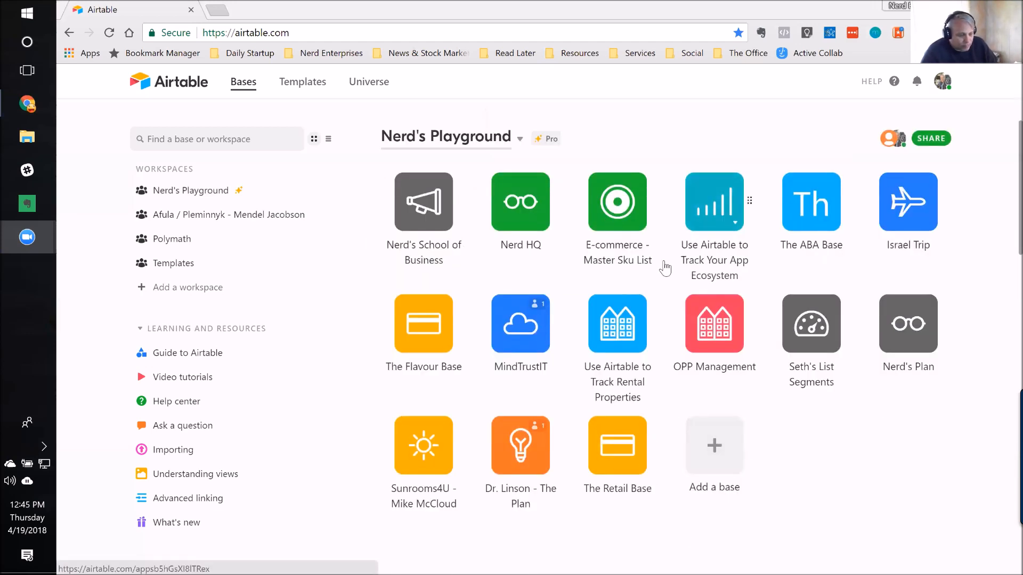
Step: Create a base from scratch in the Nerd's Playground workspace and name it "My Client List"
left_click(715, 444)
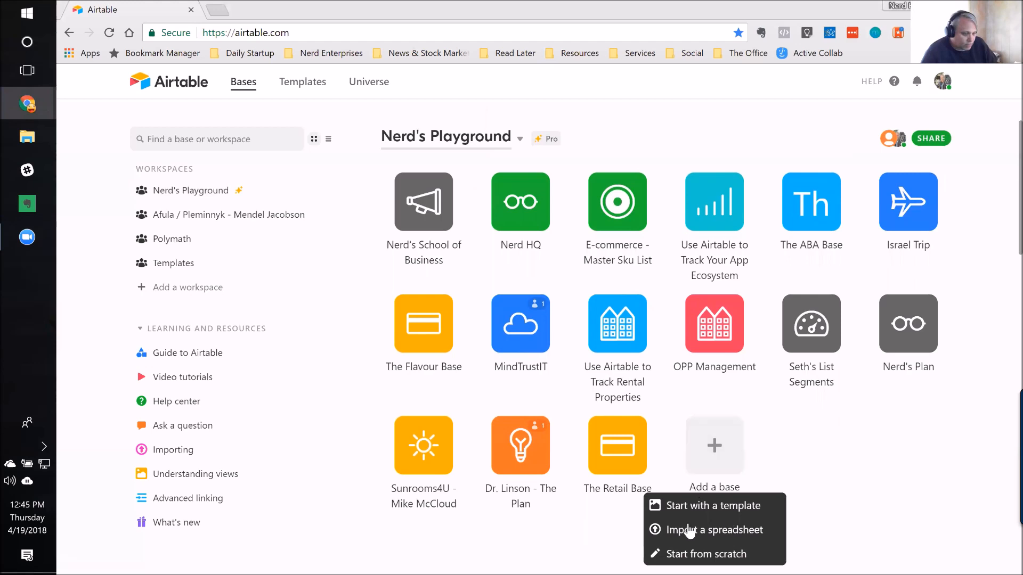
left_click(706, 554)
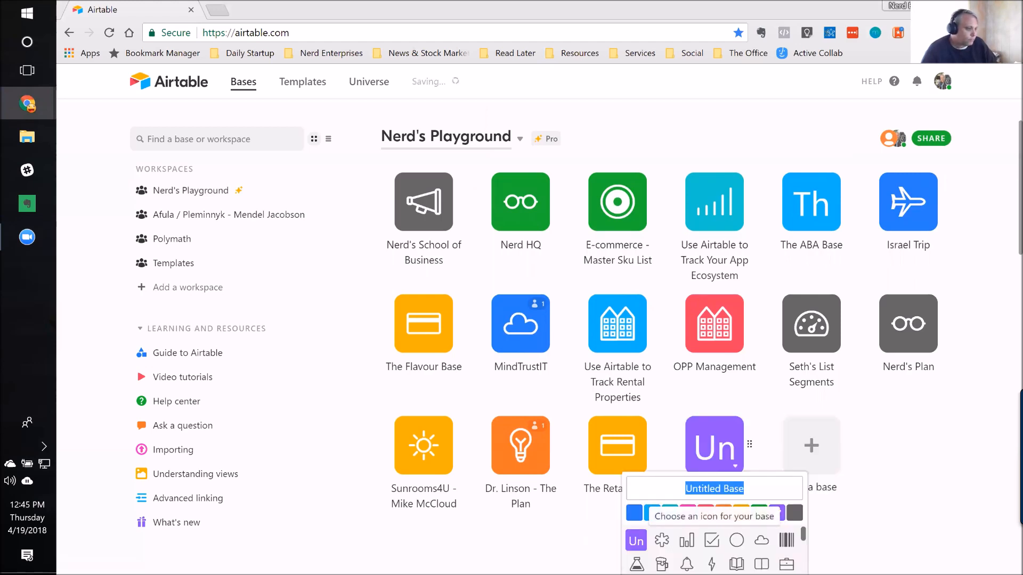
scroll(863, 458, "down", 5)
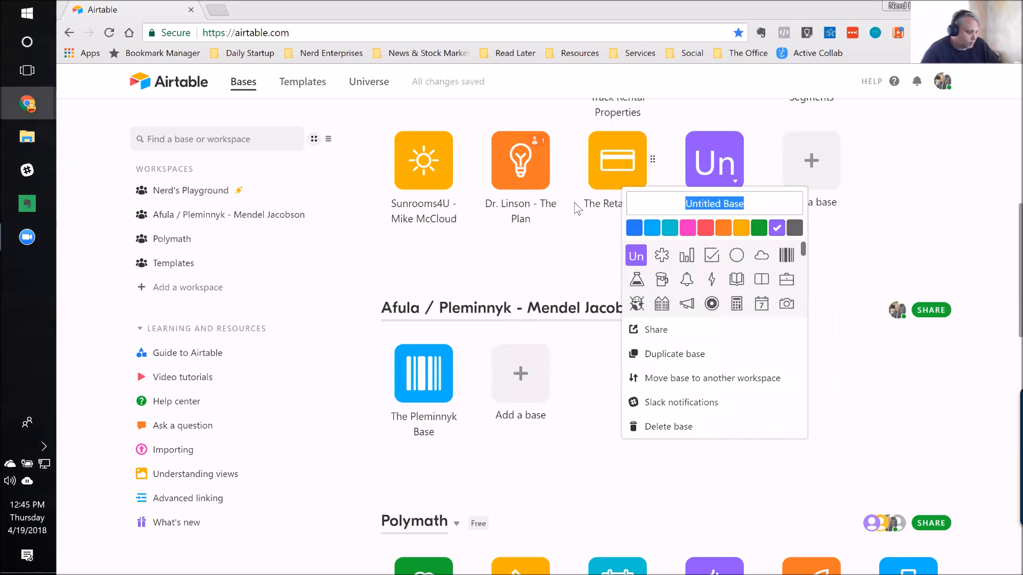
type("My ")
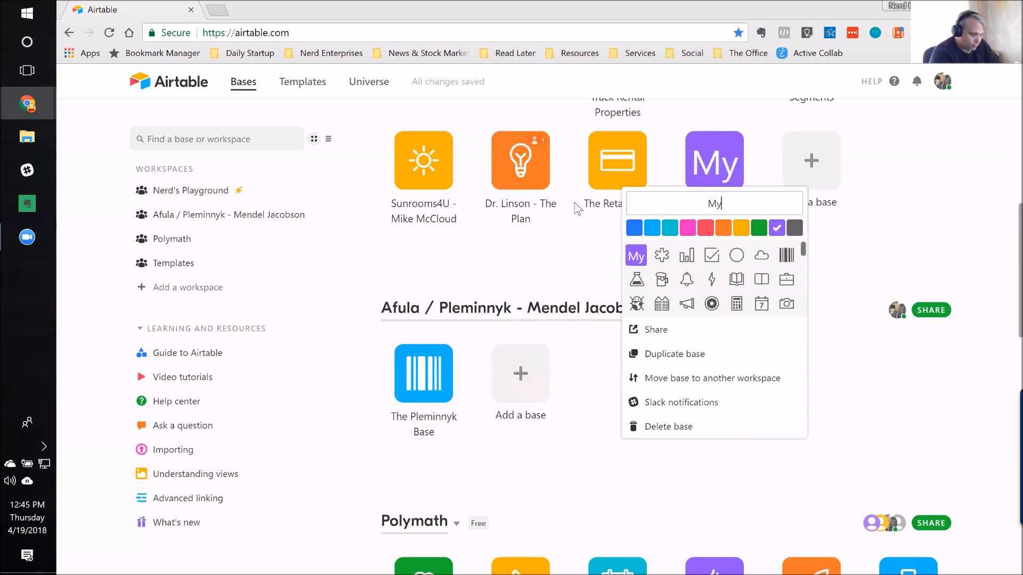
type("Client LIs")
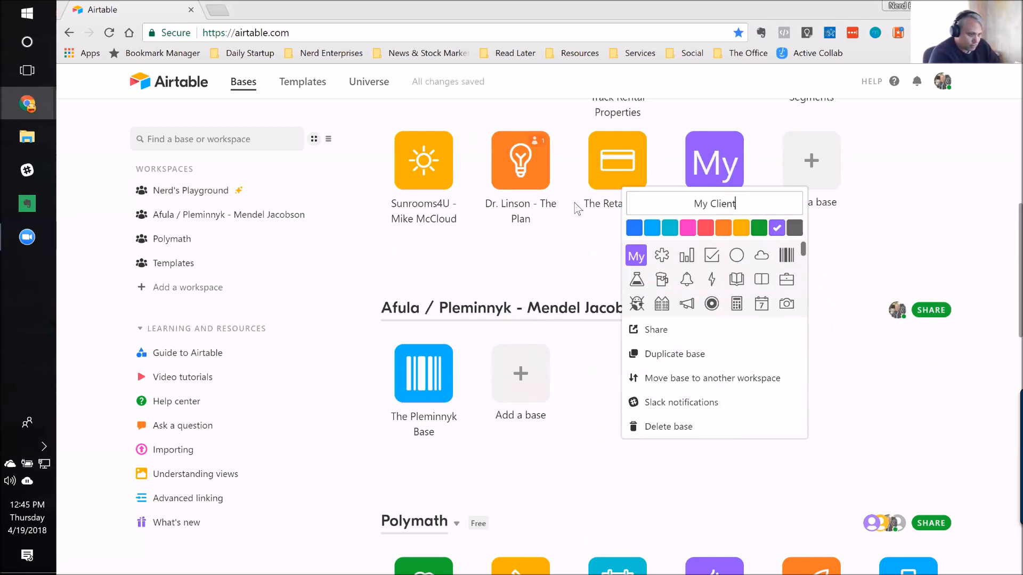
key("BackSpace")
key("BackSpace")
type("ist")
key("Return")
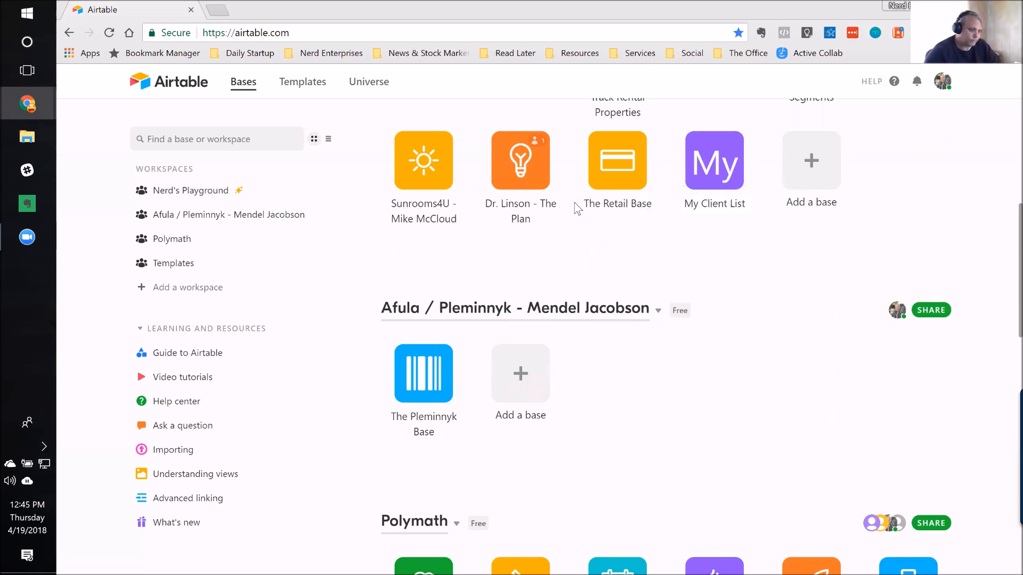
Step: Open the My Client List base and give it the open book icon and the dark blue colour
left_click(714, 169)
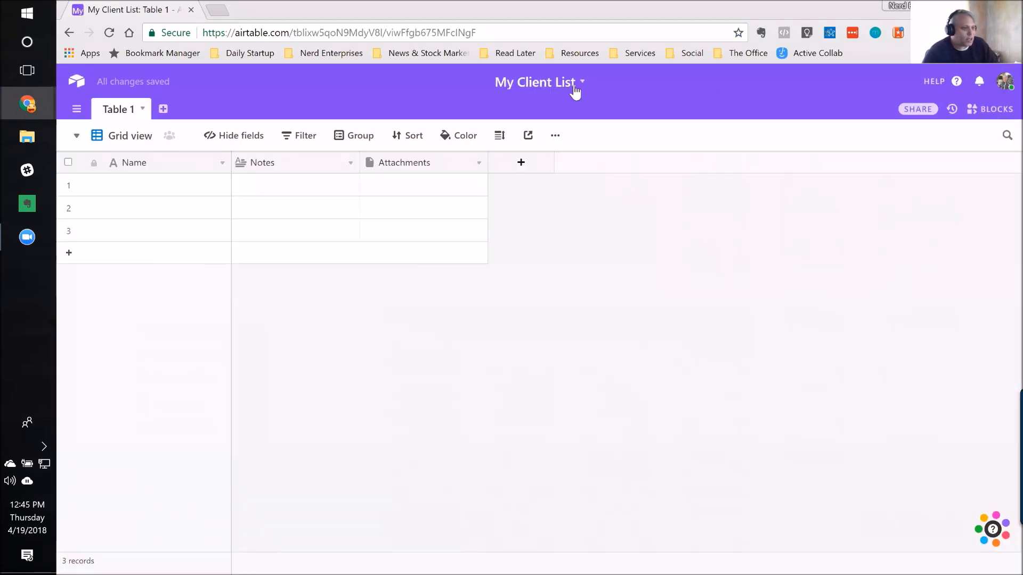
left_click(576, 85)
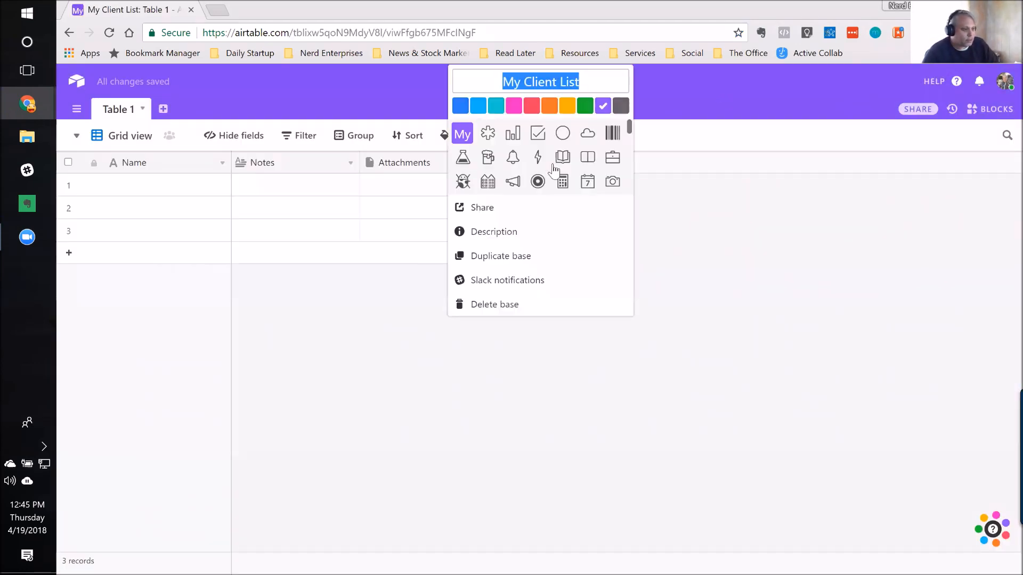
left_click(513, 106)
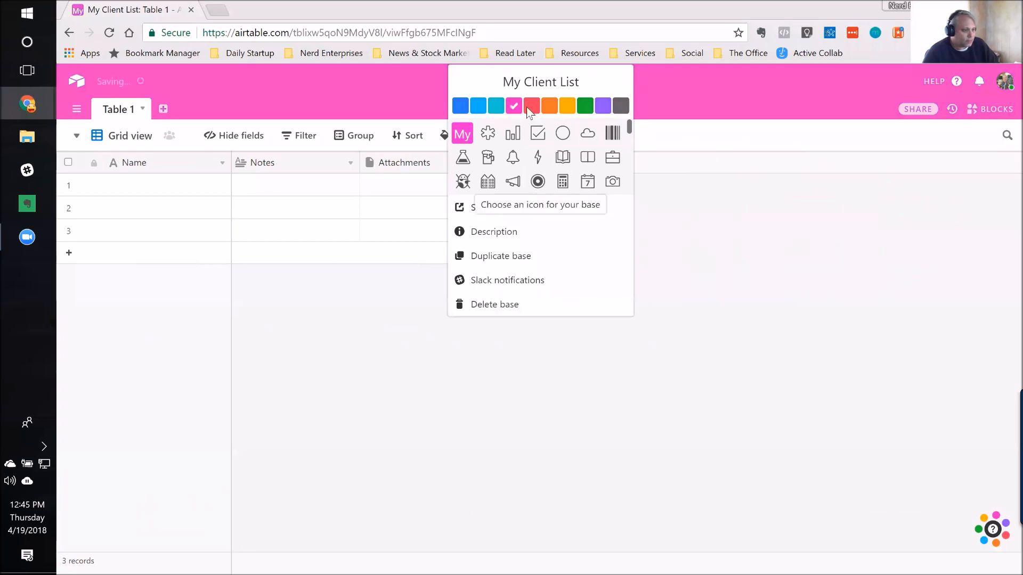
left_click(562, 158)
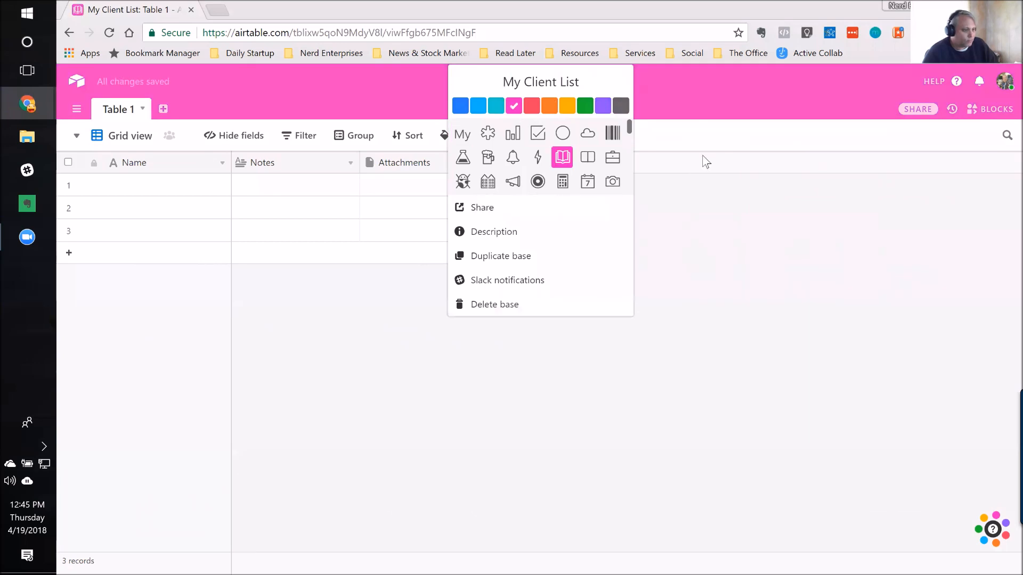
left_click(460, 106)
left_click(818, 89)
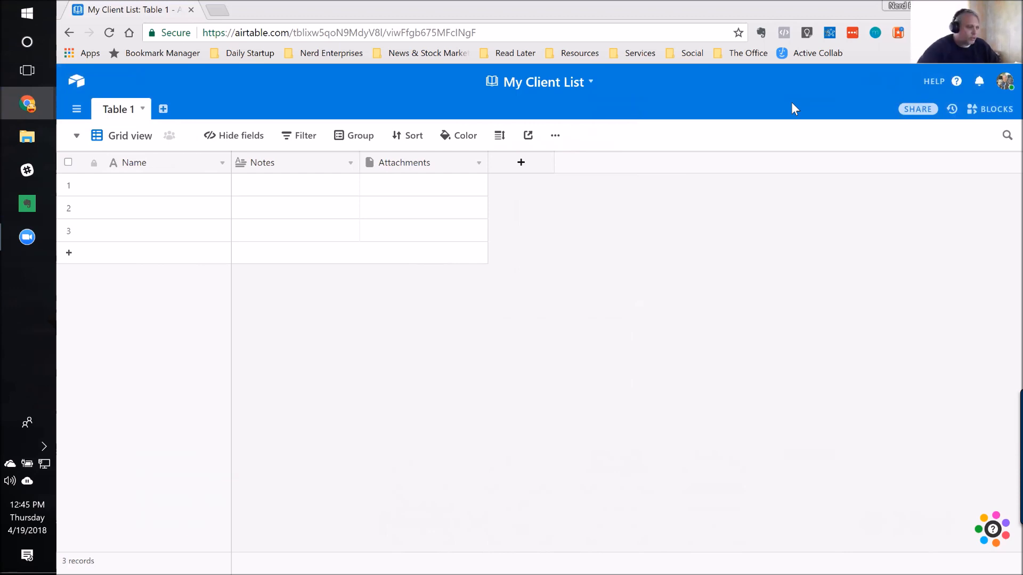
Step: Rename Table 1 as "Client List"
left_click(156, 195)
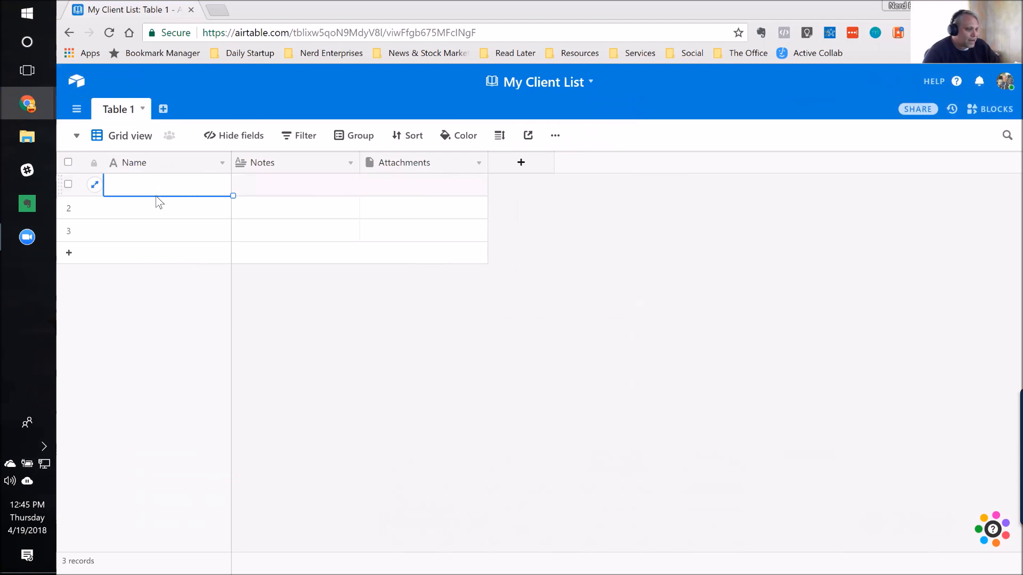
left_click(116, 108)
double_click(123, 101)
type("Client")
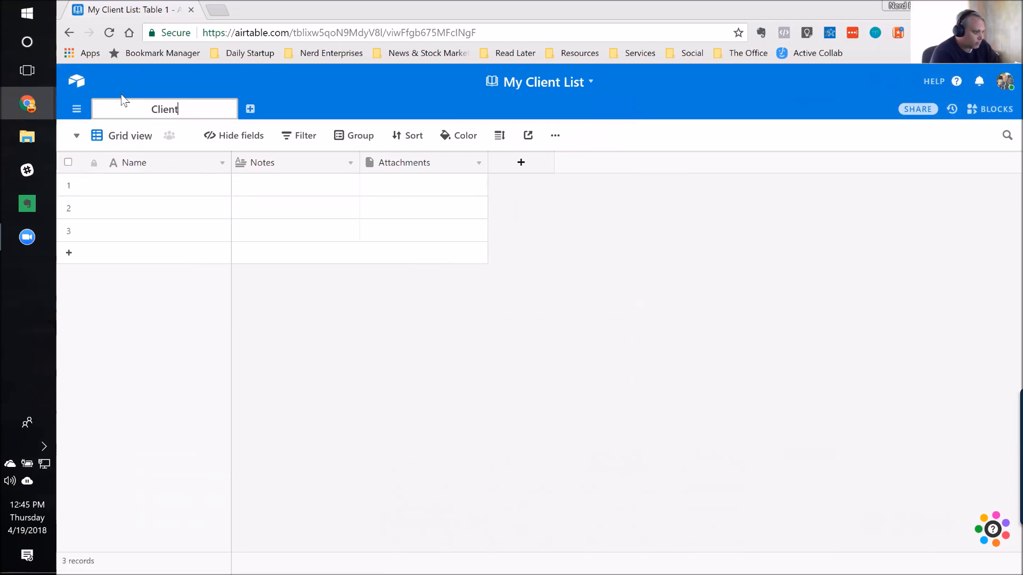
type(" List")
key("Return")
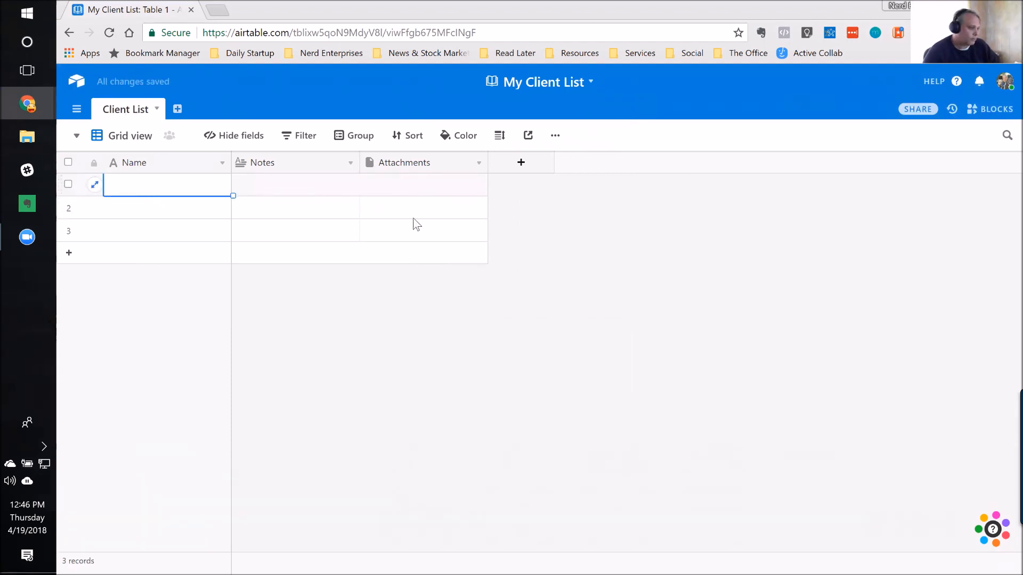
Step: Enter "Your Business Matters" as the Name of the first record
type("Your Business Matters")
key("Tab")
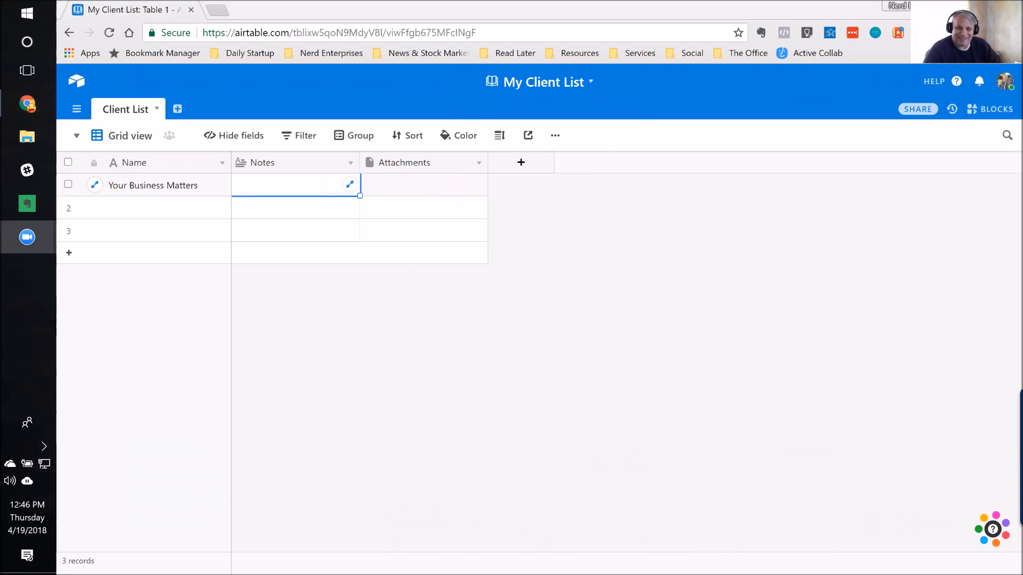
left_click(185, 165)
left_click(322, 165)
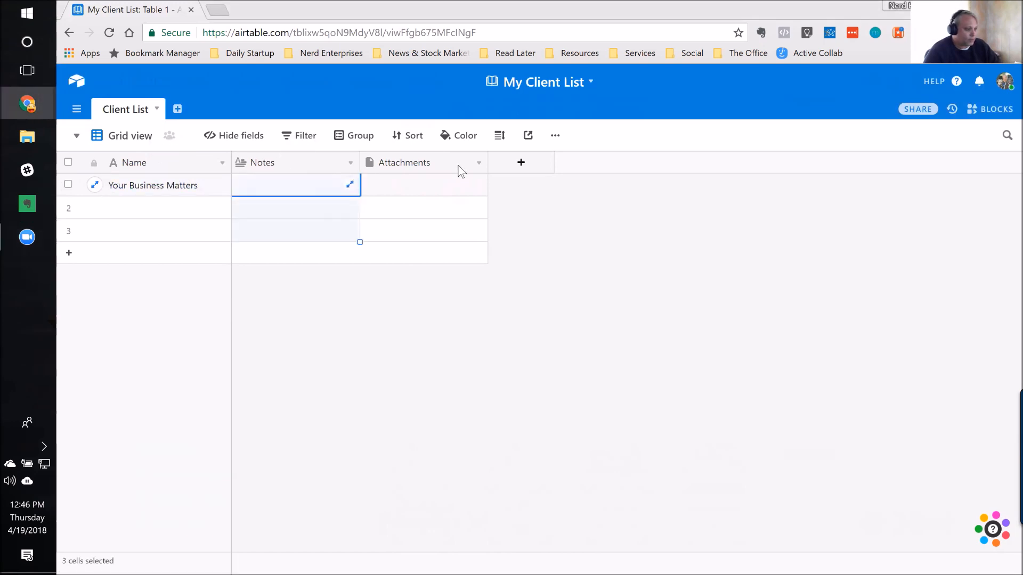
left_click(421, 163)
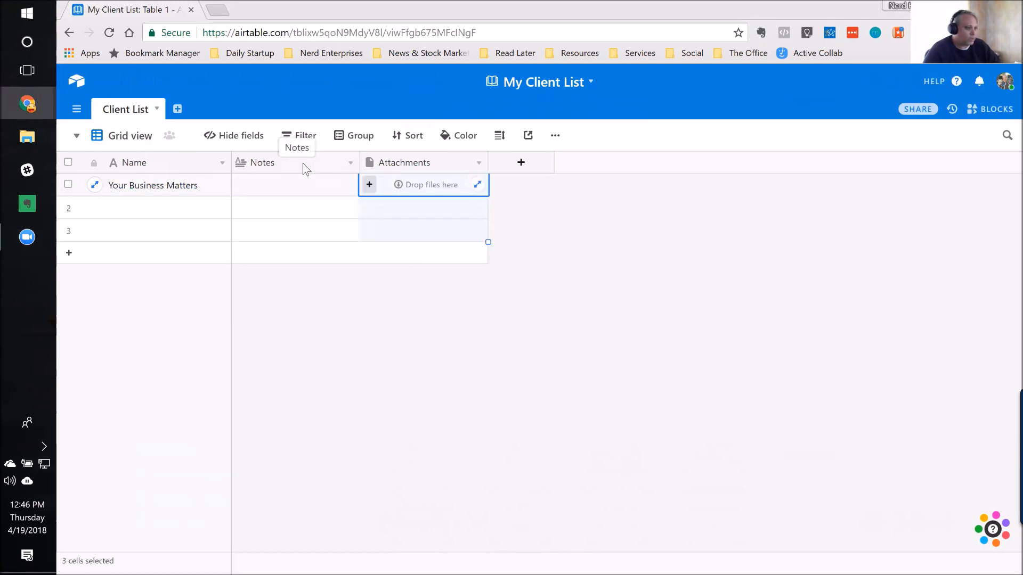
left_click(245, 164)
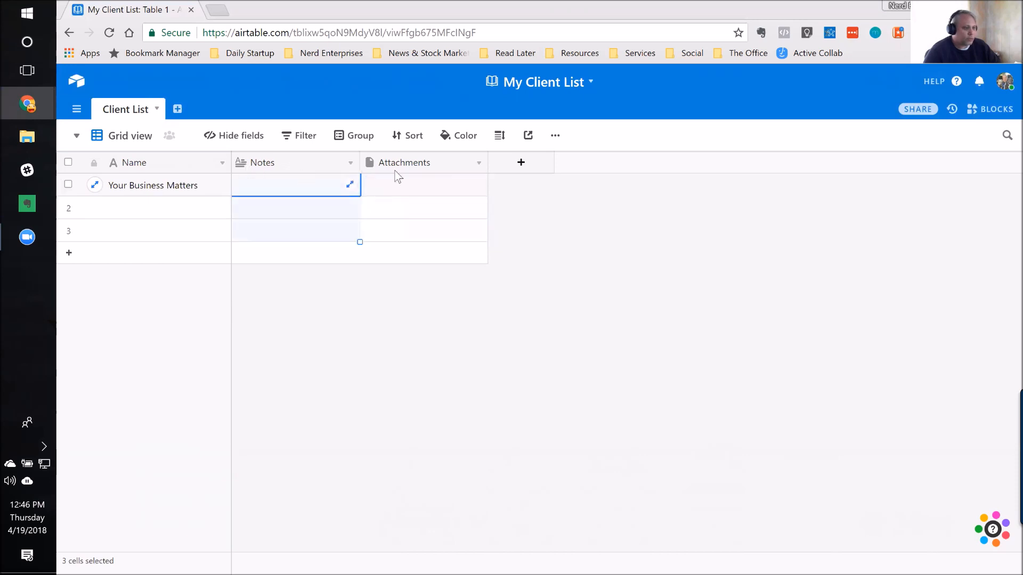
left_click(442, 163)
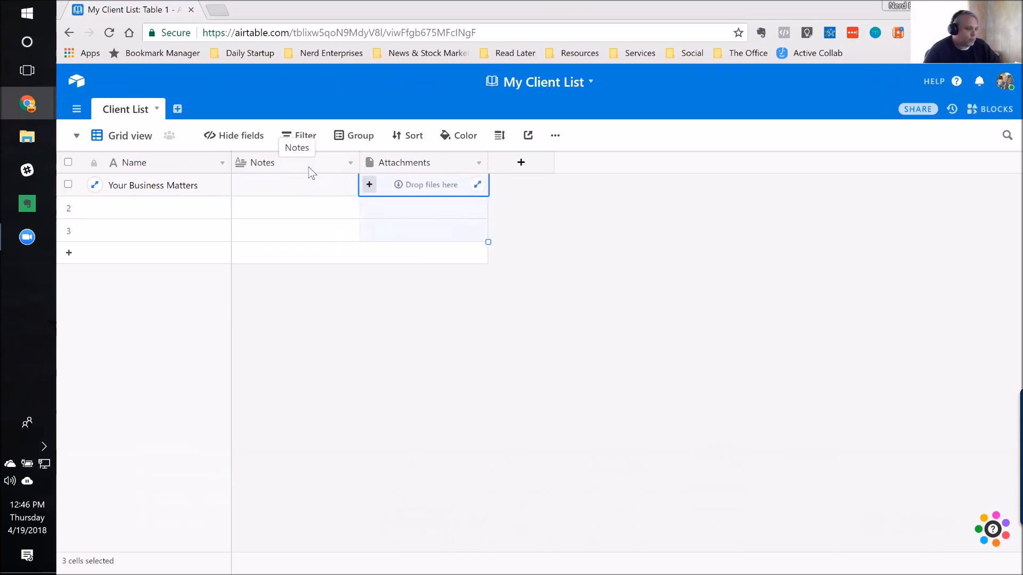
Step: Hide the Notes and Attachments fields in the grid view
left_click(230, 139)
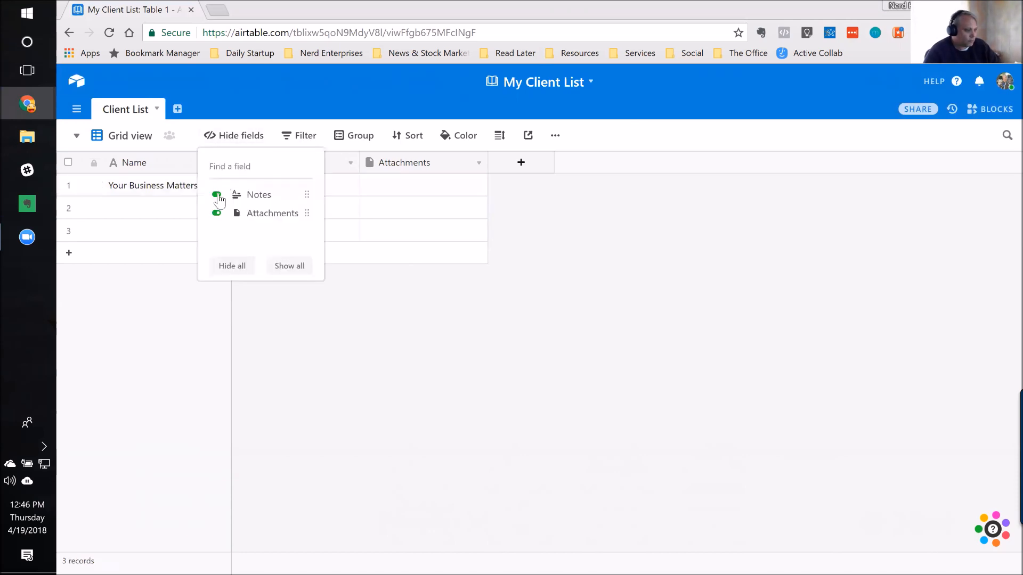
left_click(217, 194)
left_click(216, 213)
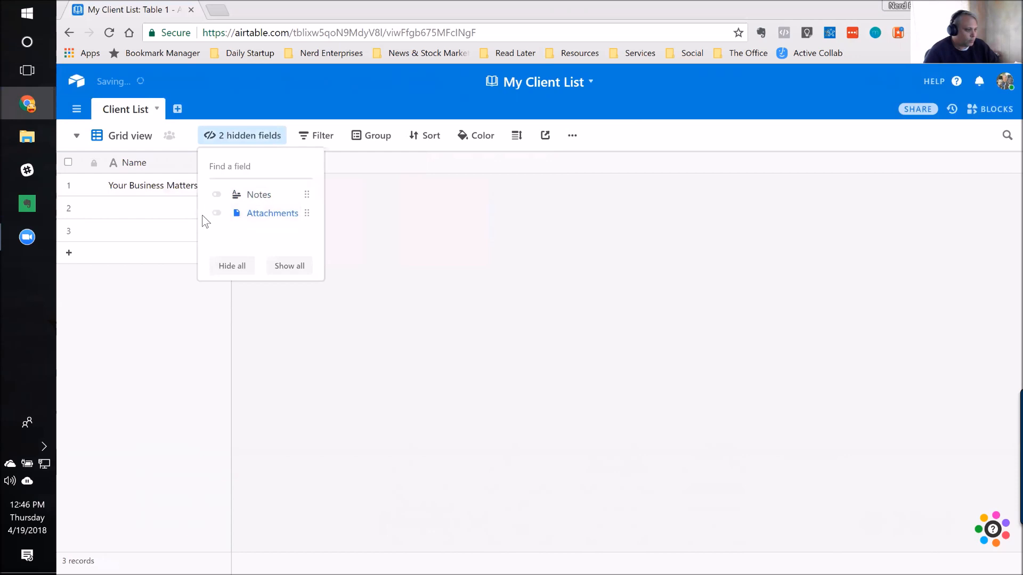
left_click(413, 212)
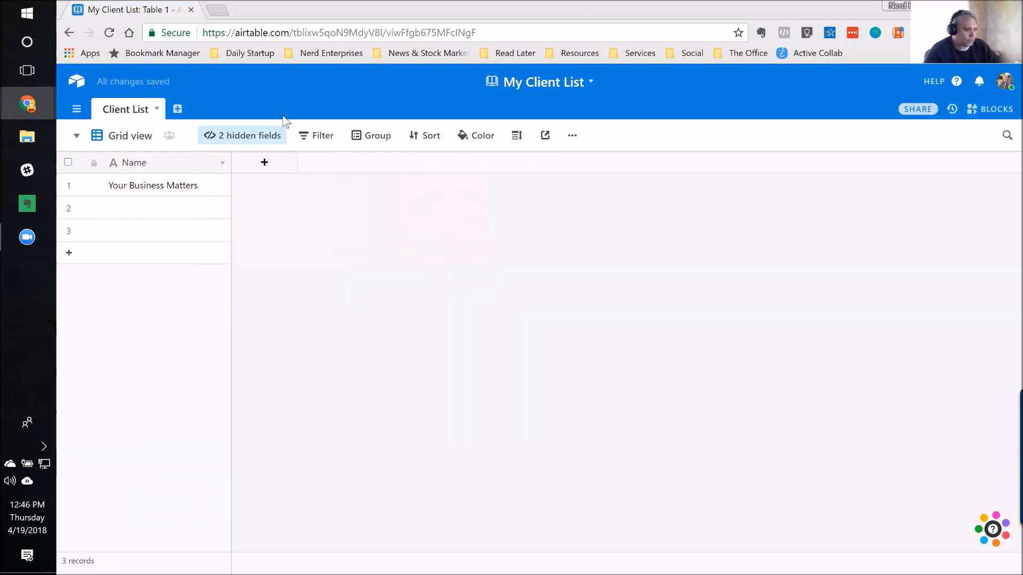
left_click(255, 138)
left_click(488, 255)
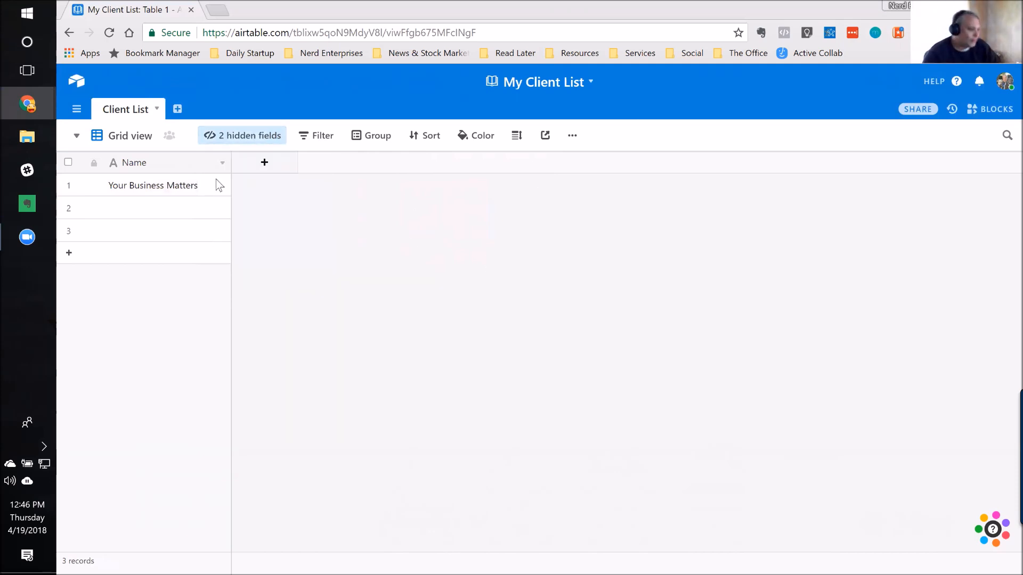
Step: Add a single line text field after the Name field, keeping its default name
left_click(263, 168)
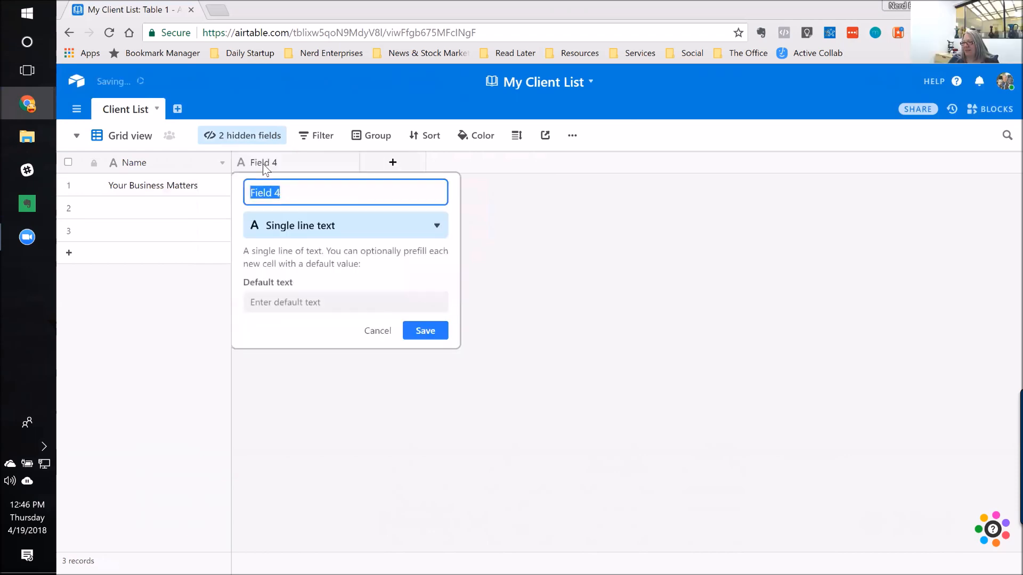
key("Return")
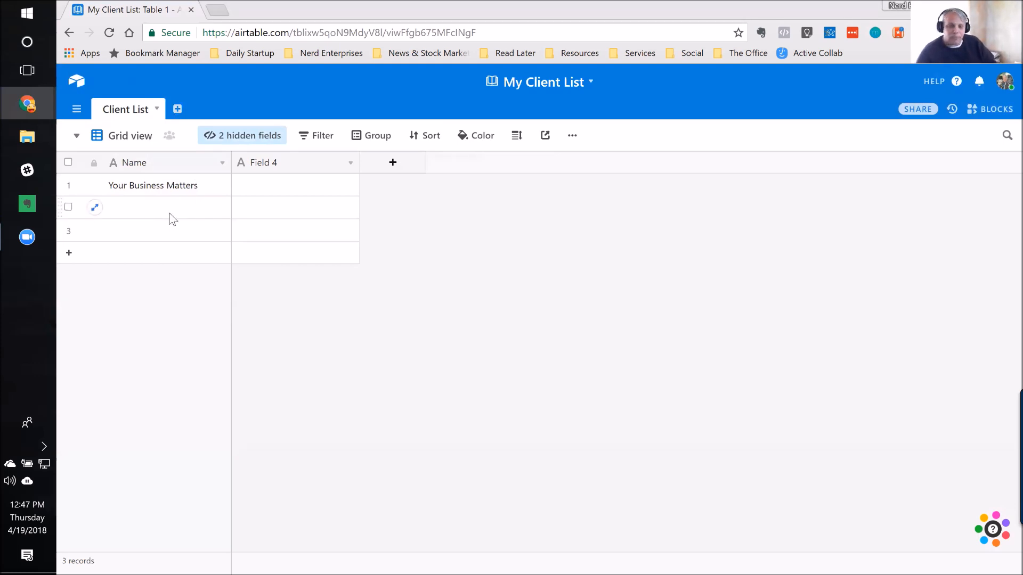
left_click(196, 166)
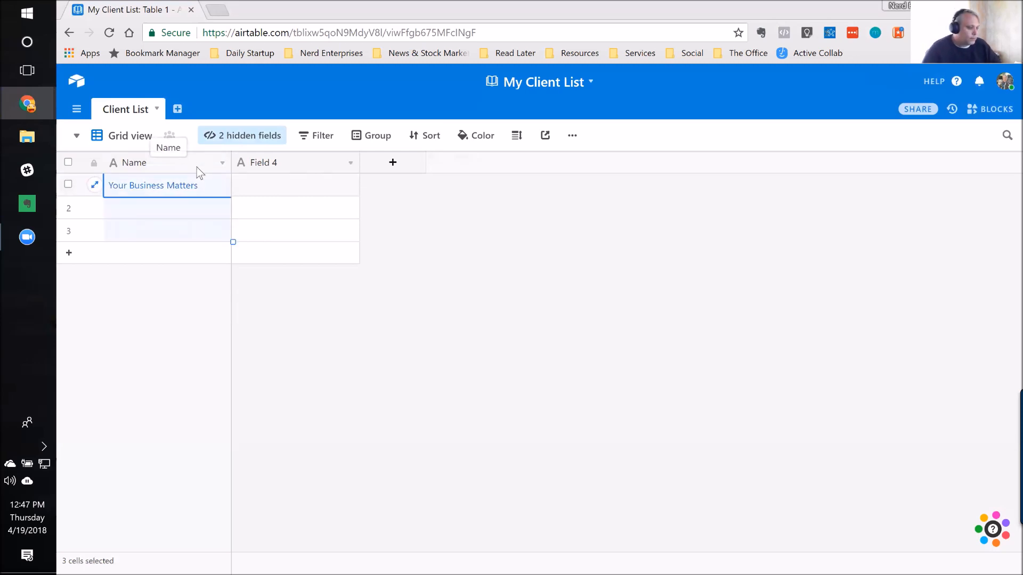
left_click(292, 169)
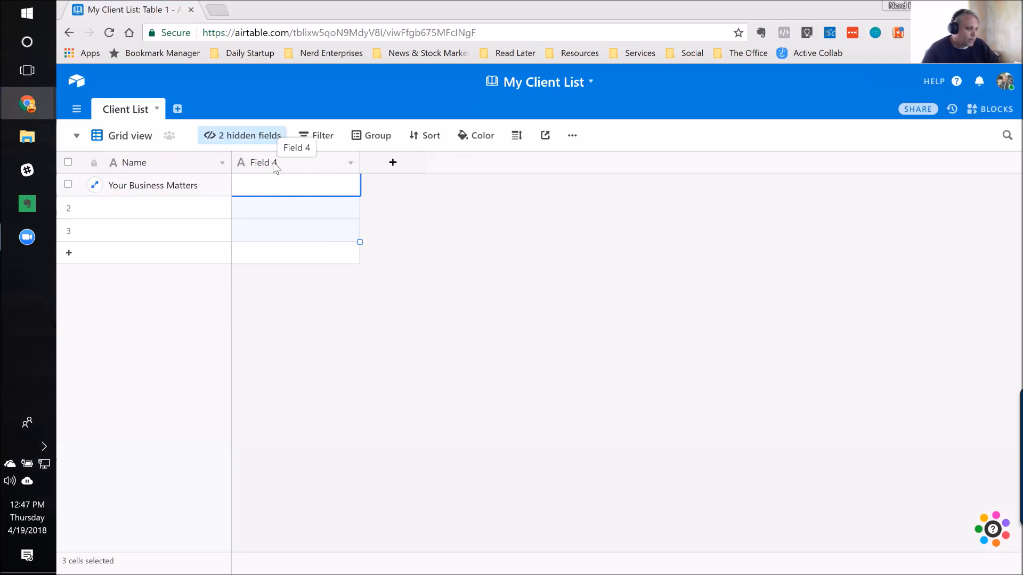
Step: Rename the field beside Name as "First" and save it
double_click(273, 164)
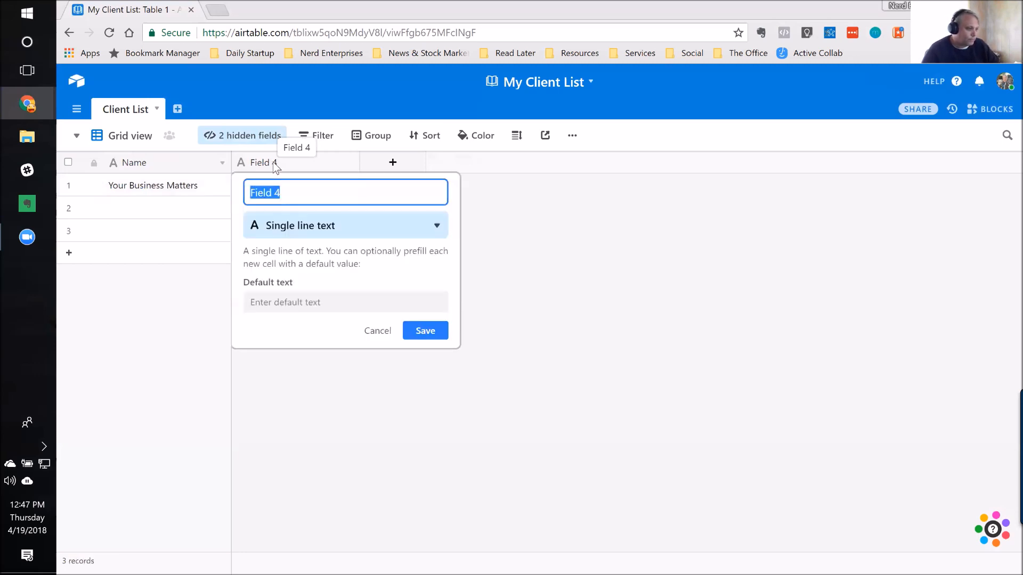
left_click(278, 193)
key("ctrl+a")
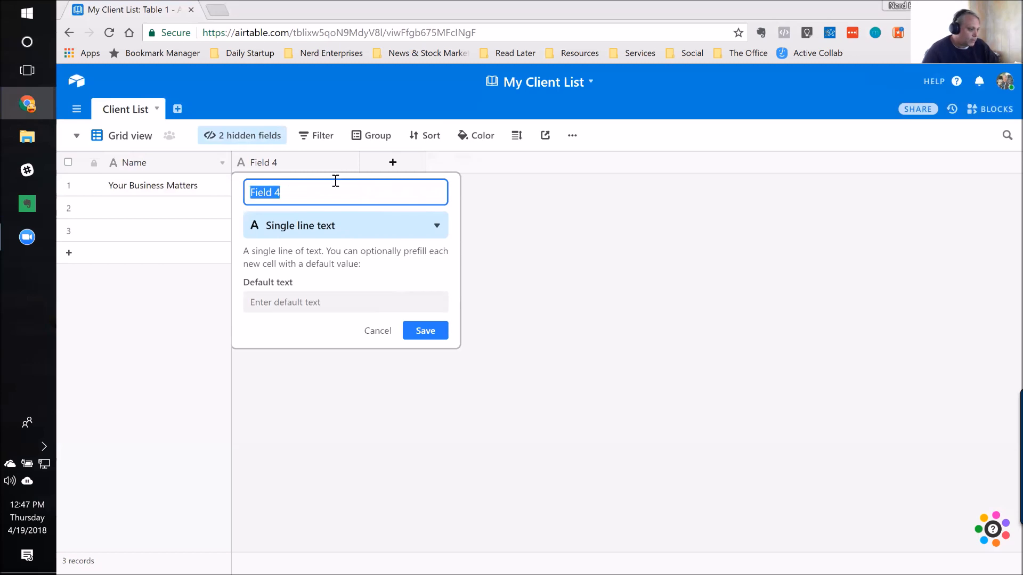
type("Content")
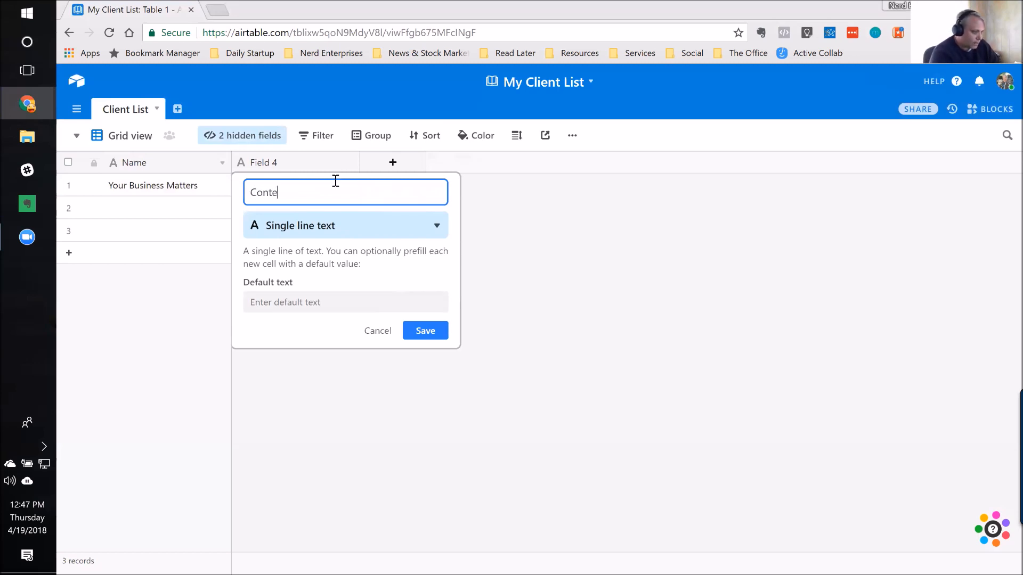
key("BackSpace")
key("BackSpace")
key("BackSpace")
type("act name")
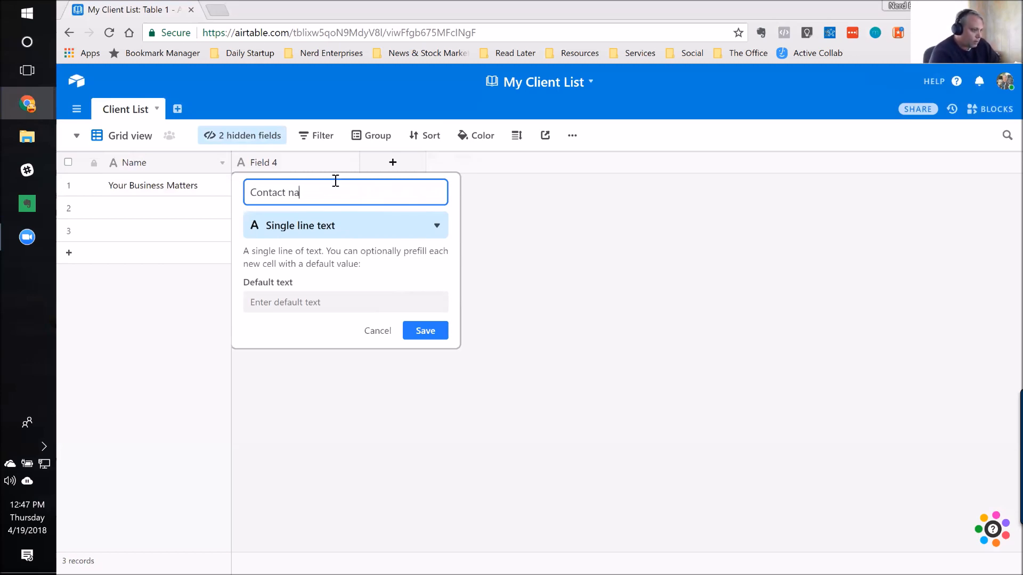
key("BackSpace")
key("BackSpace")
key("BackSpace")
key("BackSpace")
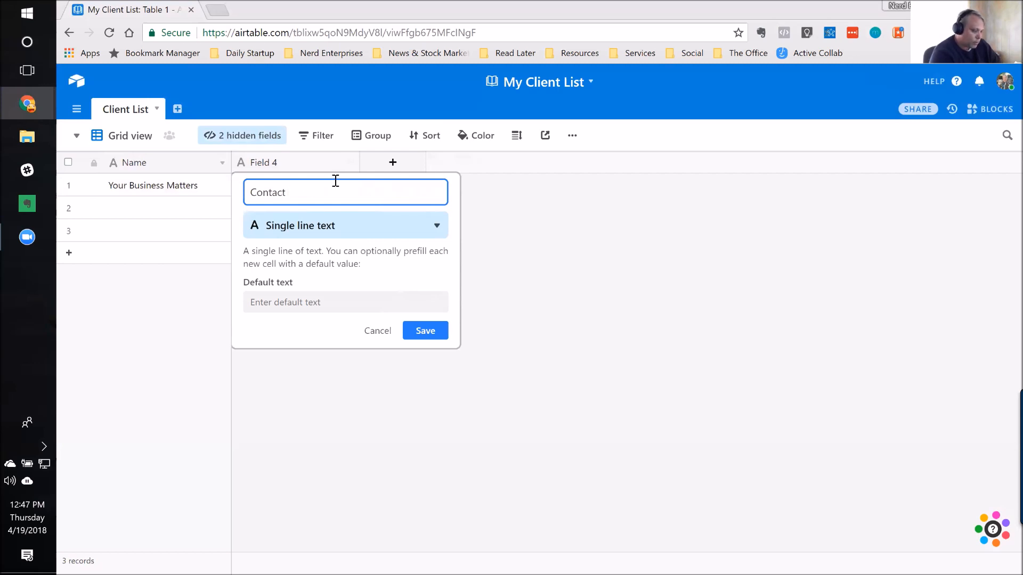
key("ctrl+a")
type("First")
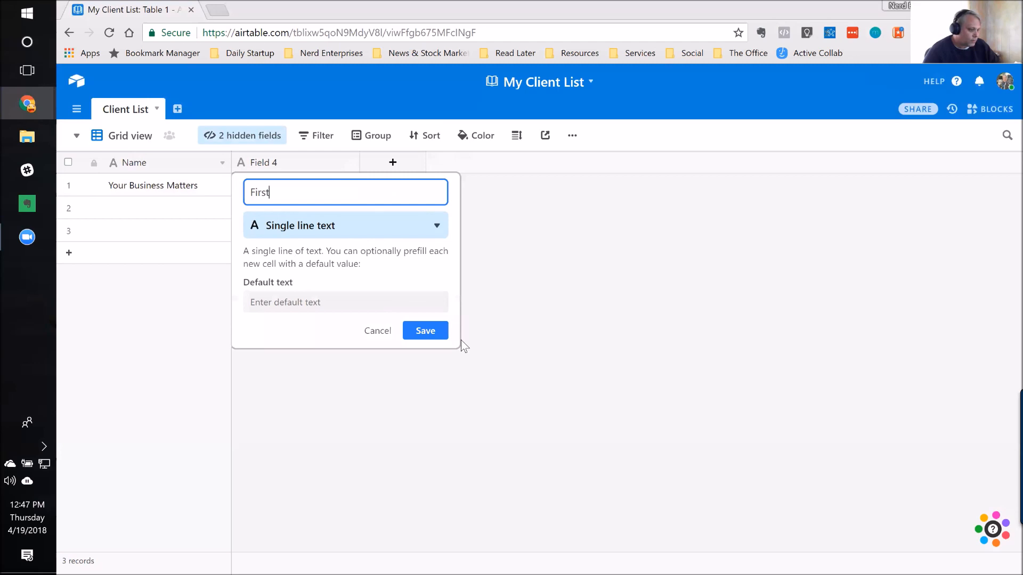
left_click(414, 336)
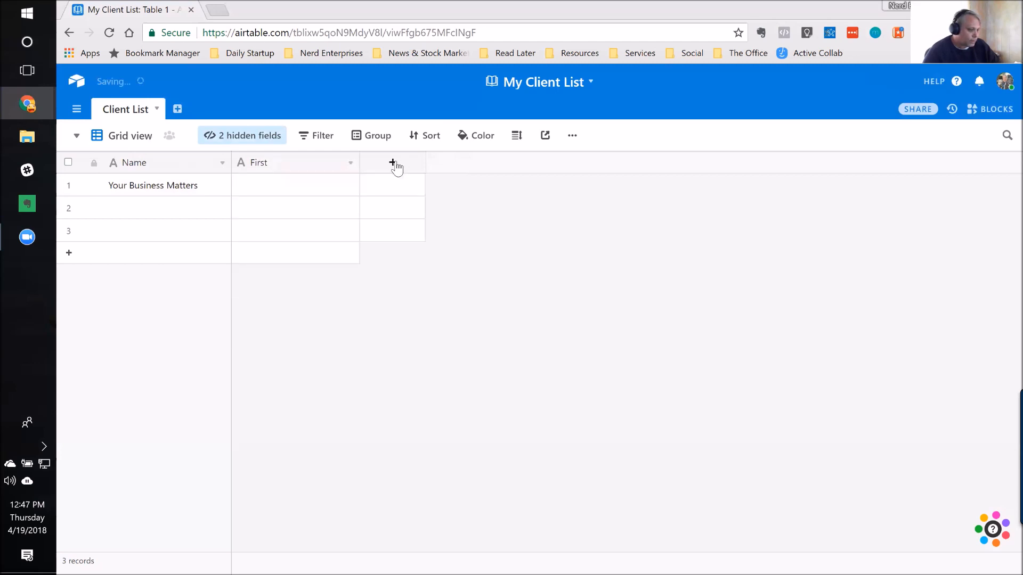
Step: Add a single line text field named "Last" after the First field
left_click(395, 165)
type("Last")
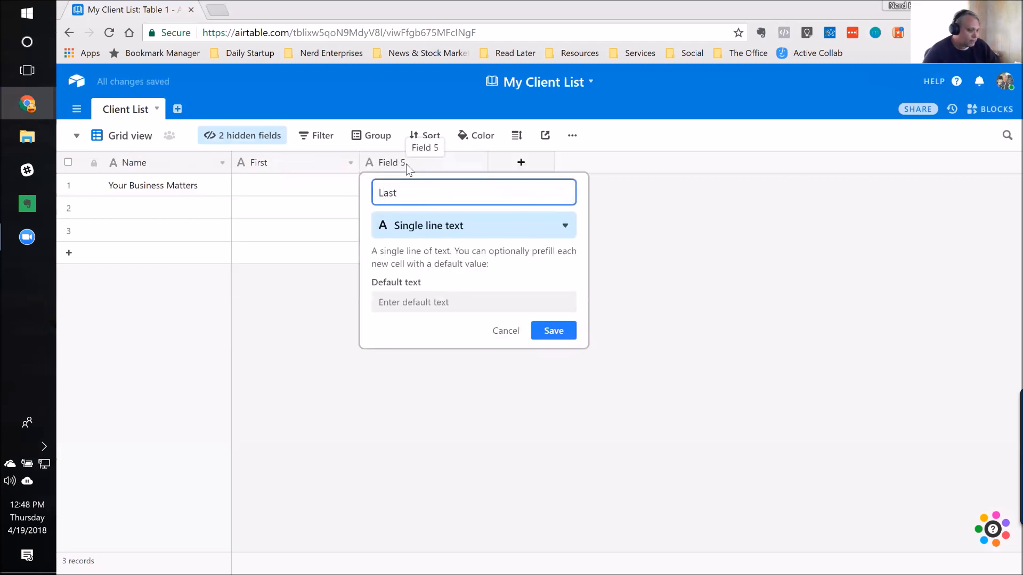
left_click(553, 331)
Step: Enter the contact's first and last name in the Your Business Matters record, correcting the spelling of the last name
left_click(282, 189)
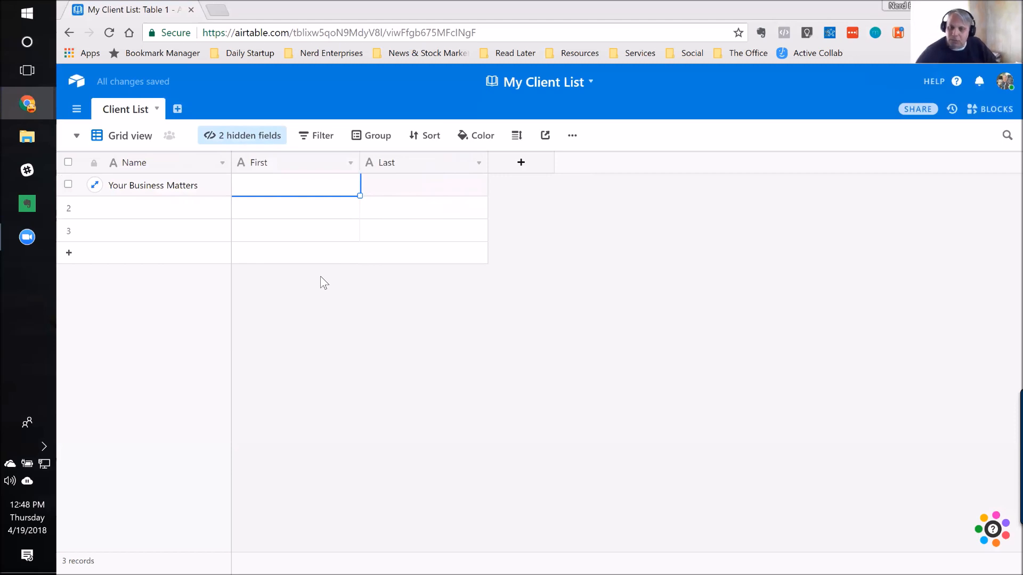
key("Tab")
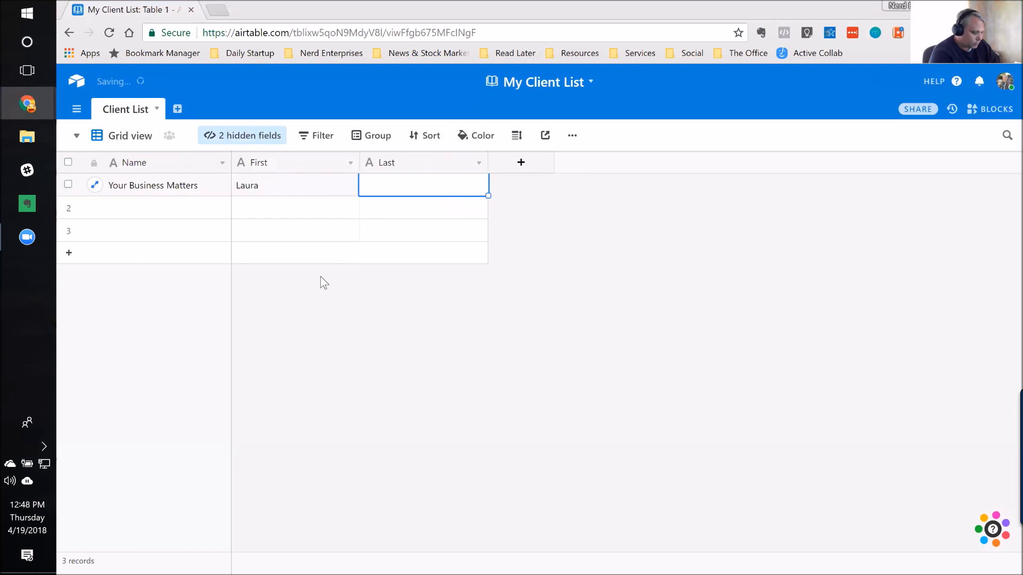
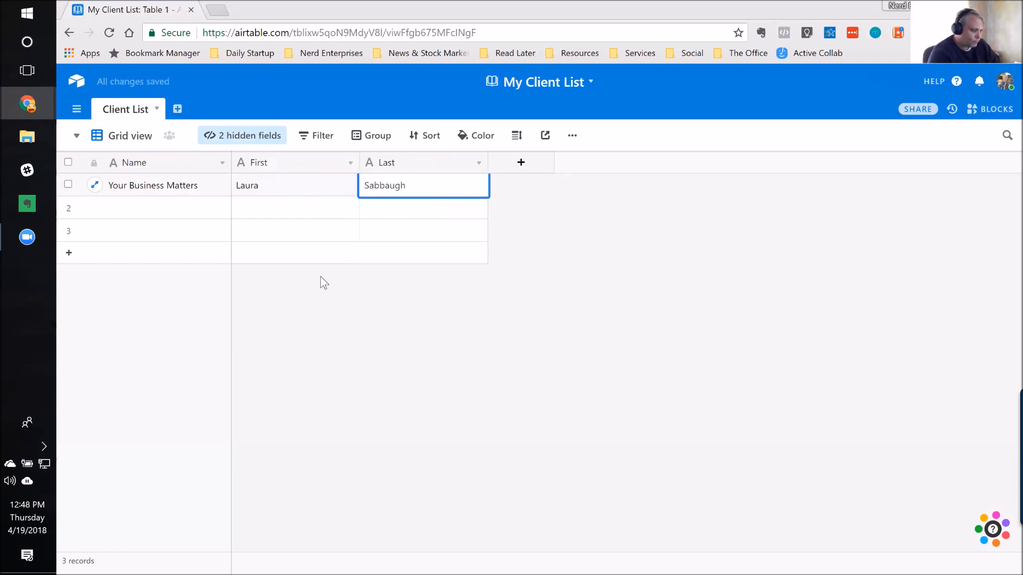
key("Left")
key("Left")
key("BackSpace")
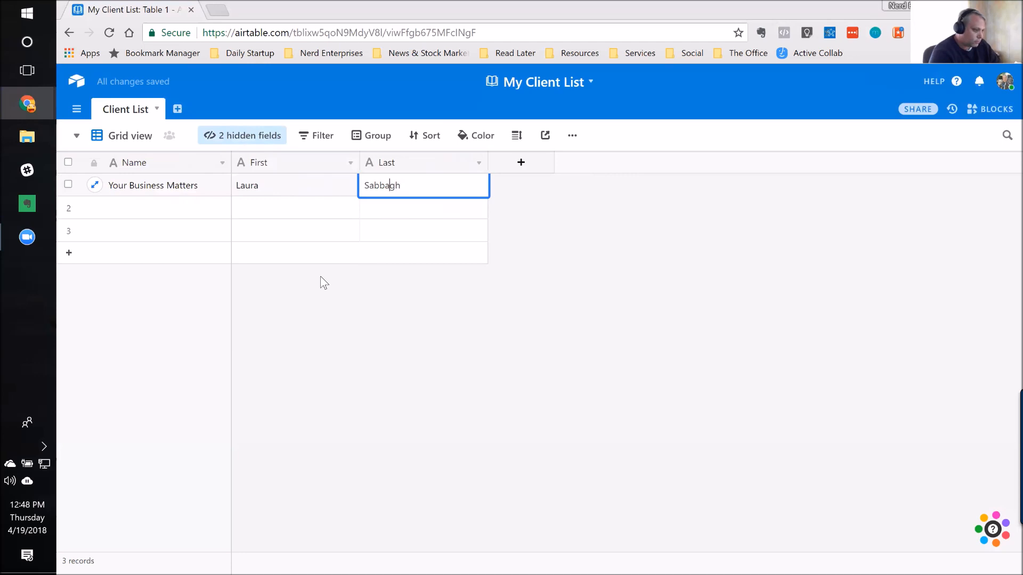
key("Right")
key("Right")
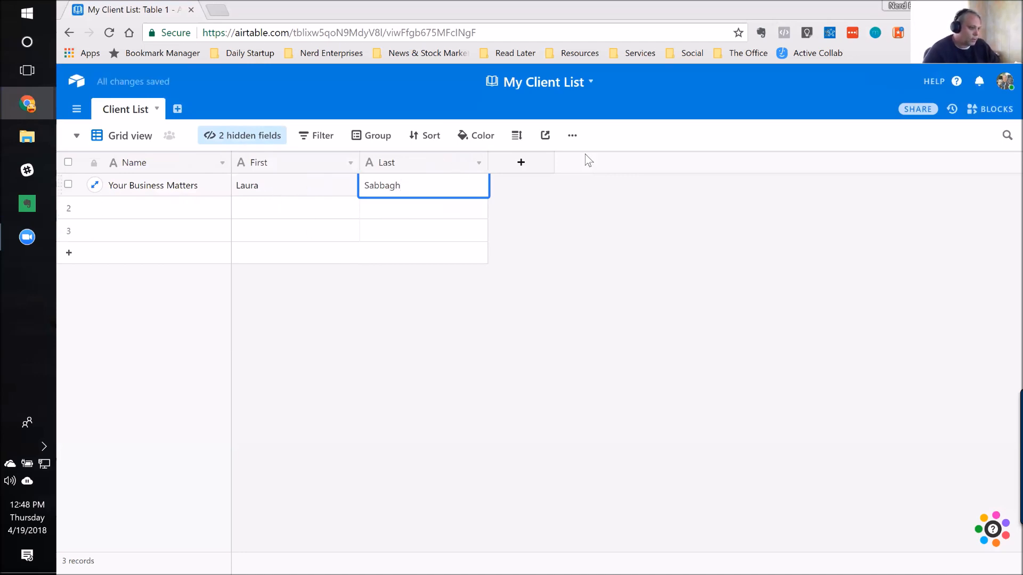
Step: Add a field named "Cell" after the Last field with the Phone number type
left_click(521, 162)
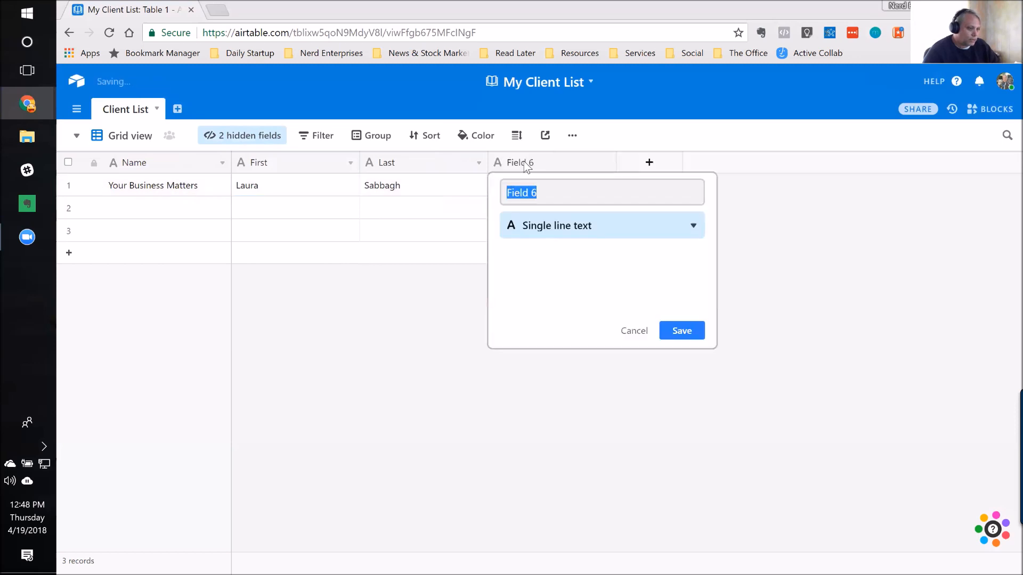
left_click(546, 199)
type("Cew")
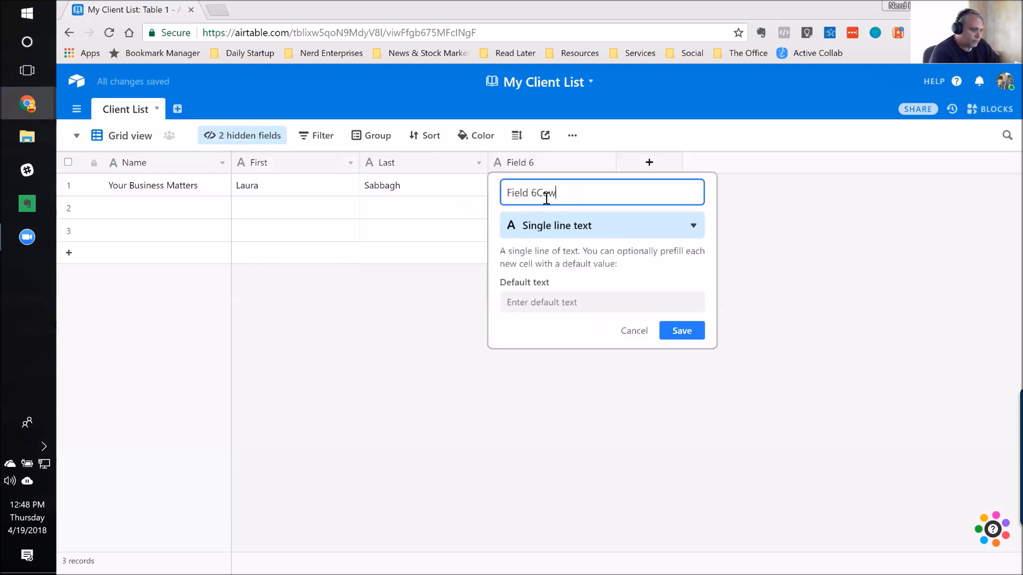
key("BackSpace")
key("BackSpace")
key("BackSpace")
key("BackSpace")
key("BackSpace")
key("BackSpace")
key("BackSpace")
key("BackSpace")
key("BackSpace")
key("BackSpace")
type("Cell")
left_click(548, 224)
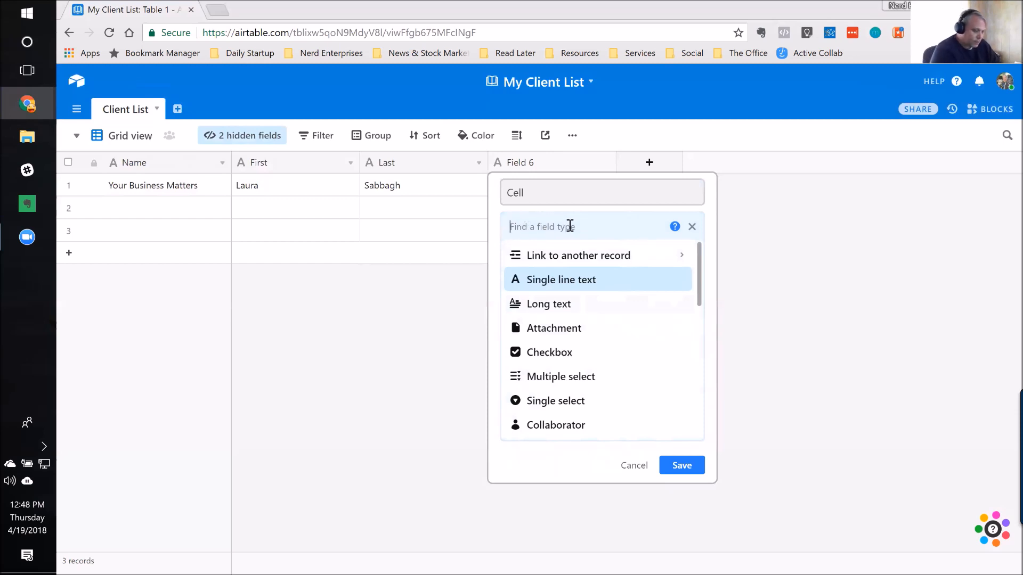
type("Phone")
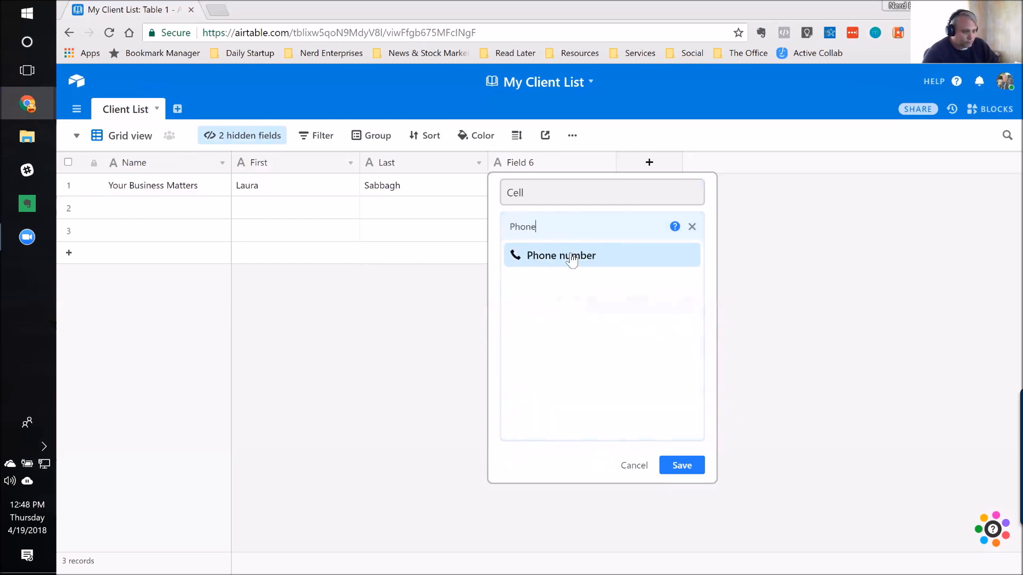
left_click(572, 258)
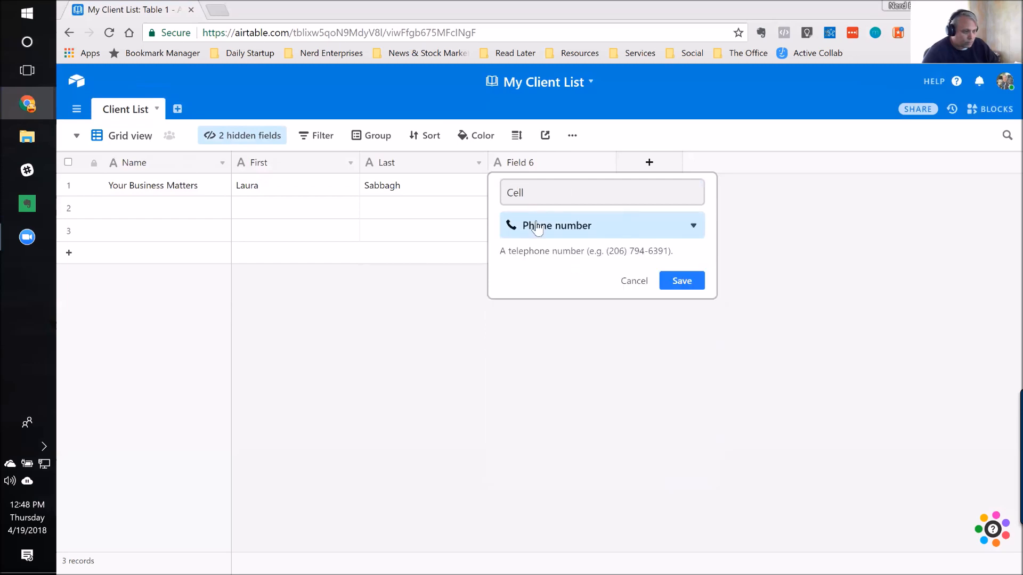
left_click(699, 283)
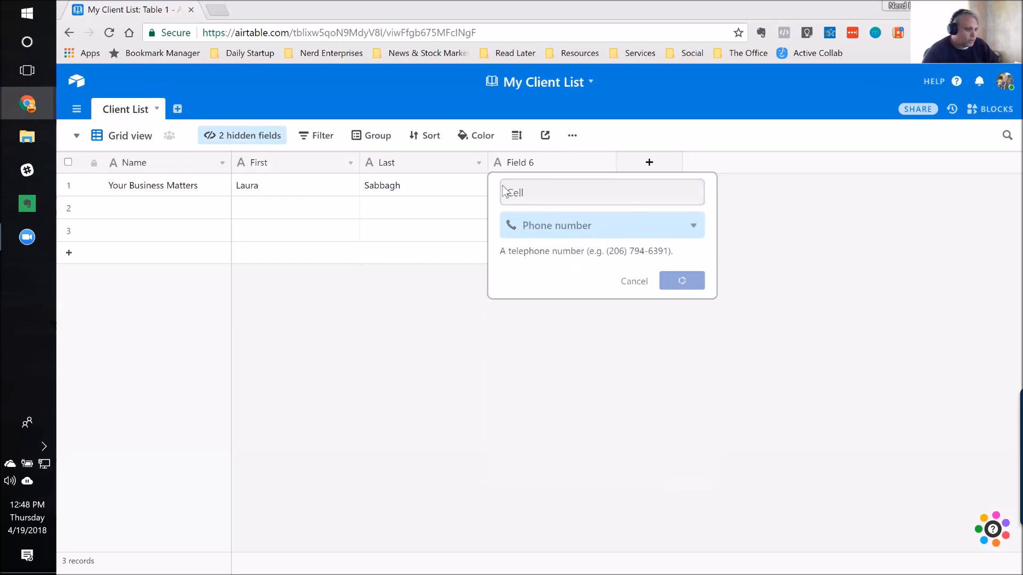
Step: Enter the contact's cell phone number in the Your Business Matters record
left_click(563, 191)
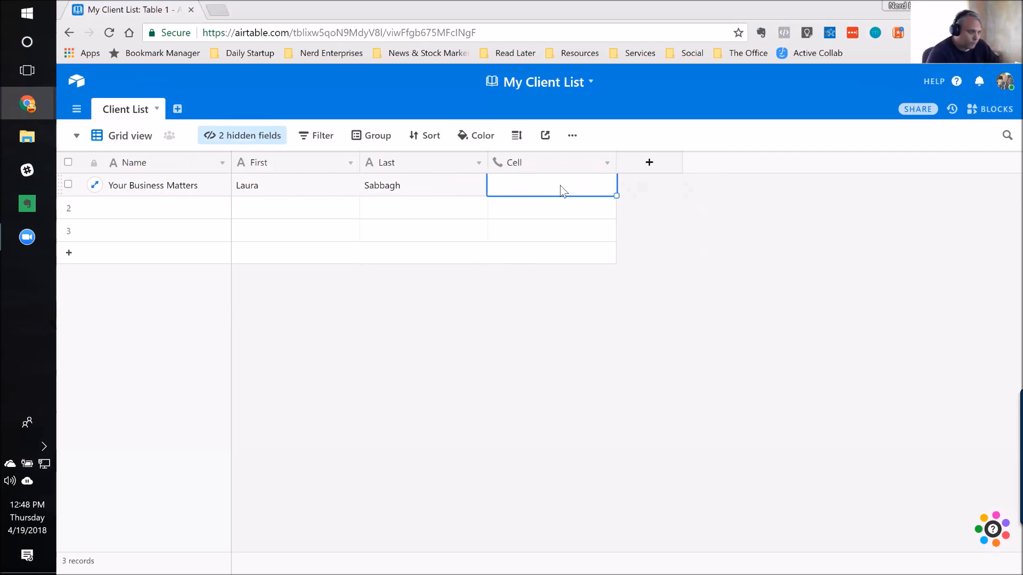
type("51")
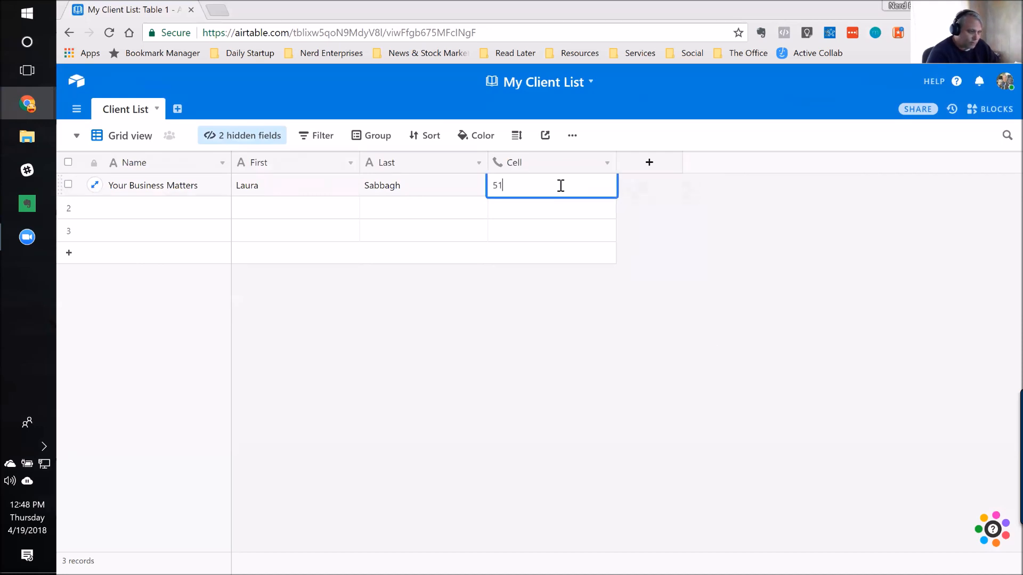
type("6) 555-1212")
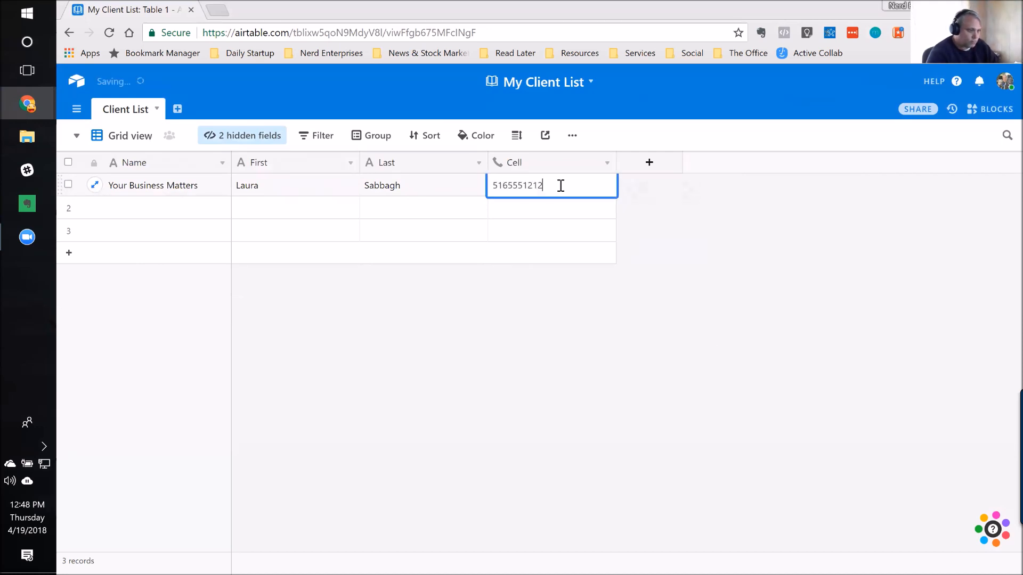
key("Return")
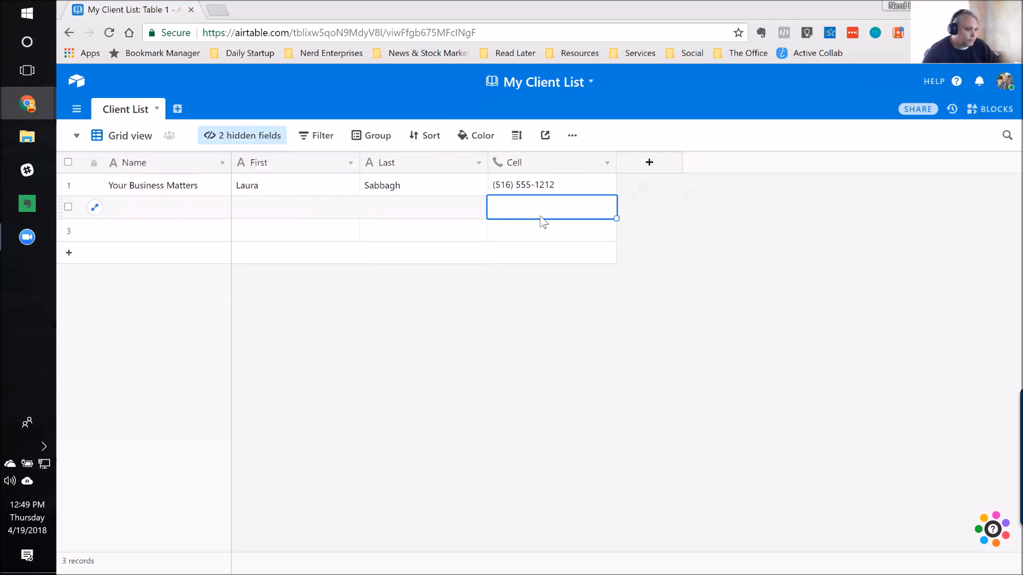
Step: Add a field named "Business Phone" after the Cell field with the Phone number type
left_click(658, 164)
type("Bus")
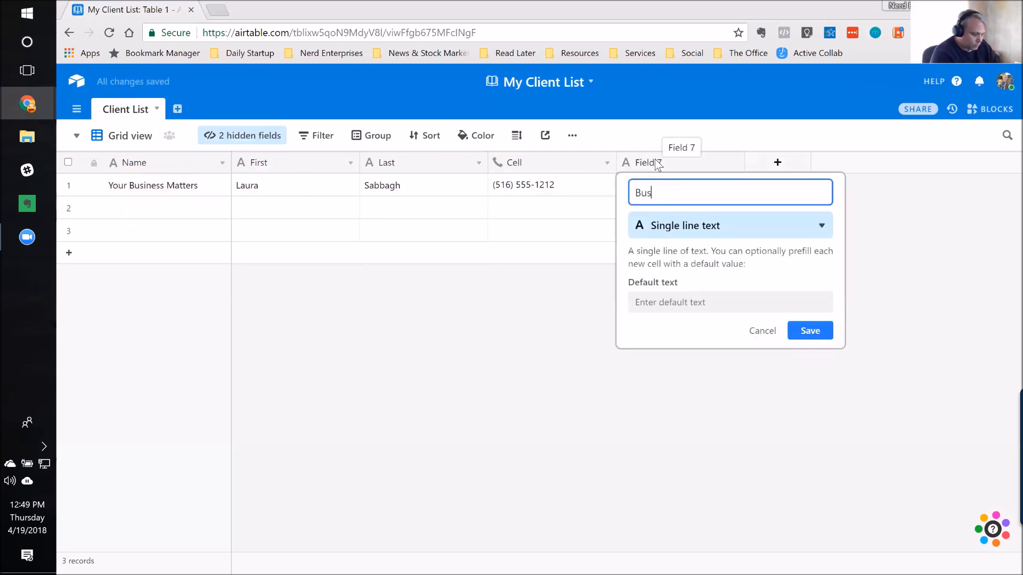
type("iness Phone")
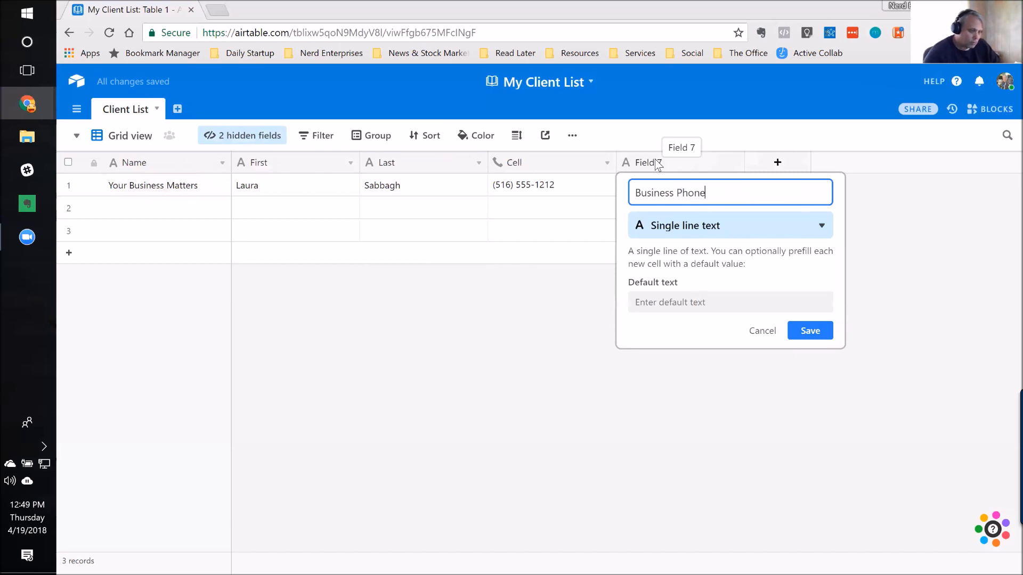
left_click(683, 226)
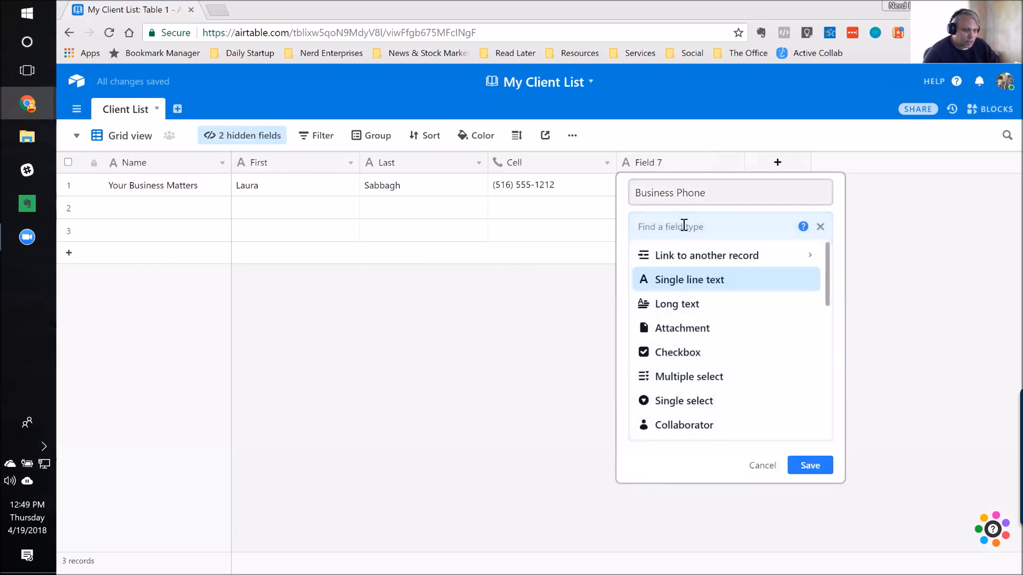
type("Phon")
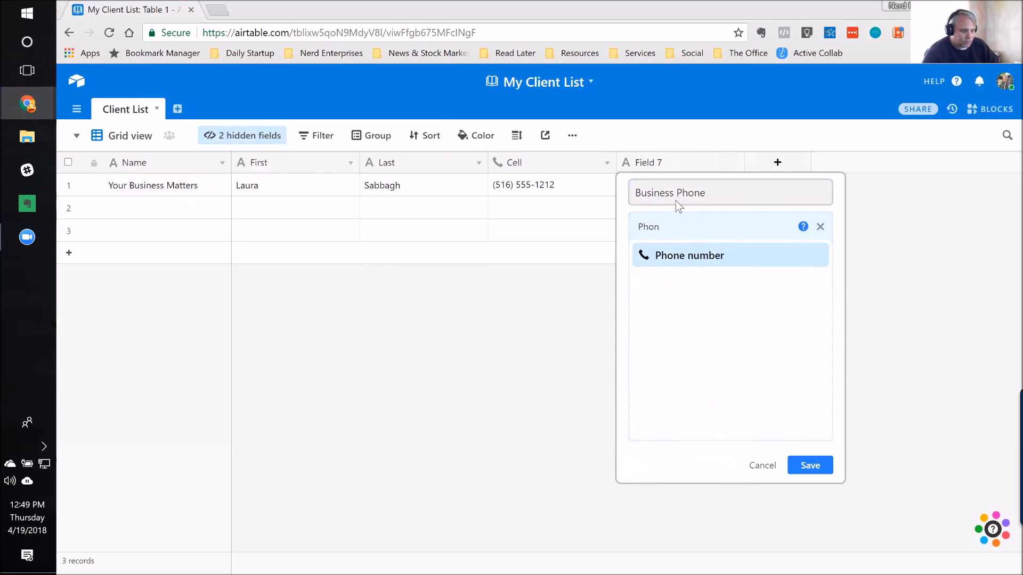
key("Return")
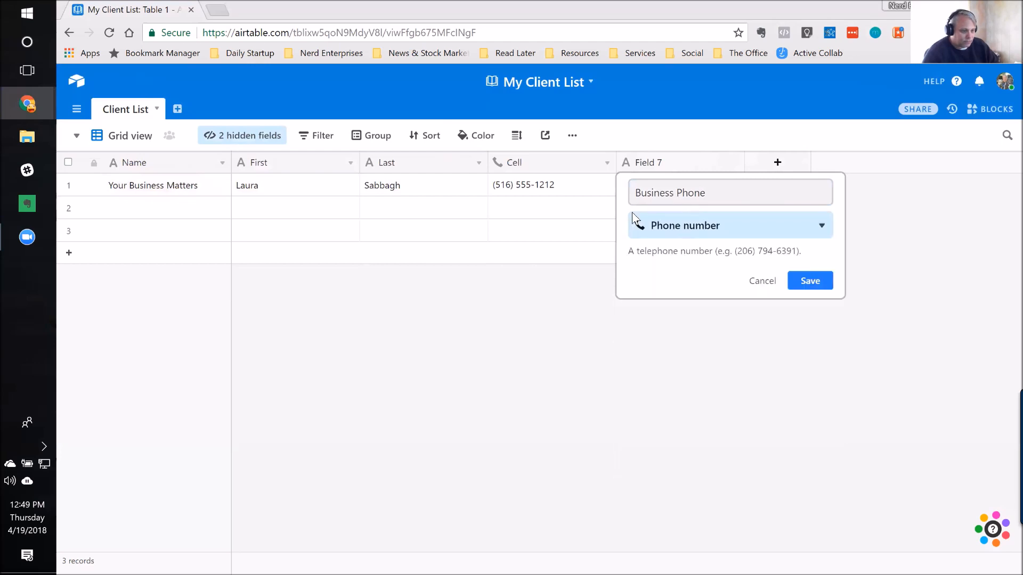
left_click(812, 290)
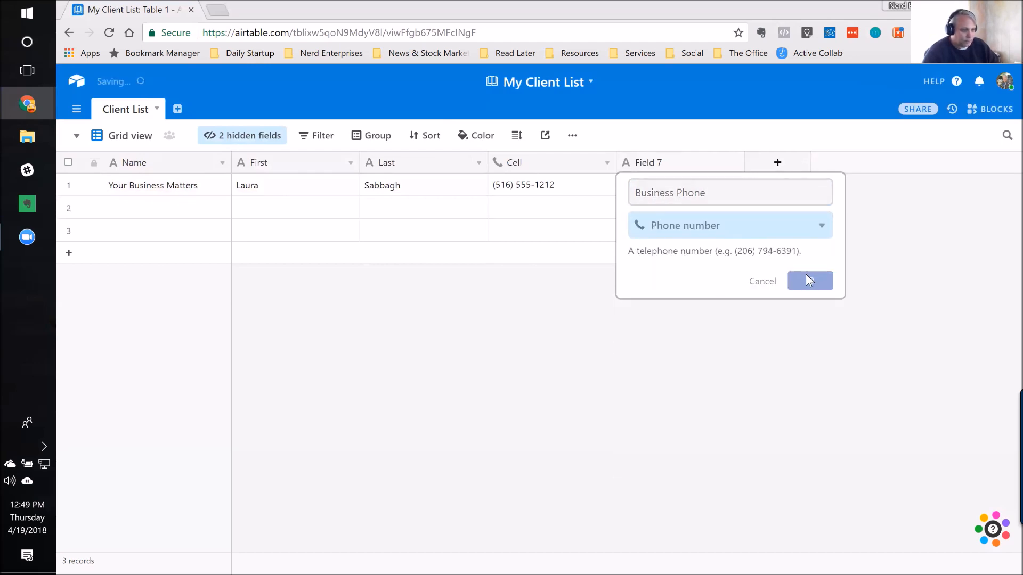
Step: Enter the business phone number in the Your Business Matters record
left_click(649, 184)
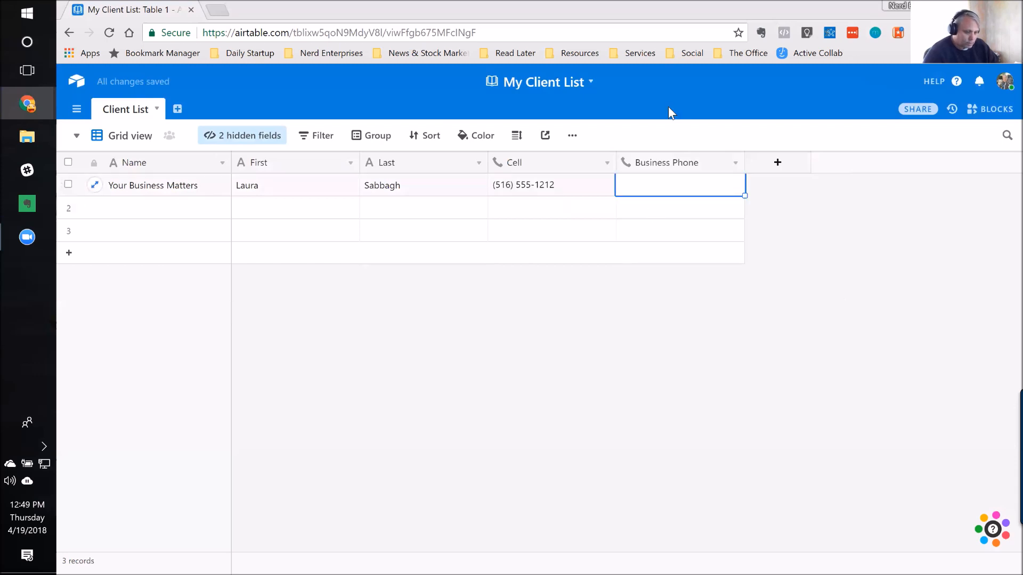
type("8005")
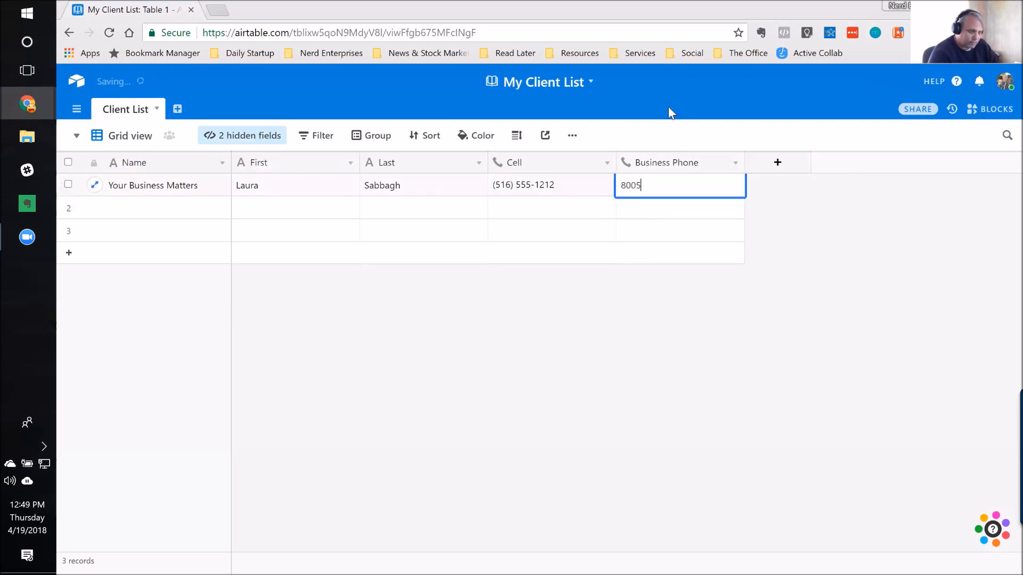
type("551212")
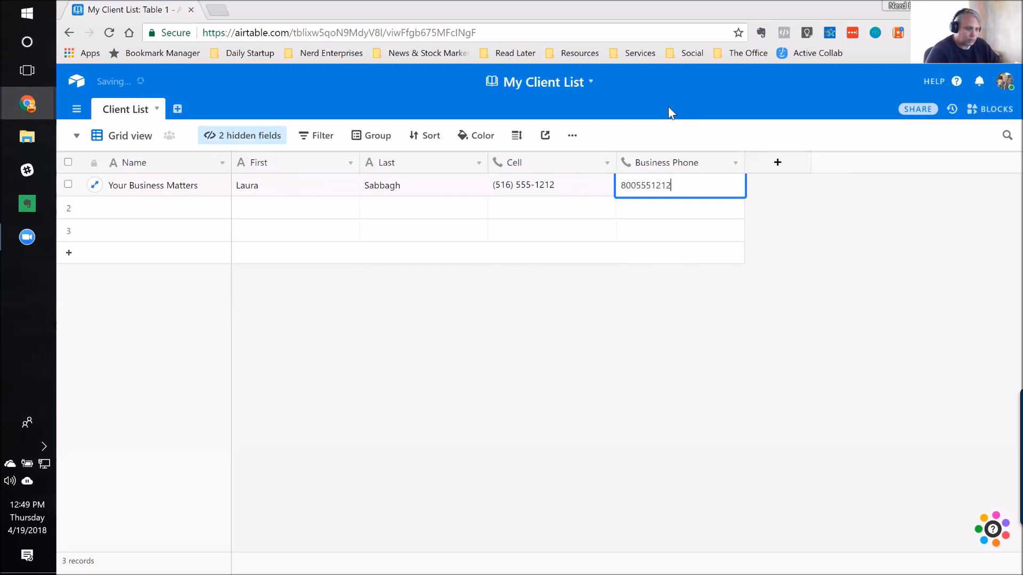
key("Return")
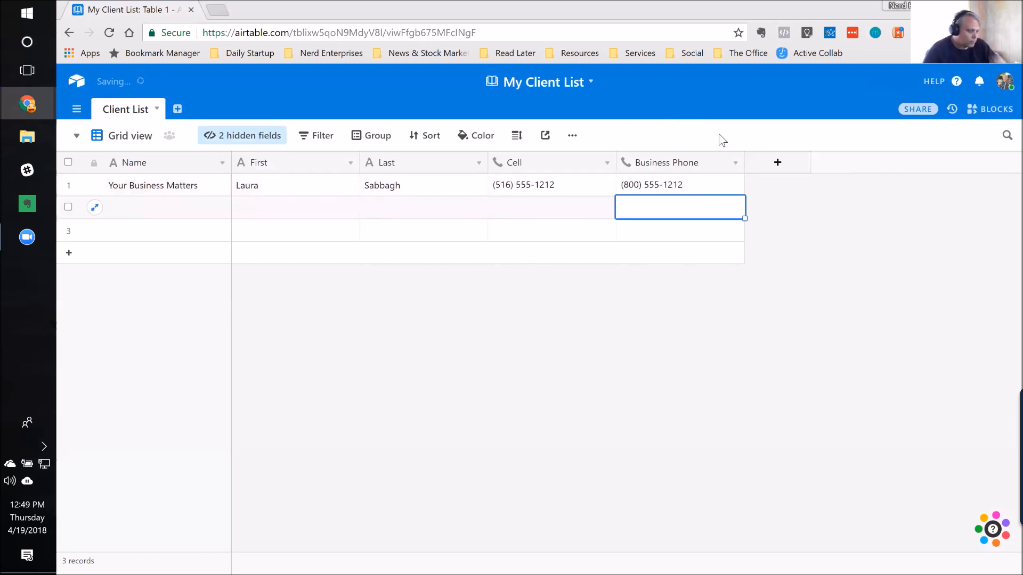
left_click(151, 216)
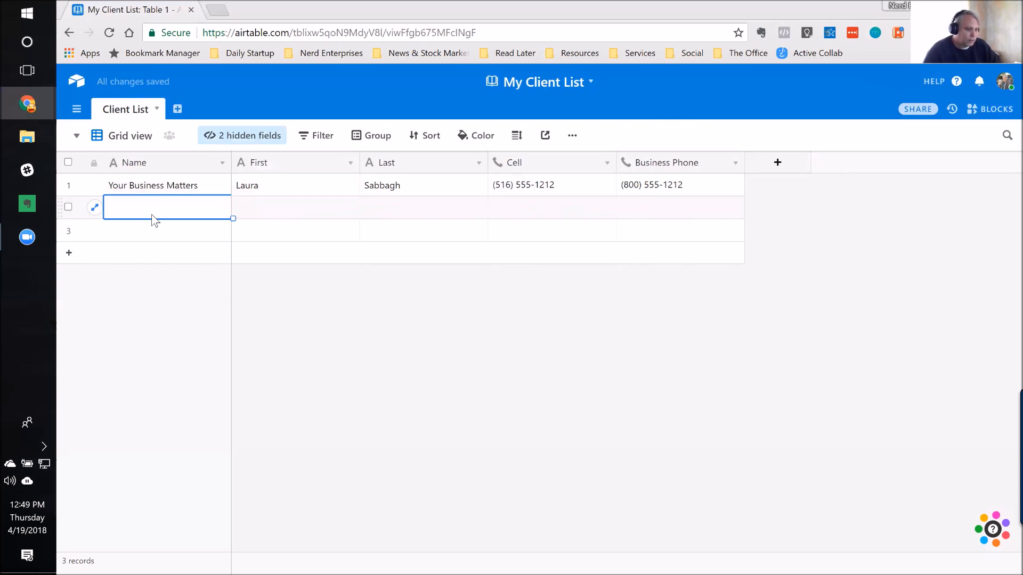
Step: Add a field named "Website" after the Business Phone field with the URL type
left_click(787, 161)
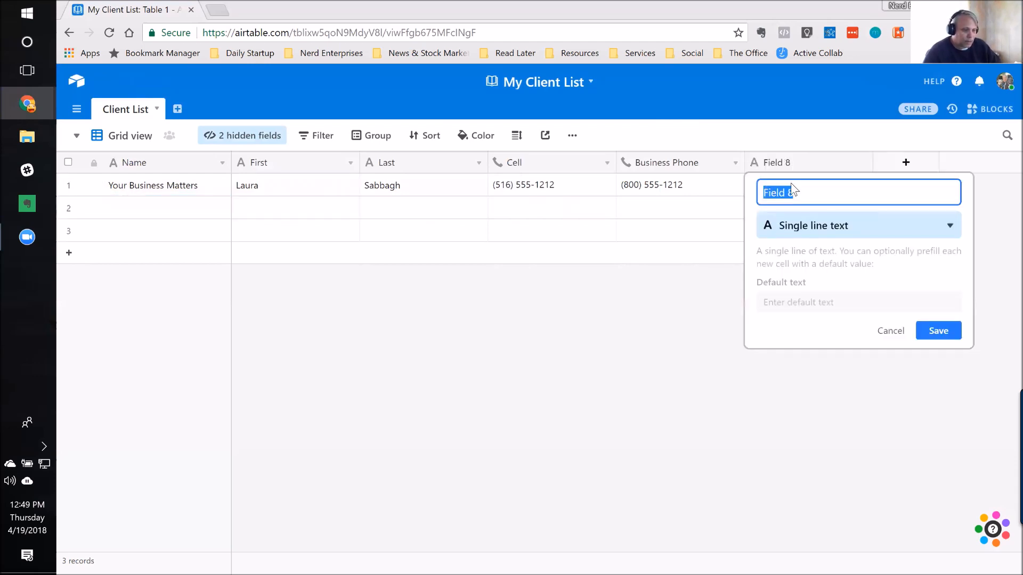
type("Website")
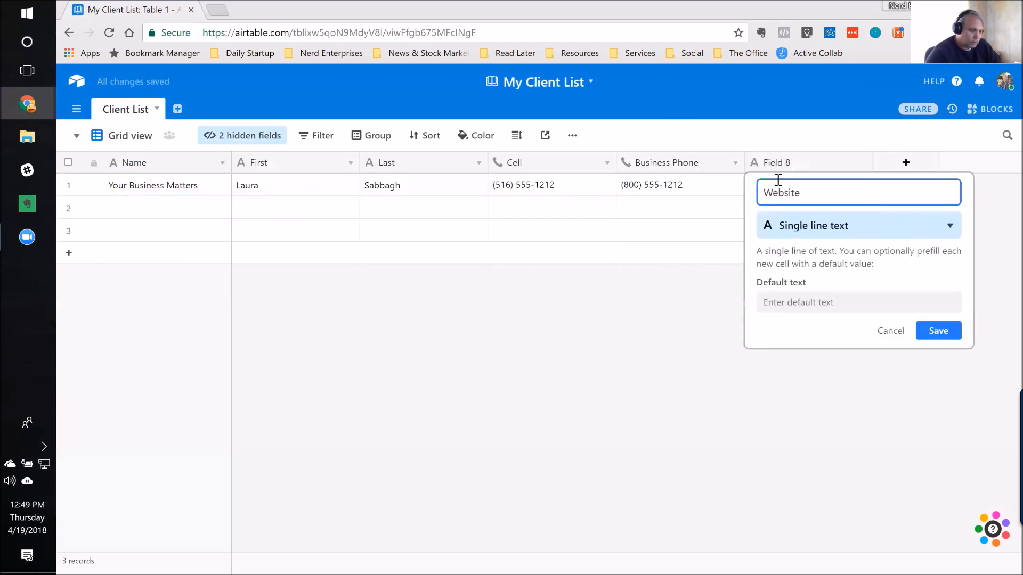
left_click(820, 229)
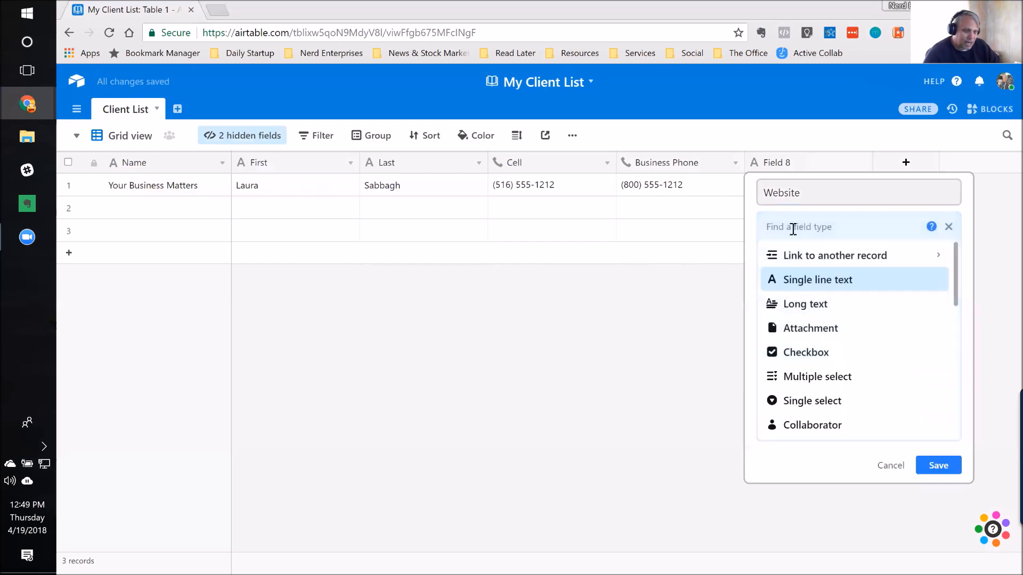
type("URL")
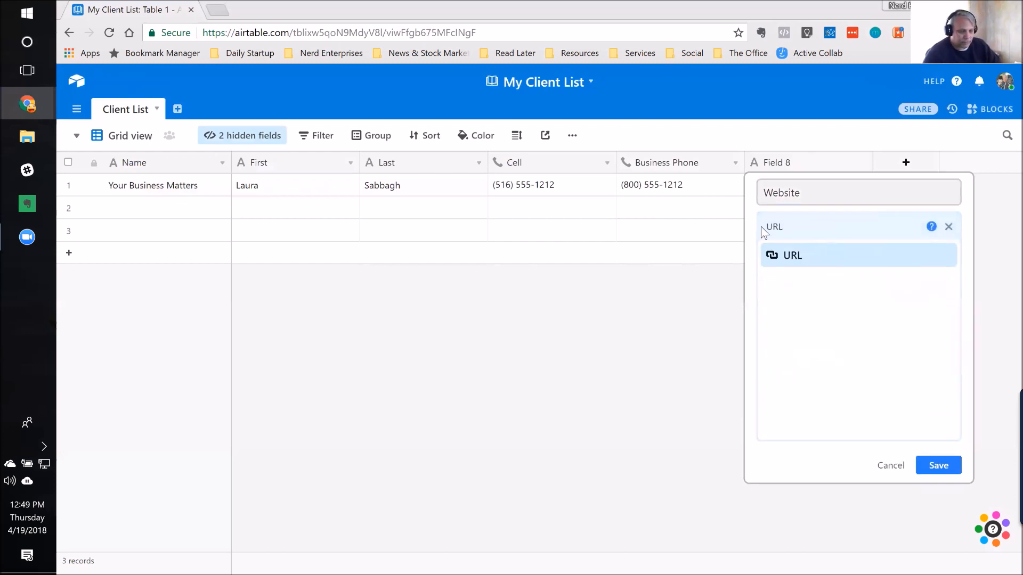
left_click(787, 254)
left_click(935, 288)
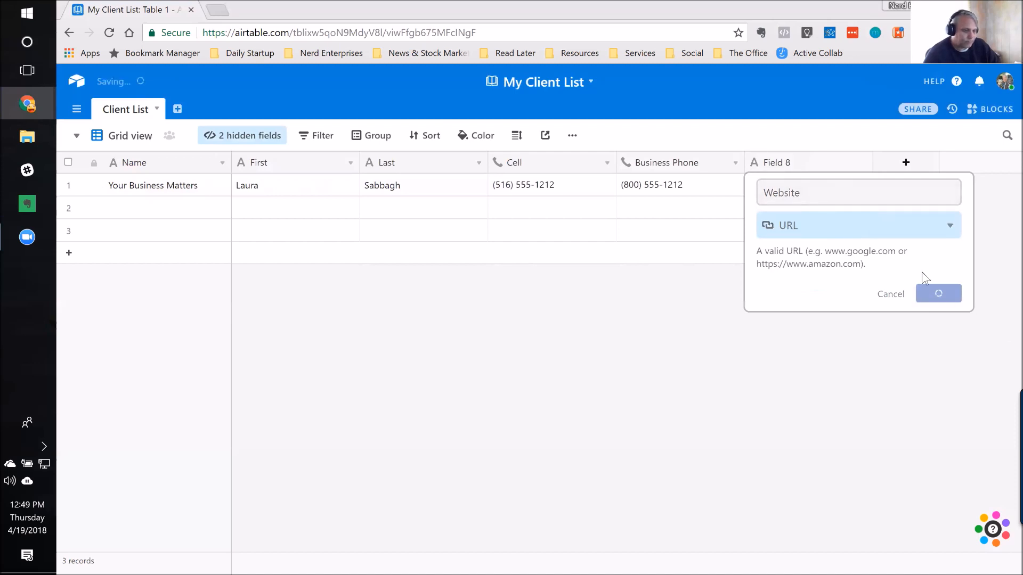
left_click(785, 184)
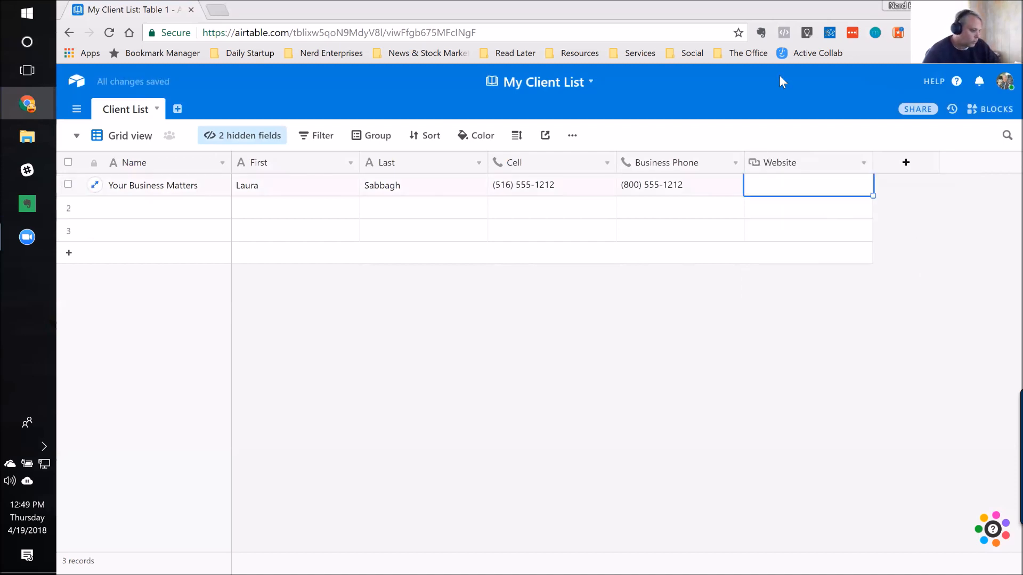
type("www.your")
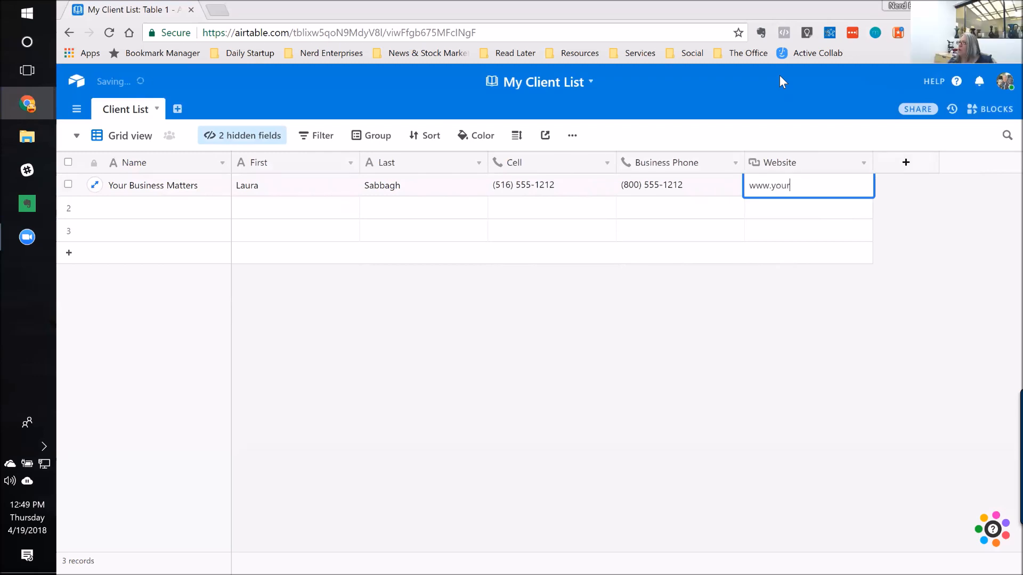
key("BackSpace")
key("BackSpace")
key("BackSpace")
key("BackSpace")
type("urbiz")
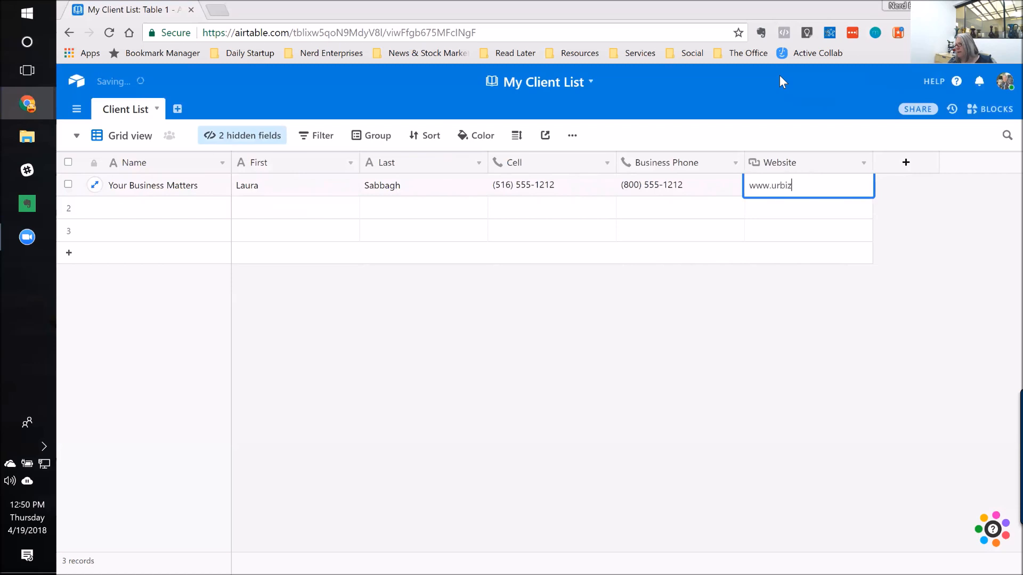
type("matters.com")
key("Return")
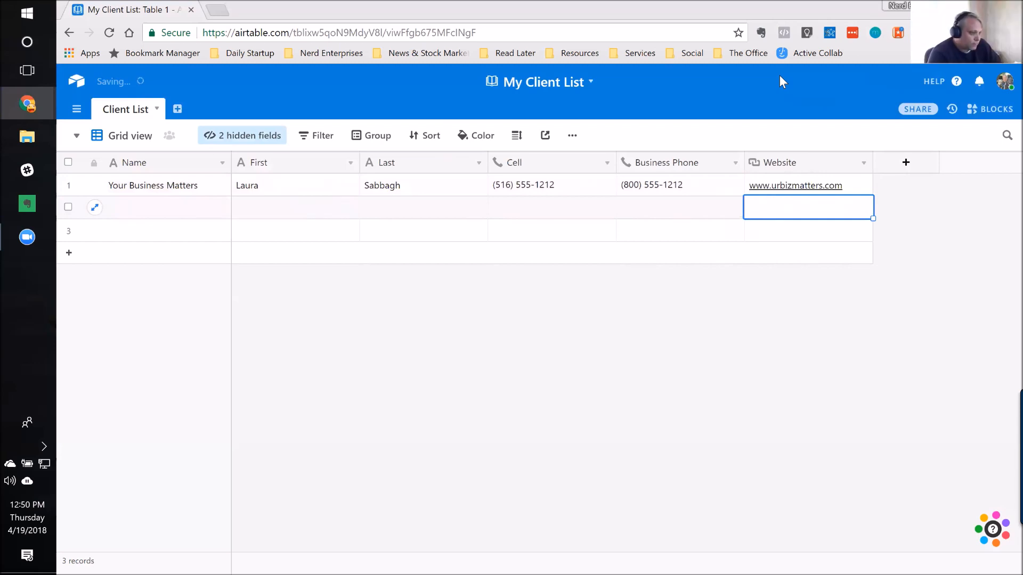
Step: Widen the Name column and enter "Craneshot Solutions" as the business name of the second record
key("Home")
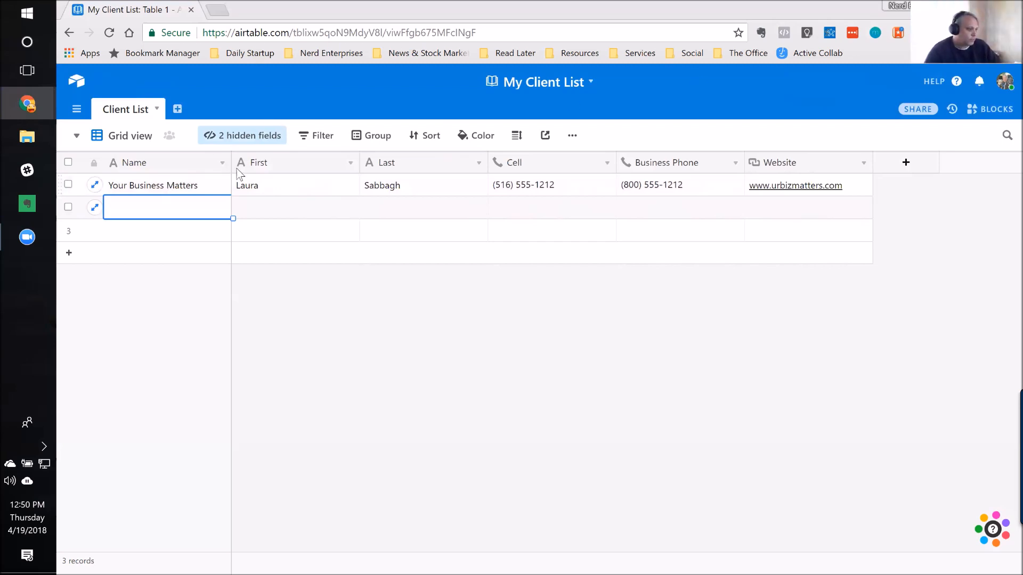
left_click_drag(231, 162, 272, 162)
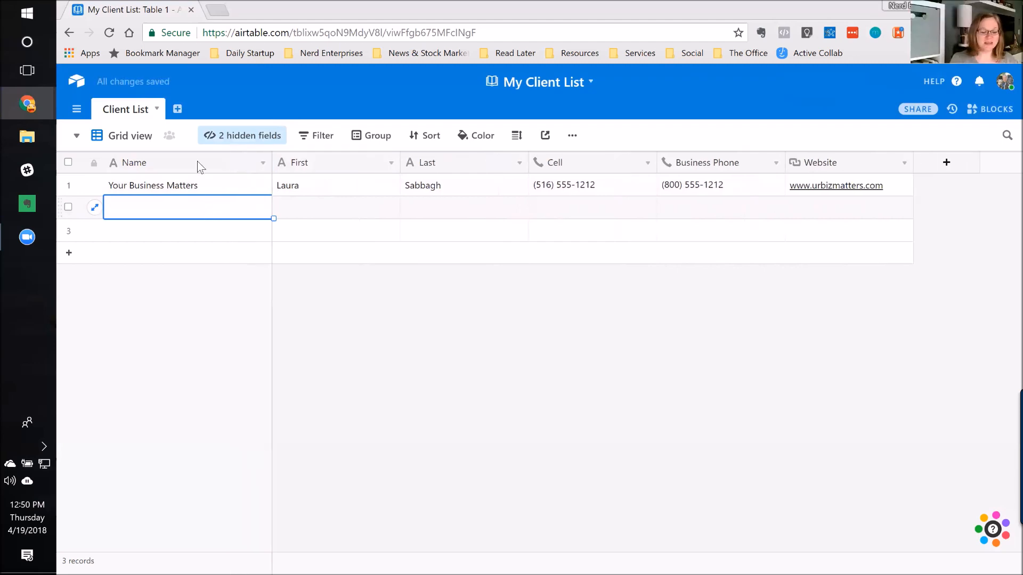
type("Crane")
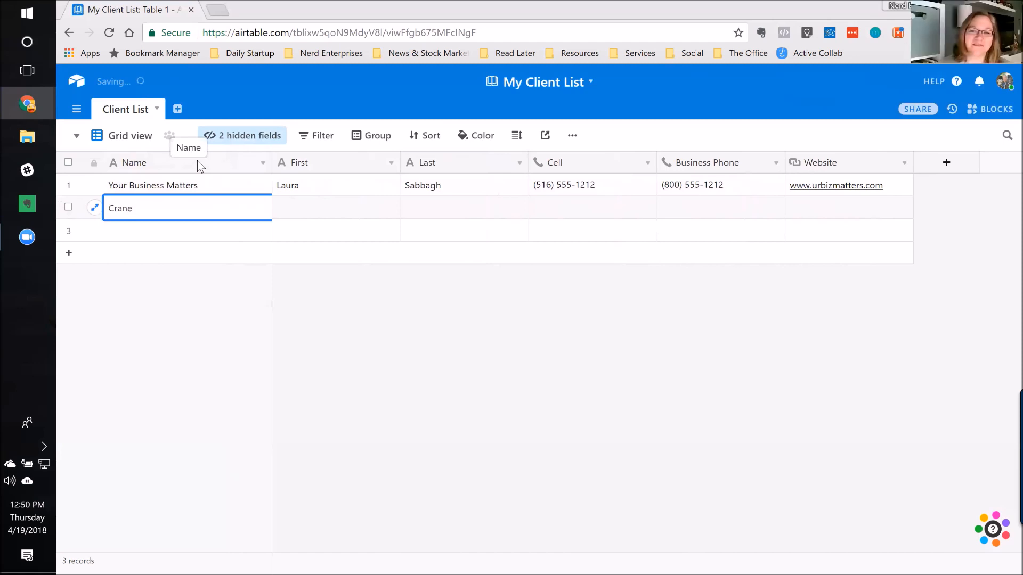
key("BackSpace")
key("BackSpace")
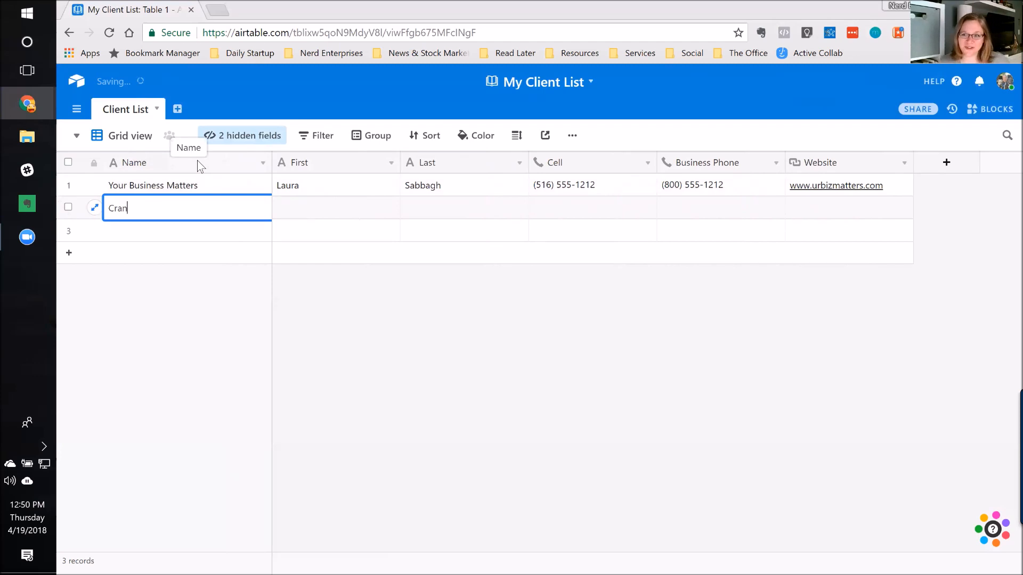
type("eshot Solutions")
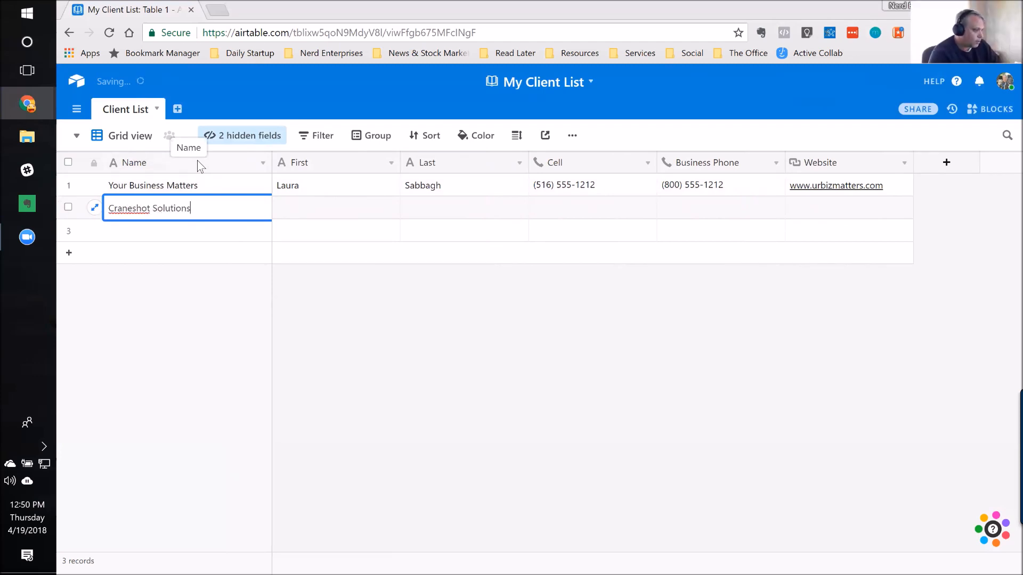
Step: Fill in the contact's first and last name in the Craneshot Solutions record
key("Tab")
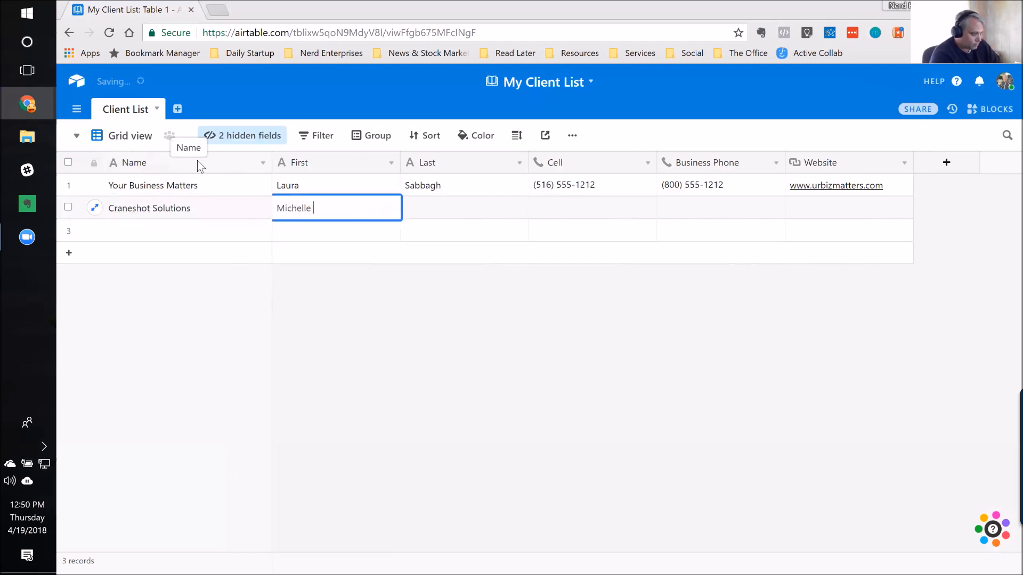
key("Tab")
key("Tab")
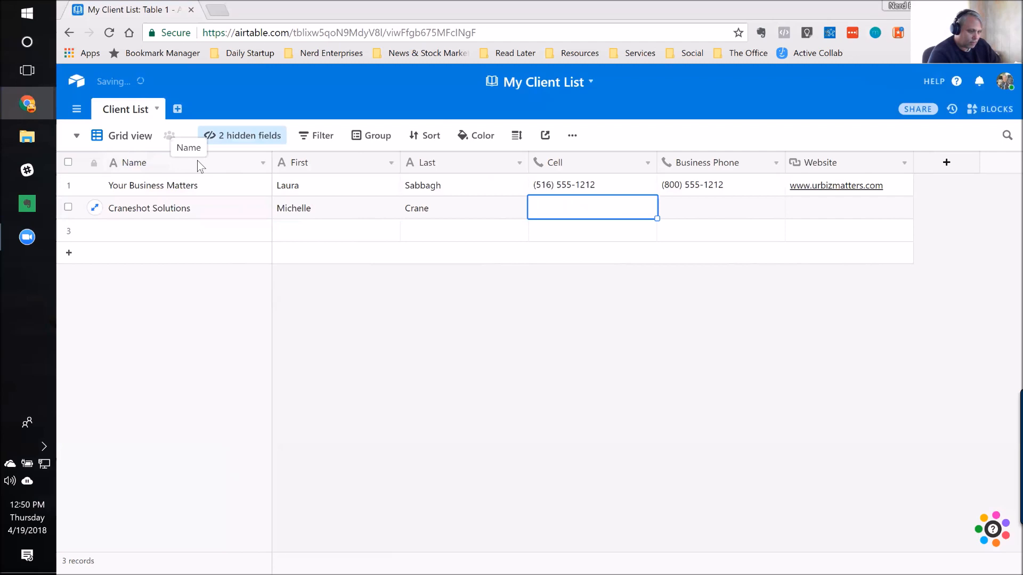
Step: Enter the cell and business phone numbers for the Craneshot Solutions contact
type("805")
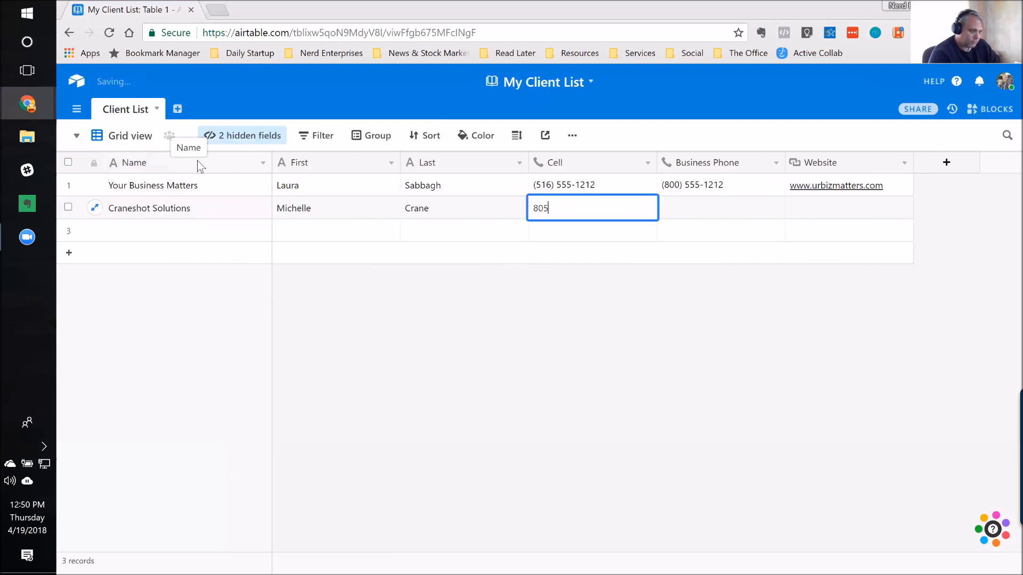
type(") 555-1212")
key("Tab")
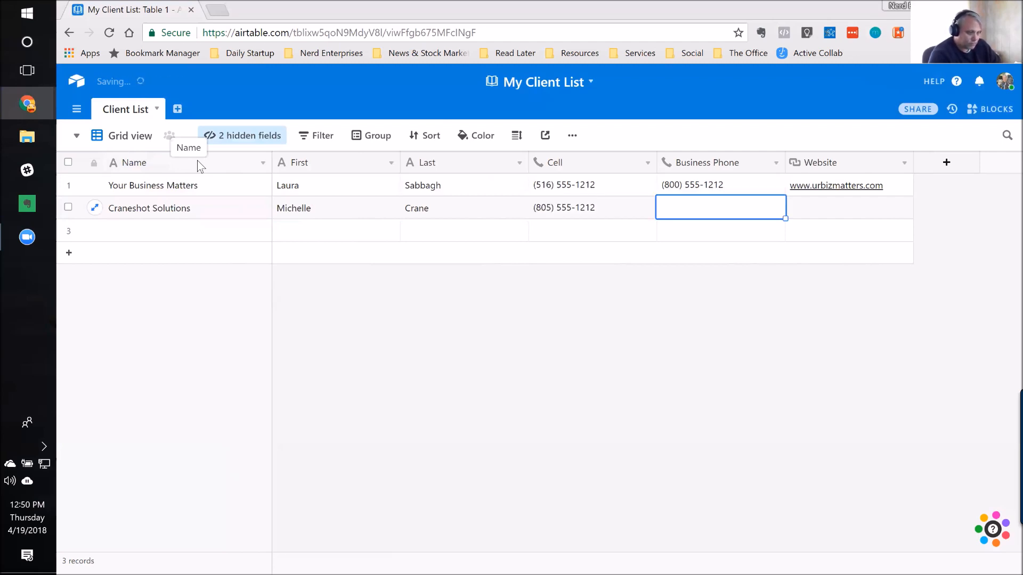
type("8")
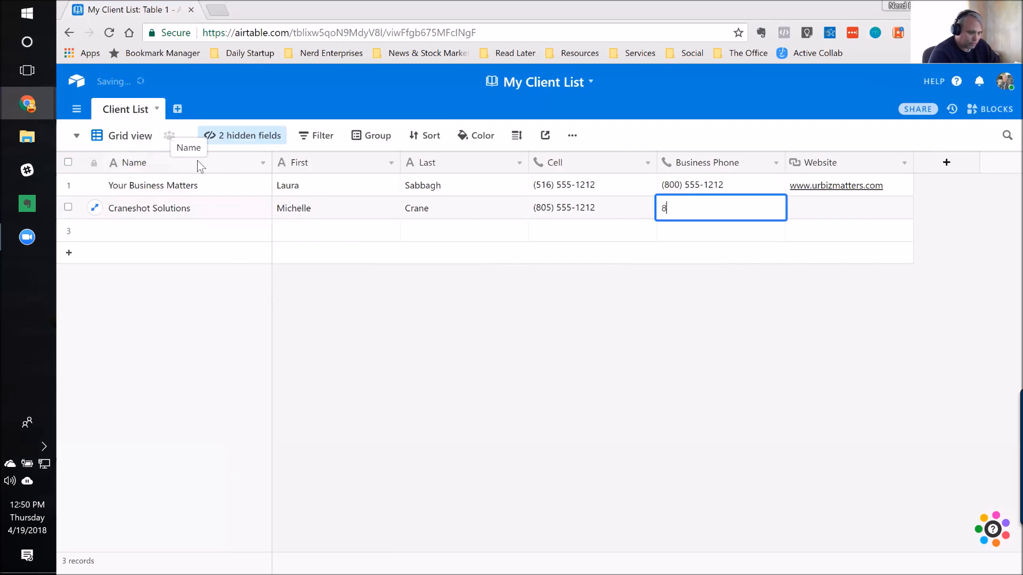
type("66) 555-1212")
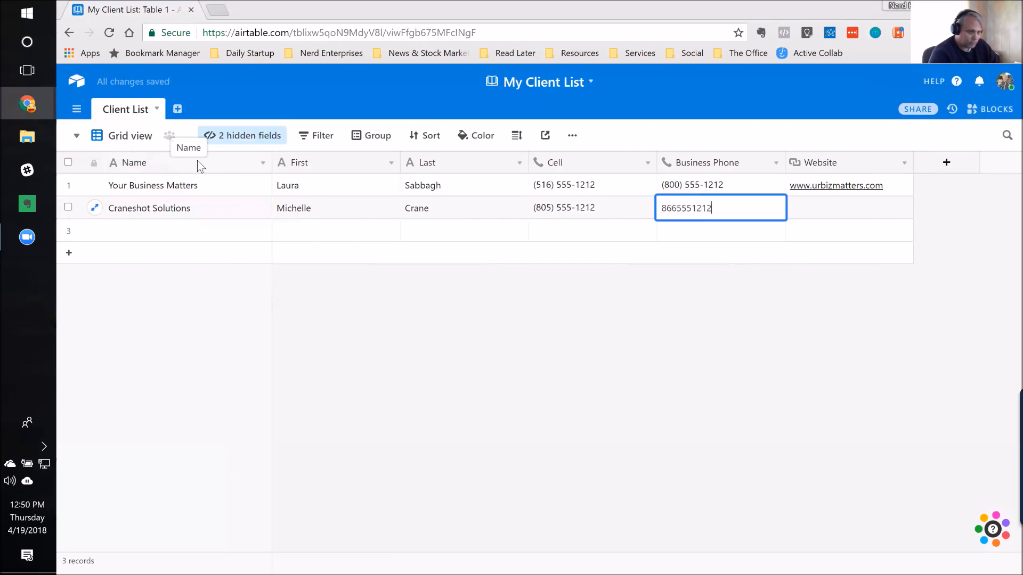
key("Tab")
type("www.")
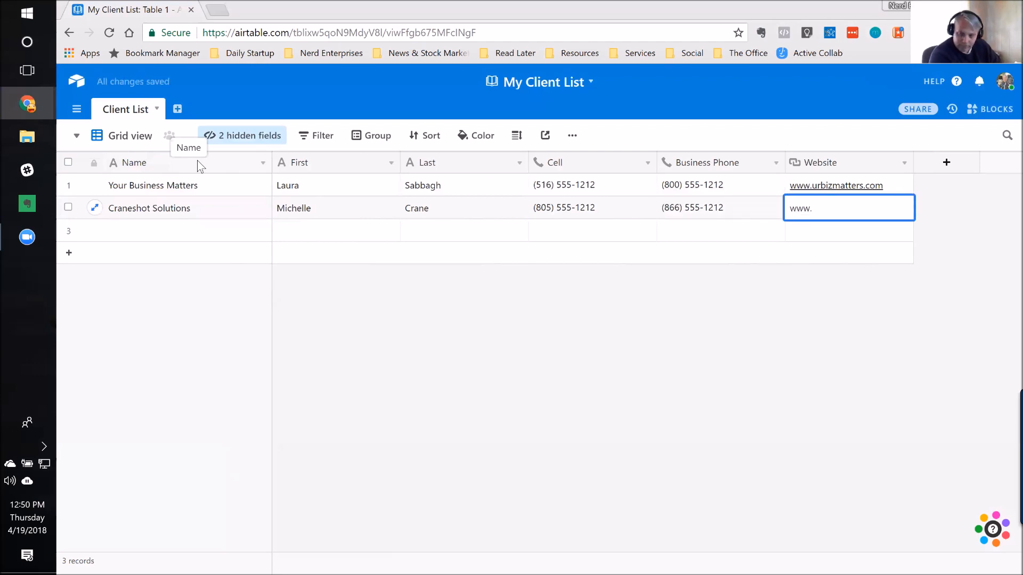
type("cran")
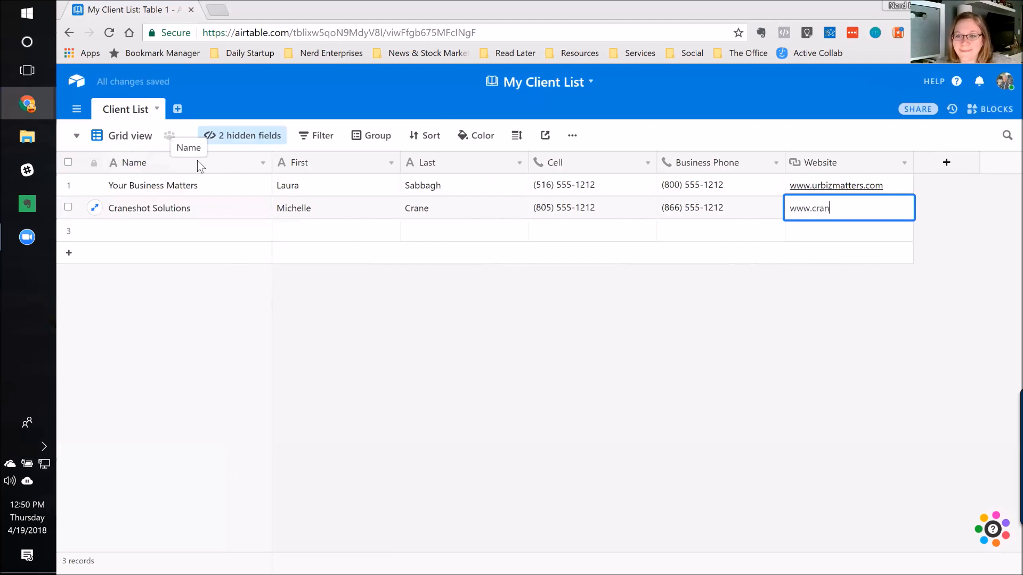
type("eshotsoluti")
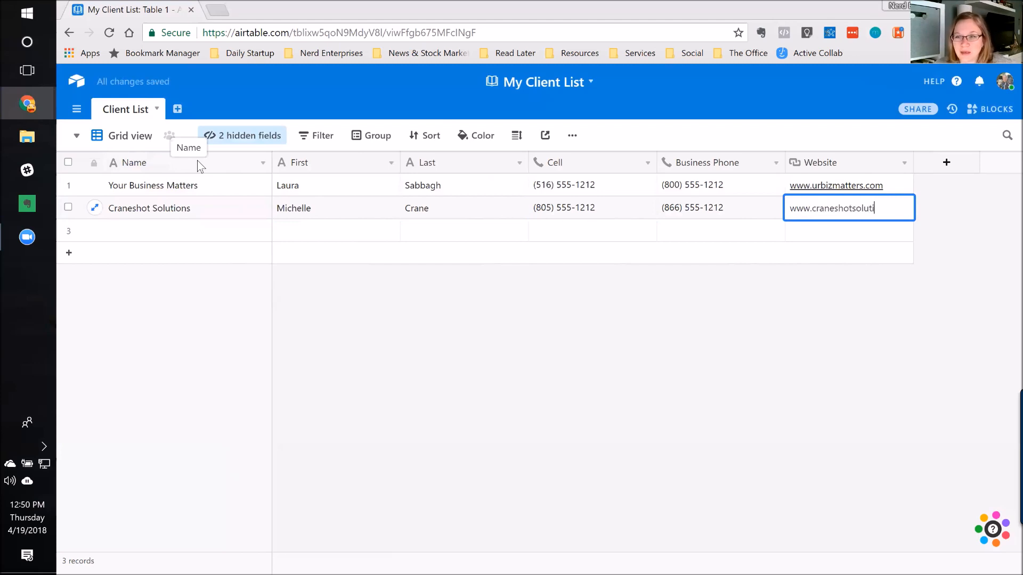
type("ons.com")
key("Return")
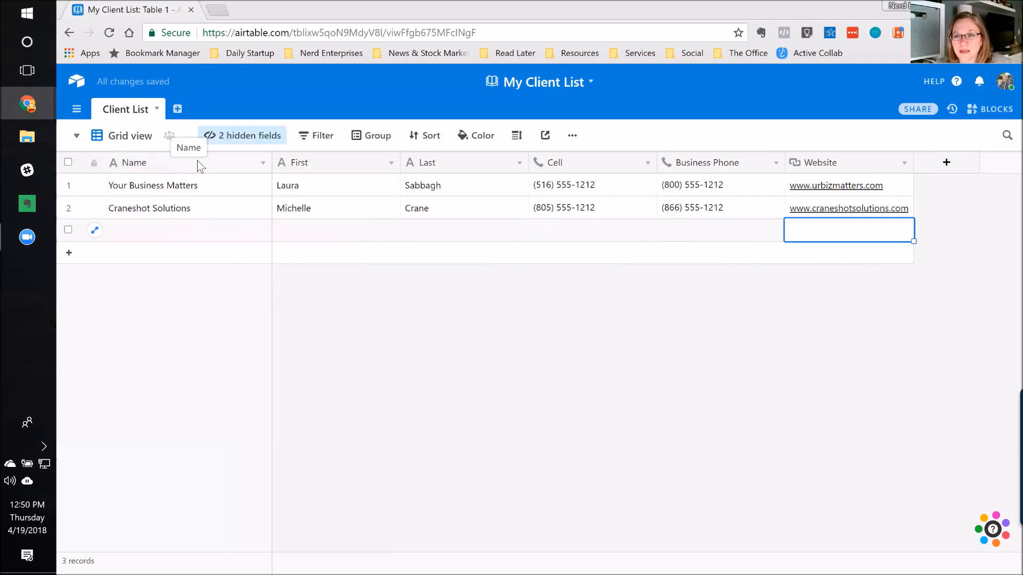
Step: Enter "Addinsights" as the business name of the third record
key("Home")
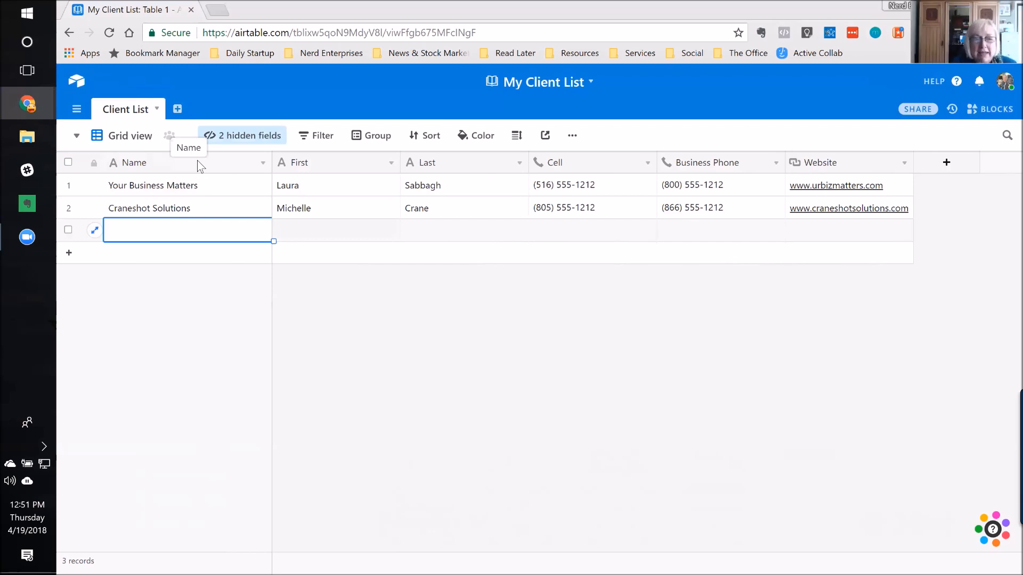
type("Ad")
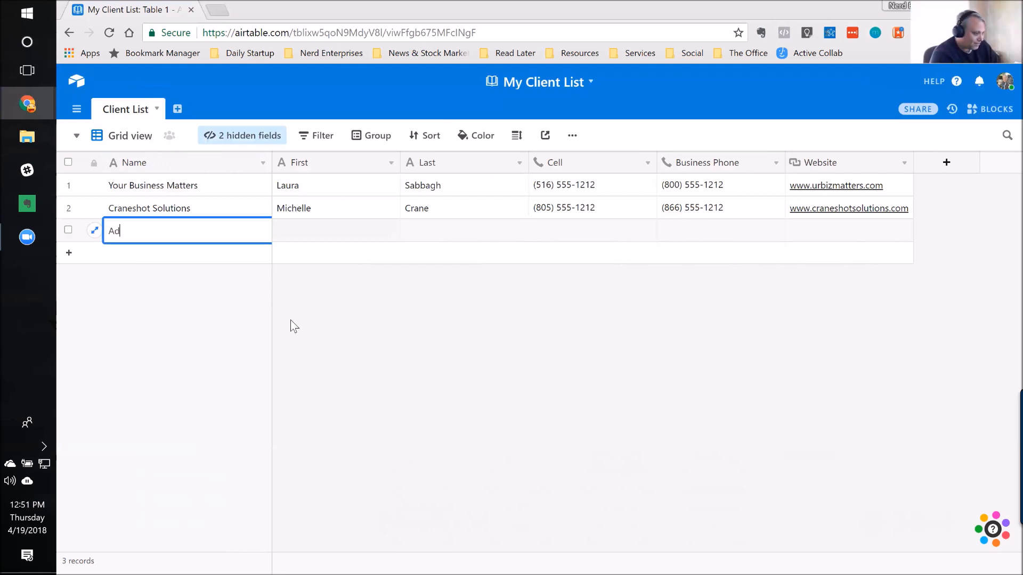
type("dinsights")
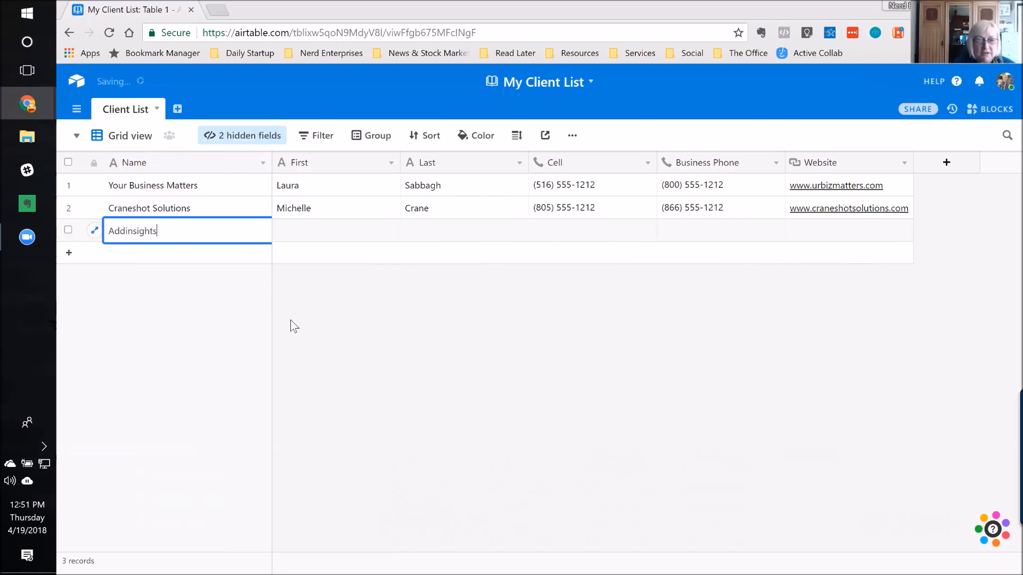
key("Return")
key("Up")
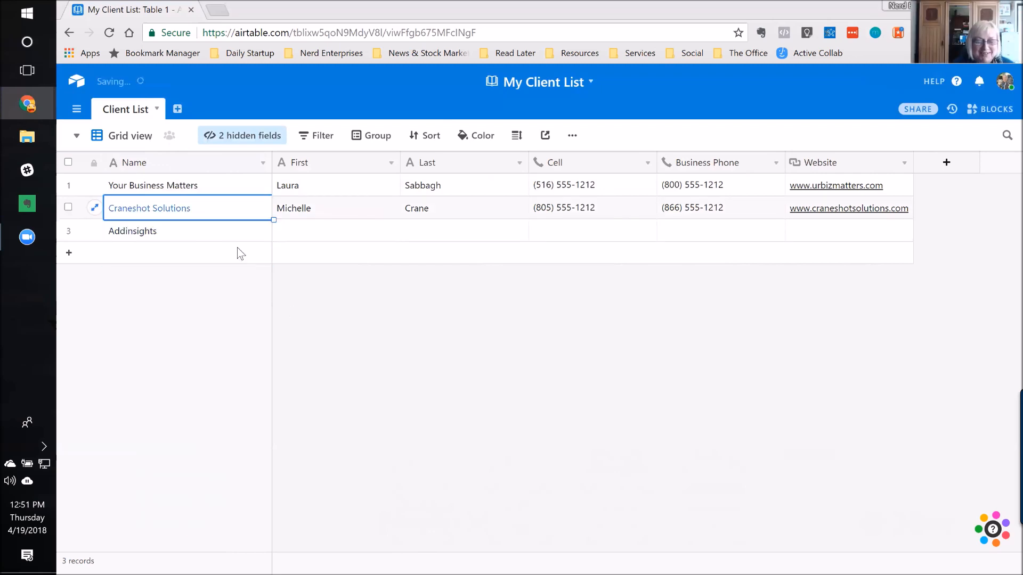
Step: Correct the third record's business name to "Add Insight"
double_click(179, 233)
key("Left")
key("Left")
key("Left")
key("Left")
key("Left")
key("Left")
key("Left")
key("Left")
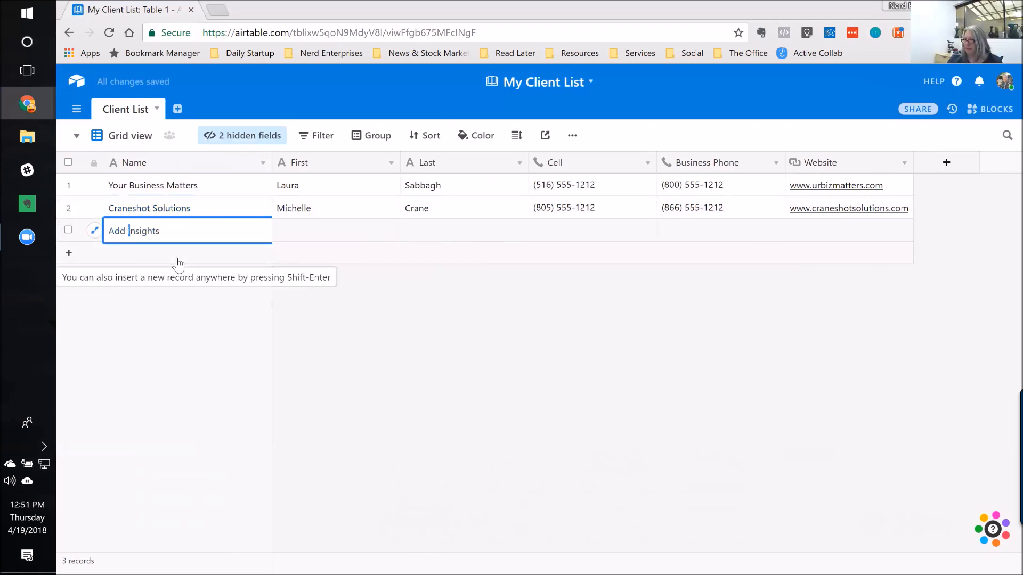
key("Delete")
type("I")
key("End")
key("BackSpace")
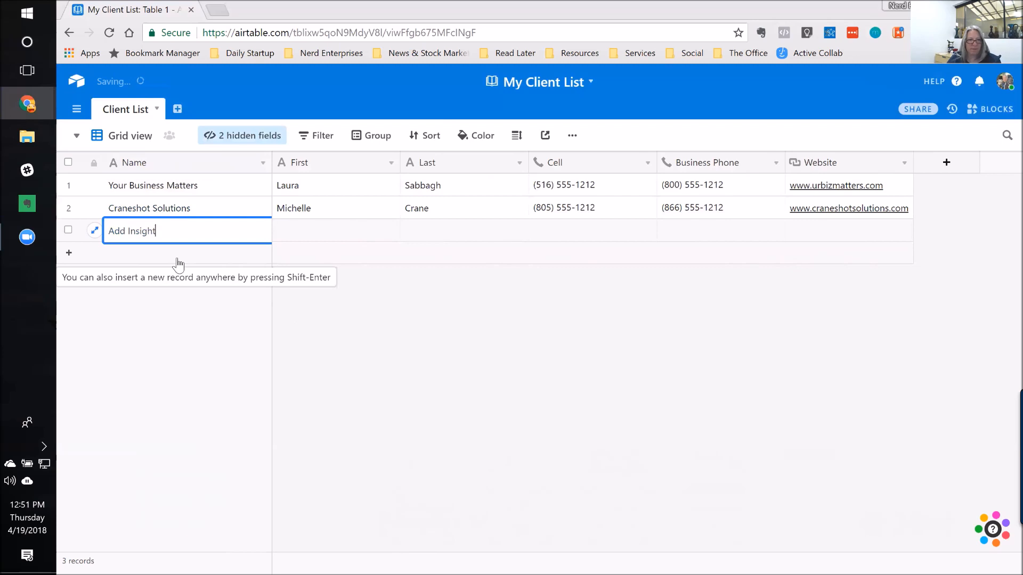
Step: Fill in the contact's first and last name in the Add Insight record
key("Tab")
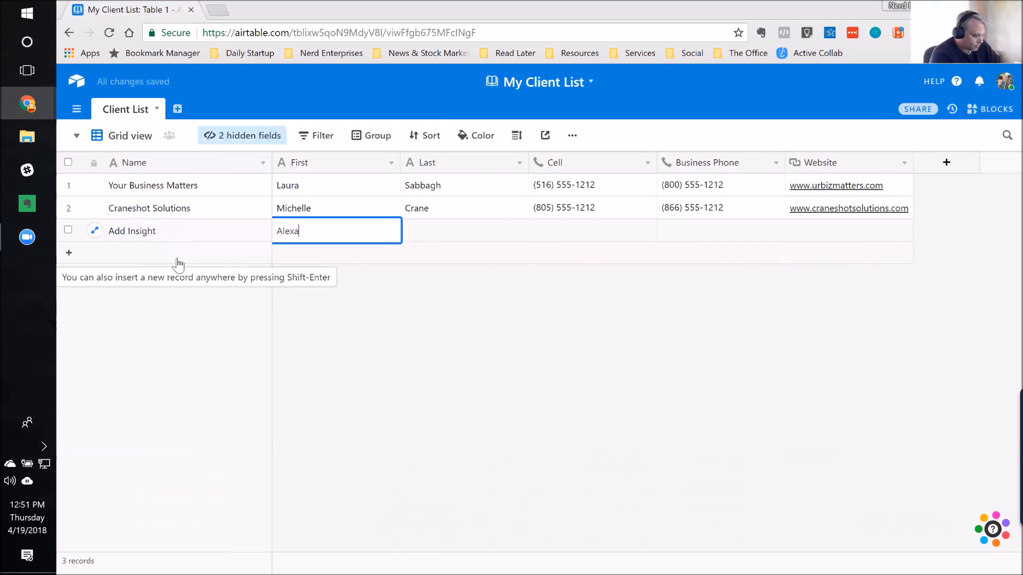
key("Tab")
key("Tab")
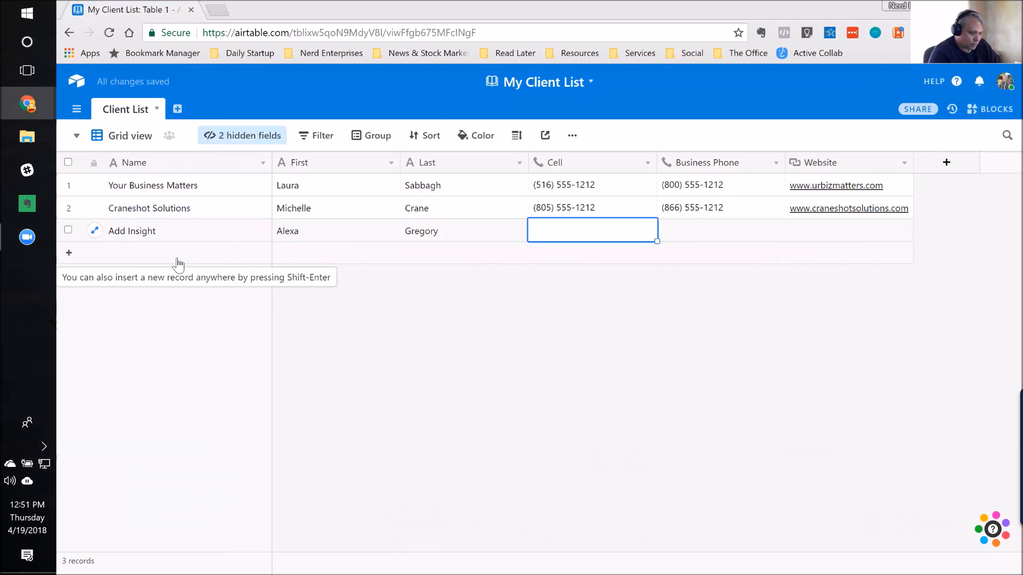
Step: Enter the cell and business phone numbers for the Add Insight contact
type("206) 555-1212")
key("Tab")
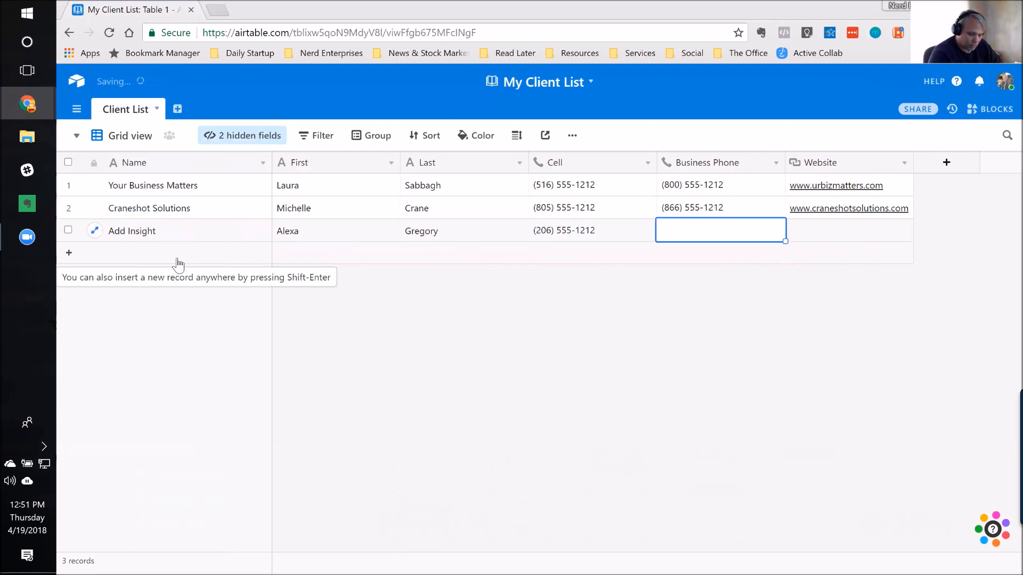
key("Tab")
type("www.")
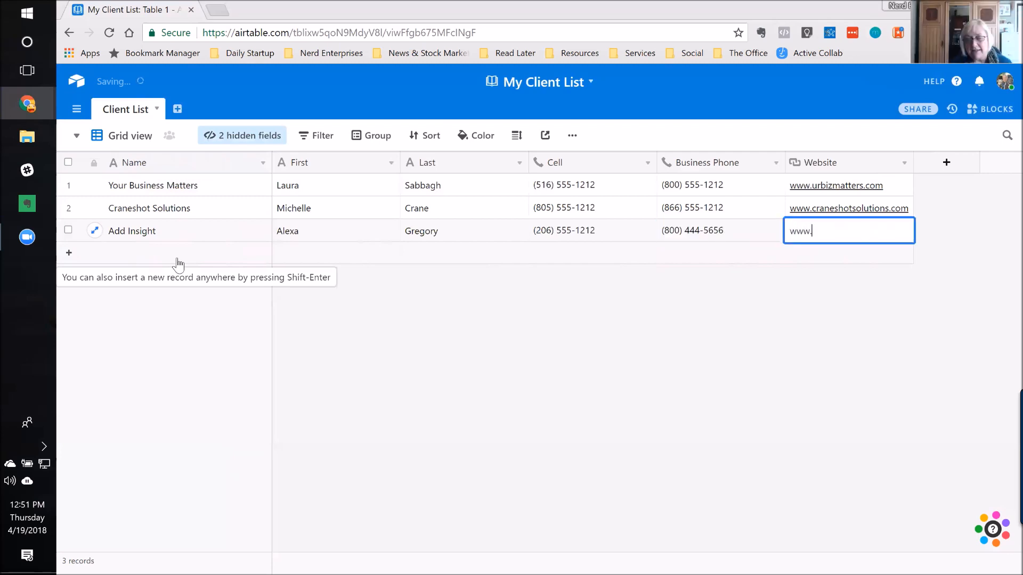
type("addinsight.net")
key("Return")
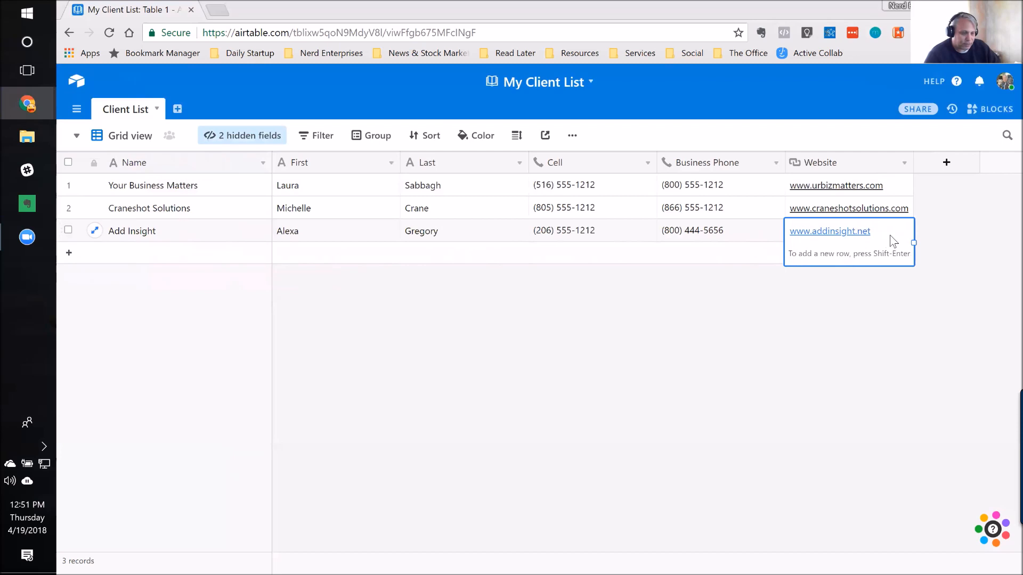
key("Left")
key("Left")
key("Left")
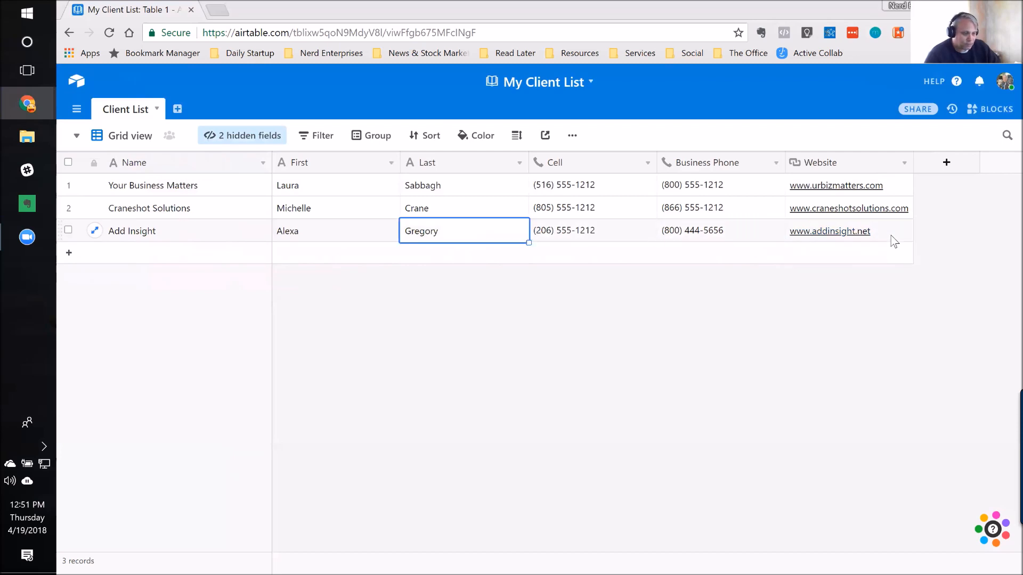
key("Left")
key("Left")
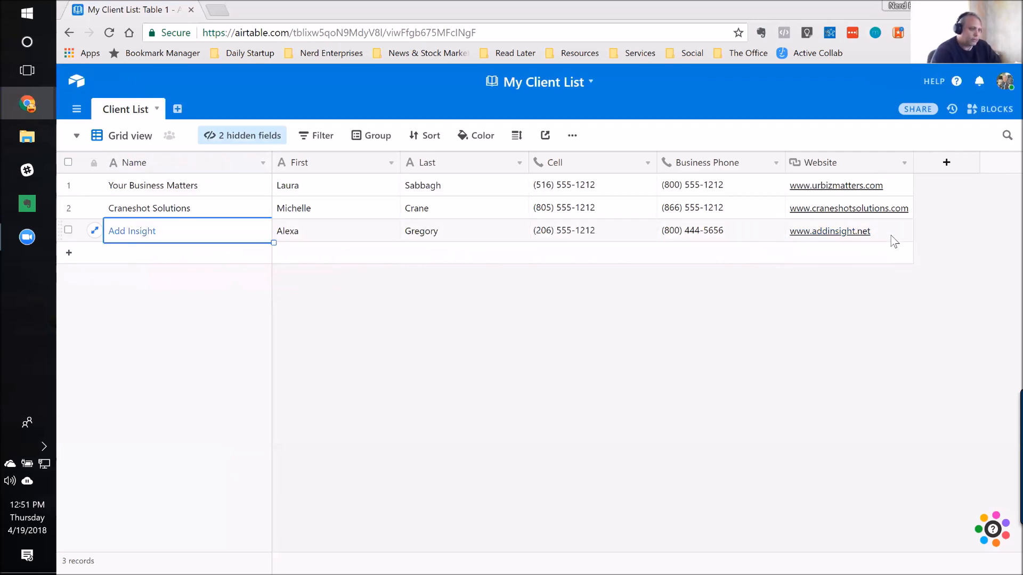
key("Right")
key("Right")
key("Right")
key("Right")
key("Right")
key("Left")
key("Left")
key("Left")
key("Left")
key("Left")
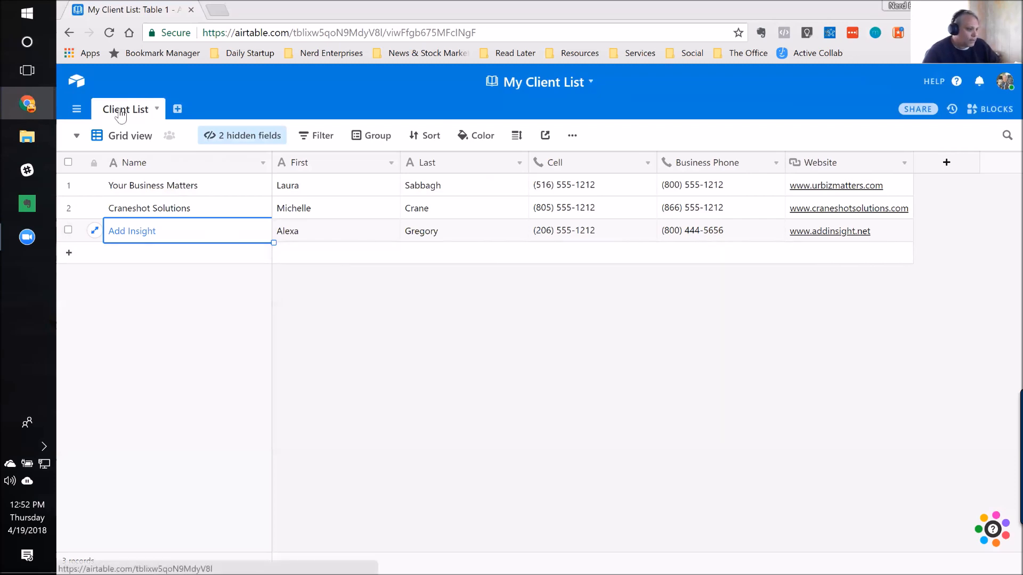
Step: Create an empty second table in the base and name it "Employees & Subs"
left_click(178, 109)
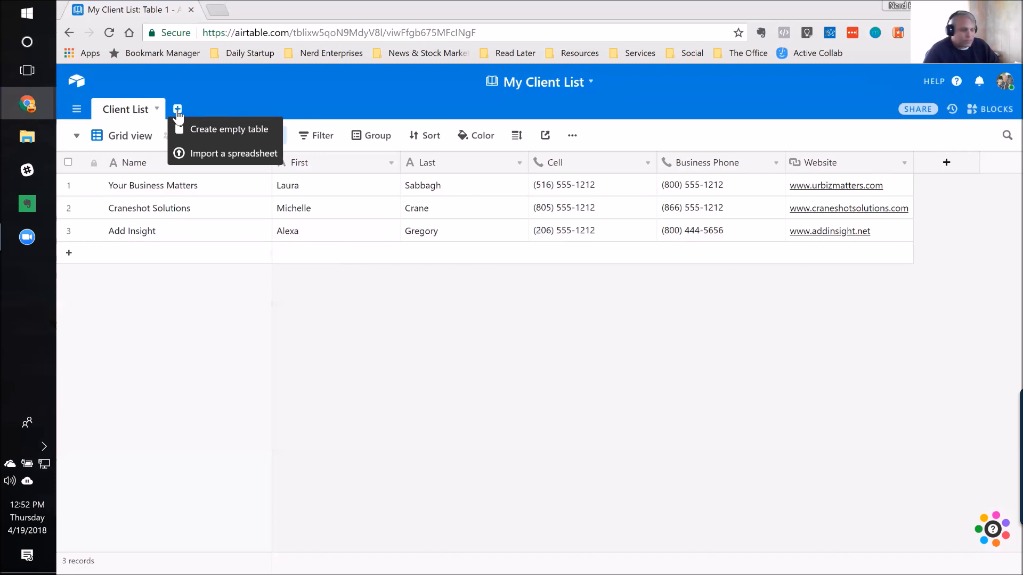
left_click(203, 131)
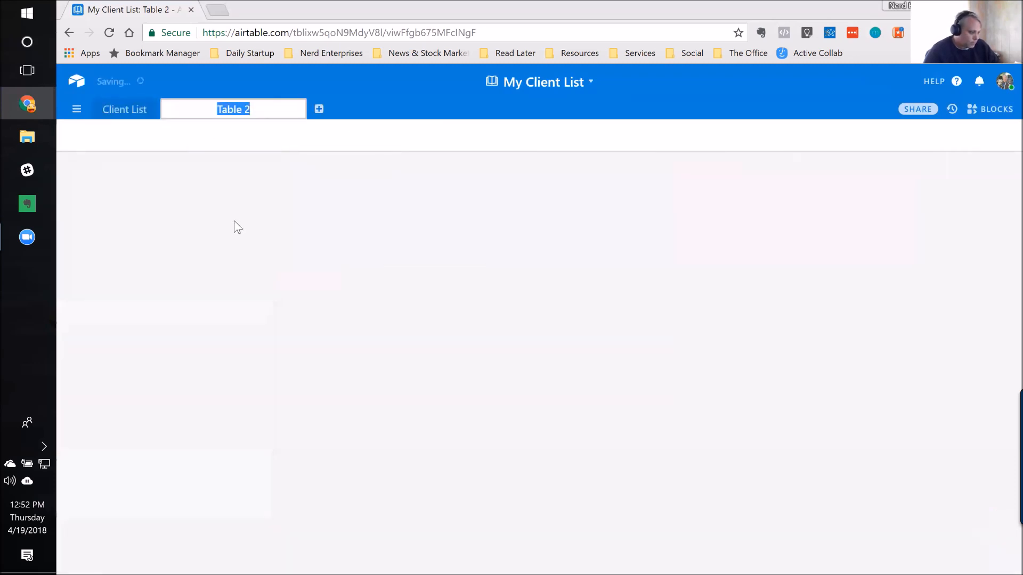
type("Empl")
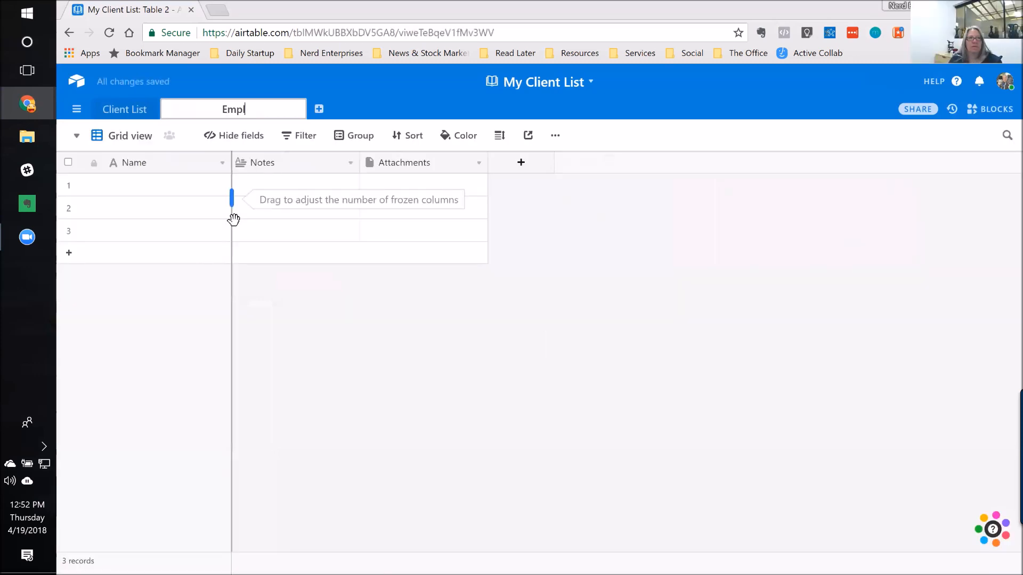
type("oyees &")
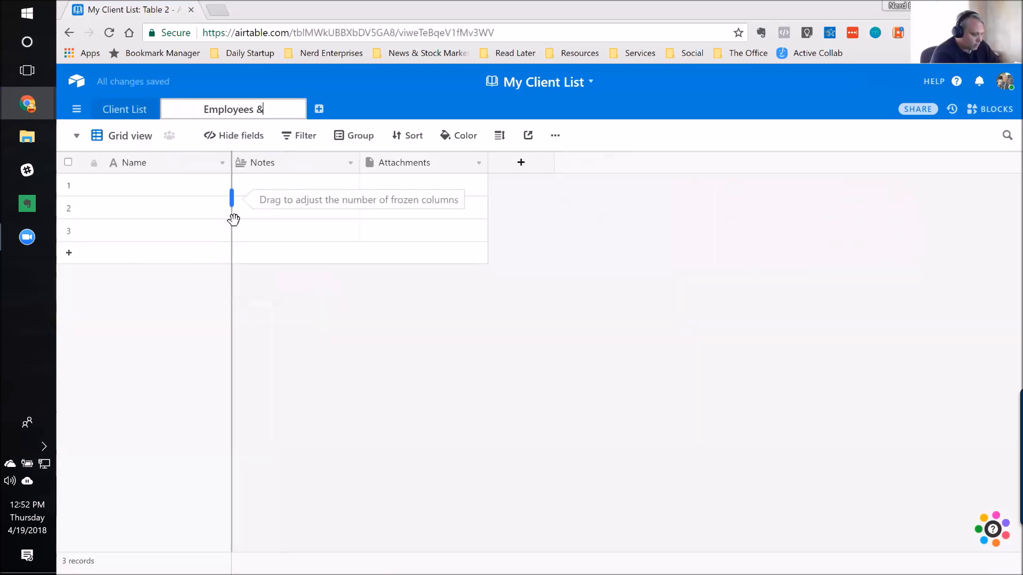
type(" Subs")
key("Return")
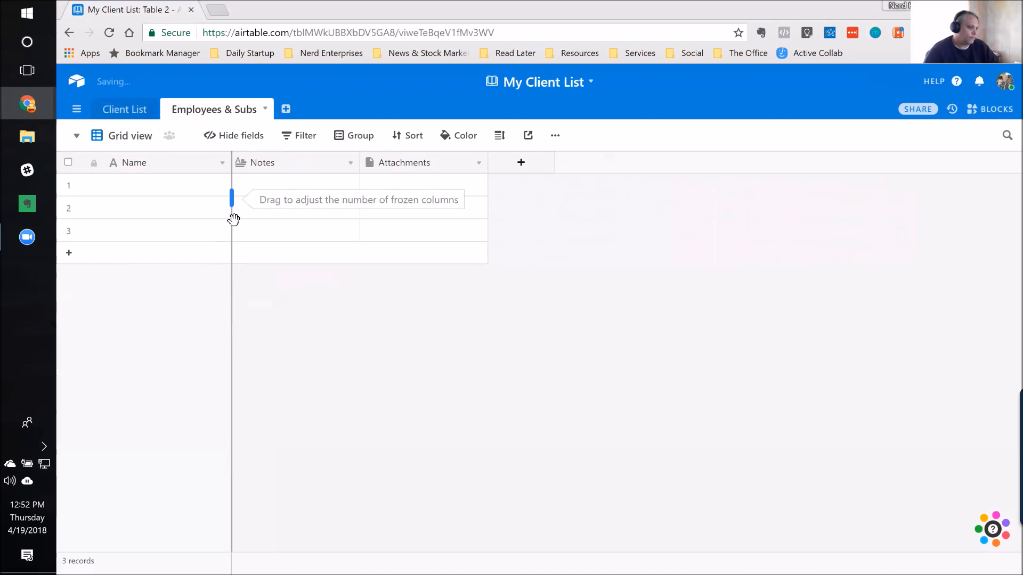
Step: Enter the first employee's full name in the first record of the Employees & Subs table
left_click(166, 195)
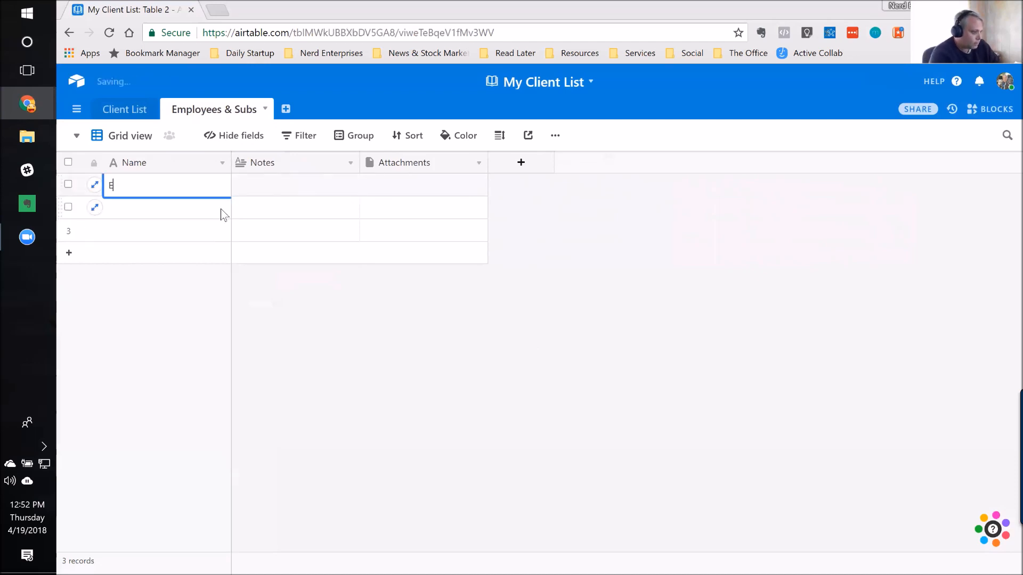
key("Tab")
key("shift+Tab")
Step: Enter the second employee's full name in the second record of the Employees & Subs table
left_click(222, 215)
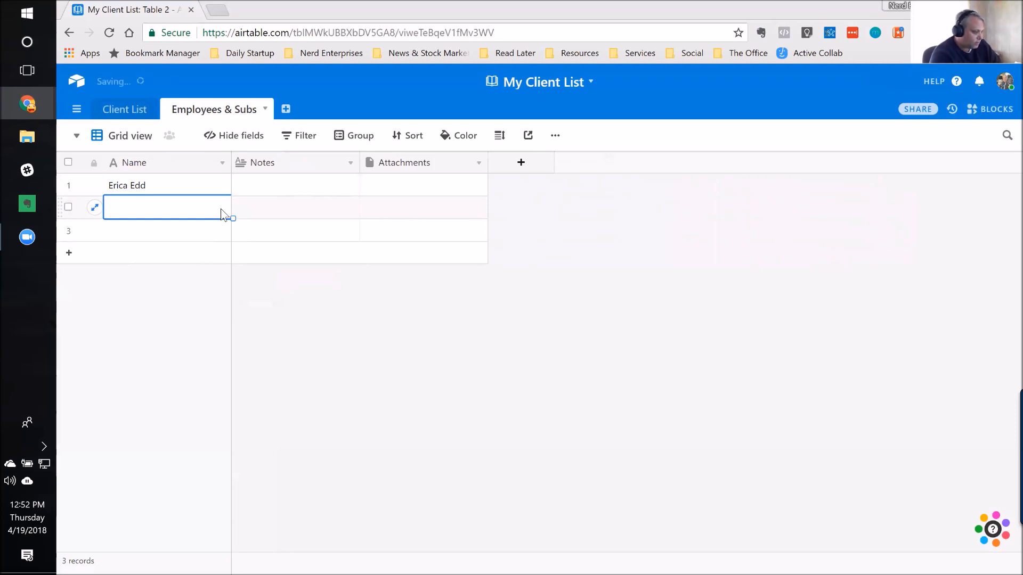
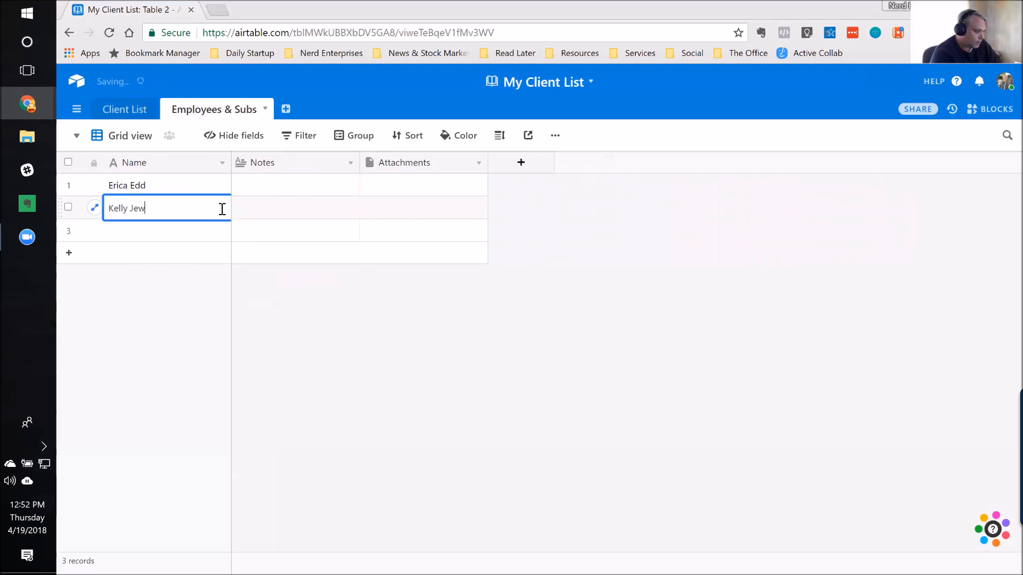
key("Tab")
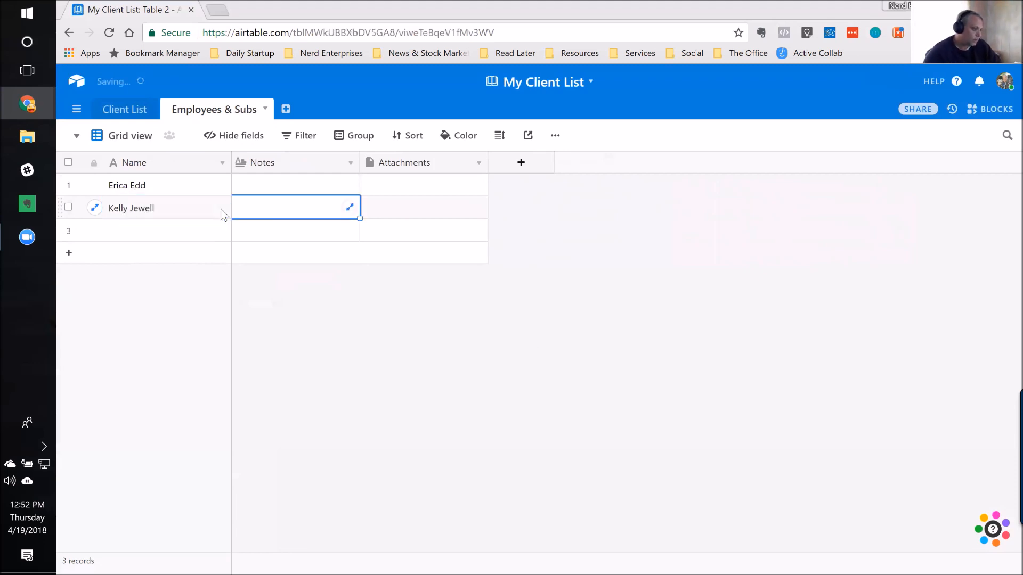
Step: Hide the Notes and Attachments fields in the Employees & Subs table
left_click(231, 138)
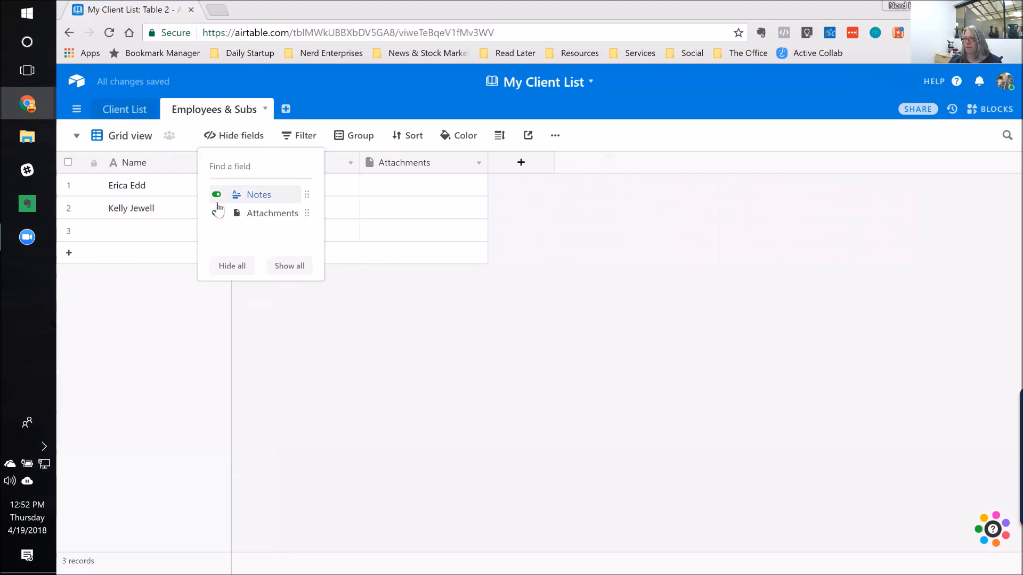
left_click(216, 194)
left_click(217, 213)
left_click(130, 187)
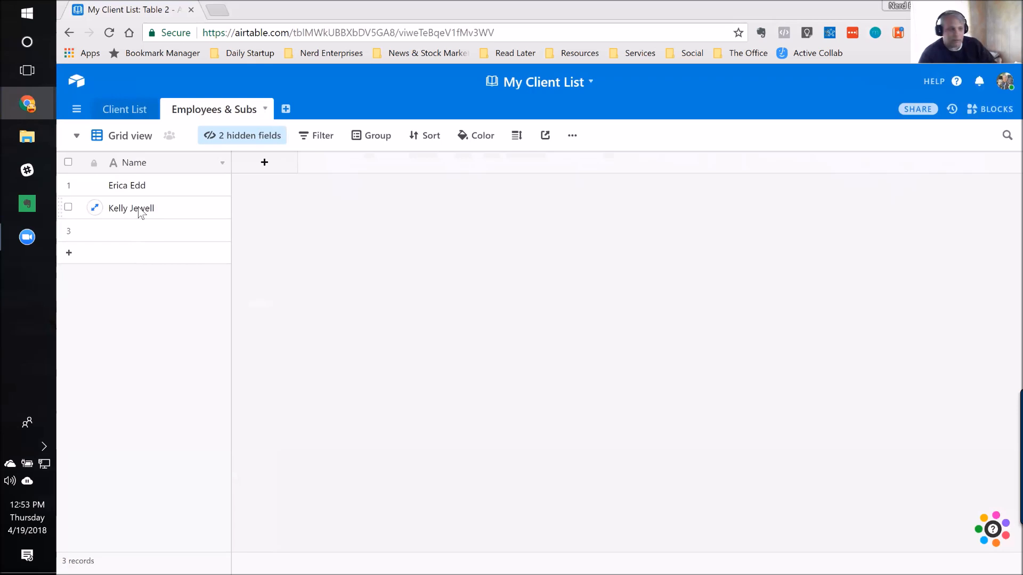
Step: Add a field to the Employees & Subs table that links to records in the Client List table
left_click(264, 163)
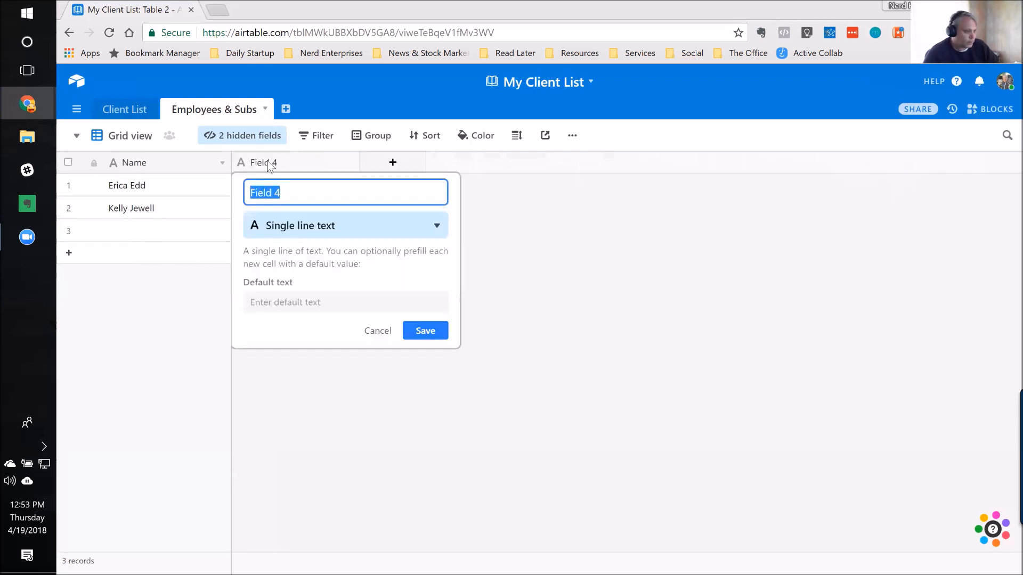
left_click(304, 233)
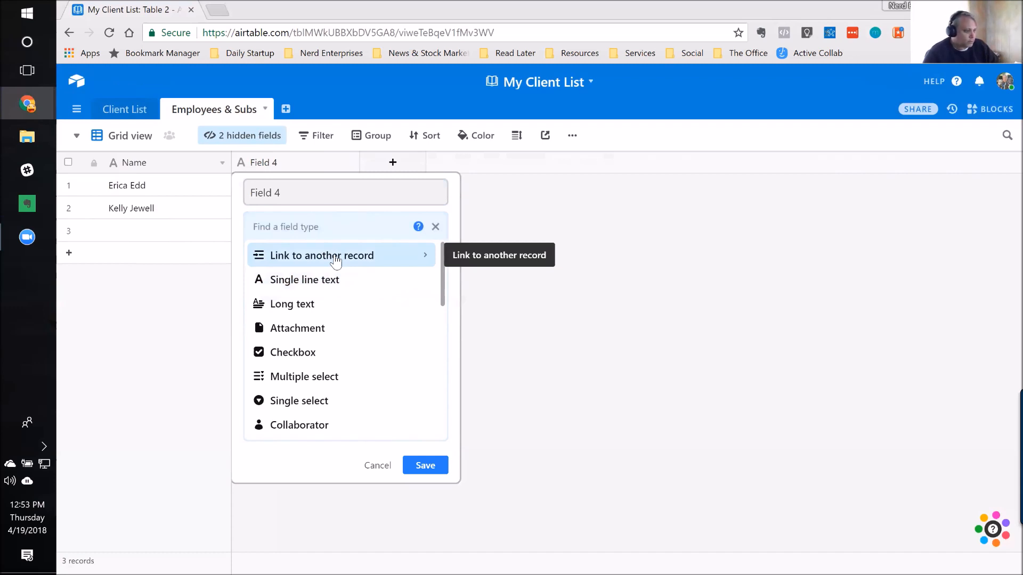
left_click(336, 258)
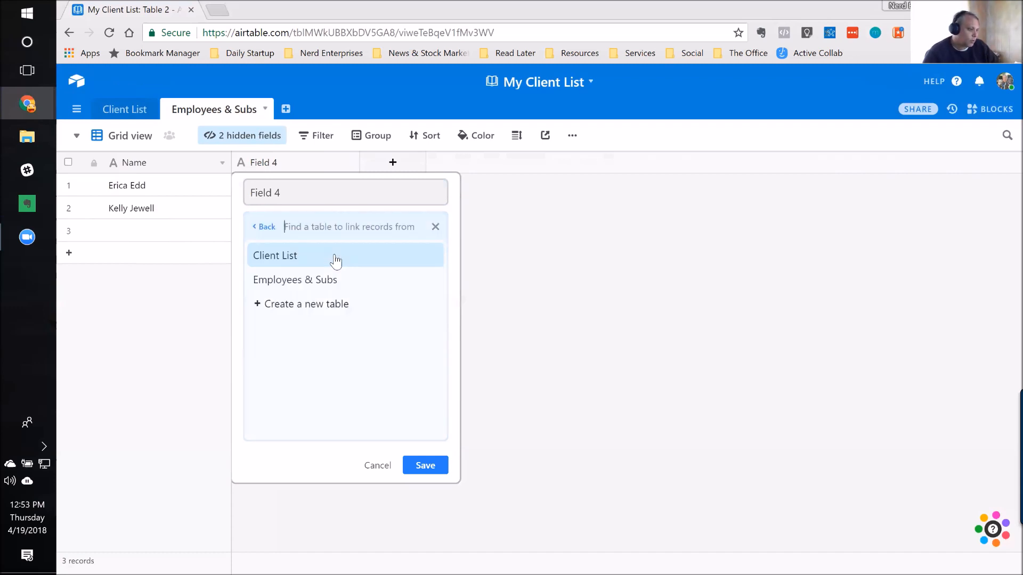
left_click(289, 260)
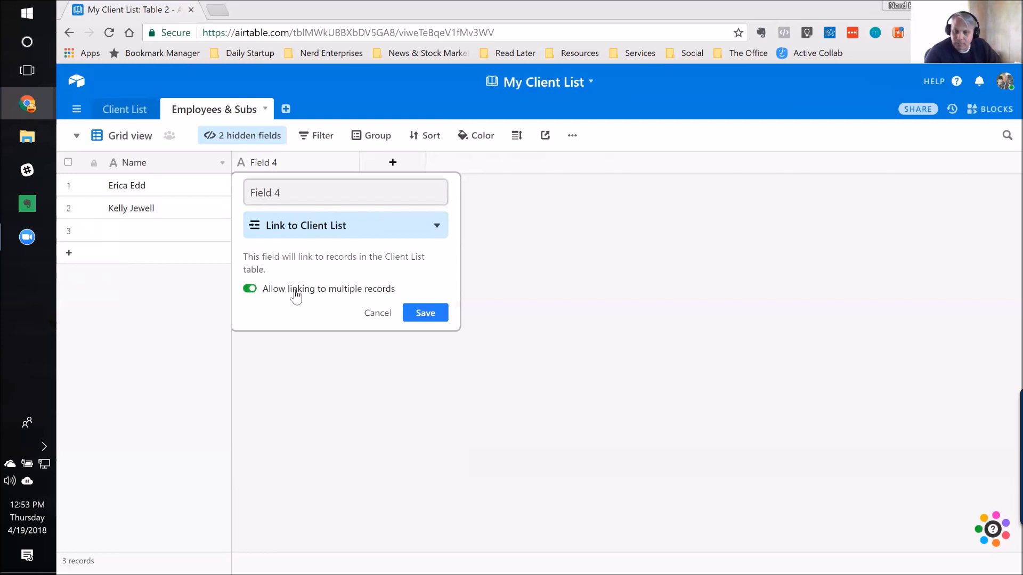
left_click(425, 315)
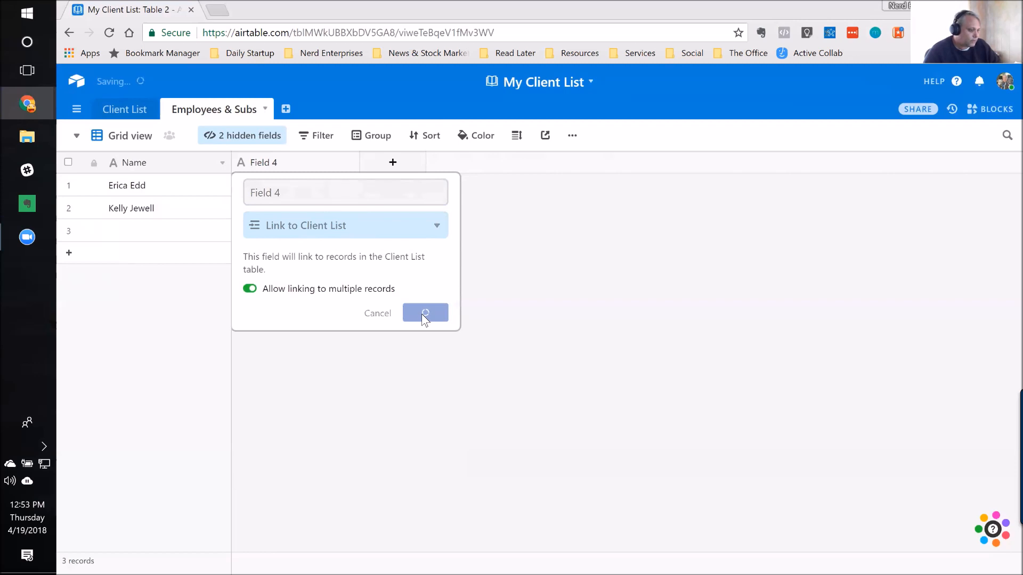
Step: Rename the new linked-record field as "Clients"
double_click(282, 164)
type("Clients")
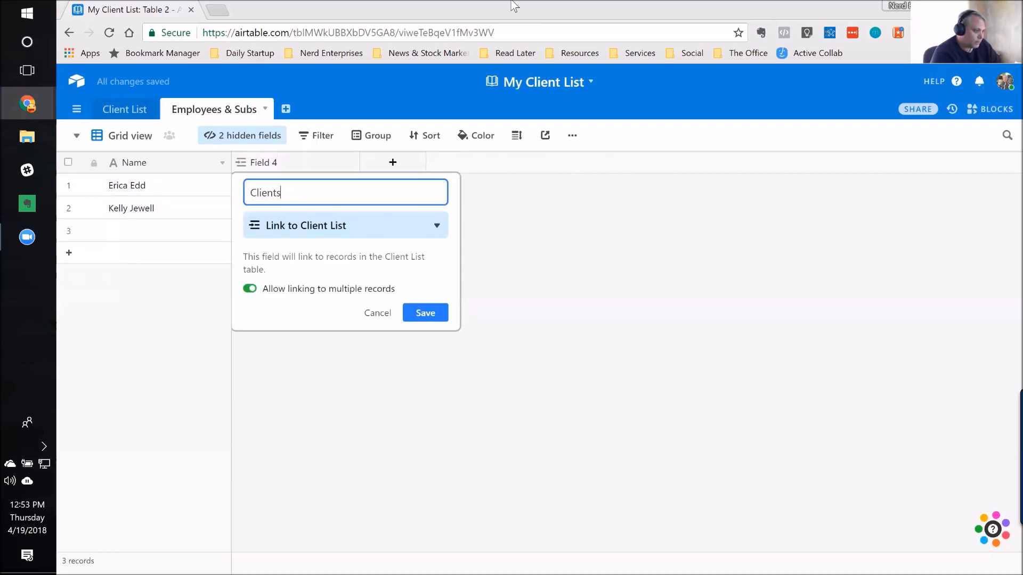
key("Return")
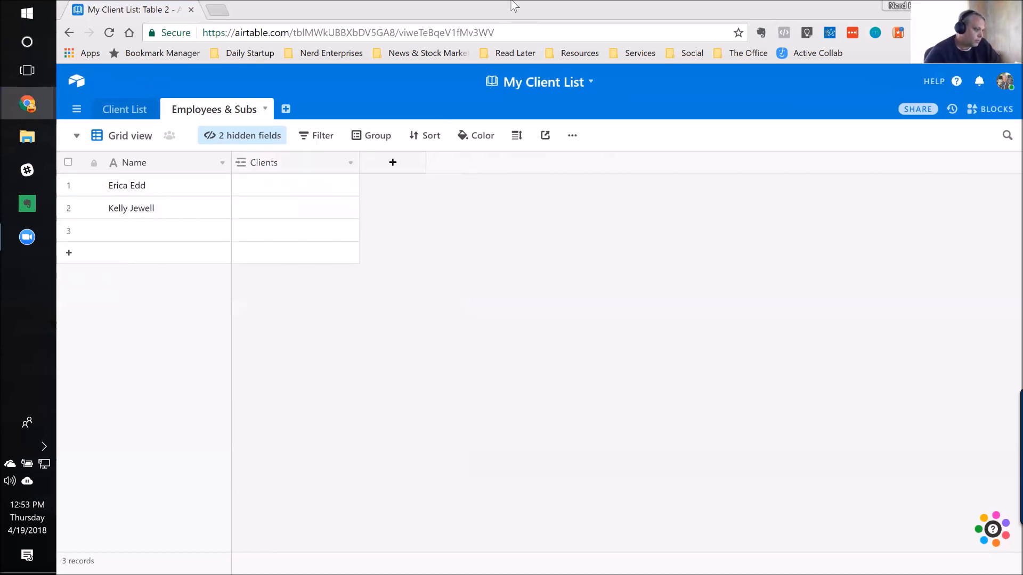
Step: Link the first employee to Your Business Matters and the second employee to Craneshot Solutions in the Clients field
left_click(297, 188)
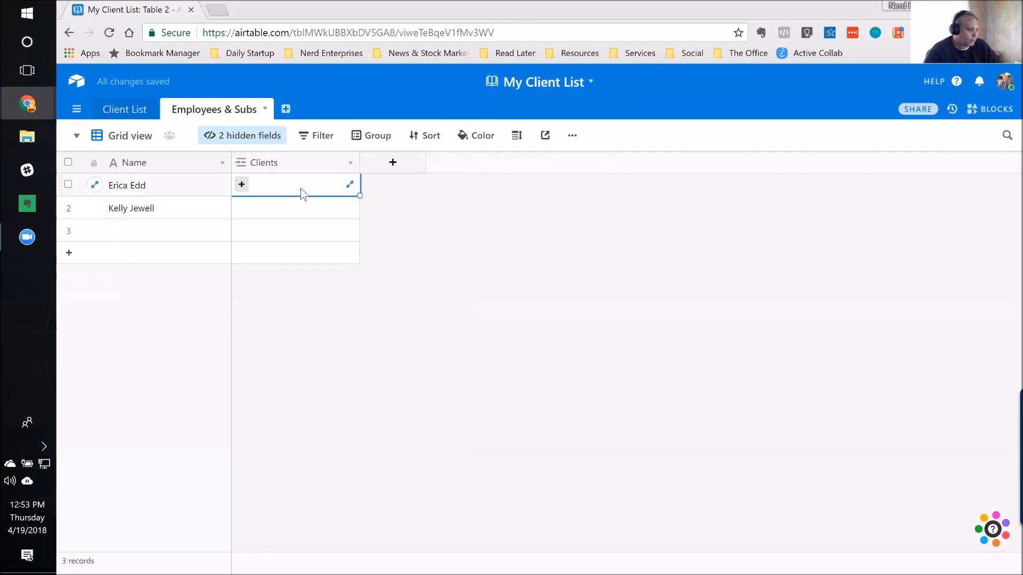
left_click(241, 184)
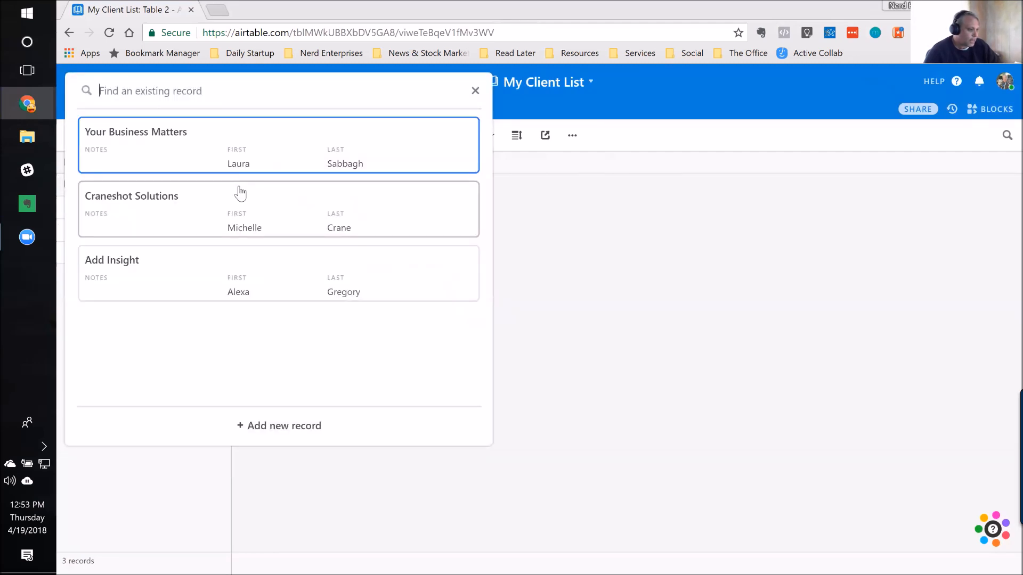
left_click(169, 135)
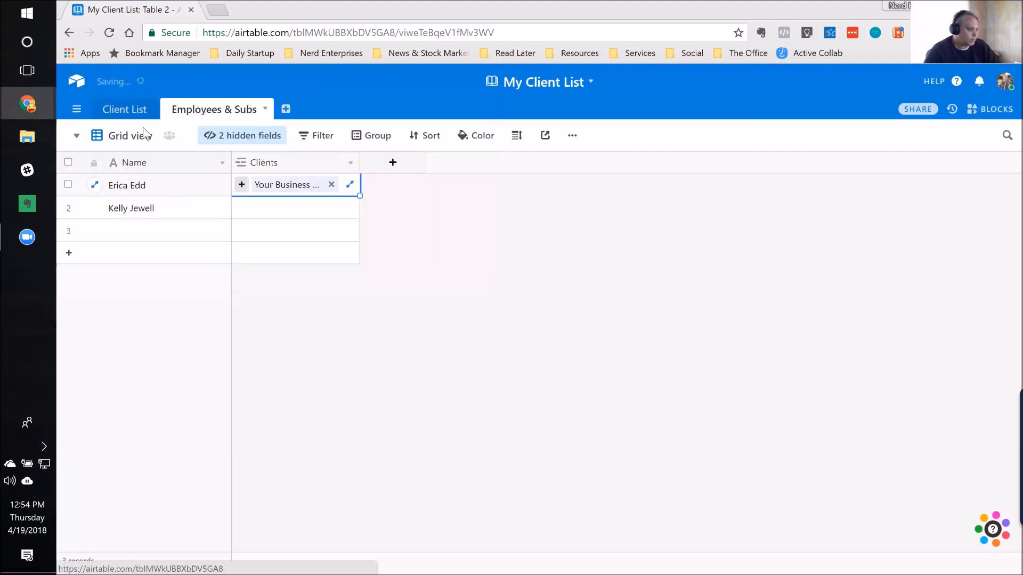
left_click(266, 209)
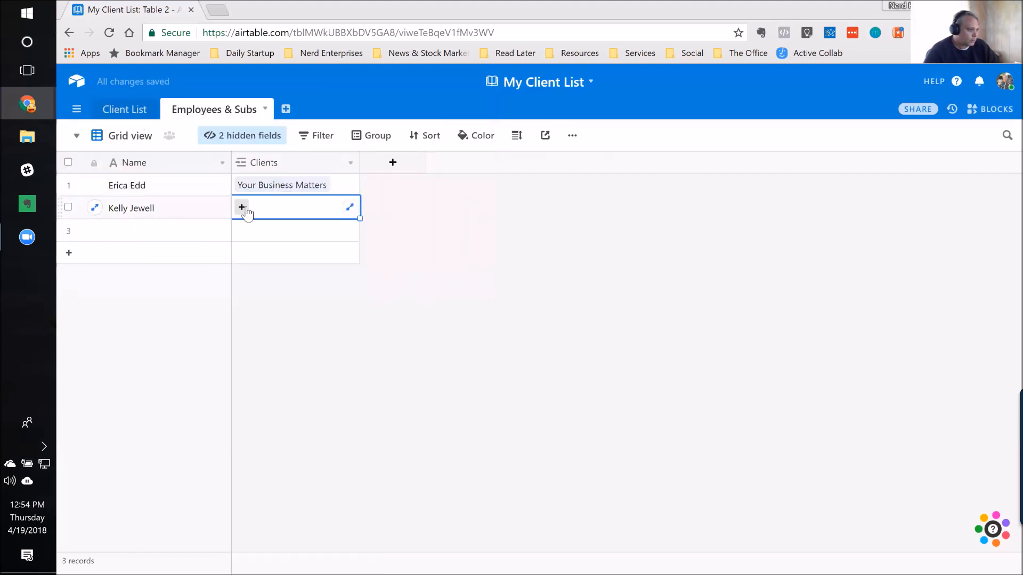
left_click(242, 207)
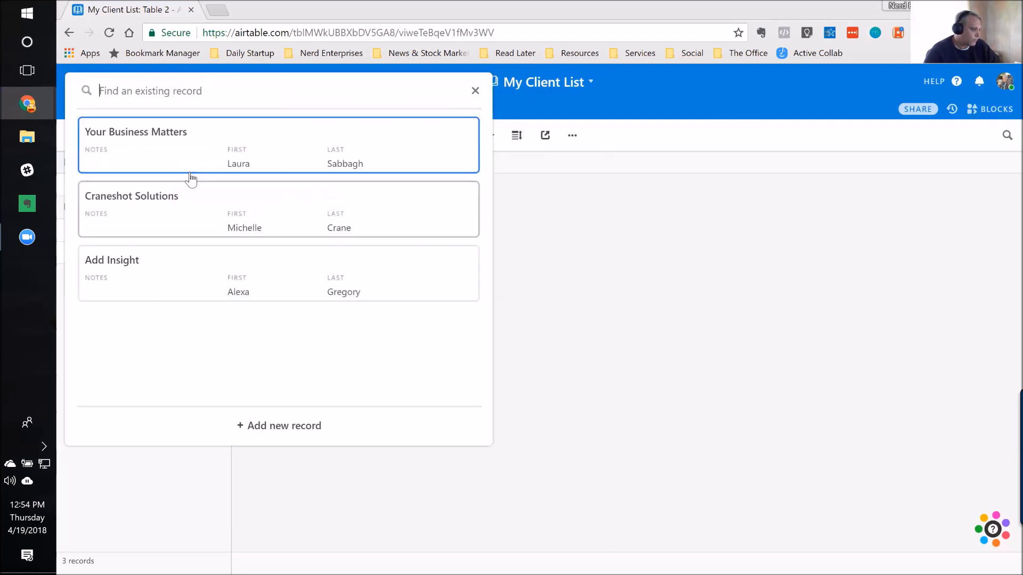
left_click(146, 201)
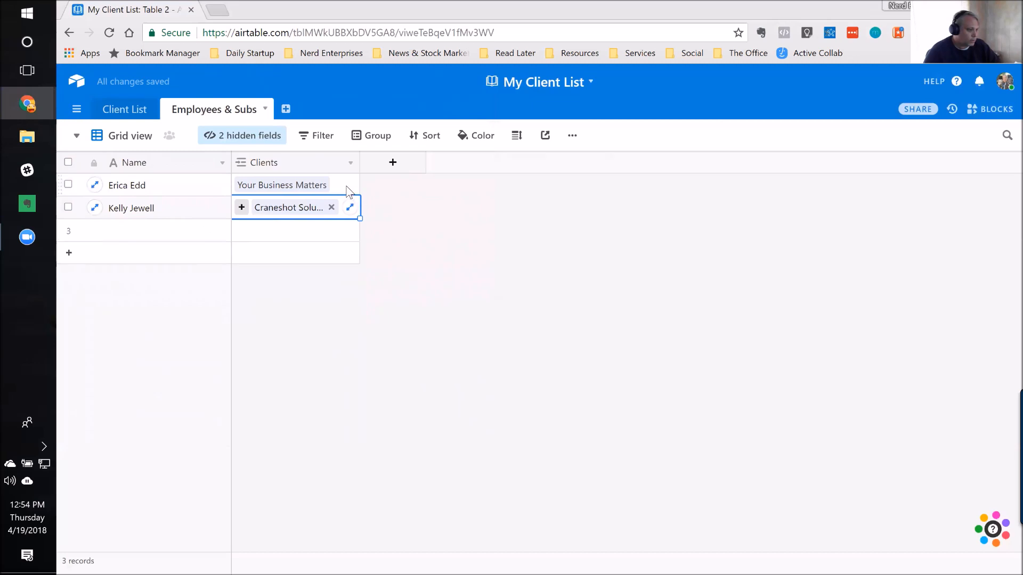
Step: Link Add Insight as another client of the first employee and widen the Clients column to fit both entries
left_click(244, 191)
left_click(242, 185)
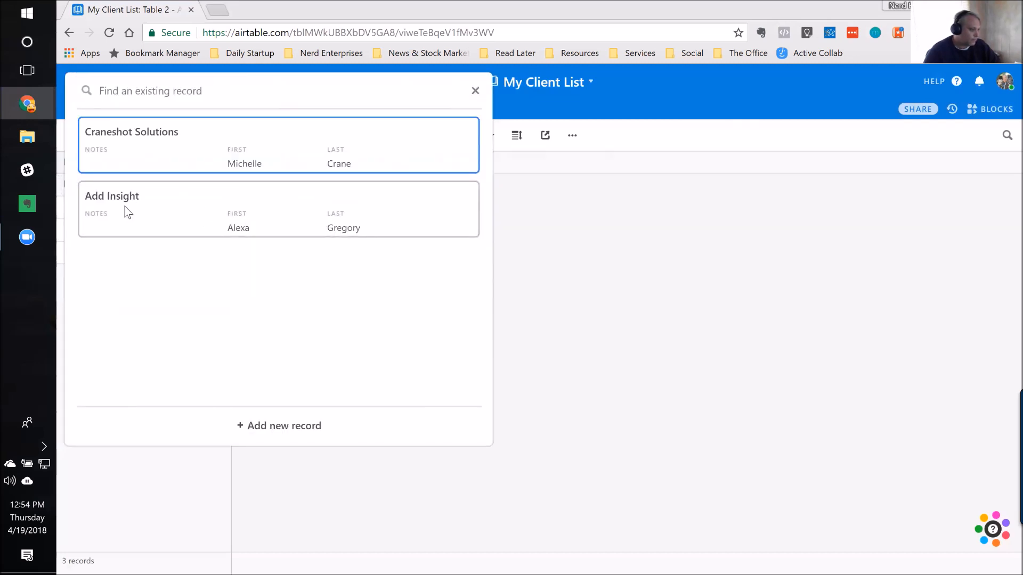
left_click(126, 212)
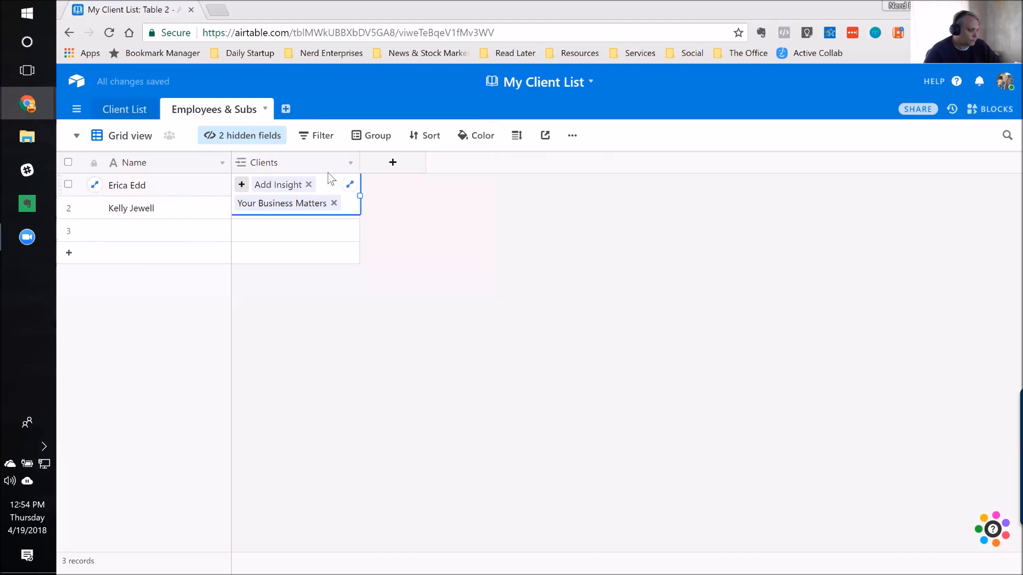
left_click(157, 205)
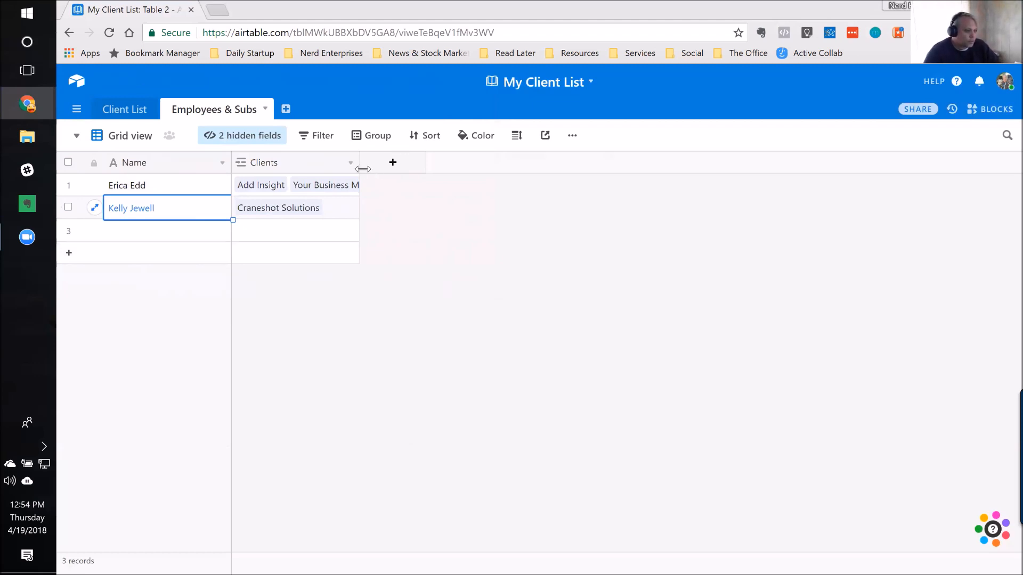
left_click_drag(360, 166, 487, 161)
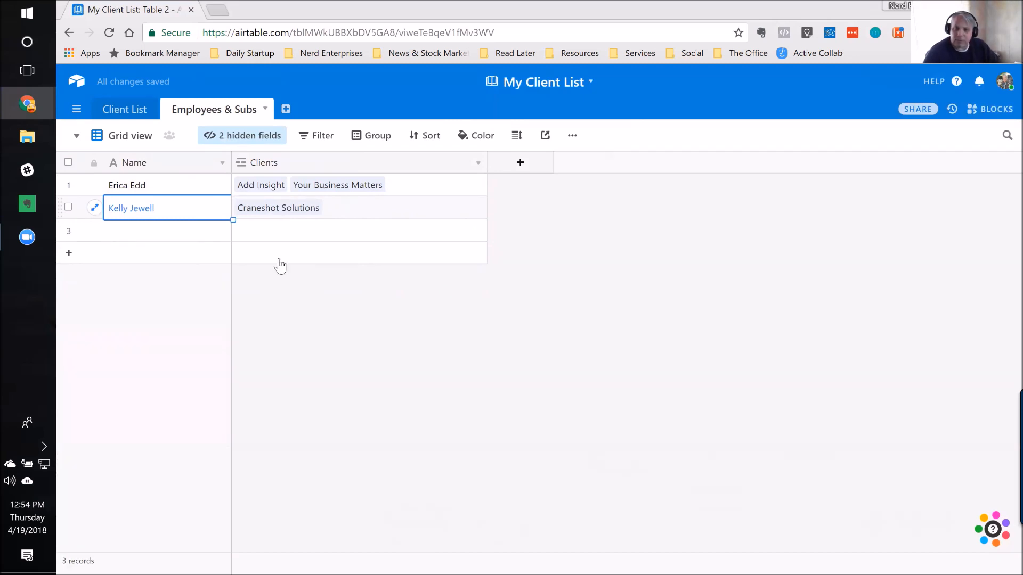
Step: Check the Client List table, then rename the grid view of Employees & Subs as "Main List"
left_click(135, 115)
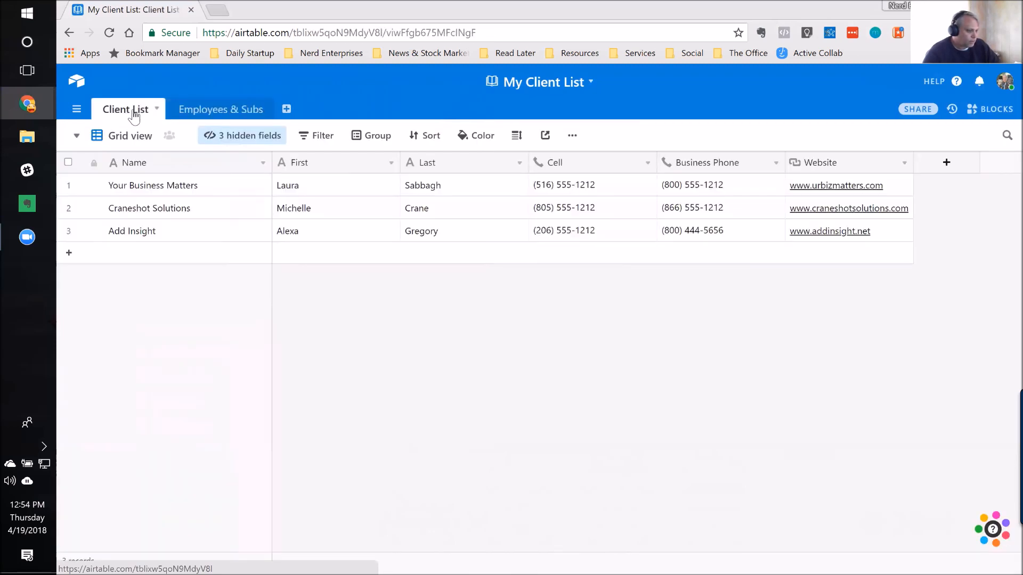
left_click(222, 111)
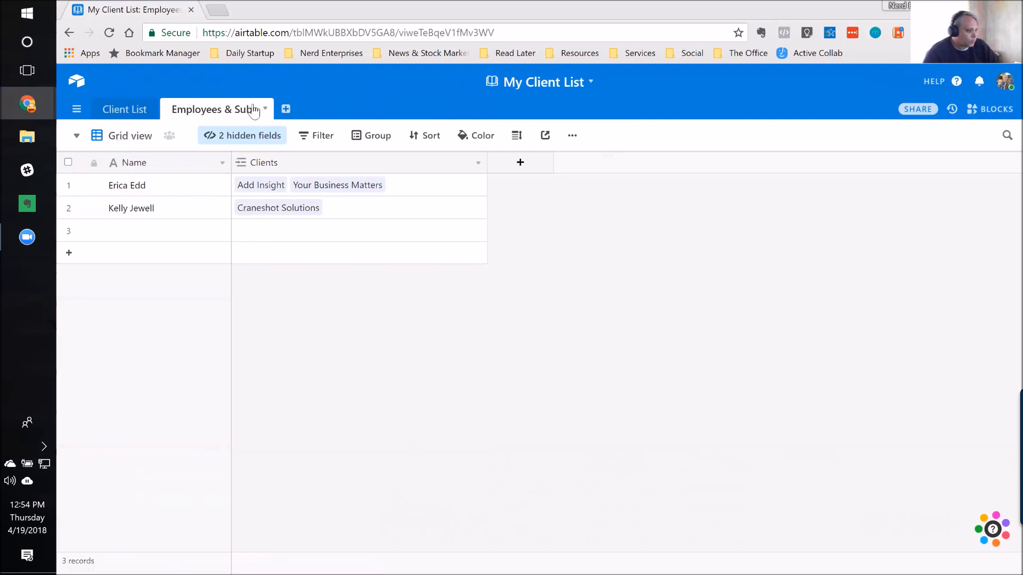
double_click(134, 139)
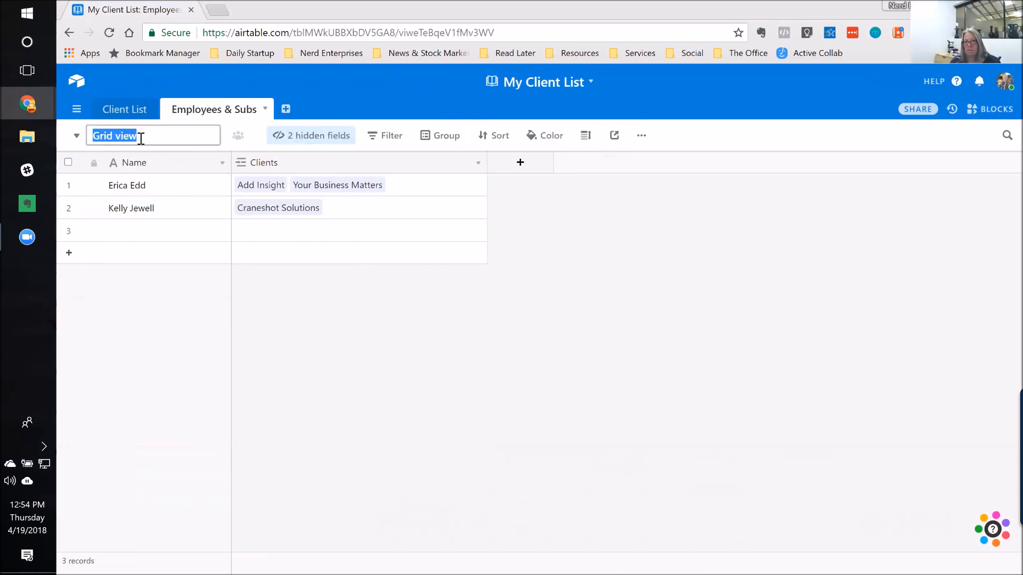
type("Main List")
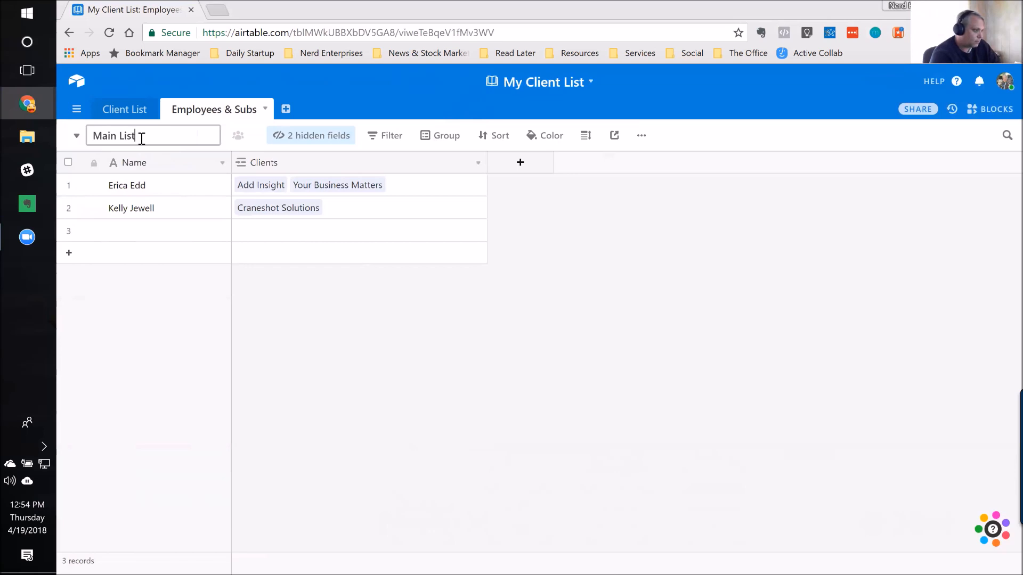
key("Return")
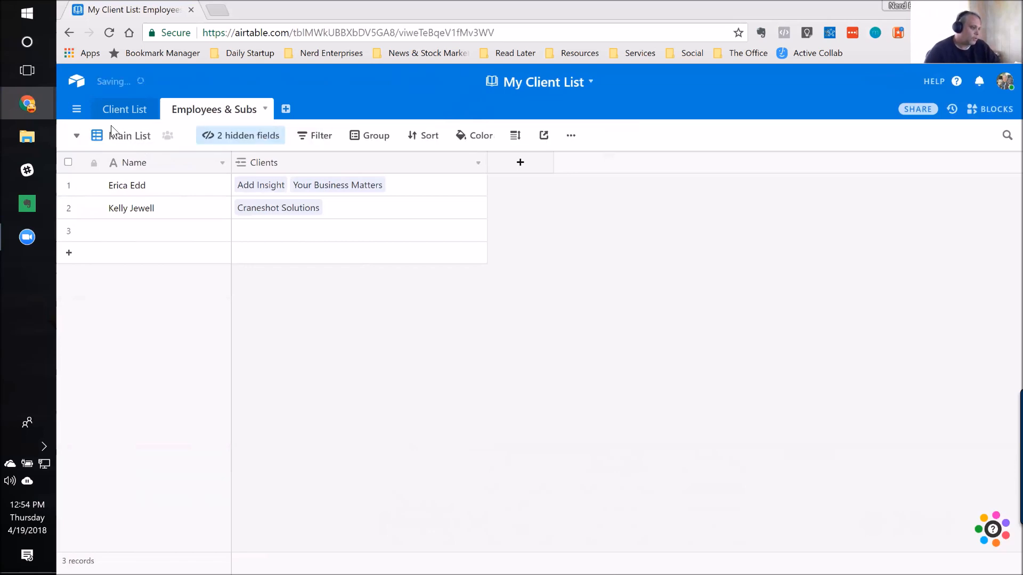
Step: Examine the view types that can be added to the Employees & Subs table, including Calendar, Gallery and Kanban
left_click(77, 138)
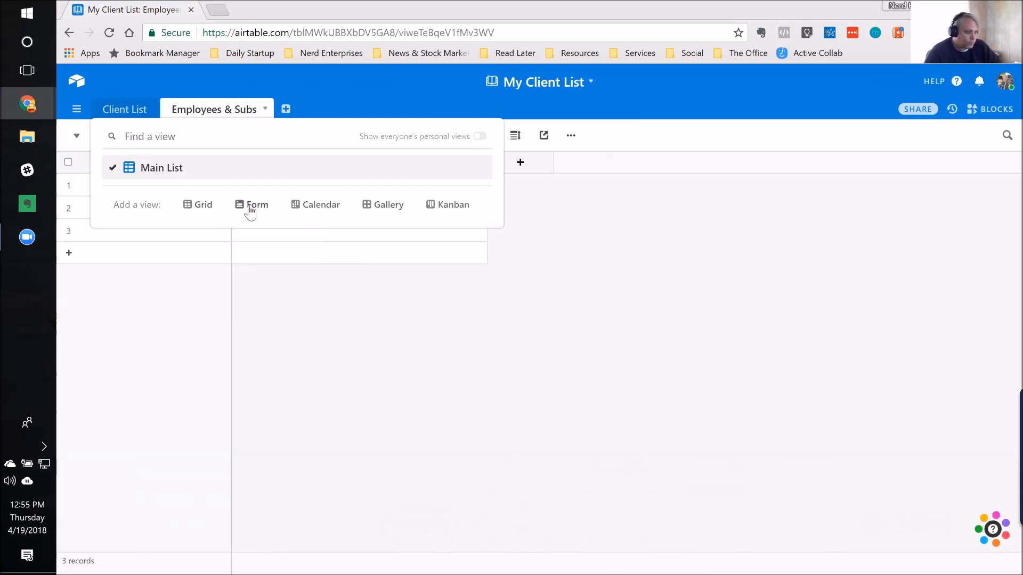
mouse_move(318, 212)
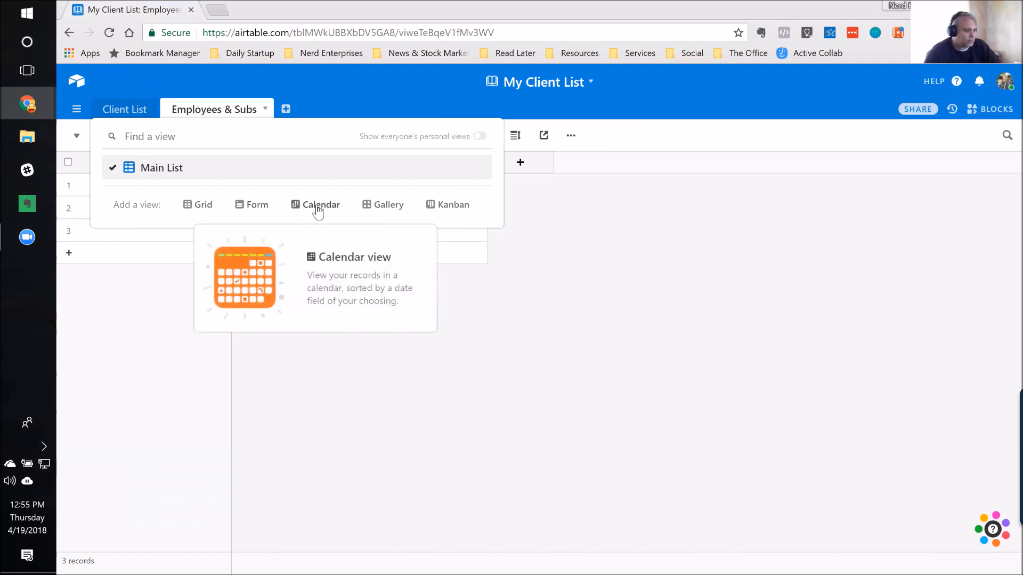
mouse_move(387, 210)
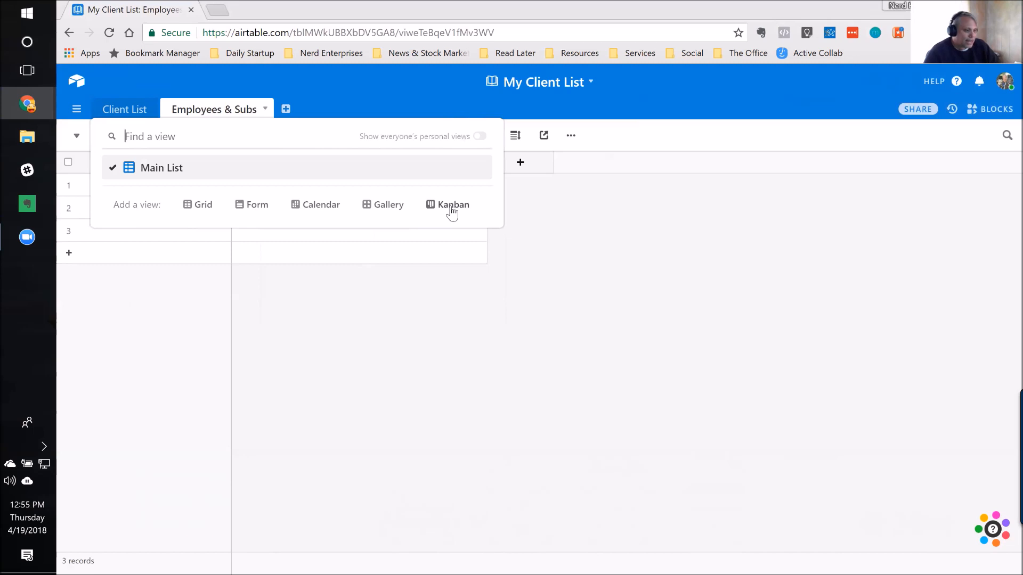
mouse_move(452, 212)
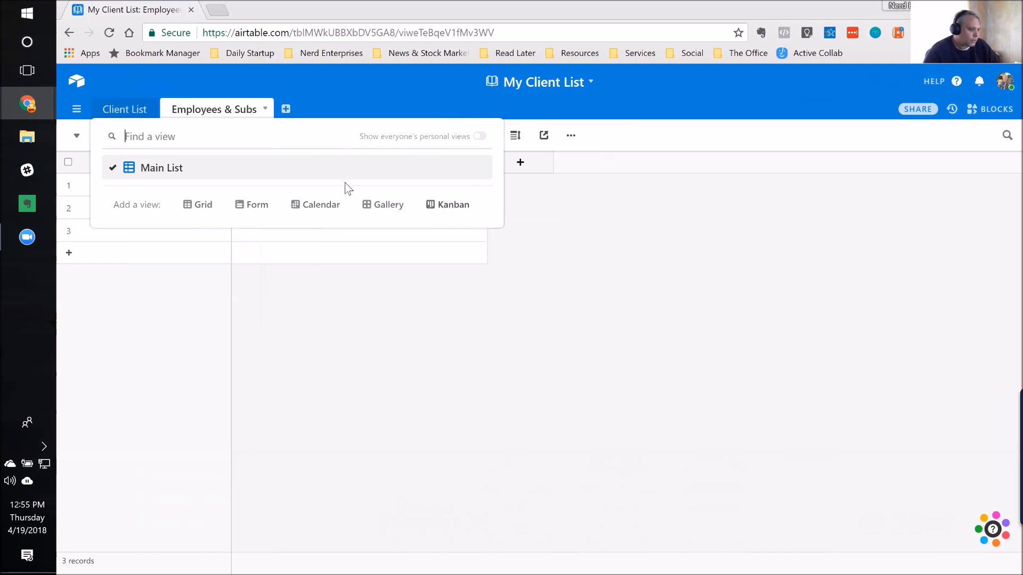
left_click(707, 206)
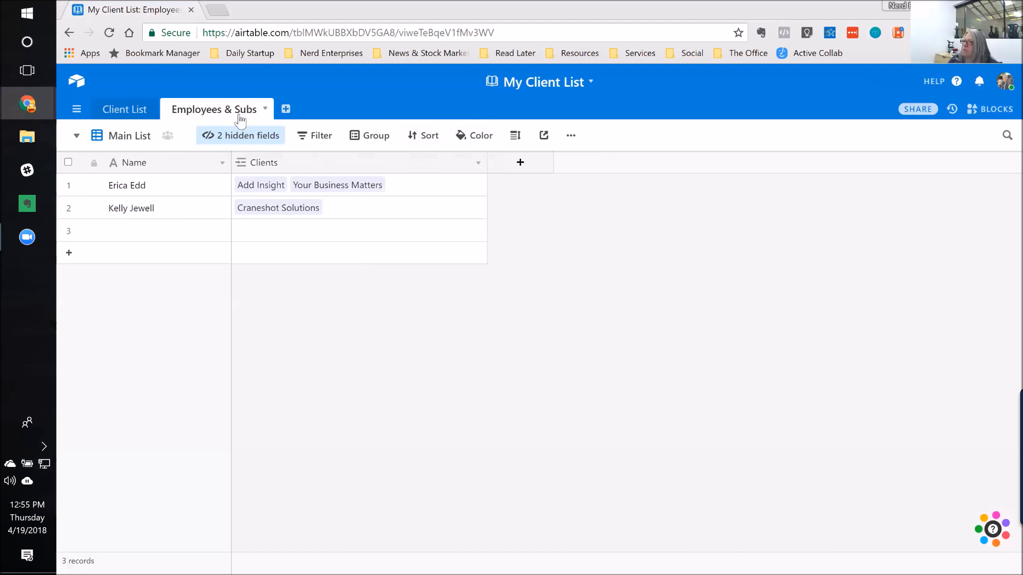
Step: Duplicate the Main List view of Employees & Subs and name the copy "By Employee"
left_click(571, 138)
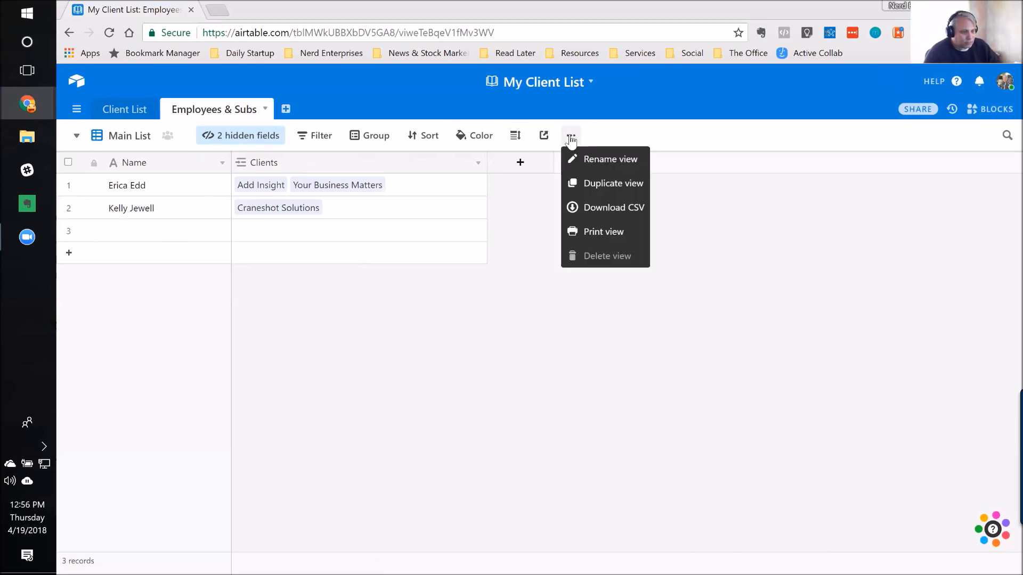
left_click(610, 184)
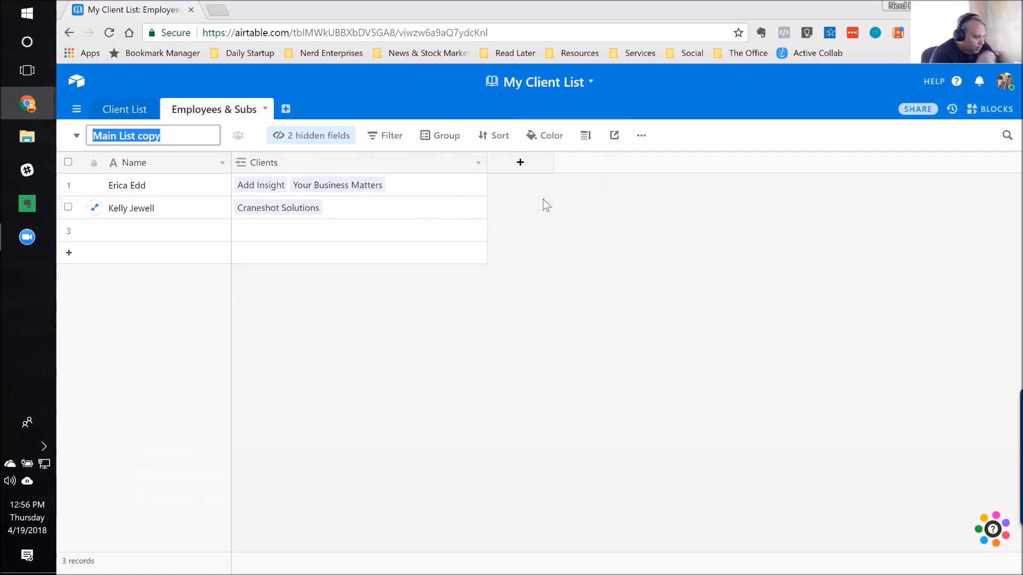
type("Group")
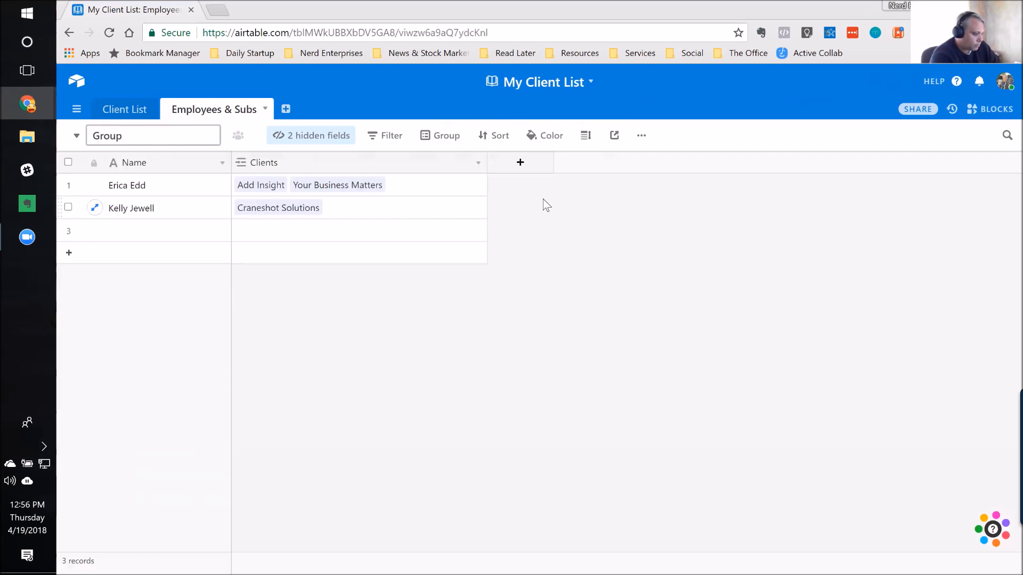
key("ctrl+a")
type("By")
type(" Empl")
type("ouy")
key("BackSpace")
key("BackSpace")
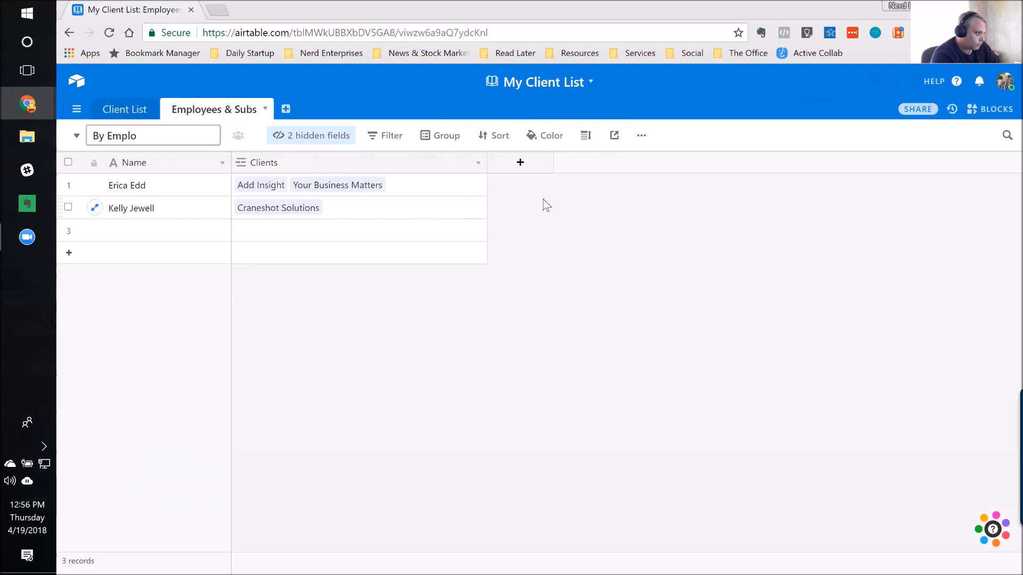
type("yee")
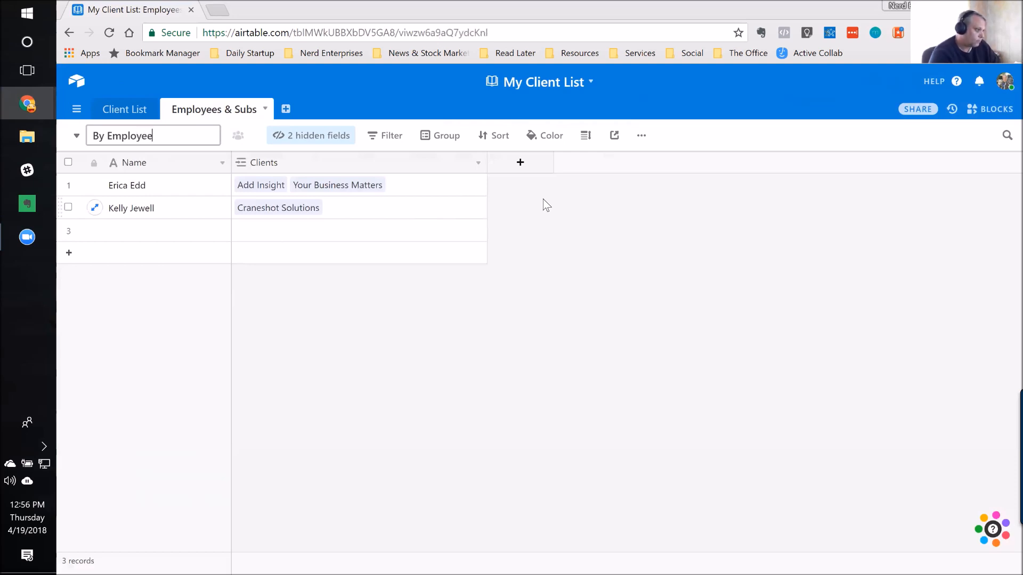
key("Return")
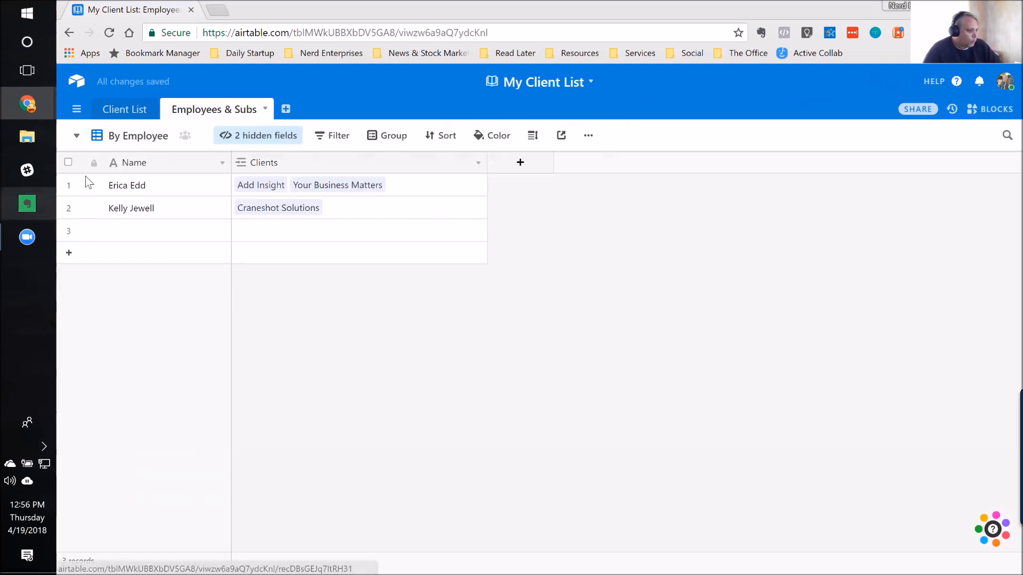
Step: Group the records of the By Employee view by the Name field
left_click(125, 187)
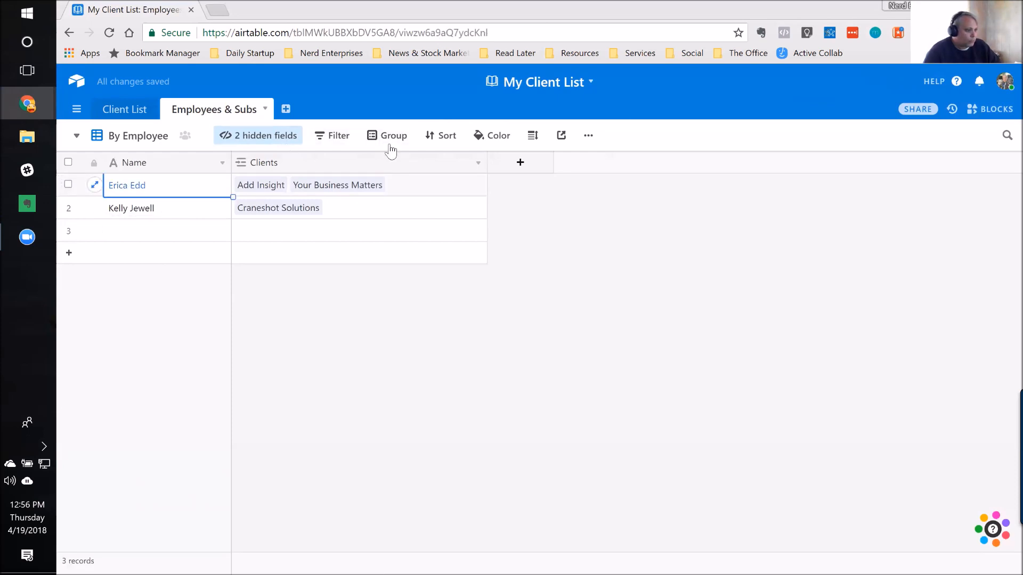
left_click(392, 140)
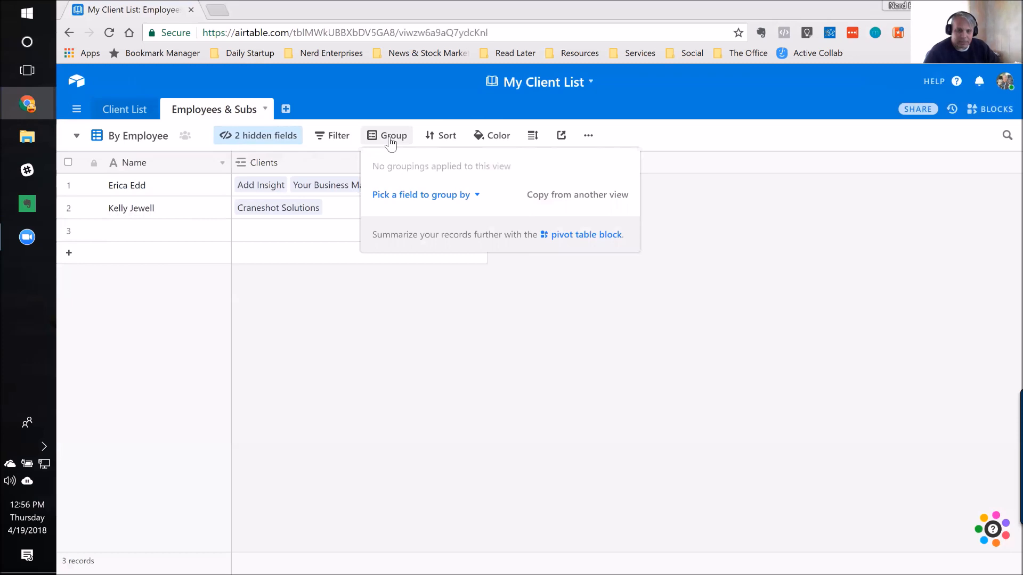
left_click(474, 201)
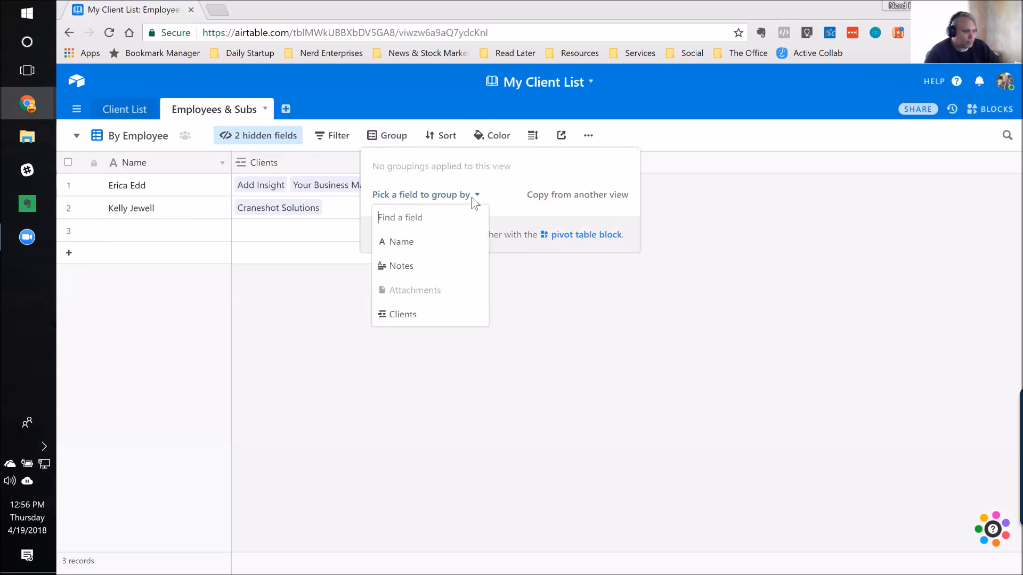
left_click(408, 247)
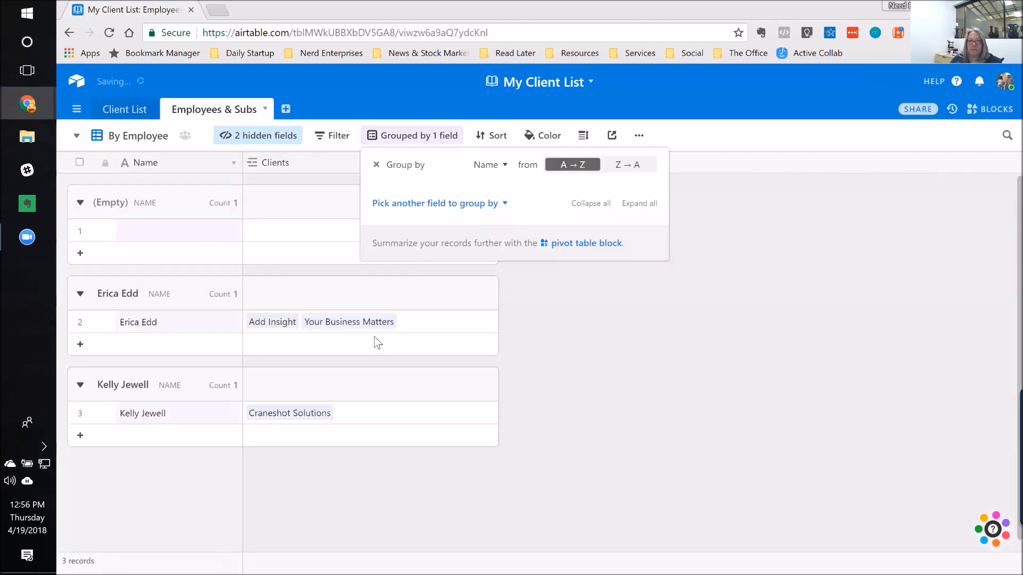
left_click(660, 334)
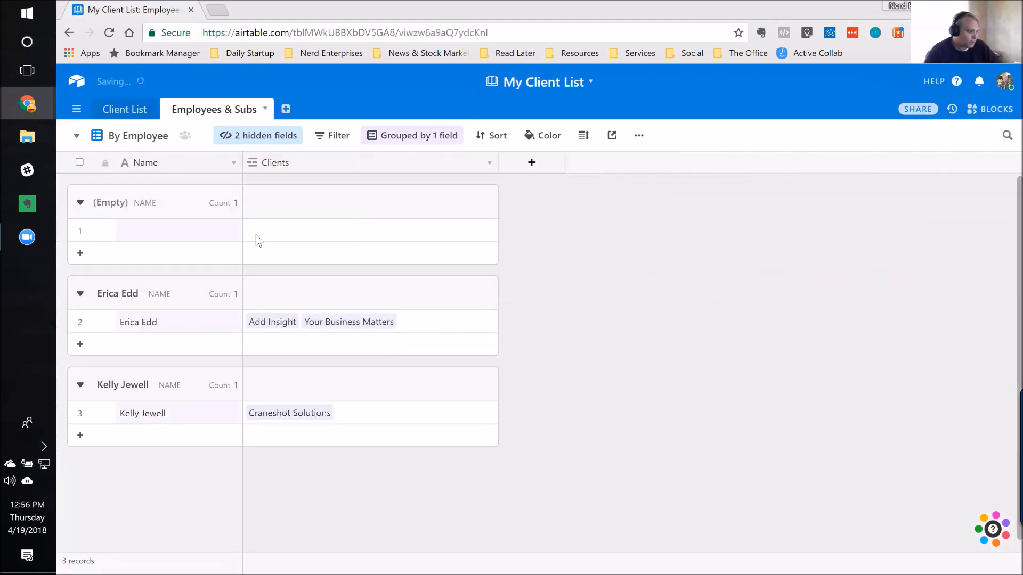
Step: Delete the empty record from the By Employee view and switch back to the Main List view
right_click(176, 230)
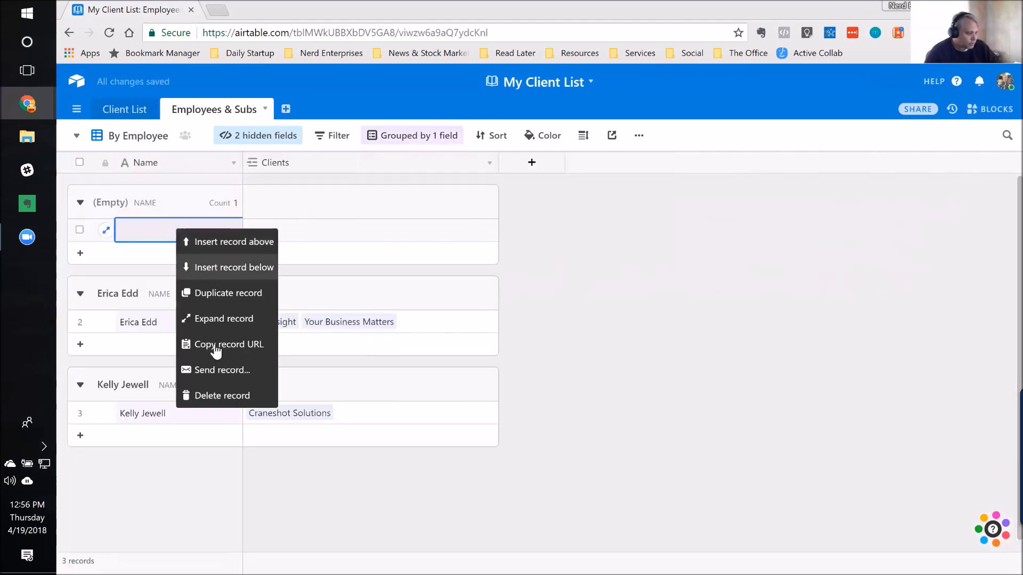
left_click(220, 395)
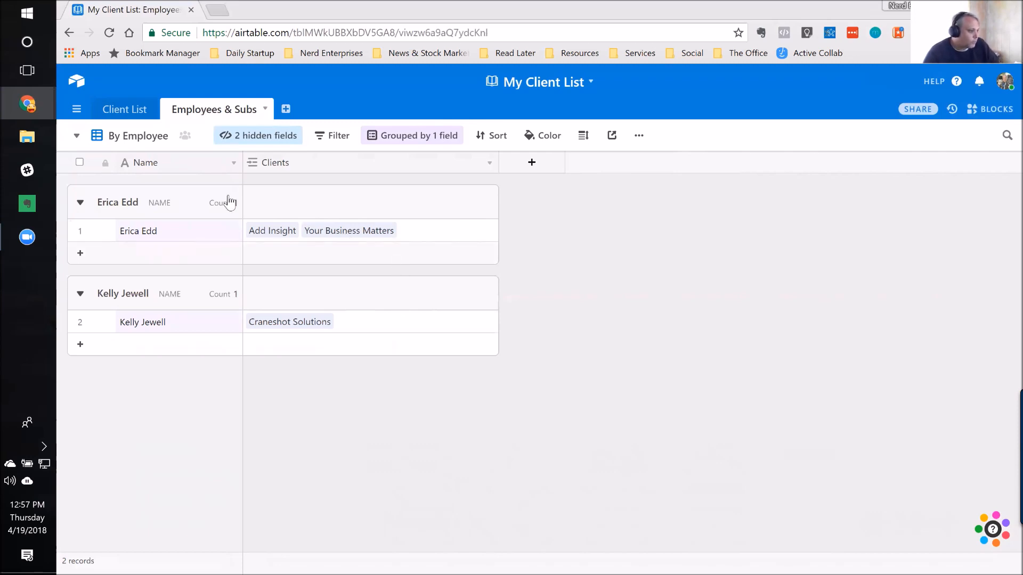
left_click(75, 137)
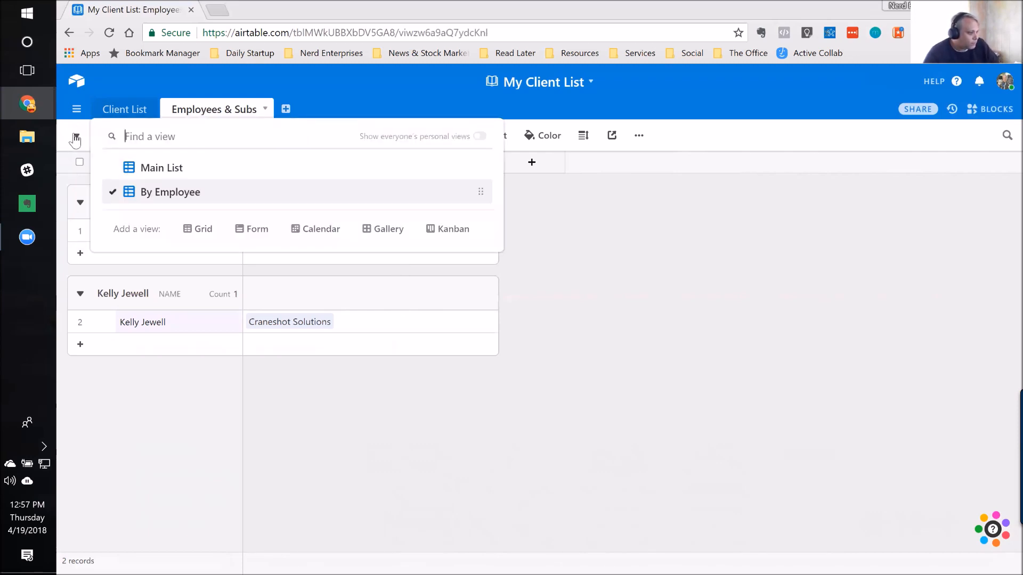
left_click(160, 167)
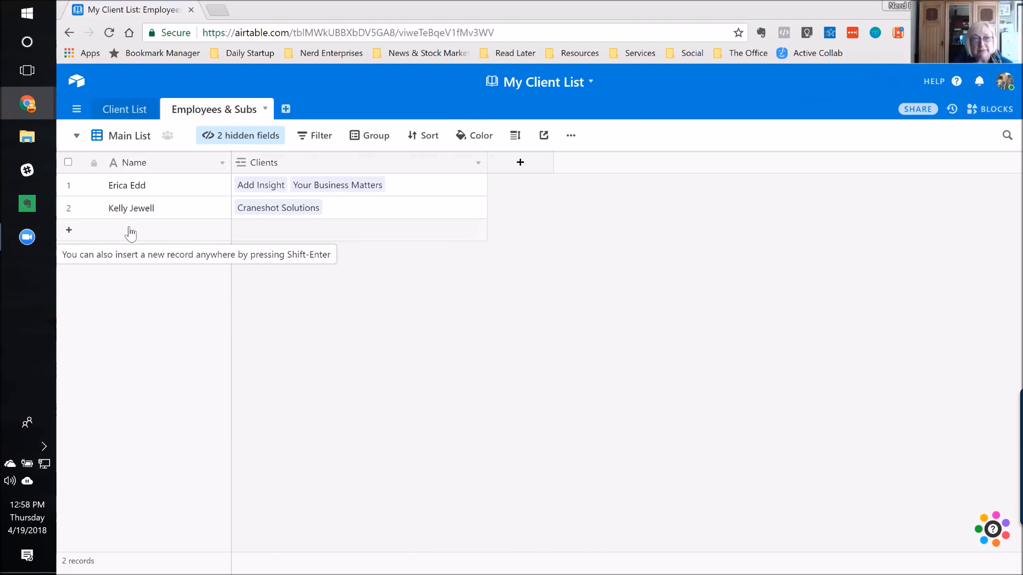
Step: Leave the client list and open the base "Use Airtable to Track Your App Ecosystem" in the Nerd's Playground workspace
left_click(77, 85)
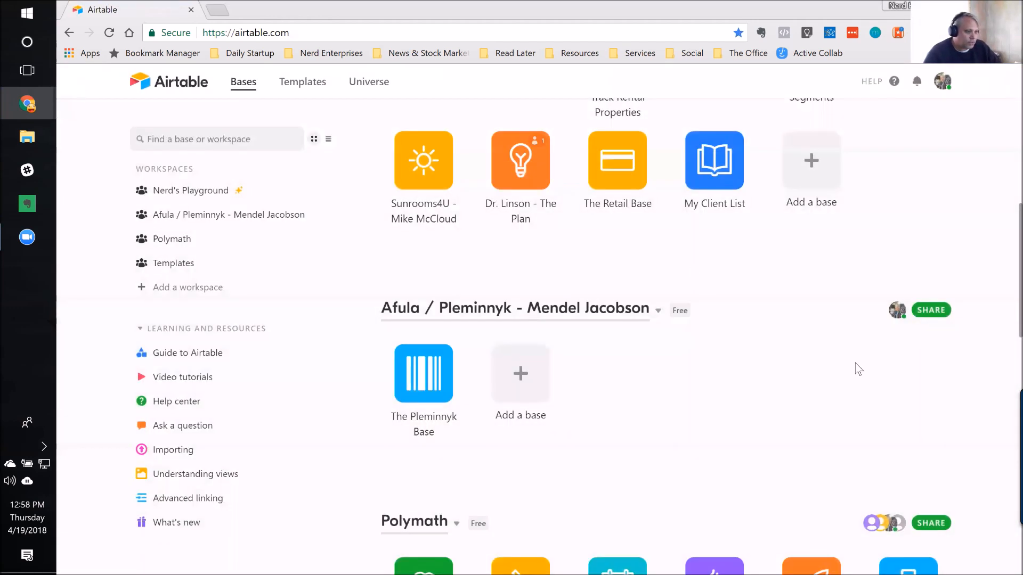
scroll(801, 385, "up", 4)
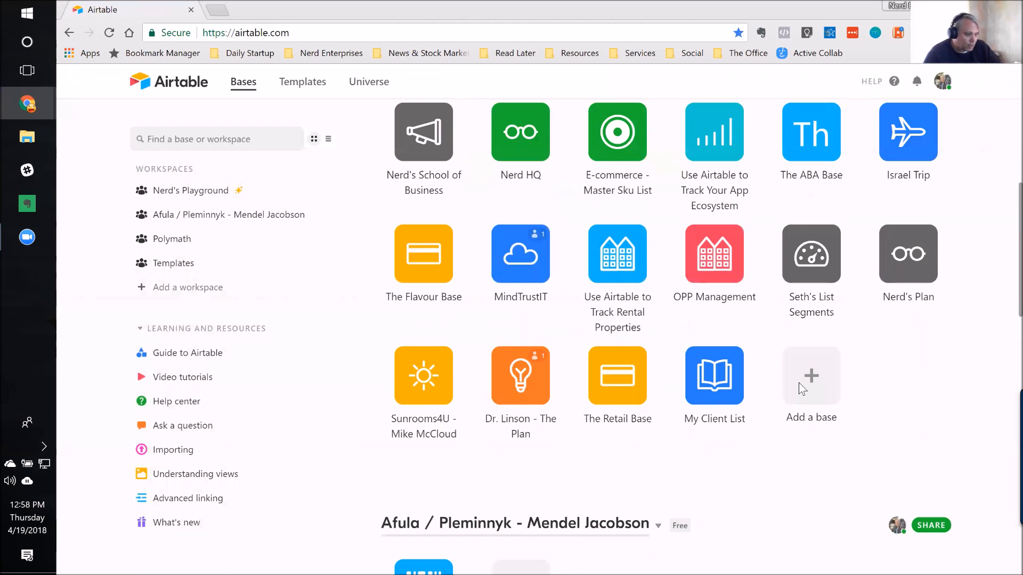
scroll(798, 383, "up", 3)
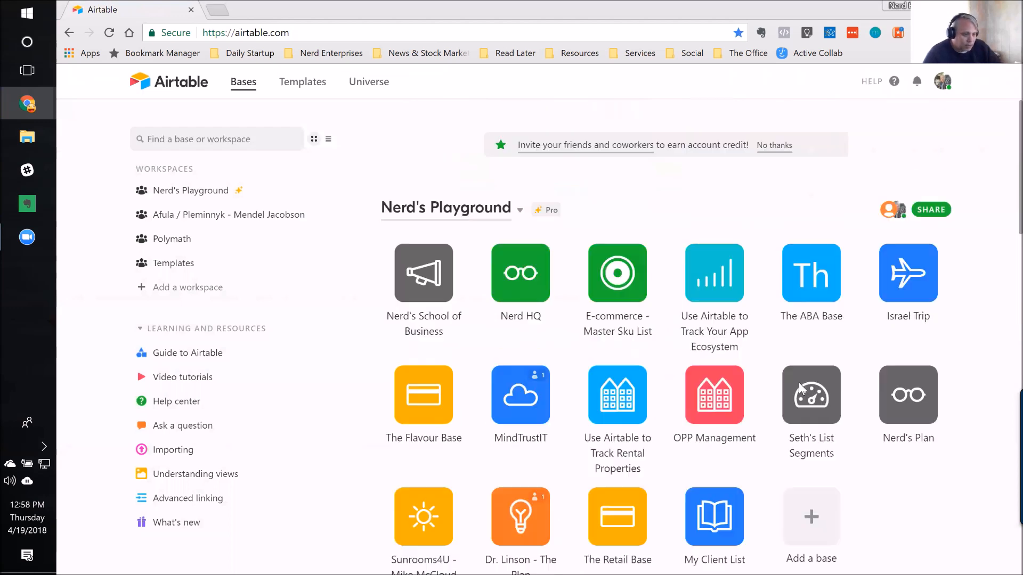
left_click(713, 273)
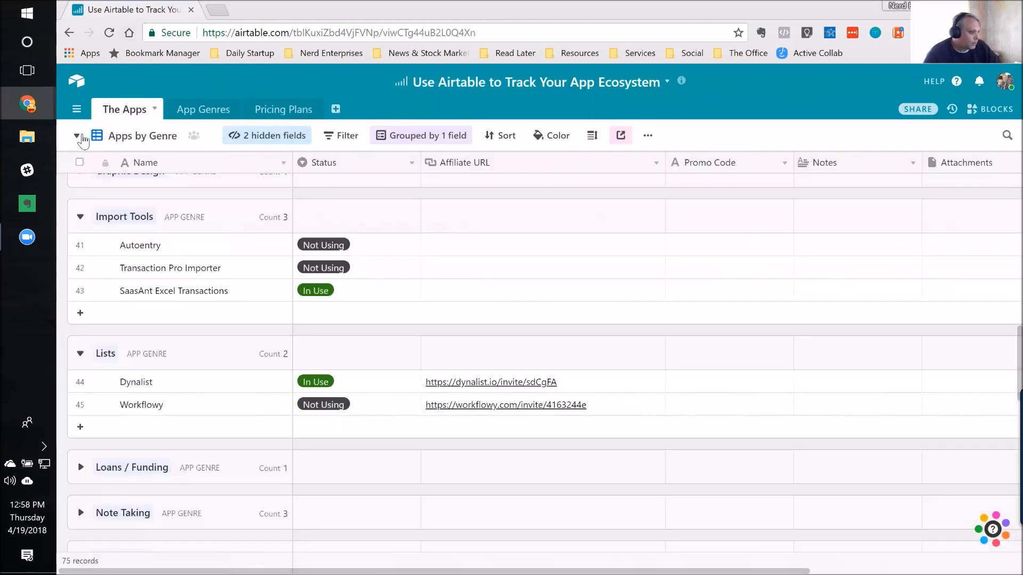
Step: Switch The Apps table to its Grid view and examine the name, app genre and status of the Activecollab record
left_click(78, 137)
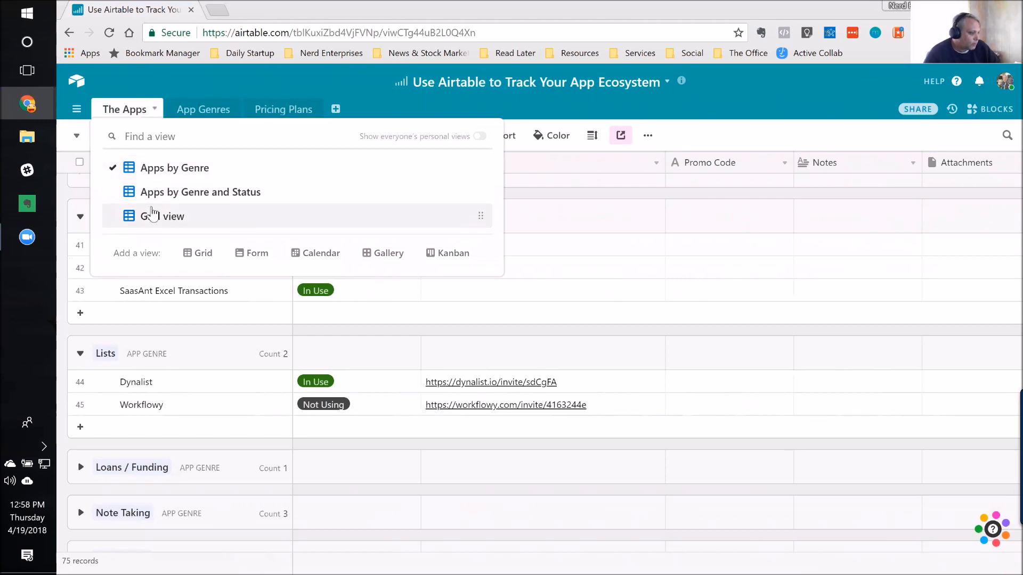
left_click(159, 216)
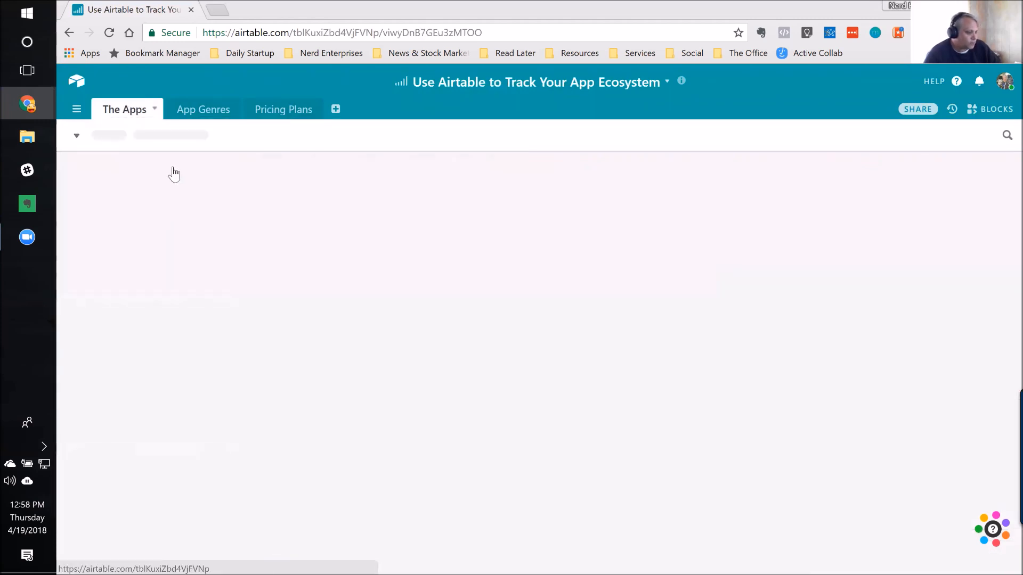
left_click(166, 191)
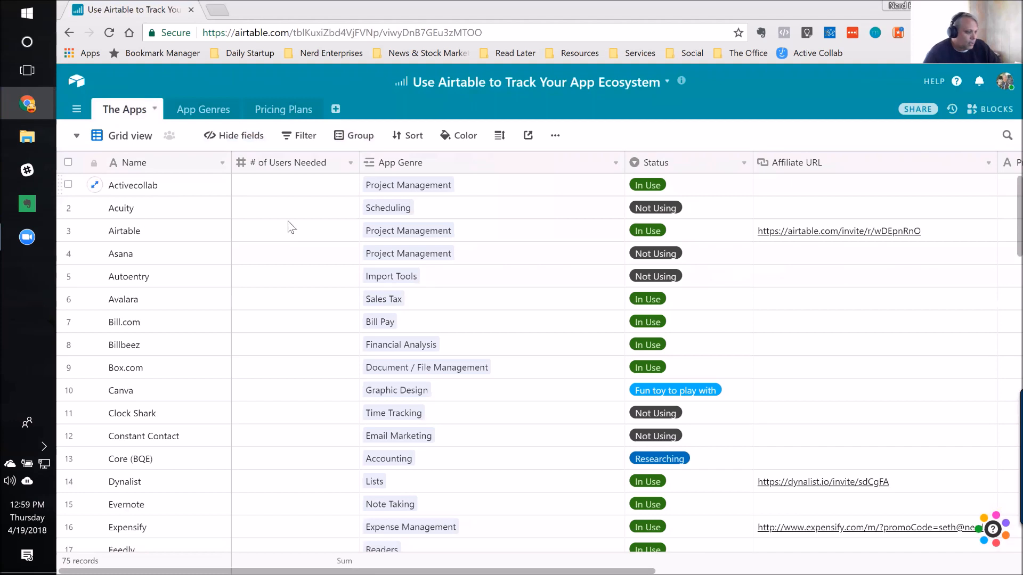
left_click(469, 185)
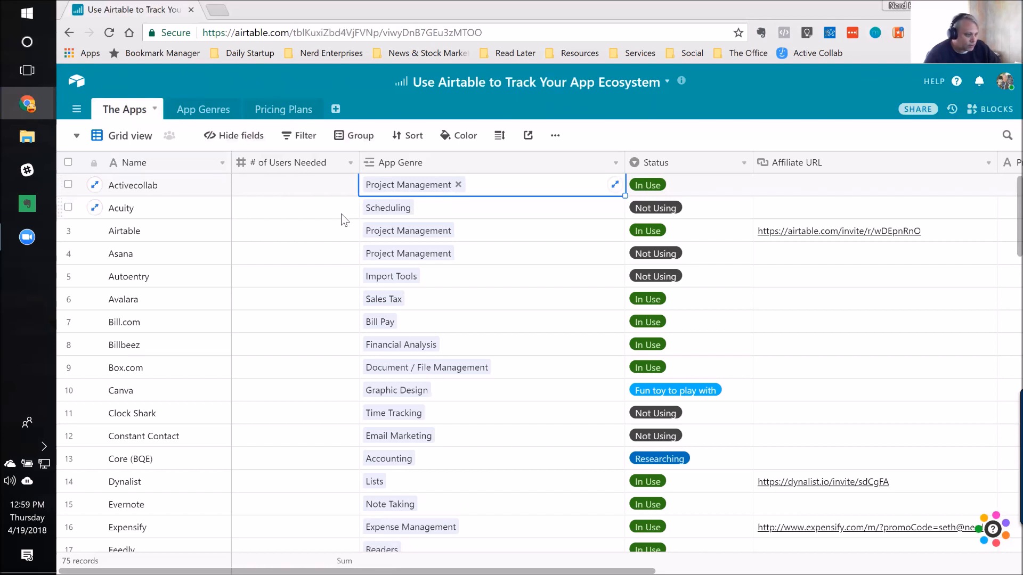
left_click(706, 191)
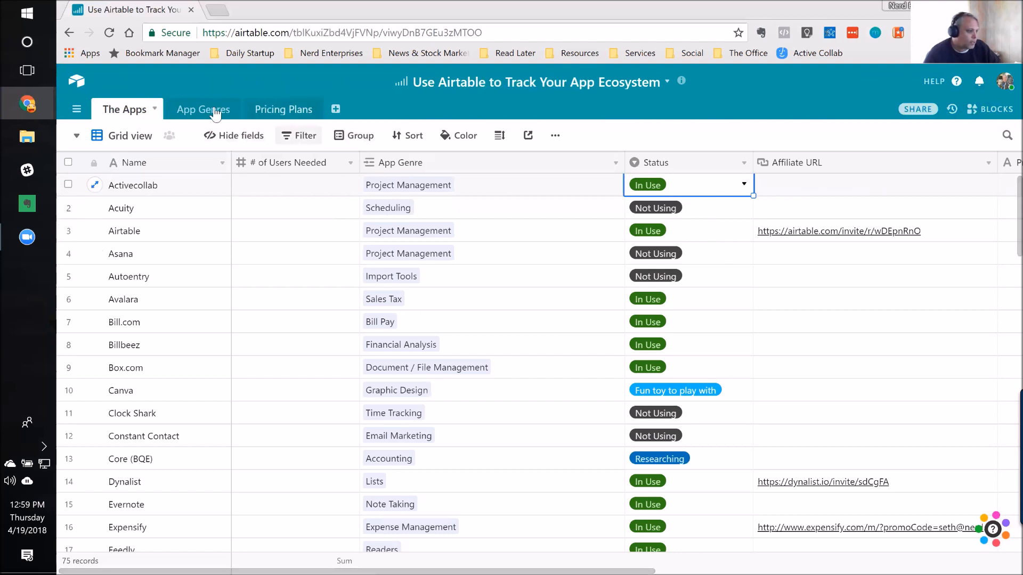
Step: Open the Pricing Plans table and examine its grouping settings and the plans listed under G Suite
left_click(290, 113)
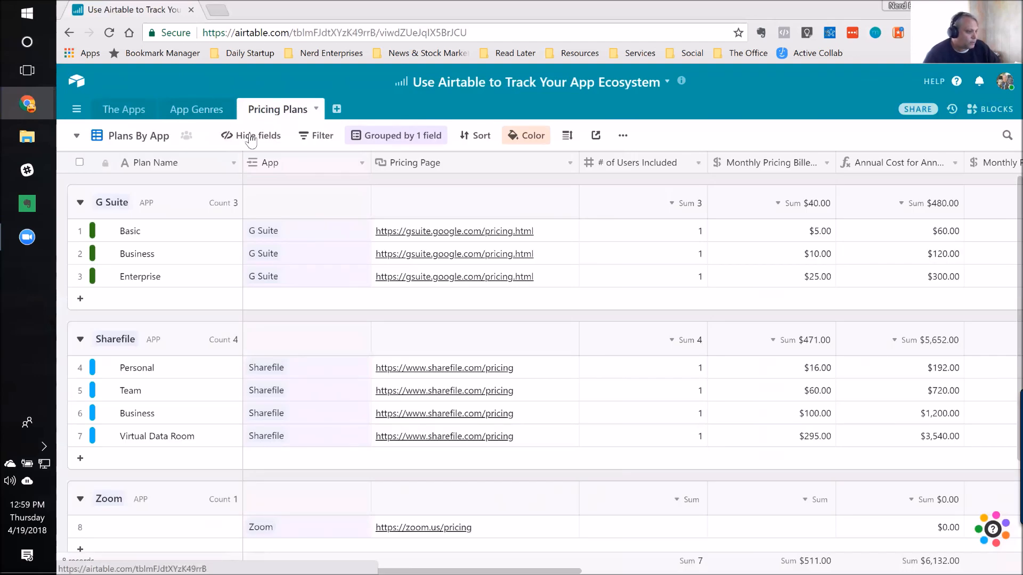
left_click(417, 136)
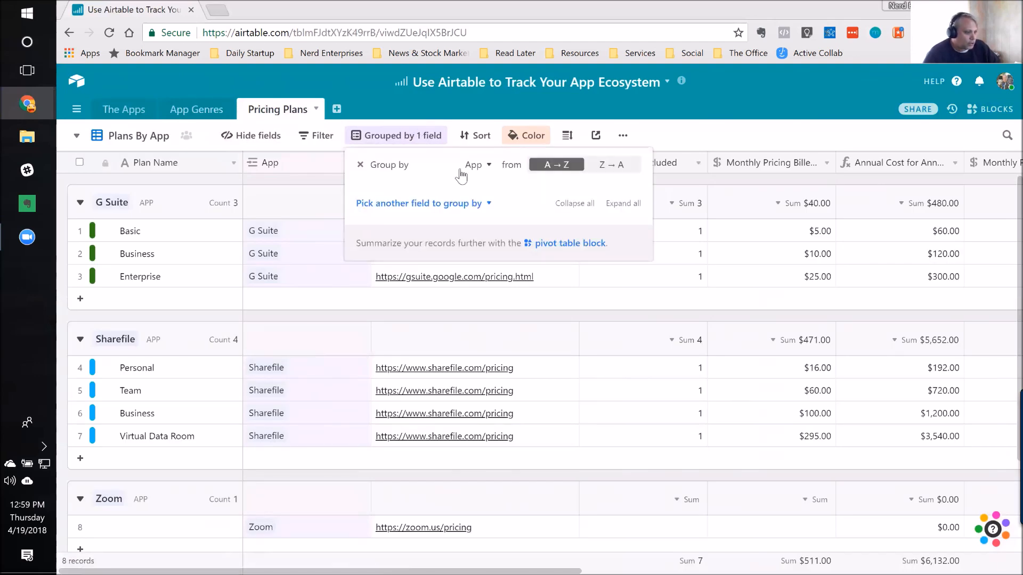
left_click(735, 142)
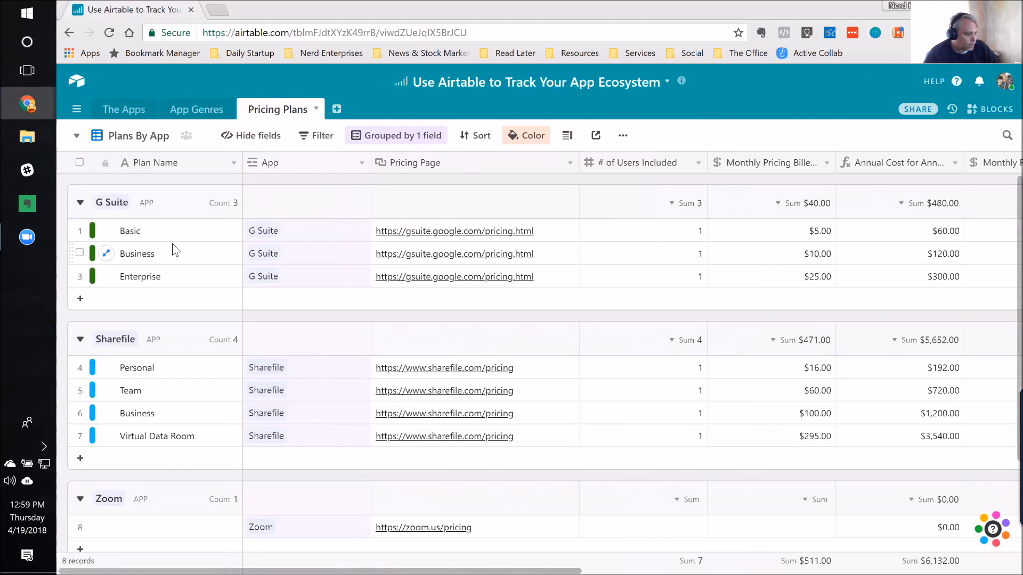
left_click(149, 231)
left_click(156, 280)
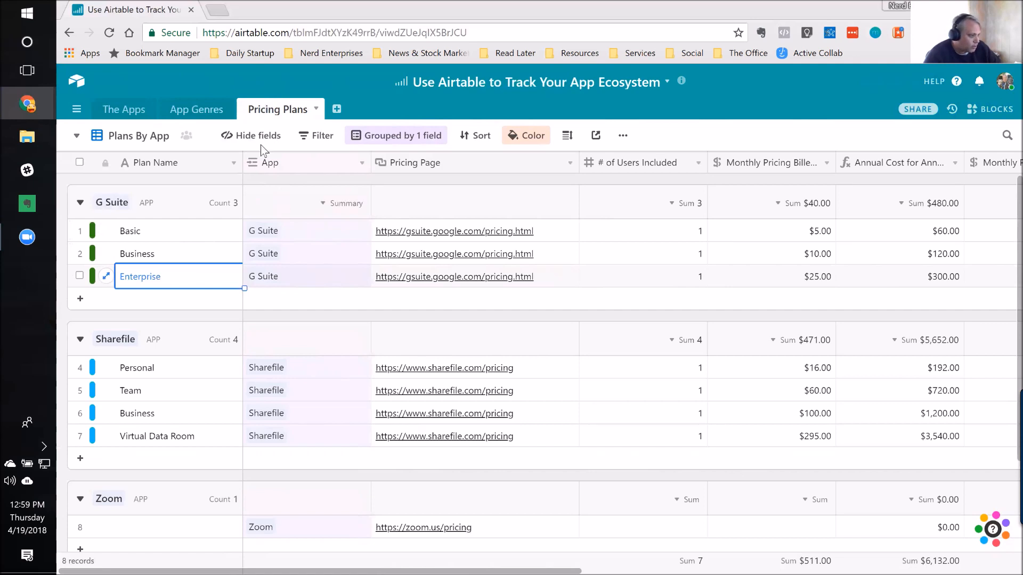
Step: Hide the App field in the Plans By App view of the Pricing Plans table
left_click(249, 136)
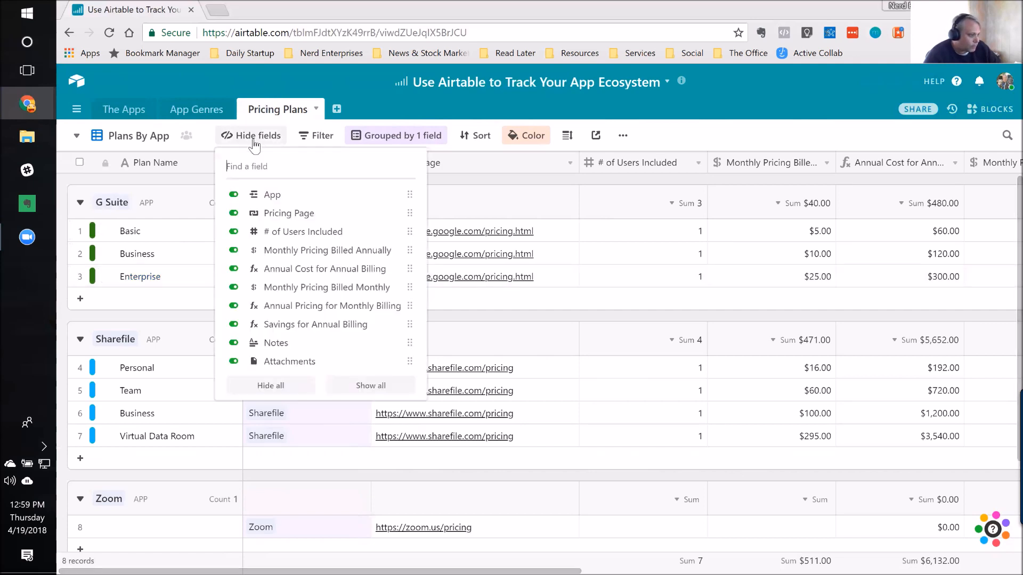
left_click(235, 196)
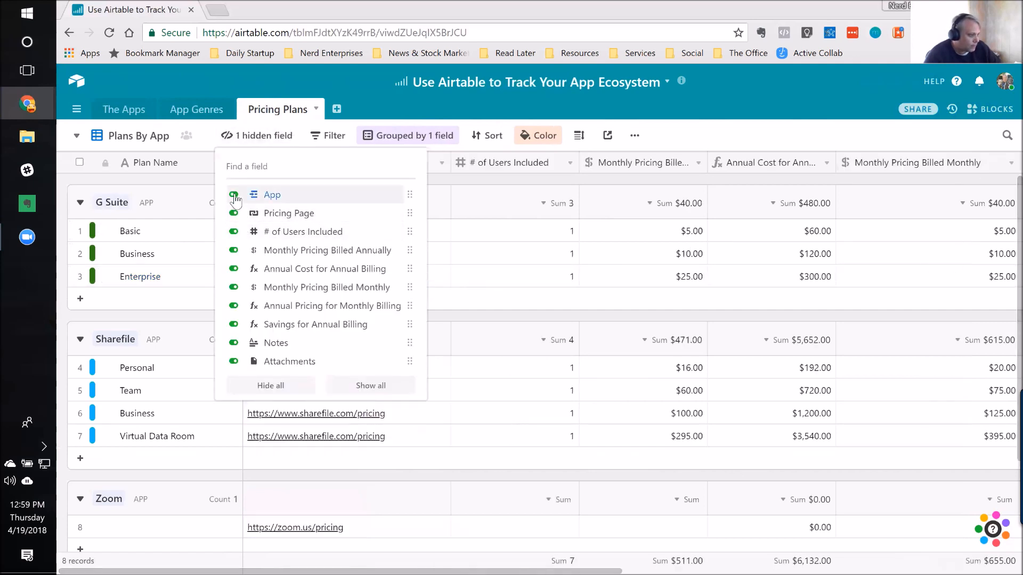
left_click(504, 184)
Step: Examine the pricing page, included users, monthly pricing and annual cost of the G Suite plans
left_click(356, 238)
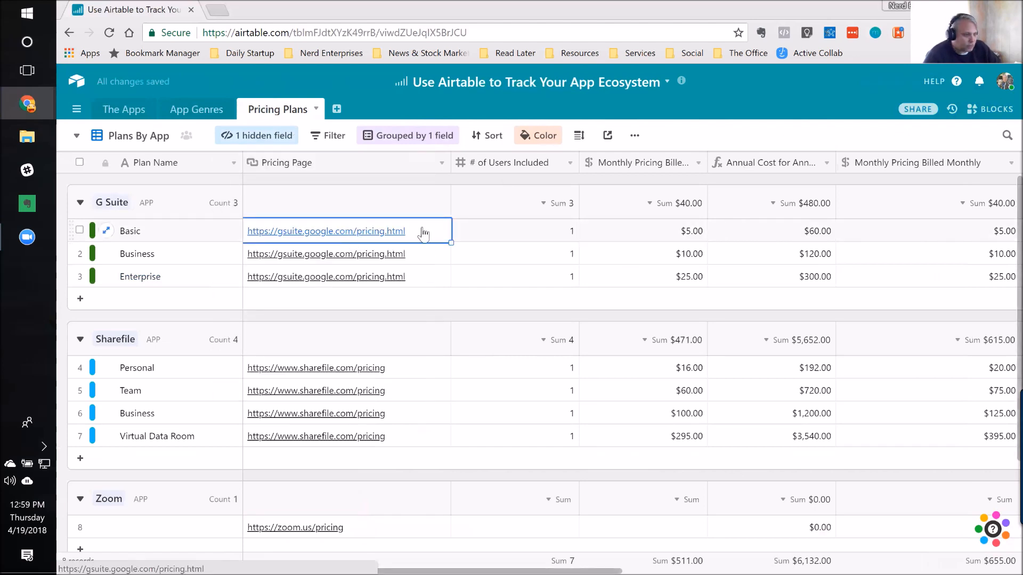
left_click(515, 242)
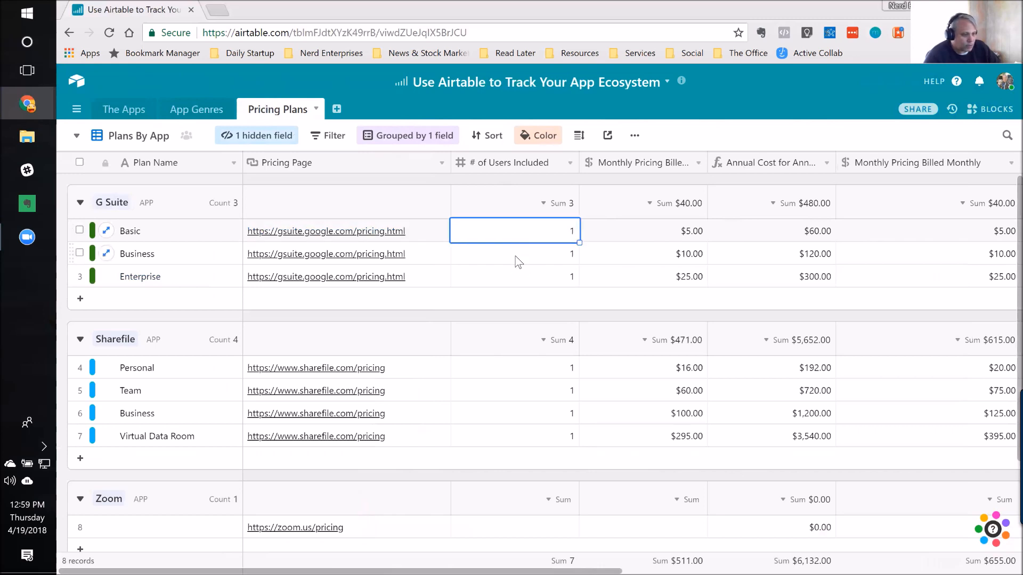
left_click(515, 258)
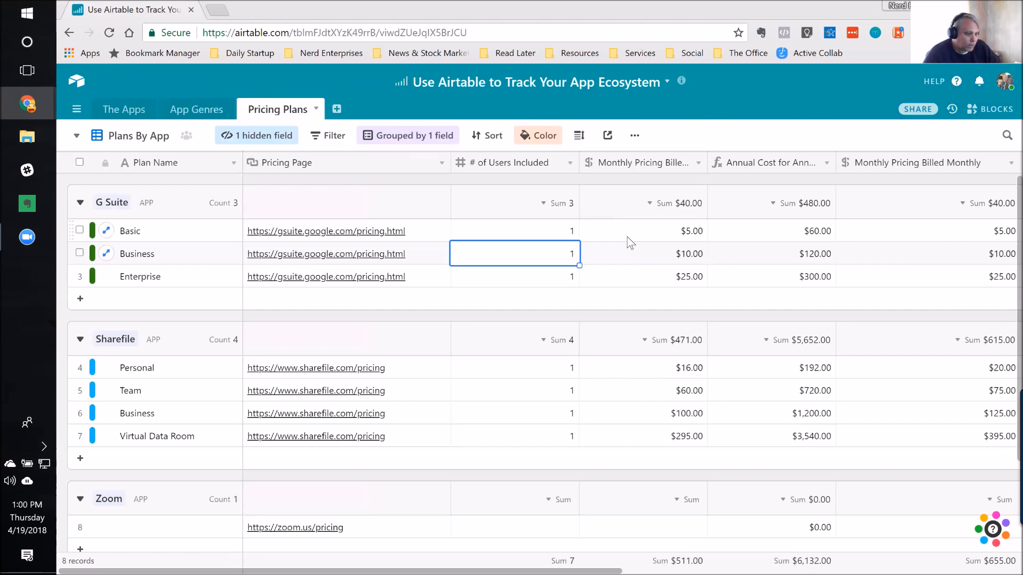
left_click(680, 230)
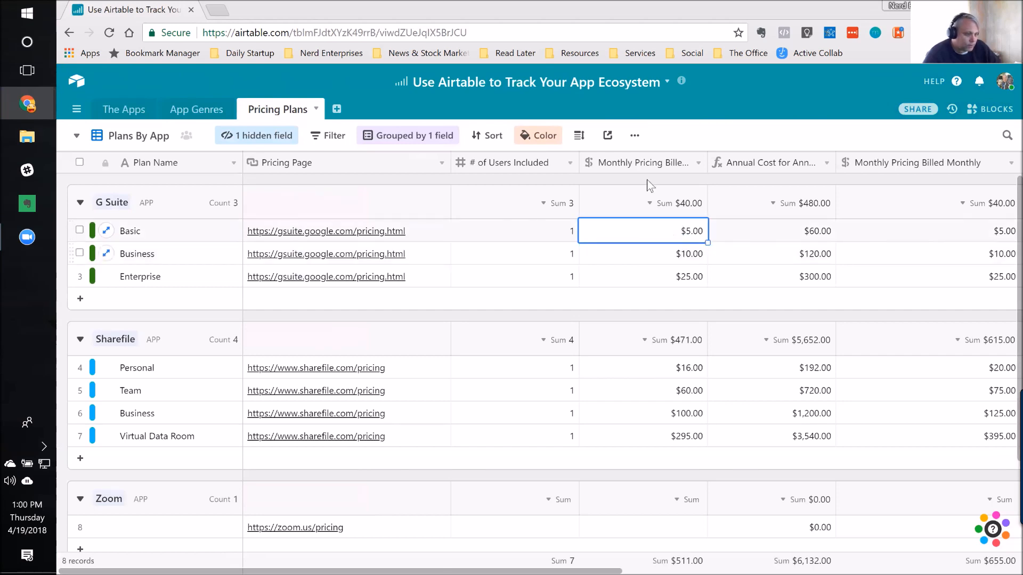
left_click(758, 230)
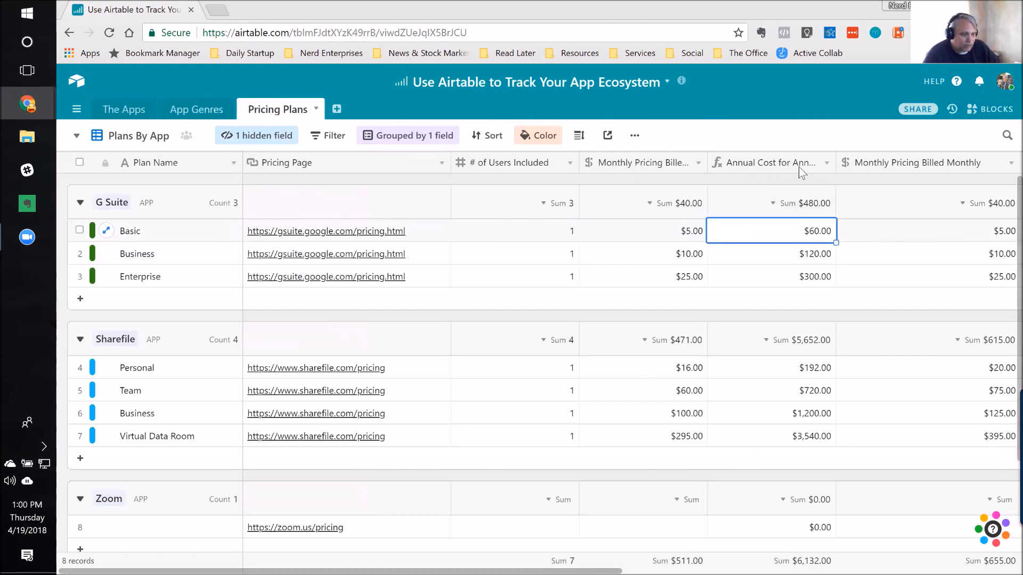
Step: Widen the Annual Cost for Annual Billing and Monthly Pricing Billed Annually columns to show their full names
left_click_drag(846, 158, 867, 161)
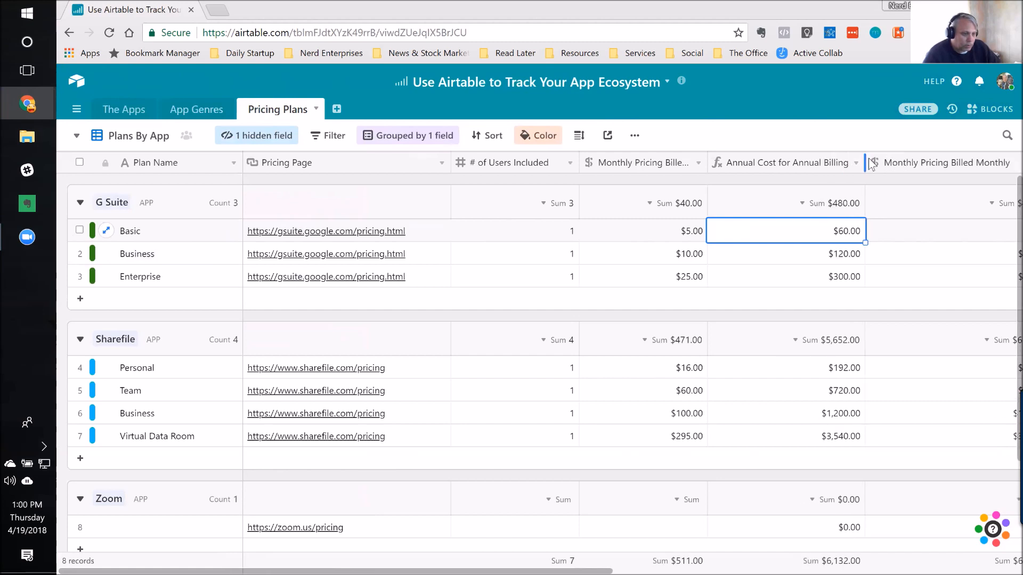
left_click_drag(707, 162, 773, 162)
Step: Compare the annual and monthly billing prices of the G Suite Basic and Sharefile plans, including the Sharefile Team plan's annual billing savings
left_click(727, 234)
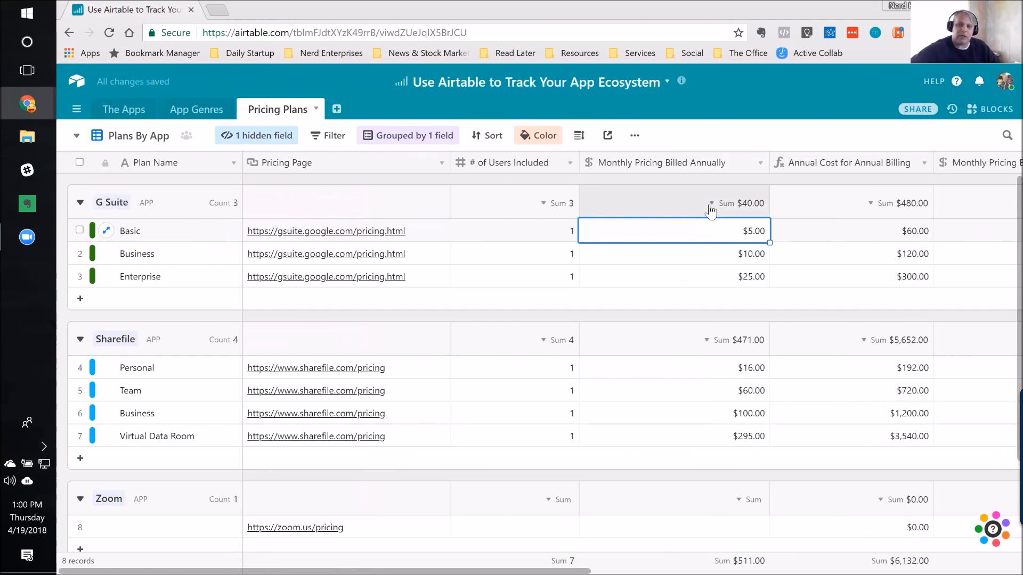
key("Right")
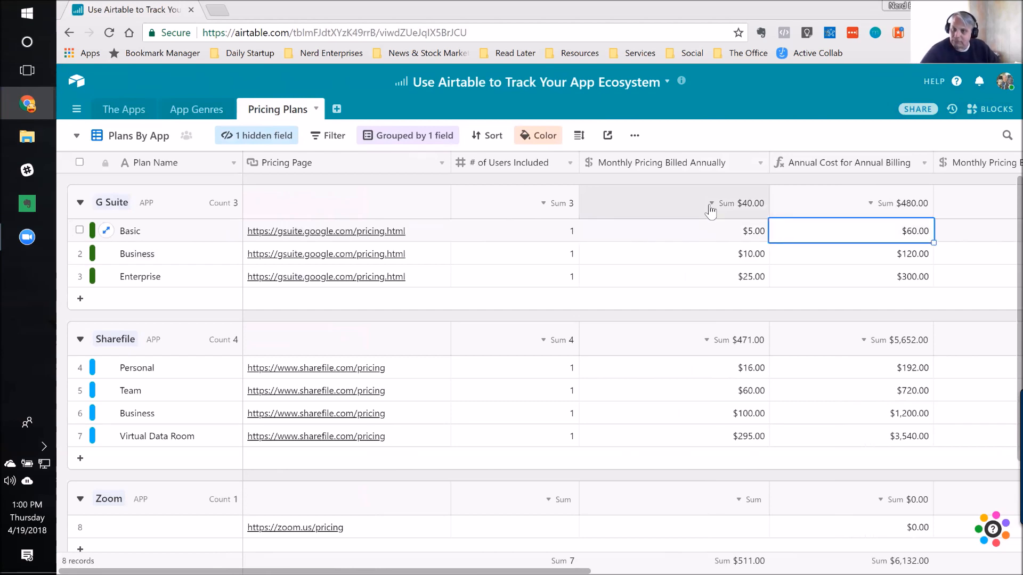
key("Right")
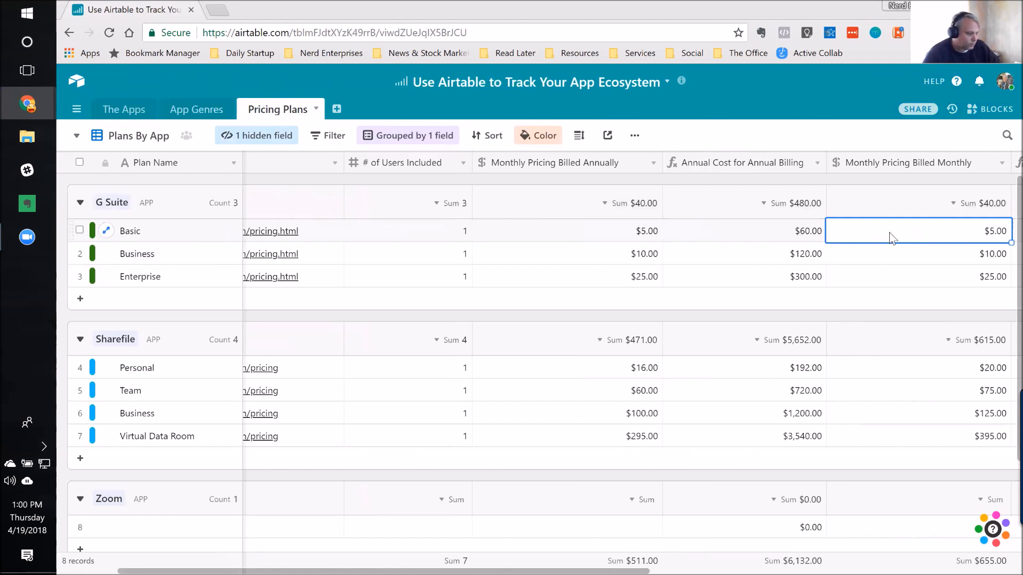
left_click(946, 372)
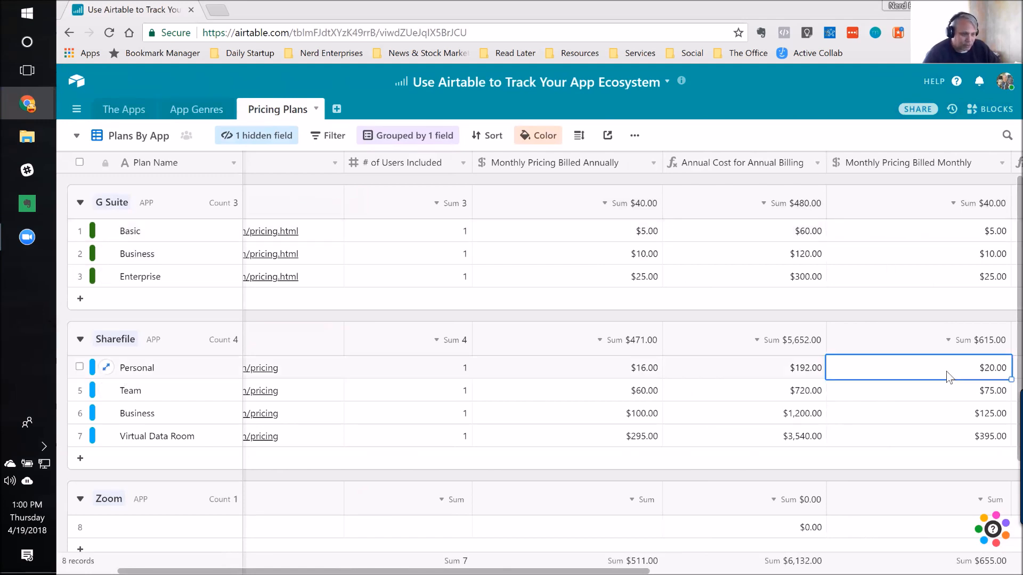
left_click(972, 398)
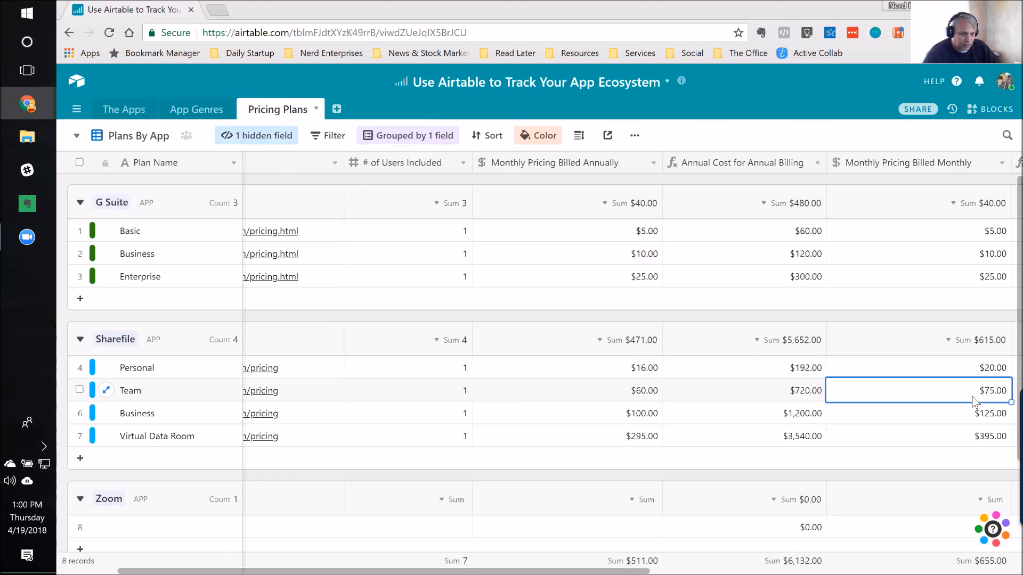
key("Right")
key("Right")
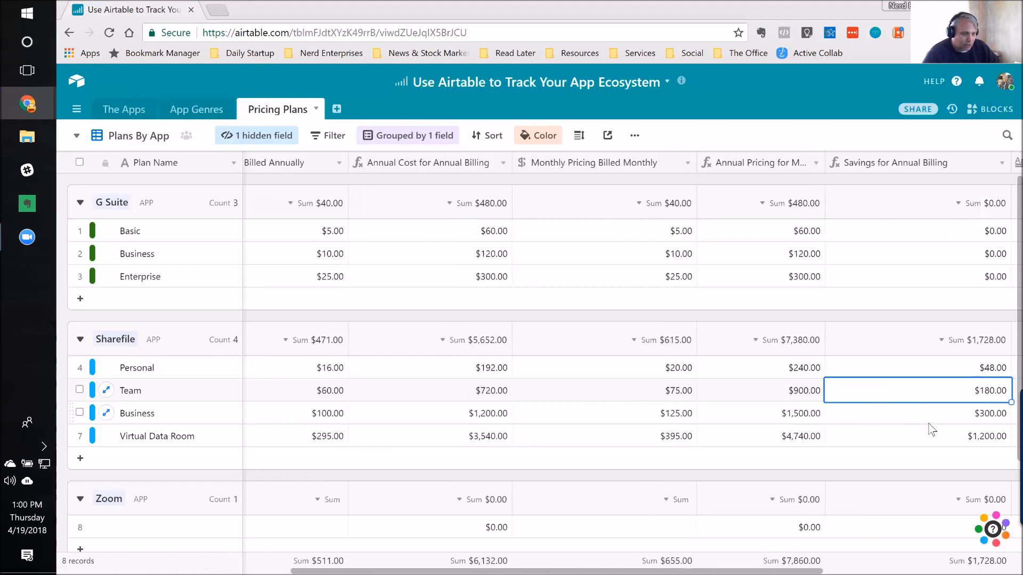
key("Right")
left_click(824, 389)
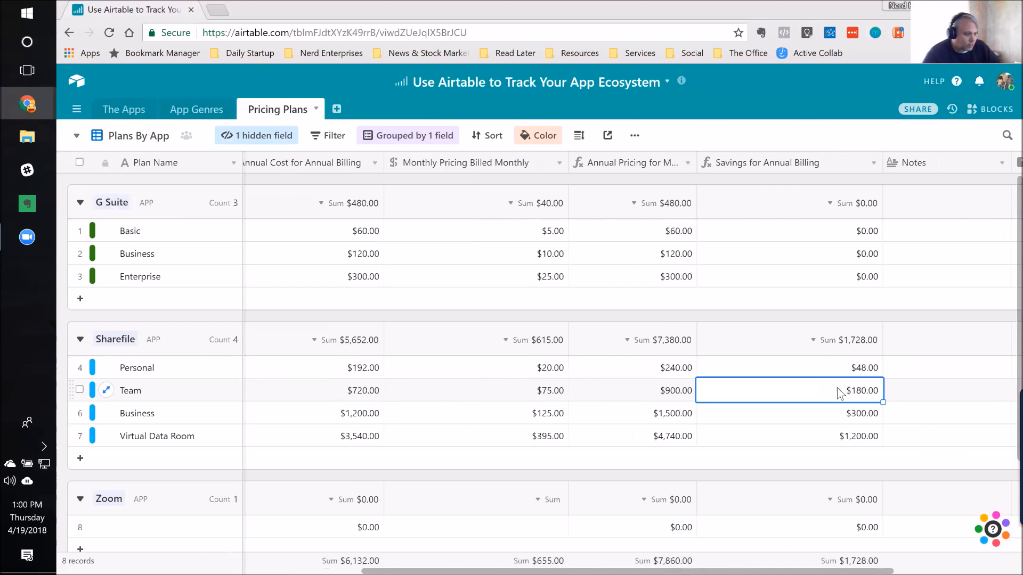
Step: Widen the Annual Pricing for Monthly Billing column to show its full name and review the Sharefile Personal plan's pricing and savings
left_click(535, 373)
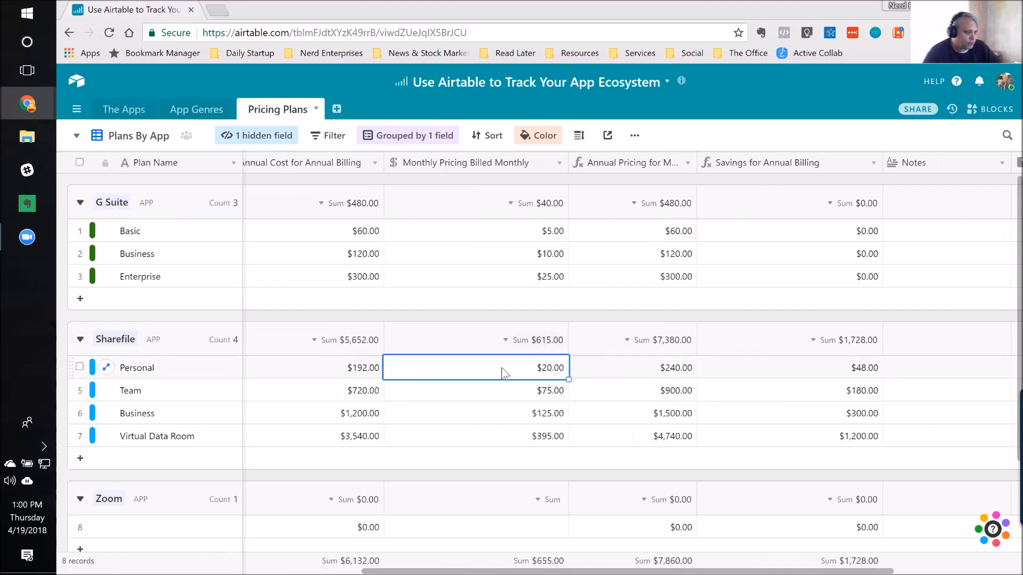
left_click(633, 376)
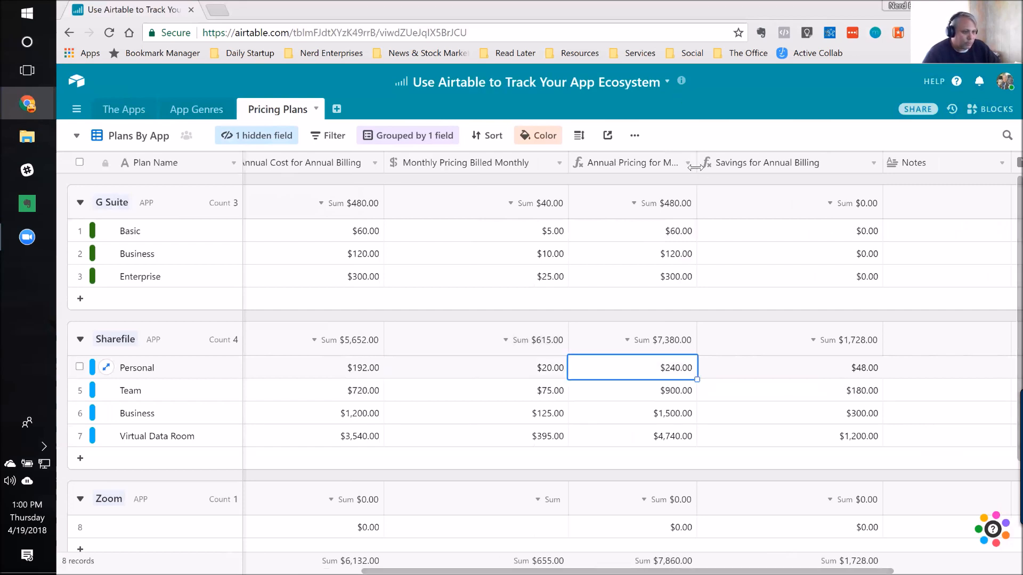
left_click_drag(733, 172, 731, 154)
key("Right")
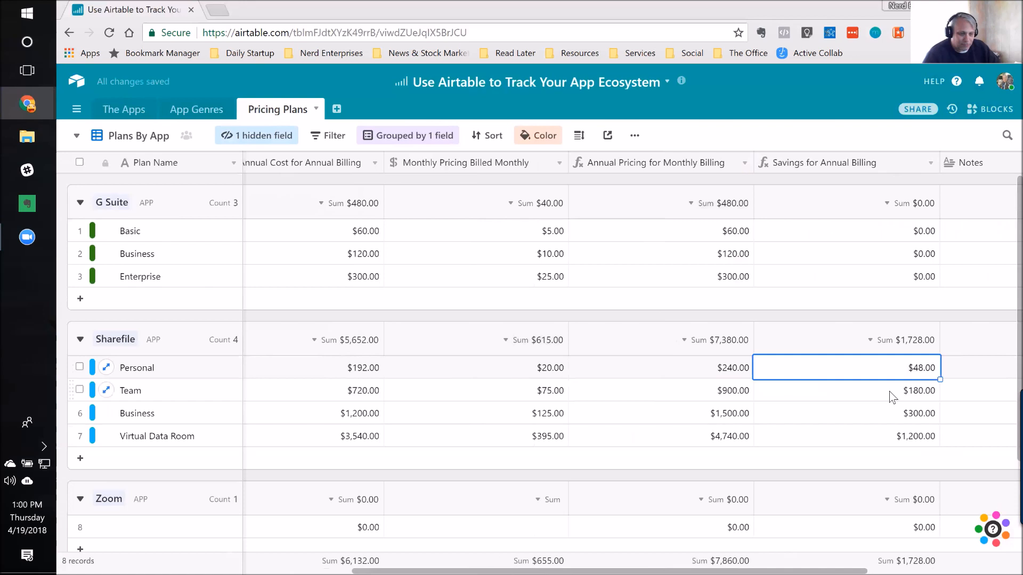
key("Right")
key("Left")
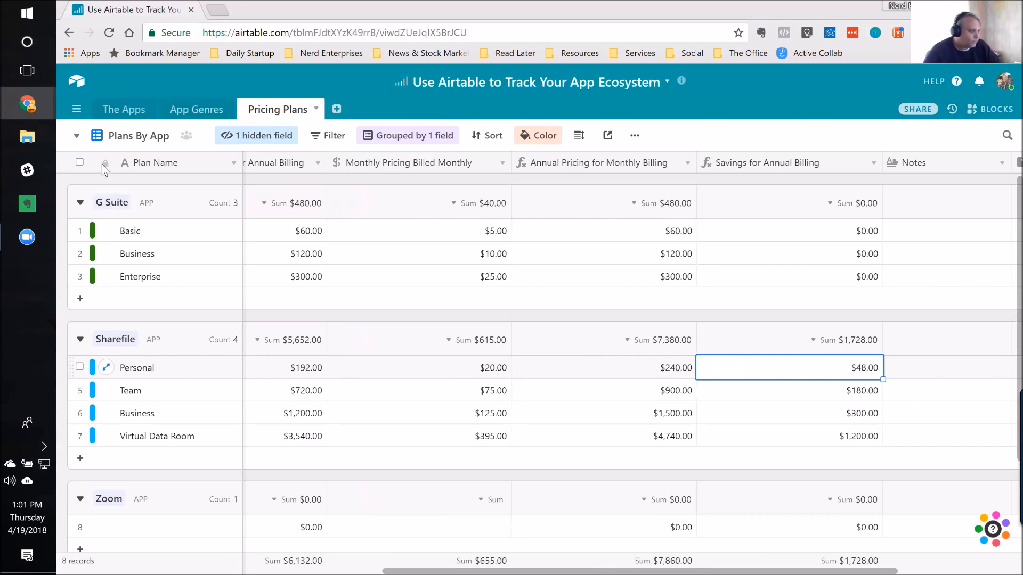
Step: Search the available bases for "my" and jump to the My Client List base
left_click(78, 113)
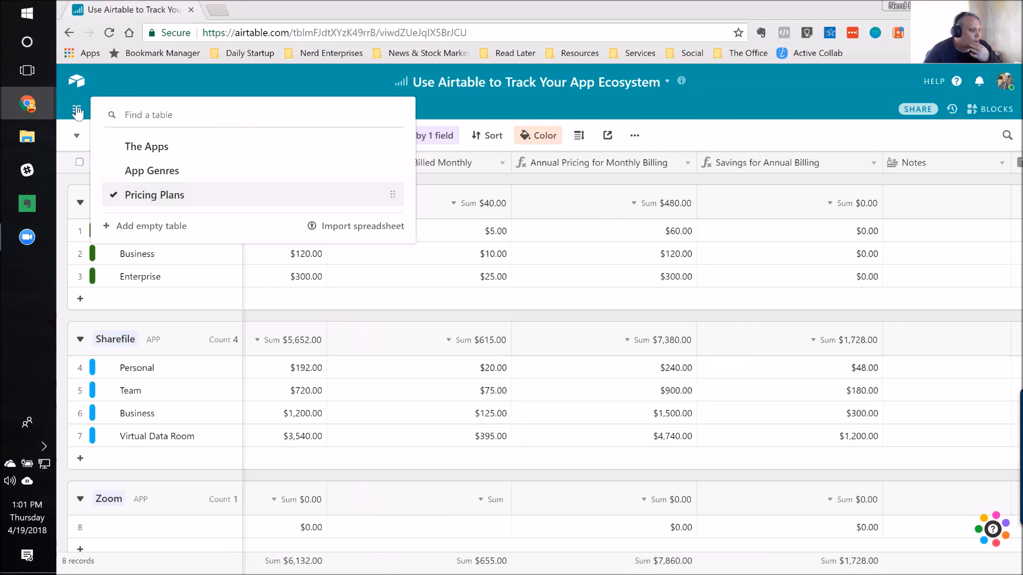
left_click(77, 111)
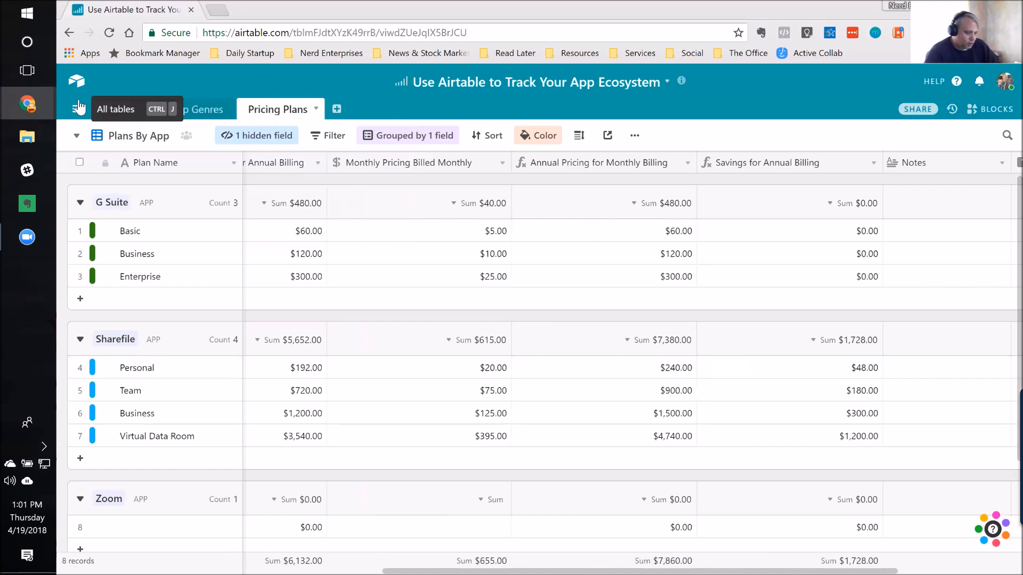
key("ctrl+k")
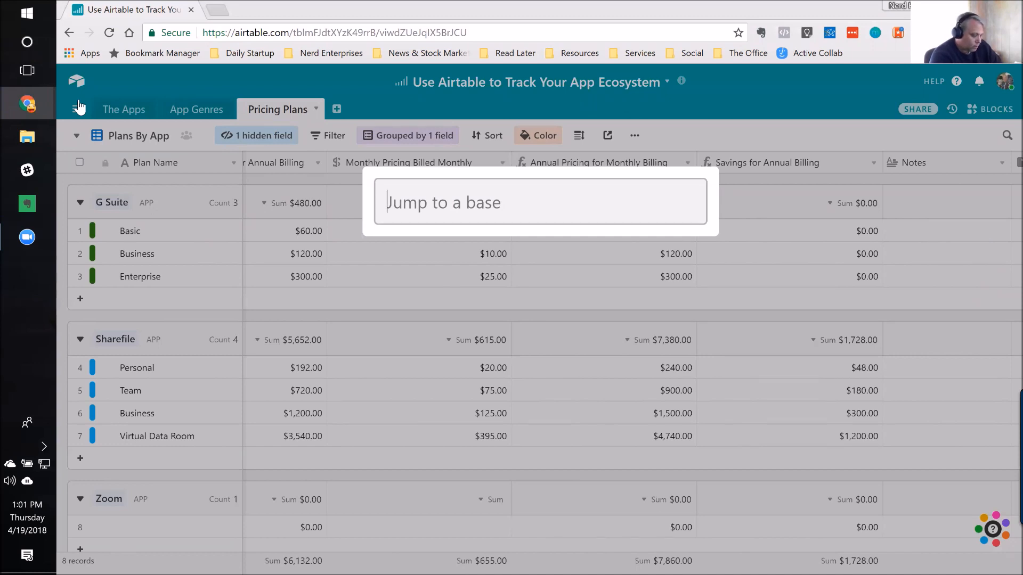
type("accoun")
key("BackSpace")
key("BackSpace")
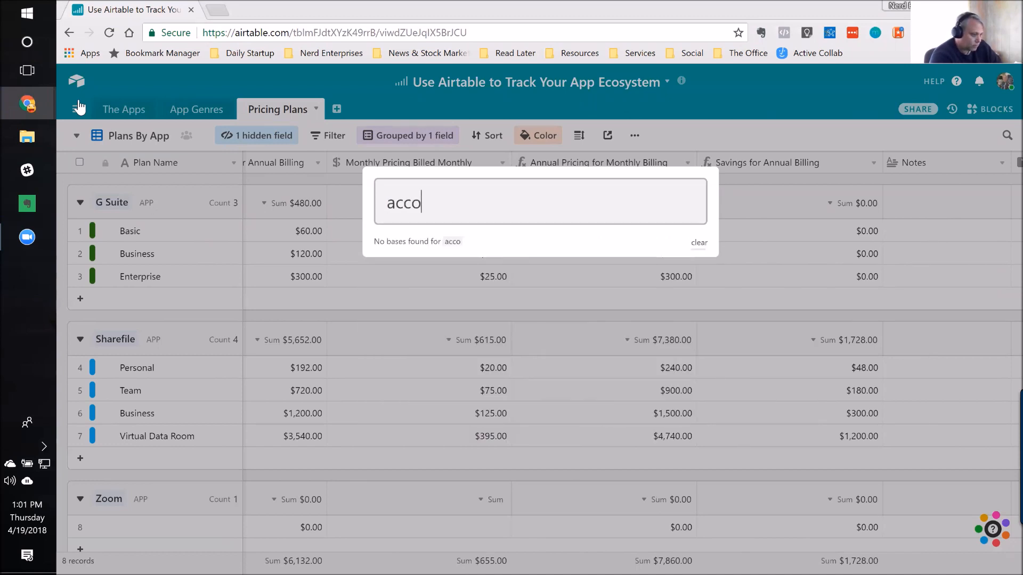
type("un")
key("BackSpace")
key("BackSpace")
key("BackSpace")
key("BackSpace")
key("BackSpace")
key("BackSpace")
type("my")
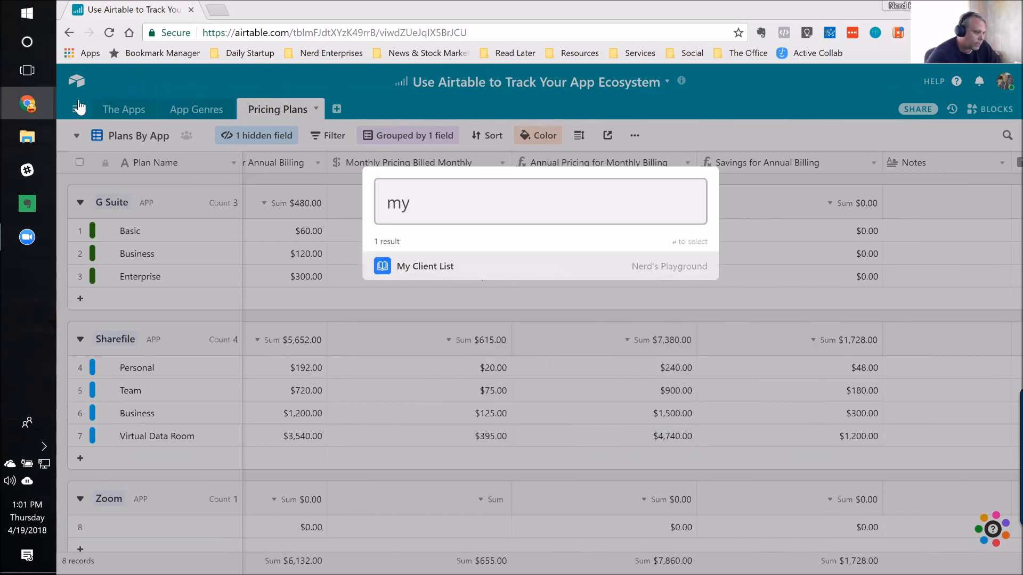
left_click(412, 266)
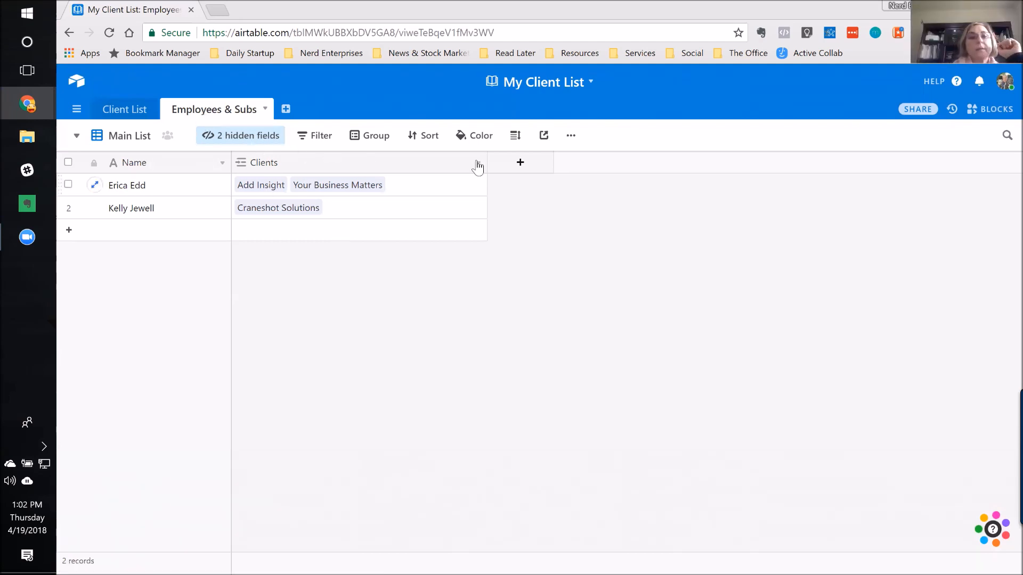
Step: Add a single line text field with the default name to the Employees & Subs table
left_click(520, 162)
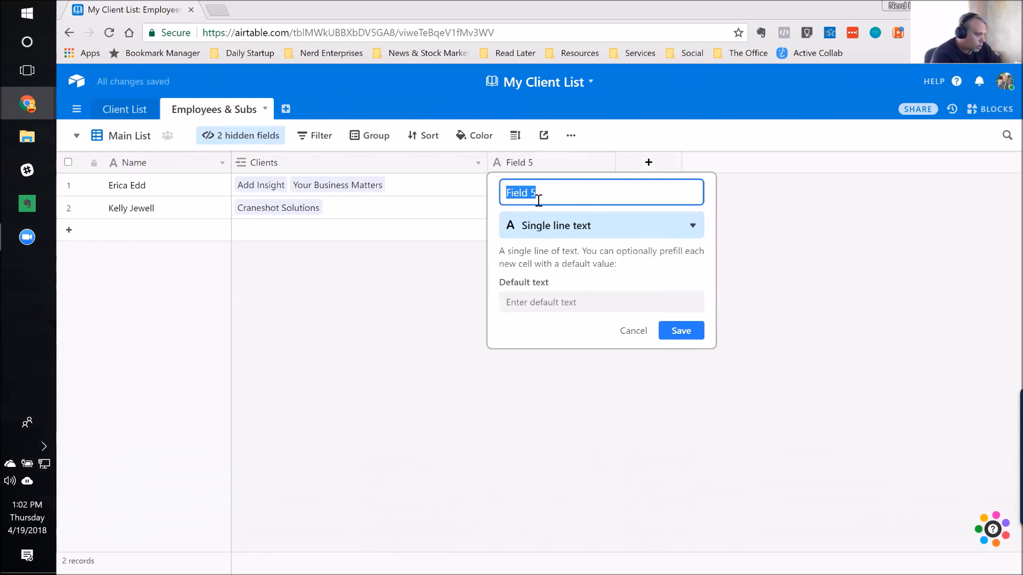
left_click(680, 331)
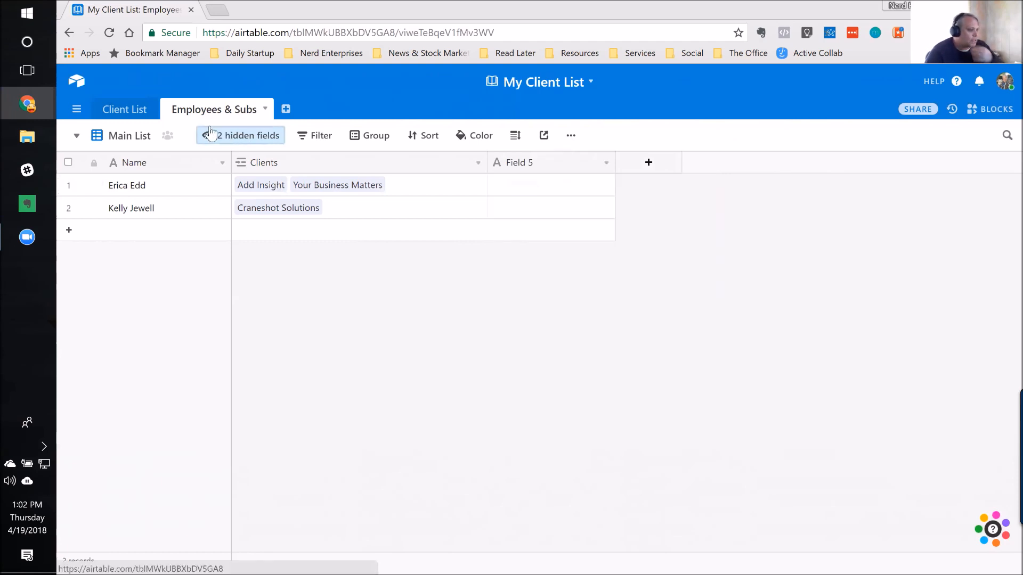
Step: Create an empty table named "Client Fees & Rev Share" in the client list base
left_click(286, 110)
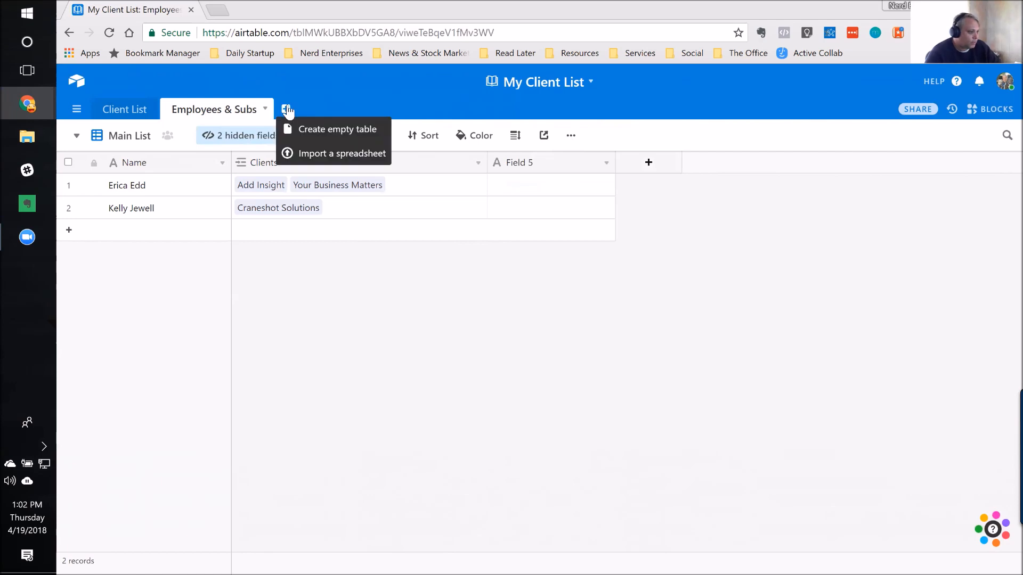
left_click(326, 133)
type("Client Fees & Rev Share")
key("Return")
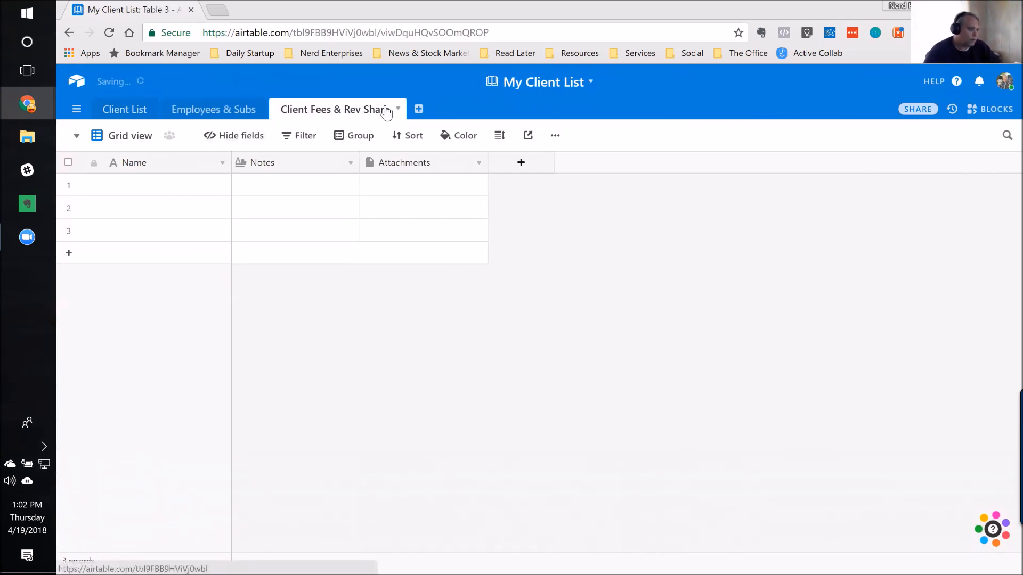
Step: Check the linked clients in the Employees & Subs table and return to the Client Fees & Rev Share table
left_click(230, 118)
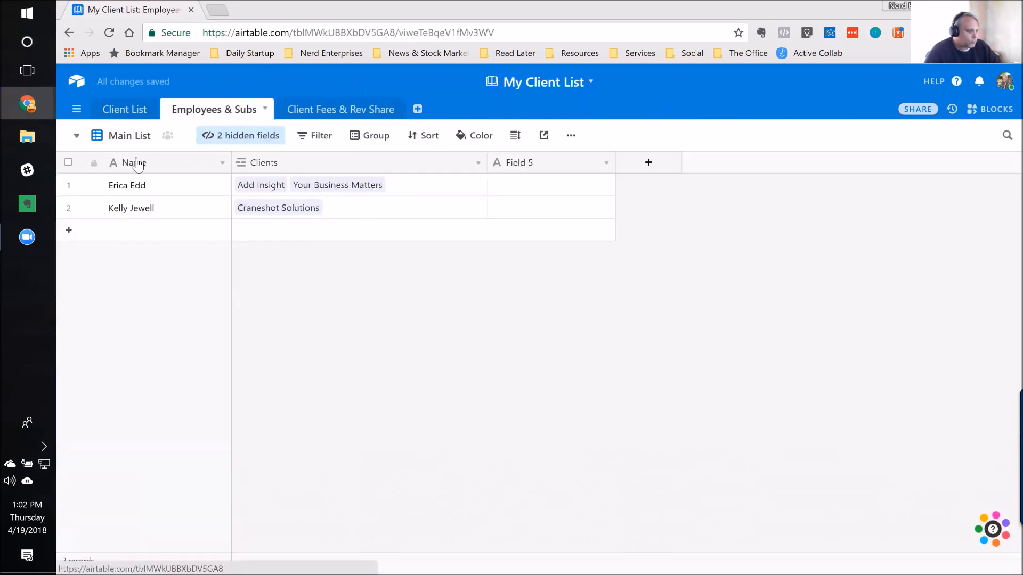
left_click(415, 191)
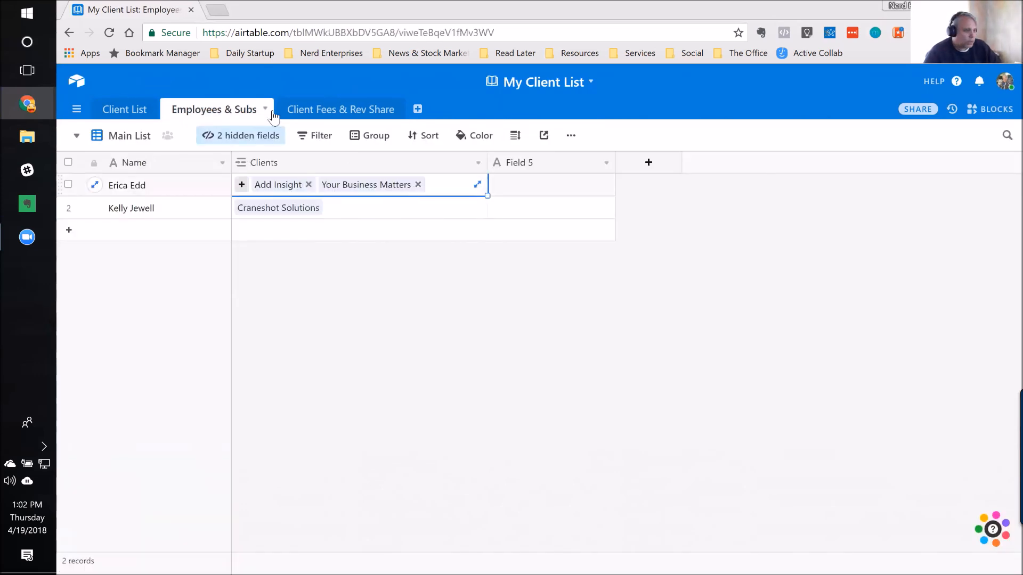
left_click(326, 113)
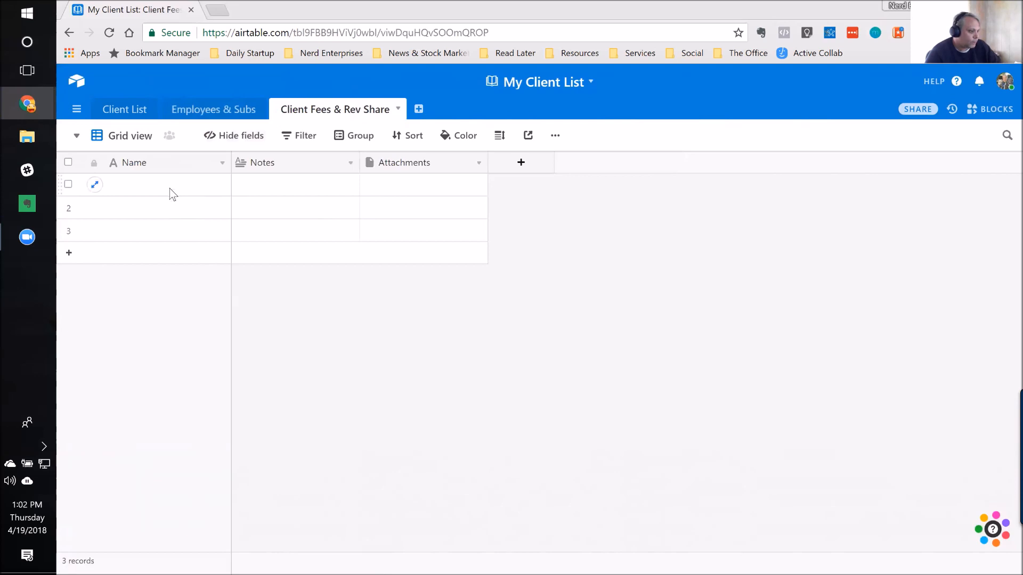
Step: Examine the field types available for the primary Name field of the Client Fees & Rev Share table
left_click(187, 188)
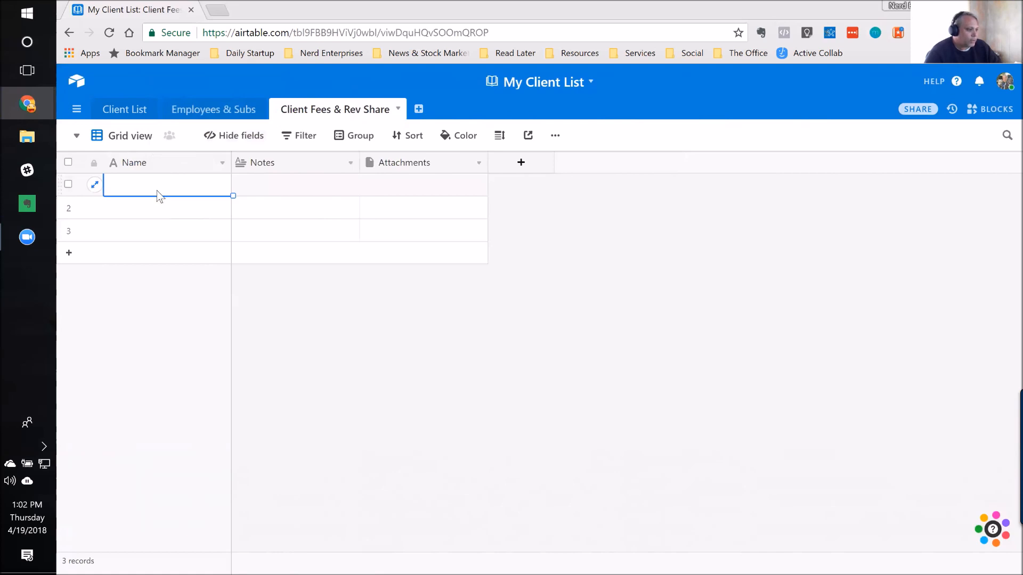
double_click(164, 162)
left_click(200, 260)
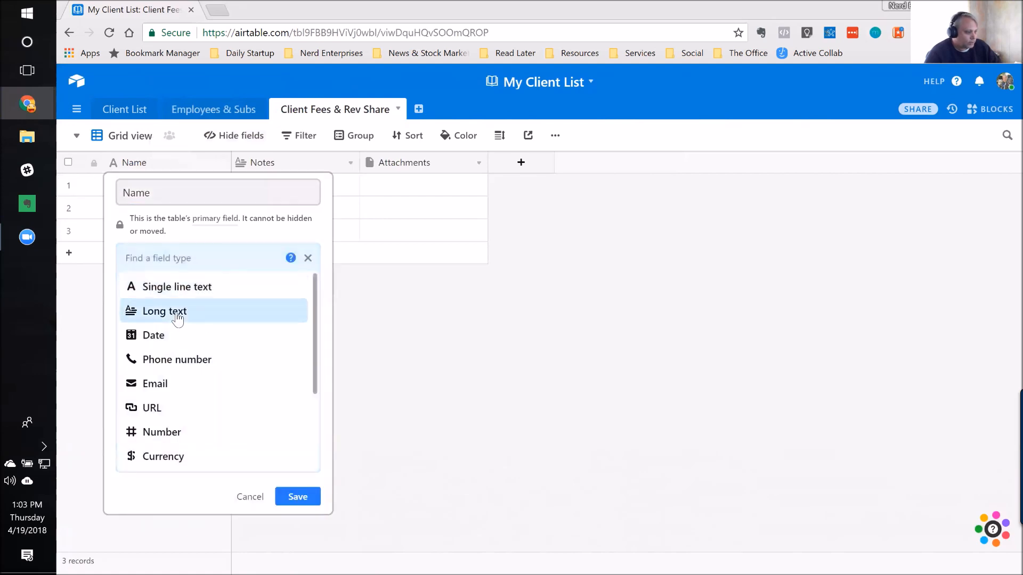
scroll(192, 383, "down", 2)
scroll(197, 426, "down", 2)
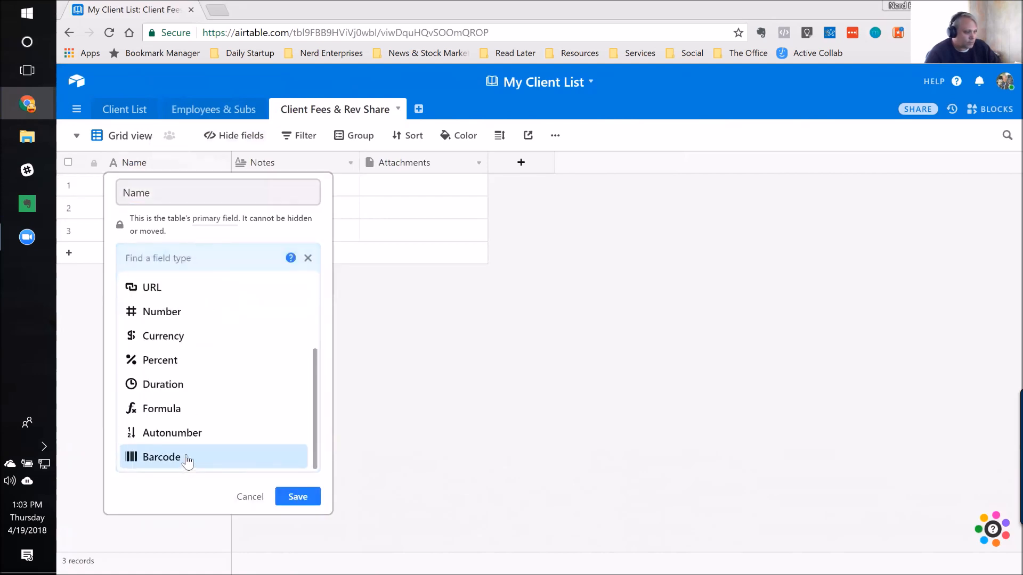
scroll(190, 413, "up", 3)
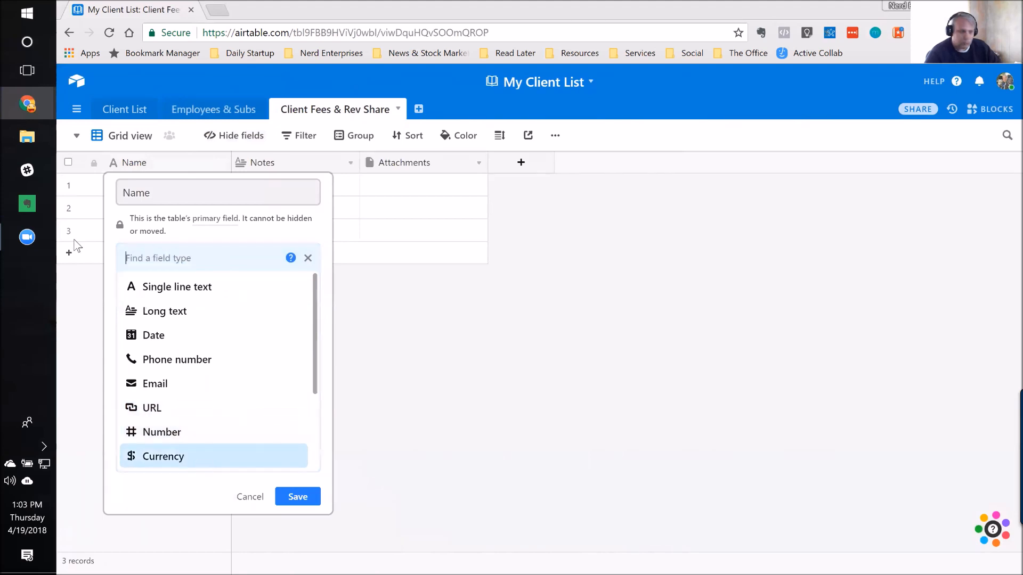
left_click(138, 193)
left_click(240, 315)
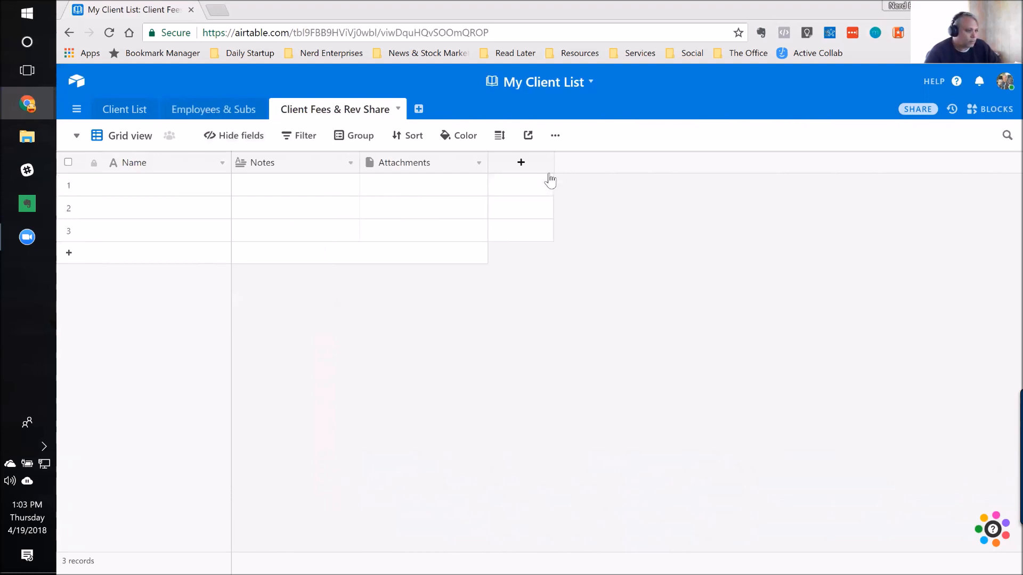
Step: Hide the Notes and Attachments fields in the Client Fees & Rev Share grid view
left_click(243, 135)
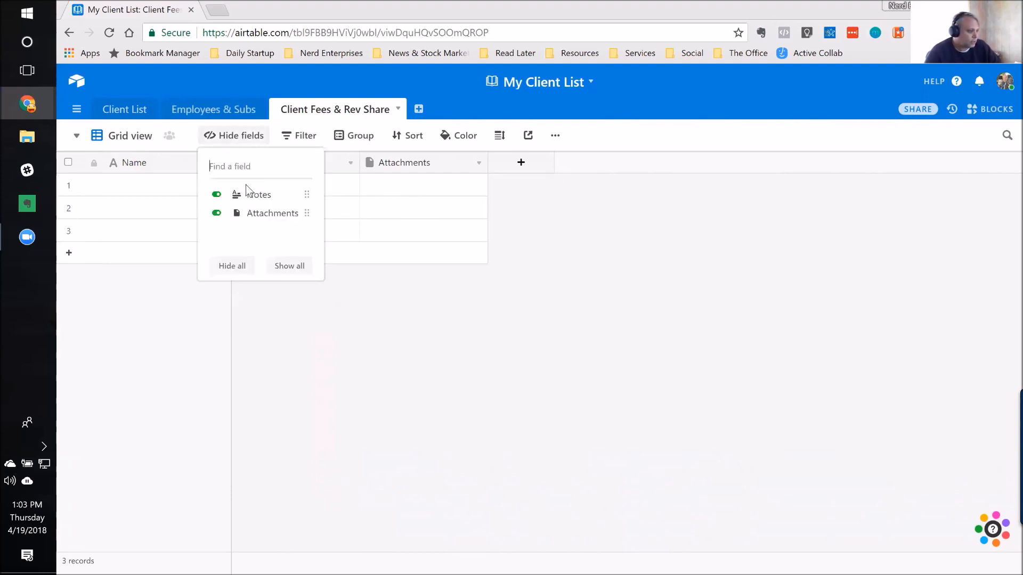
left_click(217, 194)
left_click(217, 213)
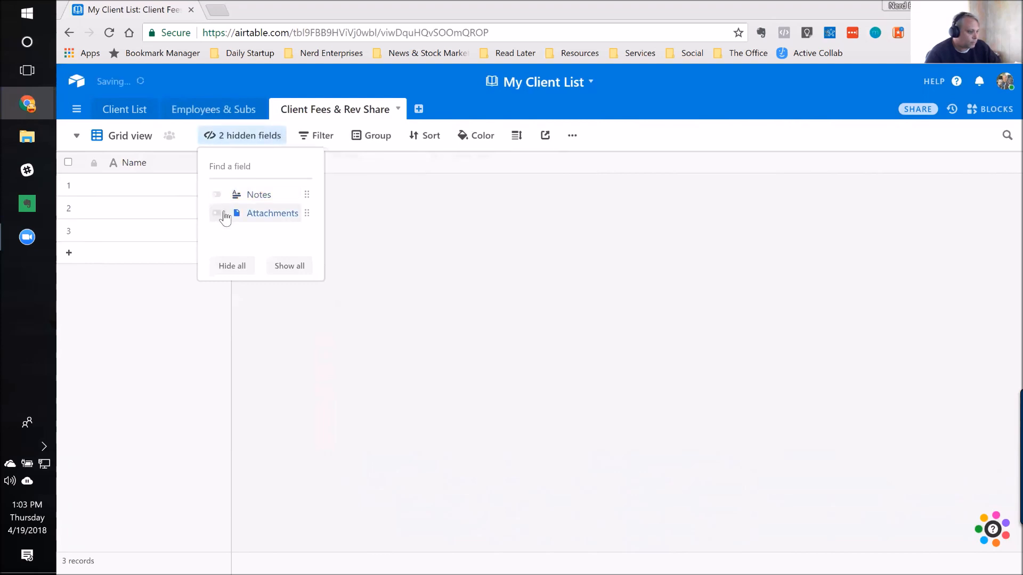
left_click(180, 184)
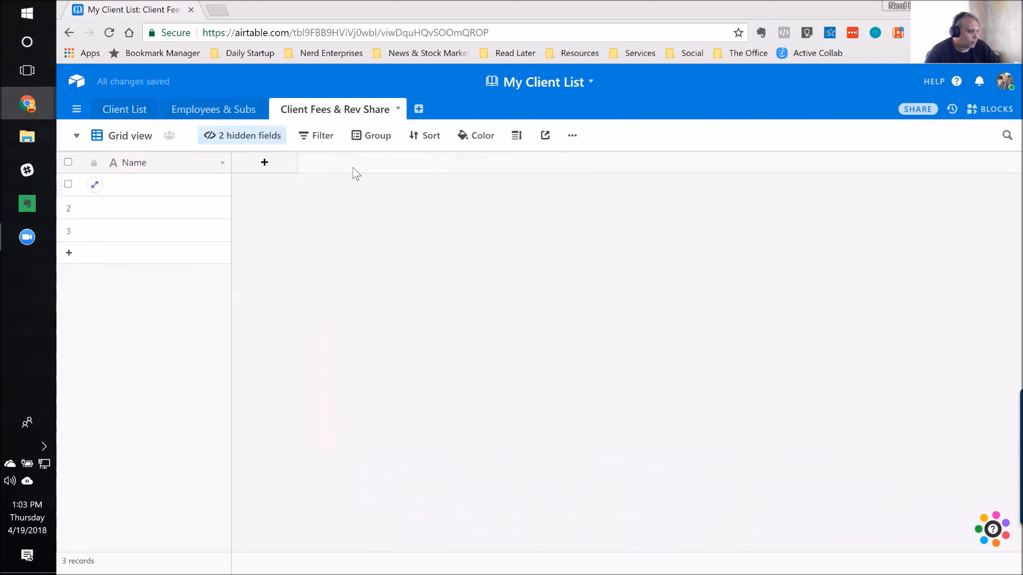
Step: Add a field named "Client" that links to the Client List table, with linking to multiple records disallowed
left_click(290, 167)
left_click_drag(305, 192, 256, 187)
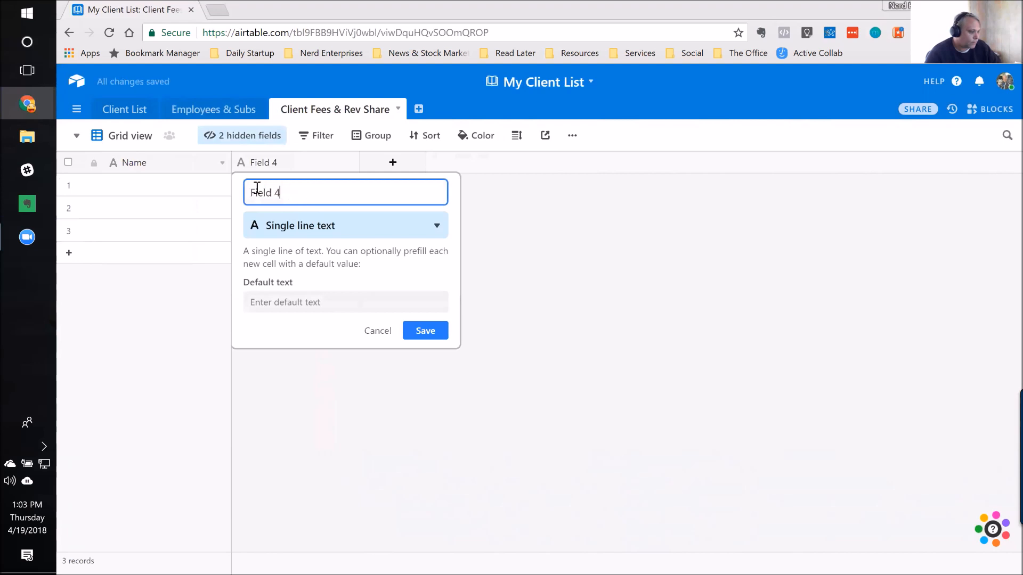
left_click(312, 188)
key("ctrl+a")
type("Client")
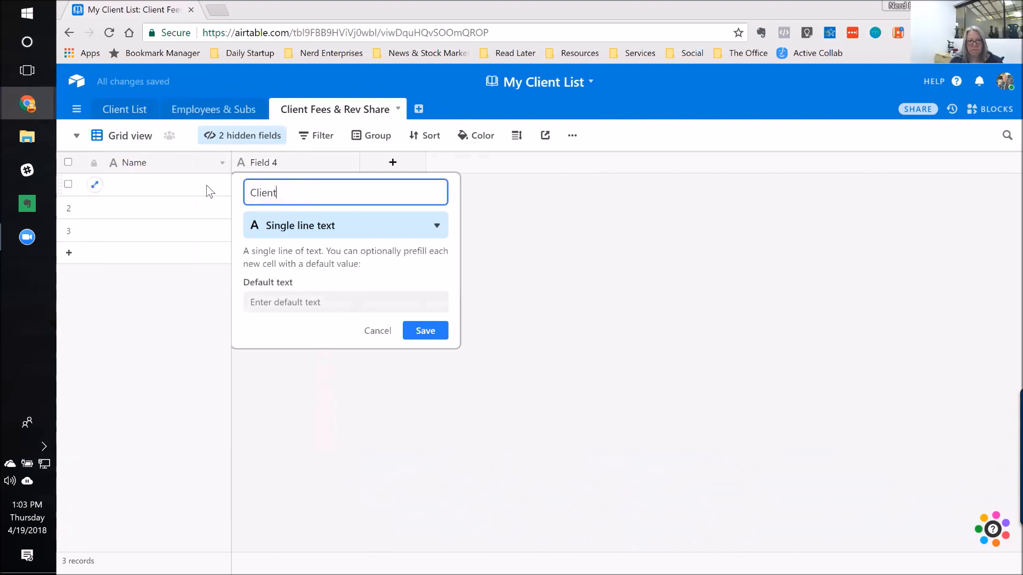
left_click(280, 231)
left_click(297, 256)
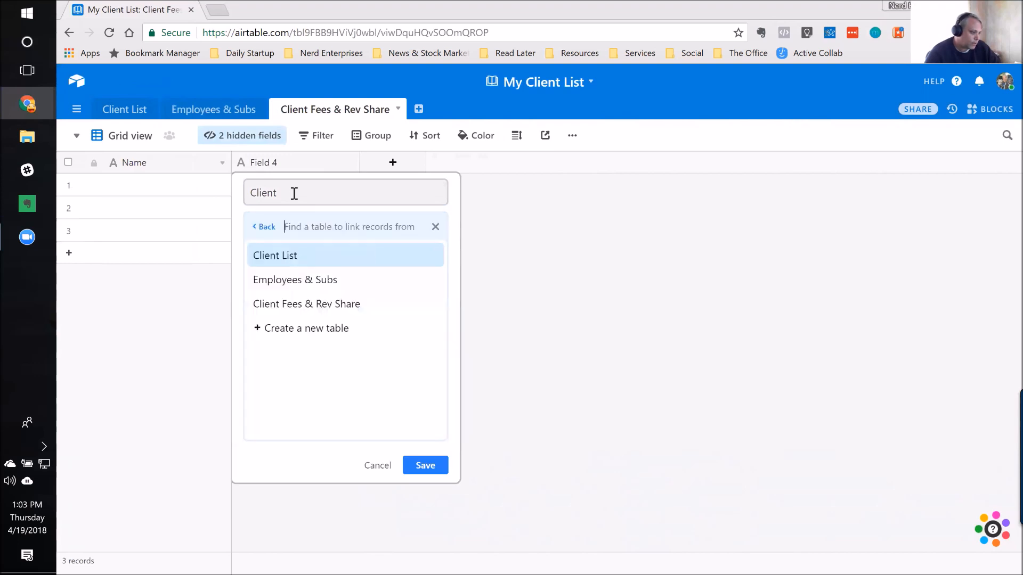
left_click(270, 257)
left_click(312, 293)
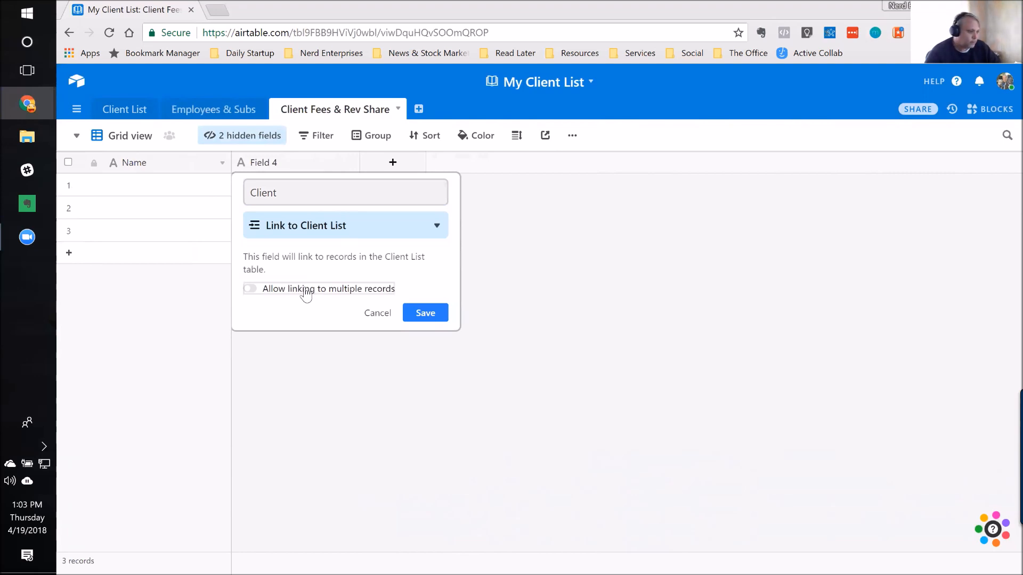
left_click(426, 313)
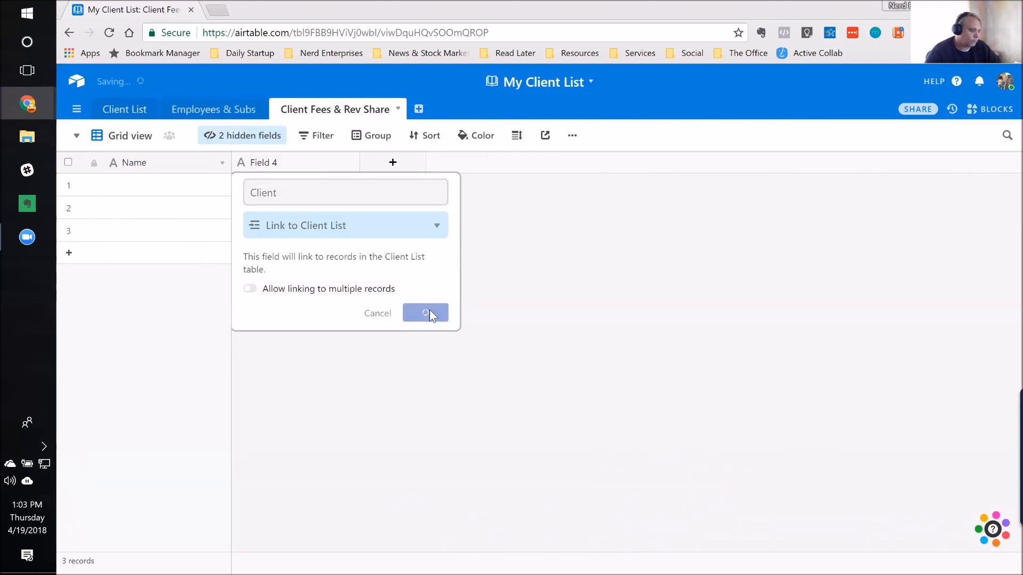
Step: Add a field named "Employee" that links to the Employees & Subs table, with linking to multiple records disallowed
left_click(393, 162)
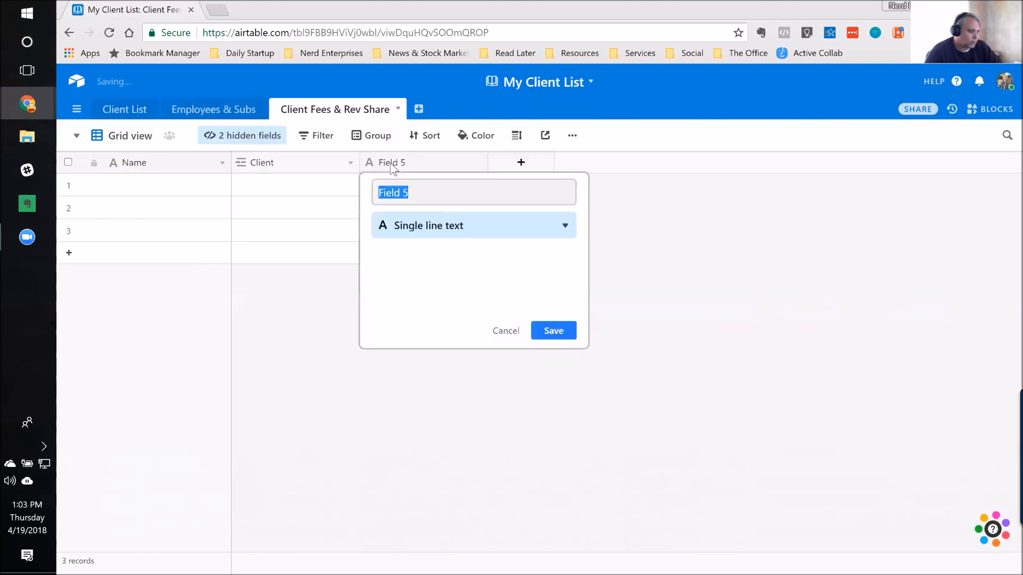
type("Employee")
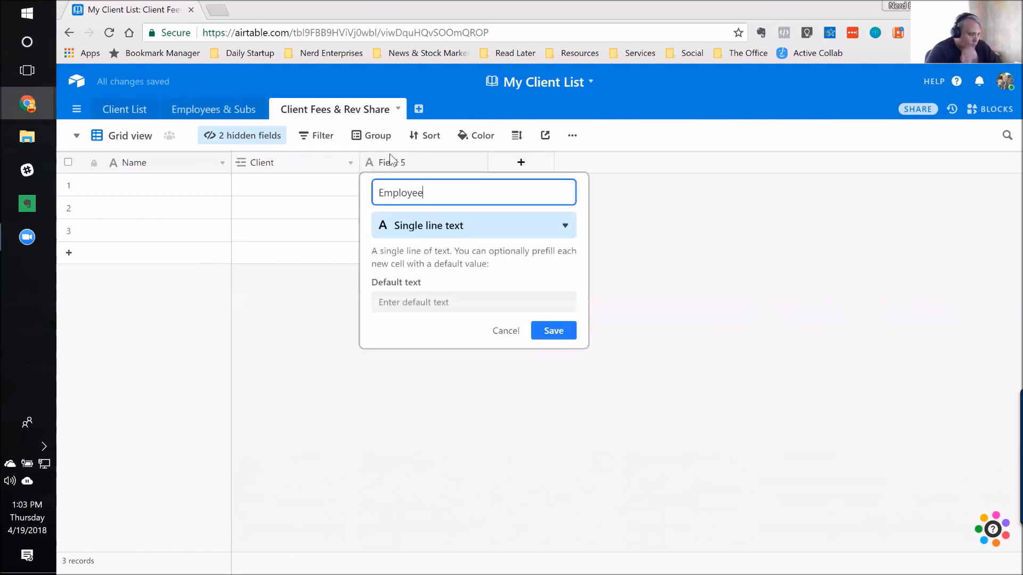
left_click(435, 229)
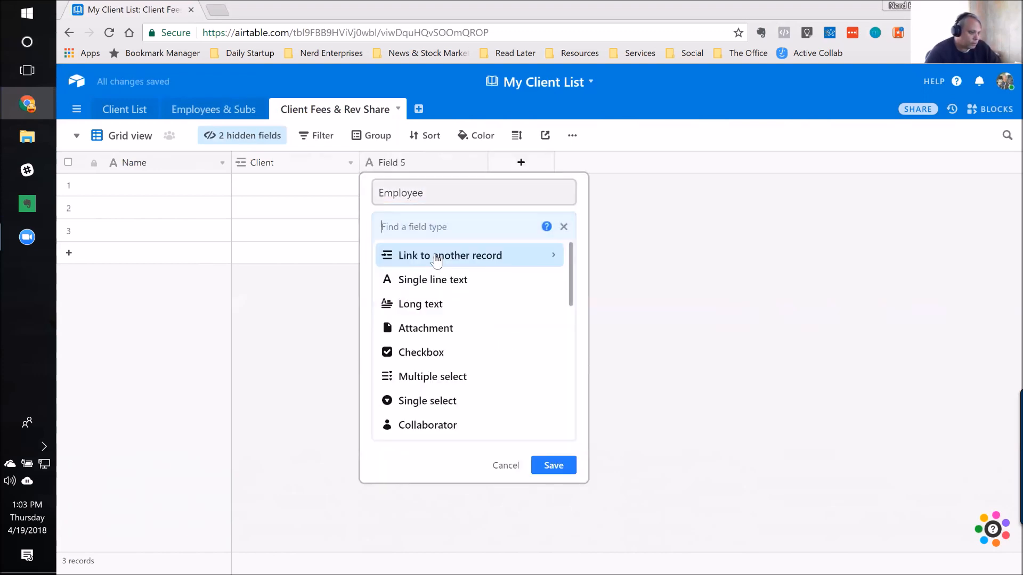
left_click(435, 256)
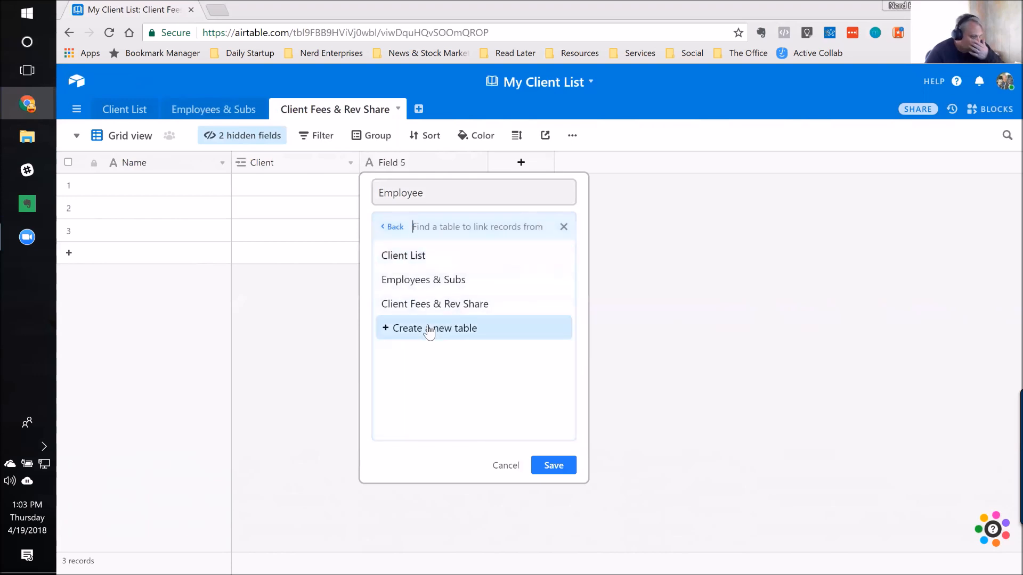
left_click(419, 279)
left_click(429, 289)
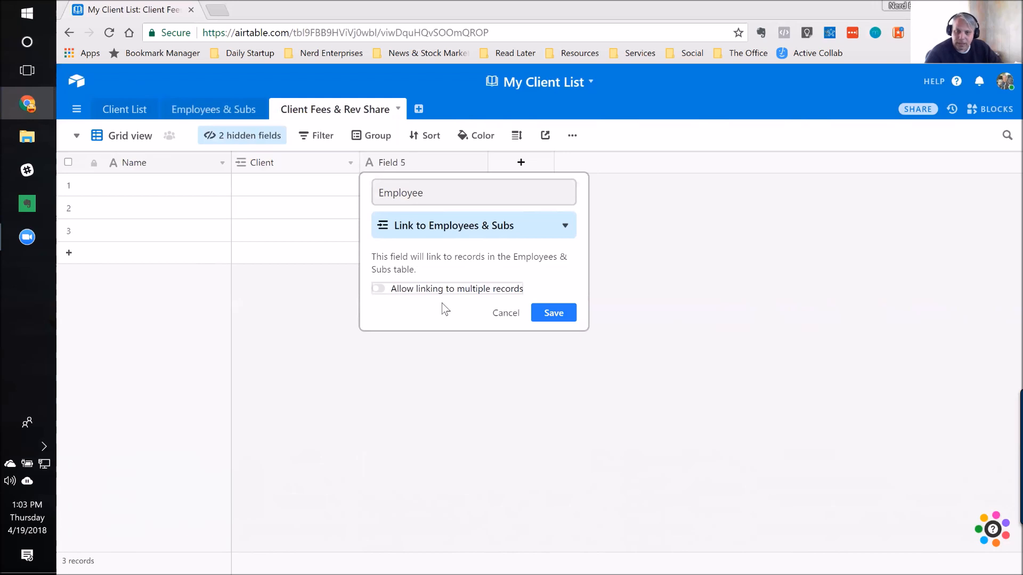
left_click(567, 316)
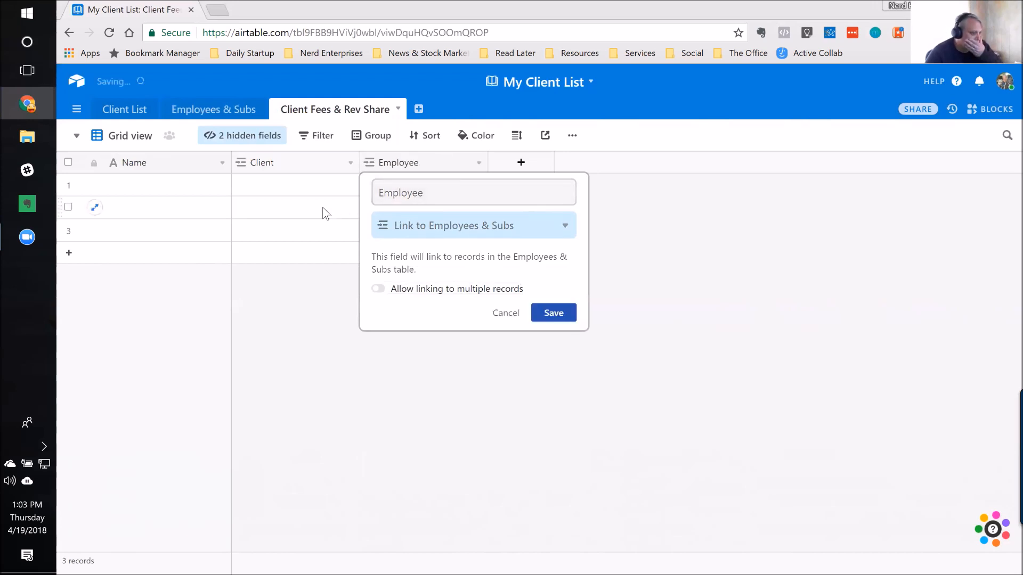
Step: Link the first record's Client field to "Your Business Matters"
left_click(150, 193)
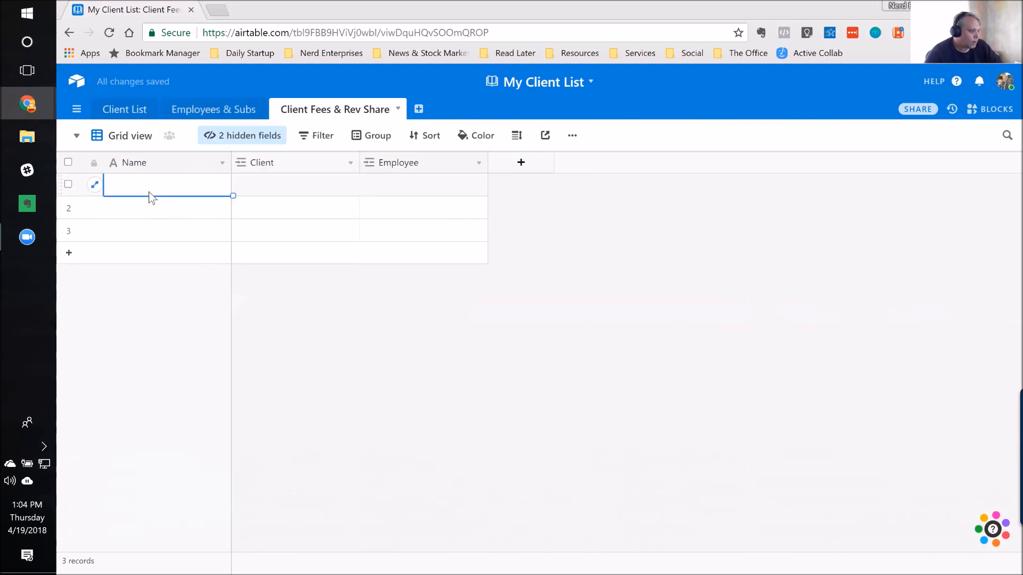
left_click(303, 195)
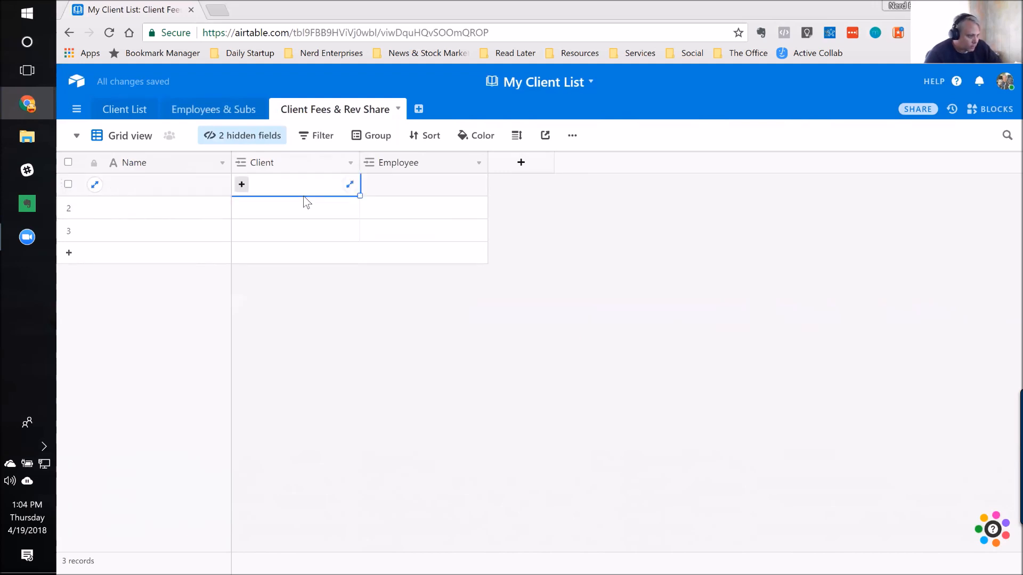
left_click(241, 184)
left_click(166, 137)
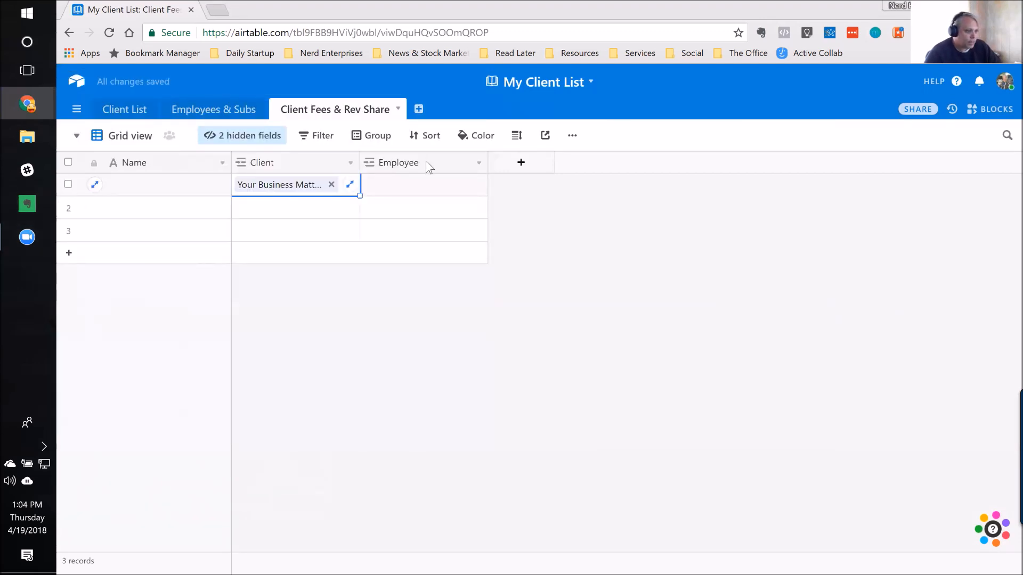
Step: Convert the Employee field to a Lookup that uses the Client link and returns the Client List's Employees & Subs field
left_click(411, 165)
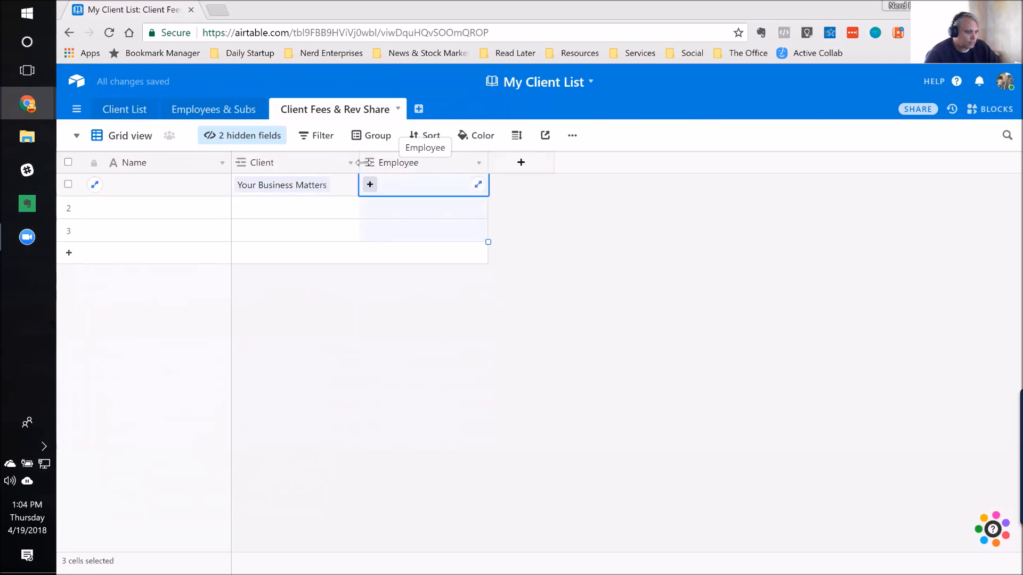
double_click(411, 163)
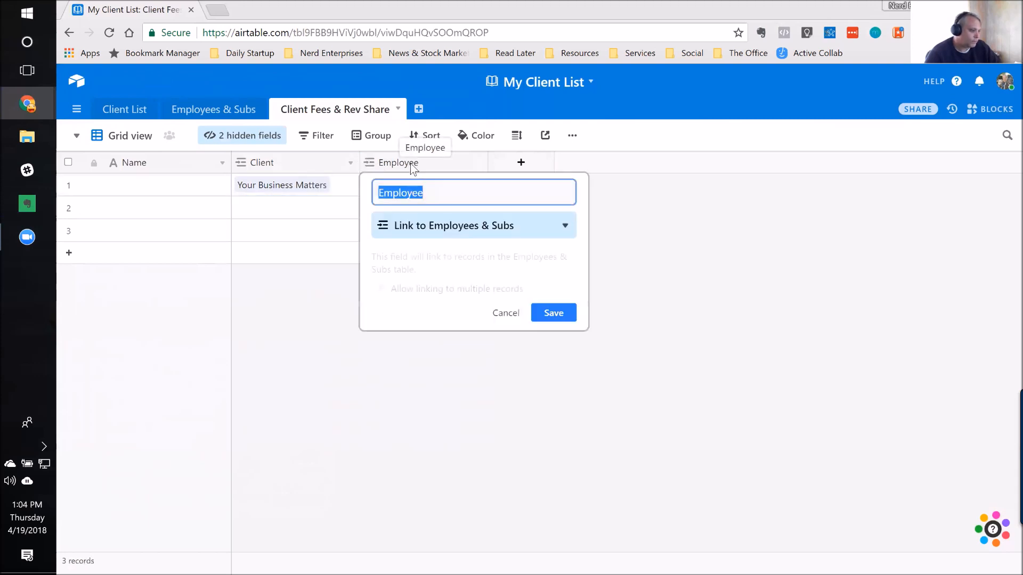
left_click(482, 221)
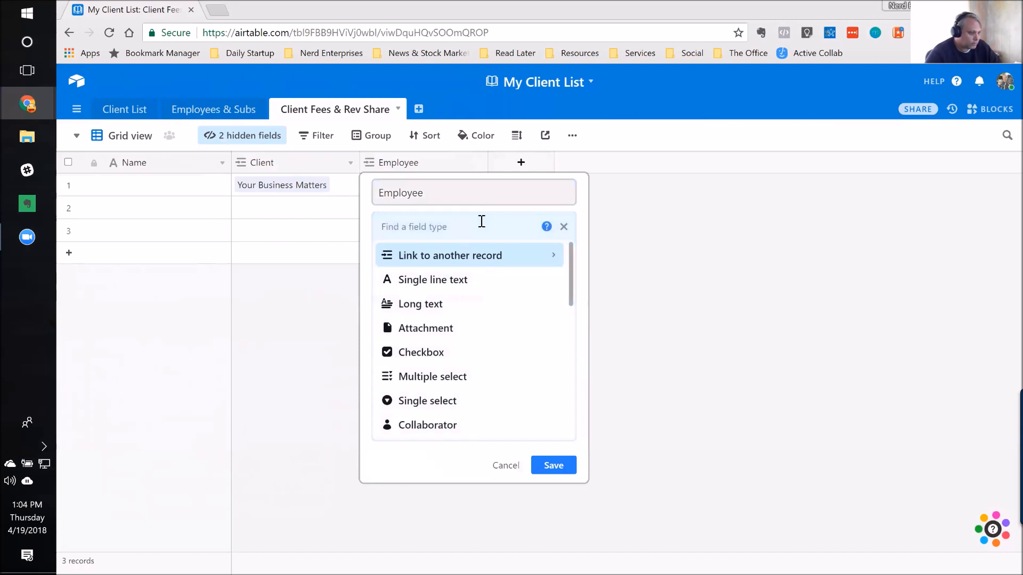
type("look")
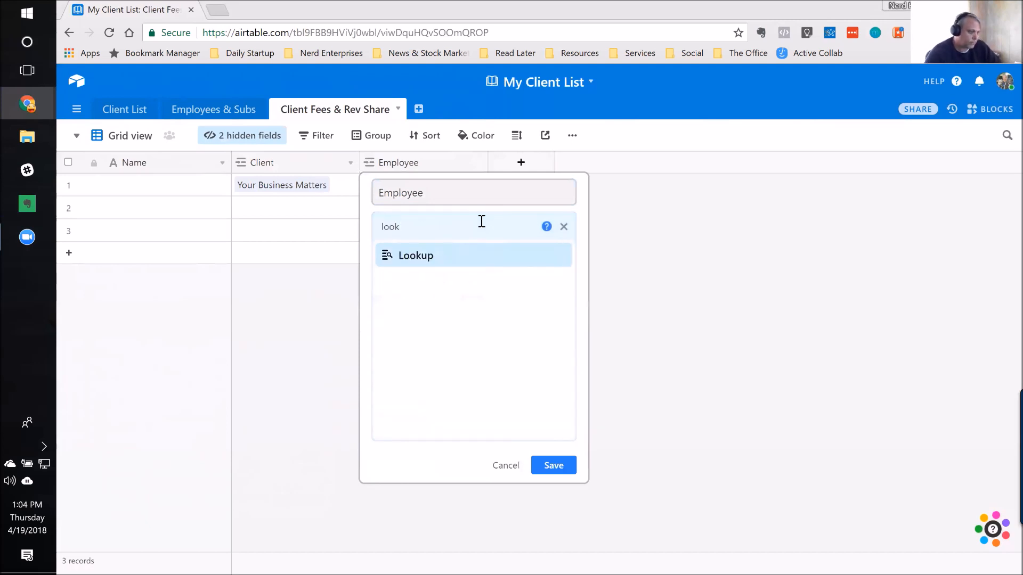
left_click(412, 261)
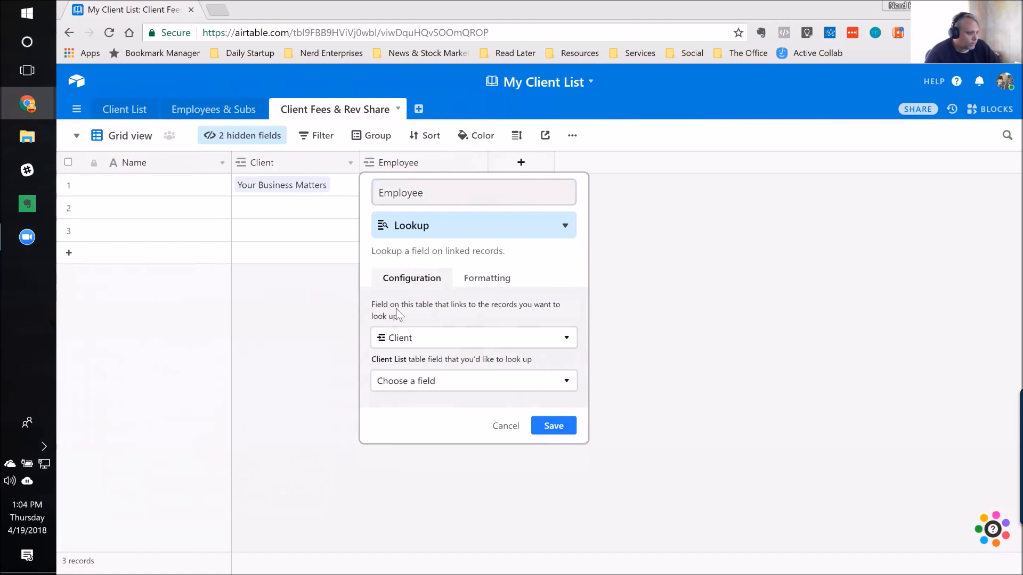
left_click(411, 382)
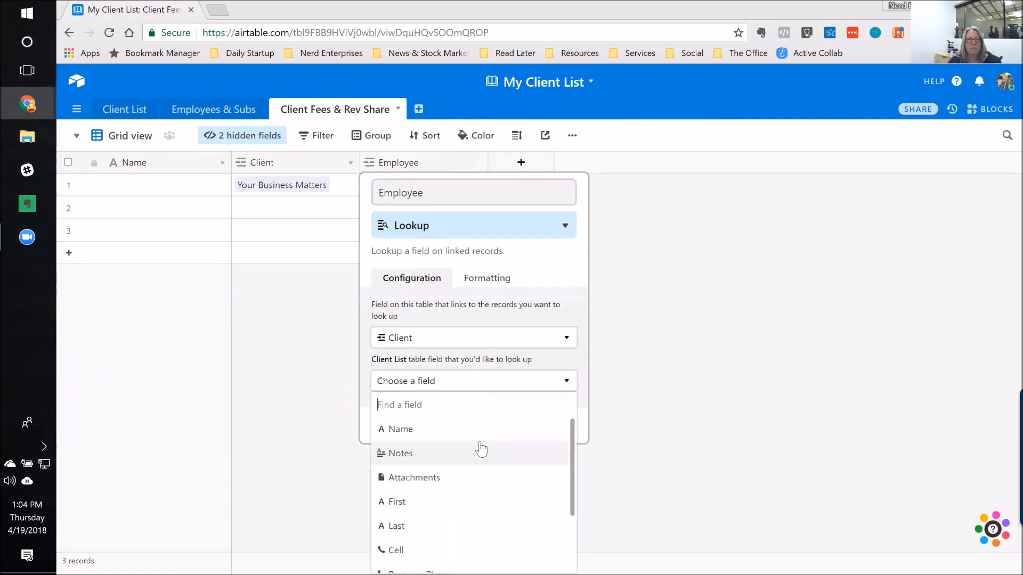
scroll(480, 448, "down", 2)
scroll(504, 476, "down", 1)
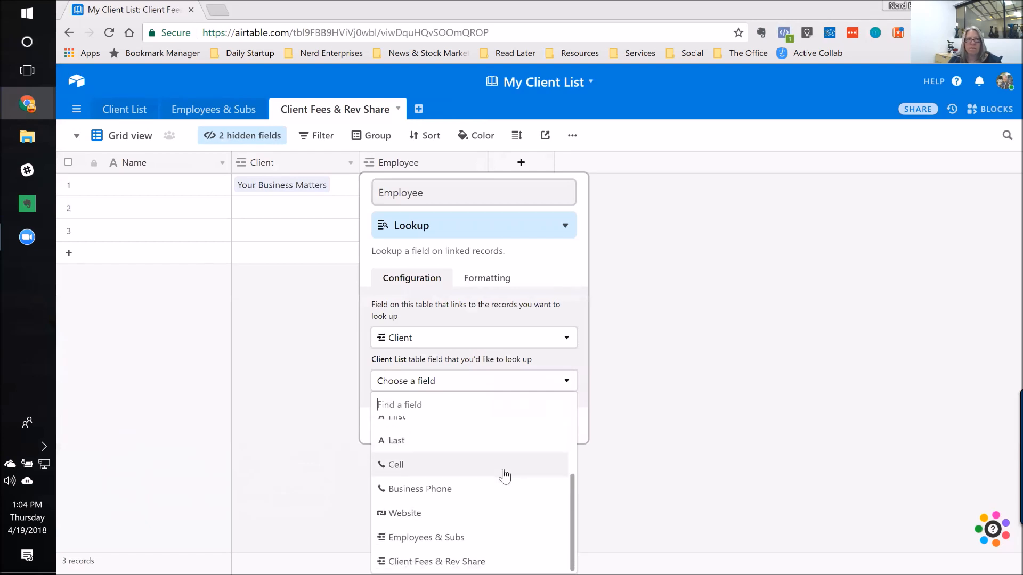
scroll(516, 482, "up", 3)
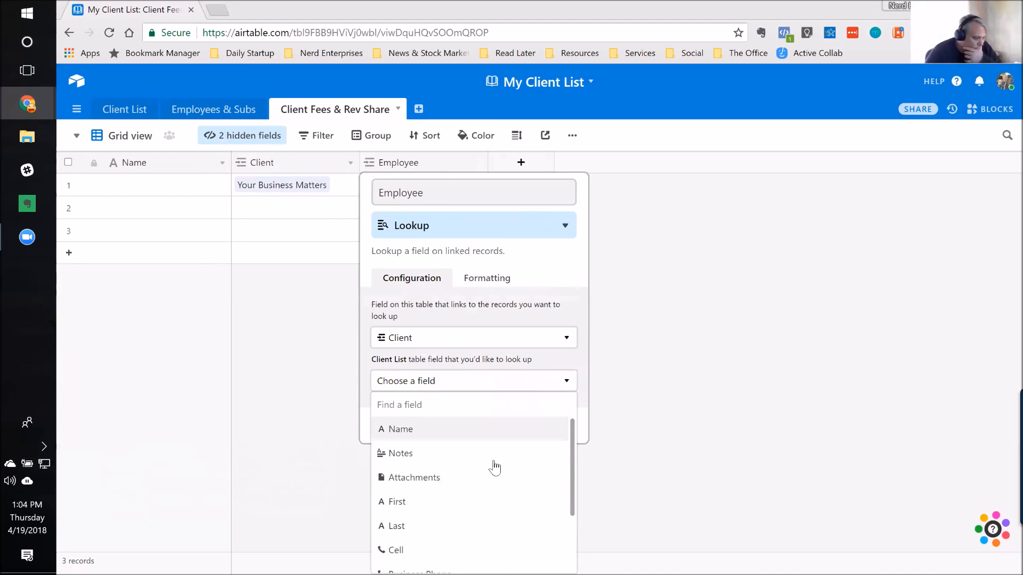
scroll(508, 465, "down", 3)
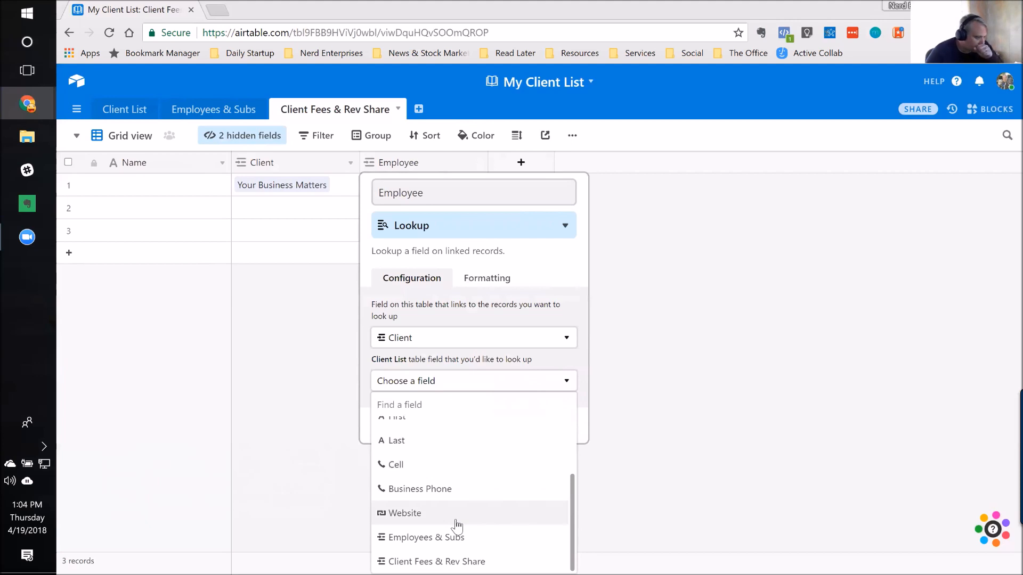
left_click(453, 533)
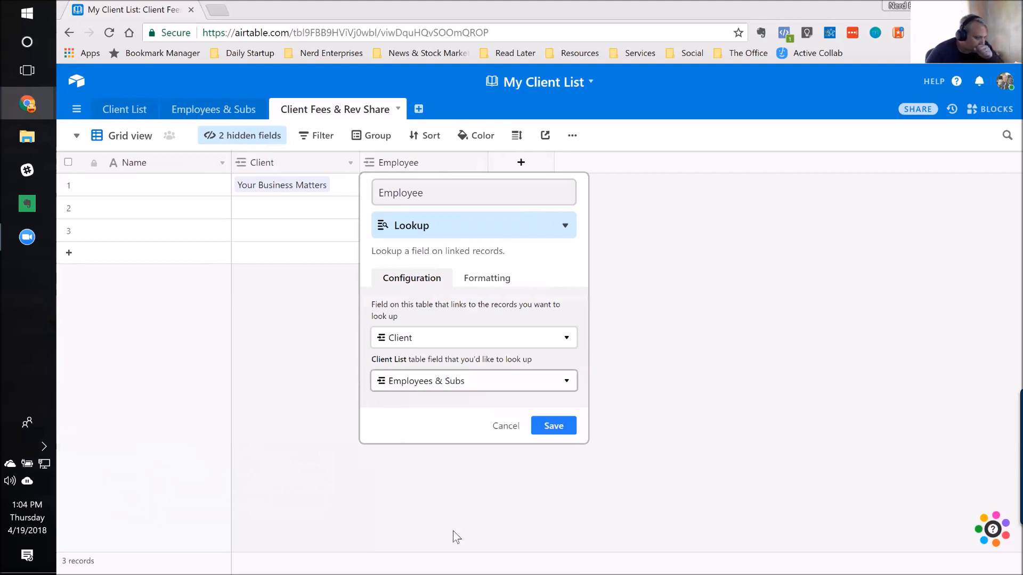
left_click(554, 426)
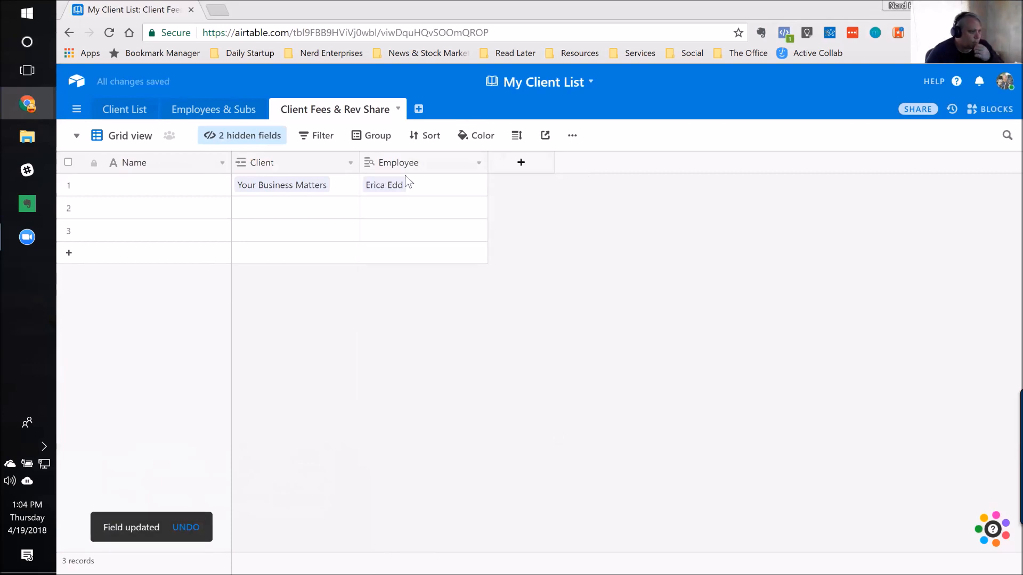
Step: Review the Employee field's lookup configuration, keeping the Client link and the Client List's Employees & Subs field
double_click(442, 167)
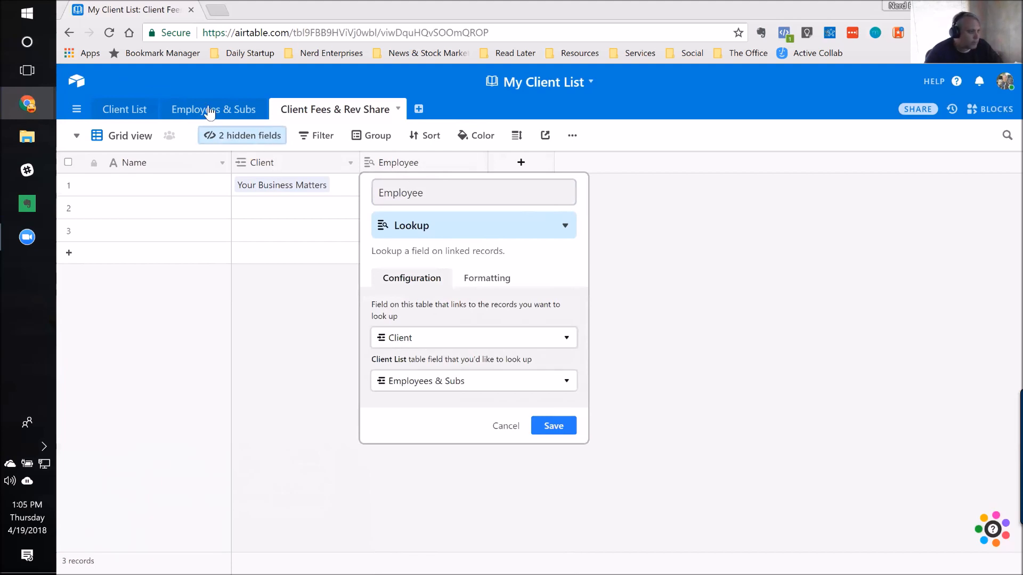
left_click(435, 382)
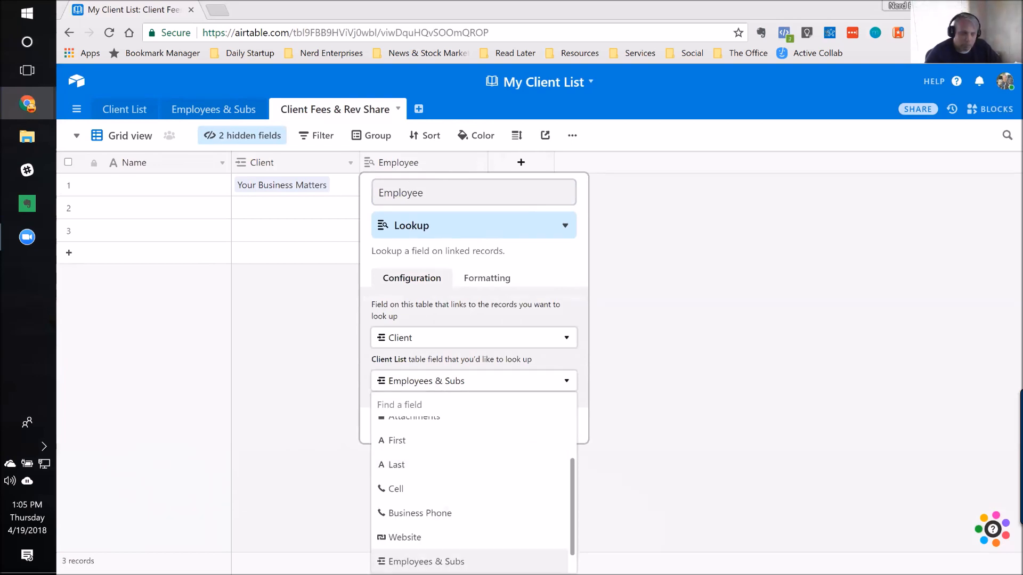
left_click(426, 561)
left_click(554, 426)
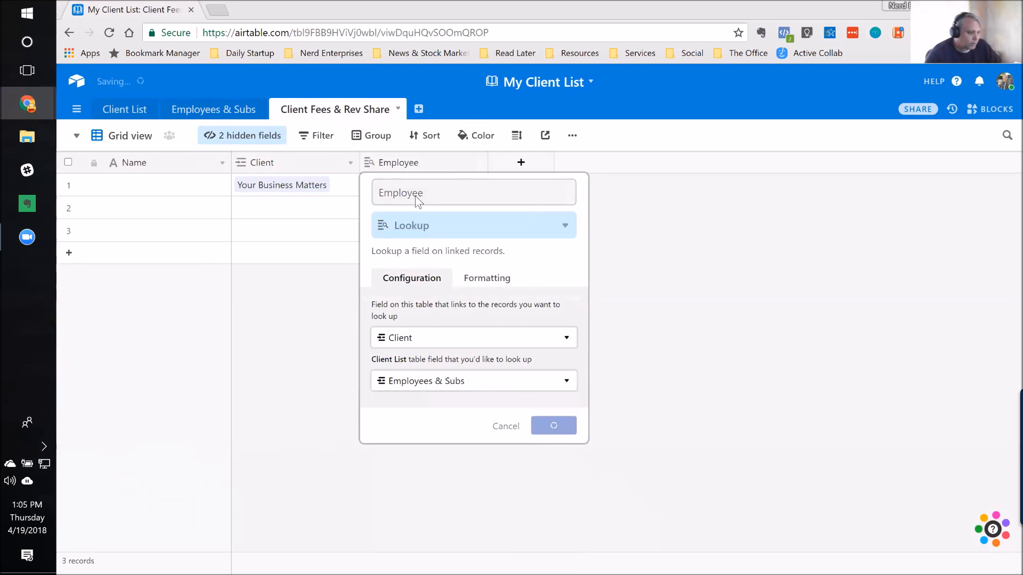
Step: Link the second record's Client field to "Craneshot Solutions" and the third record's Client field to "Add Insight"
left_click(277, 212)
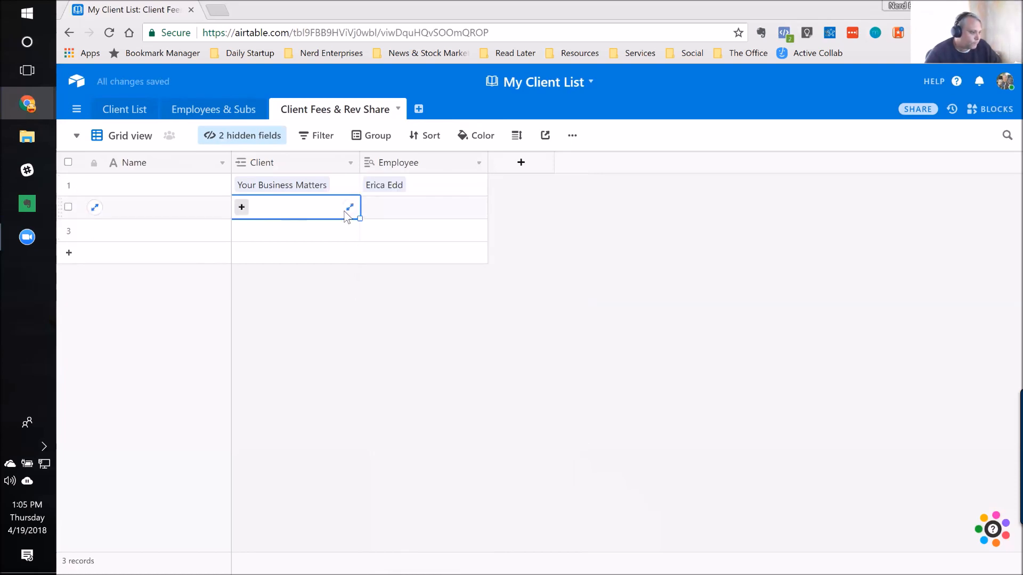
left_click(243, 208)
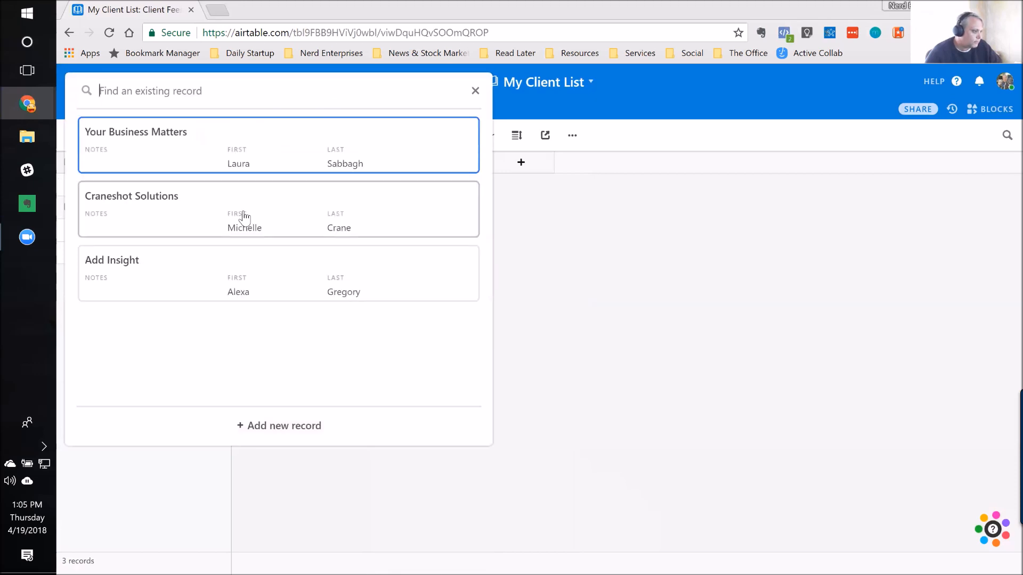
left_click(137, 204)
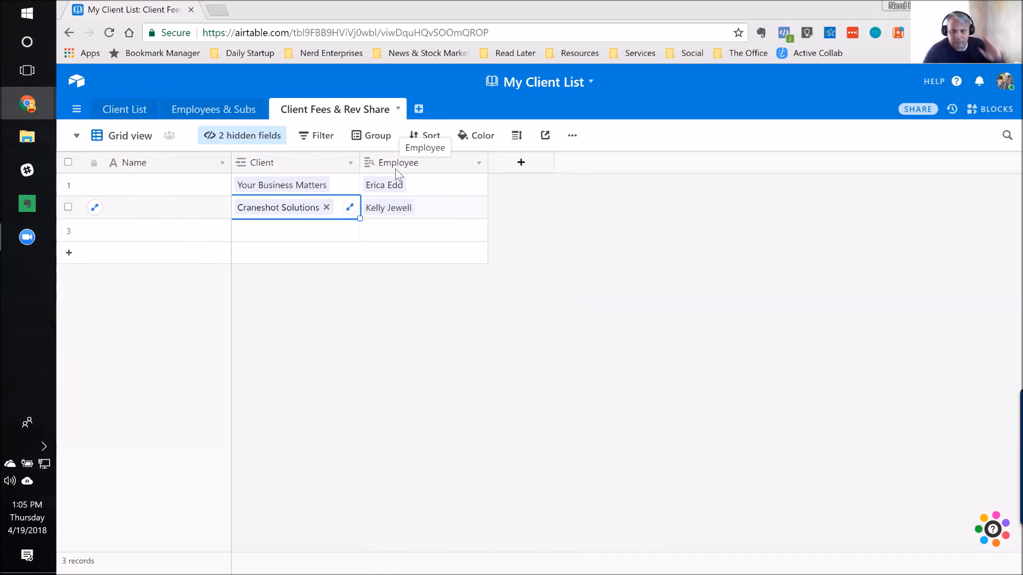
left_click(282, 236)
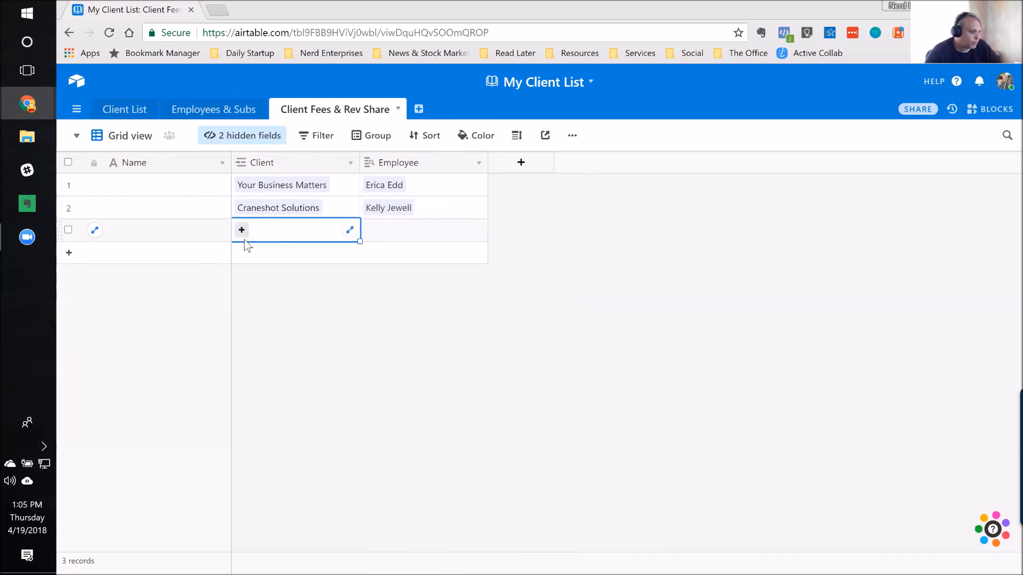
left_click(241, 232)
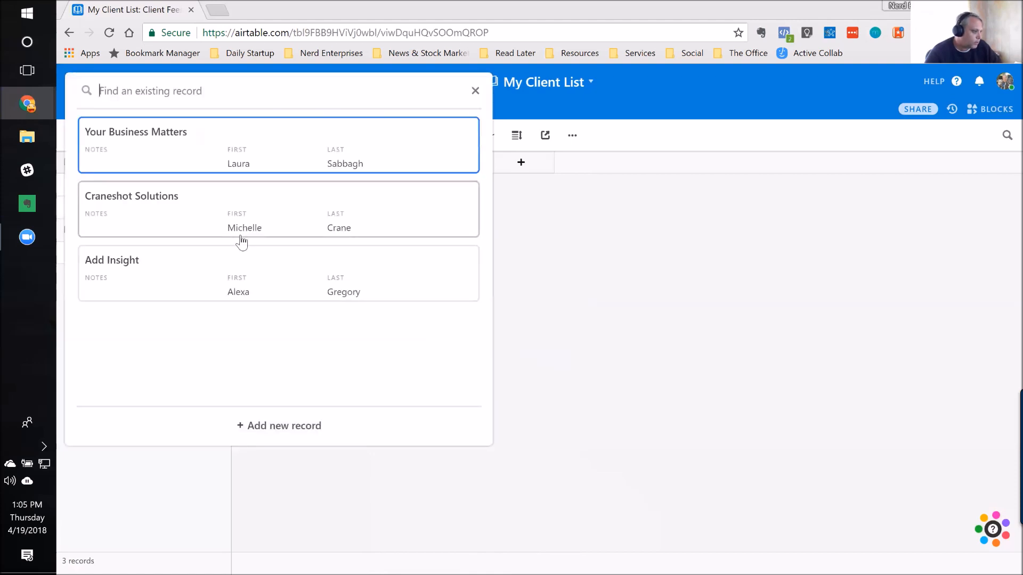
left_click(130, 273)
key("Tab")
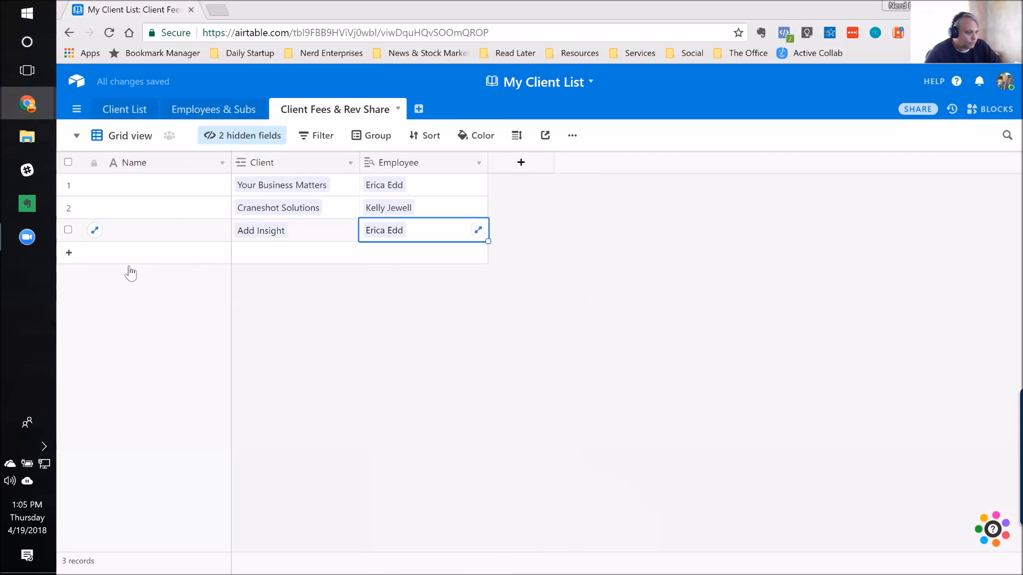
Step: Rename the table's primary Name field to "Client / Bookkeeper"
left_click(152, 187)
left_click(151, 163)
left_click(270, 169)
left_click(156, 164)
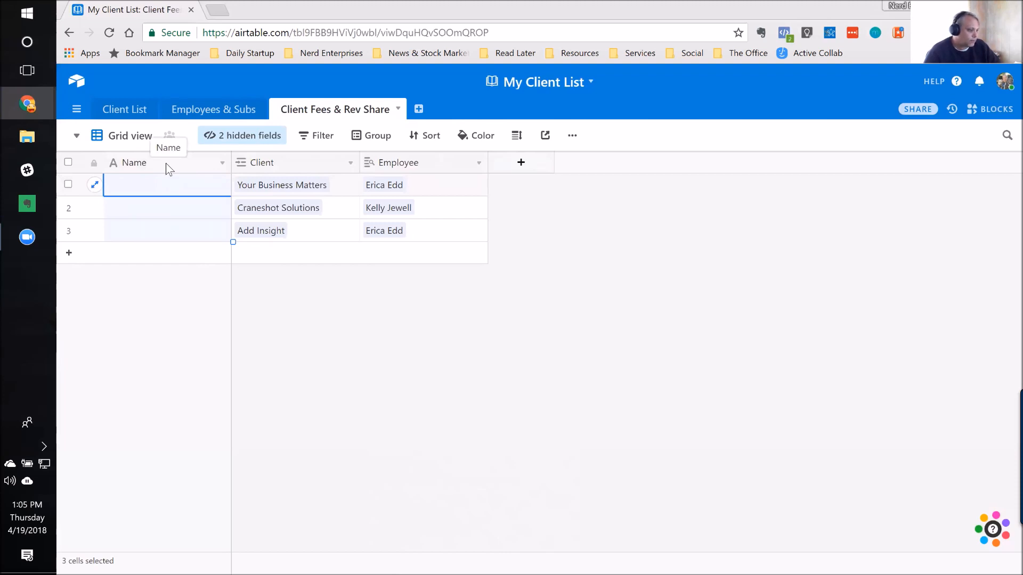
double_click(165, 163)
left_click(168, 190)
key("ctrl+a")
type("C")
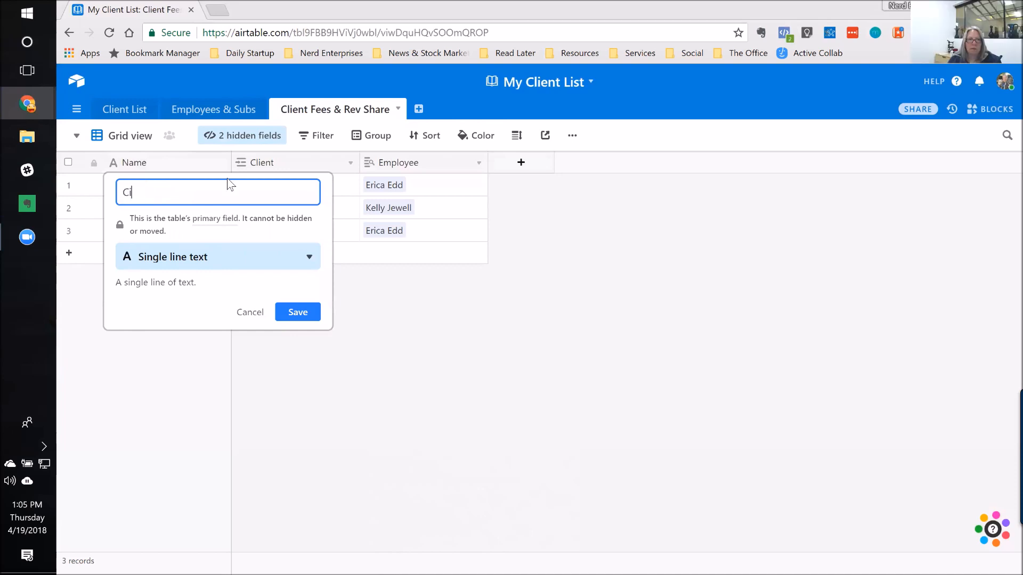
type("lient / Boo")
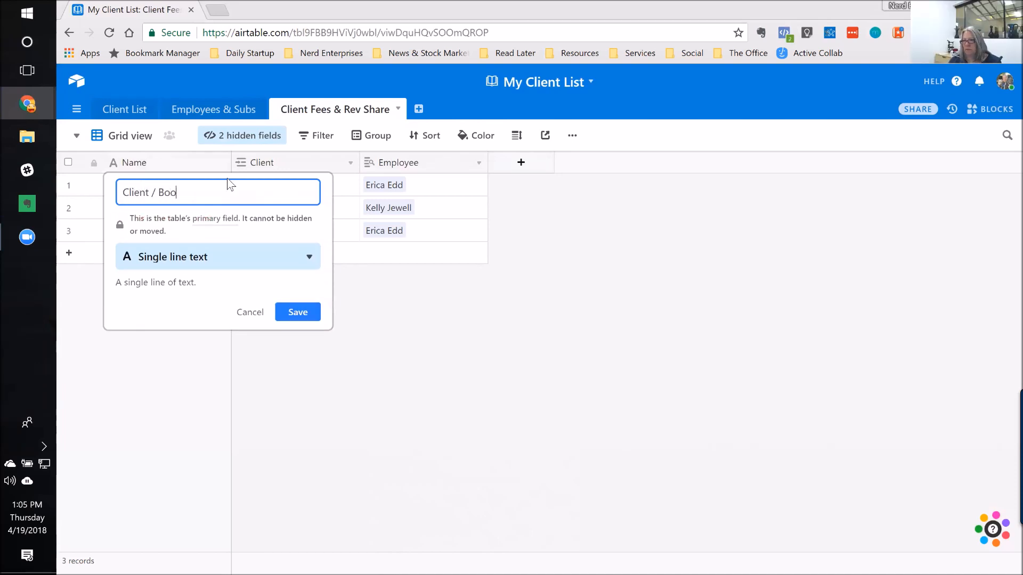
type("kkeeper")
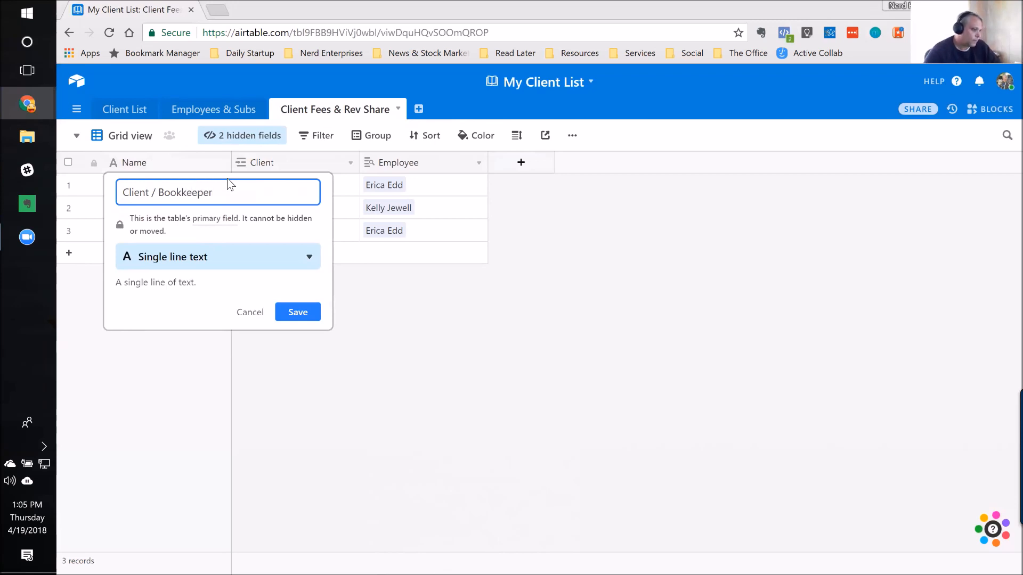
Step: Change the primary field's type to Formula and insert the CONCATENATE function
left_click(223, 258)
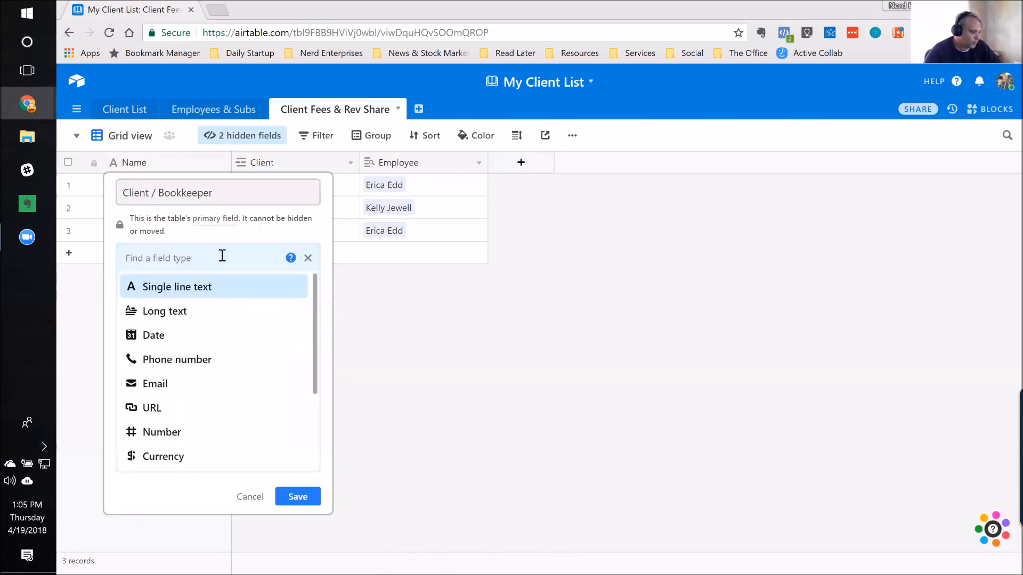
scroll(189, 345, "down", 3)
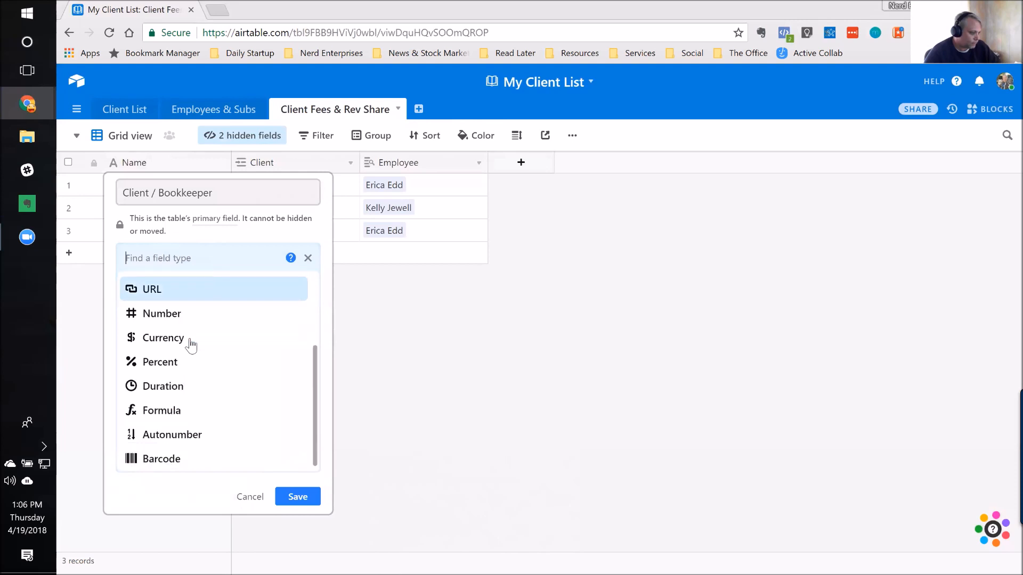
left_click(156, 410)
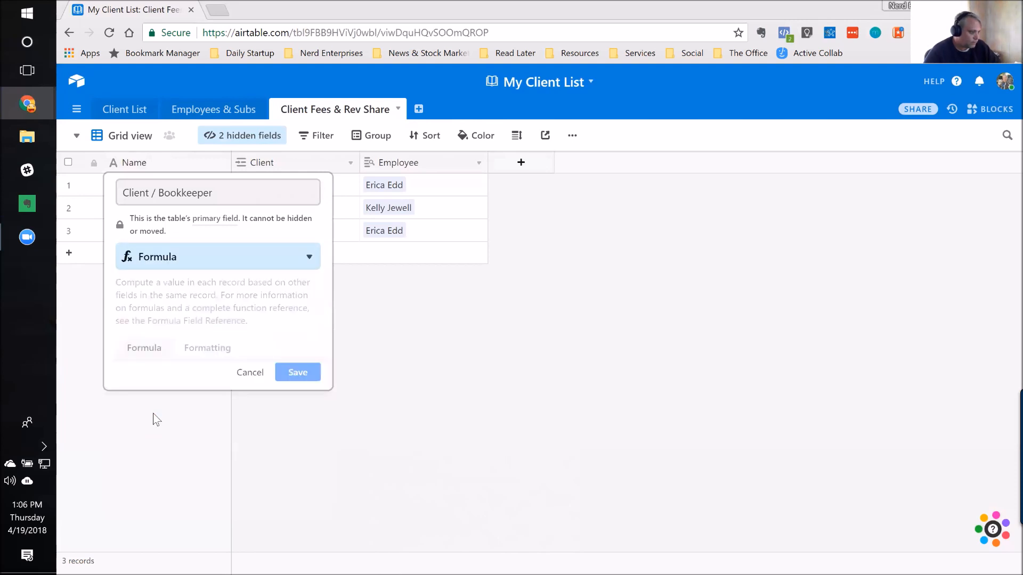
left_click(145, 373)
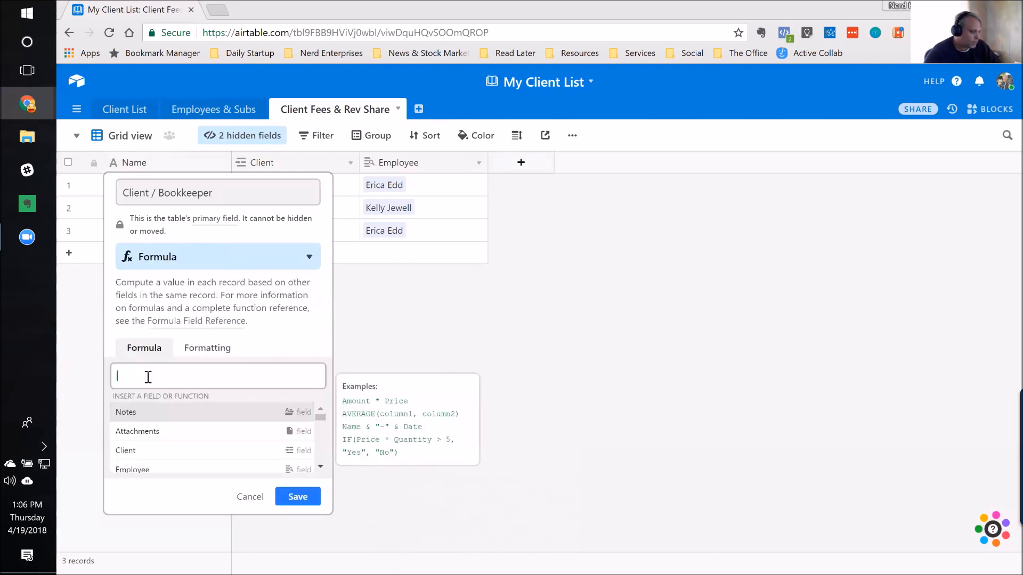
type("con")
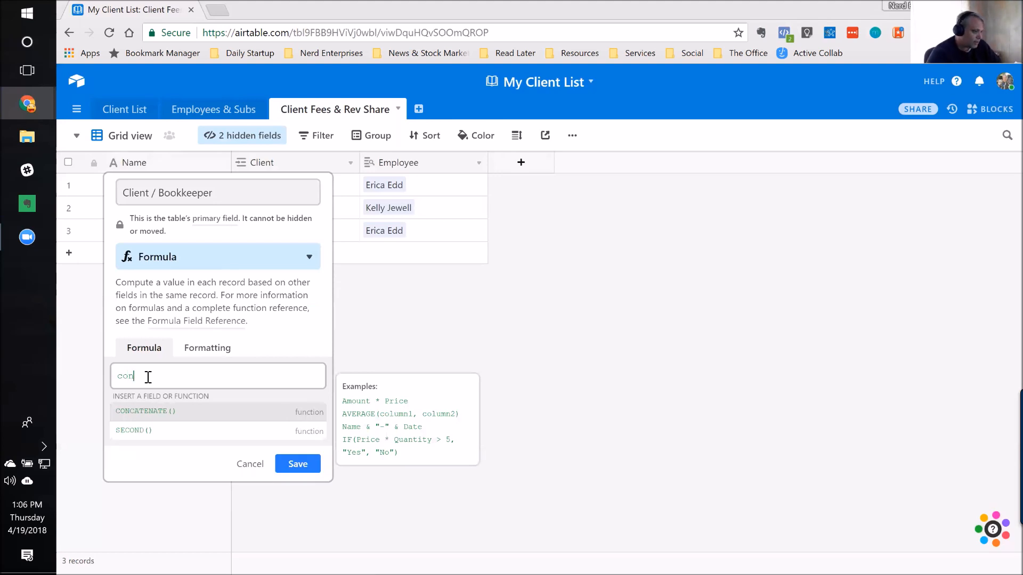
left_click(170, 412)
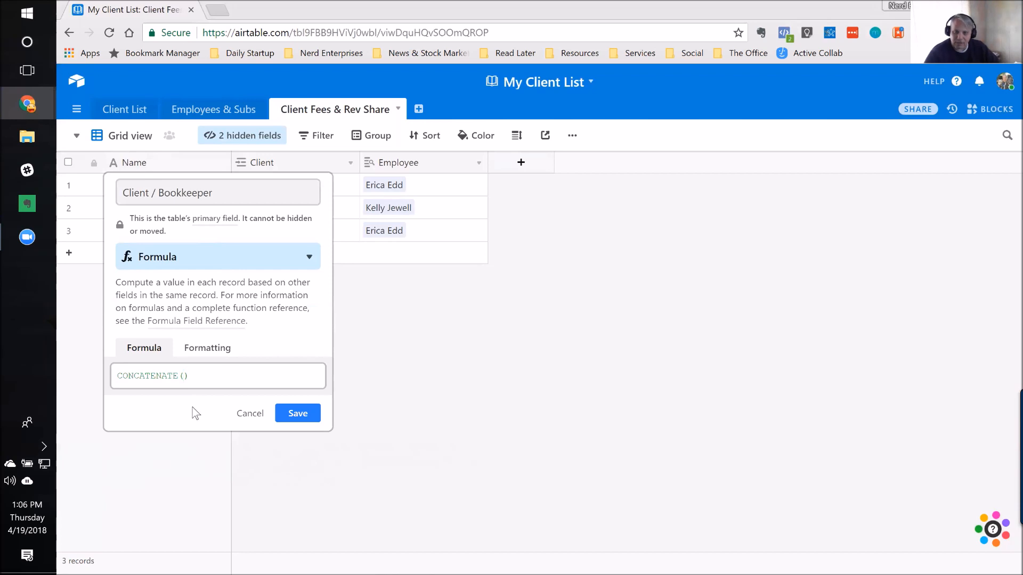
Step: Complete and save the formula as CONCATENATE(Client," - ",Employee), and widen the Client / Bookkeeper column to fit its text
left_click(183, 376)
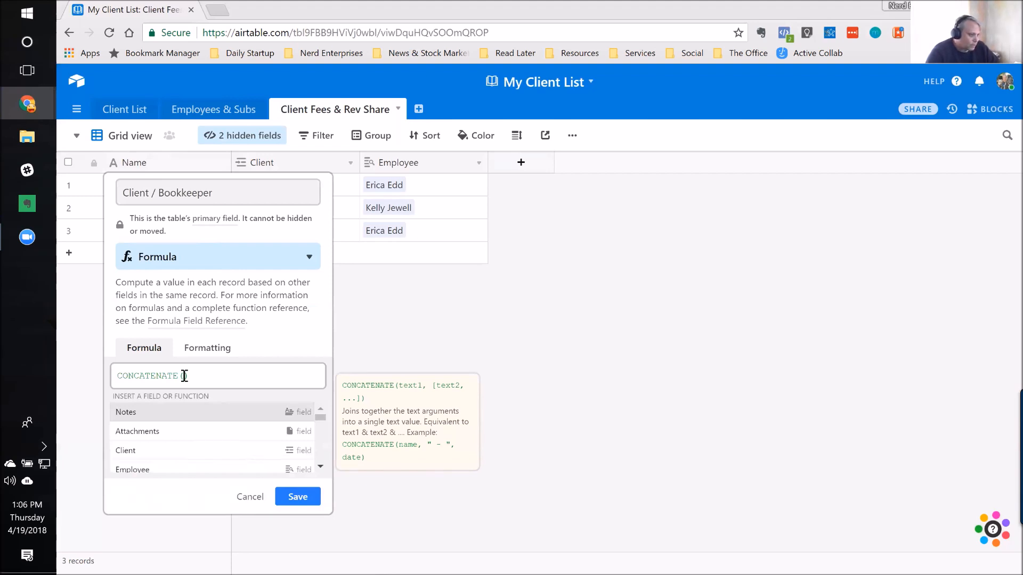
left_click(139, 451)
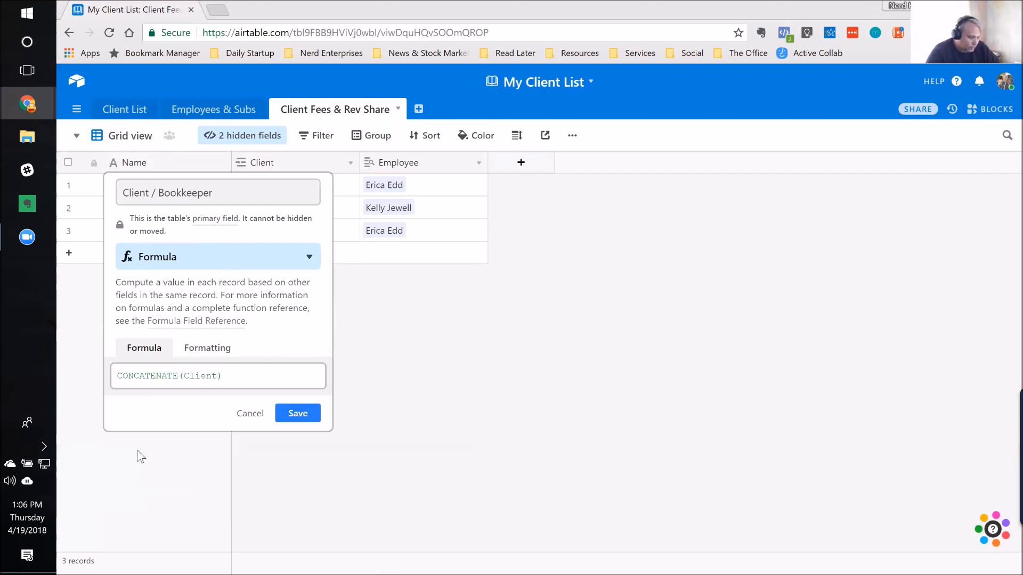
type(", \" \"")
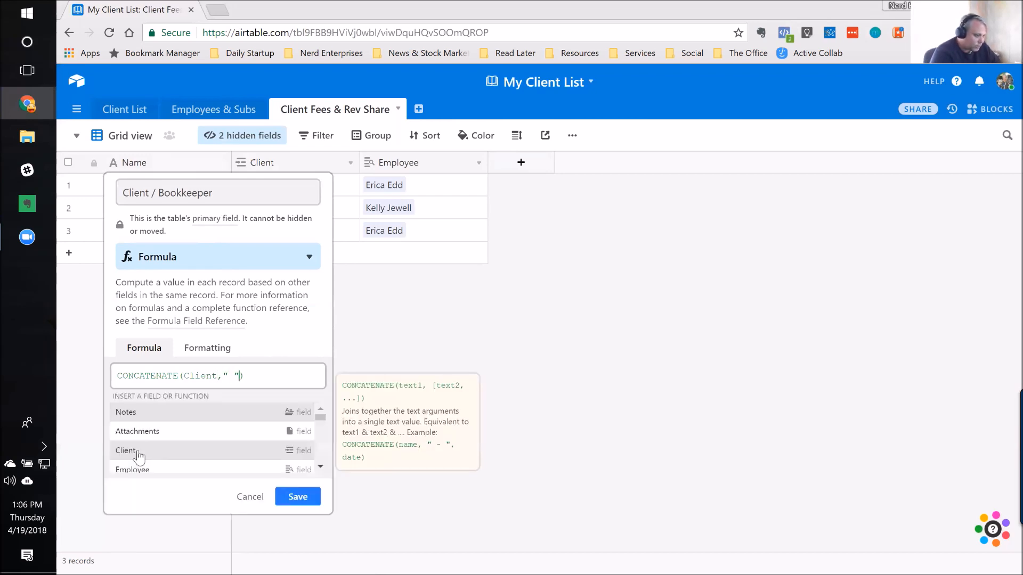
key("BackSpace")
key("BackSpace")
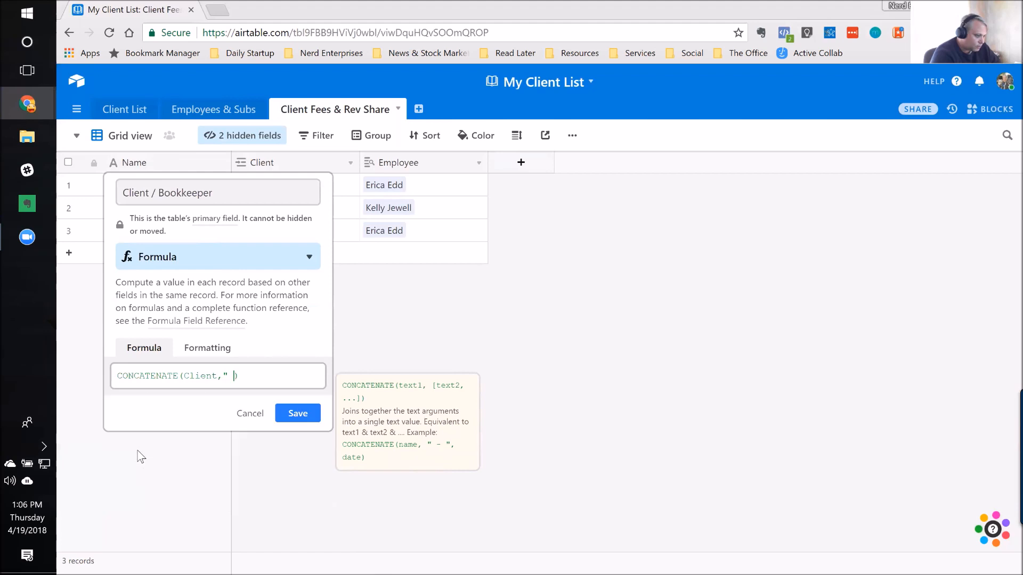
type("- ")
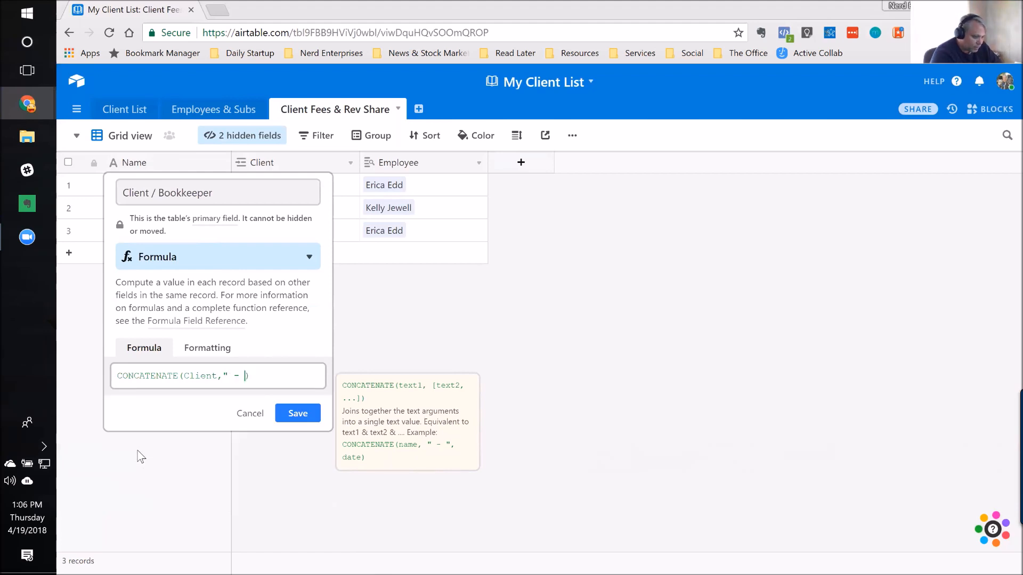
type("\",")
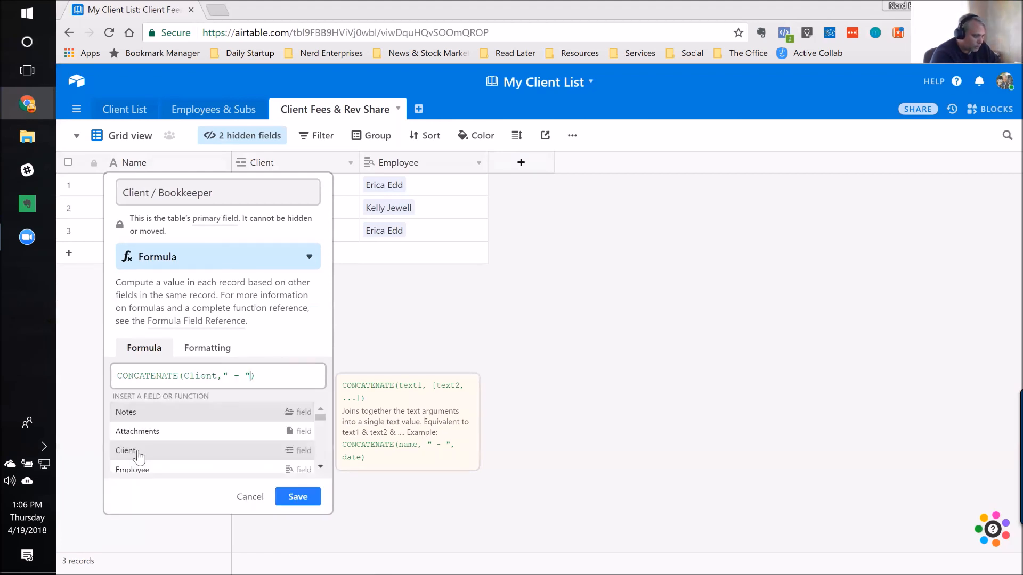
scroll(147, 446, "down", 2)
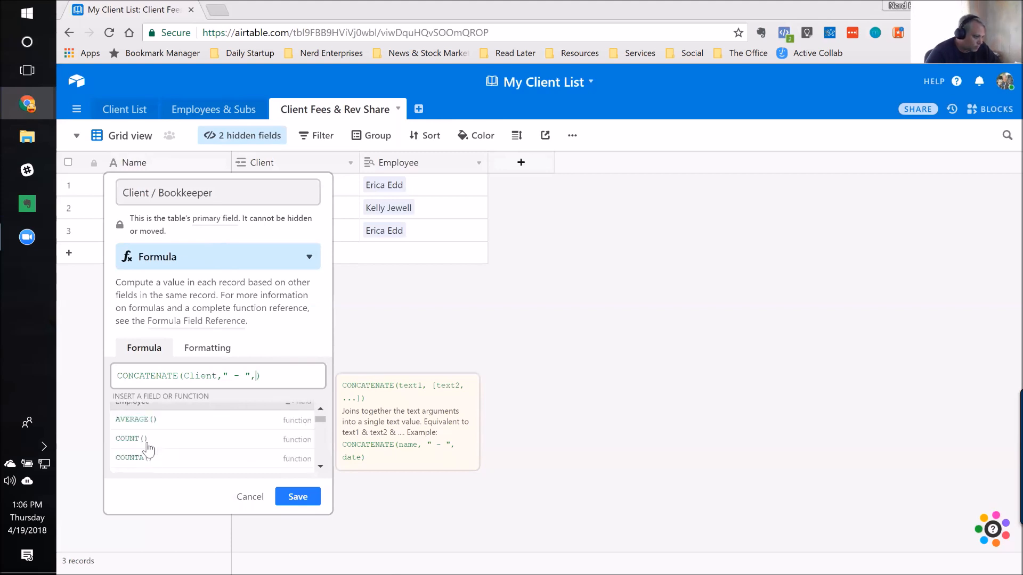
scroll(147, 446, "up", 2)
left_click(152, 471)
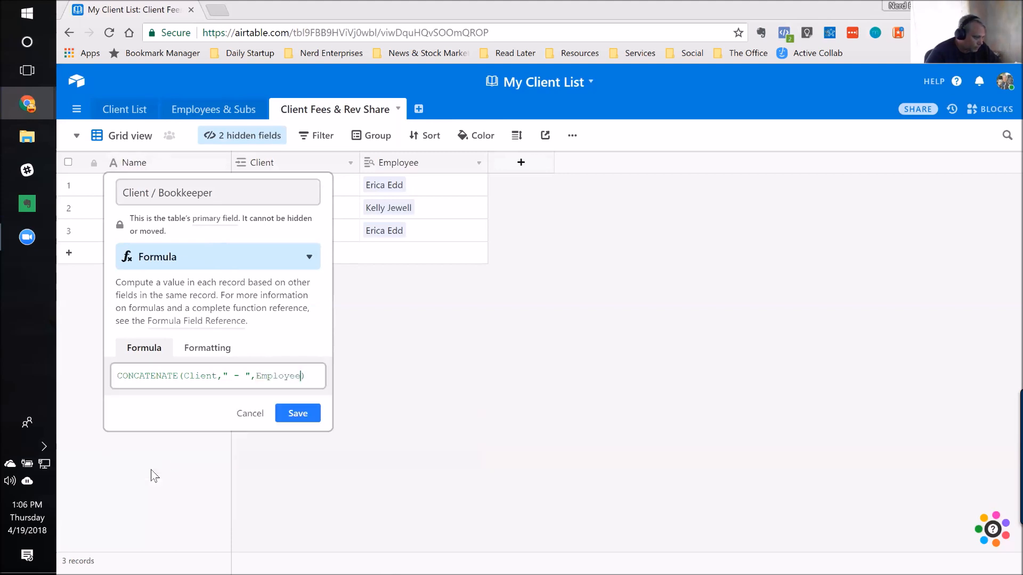
left_click(316, 415)
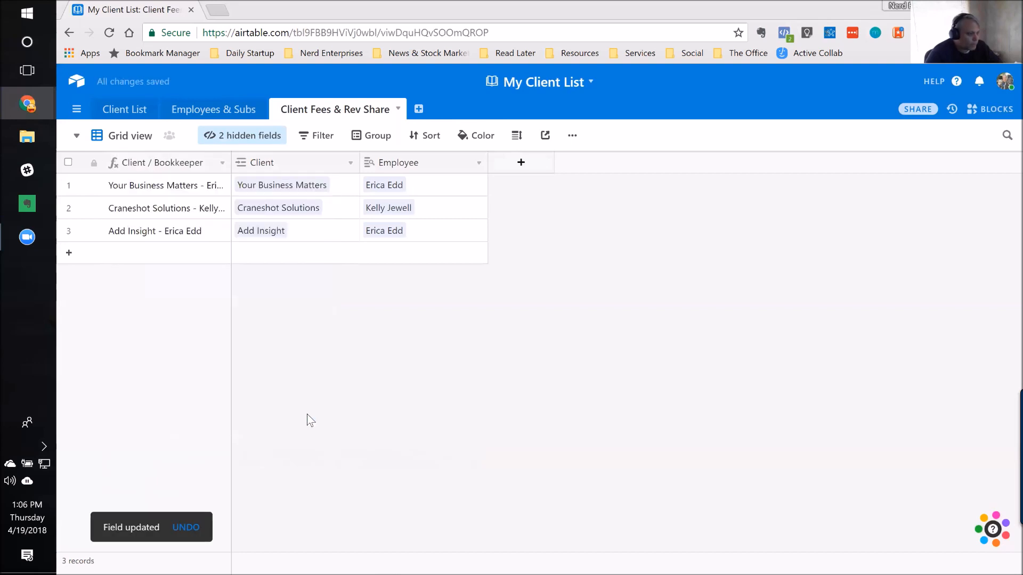
left_click_drag(231, 161, 299, 165)
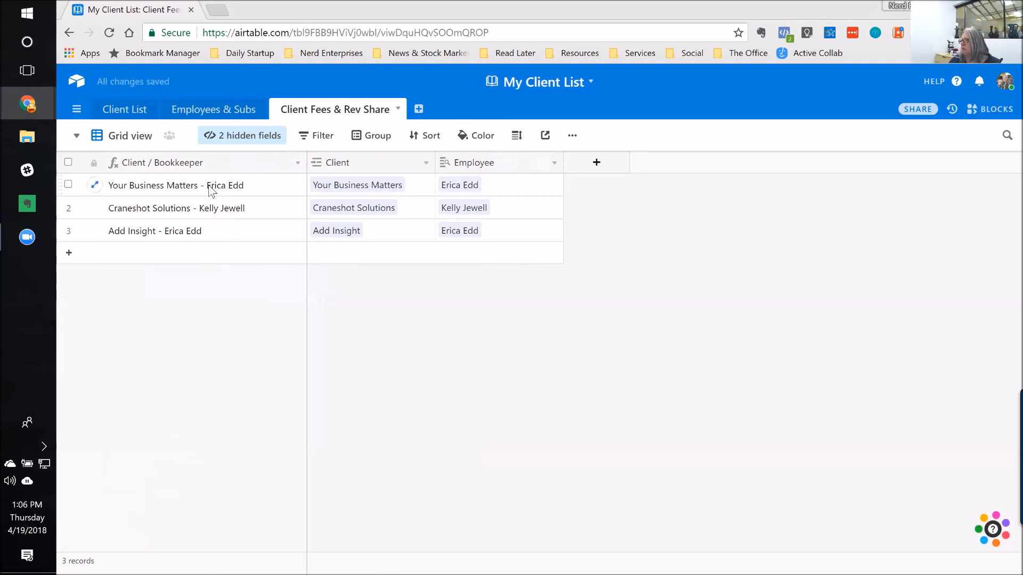
left_click(204, 166)
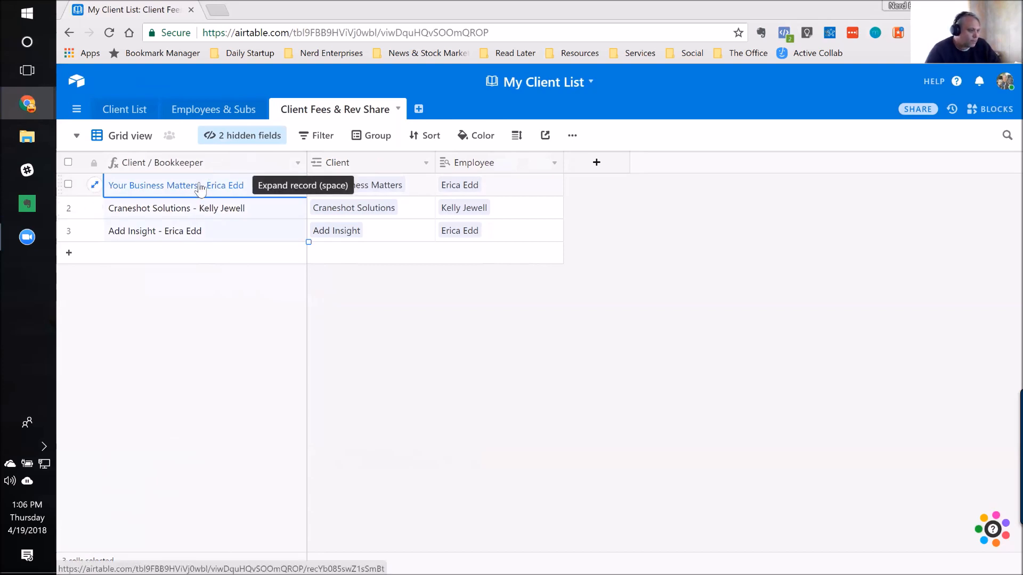
left_click(204, 196)
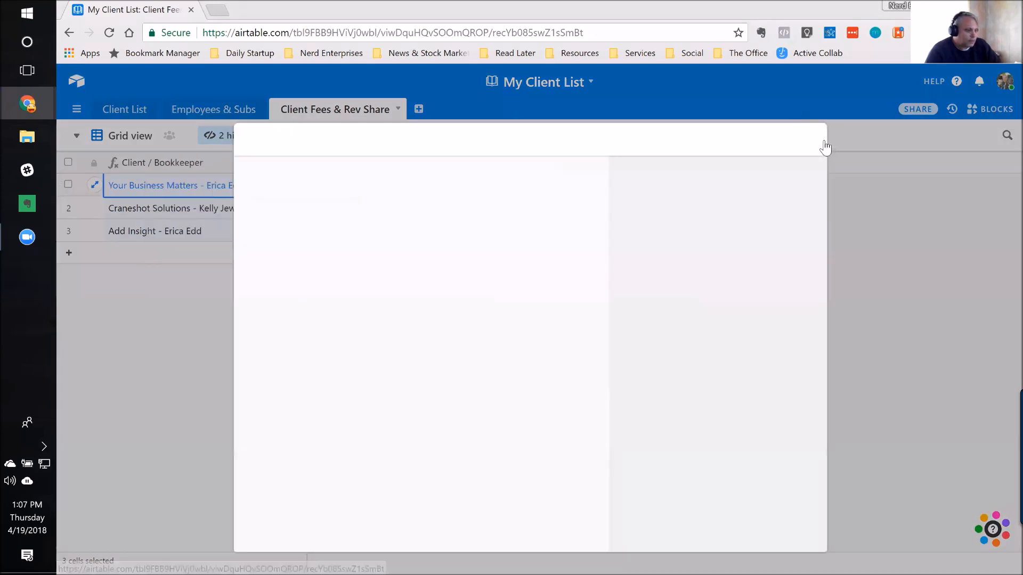
key("Escape")
left_click(417, 187)
left_click(557, 190)
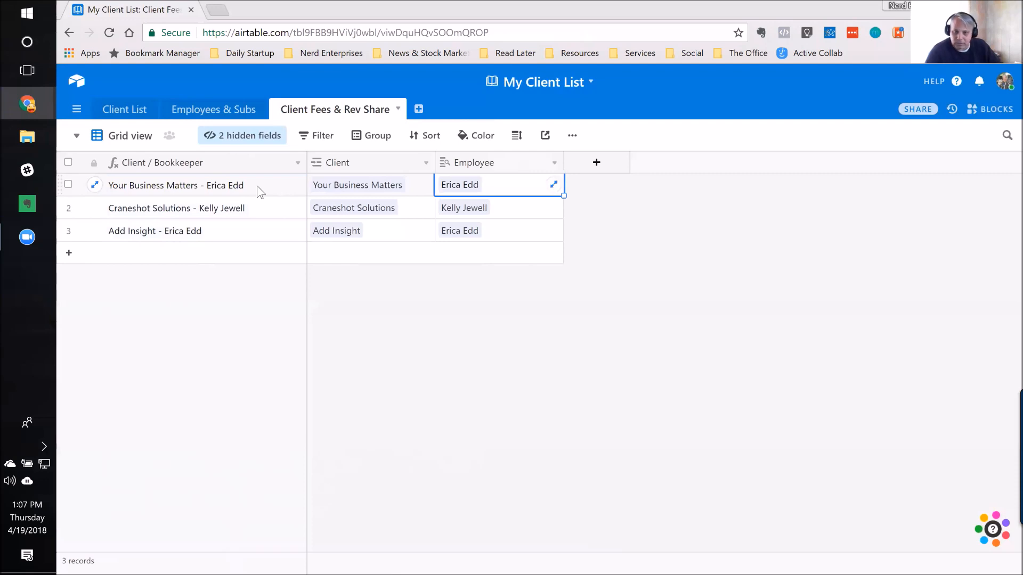
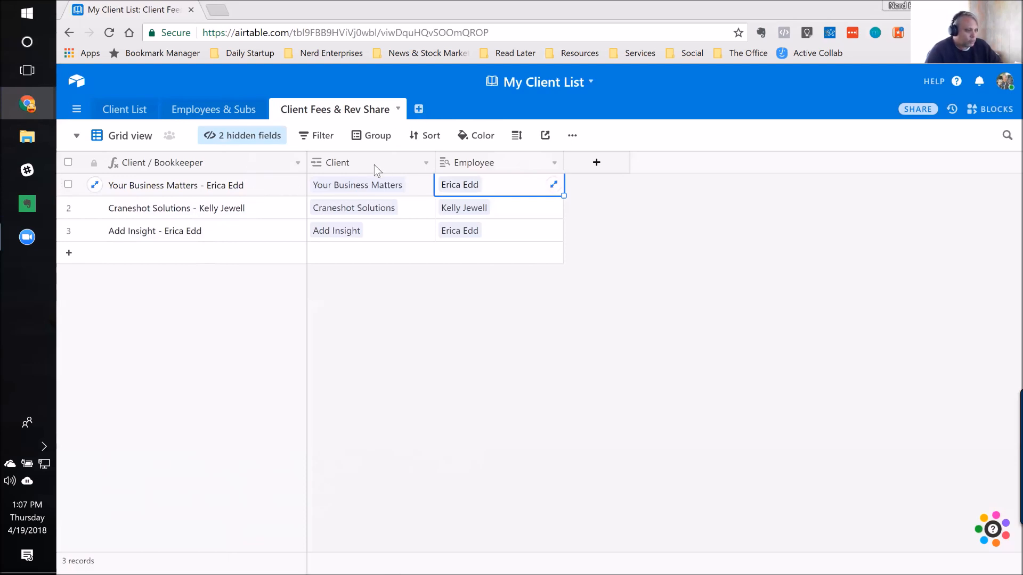
Step: Review the "Your Business Matters" record in the Client List table and return to the Client Fees & Rev Share table
left_click(352, 163)
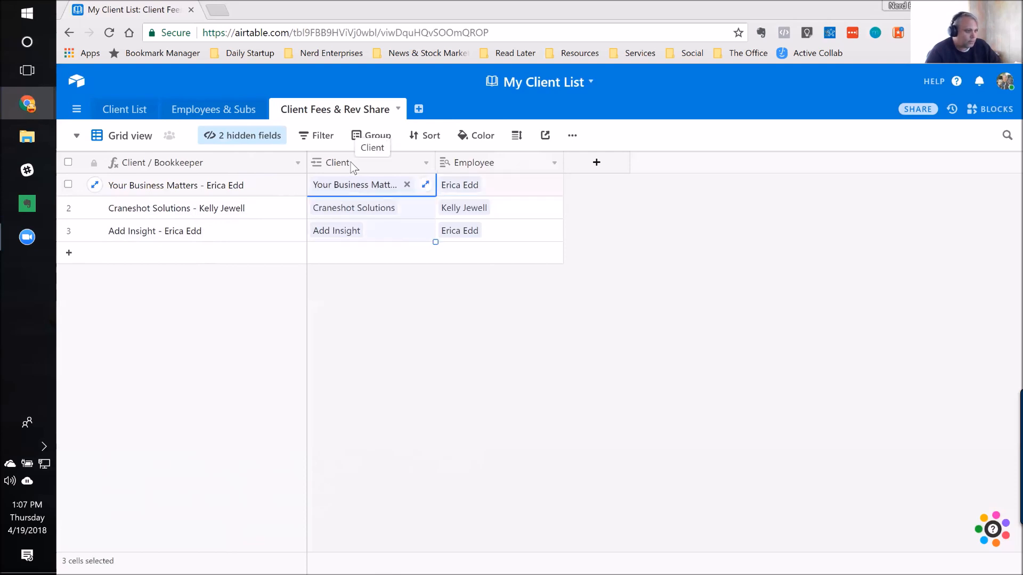
left_click(131, 111)
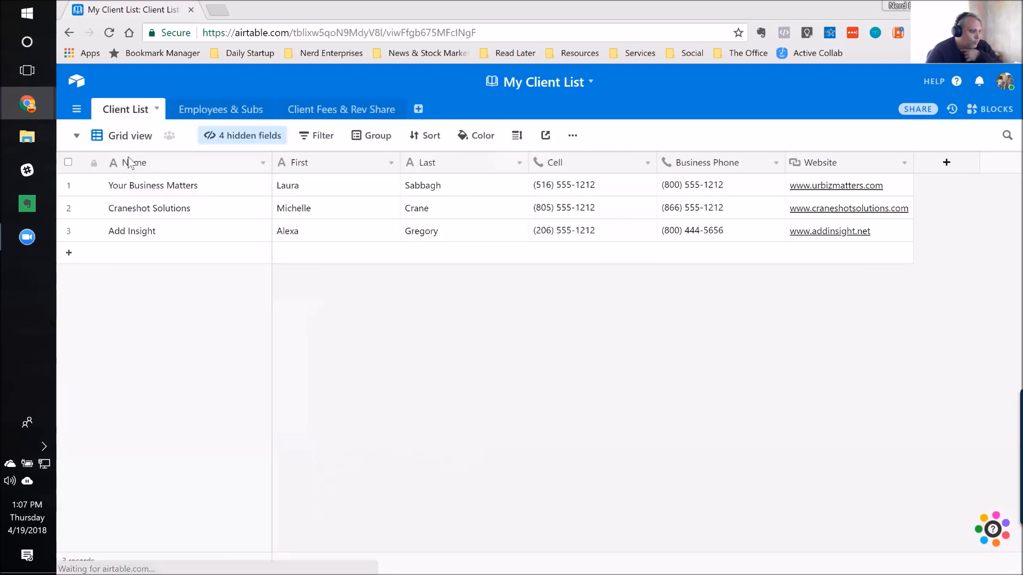
left_click(153, 189)
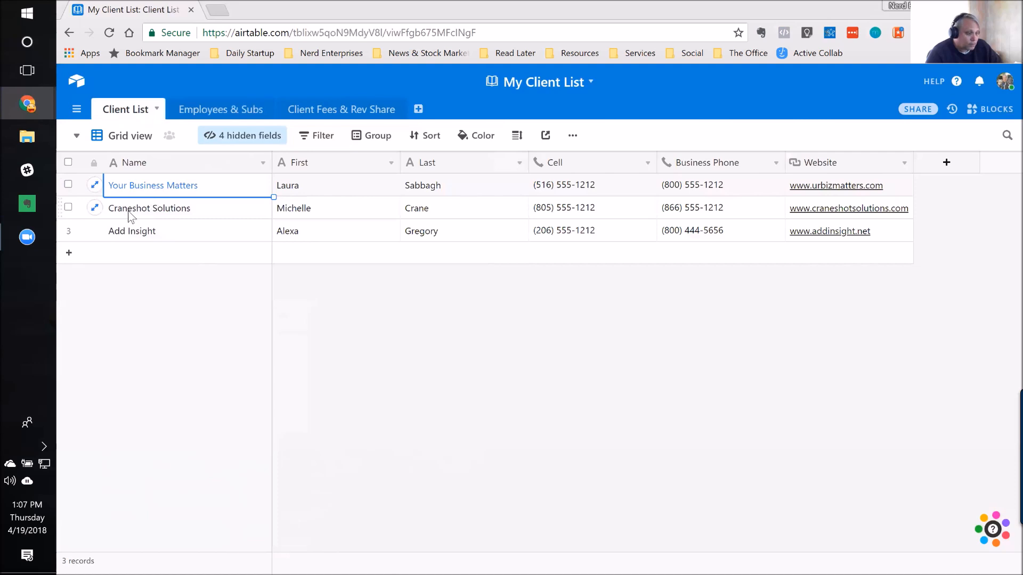
left_click(157, 186)
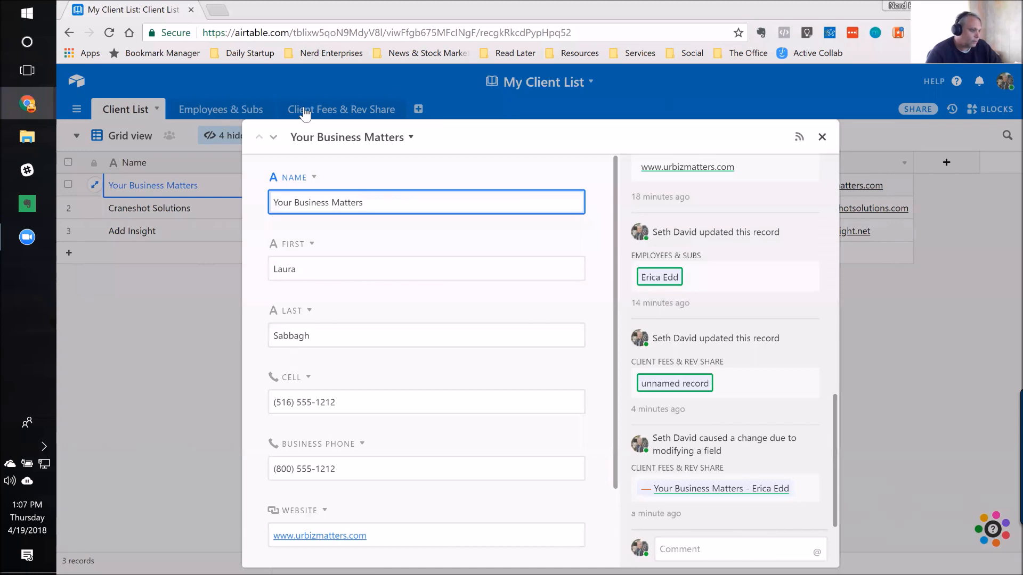
left_click(304, 114)
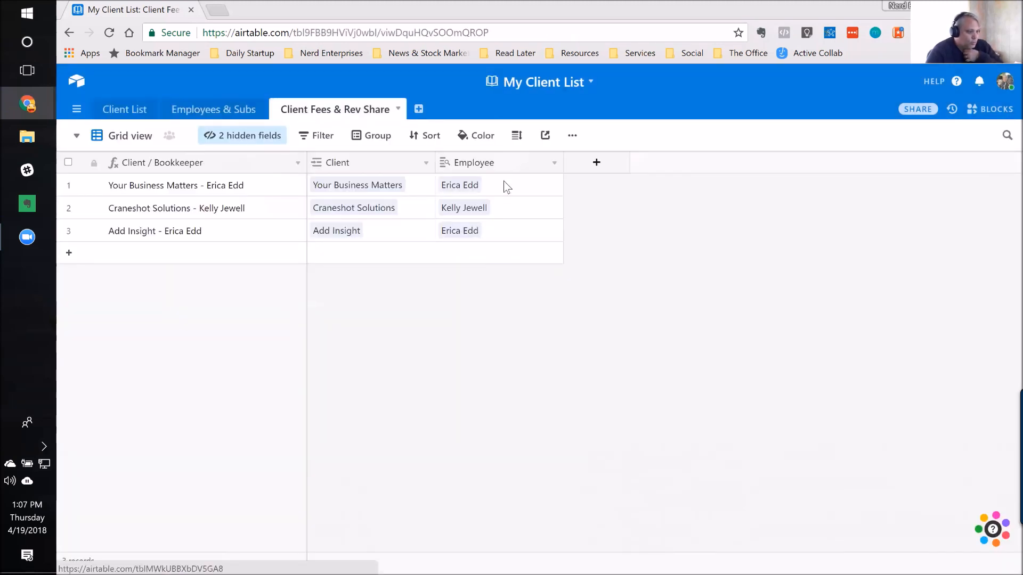
left_click(496, 178)
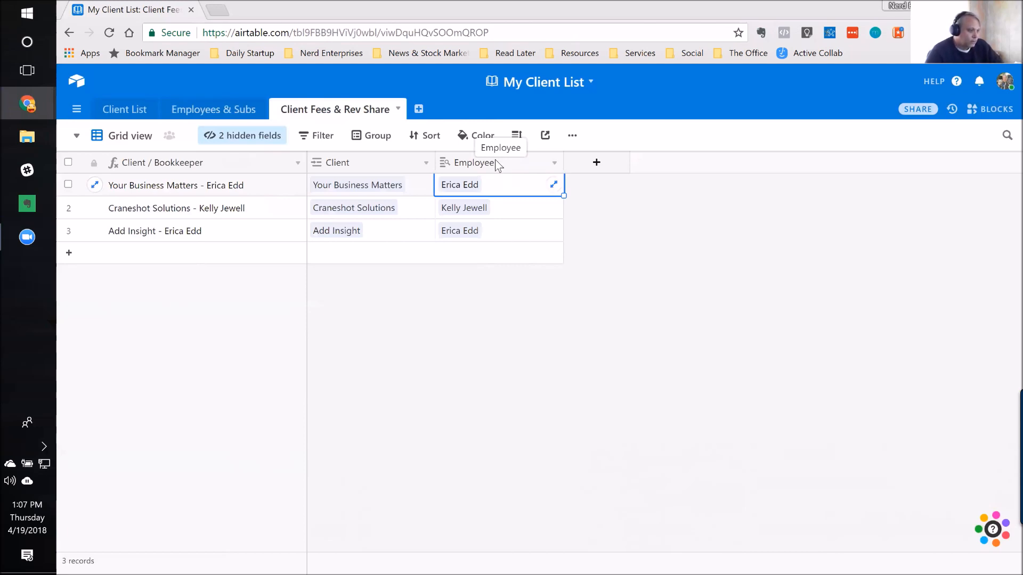
Step: Add a new single line text field after Employee in the Client Fees & Rev Share table, leaving its default settings
left_click(597, 162)
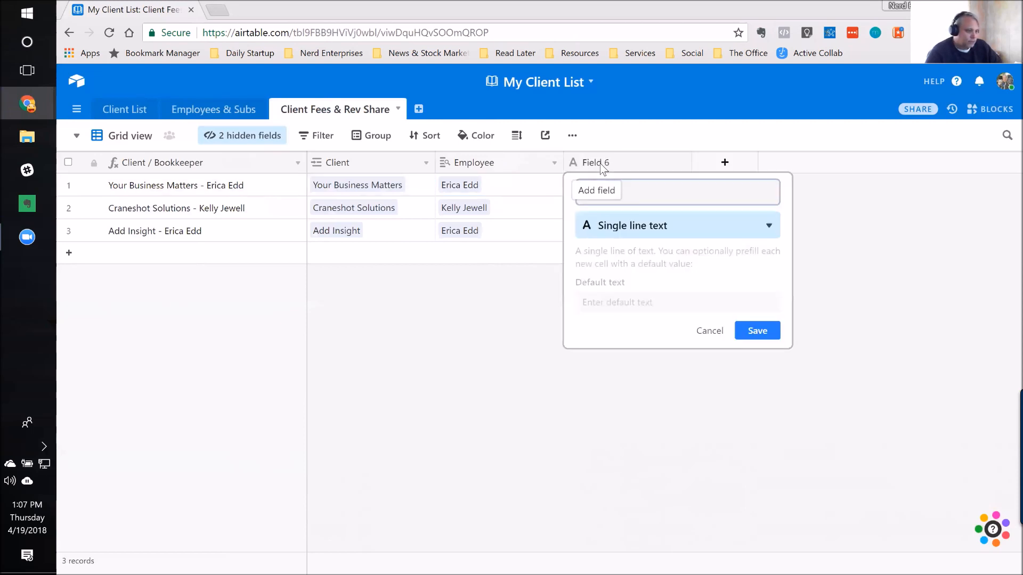
left_click(622, 192)
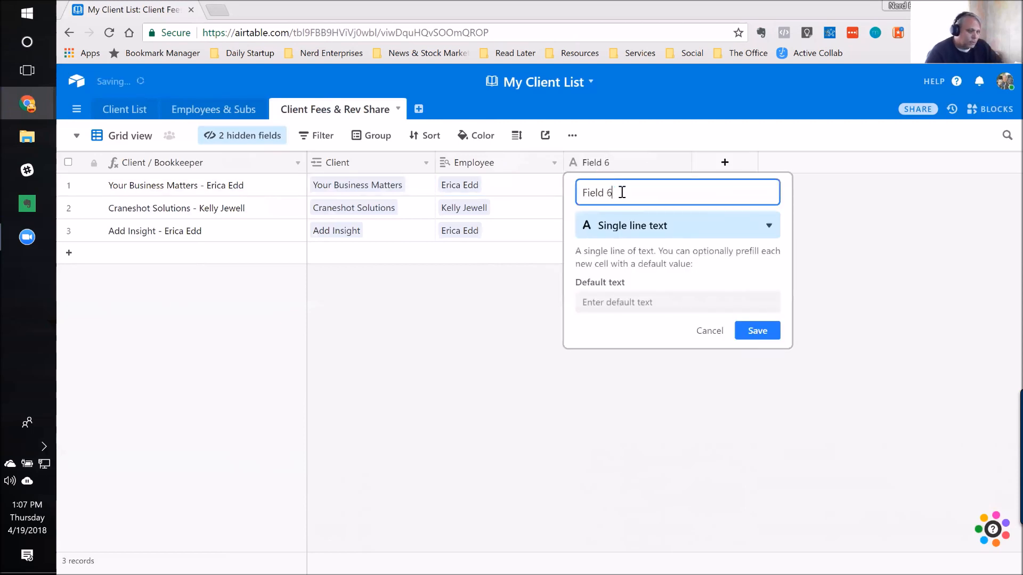
left_click(709, 331)
Step: Add a Currency field named "Monthly Fee" after Website in the Client List table
left_click(130, 110)
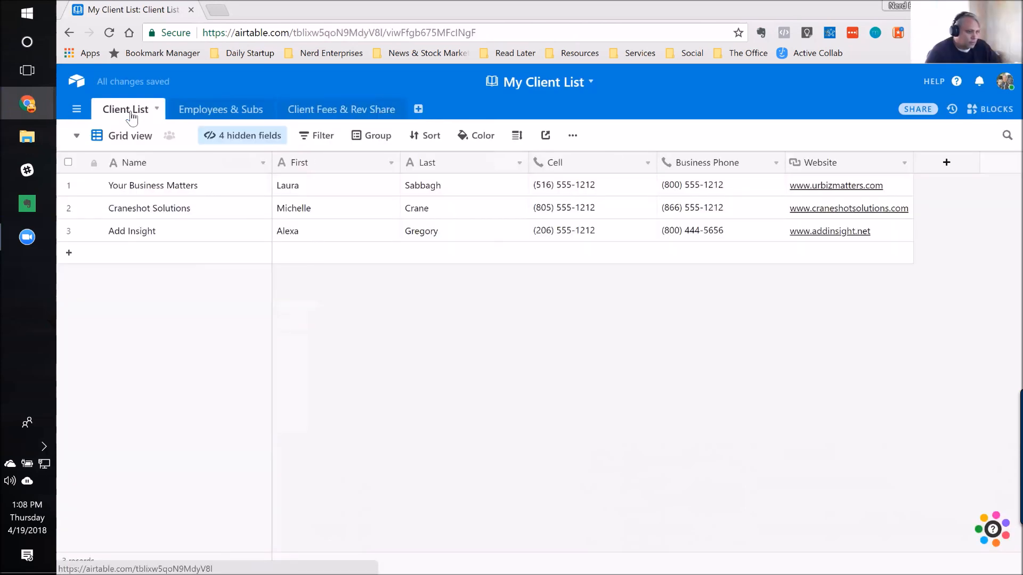
left_click(947, 165)
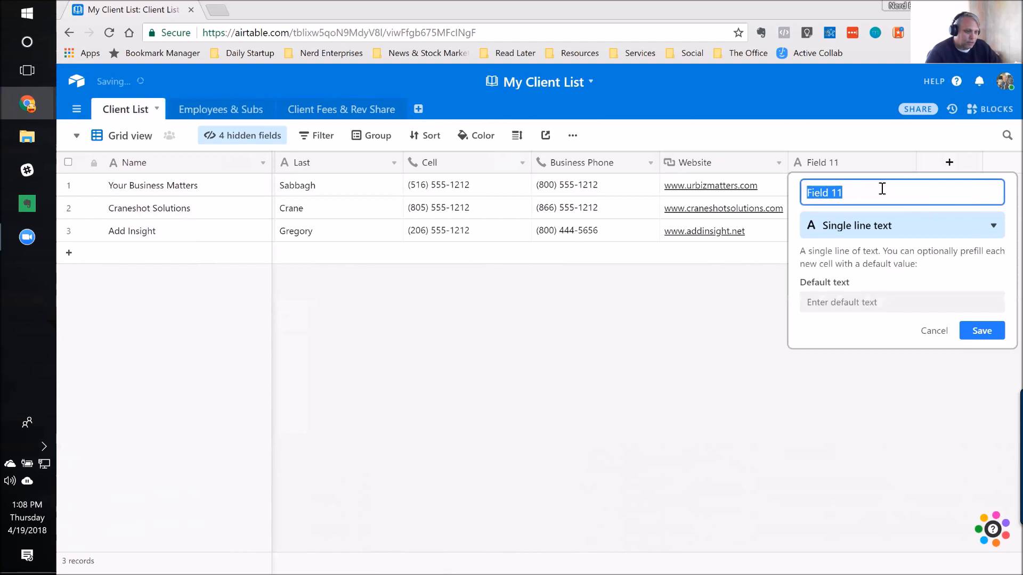
type("Monthly")
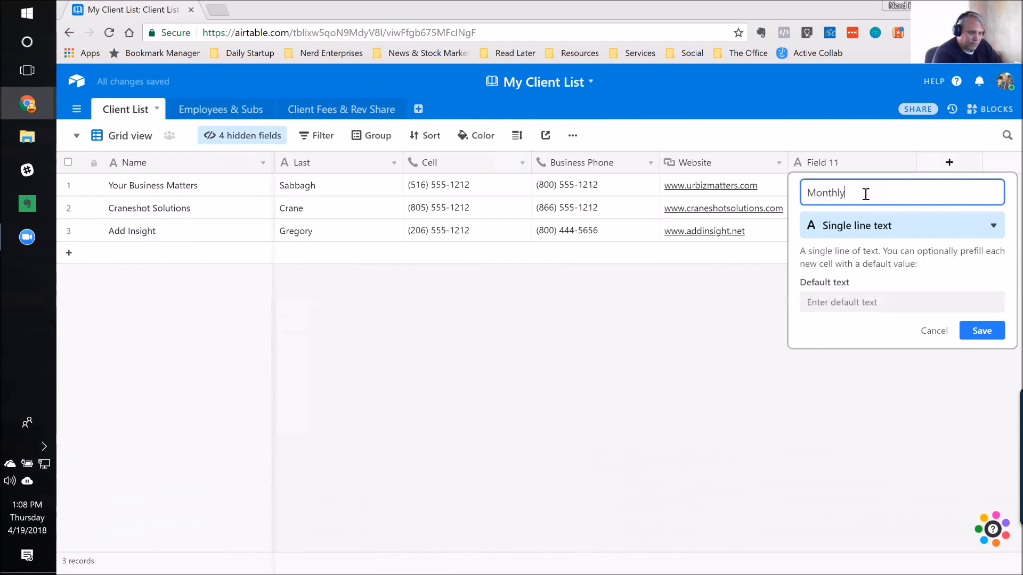
type(" Fee")
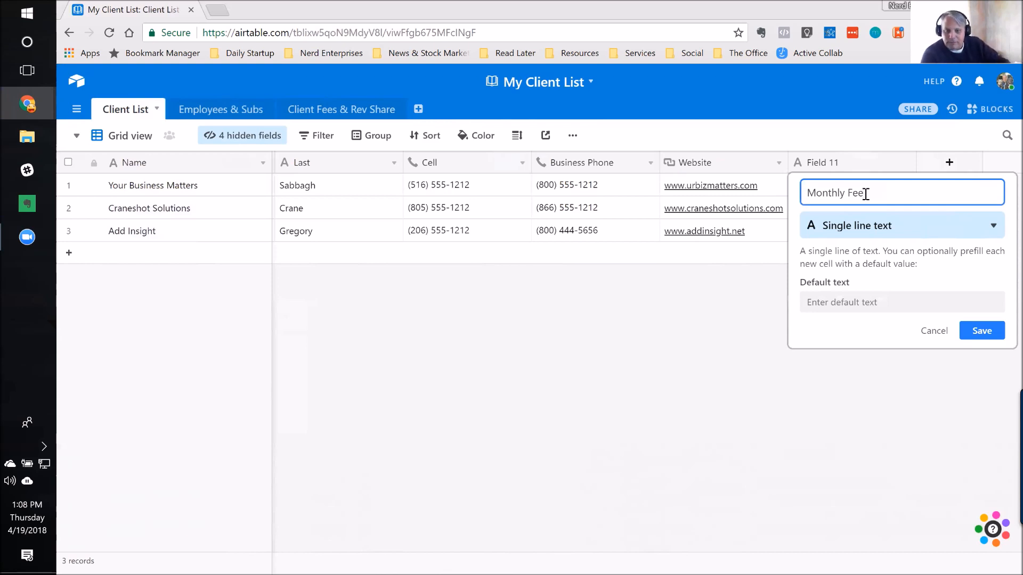
left_click(865, 228)
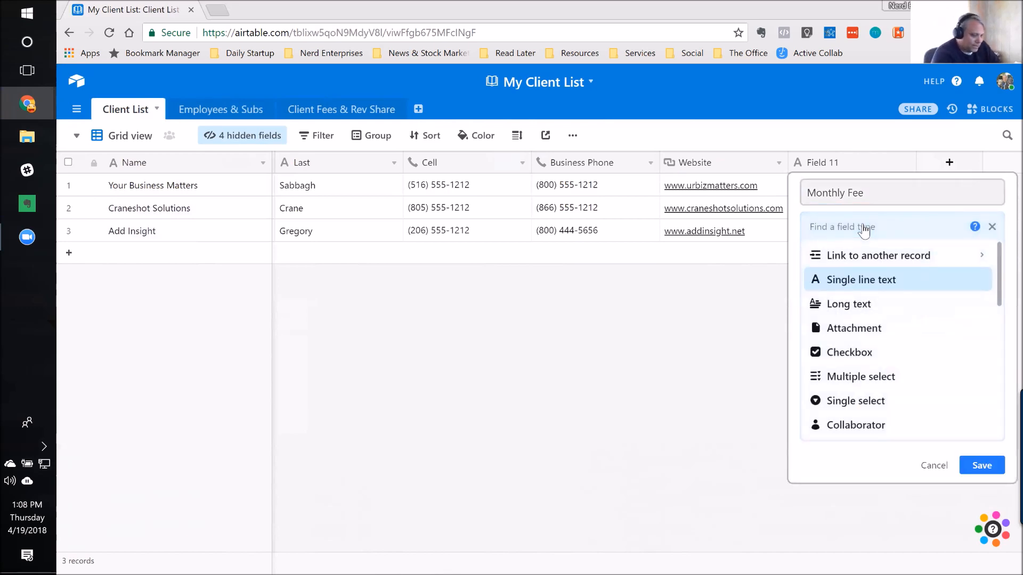
type("curr")
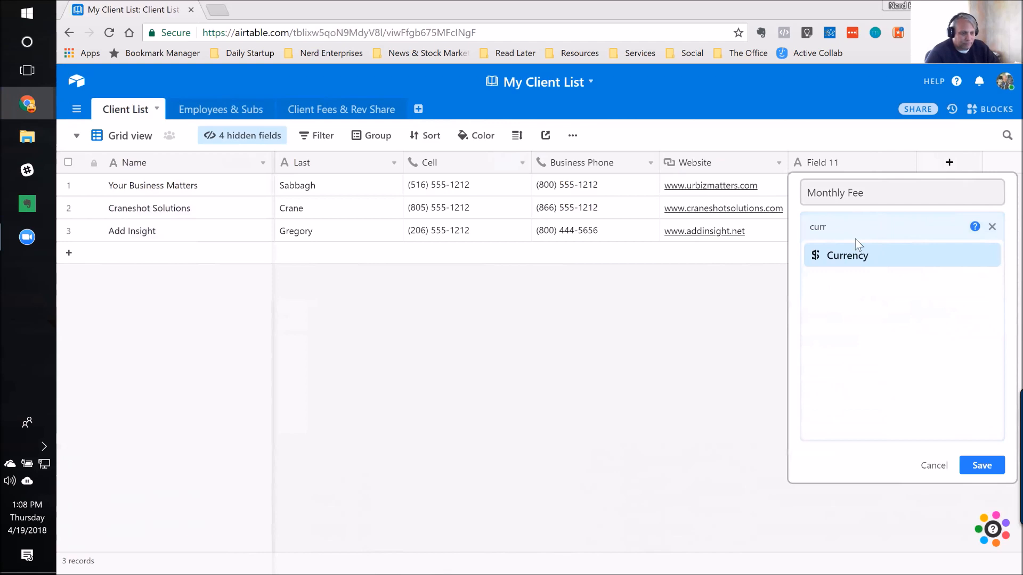
left_click(852, 256)
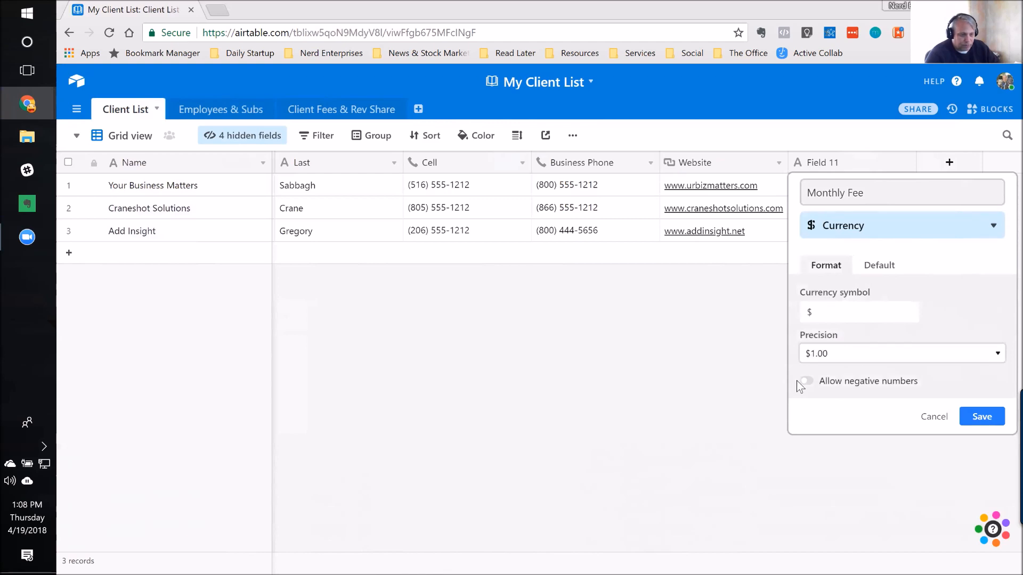
left_click(892, 268)
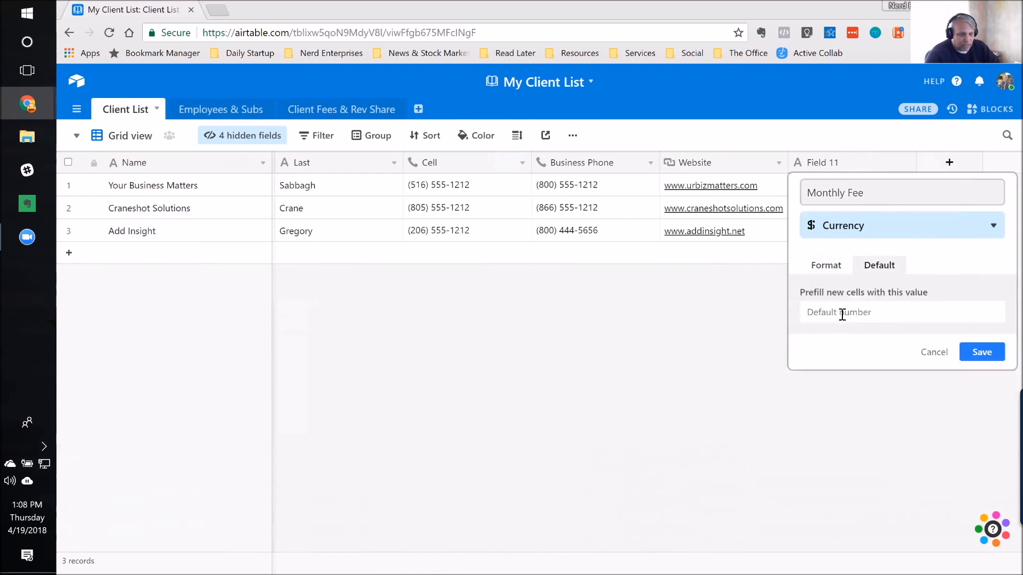
left_click(828, 266)
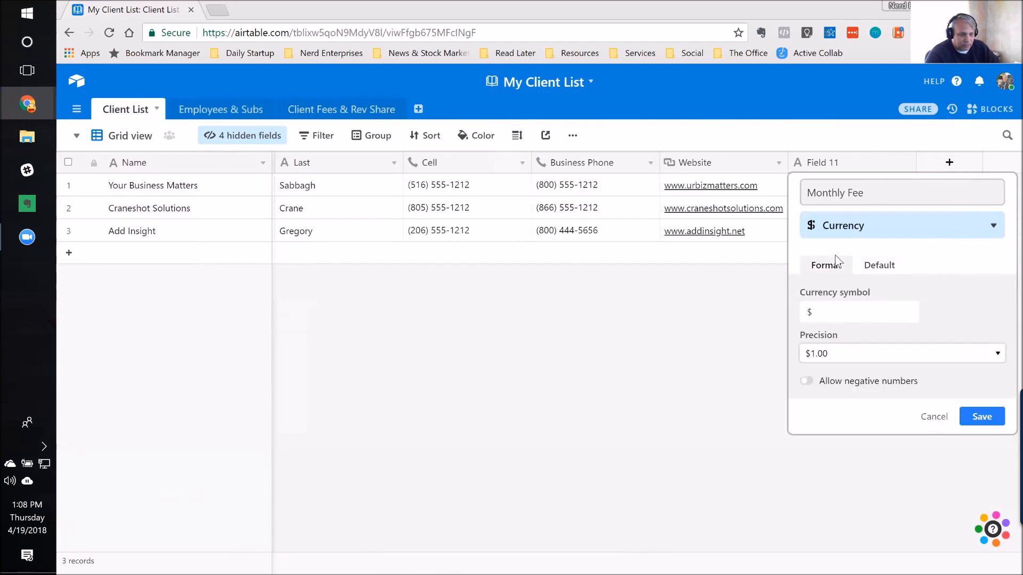
left_click(983, 416)
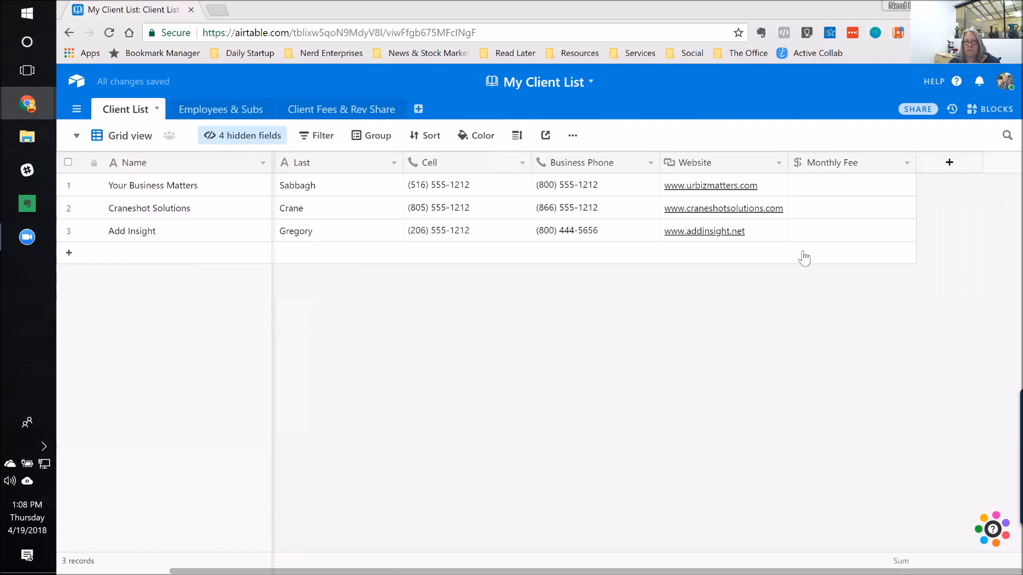
Step: Enter monthly fees of 1000 for Your Business Matters, 500 for Craneshot Solutions and 750 for Add Insight
left_click(809, 193)
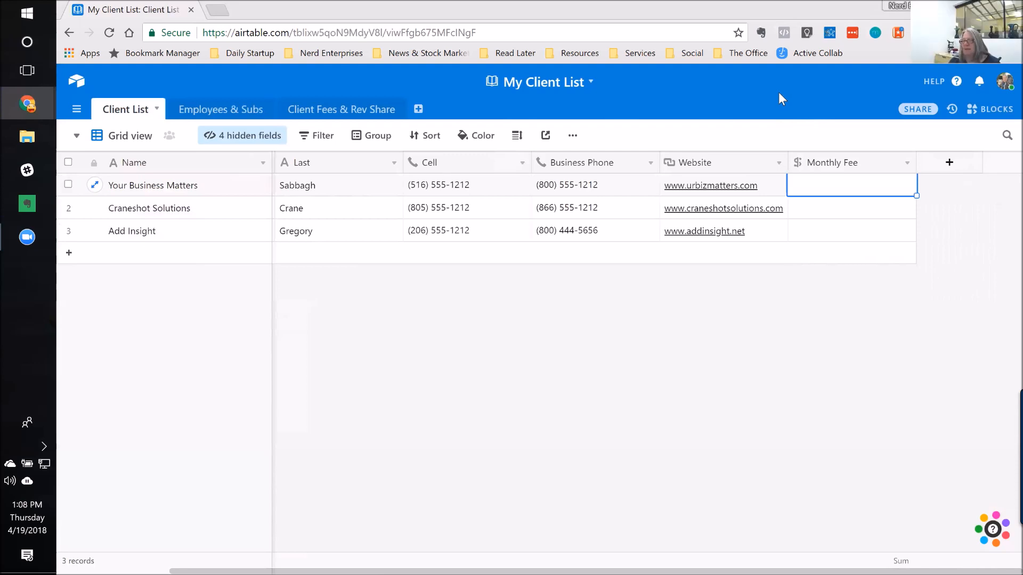
type("1000")
key("Return")
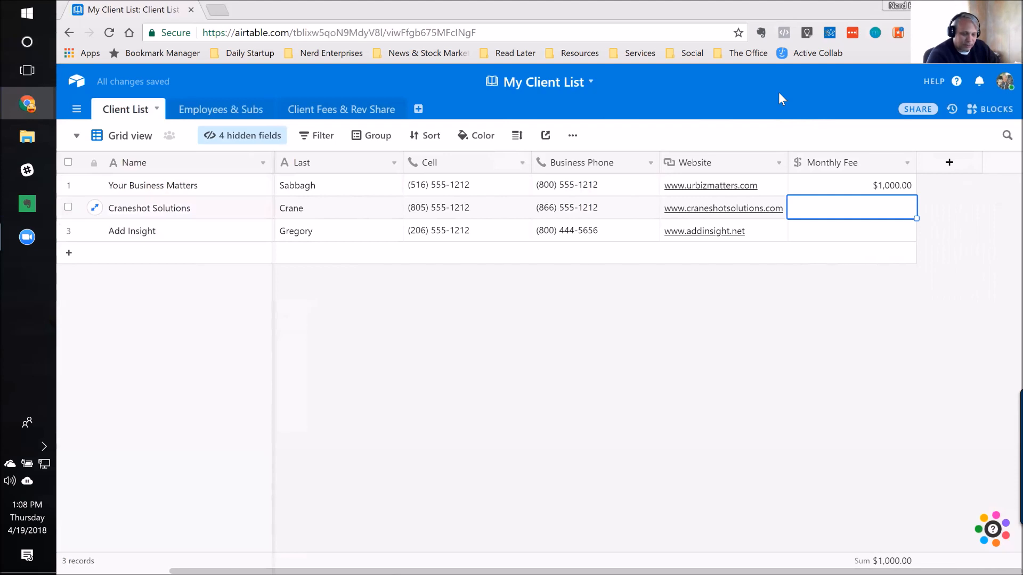
type("500")
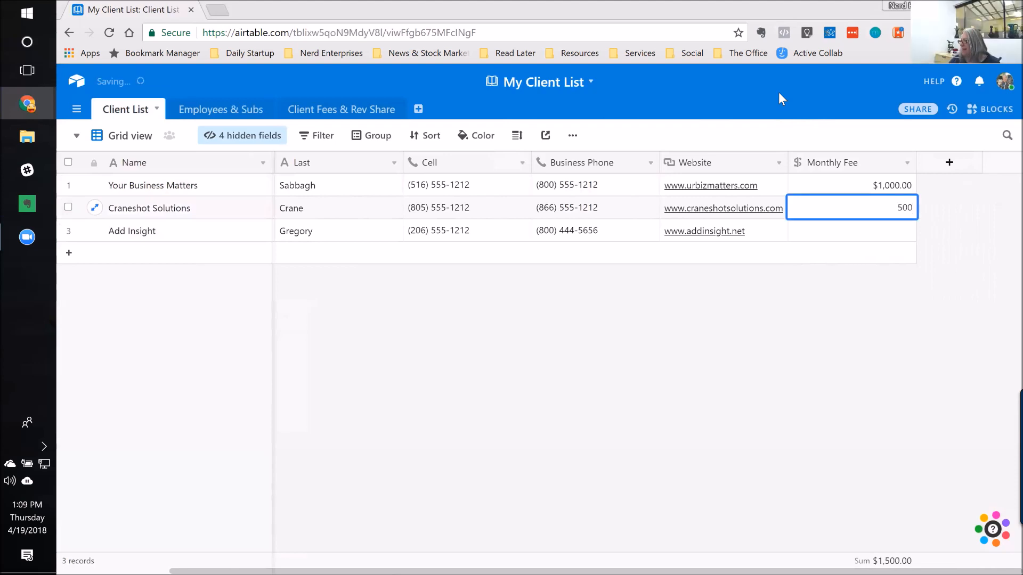
key("Return")
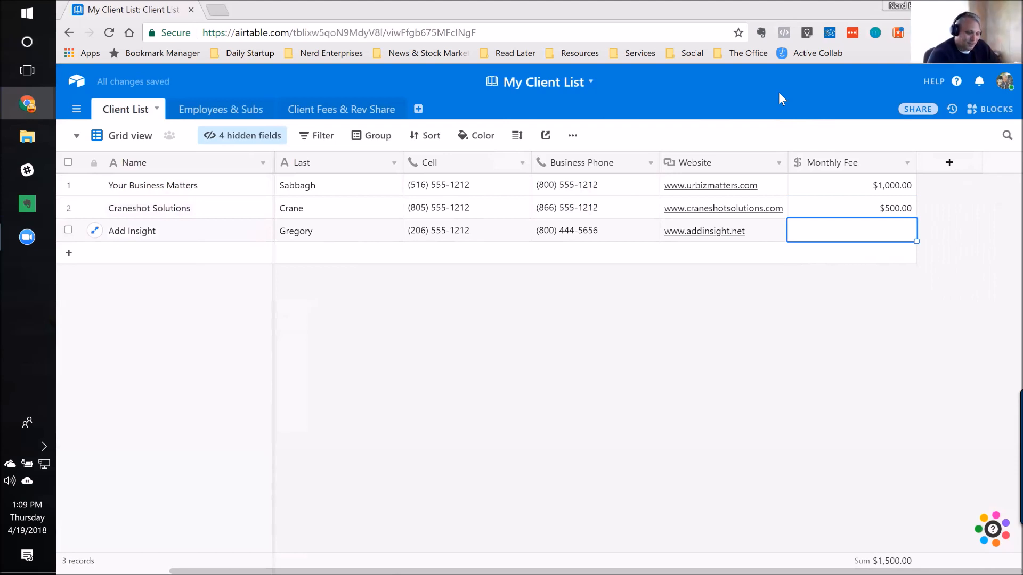
type("750")
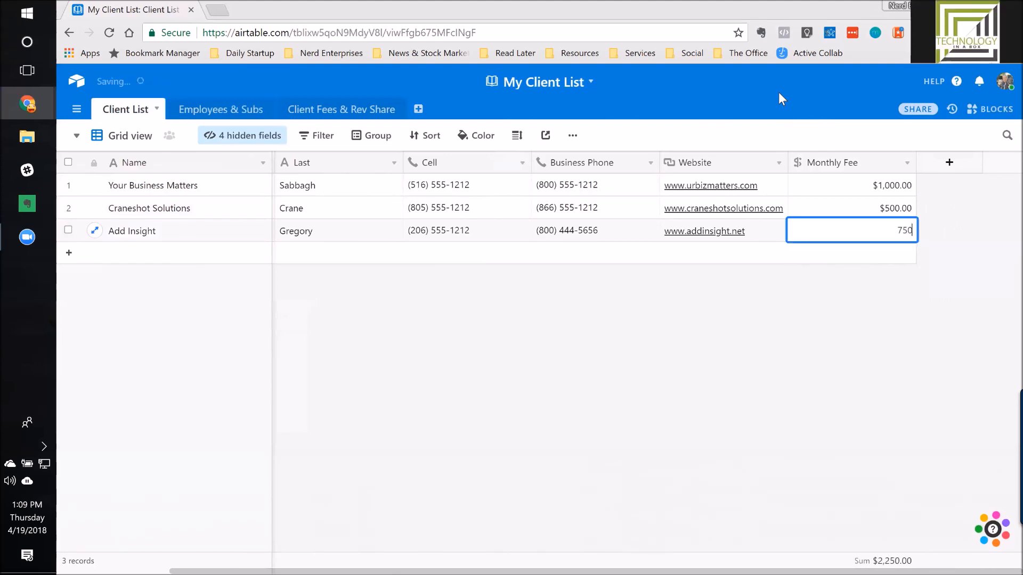
key("Return")
key("Up")
key("Left")
key("Down")
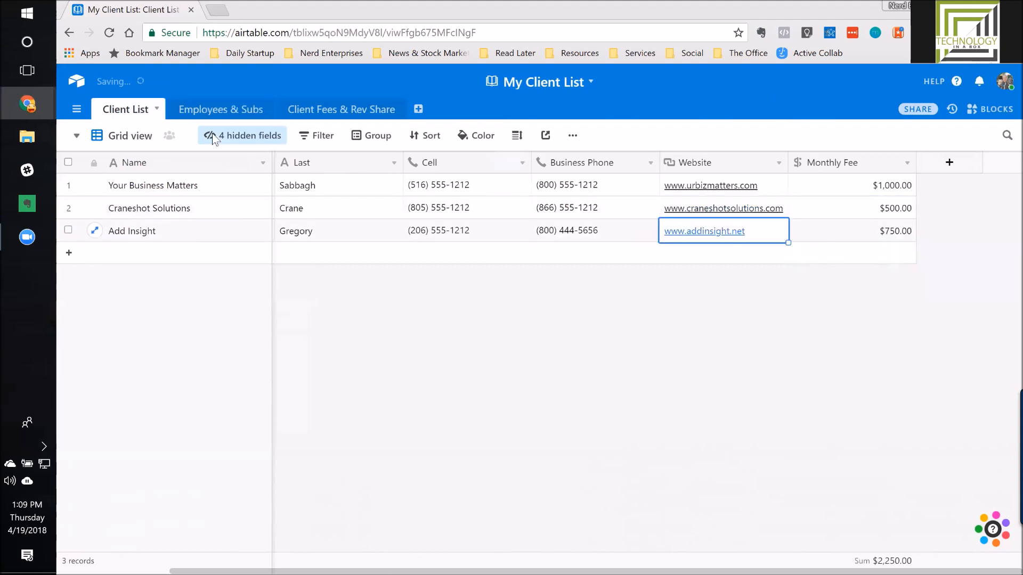
Step: In Client Fees & Rev Share, change the empty field after Employee to a Lookup type and name it "Monthly Client Fee"
left_click(334, 113)
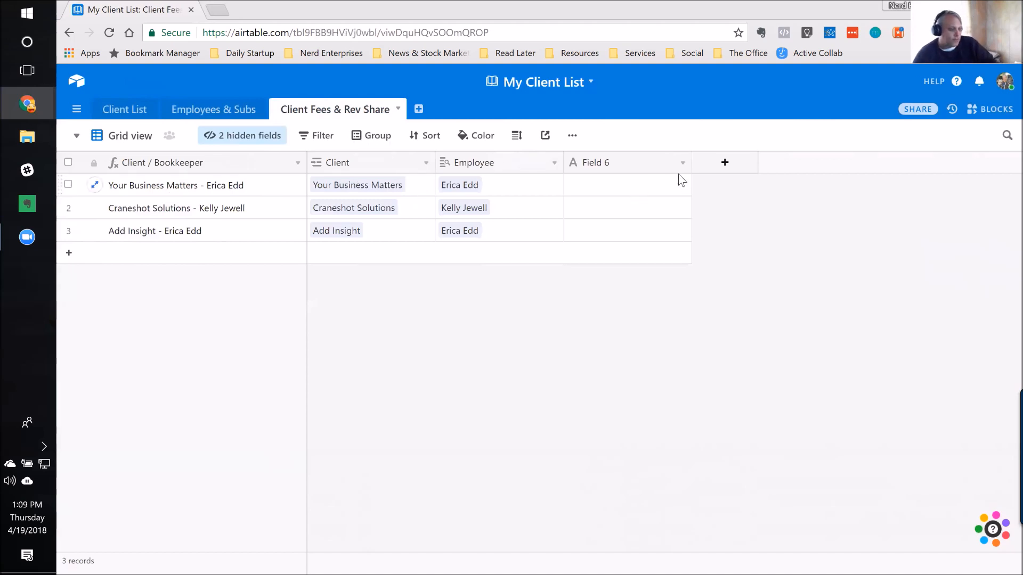
left_click(504, 191)
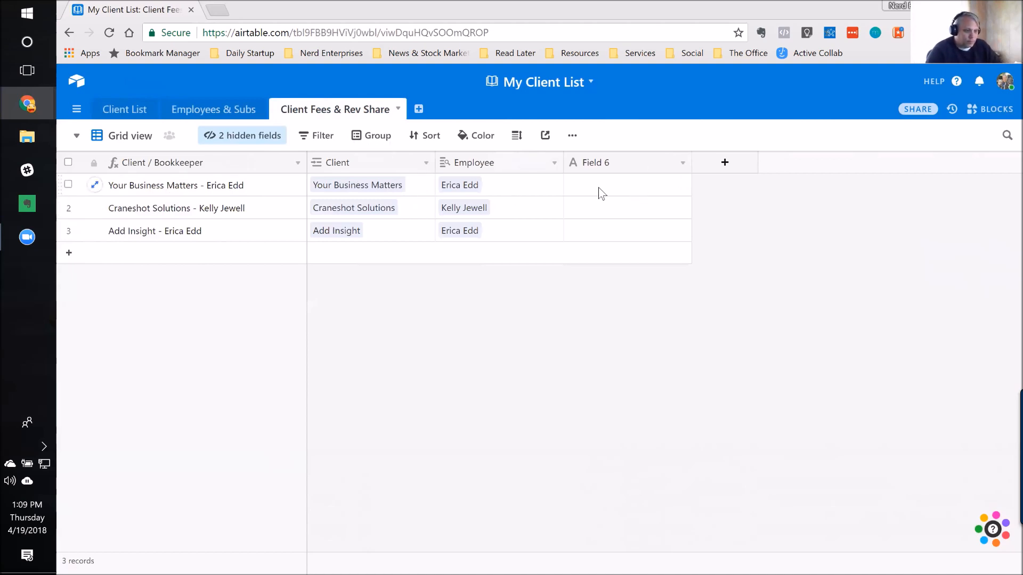
left_click(648, 189)
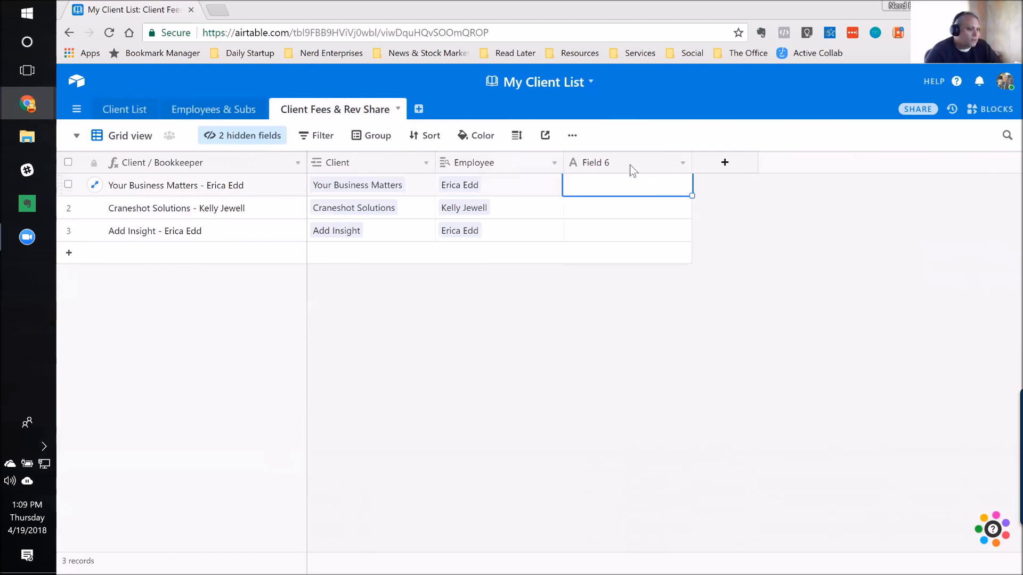
double_click(630, 167)
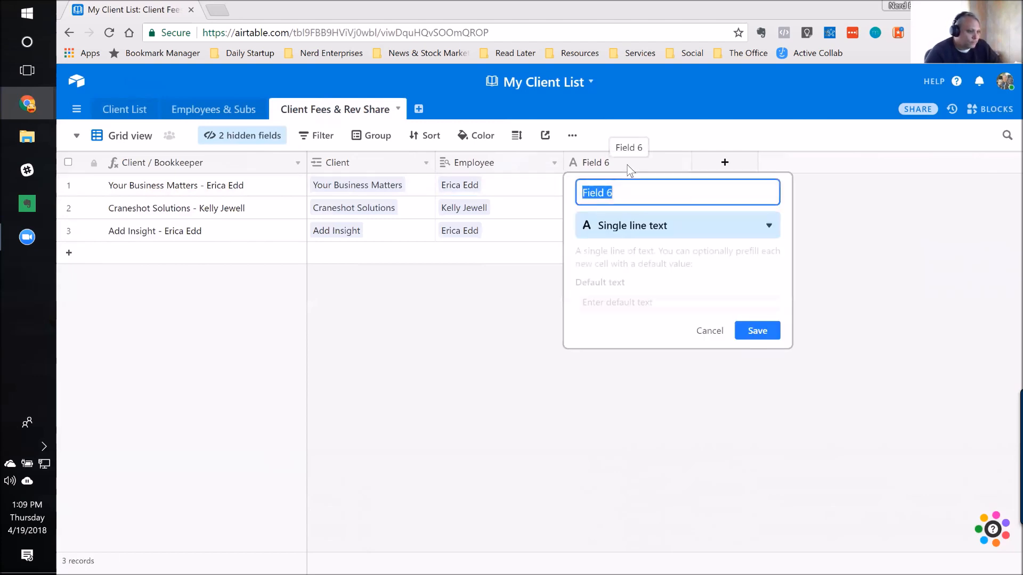
left_click(632, 226)
type("look")
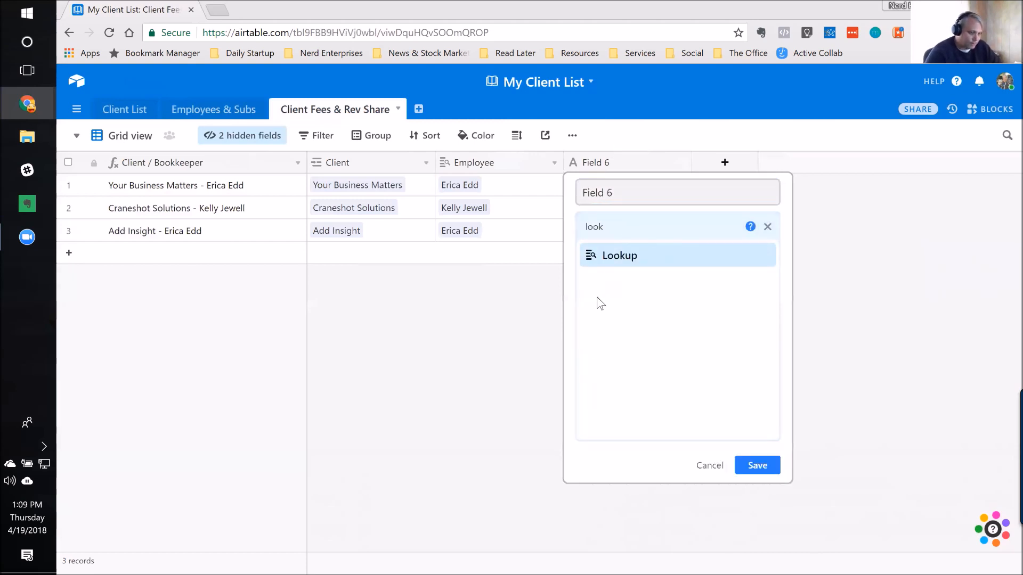
left_click(629, 269)
left_click(625, 189)
type("Monthly")
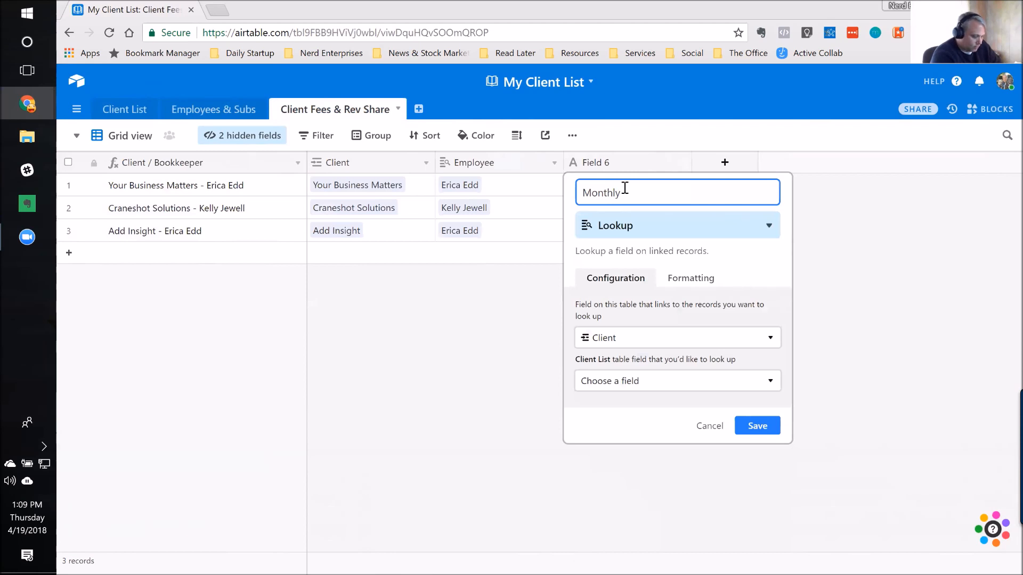
type(" Client Fee")
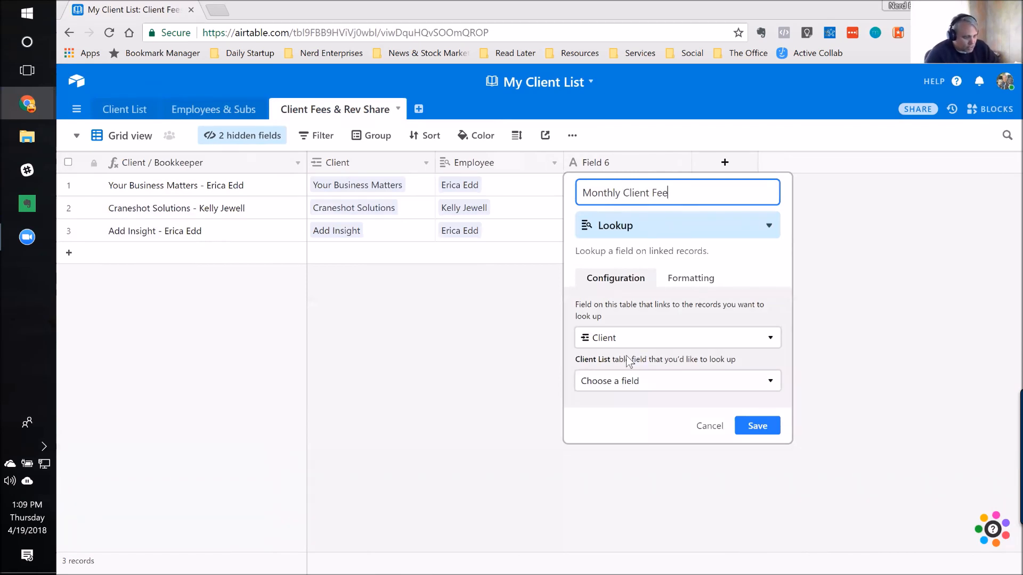
Step: Set the lookup to pull the Monthly Fee field from the Client List table and save the field
left_click(649, 383)
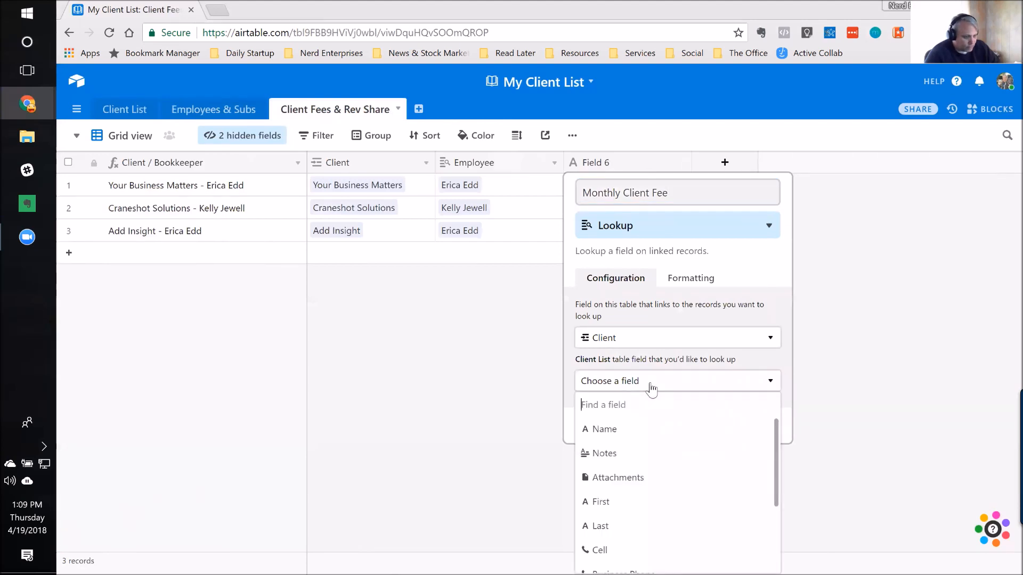
scroll(712, 477, "down", 1)
scroll(711, 477, "down", 2)
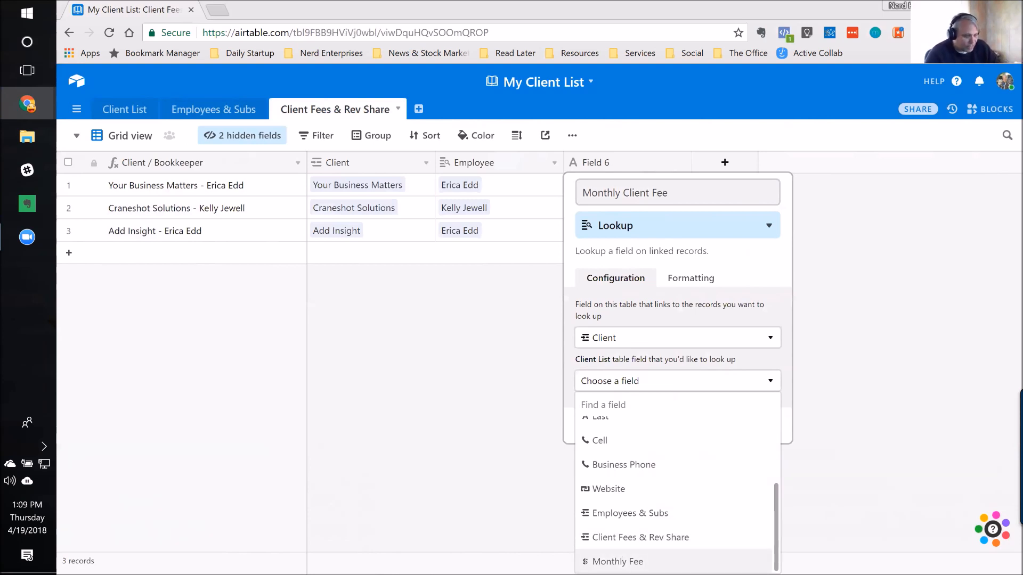
left_click(617, 561)
left_click(763, 426)
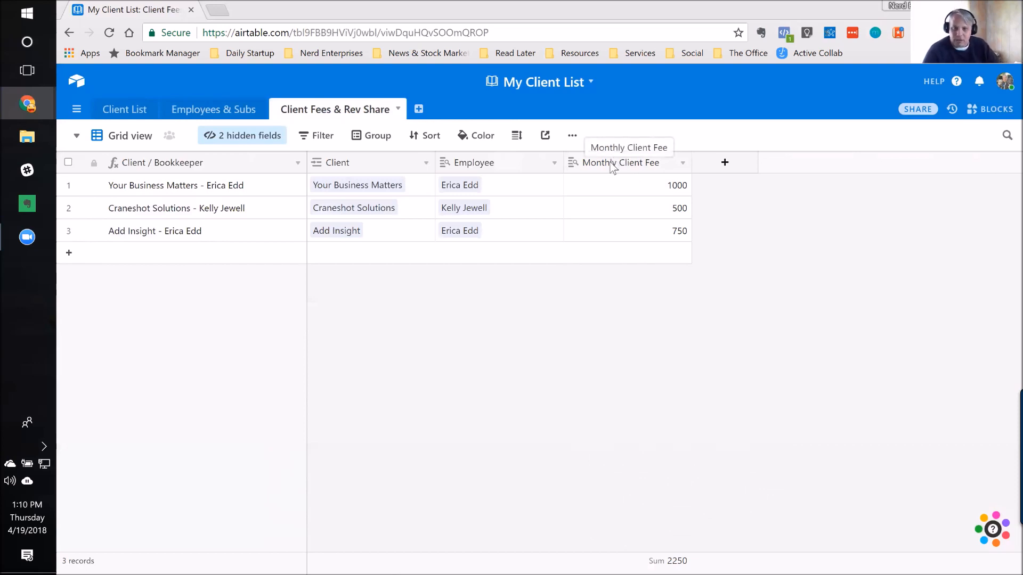
Step: Format the Monthly Client Fee lookup field as Currency ($5.00) and save it
double_click(613, 167)
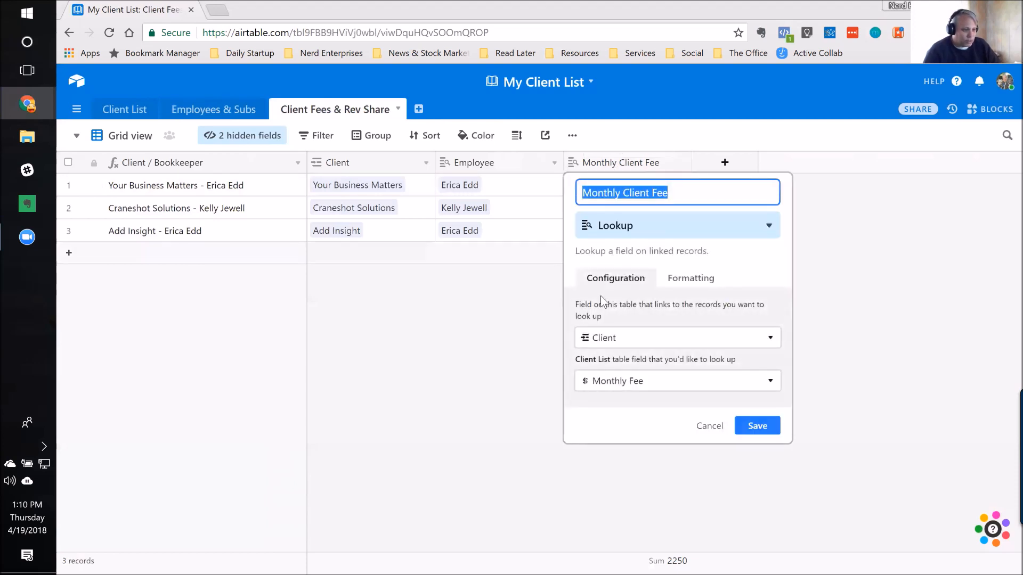
left_click(705, 281)
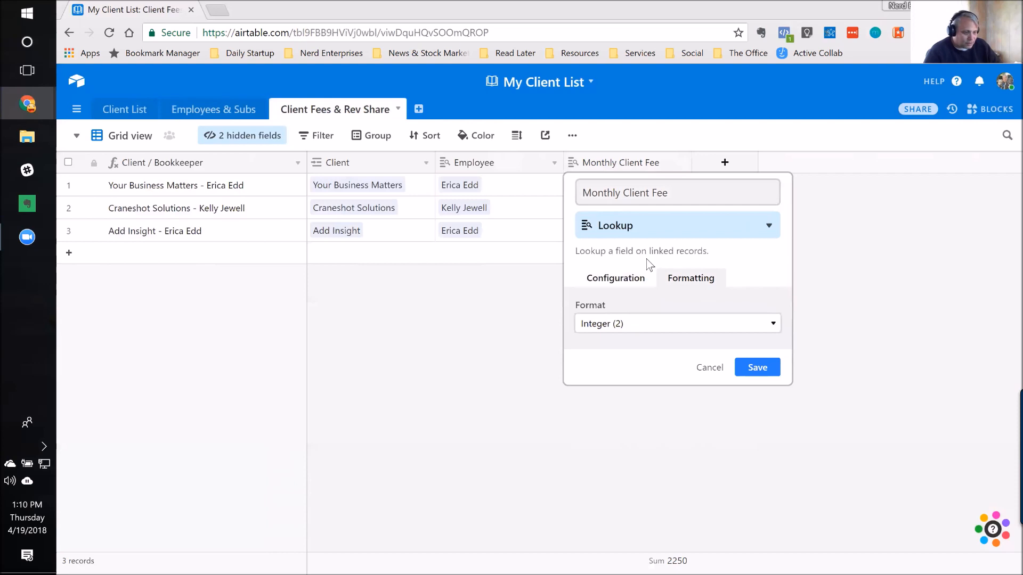
left_click(648, 327)
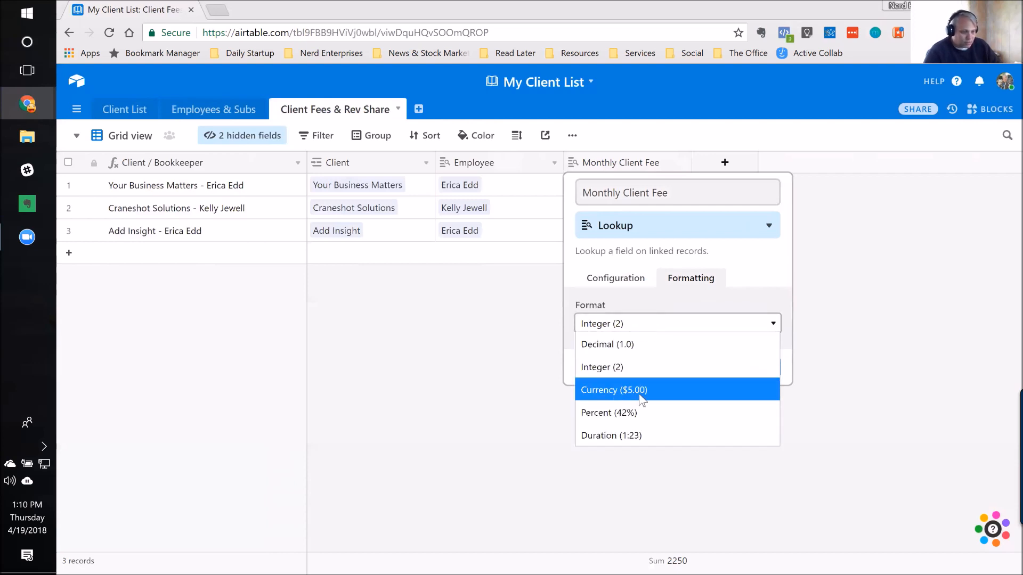
left_click(625, 389)
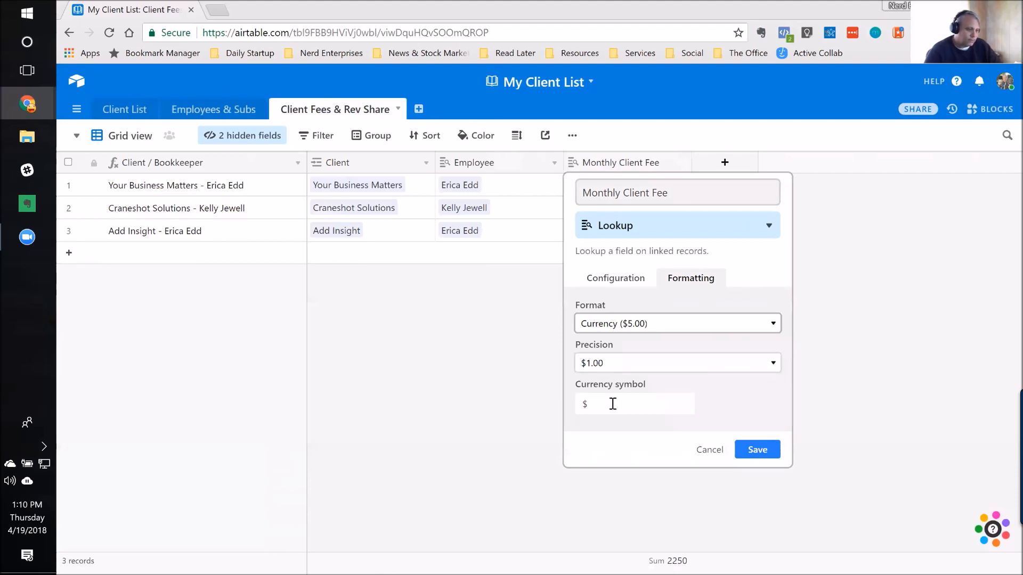
left_click(758, 452)
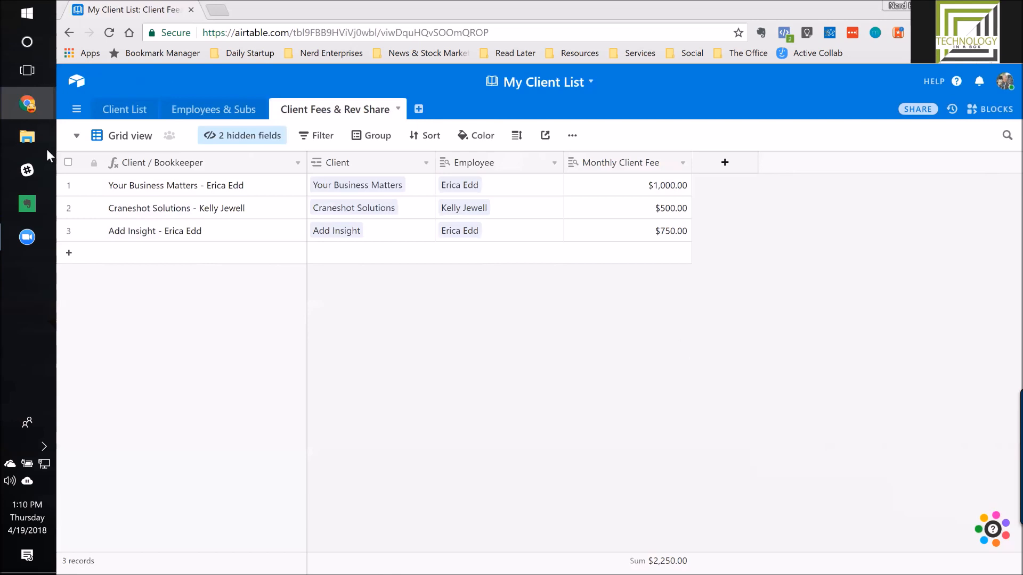
Step: In Client Fees & Rev Share, add a Currency field named "Revenue Share" after Monthly Client Fee
left_click(131, 110)
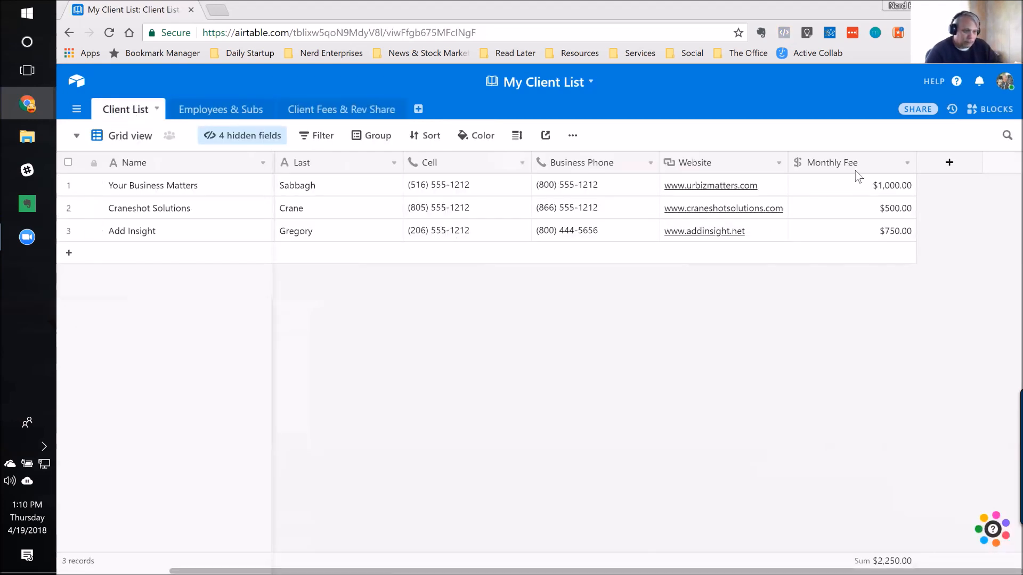
left_click(350, 115)
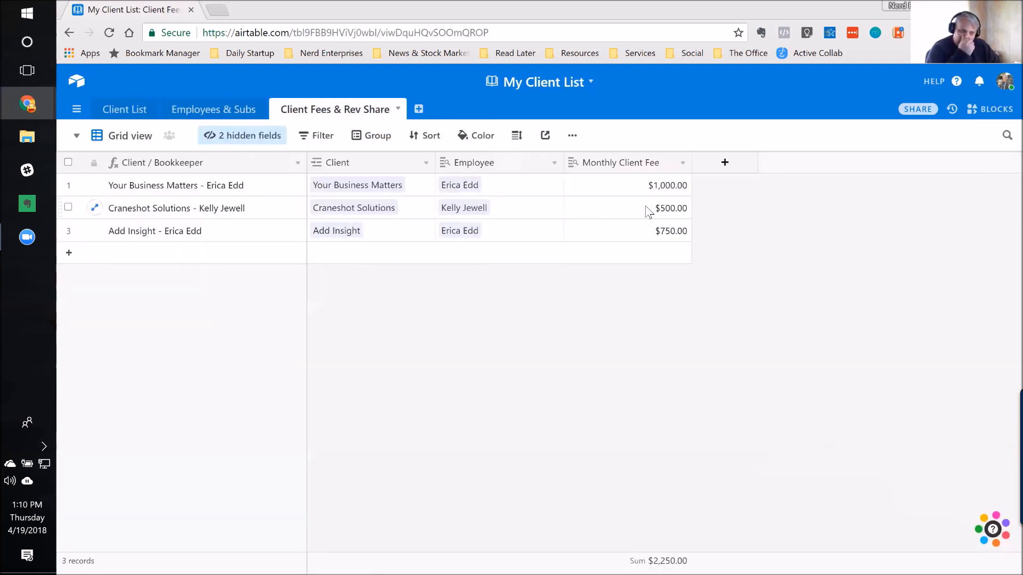
left_click(724, 163)
type("Revenue Share")
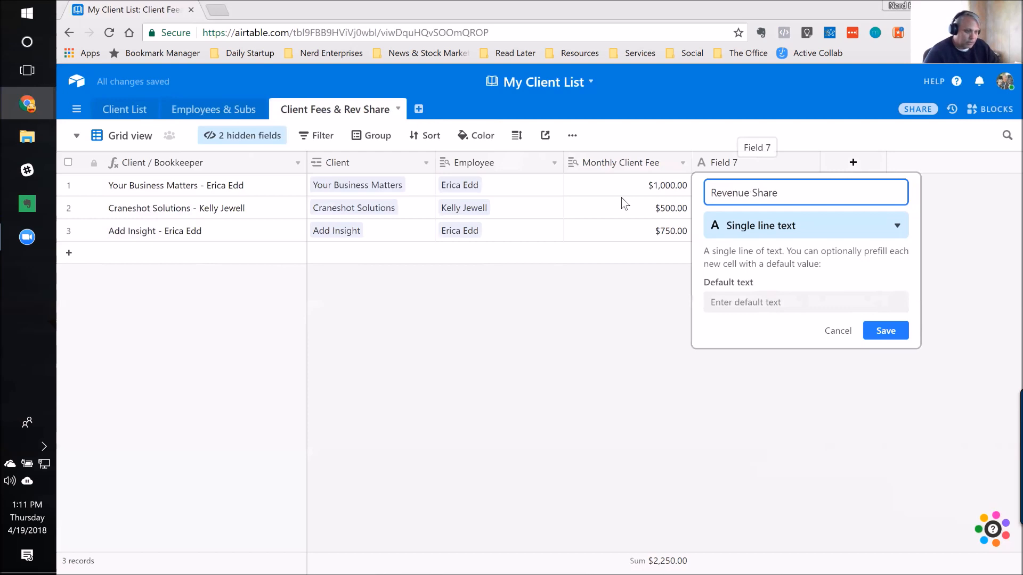
left_click(741, 224)
type("Curr")
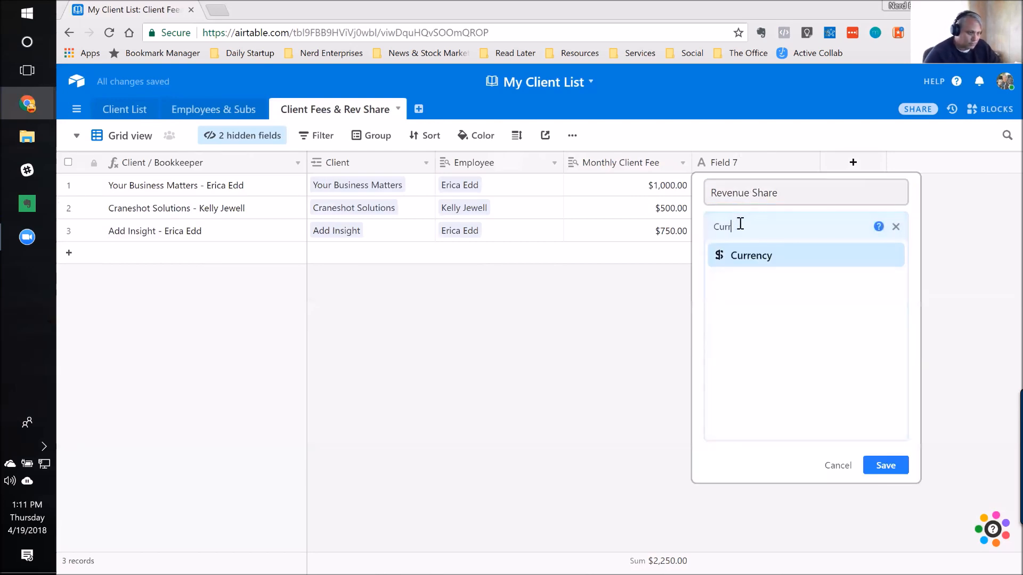
left_click(743, 258)
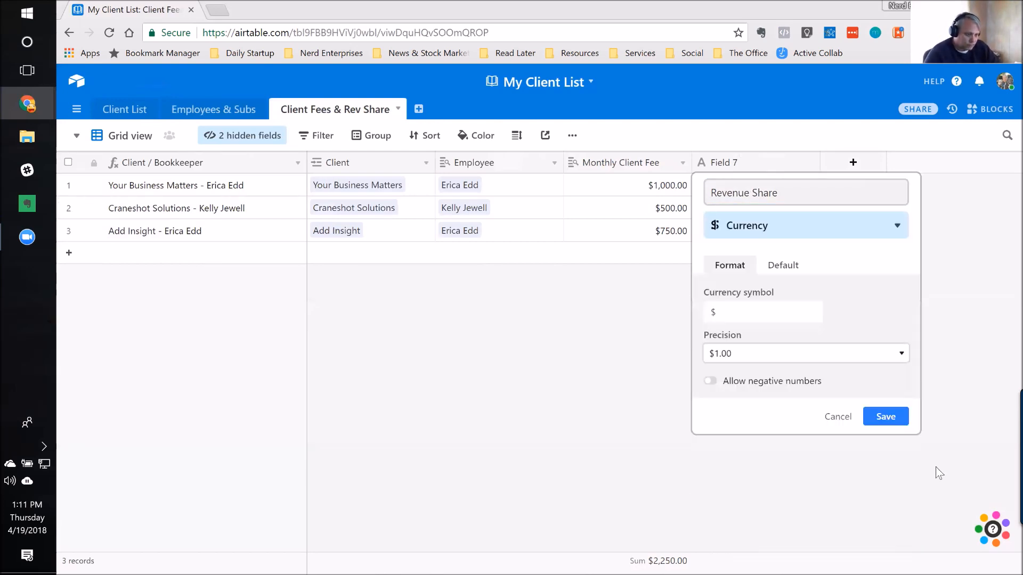
left_click(884, 421)
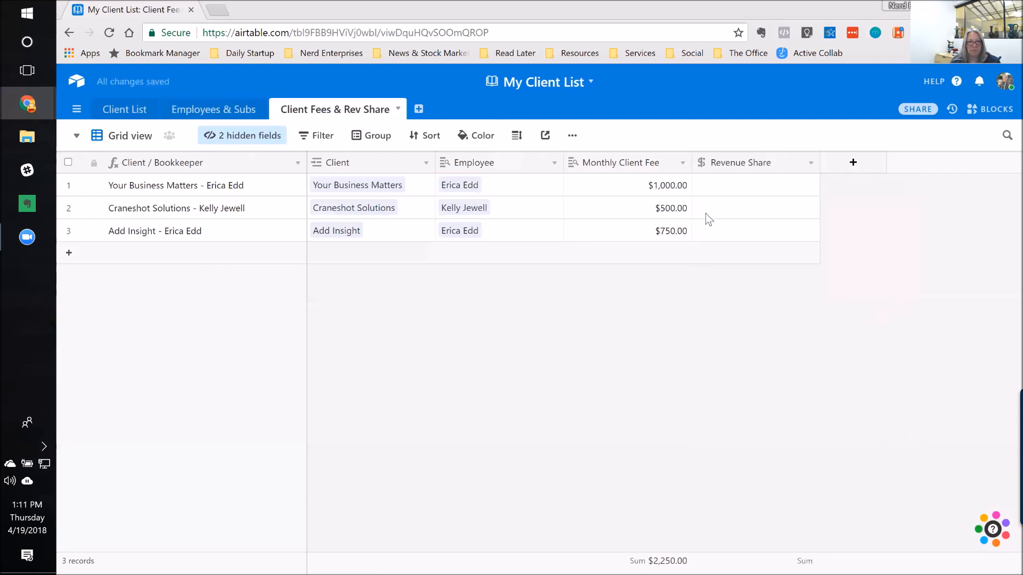
left_click(732, 192)
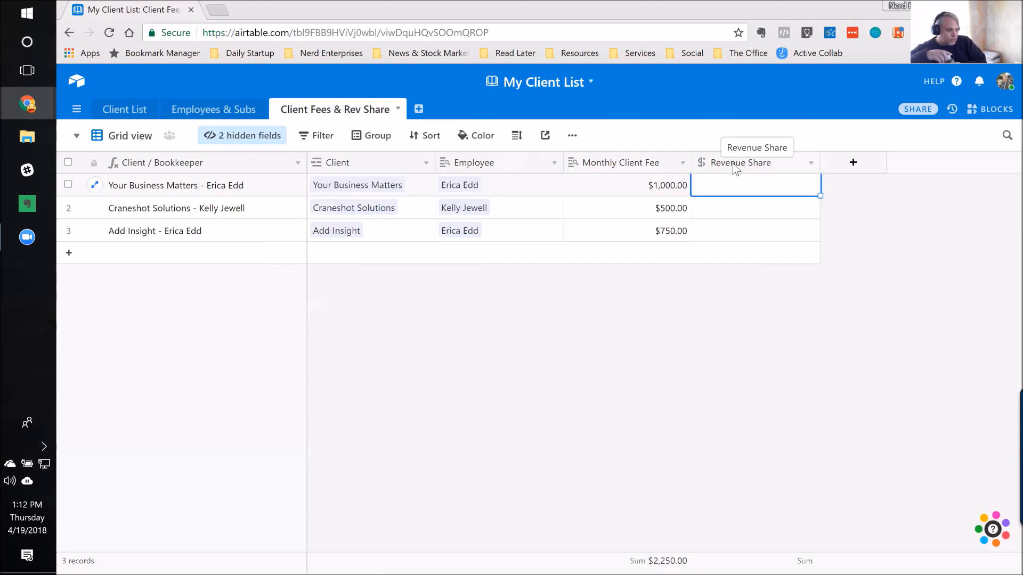
left_click(203, 114)
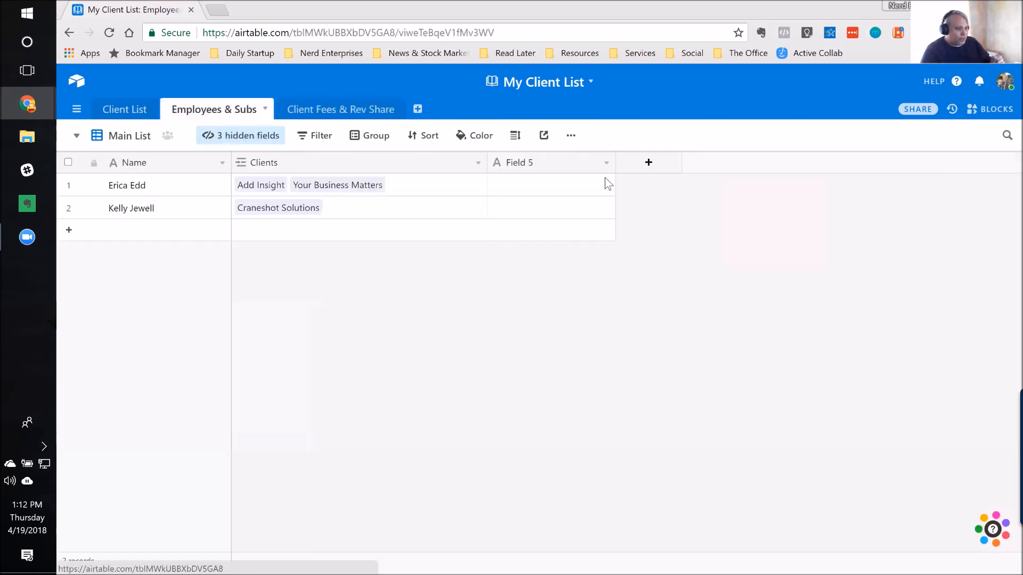
left_click(141, 189)
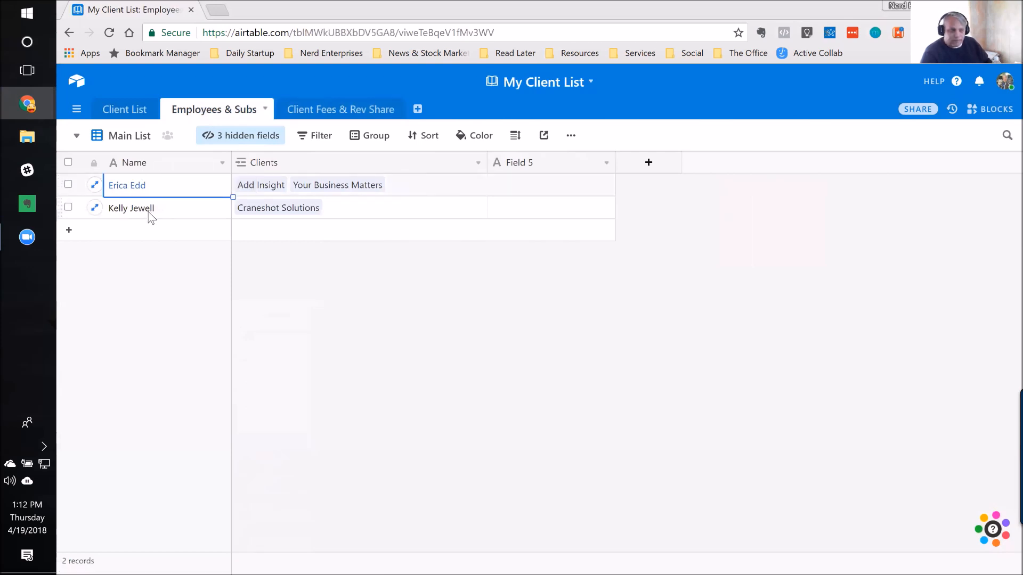
left_click(331, 114)
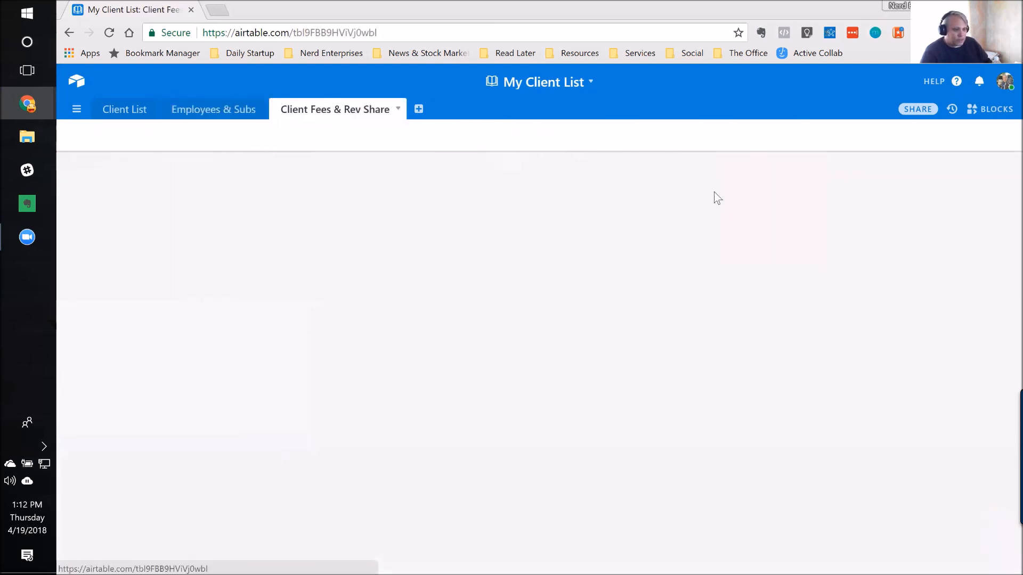
left_click(656, 192)
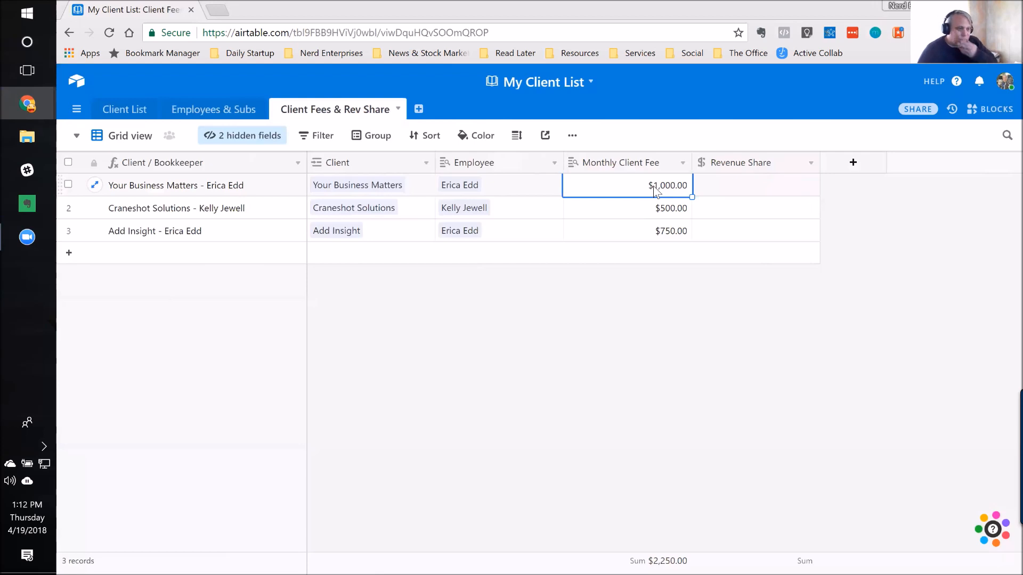
Step: Enter revenue shares of 500 for Your Business Matters, 250 for Craneshot Solutions and 375 for Add Insight
left_click(744, 189)
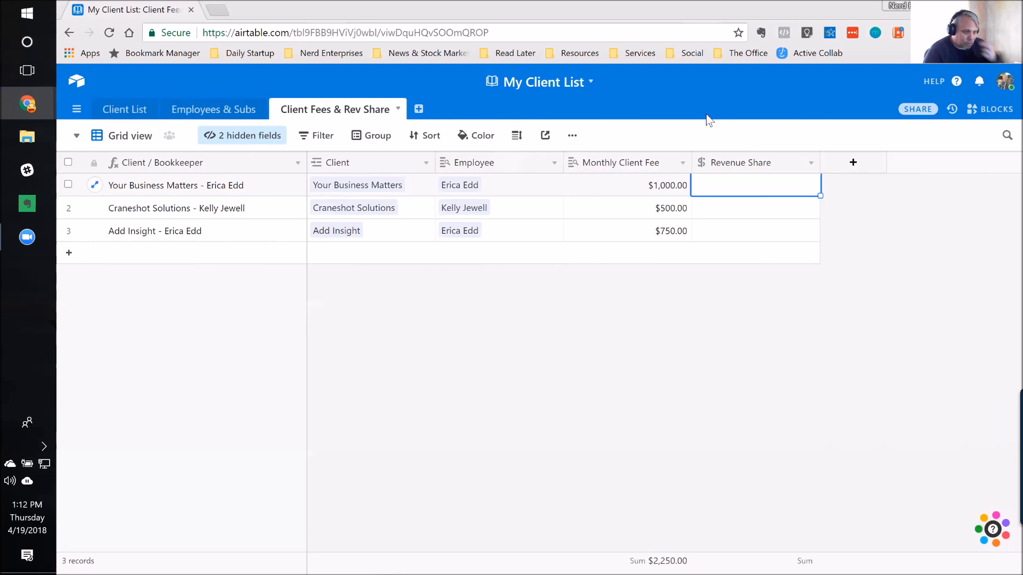
type("500")
key("Return")
type("250")
key("Return")
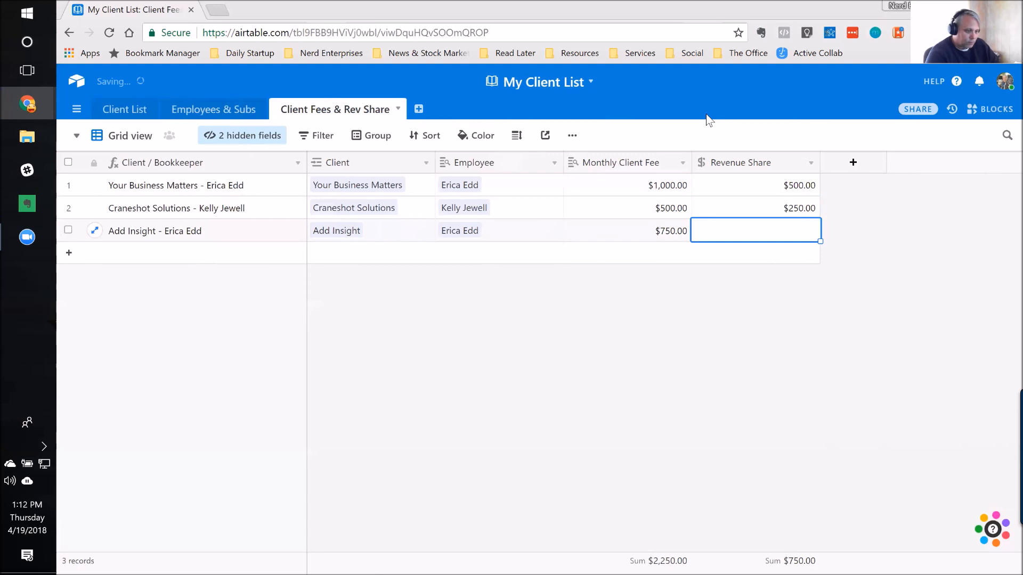
type("375")
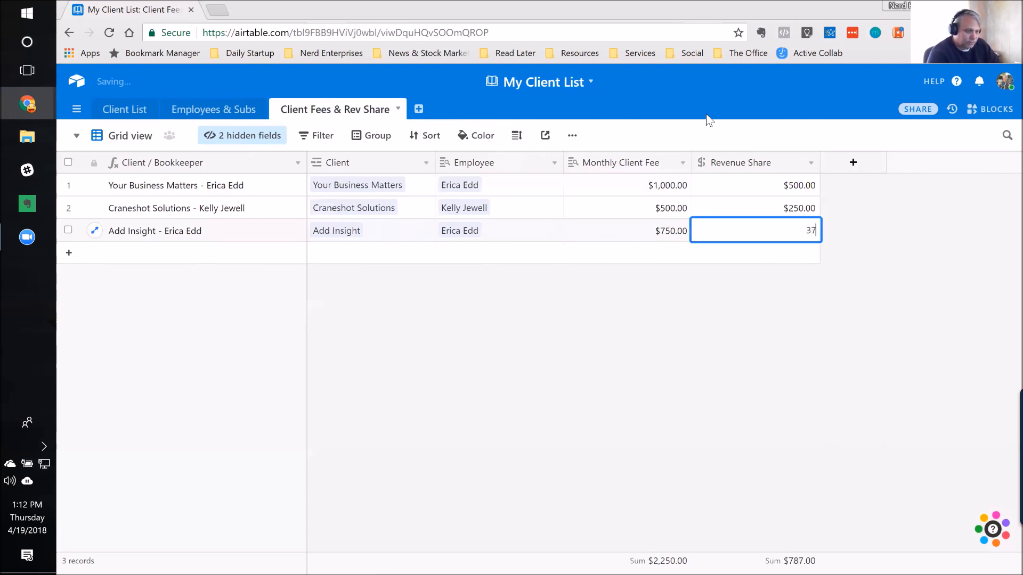
key("Up")
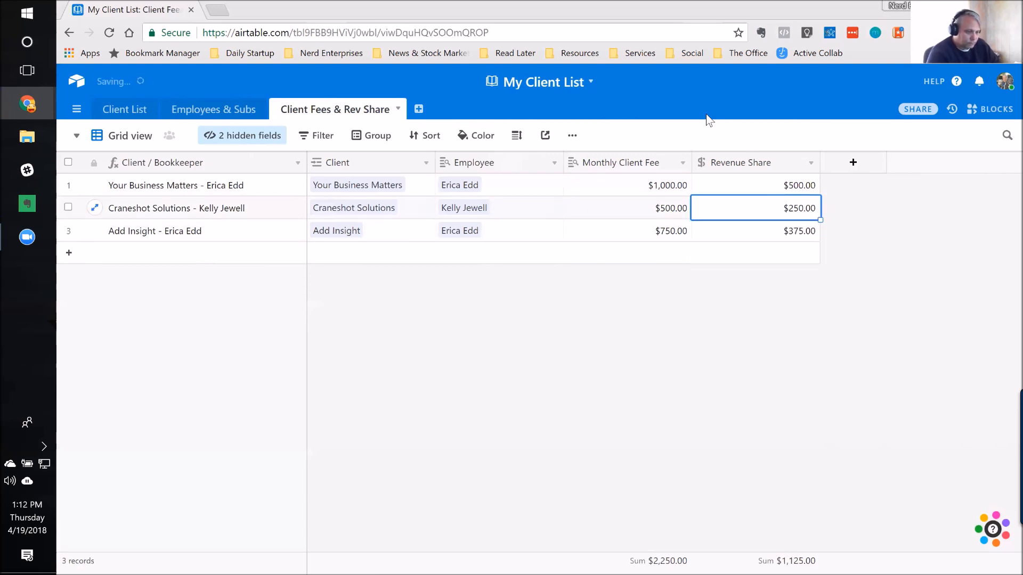
key("Down")
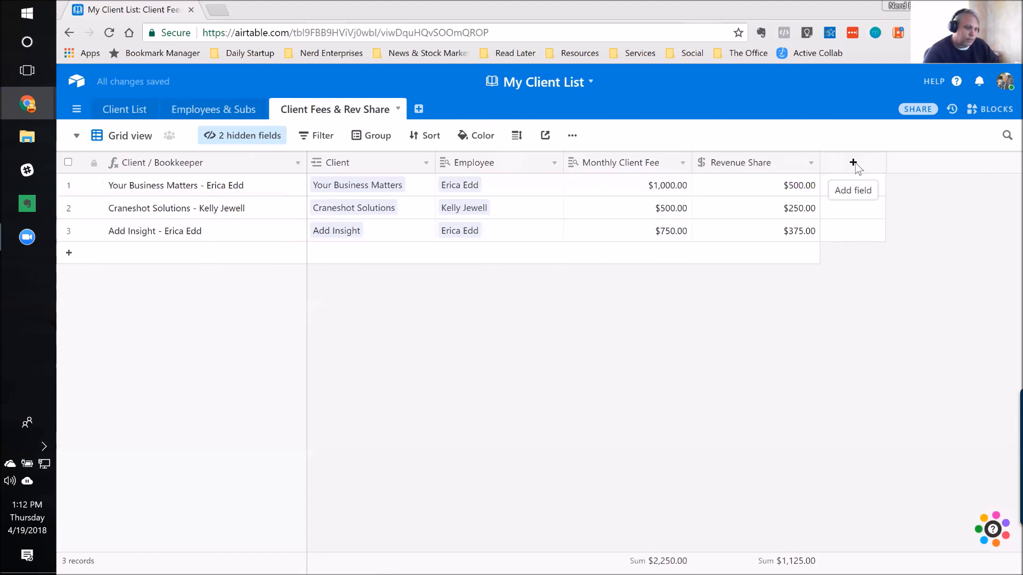
Step: Add a new field after Revenue Share, name it "House Take" and set its type to Formula
left_click(853, 165)
left_click(852, 192)
key("ctrl+a")
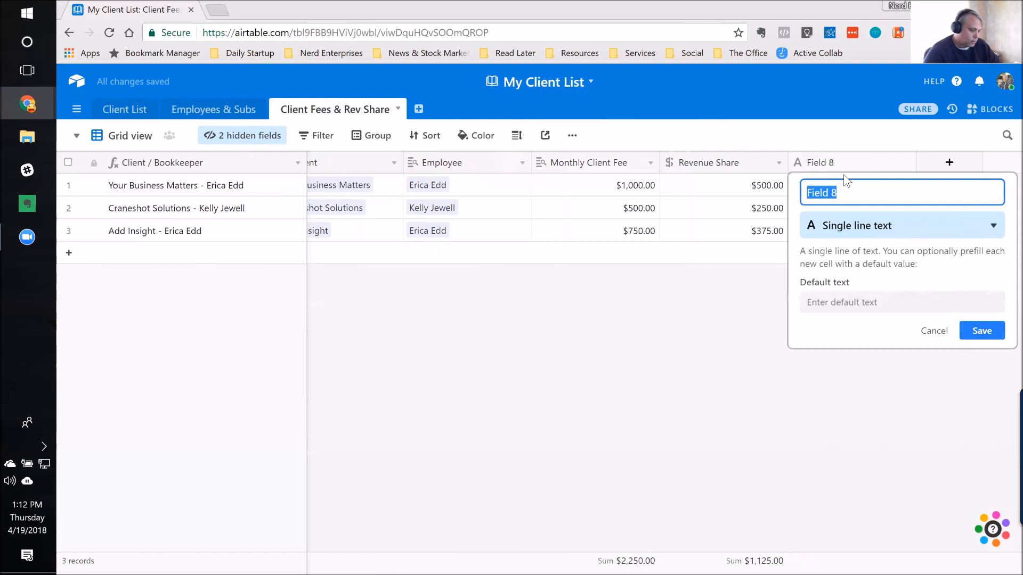
type("T")
key("BackSpace")
type("H")
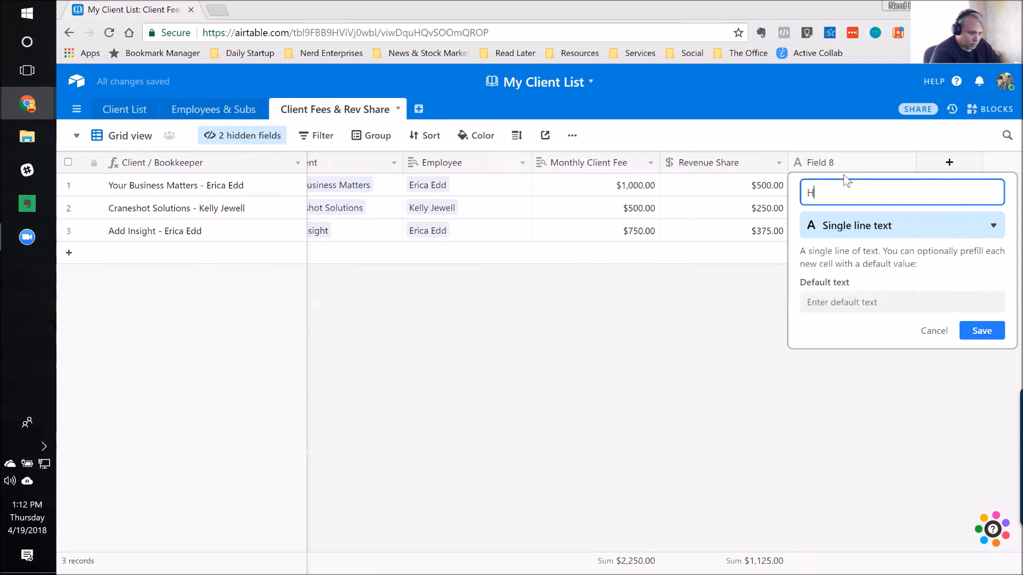
type("ouse Take")
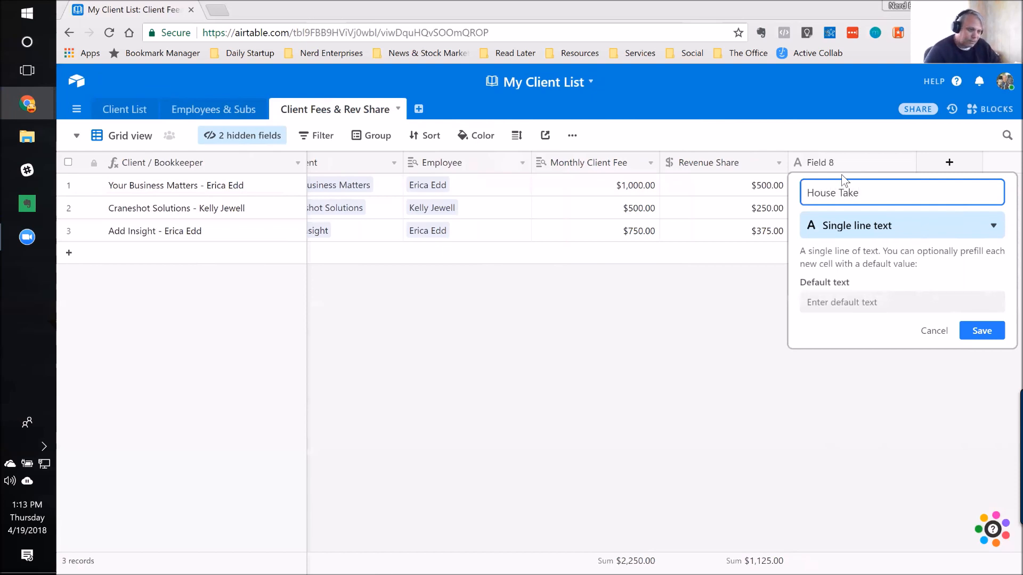
left_click(862, 228)
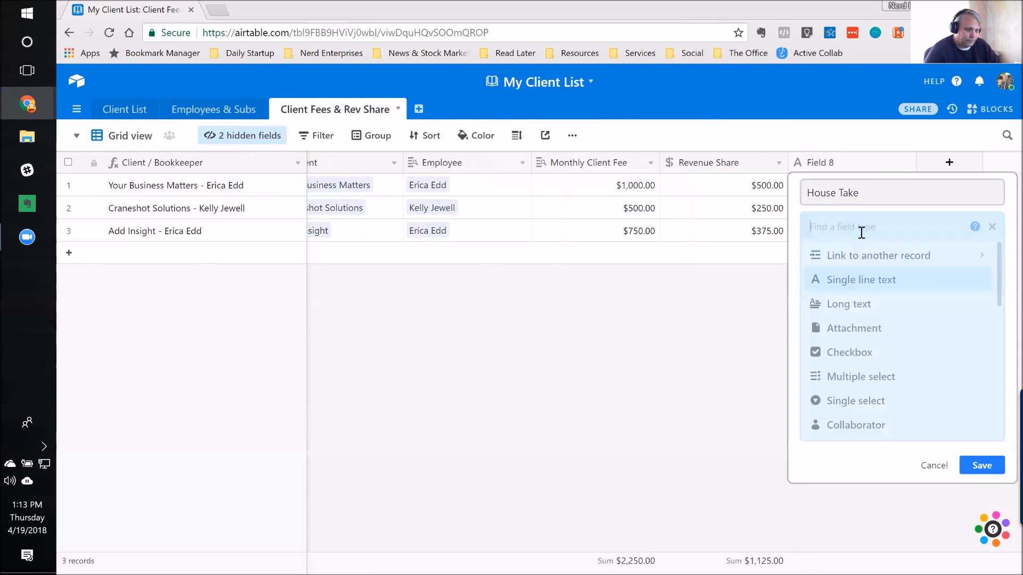
type("from")
key("BackSpace")
key("BackSpace")
key("BackSpace")
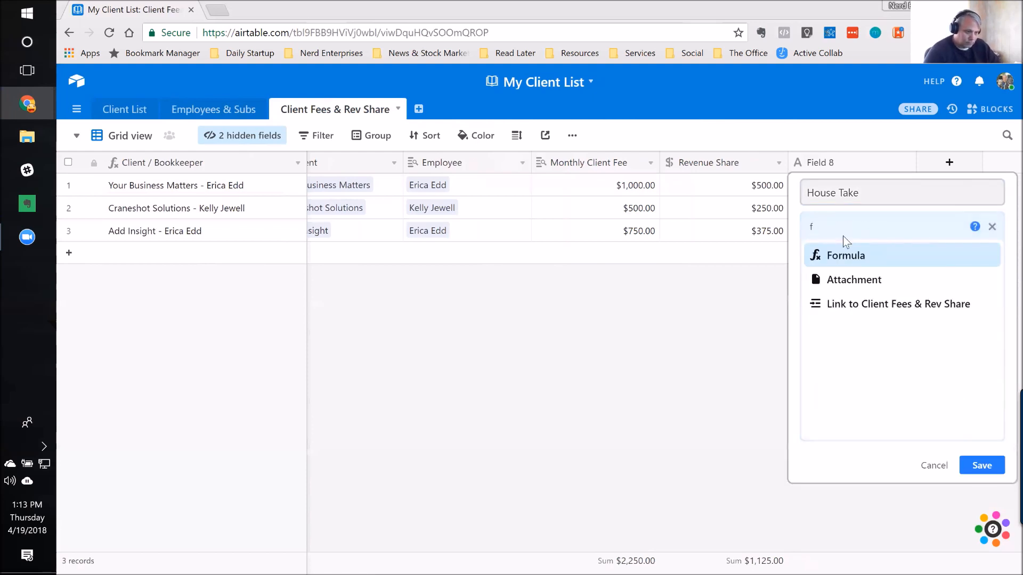
left_click(847, 261)
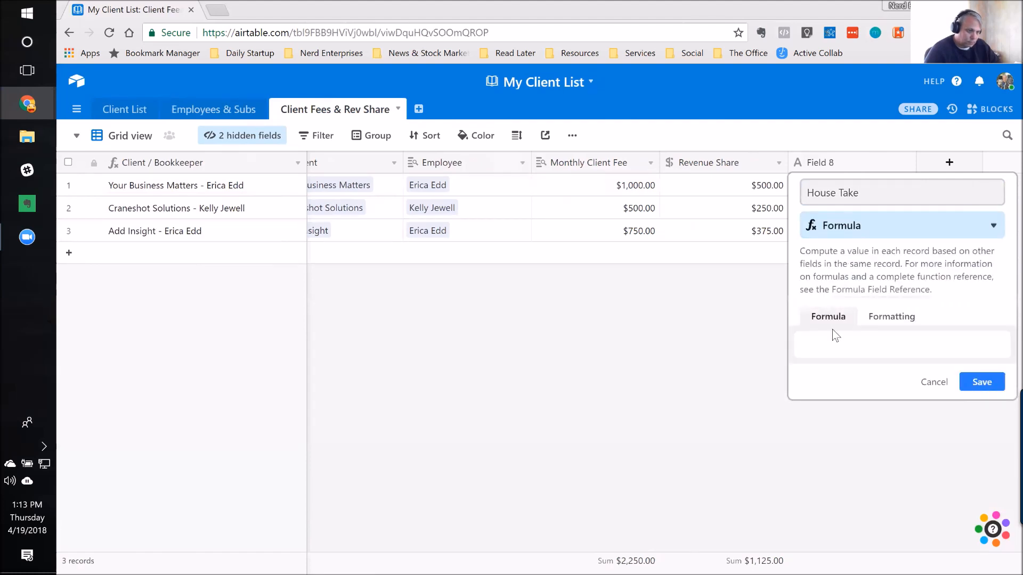
Step: Set the House Take formula to {Monthly Client Fee}-{Revenue Share}
left_click(826, 347)
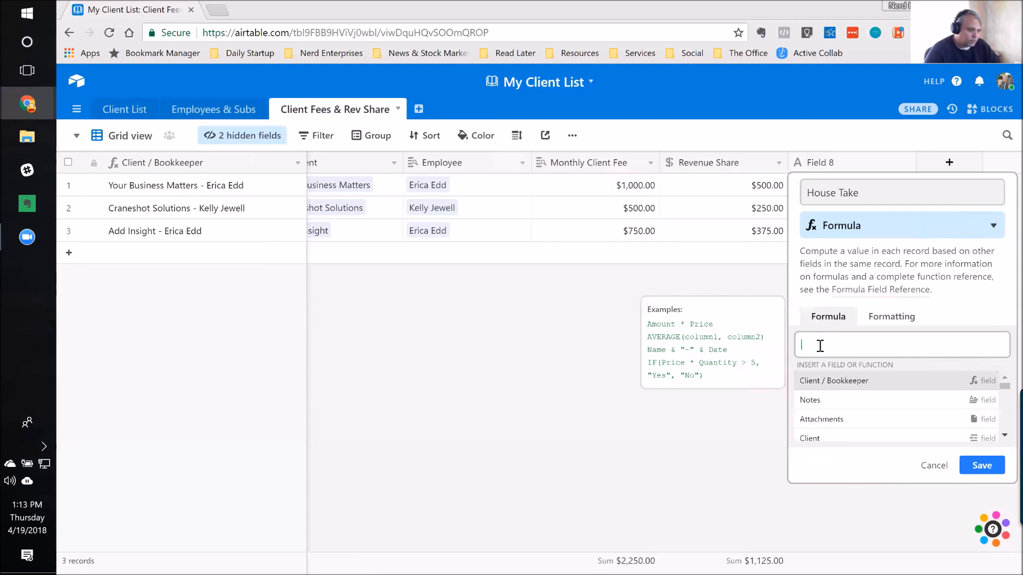
type("mont")
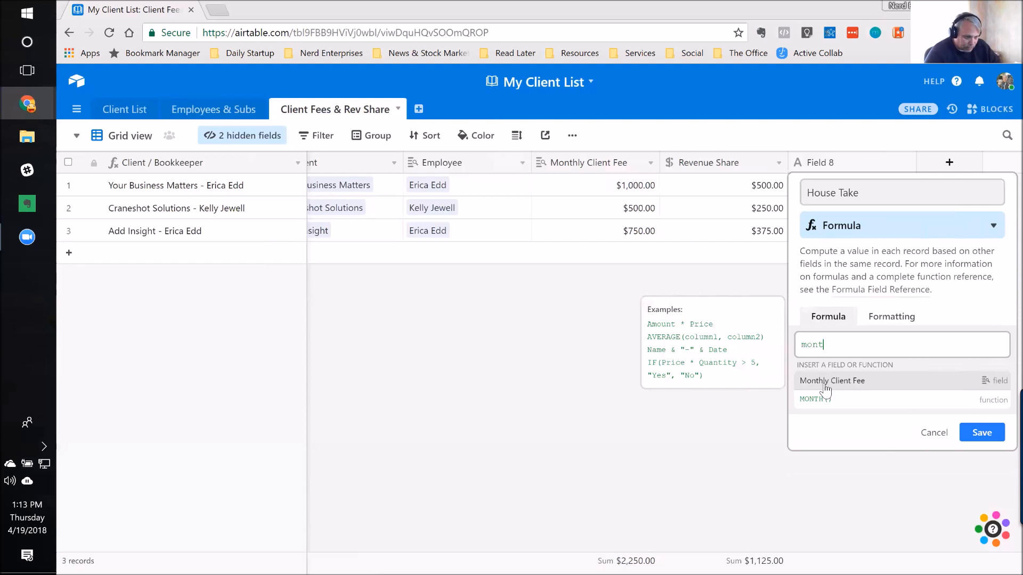
left_click(824, 381)
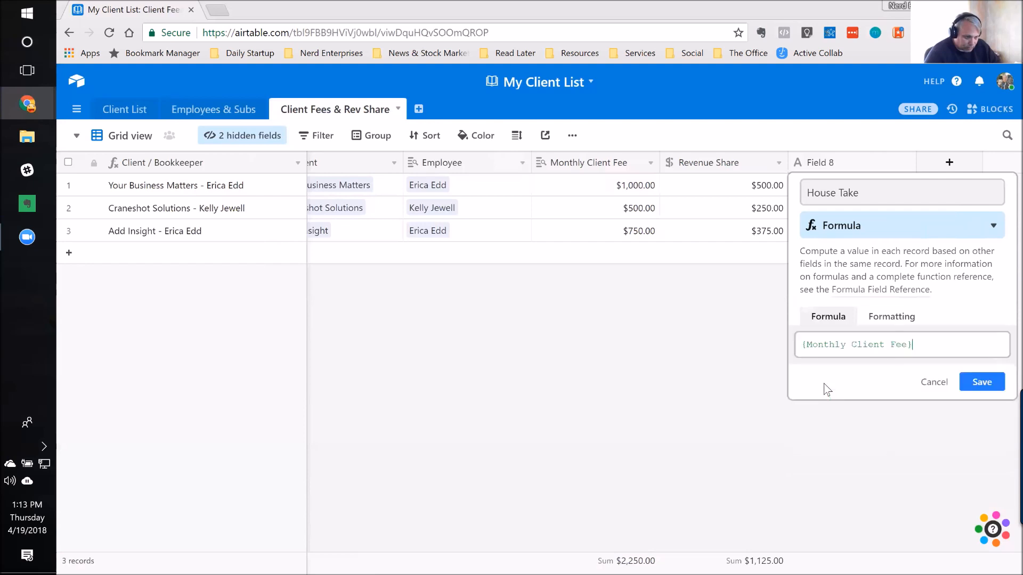
type("-")
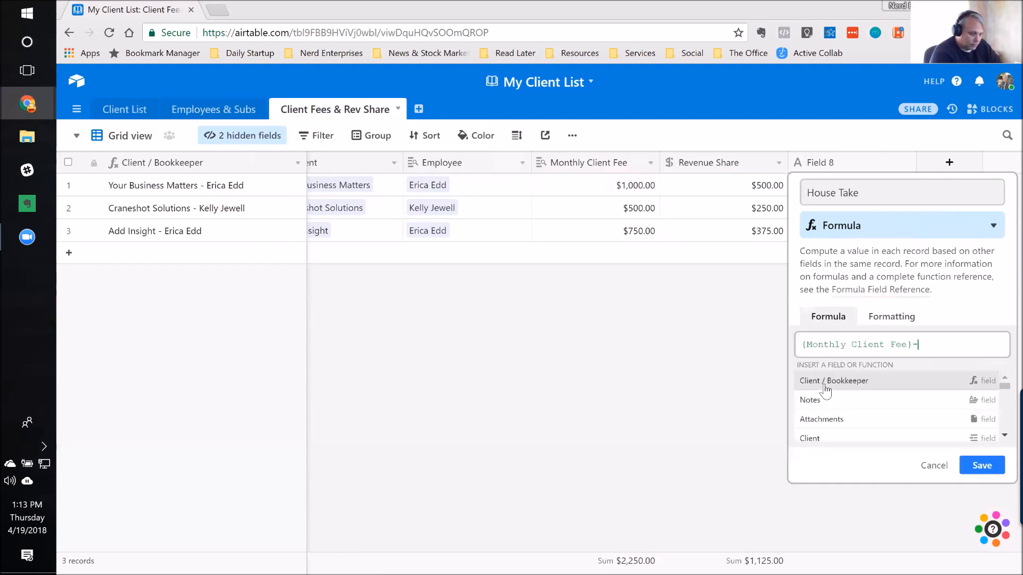
type("Reve")
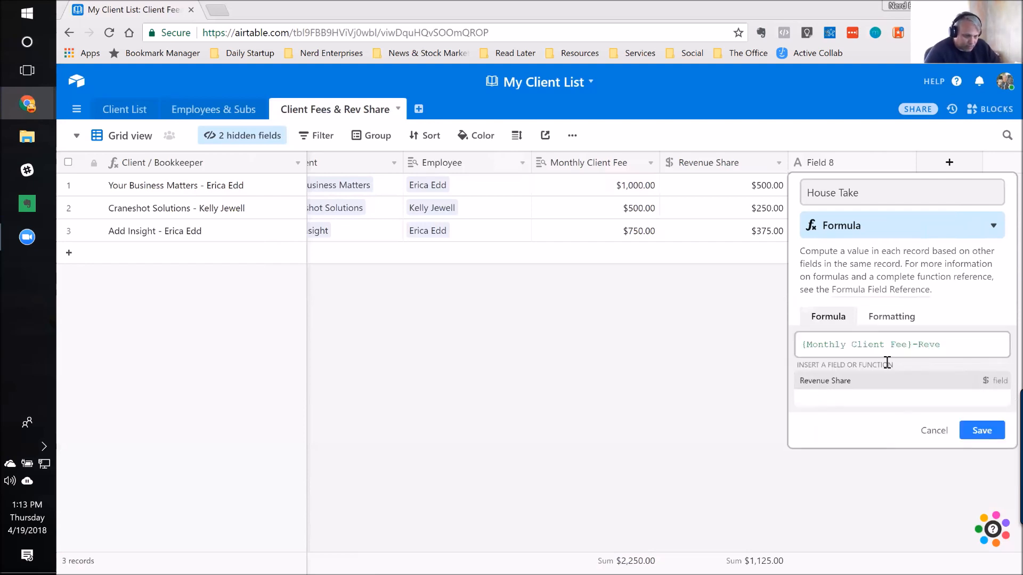
left_click(842, 383)
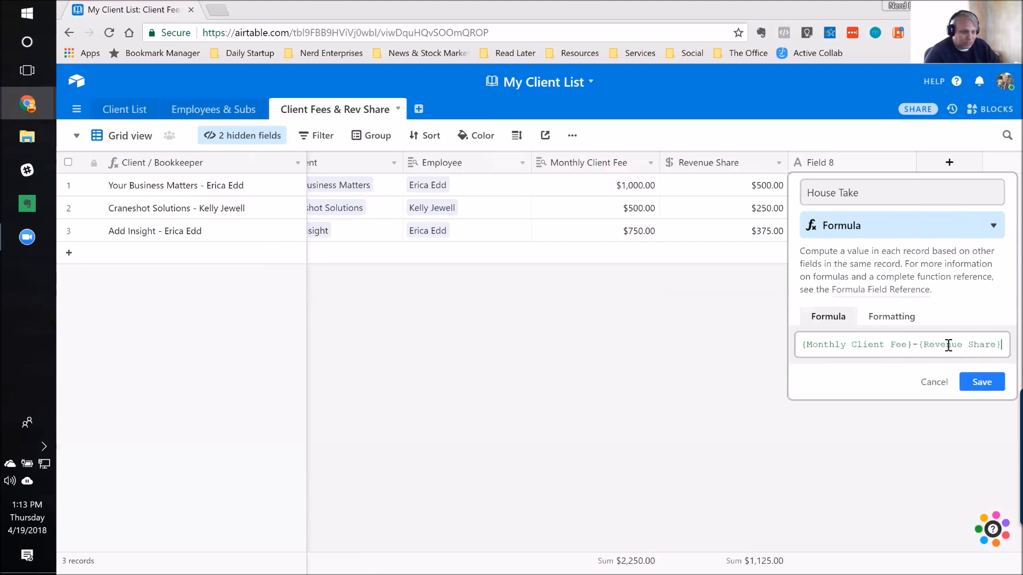
Step: Format the House Take formula result as Currency ($5.00) and save the field
left_click(894, 319)
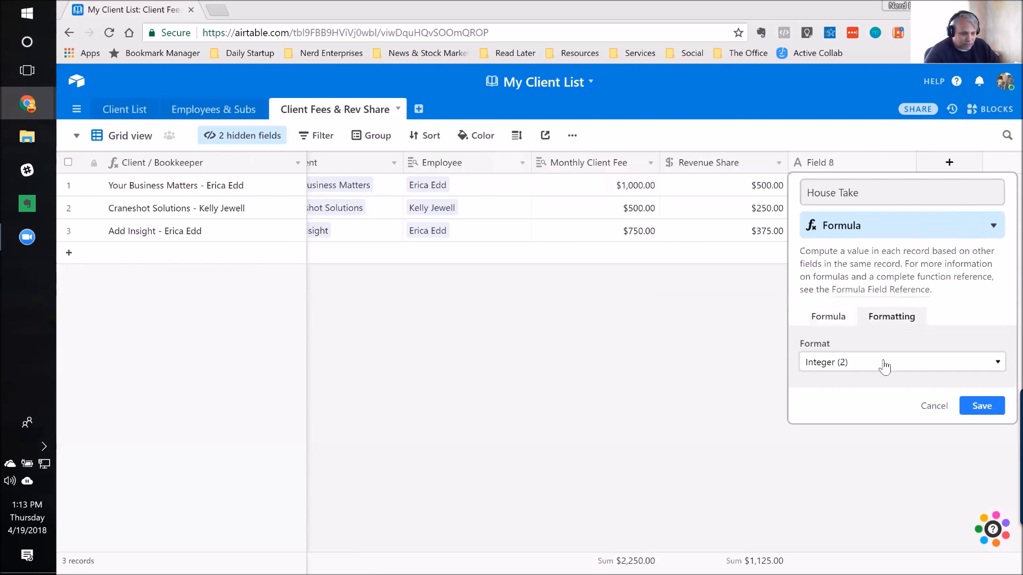
left_click(867, 365)
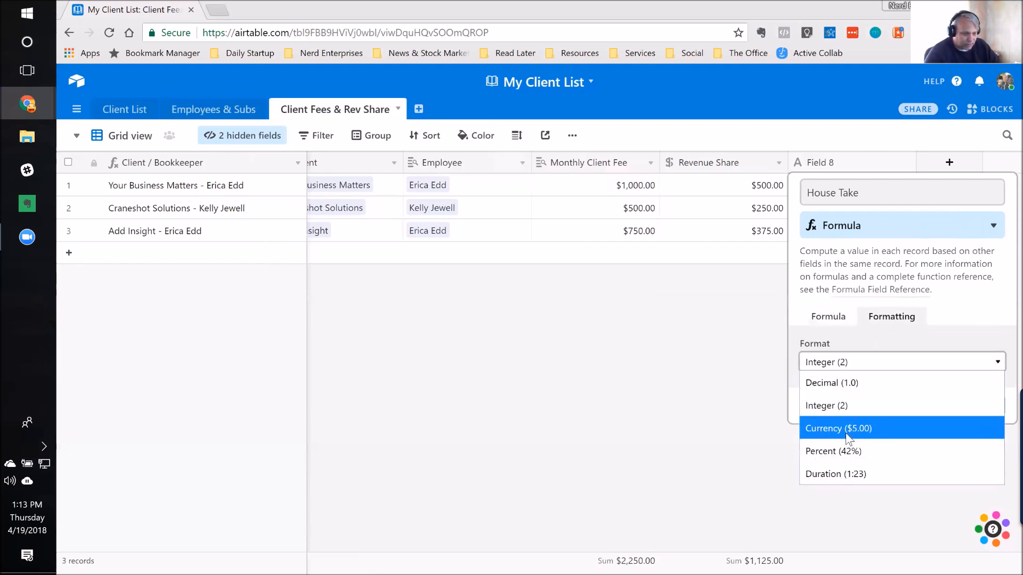
left_click(850, 430)
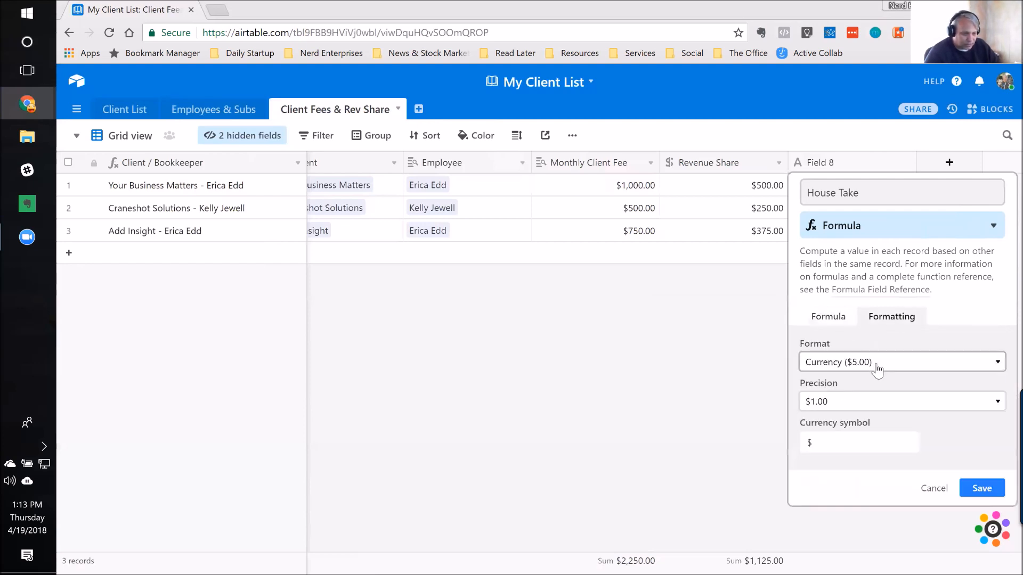
left_click(984, 491)
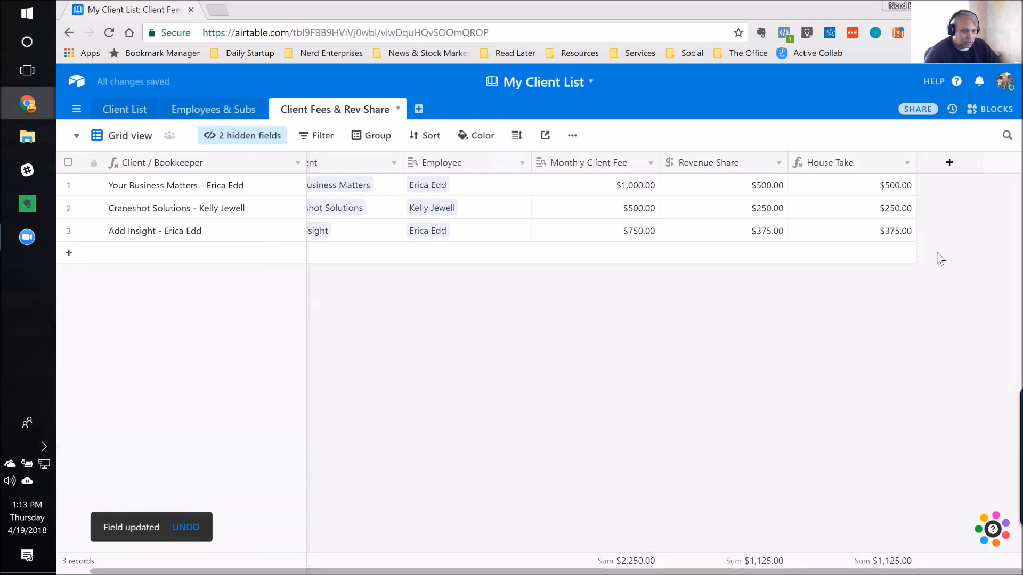
left_click(858, 191)
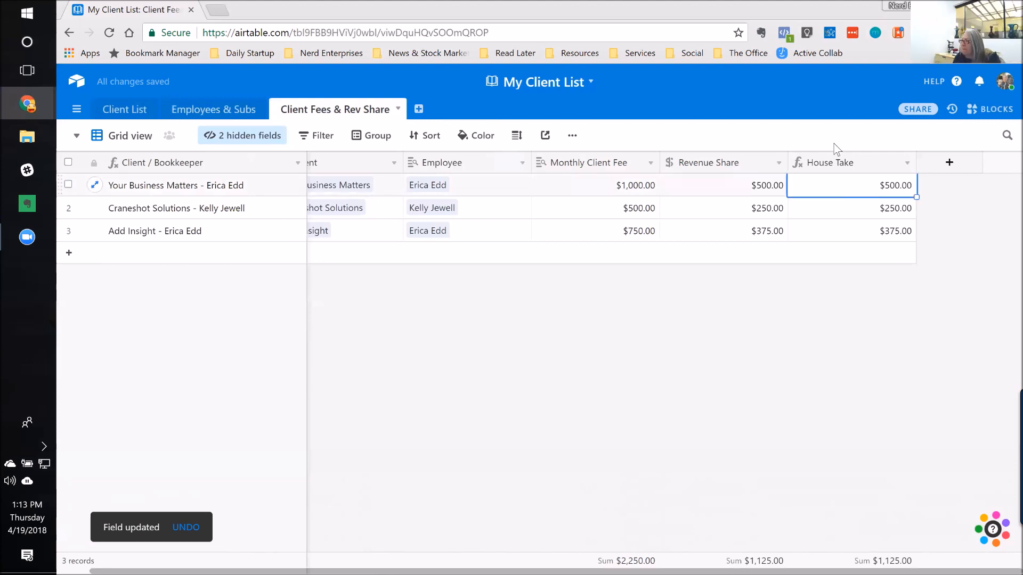
left_click(635, 191)
key("Right")
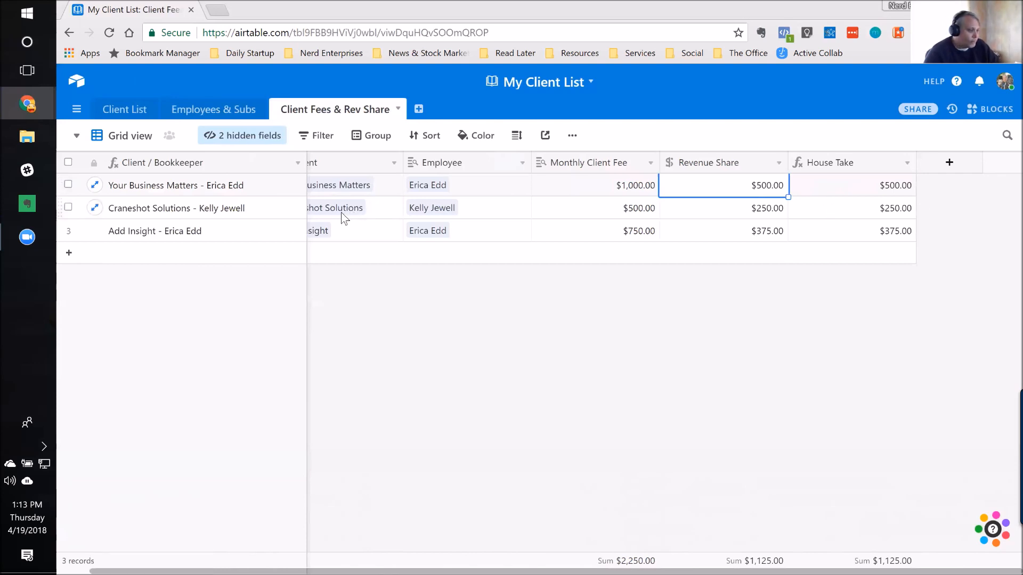
left_click(253, 233)
key("Right")
key("Left")
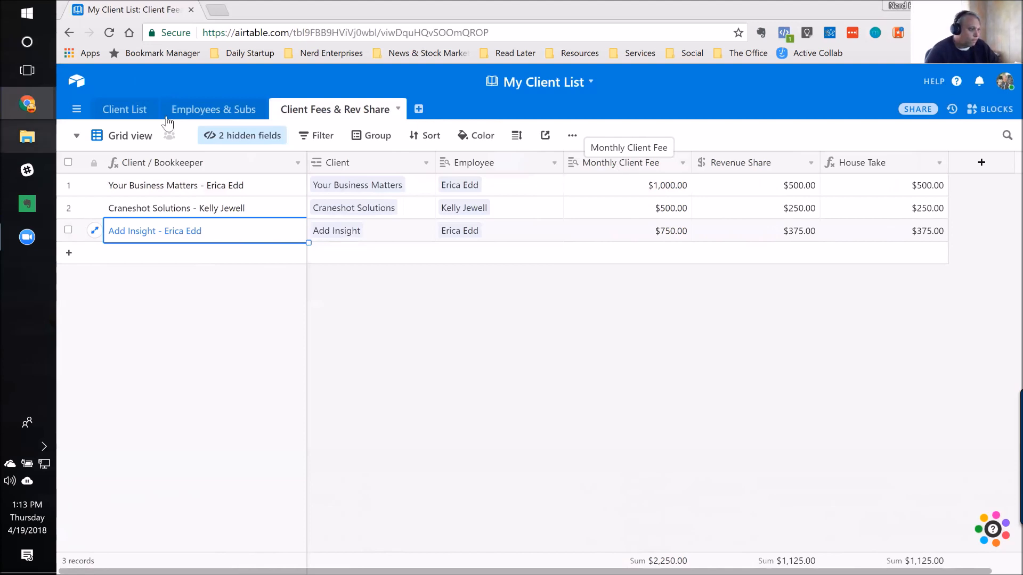
Step: In Employees & Subs, rename Field 5 as "Payee Type" and set its type to Single select
left_click(212, 113)
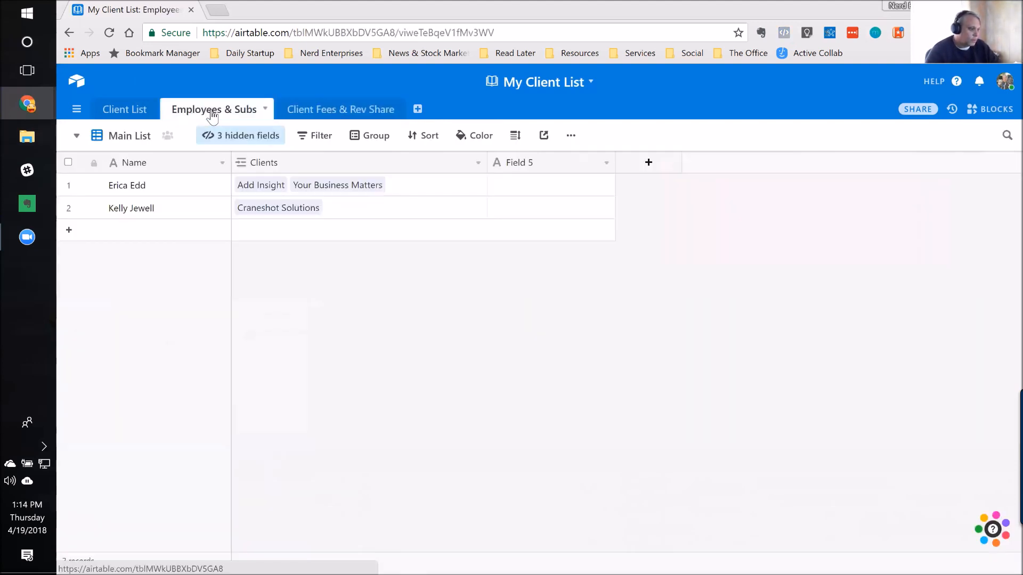
double_click(562, 168)
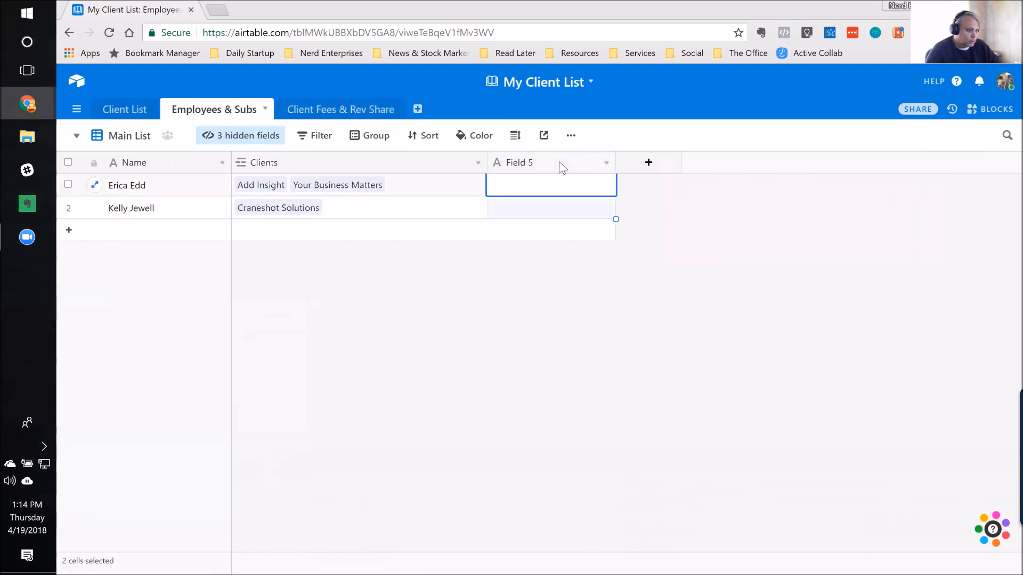
type("Payee Type")
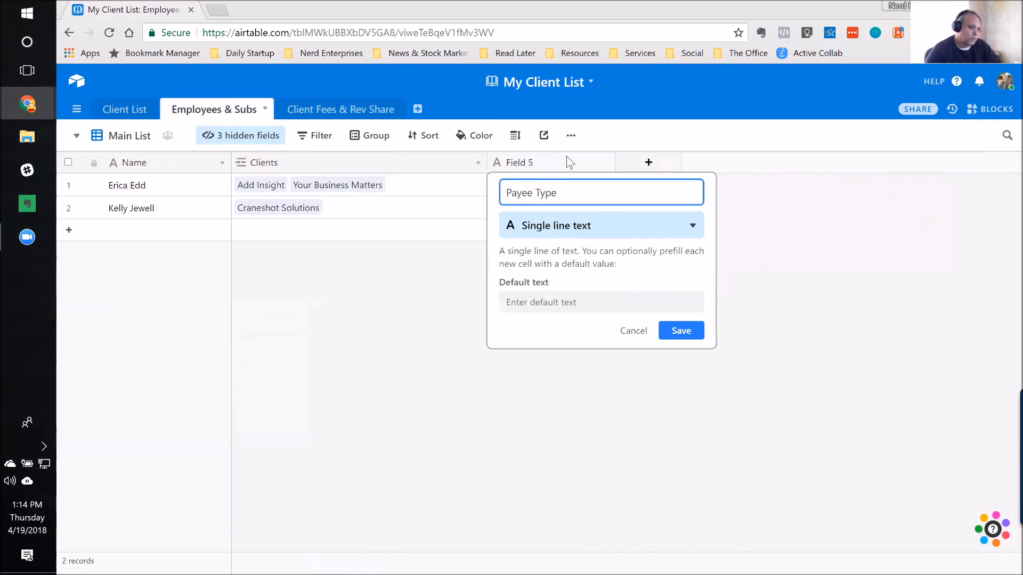
left_click(558, 228)
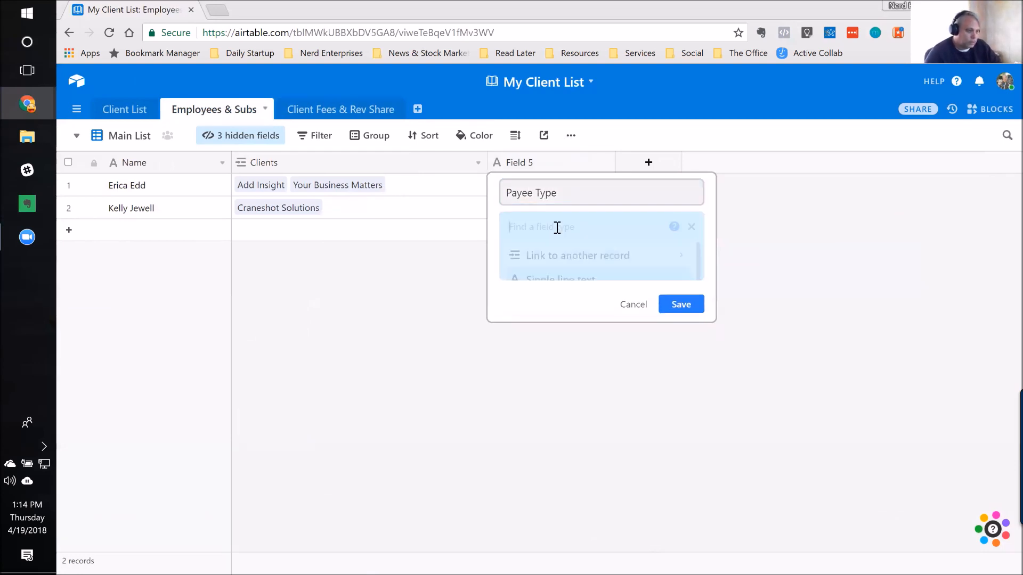
type("Drop")
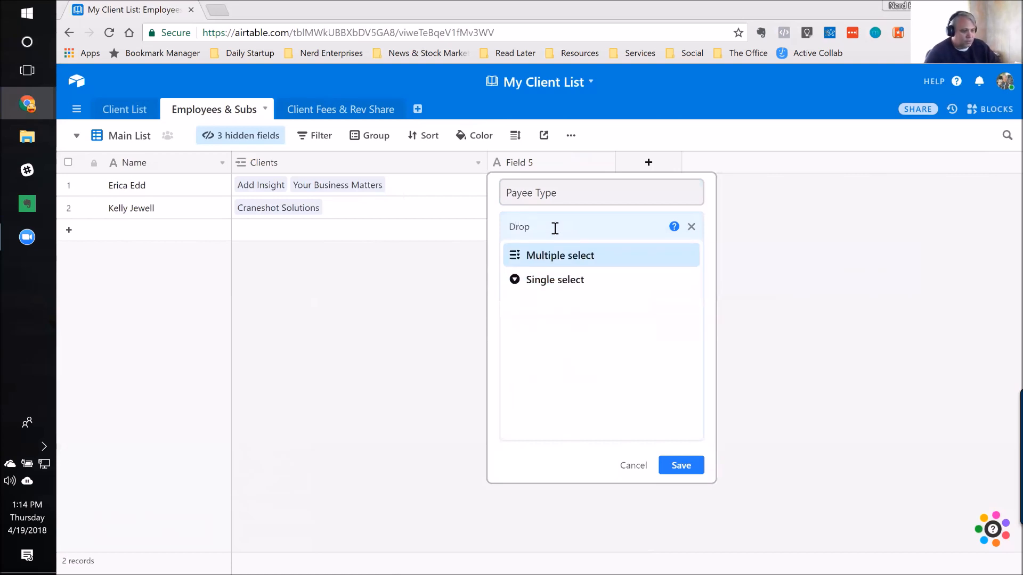
left_click(540, 282)
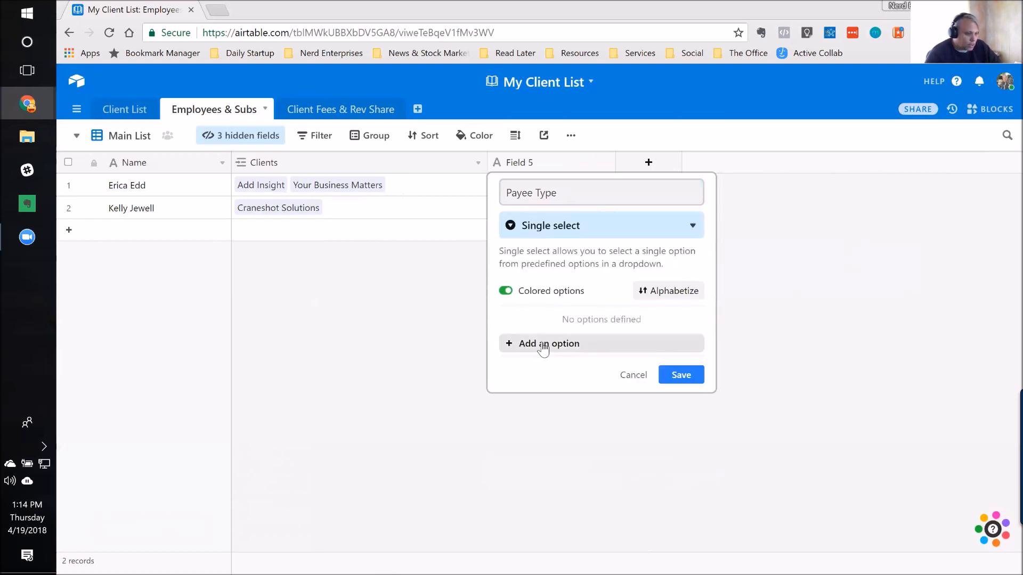
Step: Add the options "W2" and "1099" to the Payee Type field
left_click(544, 347)
type("W2")
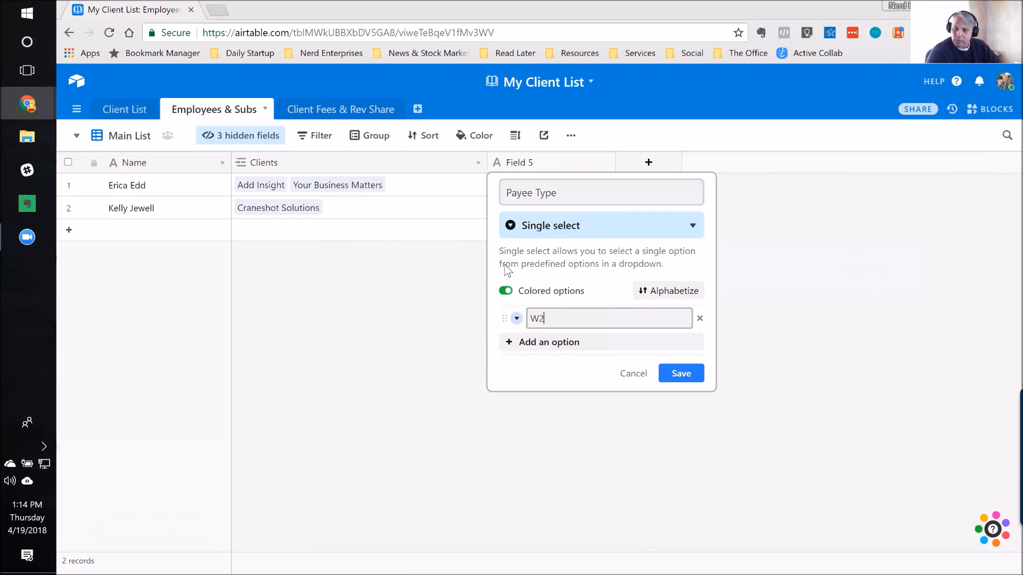
key("Return")
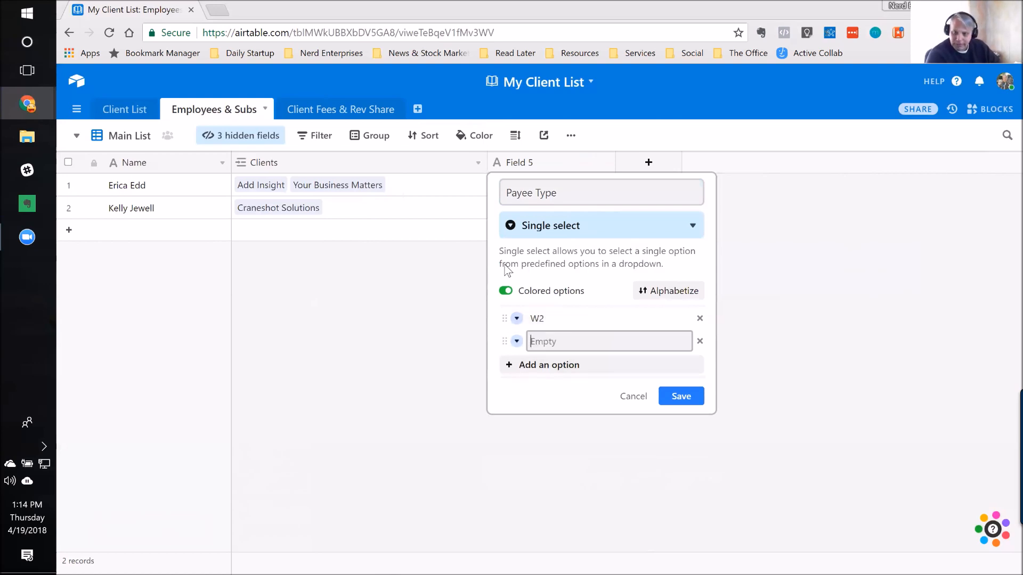
type("1099")
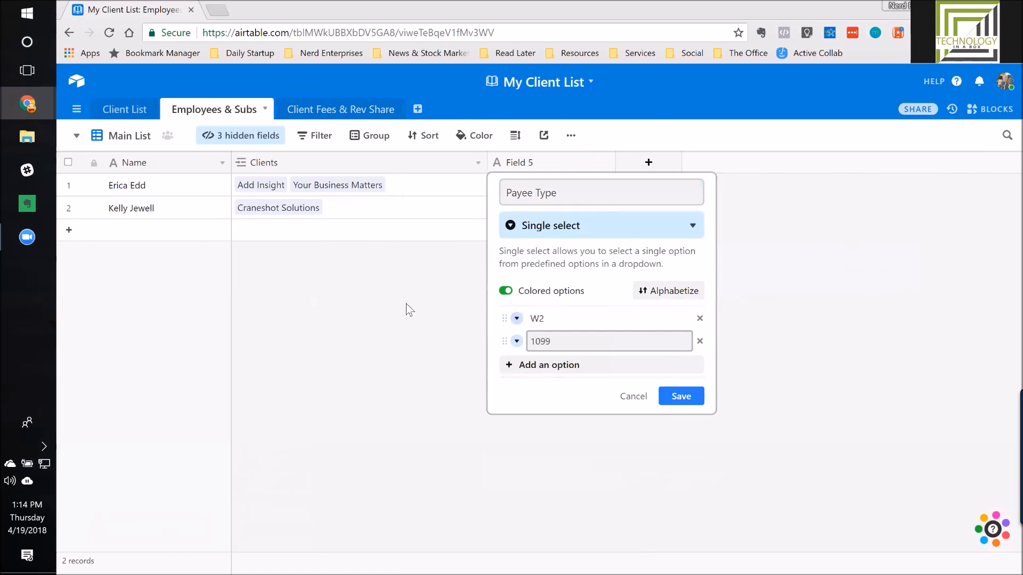
Step: Color the W2 option dark green and the 1099 option dark blue, and save the Payee Type field
left_click(516, 319)
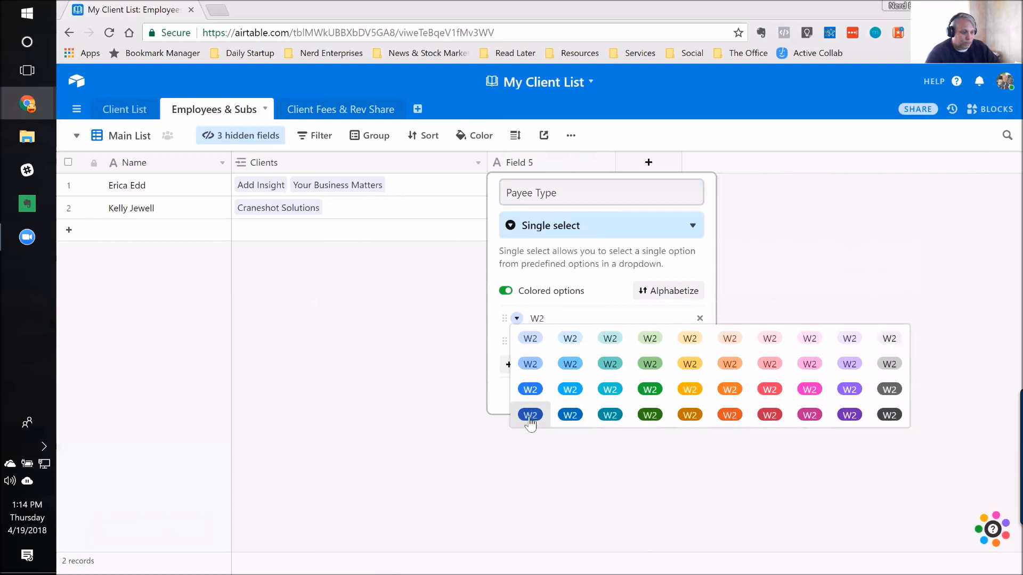
left_click(650, 416)
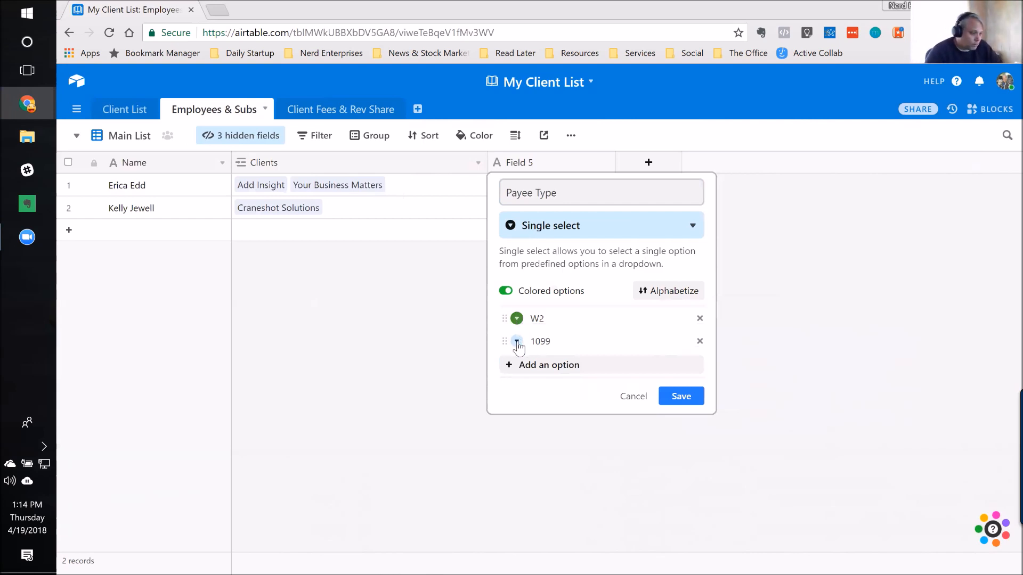
left_click(517, 342)
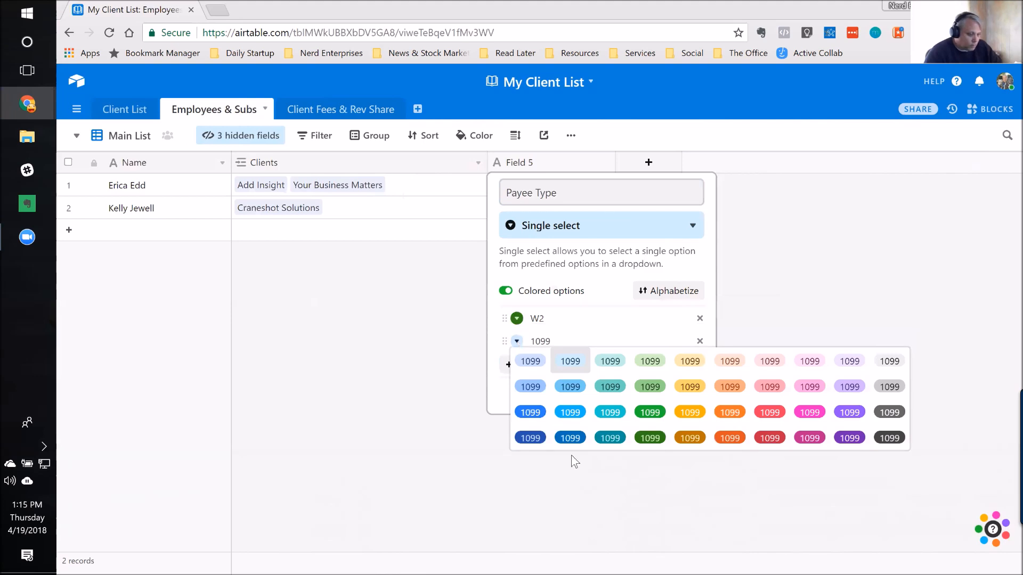
left_click(570, 438)
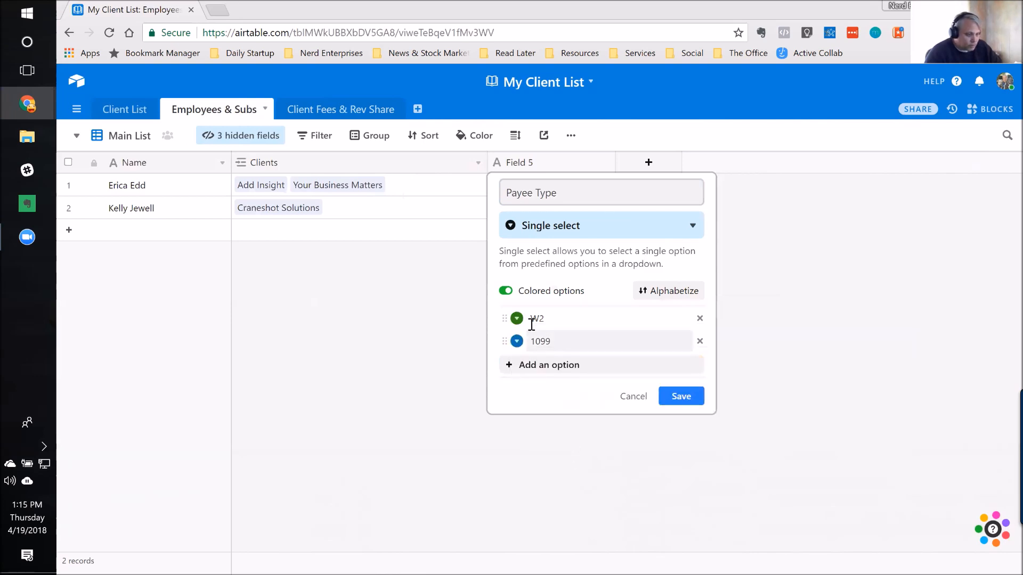
left_click(691, 399)
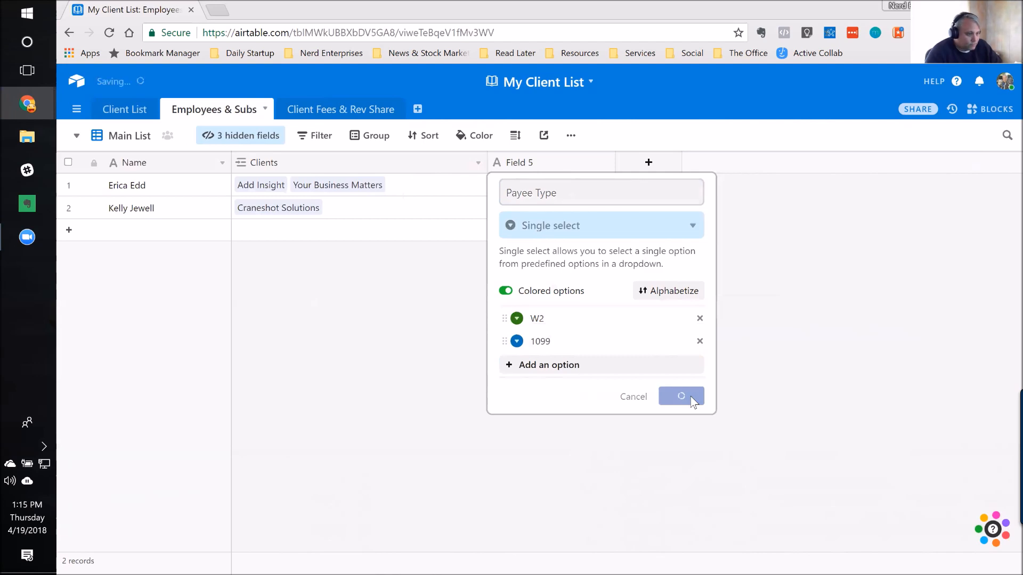
Step: Set Payee Type to W2 for the first employee record and 1099 for the second
left_click(591, 190)
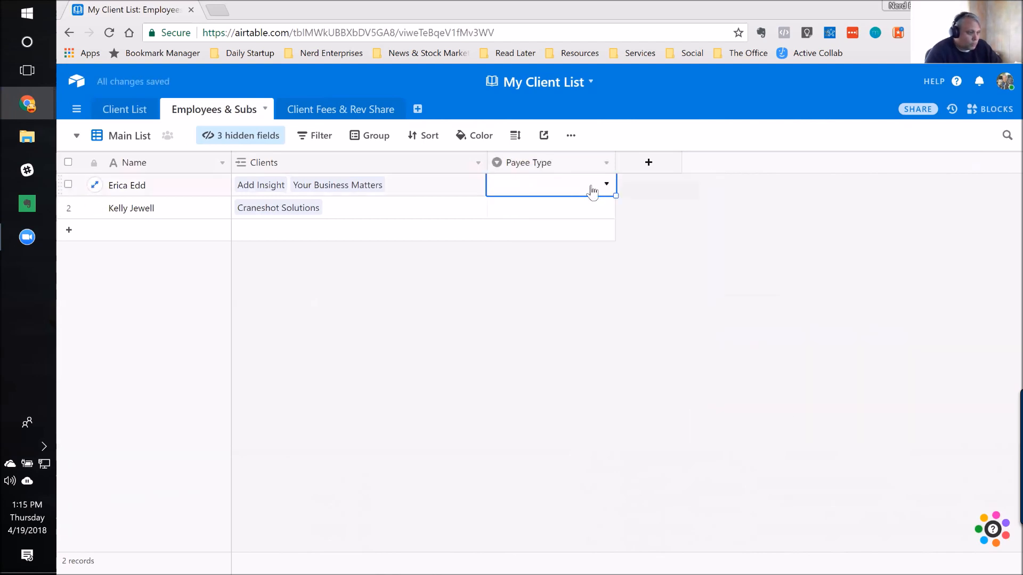
left_click(606, 184)
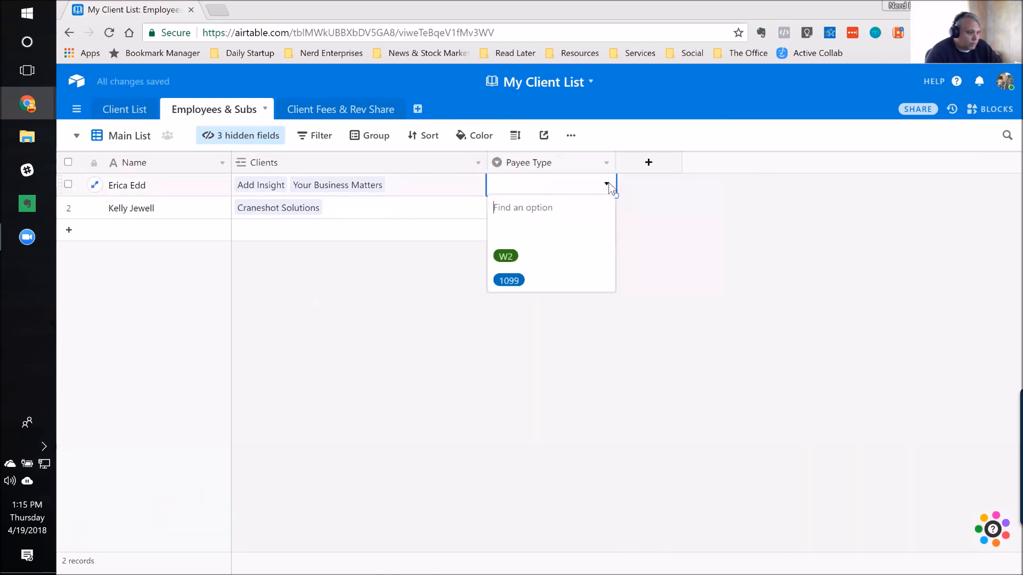
left_click(509, 257)
left_click(609, 212)
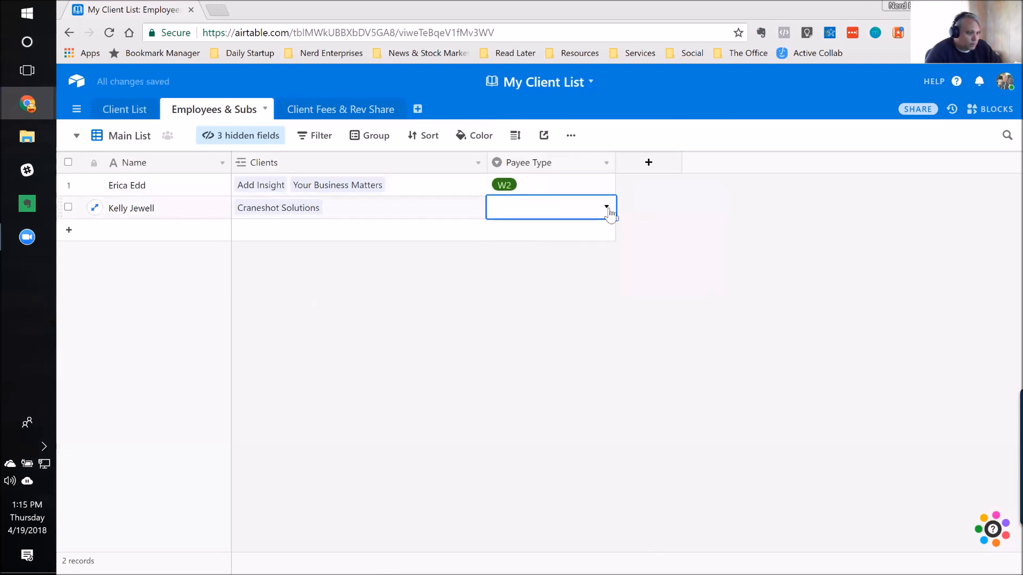
left_click(606, 206)
left_click(508, 302)
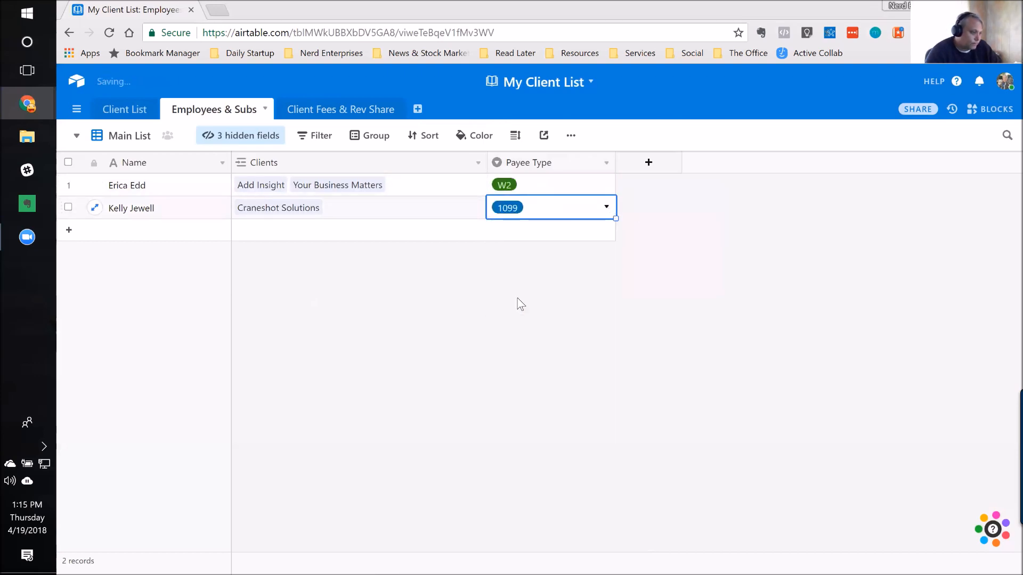
Step: In Client Fees & Rev Share, add a field after House Take named "Payee Status" and choose the Lookup type
left_click(318, 113)
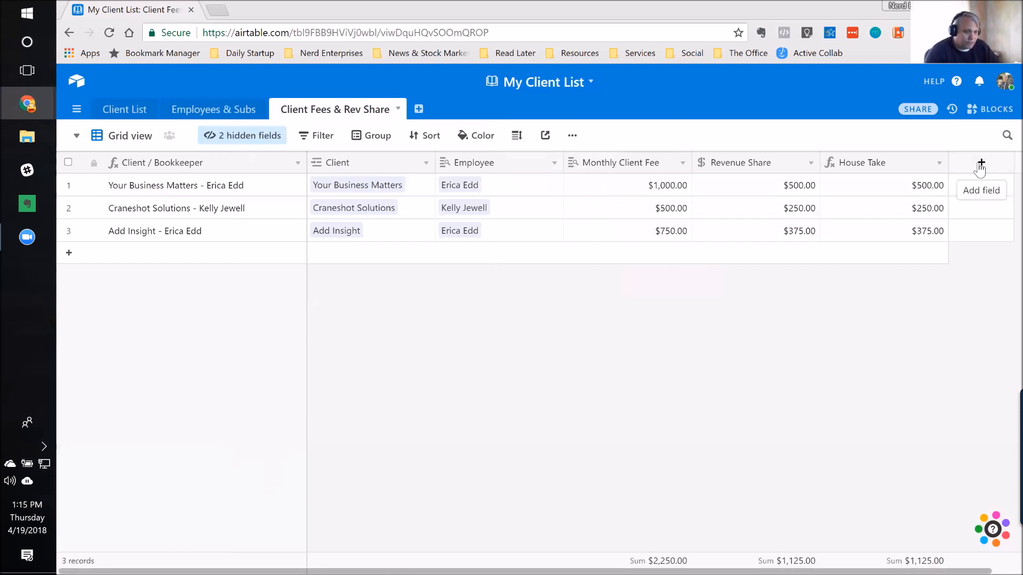
left_click(979, 166)
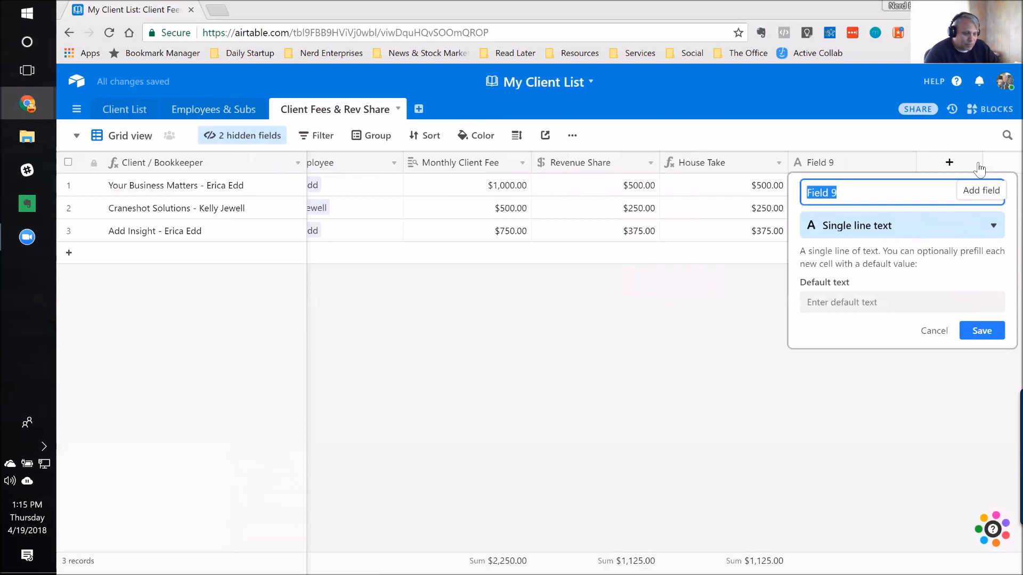
type("look")
key("BackSpace")
key("BackSpace")
key("BackSpace")
key("BackSpace")
key("BackSpace")
type("Payee Stats")
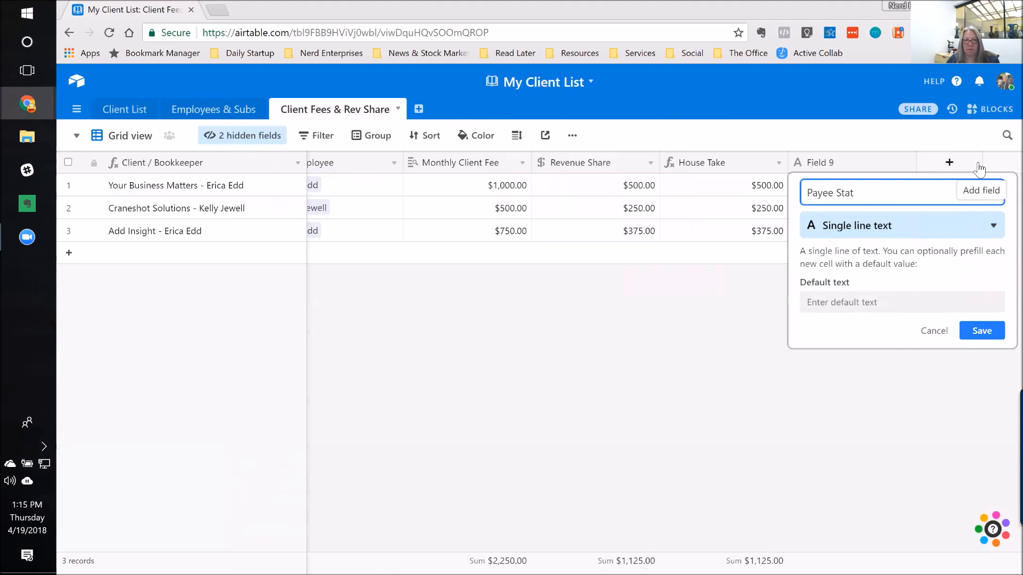
left_click(910, 223)
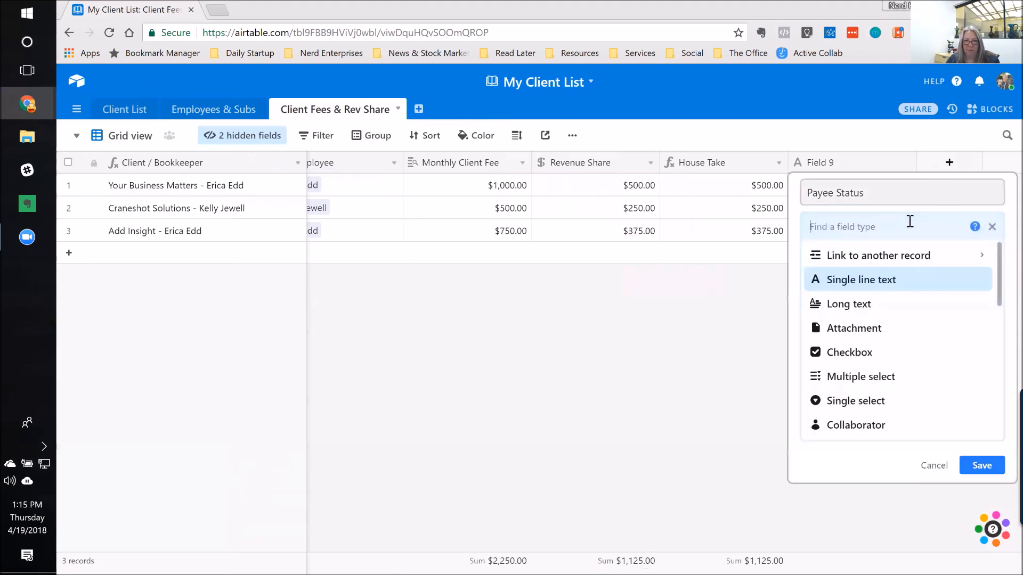
type("look")
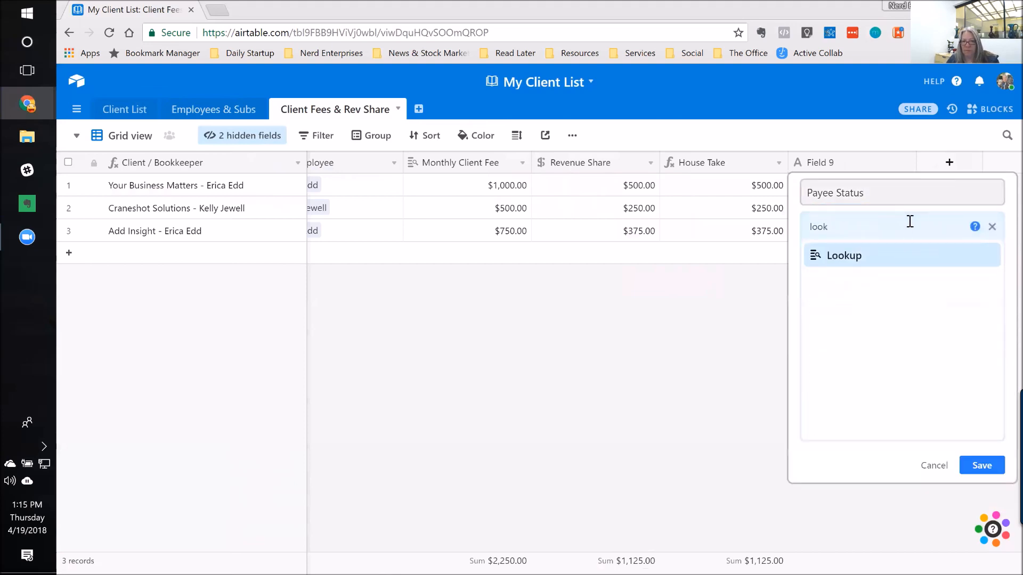
left_click(850, 257)
left_click(829, 345)
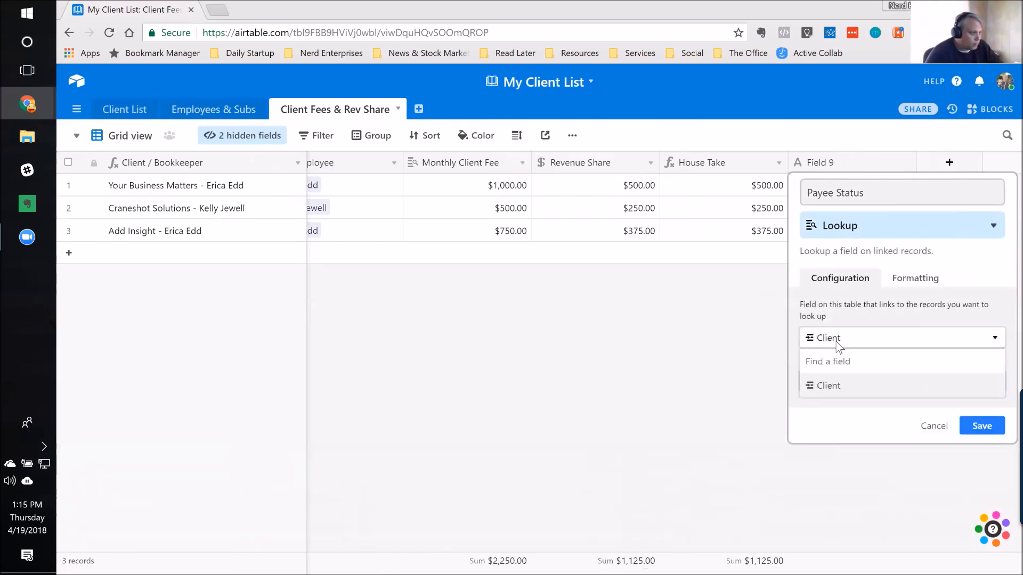
left_click(836, 343)
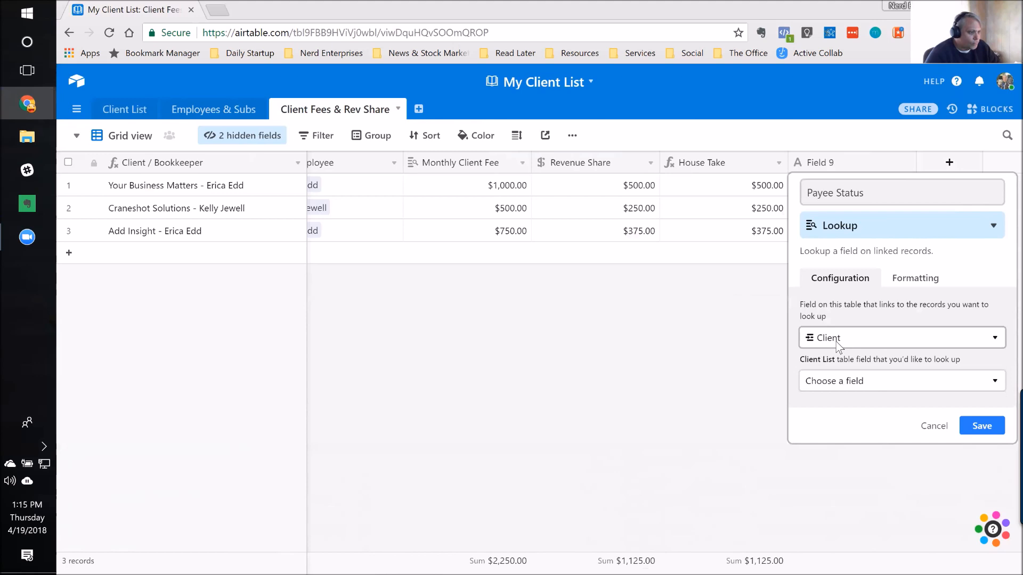
left_click(836, 343)
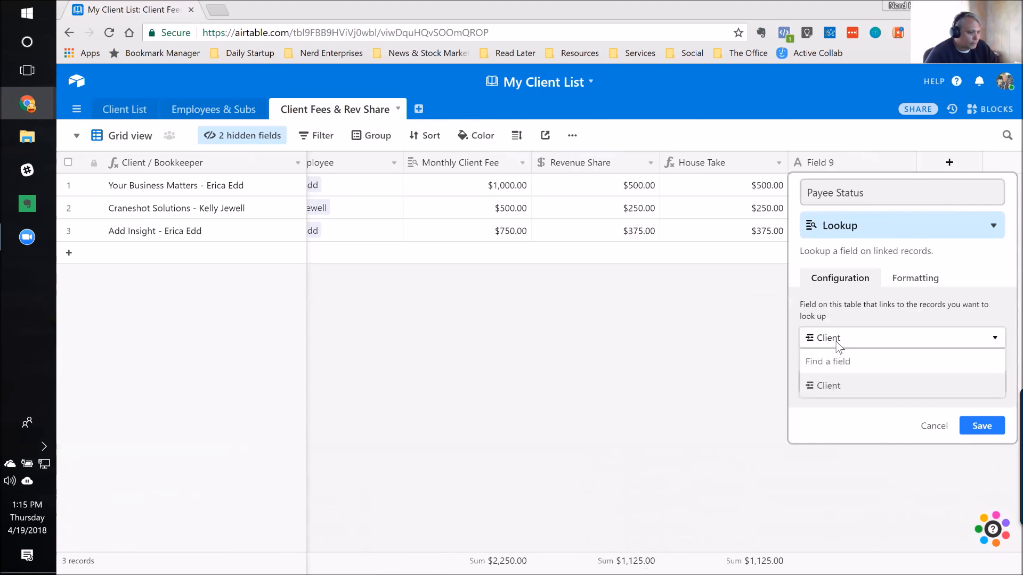
left_click(837, 343)
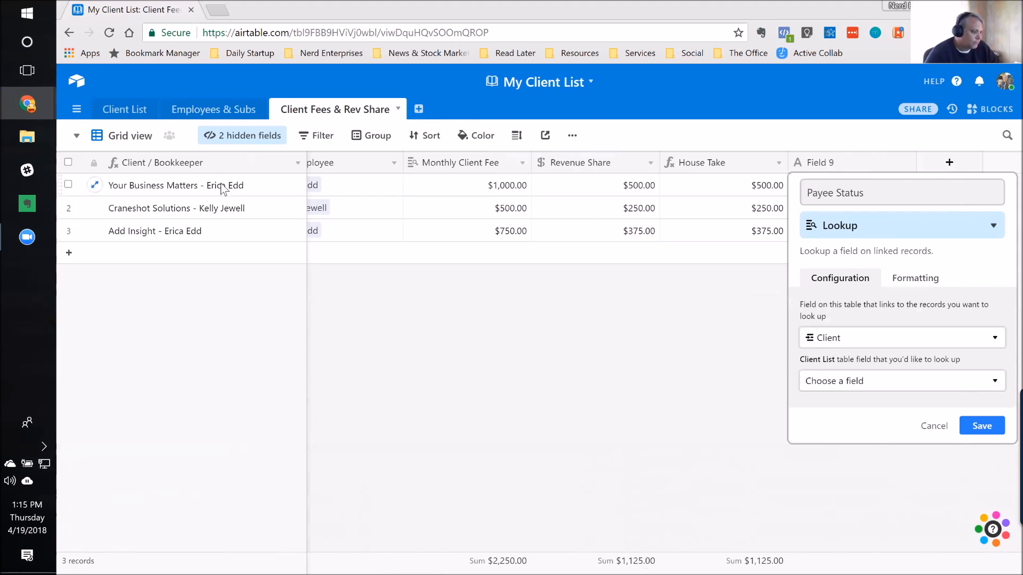
left_click(229, 207)
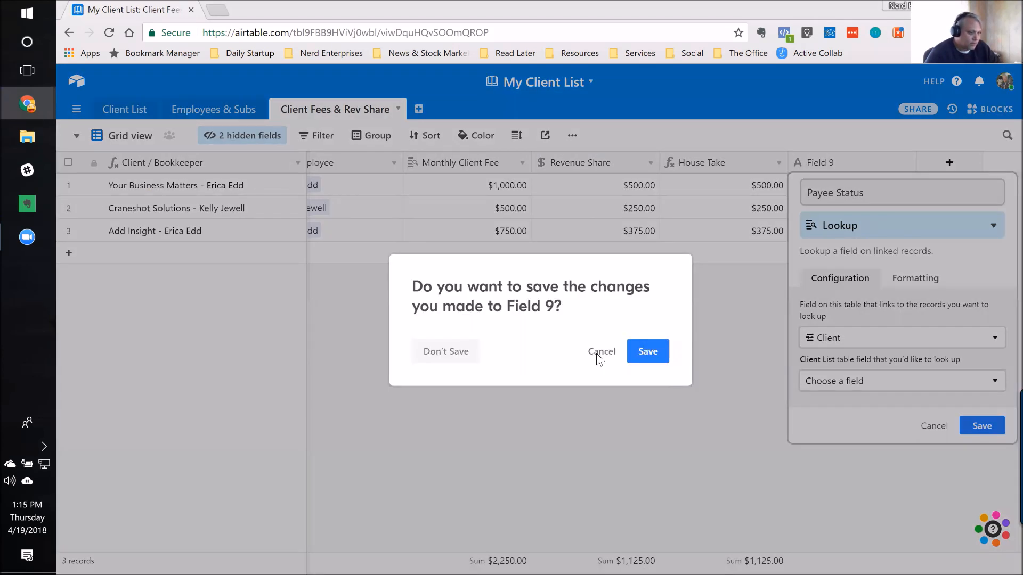
left_click(932, 425)
left_click(934, 426)
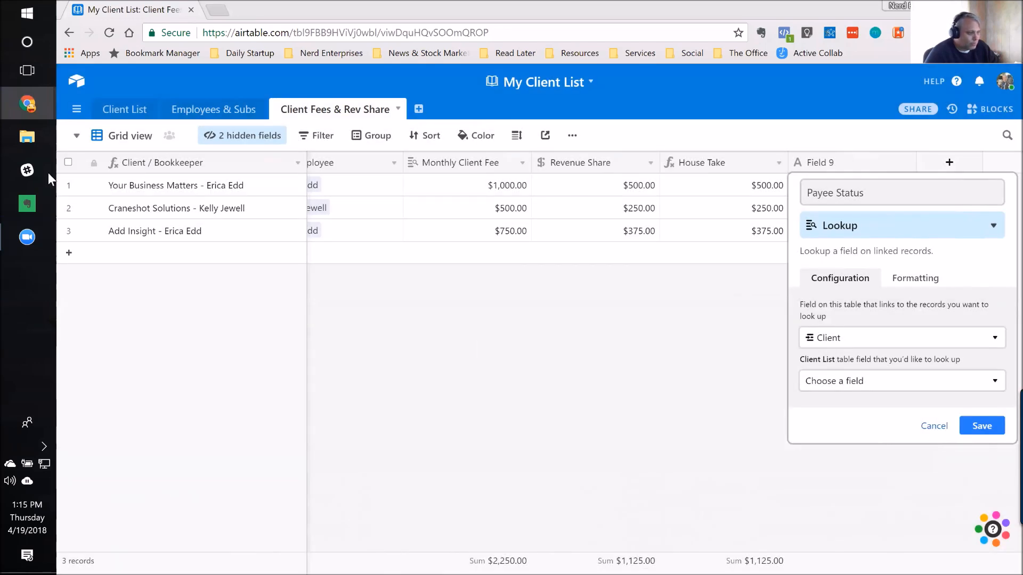
Step: Delete the Clients field from the Employees & Subs table
scroll(205, 203, "left", 3)
left_click(443, 193)
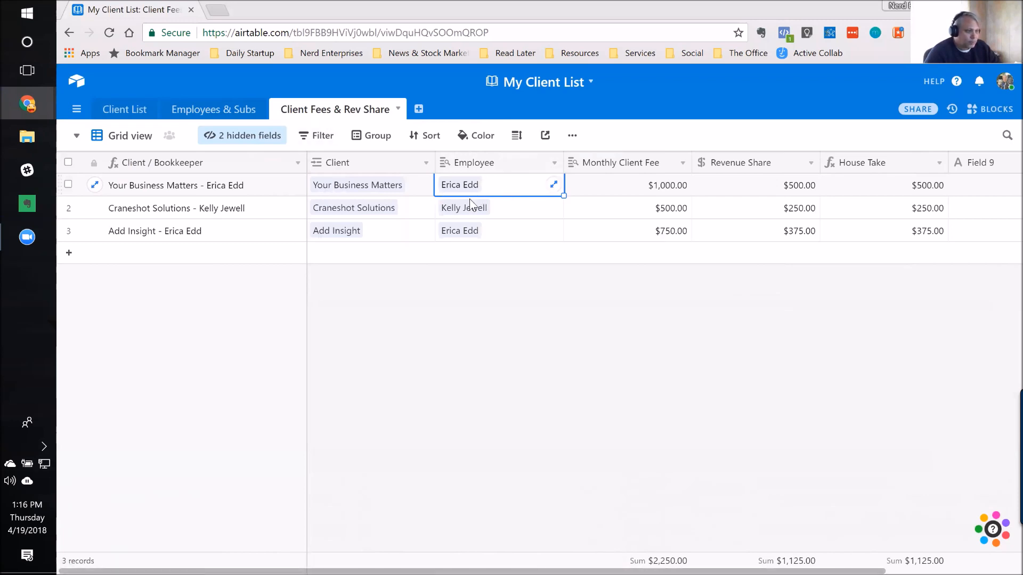
left_click(206, 112)
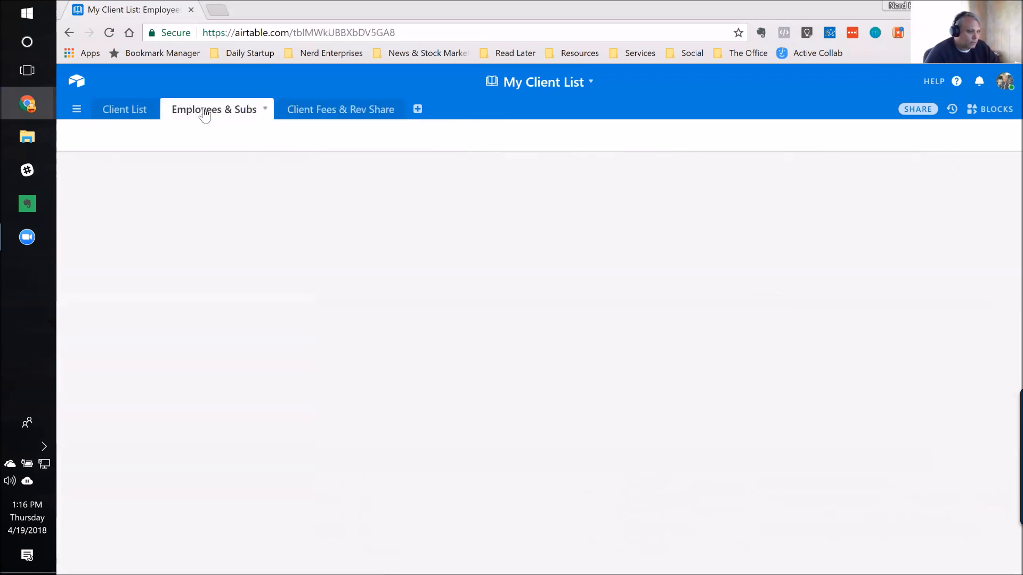
left_click(178, 186)
key("Right")
key("Left")
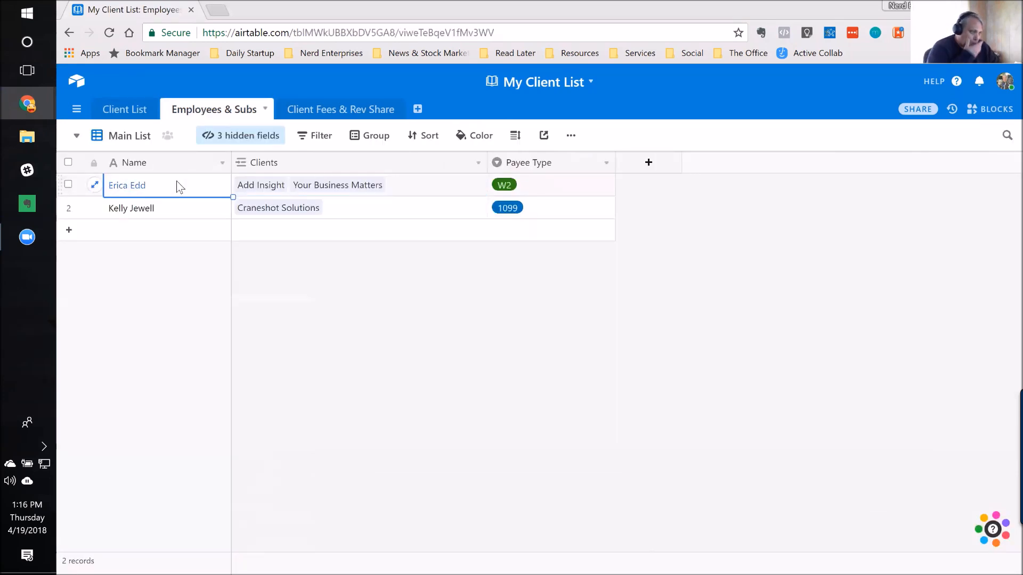
left_click(336, 169)
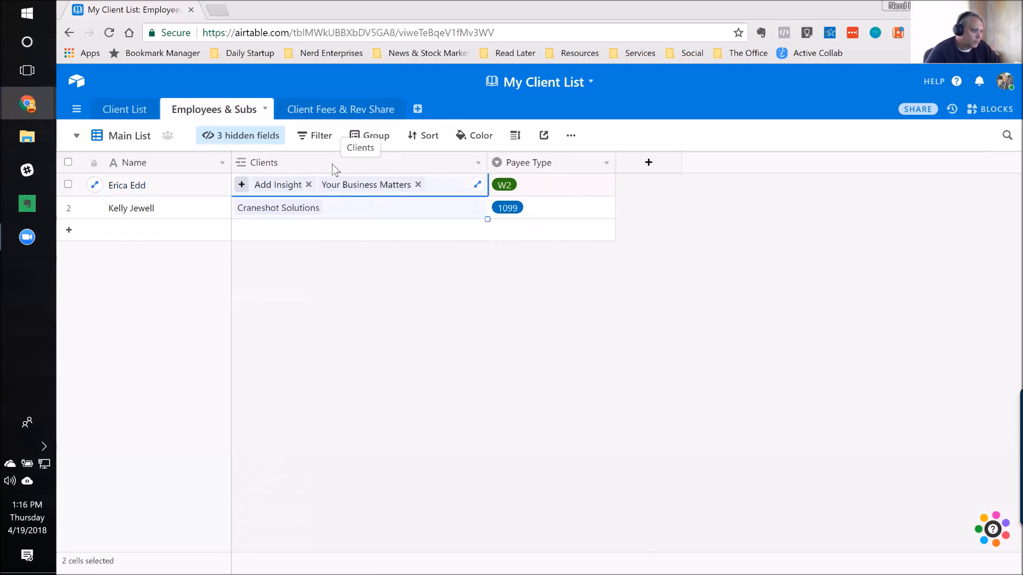
right_click(332, 165)
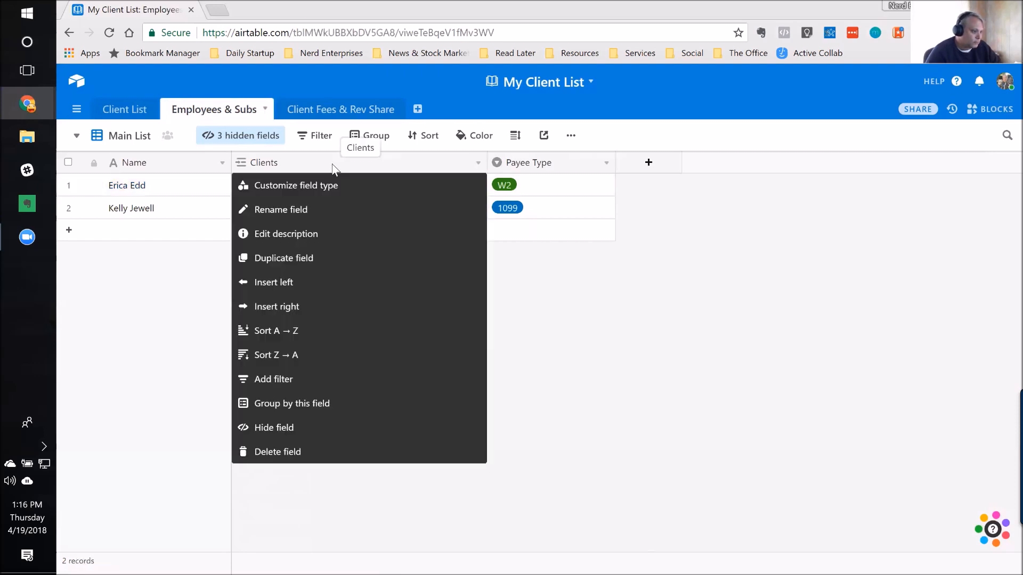
left_click(263, 452)
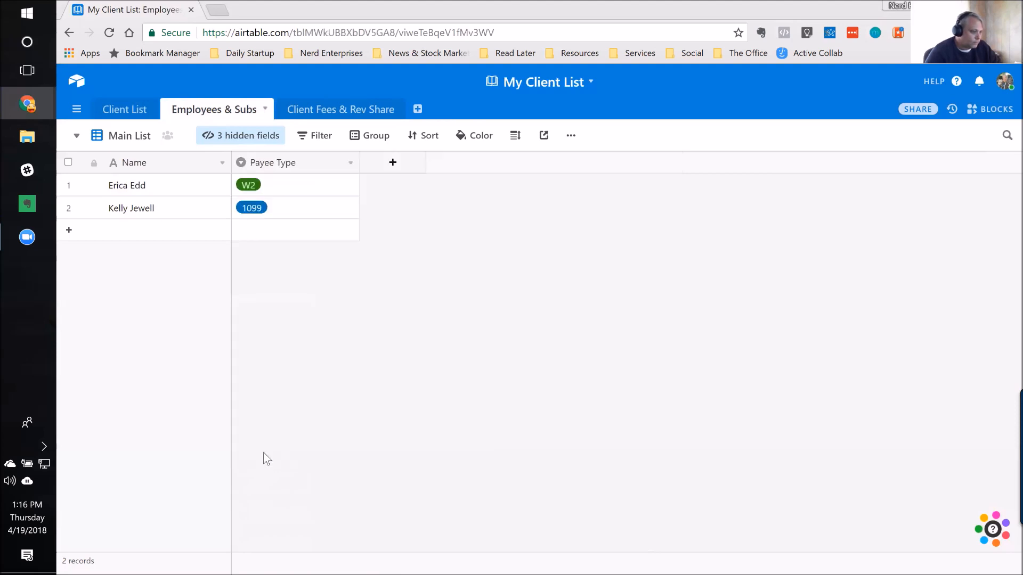
Step: Examine the Employee column in Client Fees & Rev Share, and check the Employees & Subs and Client List tables
left_click(303, 115)
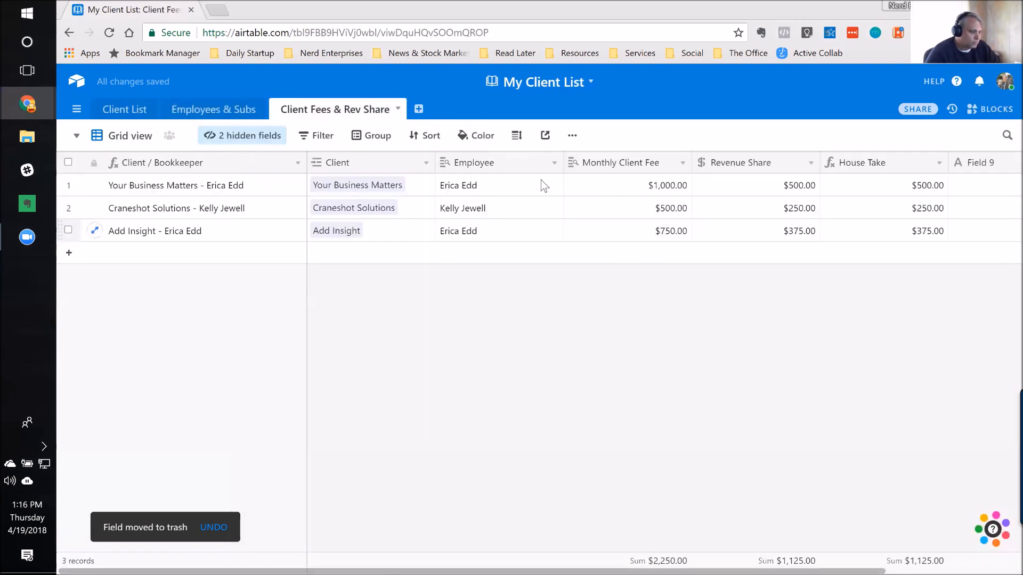
left_click(489, 184)
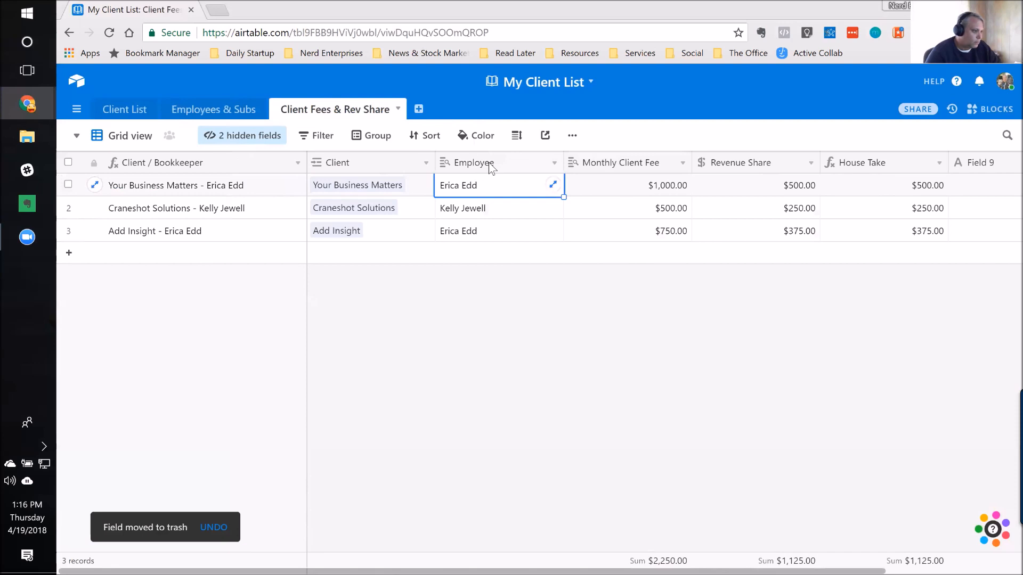
left_click(487, 163)
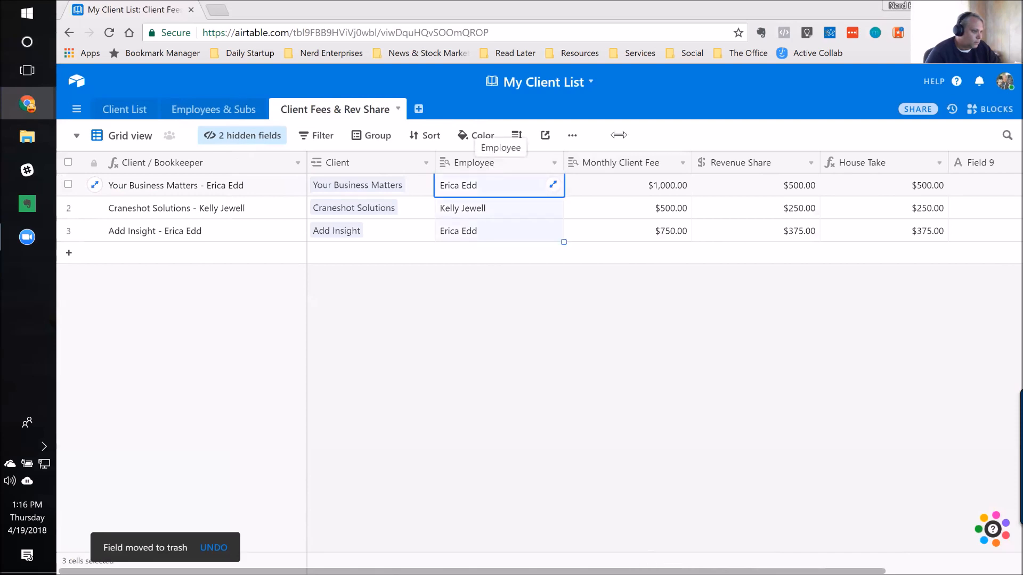
left_click(224, 112)
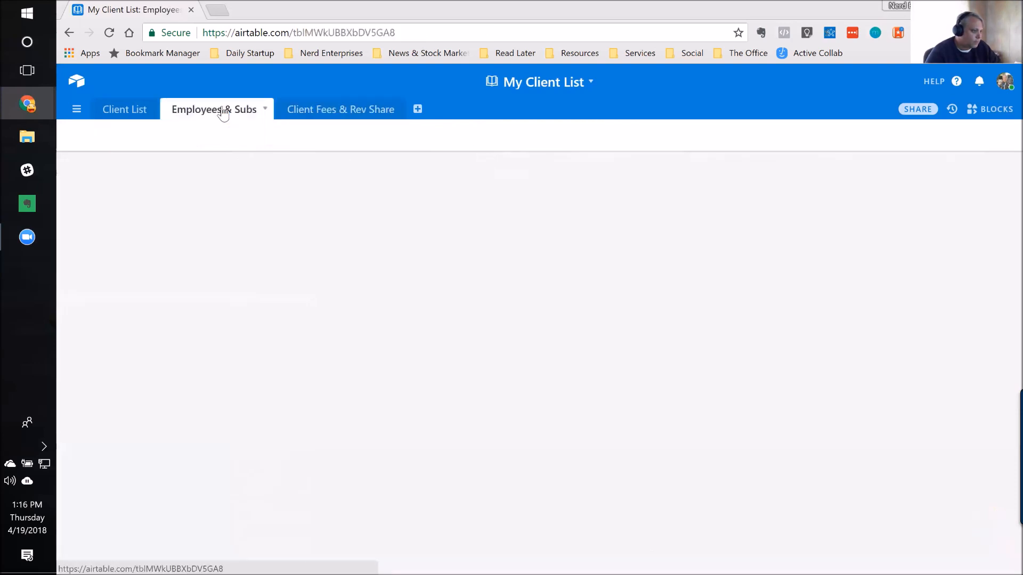
left_click(126, 112)
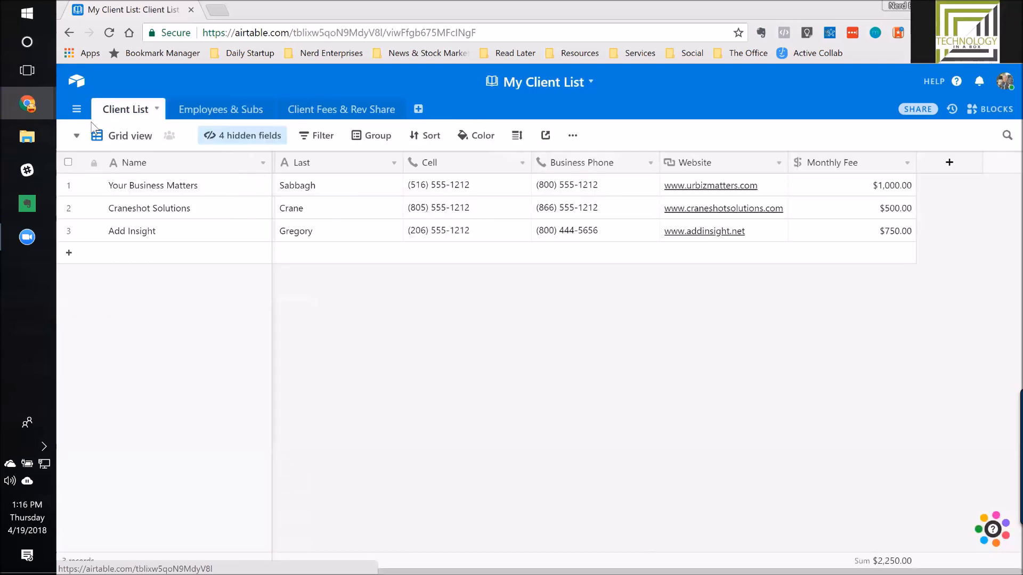
Step: In Client Fees & Rev Share, change the Employee field to link to Employees & Subs, disallow linking to multiple records, and save it
left_click(356, 113)
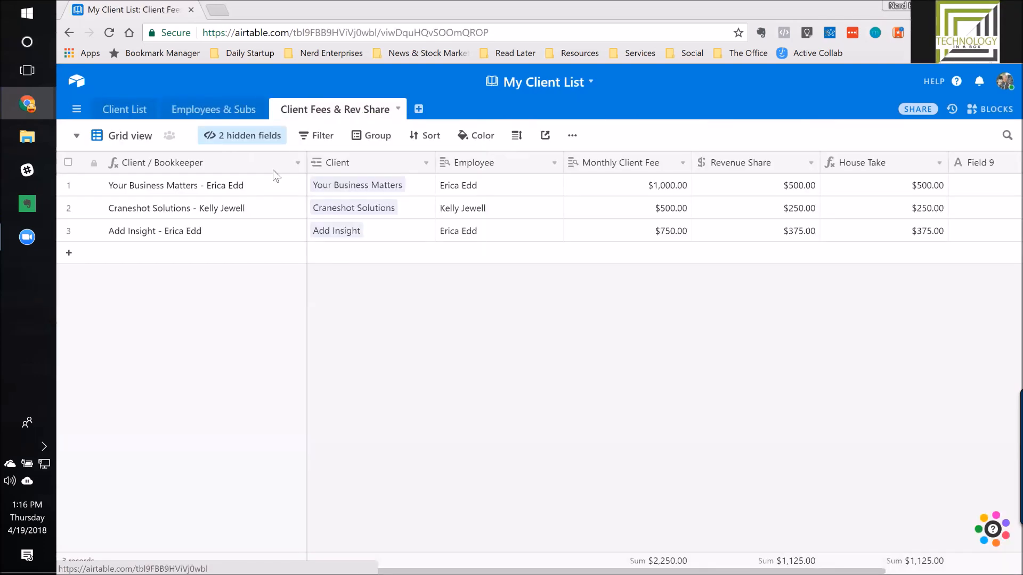
right_click(484, 165)
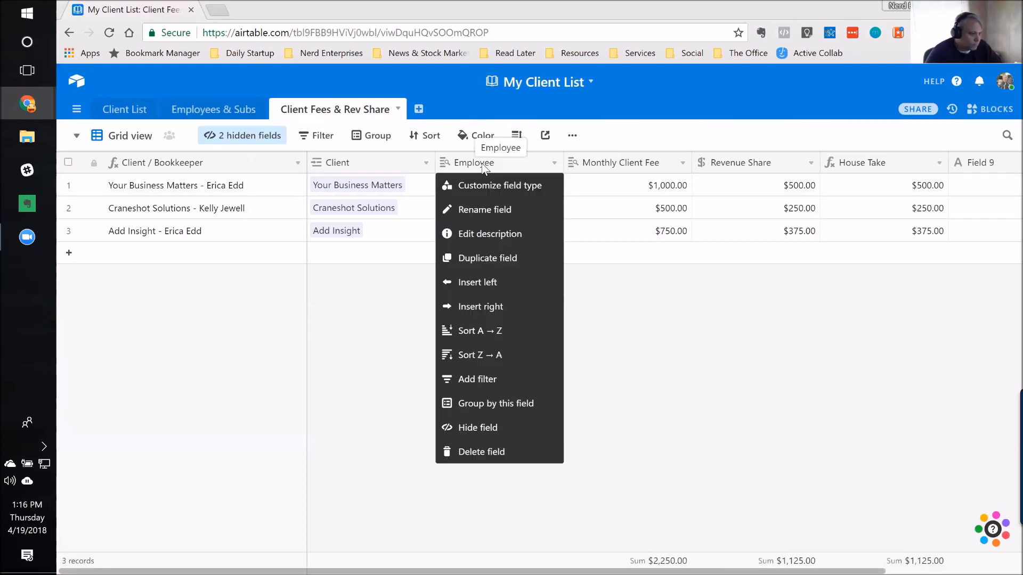
left_click(485, 186)
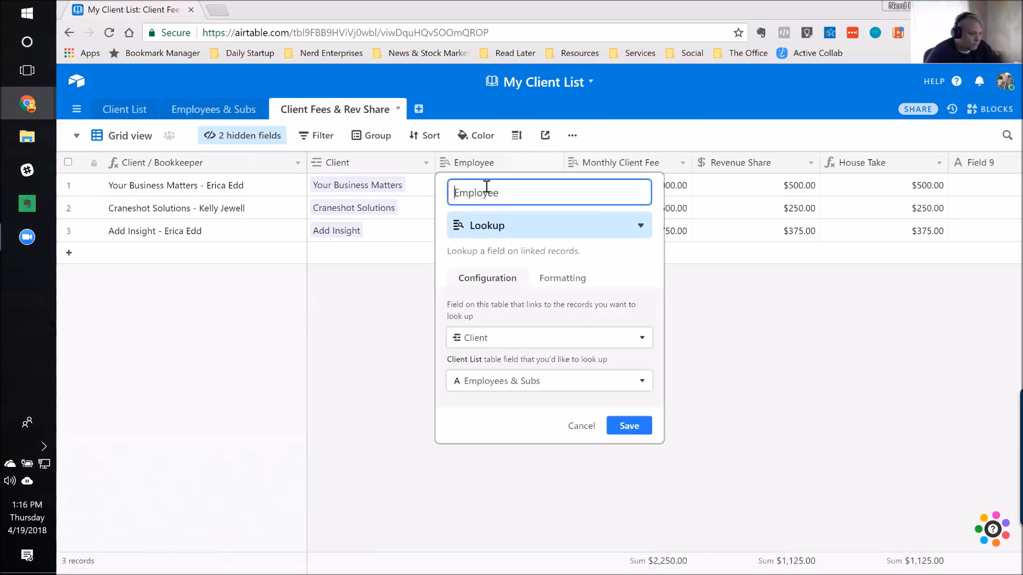
left_click(501, 226)
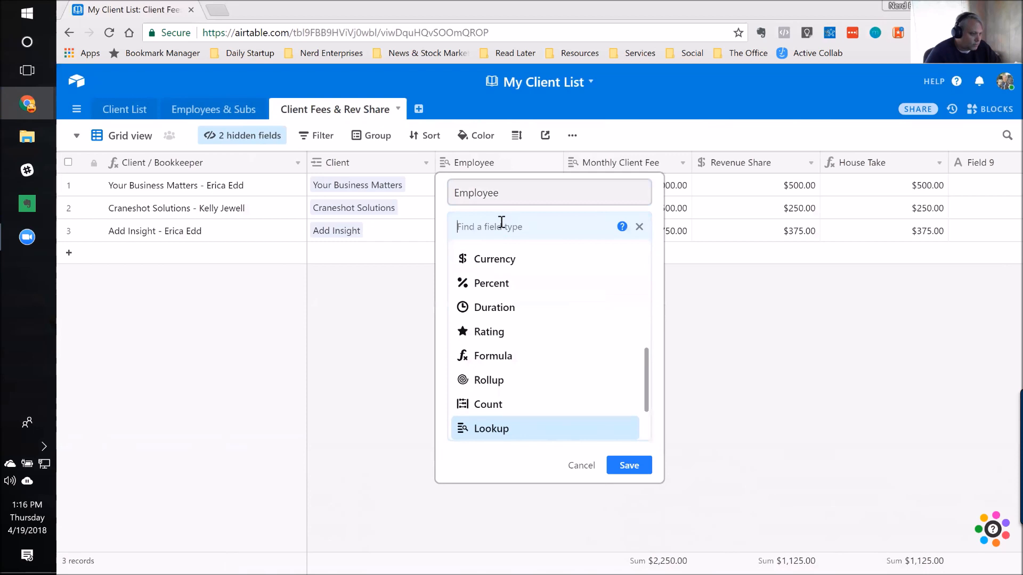
type("link")
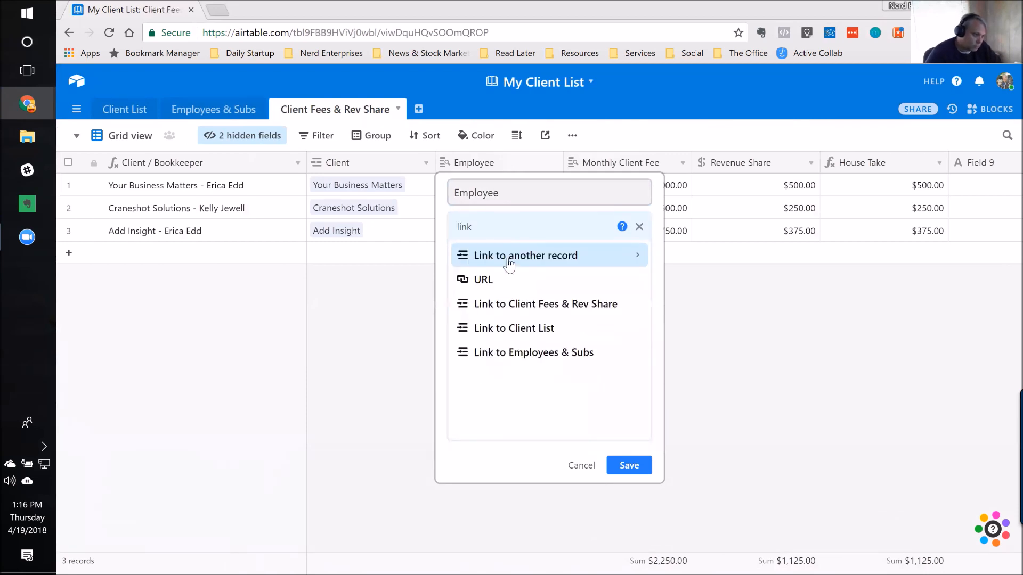
left_click(509, 265)
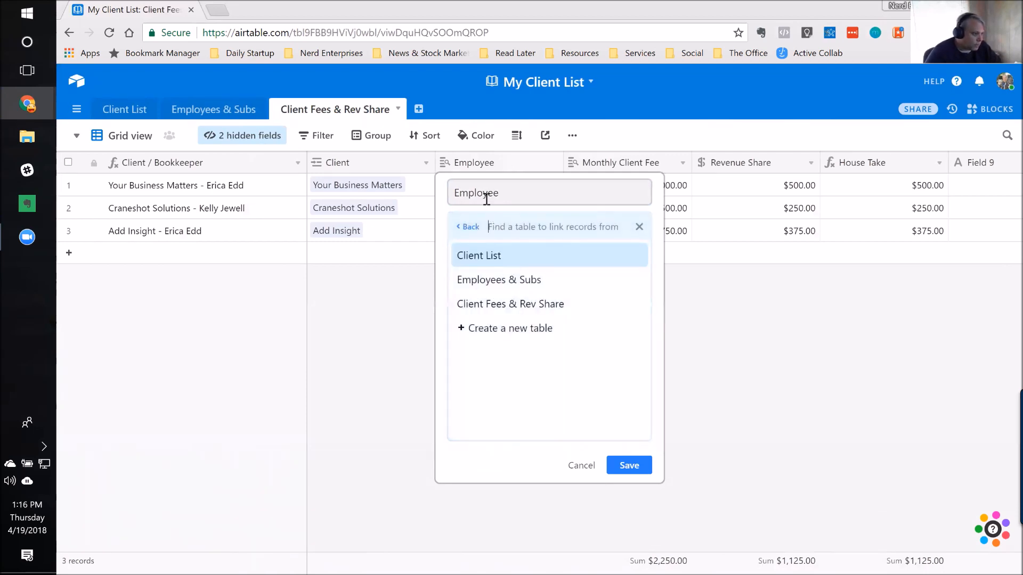
left_click(468, 282)
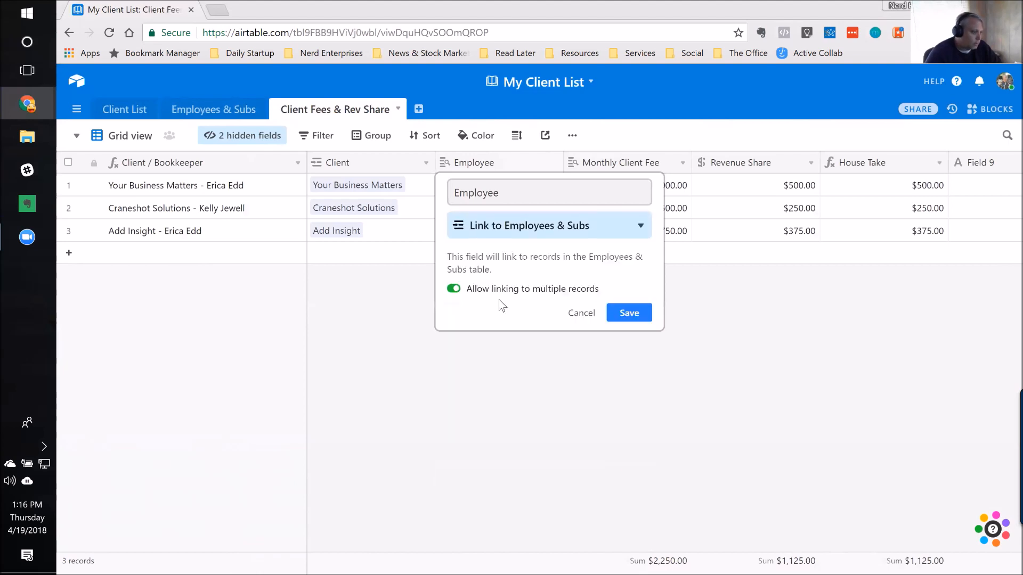
left_click(453, 289)
left_click(630, 313)
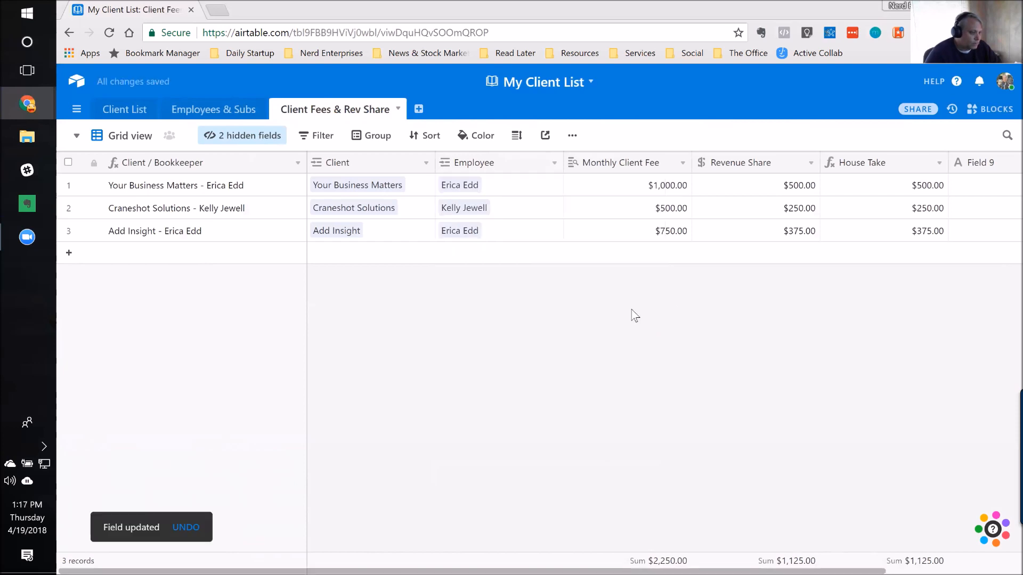
left_click(488, 189)
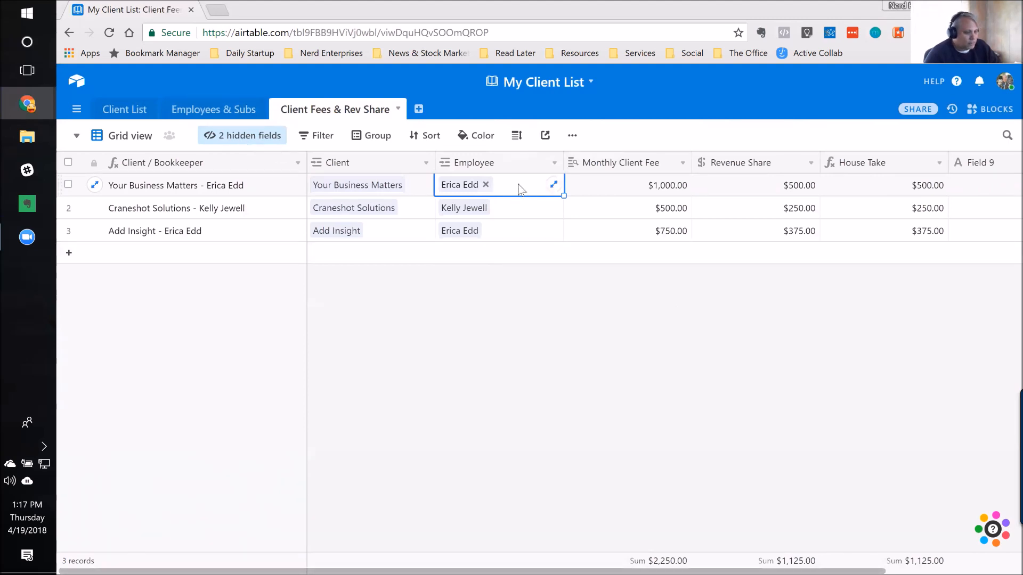
key("Tab")
key("Tab")
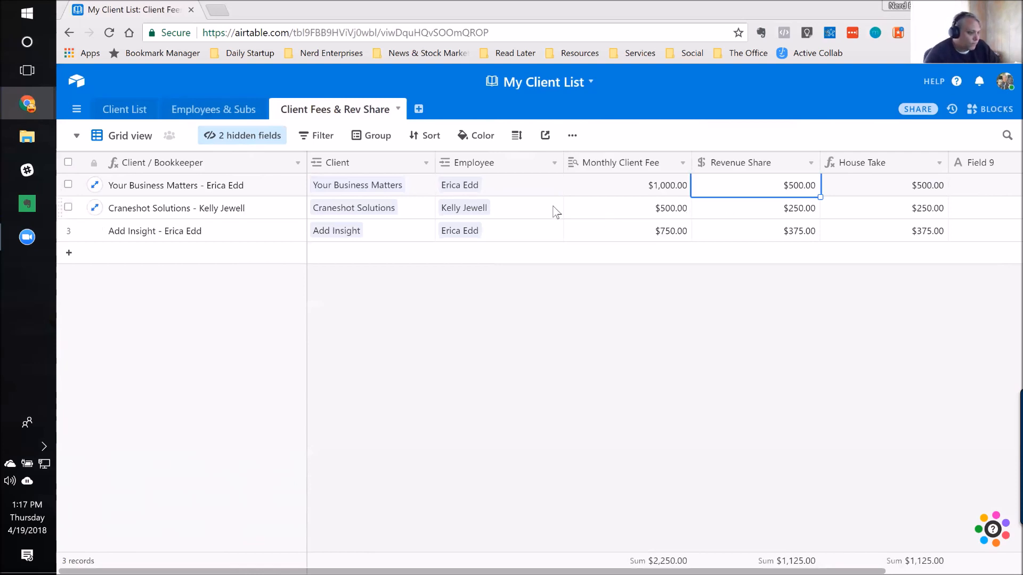
left_click(471, 187)
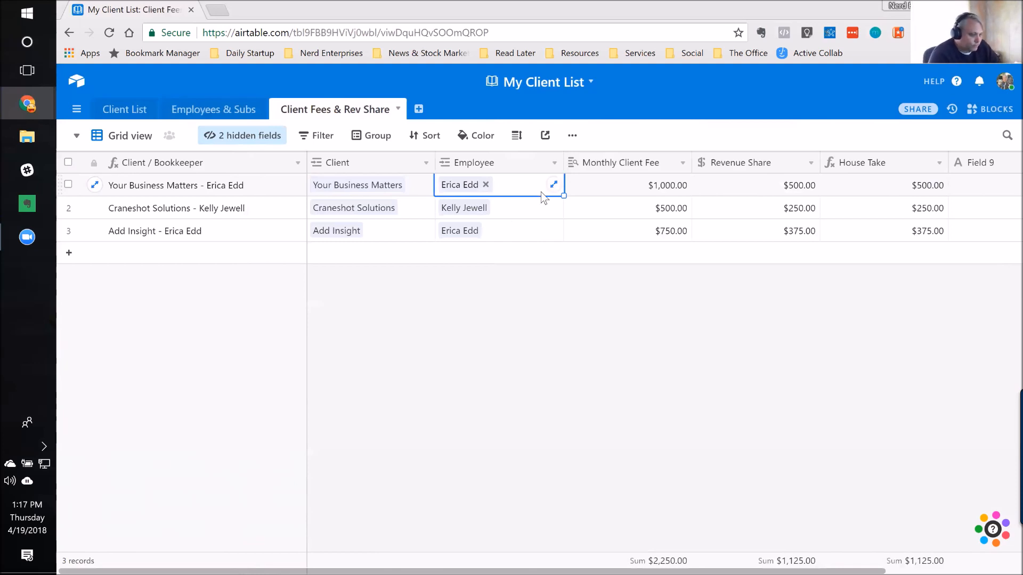
key("Right")
key("Right")
key("Right")
key("Right")
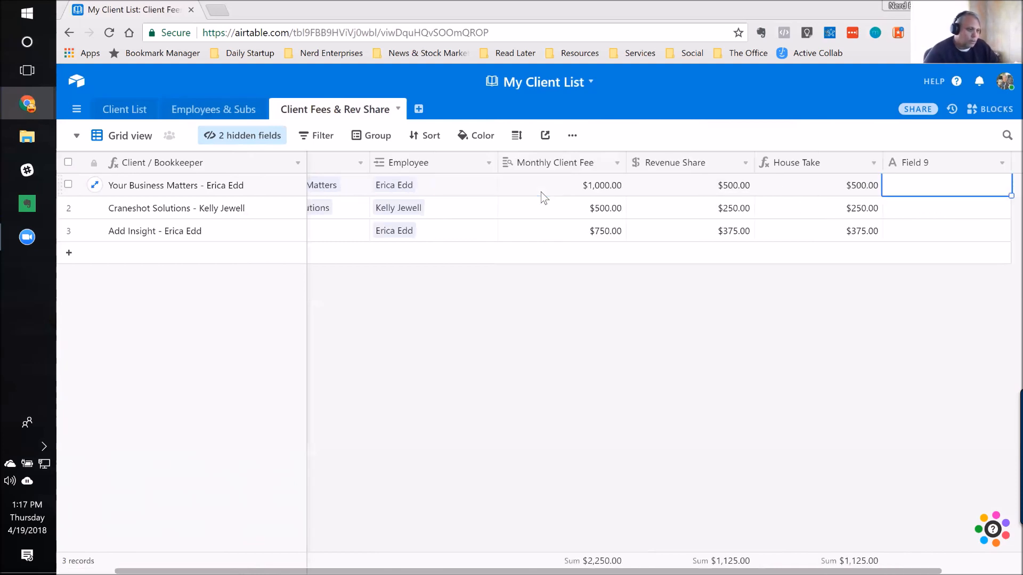
left_click(278, 193)
key("Right")
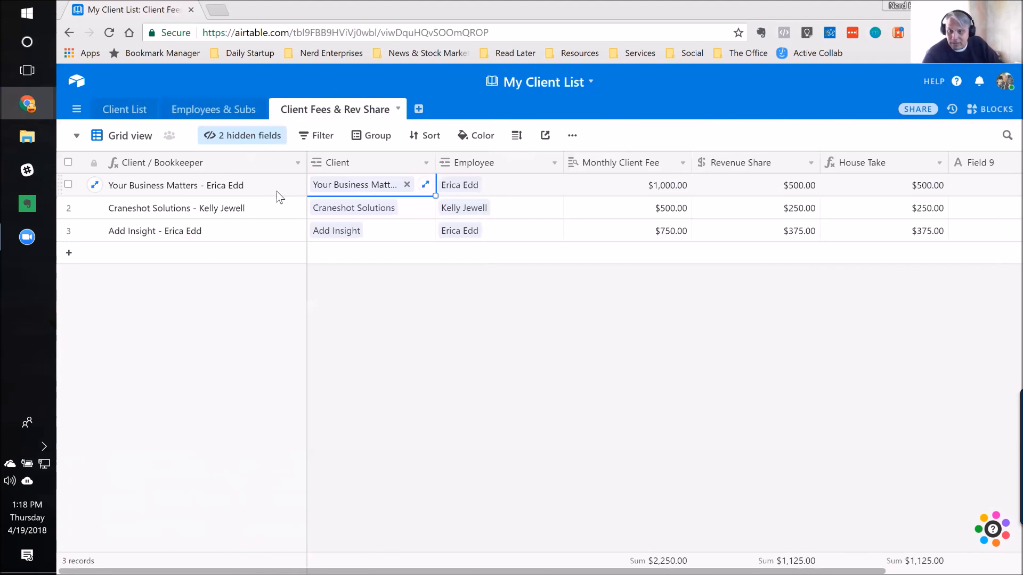
key("Right")
key("Right")
key("Right")
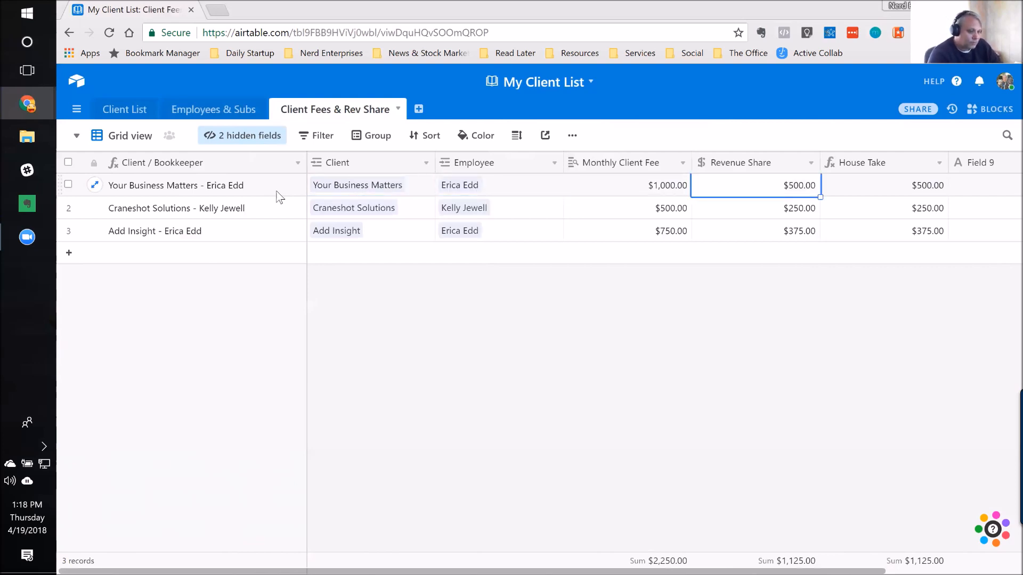
key("Right")
key("Right")
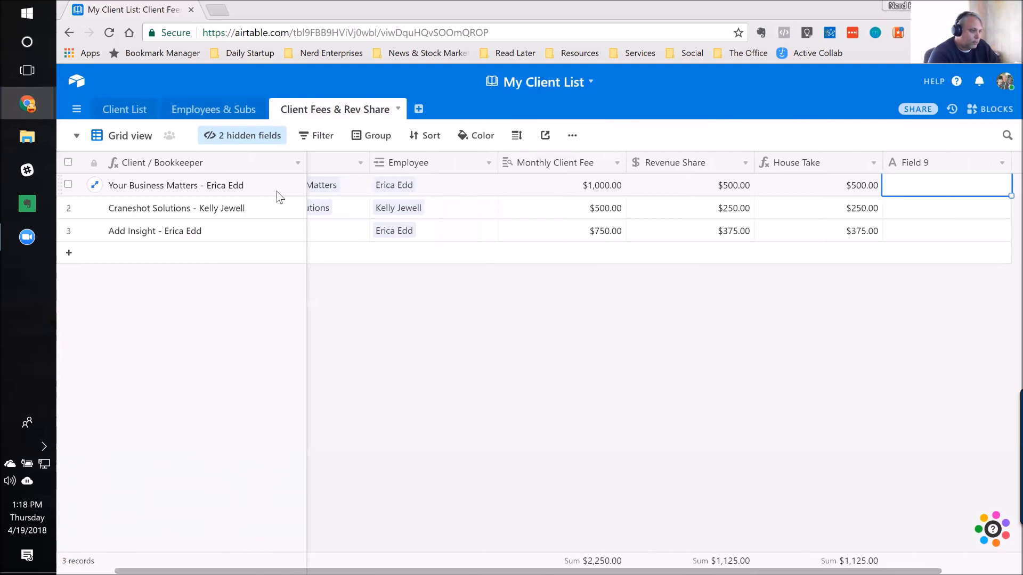
left_click(276, 192)
key("Right")
key("Right")
key("Right")
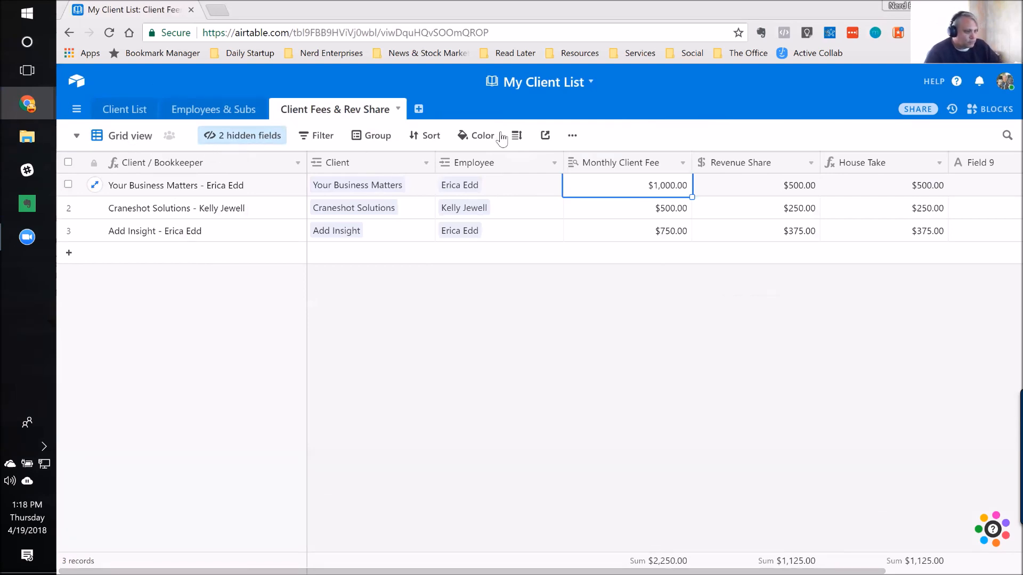
Step: Duplicate the Grid view of the Client Fees & Rev Share table and name the copy "By Employee"
left_click(572, 136)
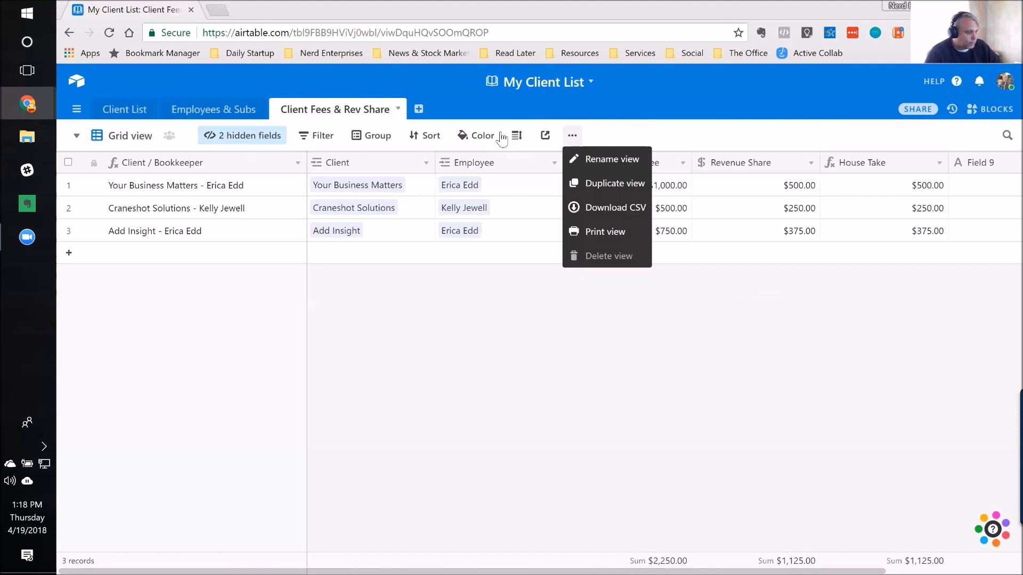
left_click(77, 137)
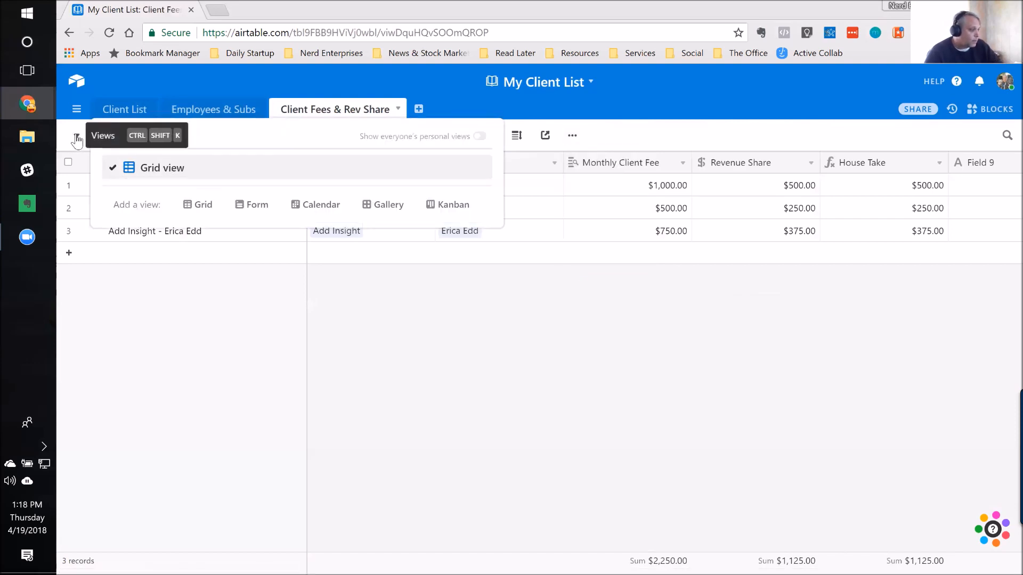
left_click(572, 136)
left_click(572, 136)
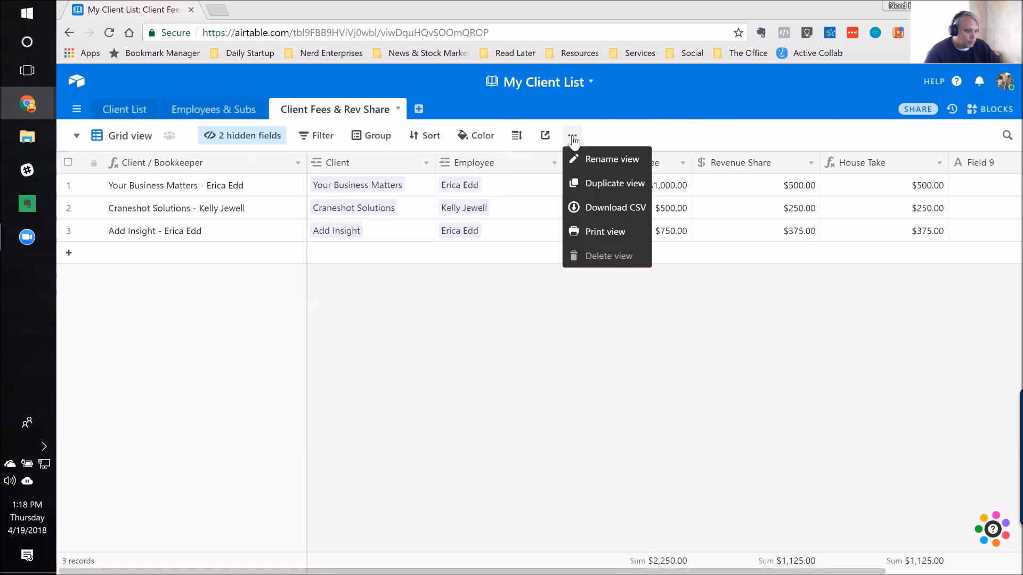
left_click(606, 188)
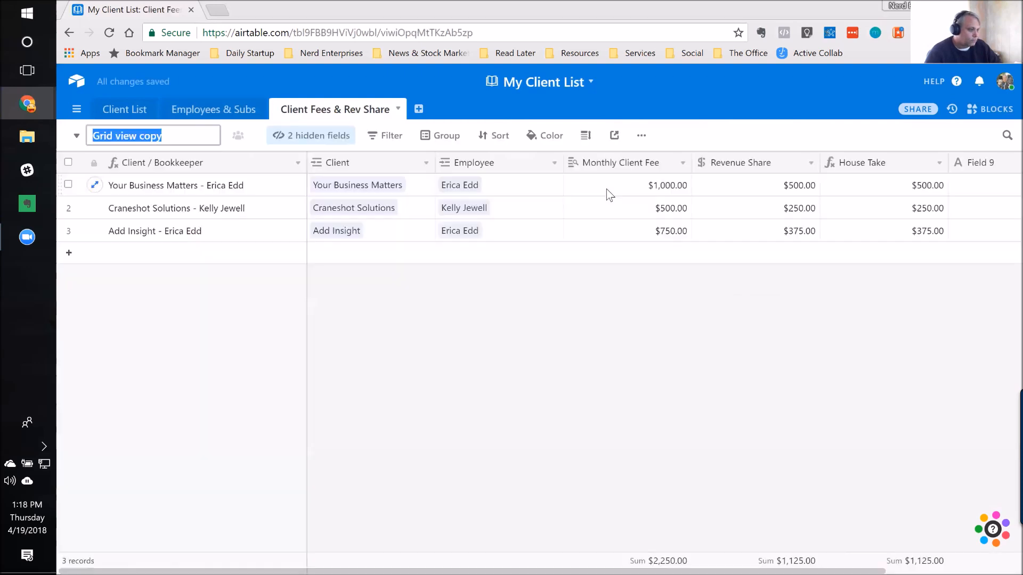
type("By Employee")
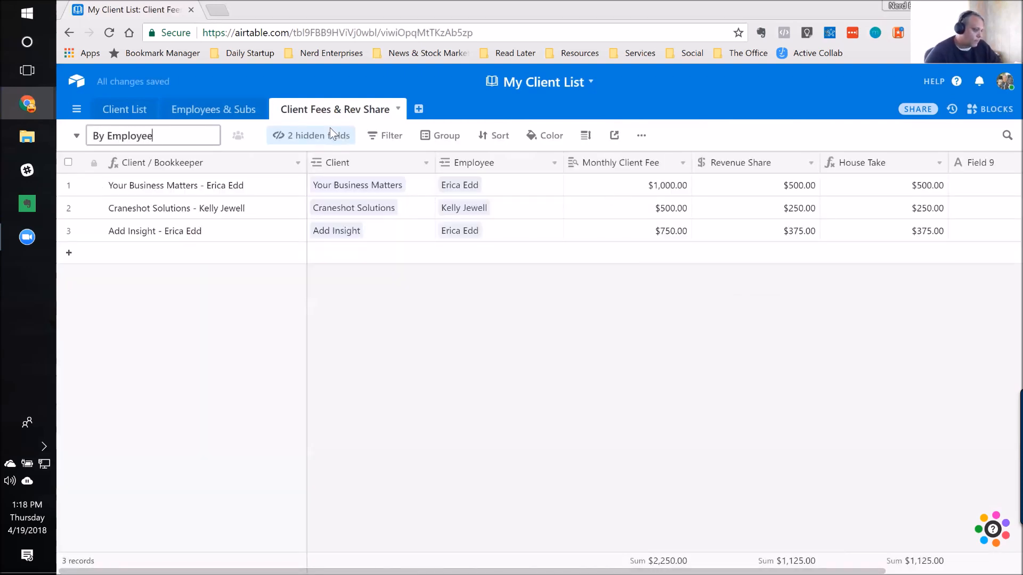
key("Return")
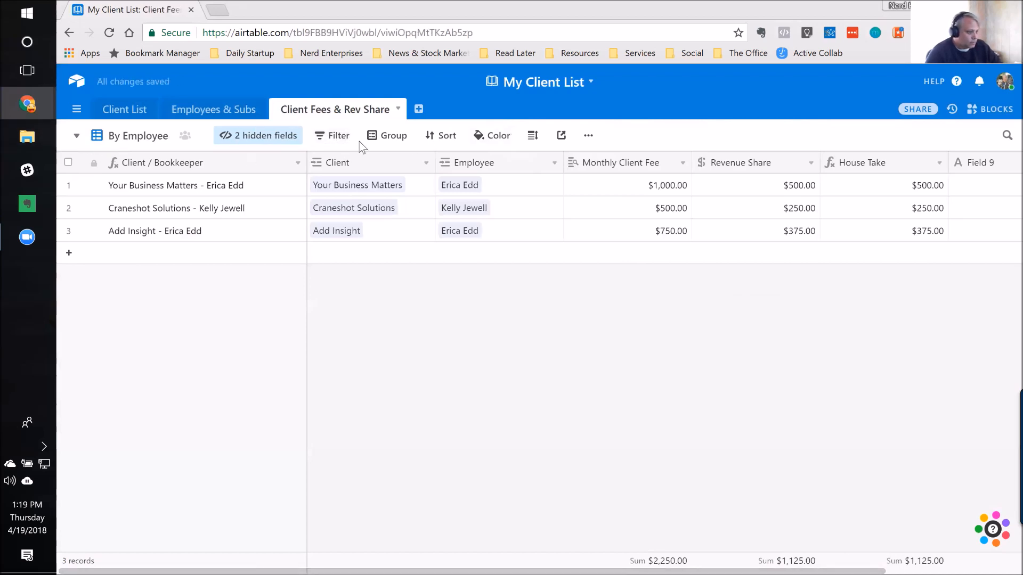
Step: Group the records in the By Employee view by the Employee field, sorted A → Z
left_click(381, 138)
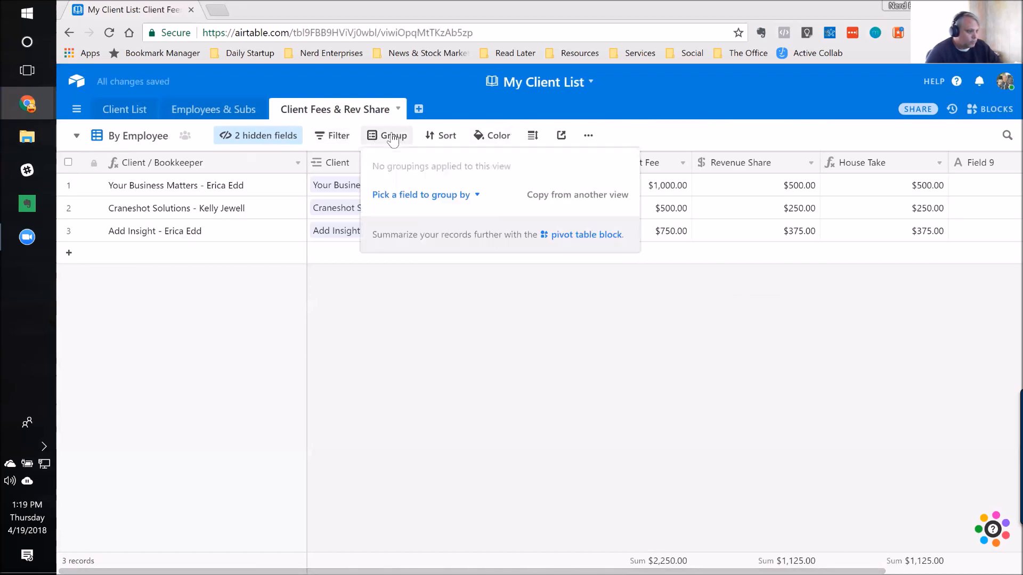
left_click(468, 198)
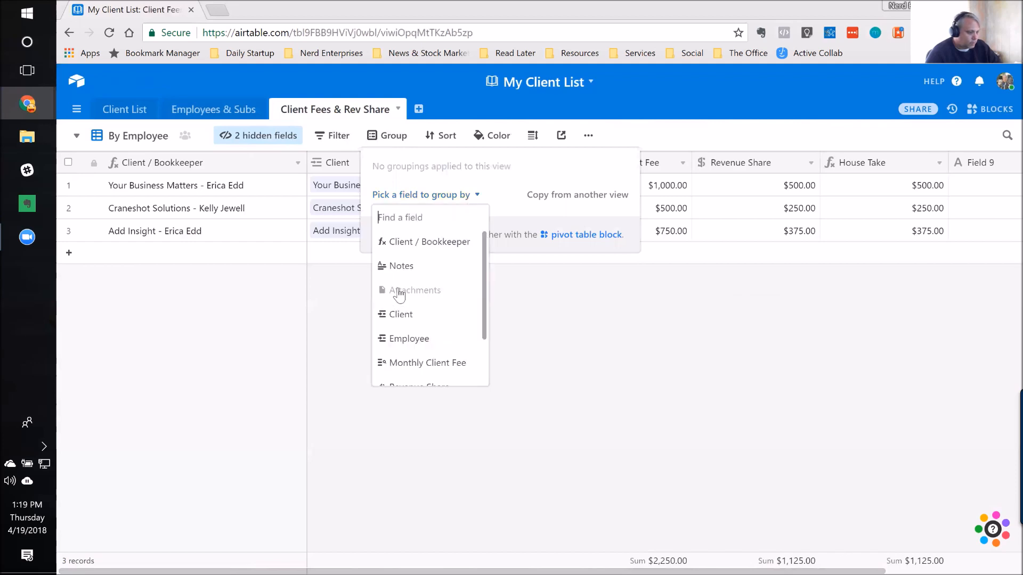
left_click(395, 336)
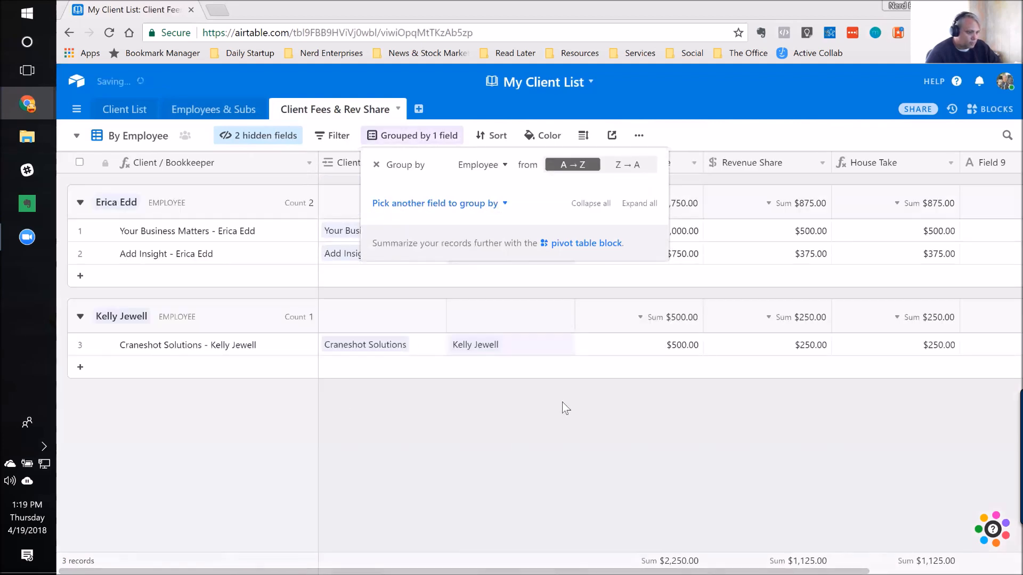
left_click(552, 416)
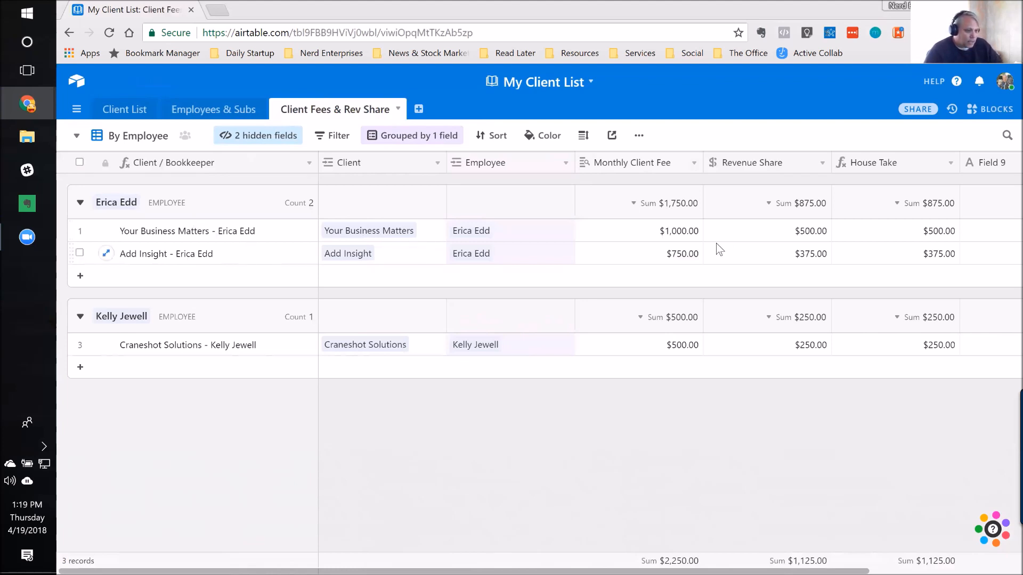
Step: Review the Monthly Client Fee, House Take and Revenue Share amounts within the employee groups
left_click(676, 237)
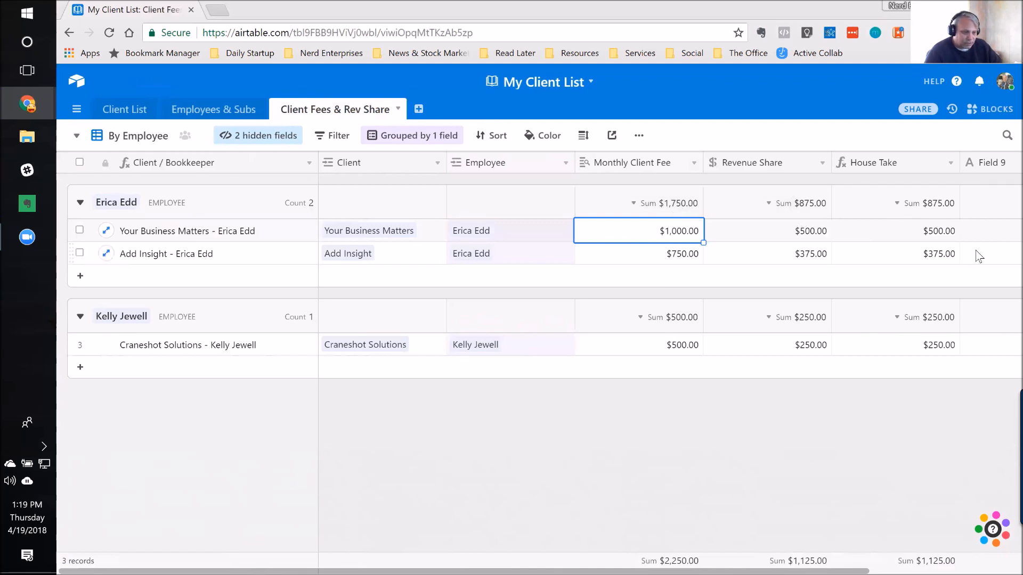
left_click(884, 231)
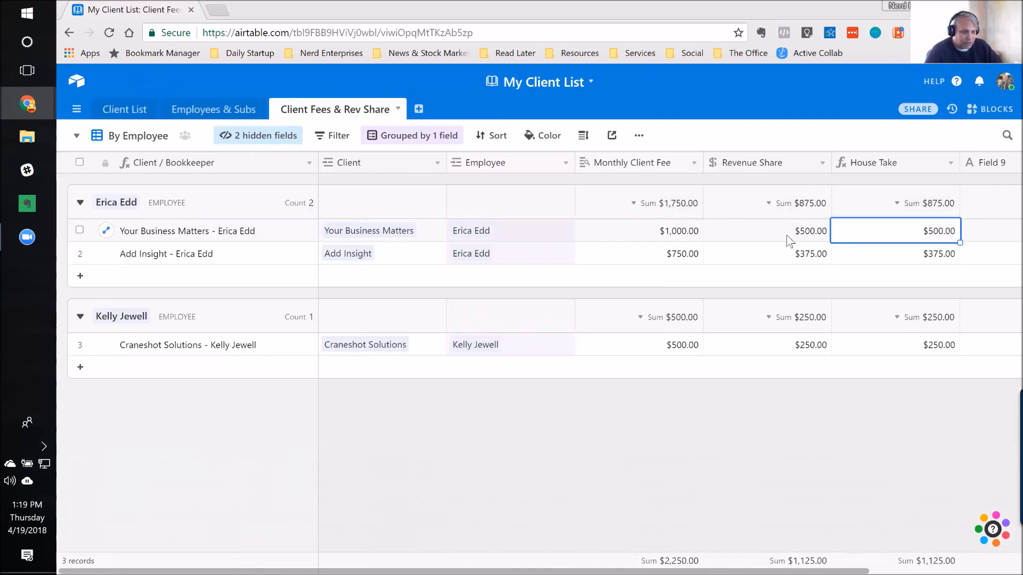
left_click(776, 236)
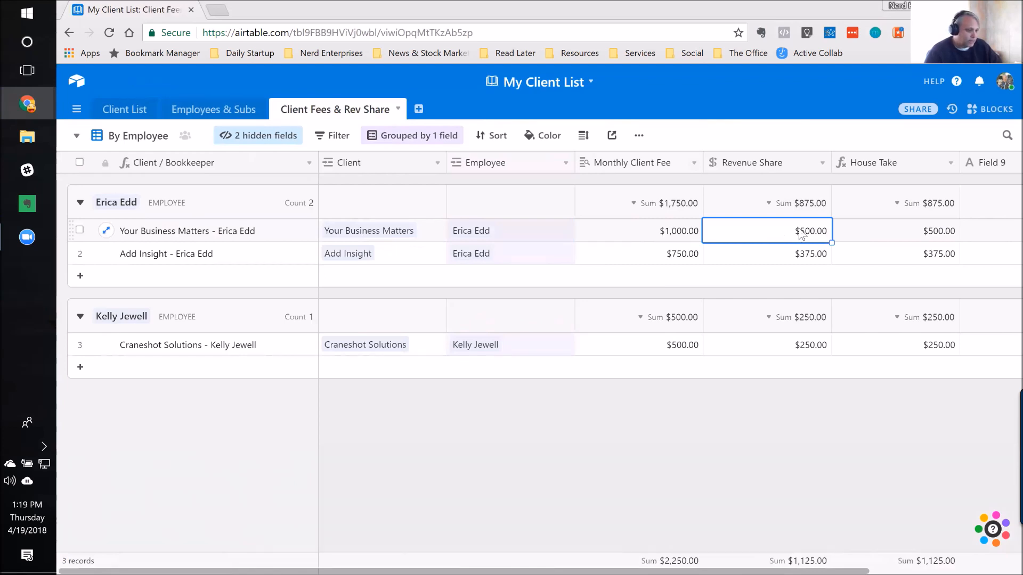
left_click(773, 349)
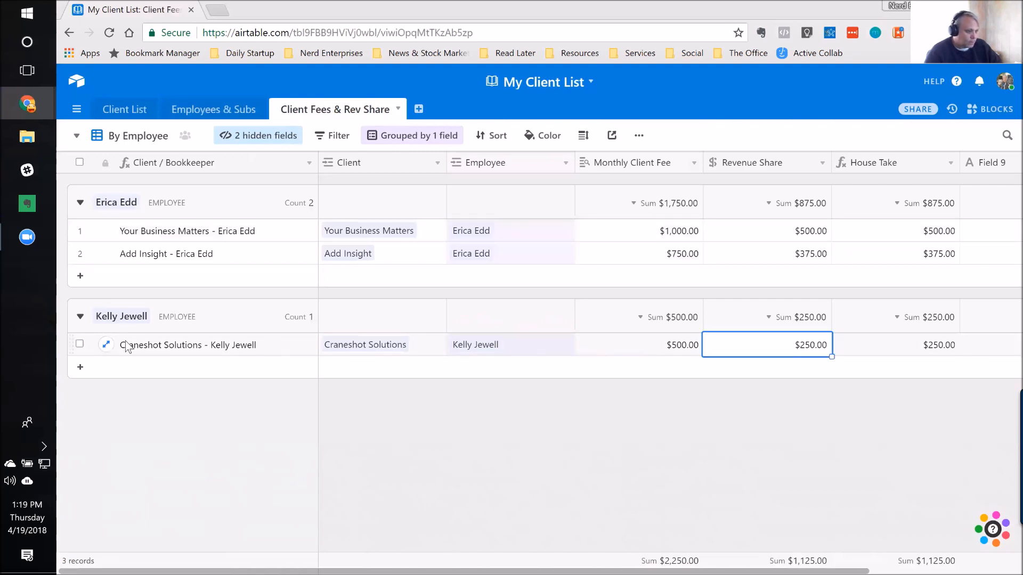
left_click(432, 140)
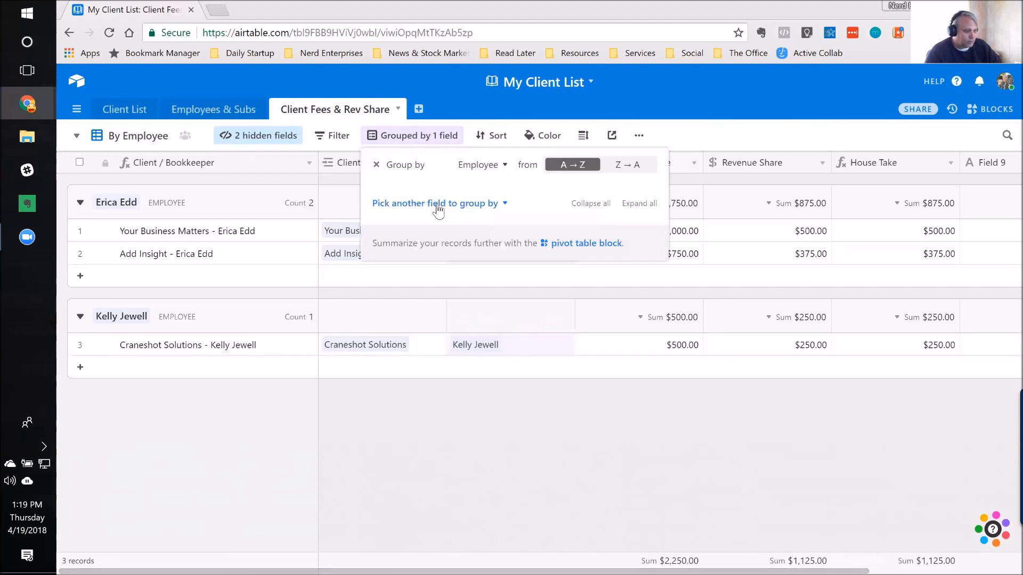
left_click(441, 204)
scroll(467, 257, "down", 2)
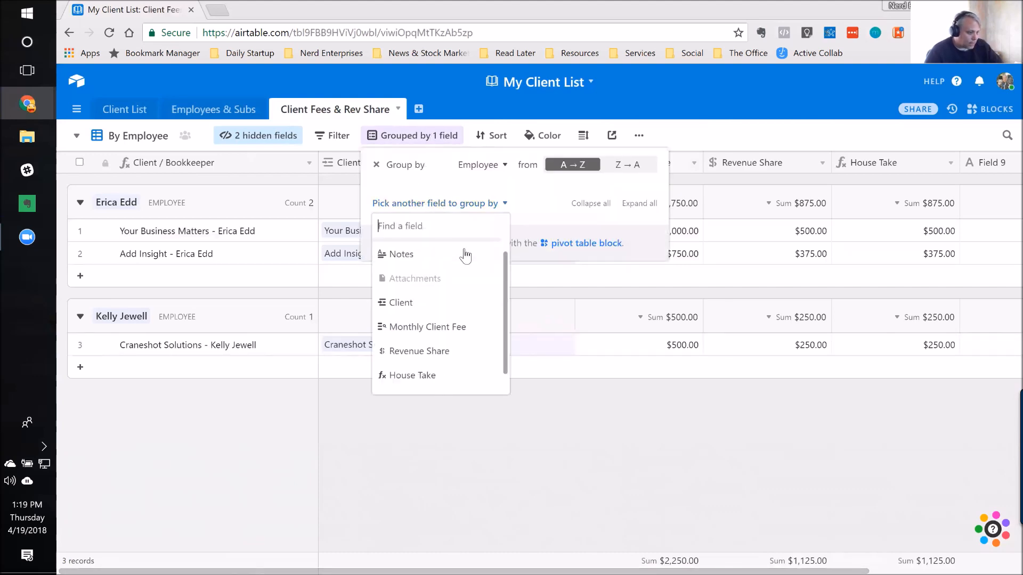
scroll(439, 301, "up", 1)
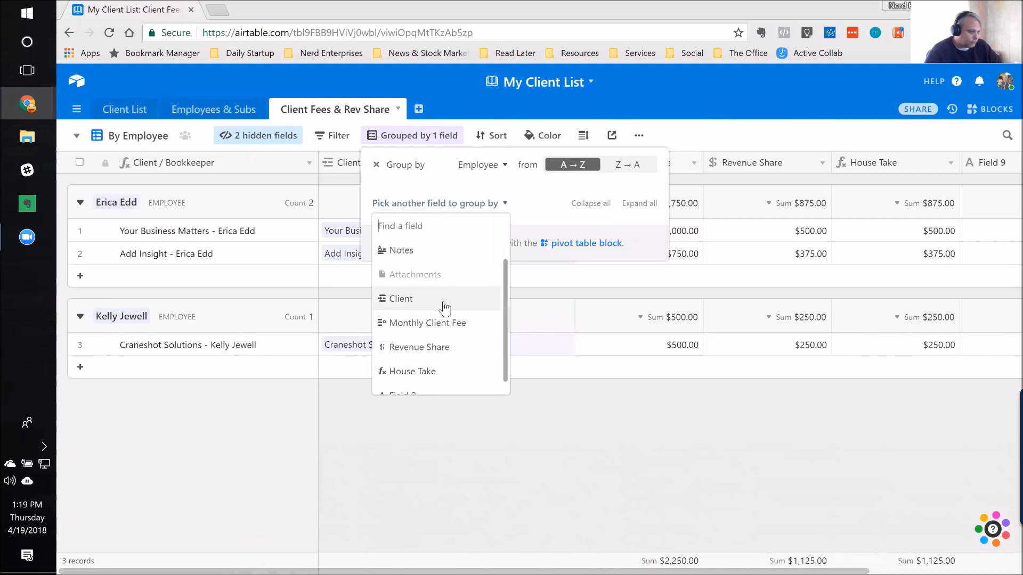
scroll(444, 307, "down", 1)
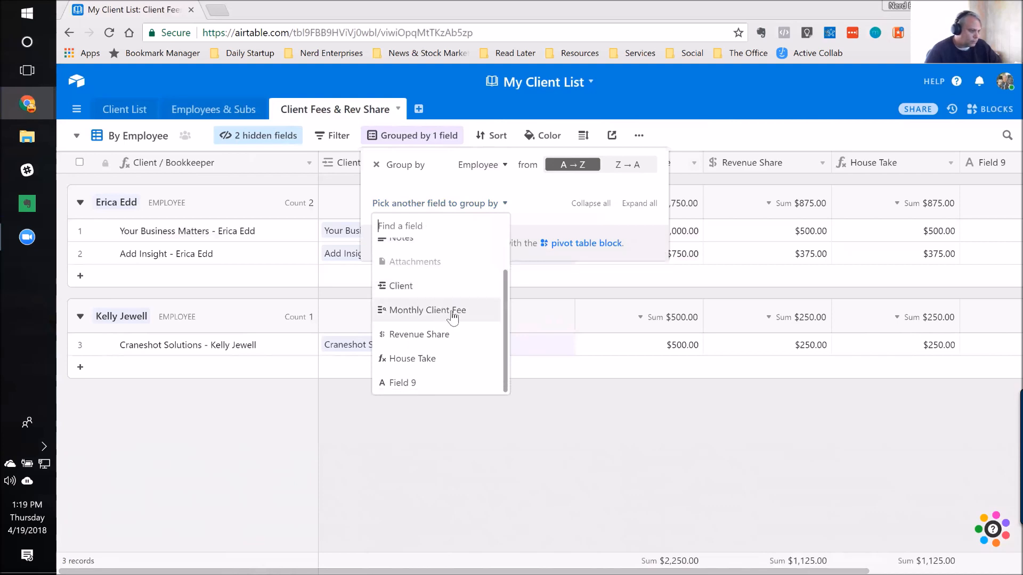
scroll(450, 314, "up", 1)
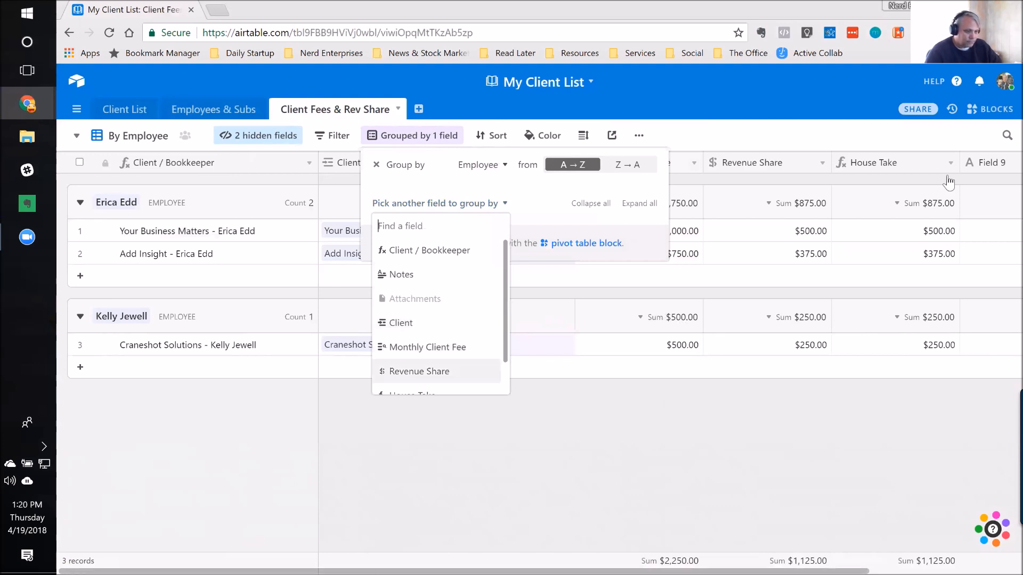
left_click(843, 230)
Step: In the Grid view, start customizing Field 9 after House Take and name it "Payee Status"
left_click(76, 137)
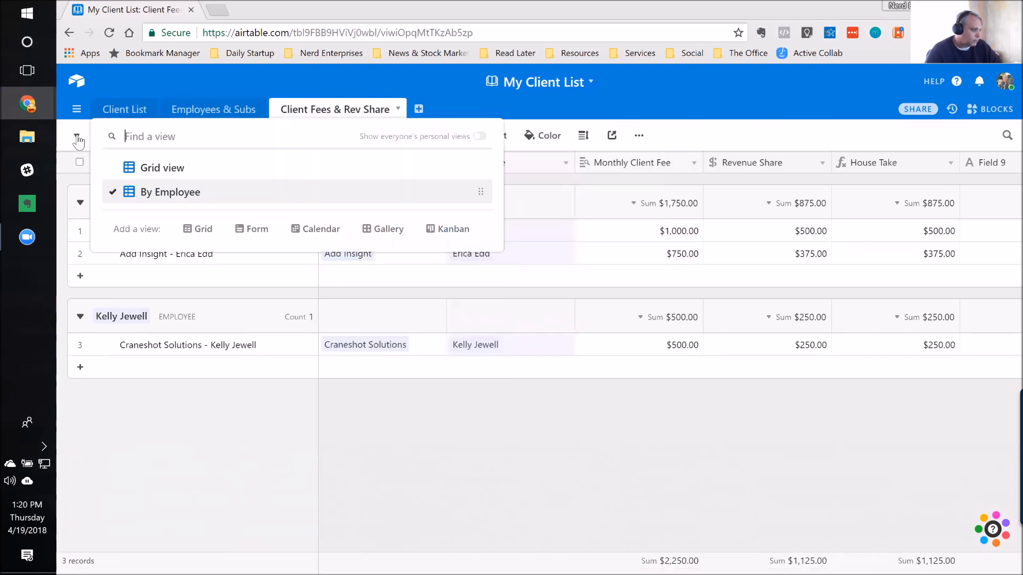
left_click(166, 170)
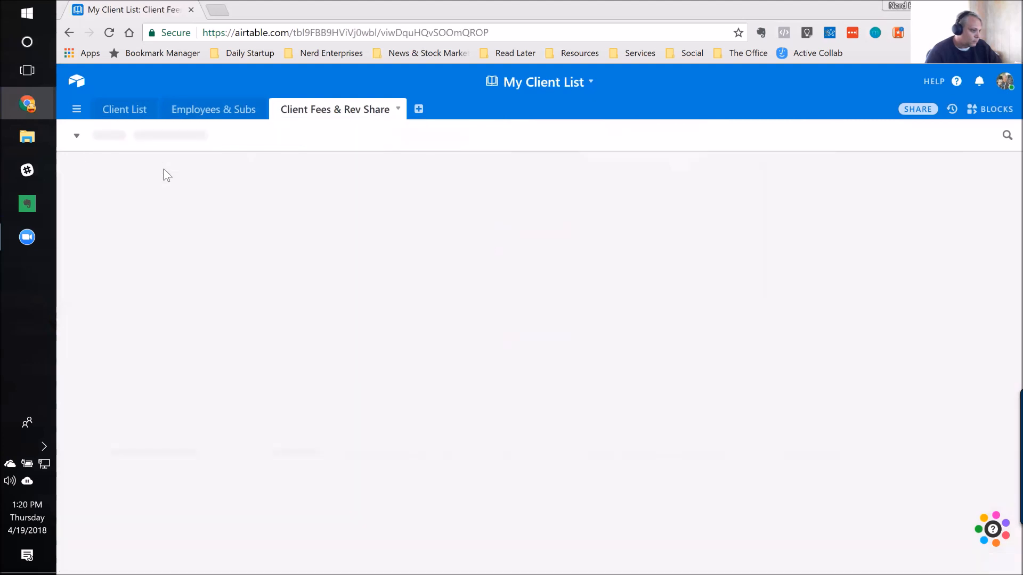
left_click(592, 188)
key("Right")
key("Right")
key("Right")
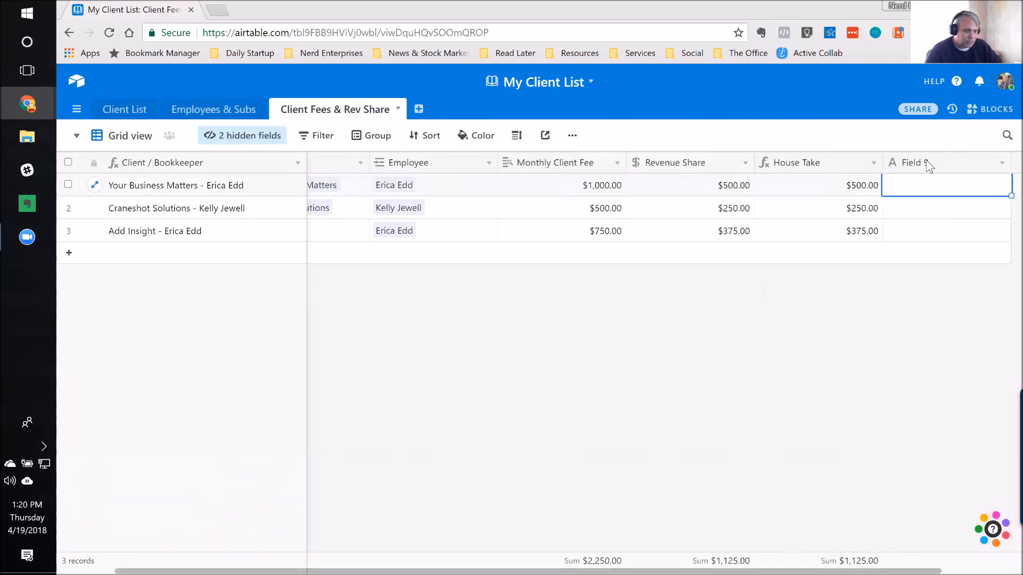
double_click(928, 167)
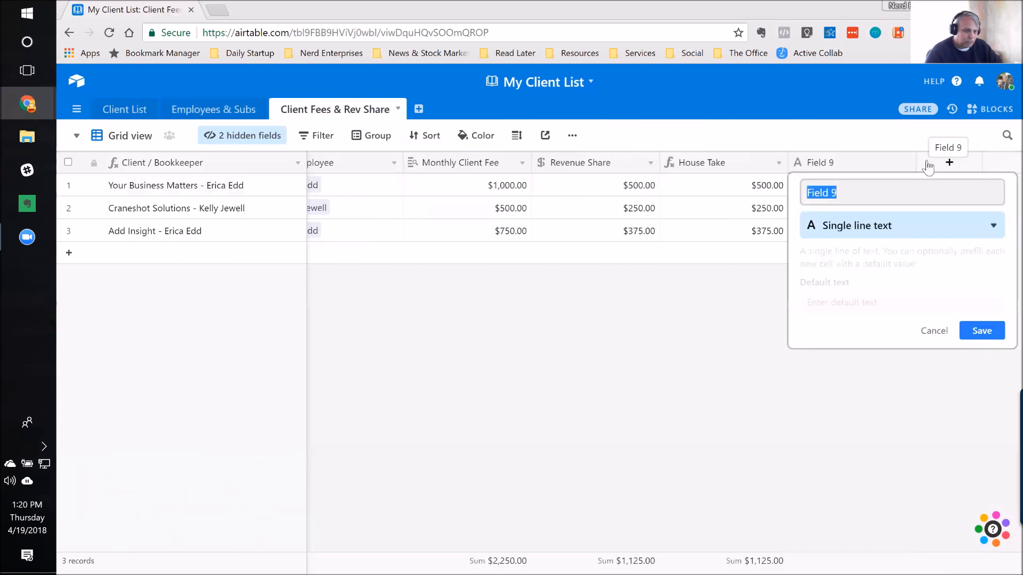
key("BackSpace")
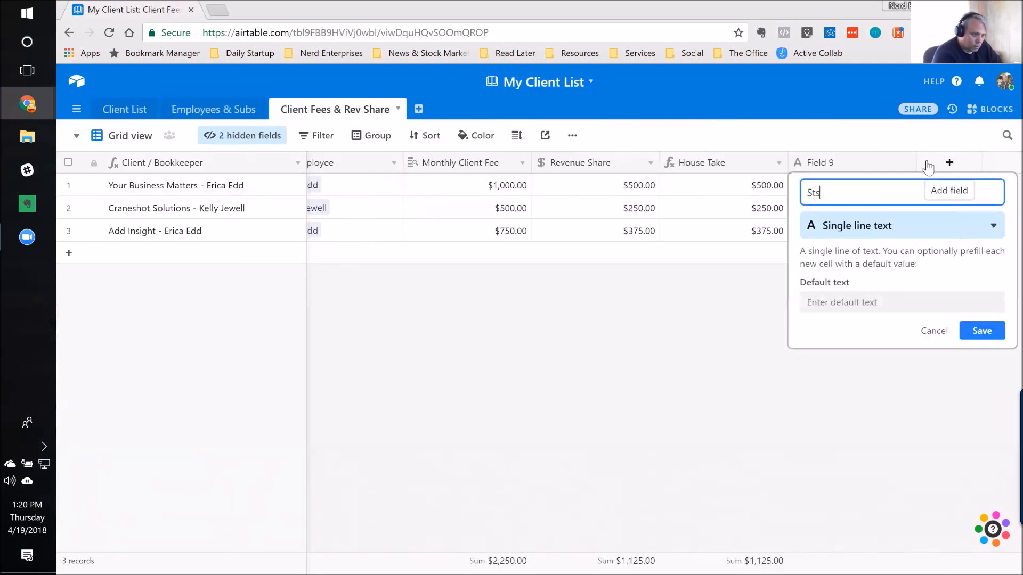
type("Payee Status")
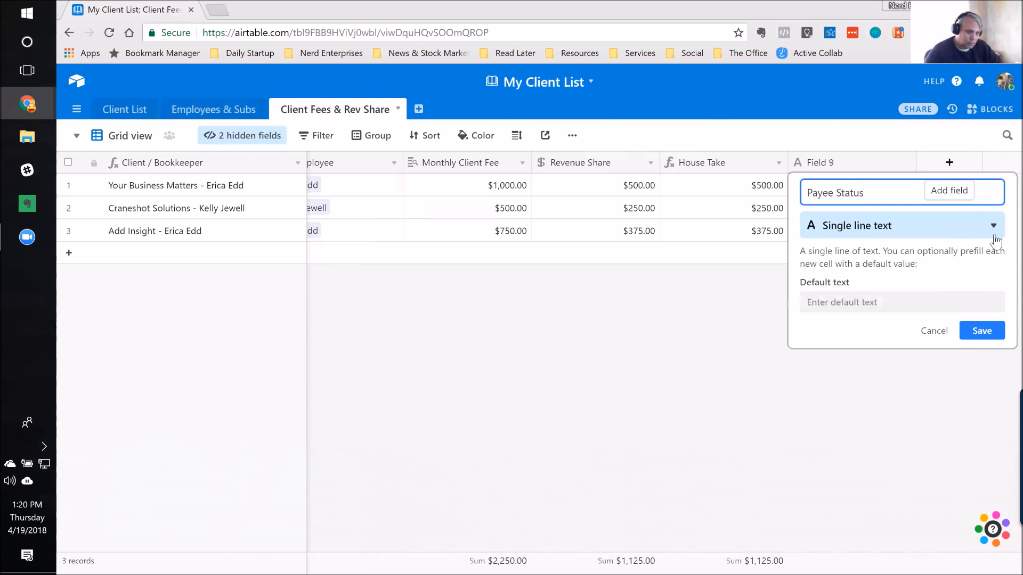
Step: Make Payee Status a Lookup field that pulls Payee Type from Employees & Subs through the Employee link, and save it
left_click(844, 223)
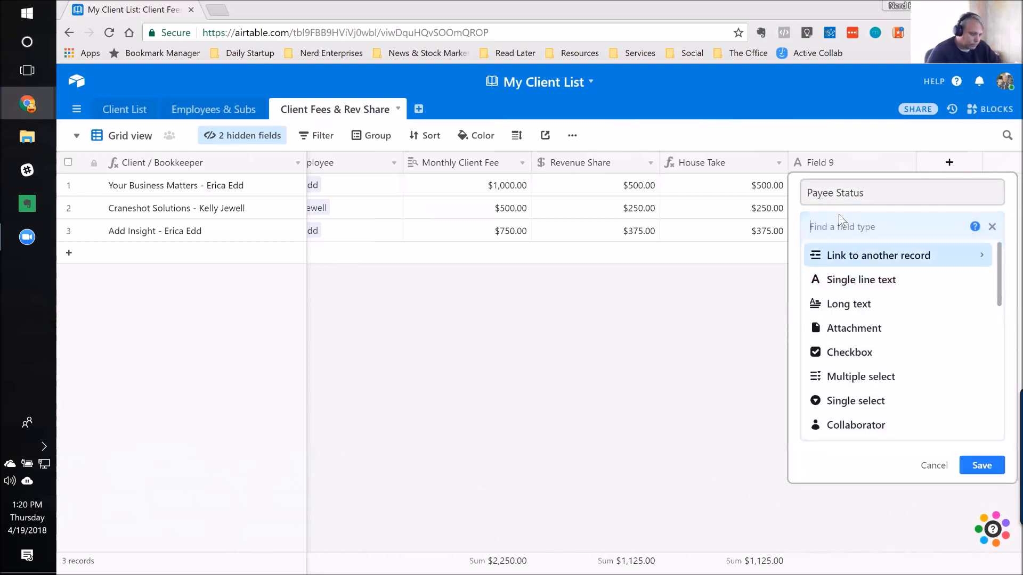
type("look")
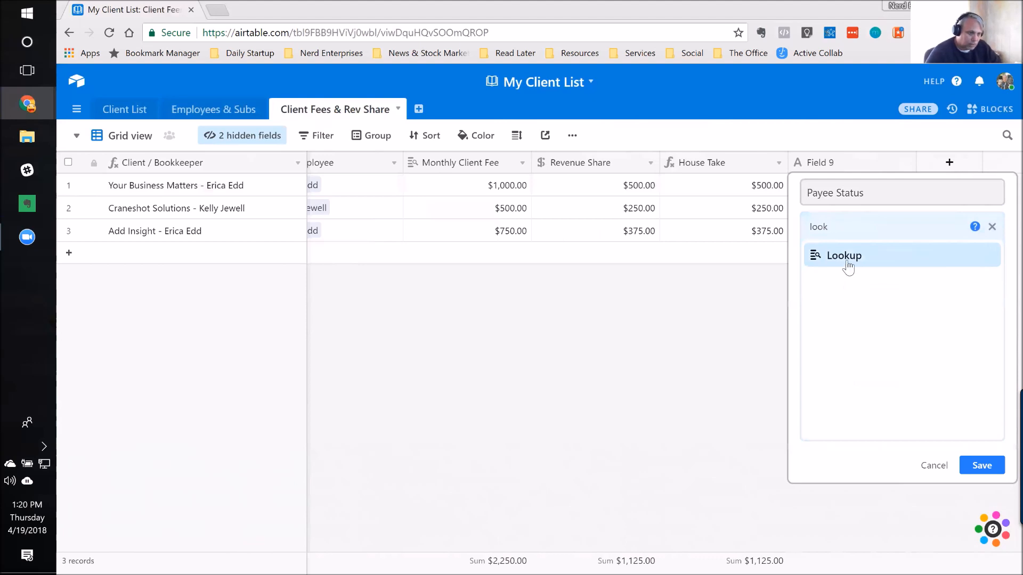
left_click(847, 264)
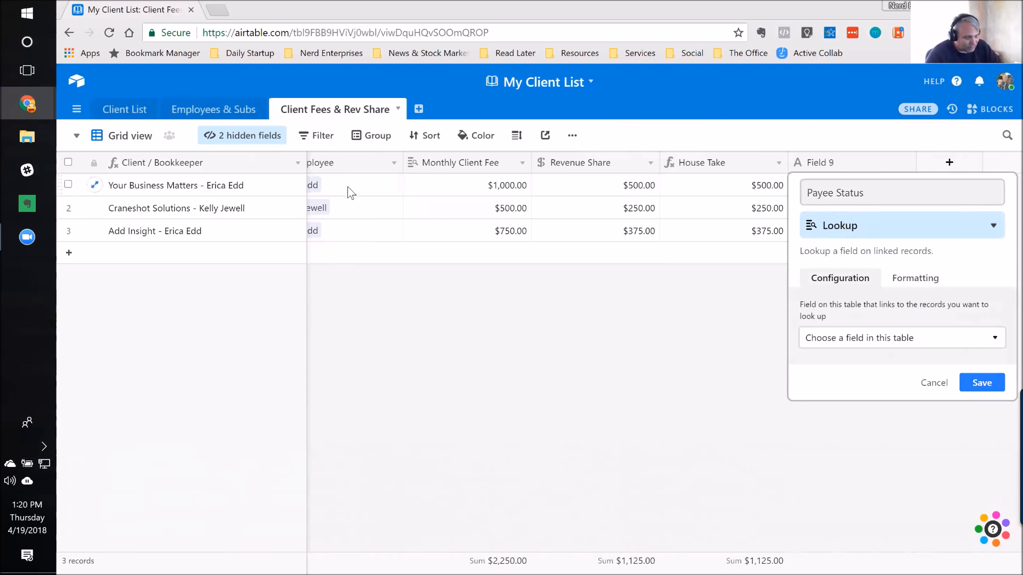
left_click(854, 336)
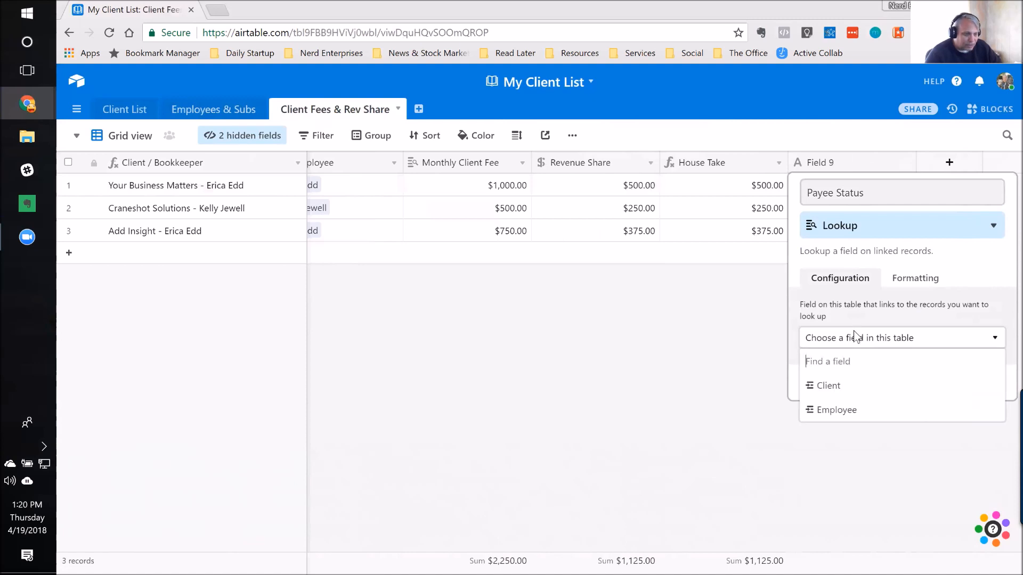
left_click(834, 418)
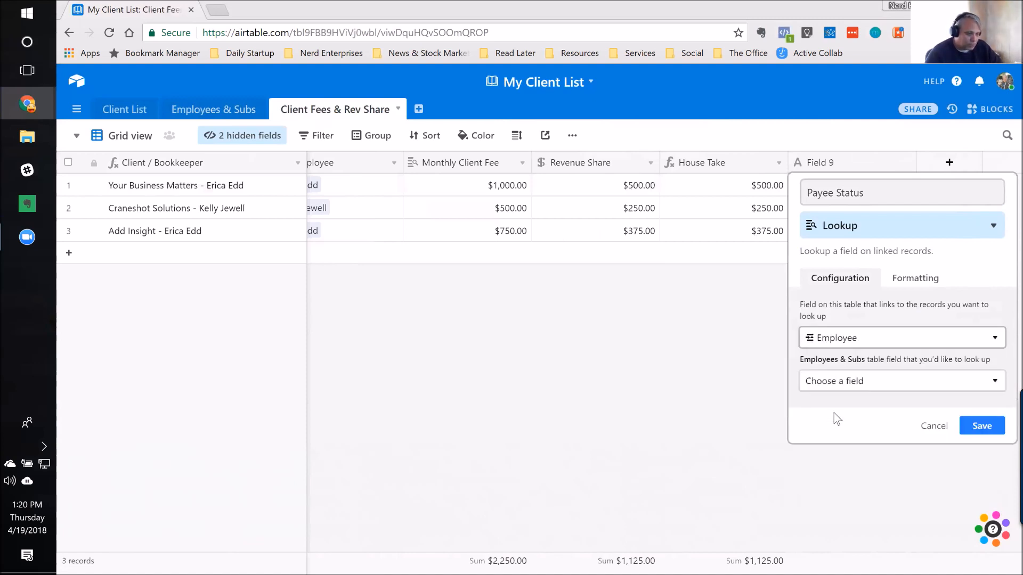
left_click(885, 381)
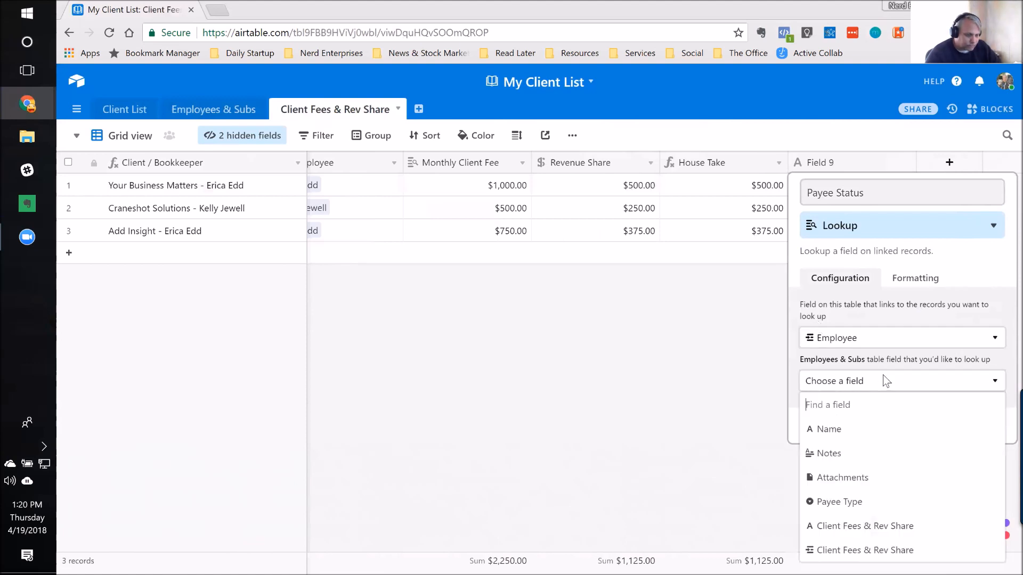
left_click(886, 500)
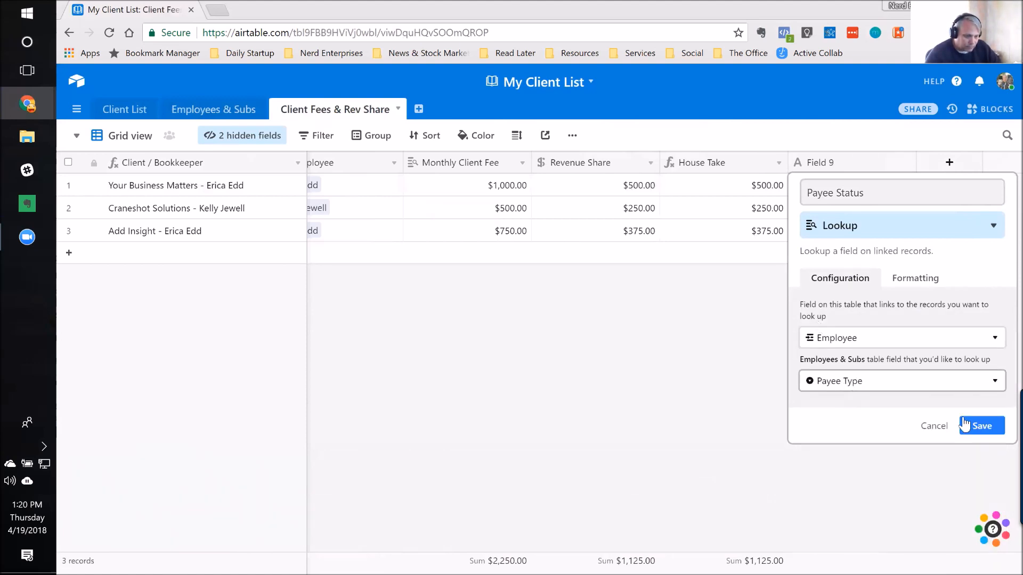
left_click(983, 426)
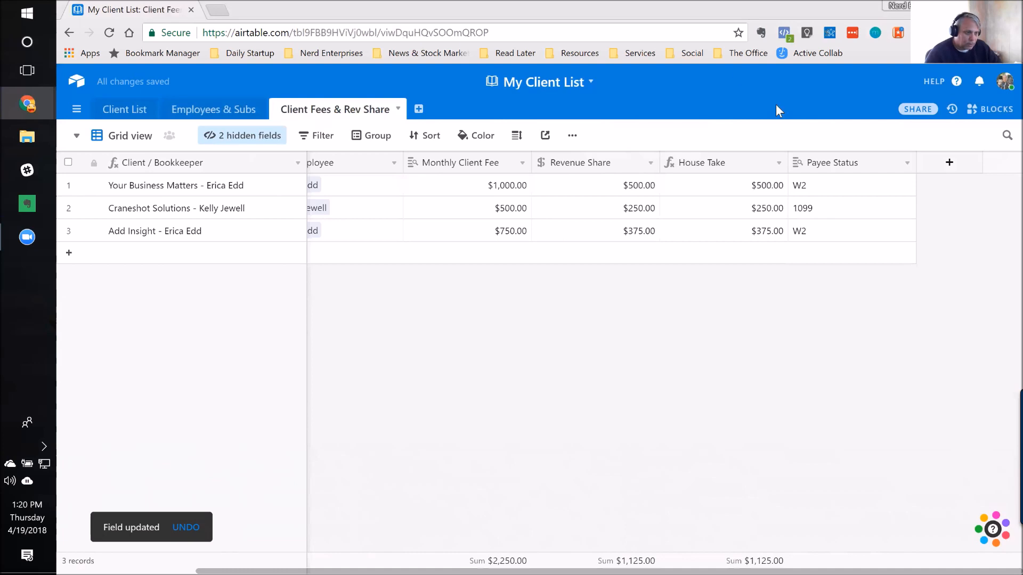
Step: In the By Employee view, add Payee Status as a second grouping field under Employee, sorted A → Z
left_click(837, 188)
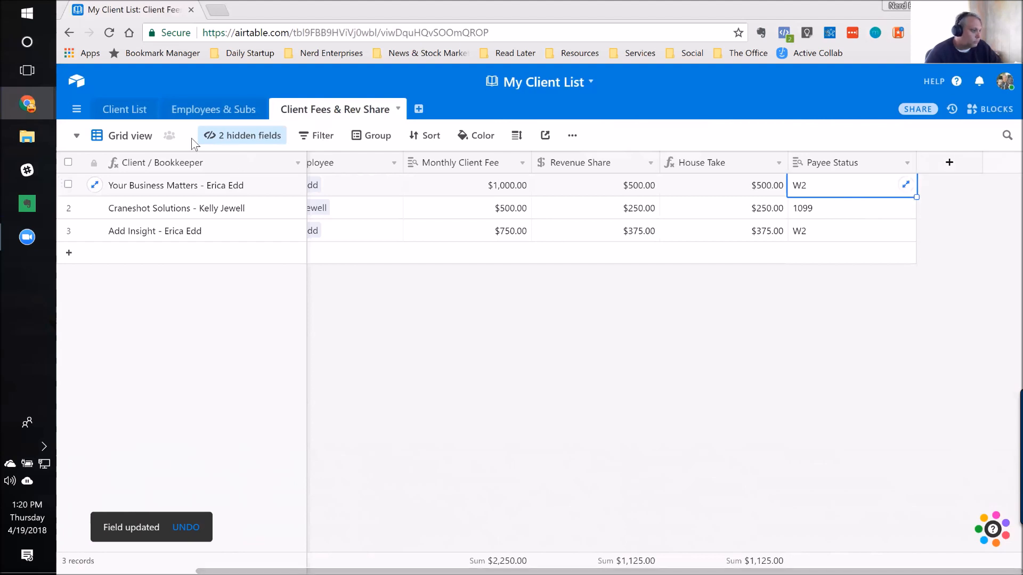
left_click(76, 136)
left_click(143, 193)
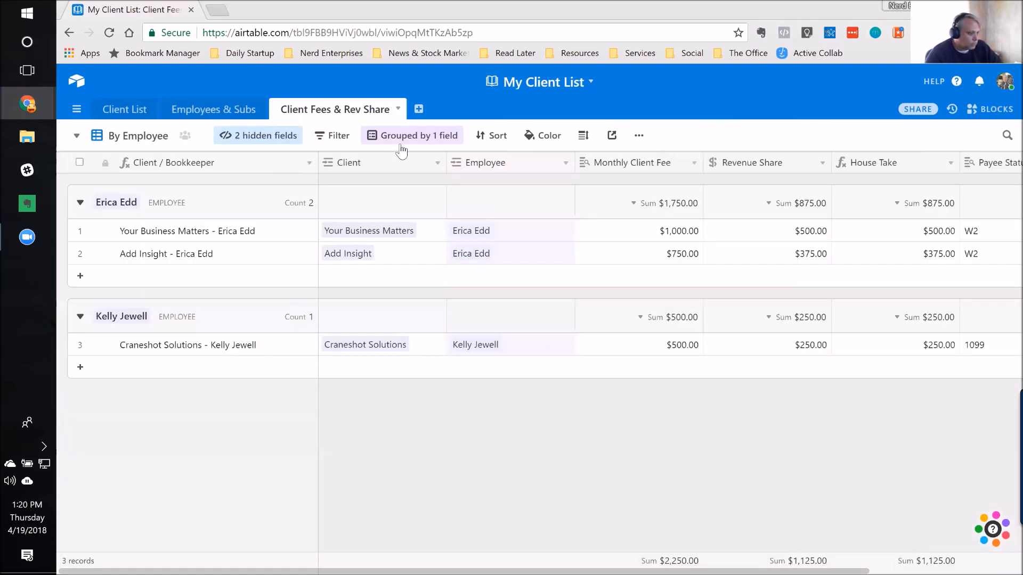
left_click(401, 140)
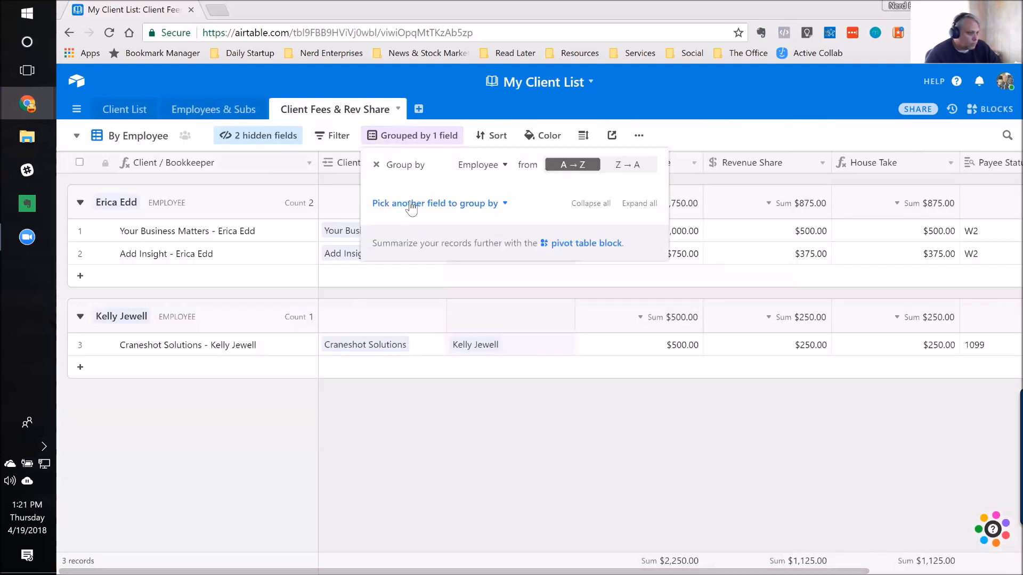
left_click(412, 205)
scroll(418, 320, "down", 2)
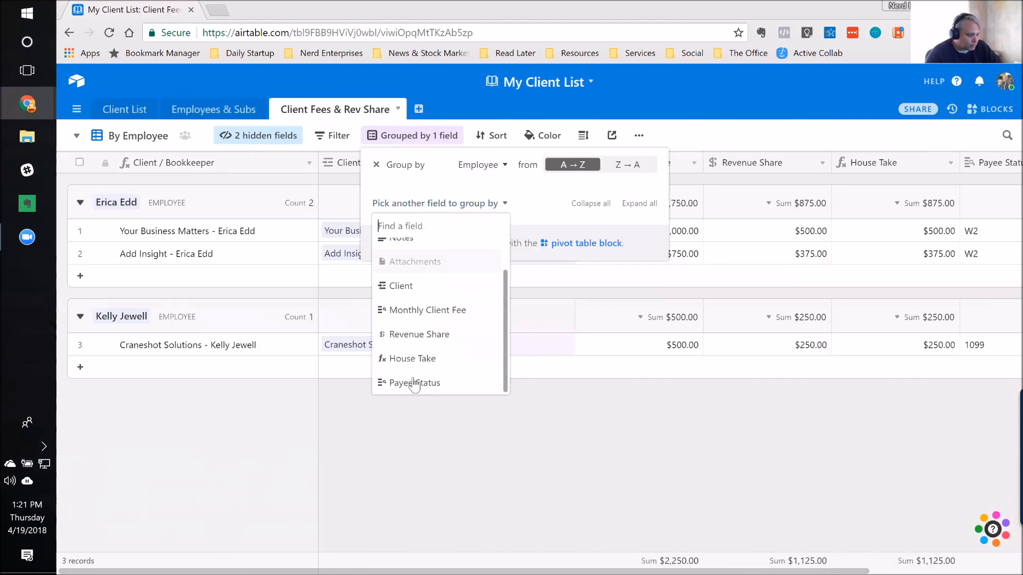
left_click(418, 385)
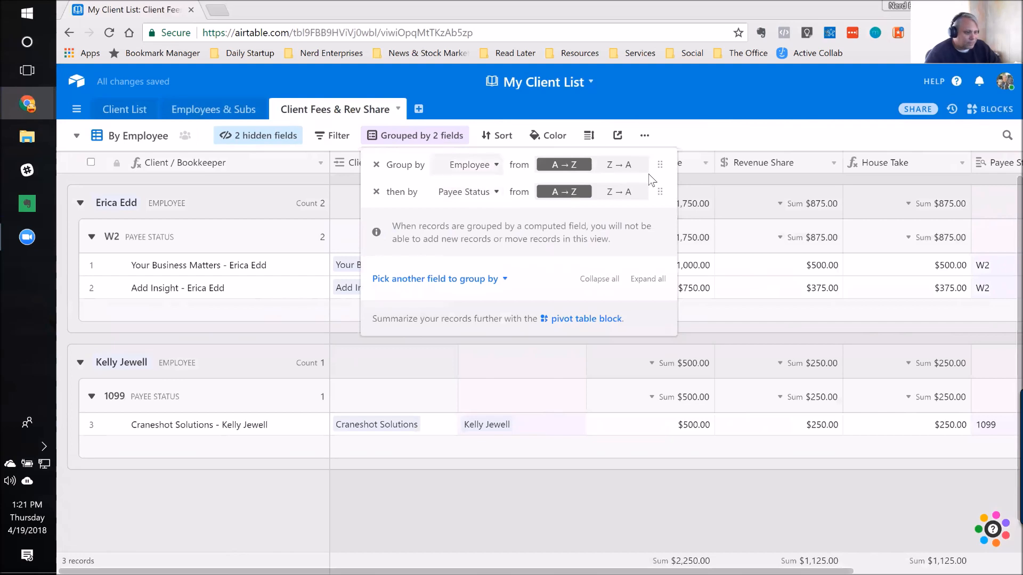
Step: Reorder the grouping so records are grouped by Payee Status first and then by Employee
left_click_drag(662, 195, 650, 165)
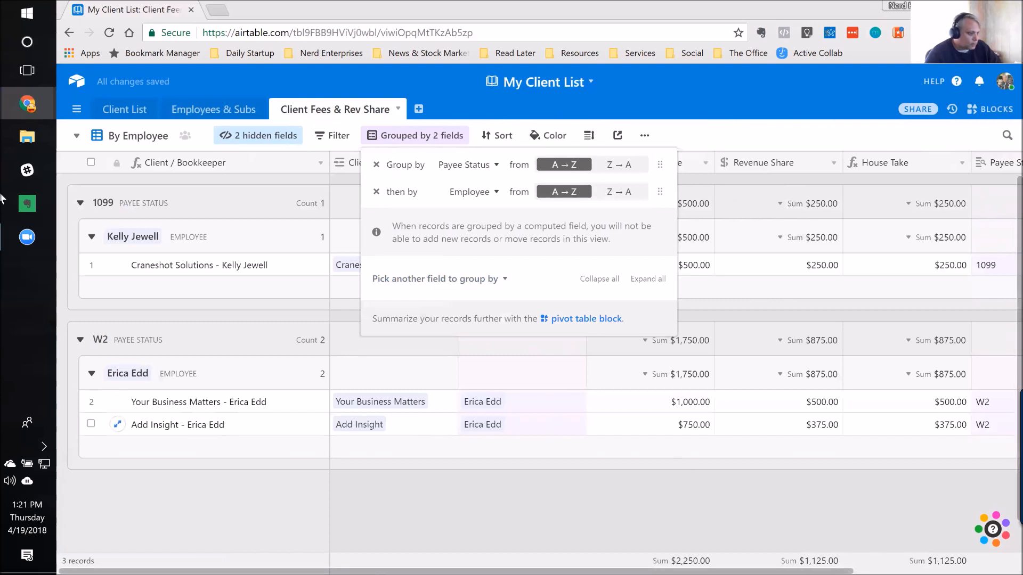
left_click(426, 526)
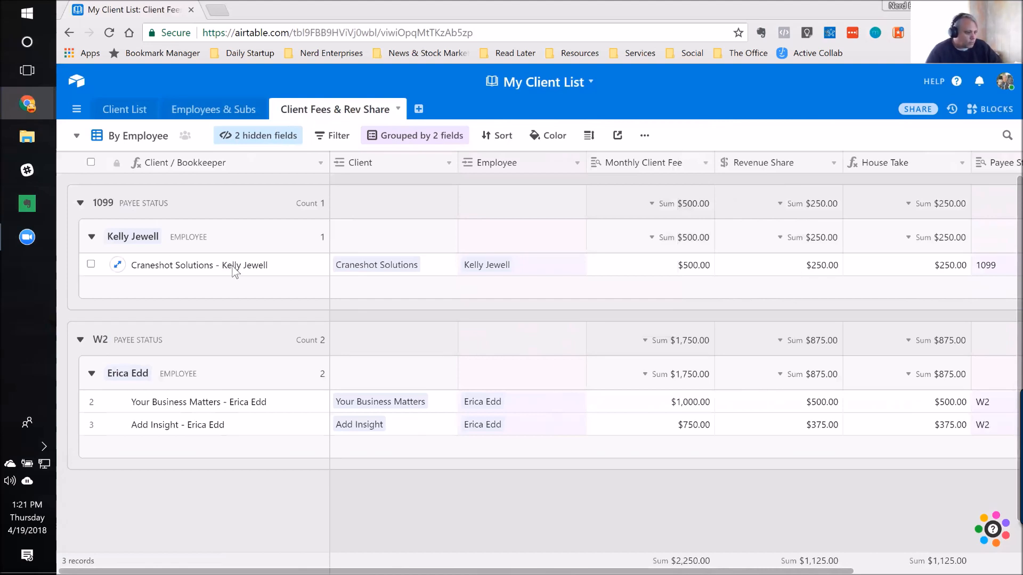
left_click(495, 406)
Step: Return to the Grid view and go through the Your Business Matters record's fields as far as Payee Status
left_click(79, 141)
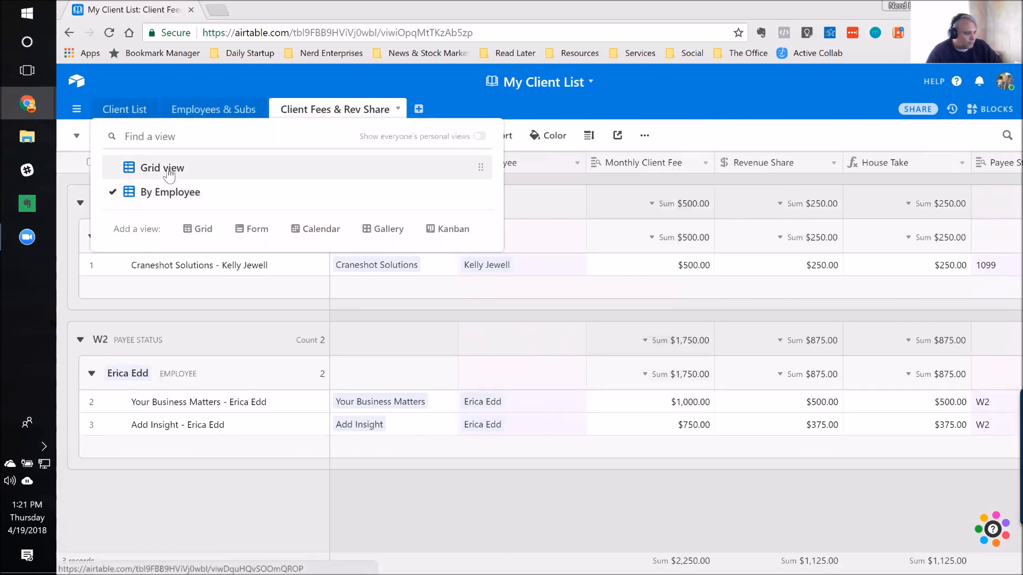
left_click(167, 168)
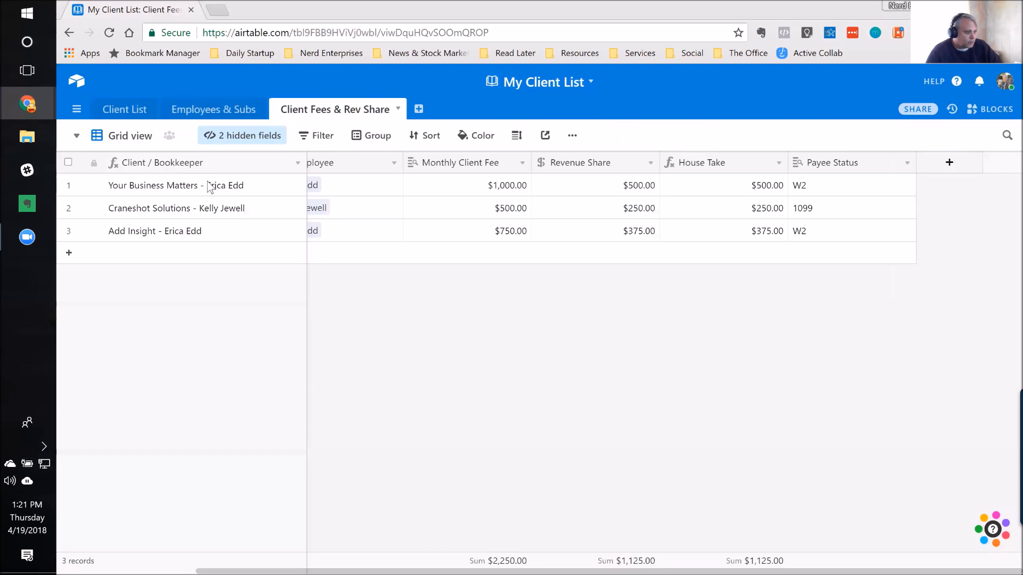
left_click(200, 183)
key("Right")
key("Right")
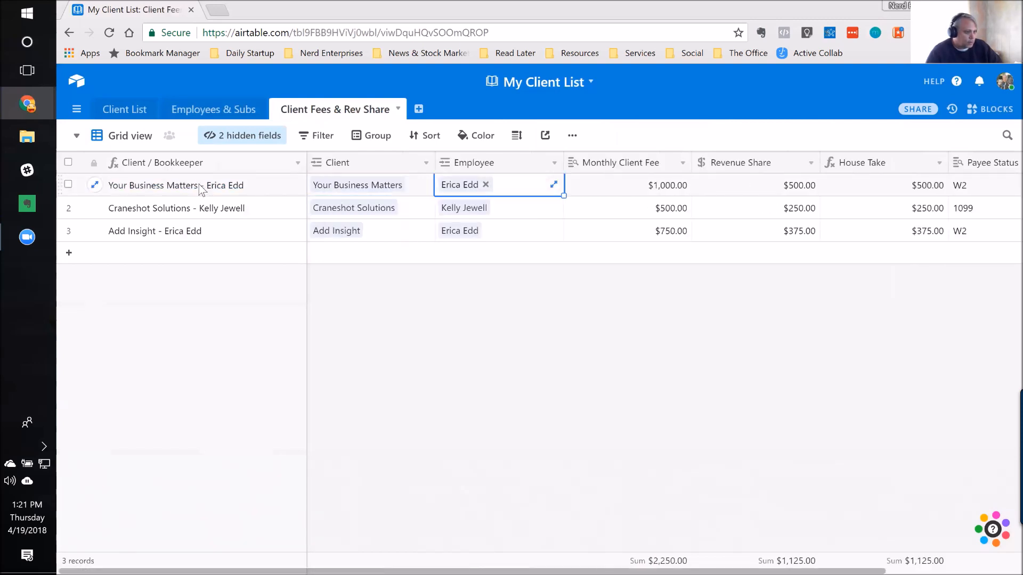
key("Right")
key("Right")
key("Right")
key("Right")
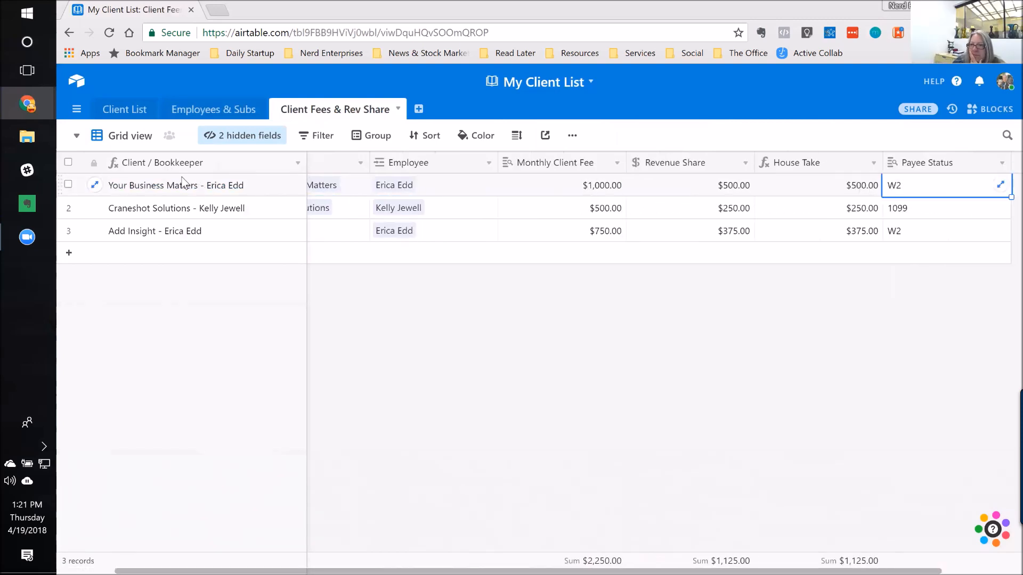
Step: Try to edit and clear the Payee Status value directly in the Craneshot Solutions record
key("Down")
key("Return")
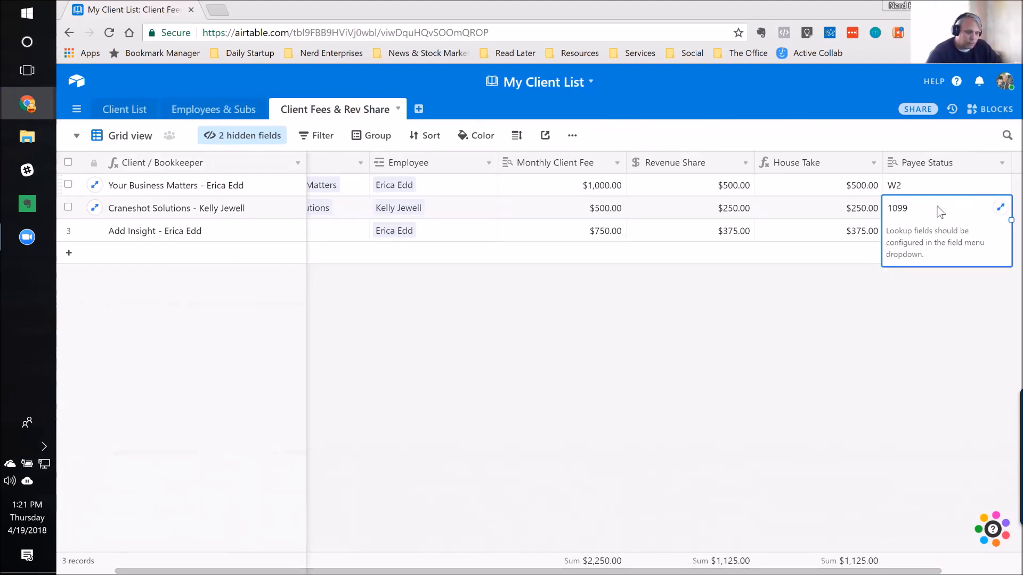
left_click(803, 207)
left_click(916, 212)
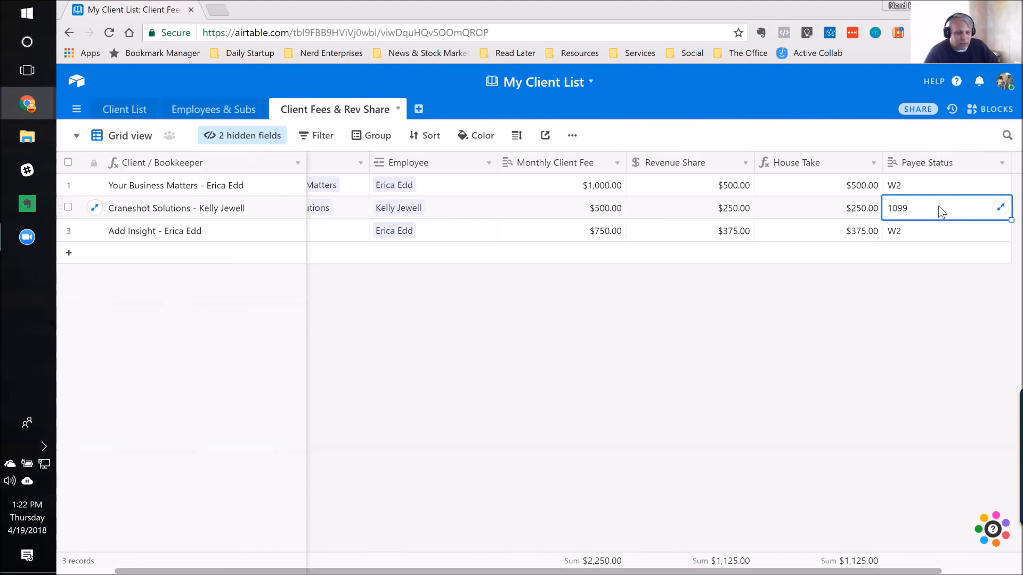
left_click(1002, 209)
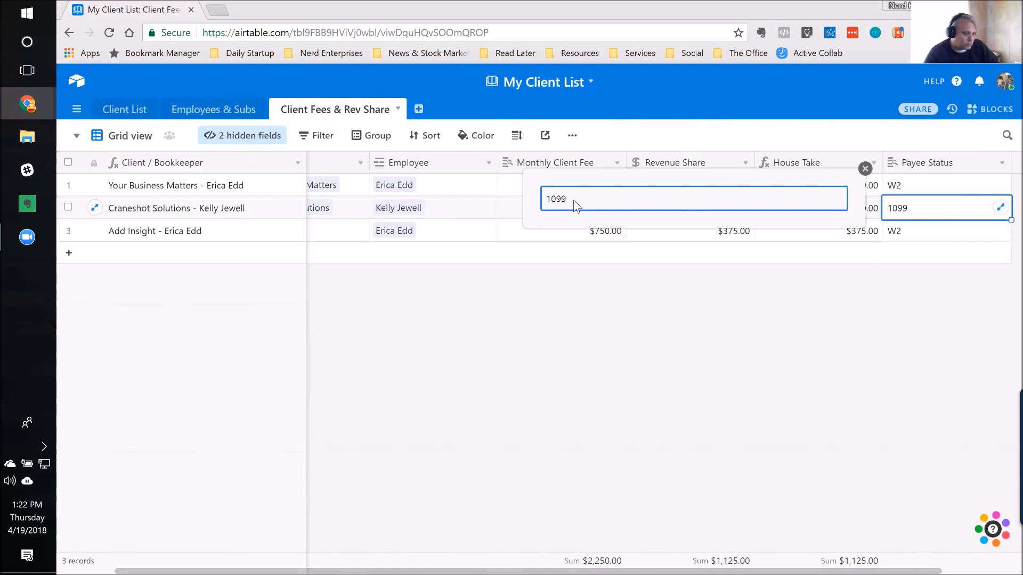
double_click(557, 202)
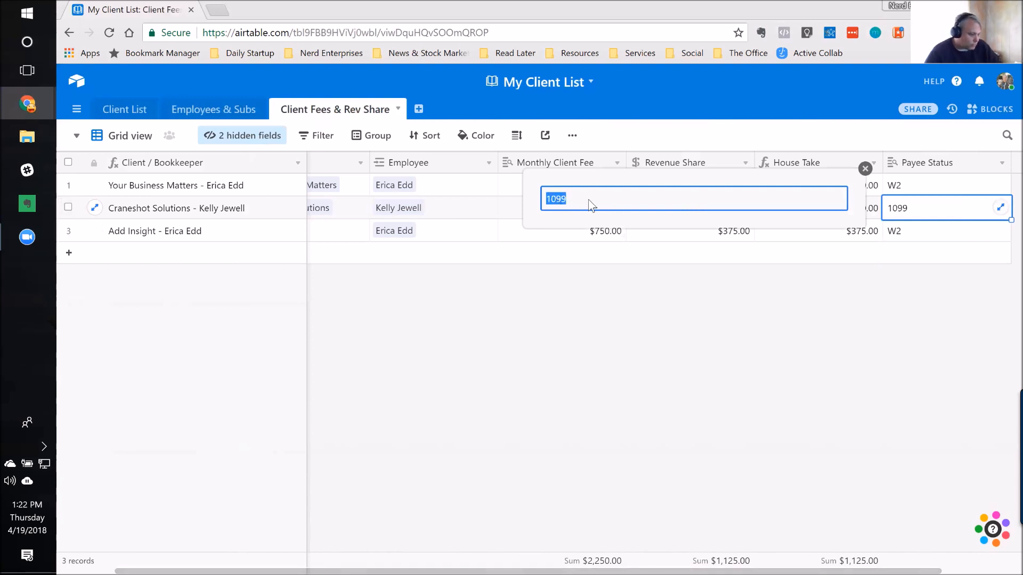
key("Delete")
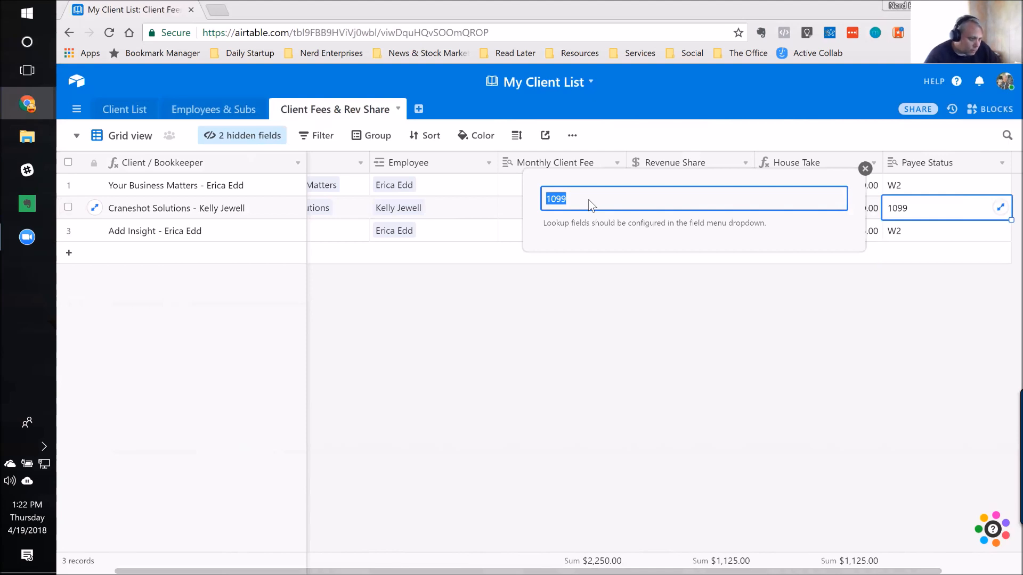
left_click(865, 169)
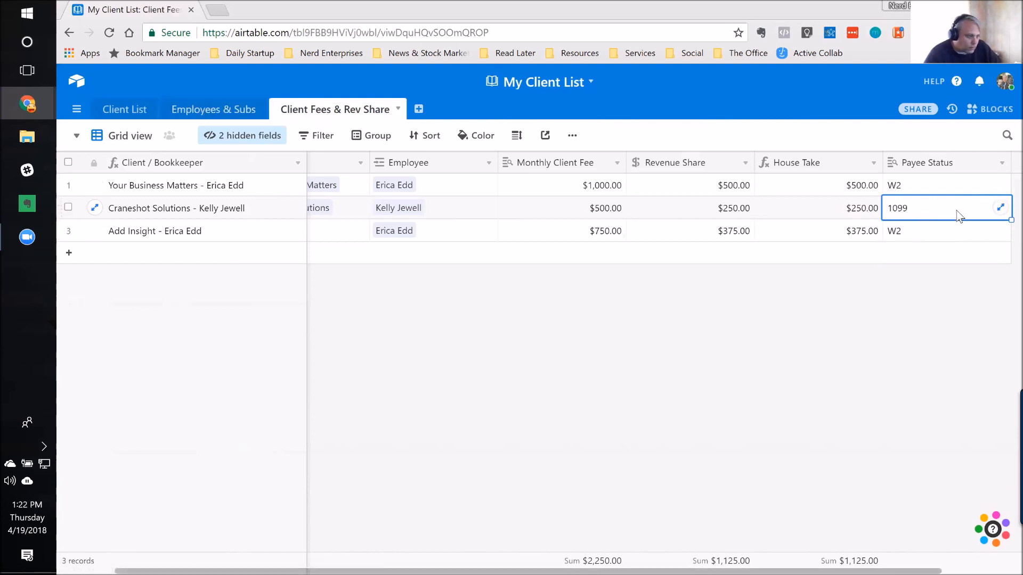
Step: Through the Craneshot Solutions record, open the linked employee's record and set its Payee Type to W2, closing both records
left_click(142, 213)
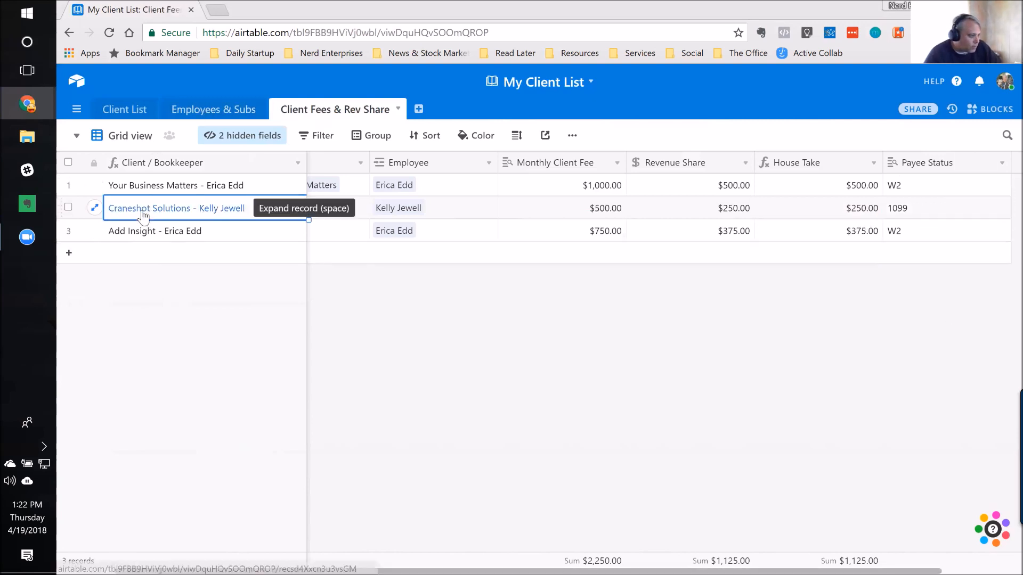
left_click(94, 211)
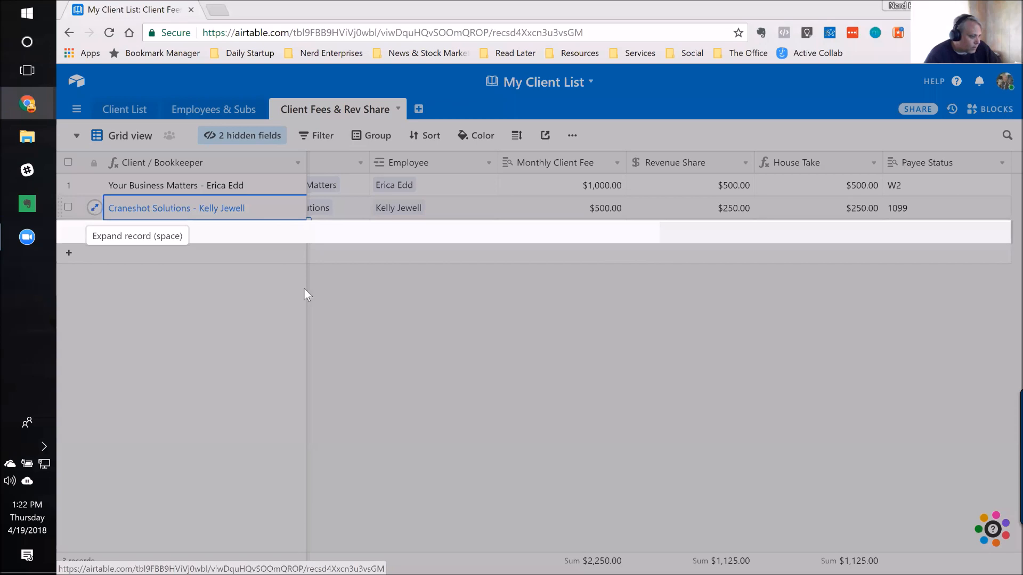
scroll(394, 306, "down", 2)
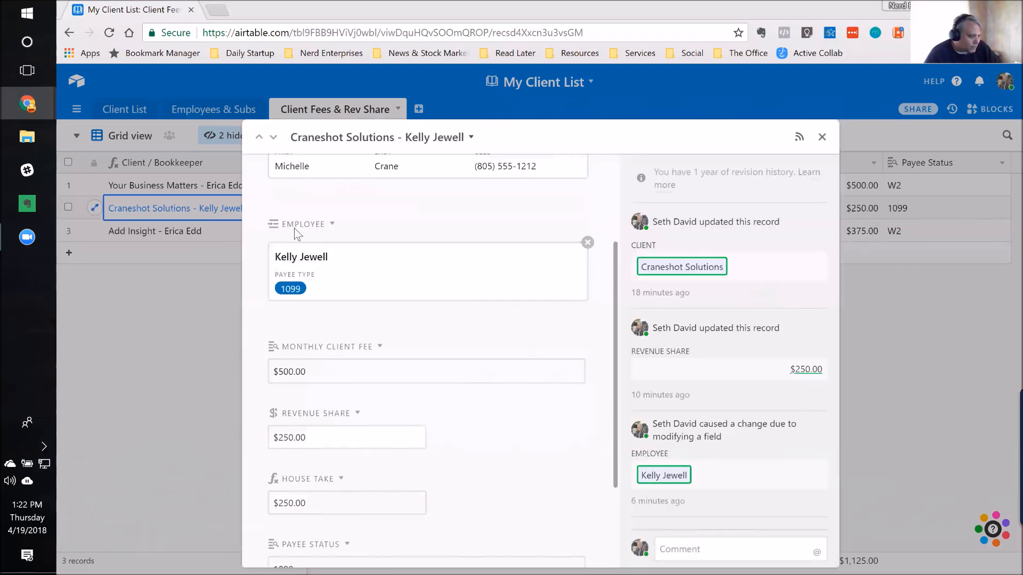
left_click(299, 260)
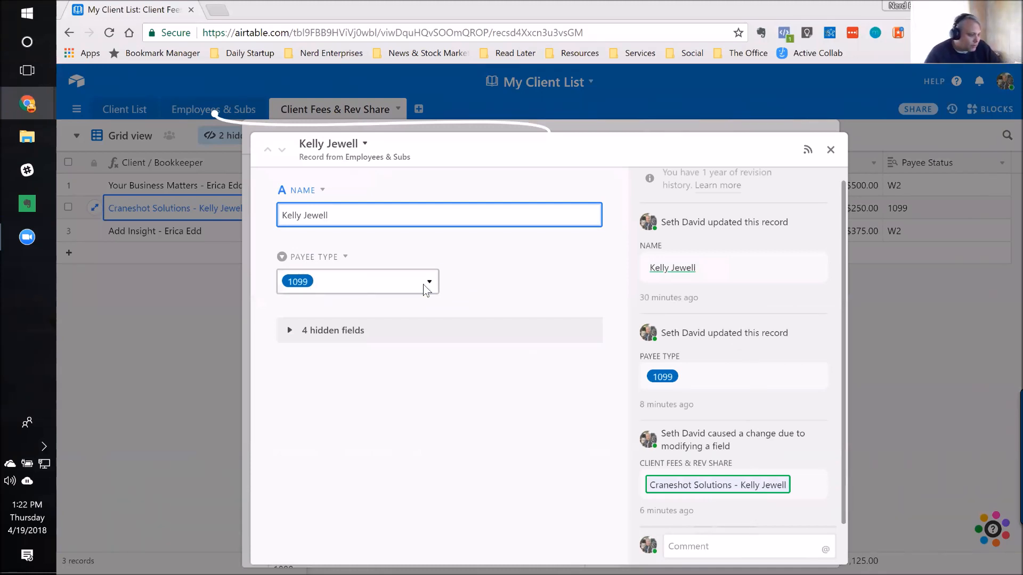
left_click(424, 292)
left_click(320, 352)
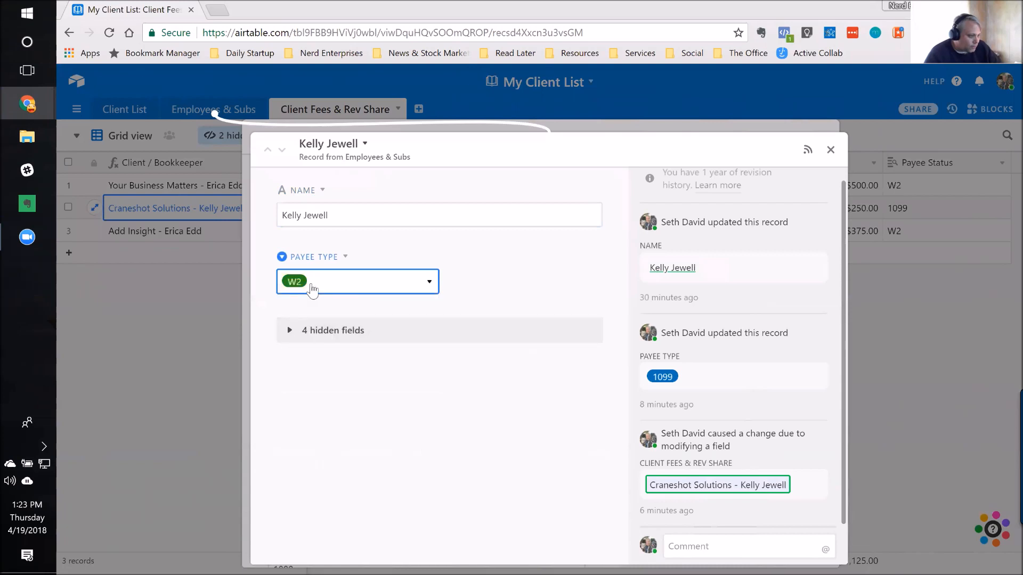
left_click(830, 151)
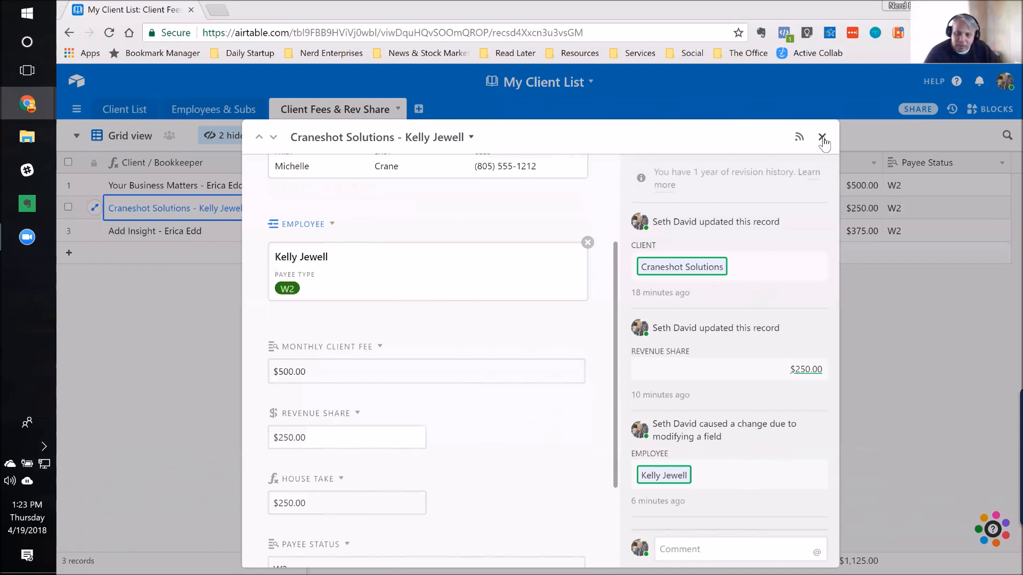
left_click(822, 137)
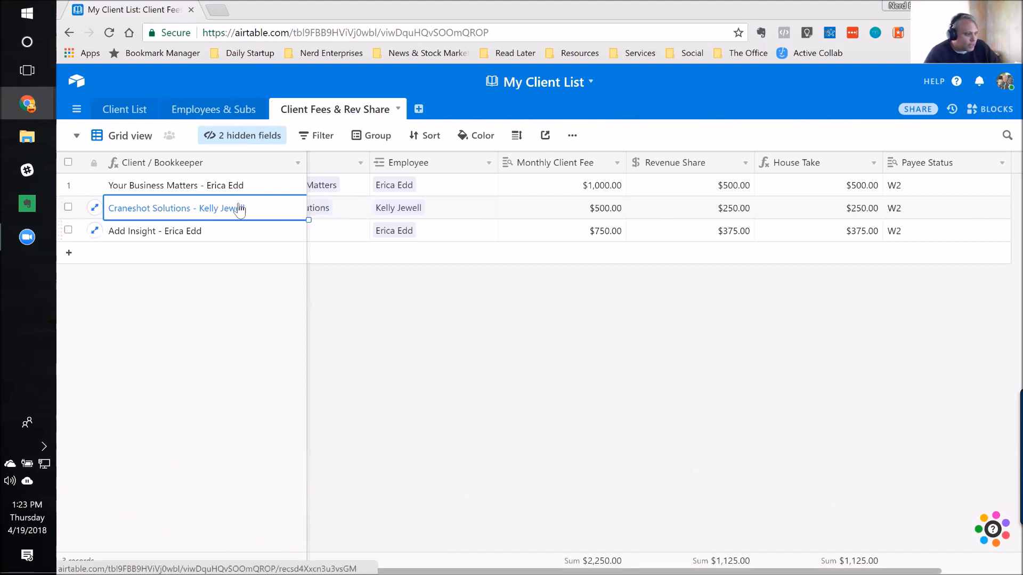
Step: Reopen the Craneshot Solutions record and examine its linked Employee, fee, House Take and Payee Status fields
left_click(945, 209)
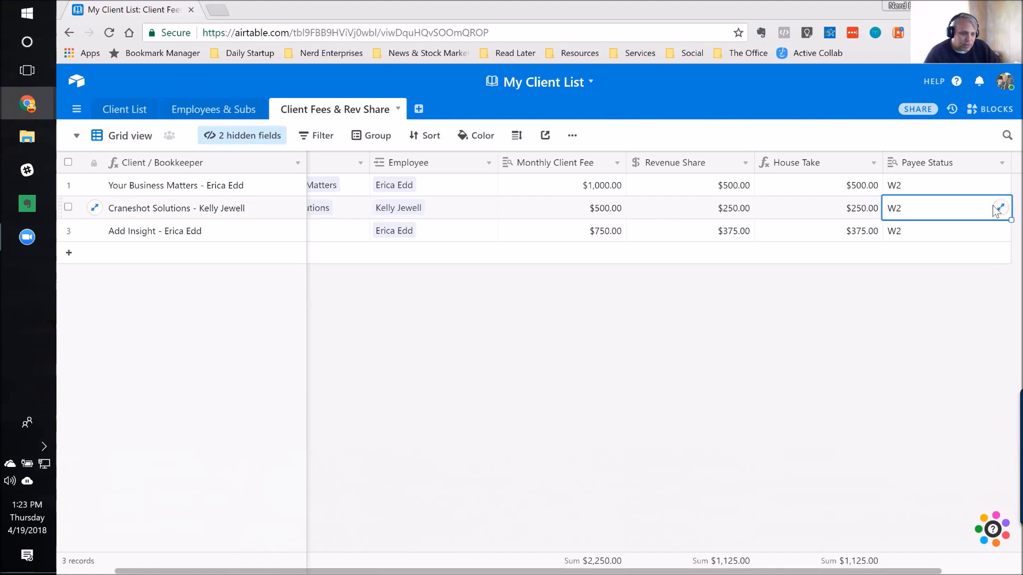
left_click(275, 209)
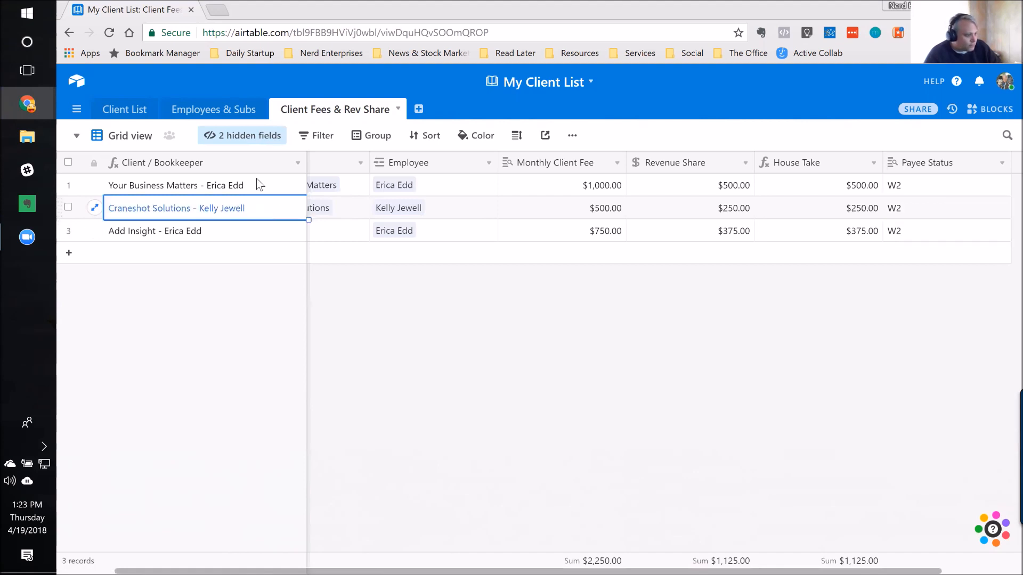
left_click(95, 213)
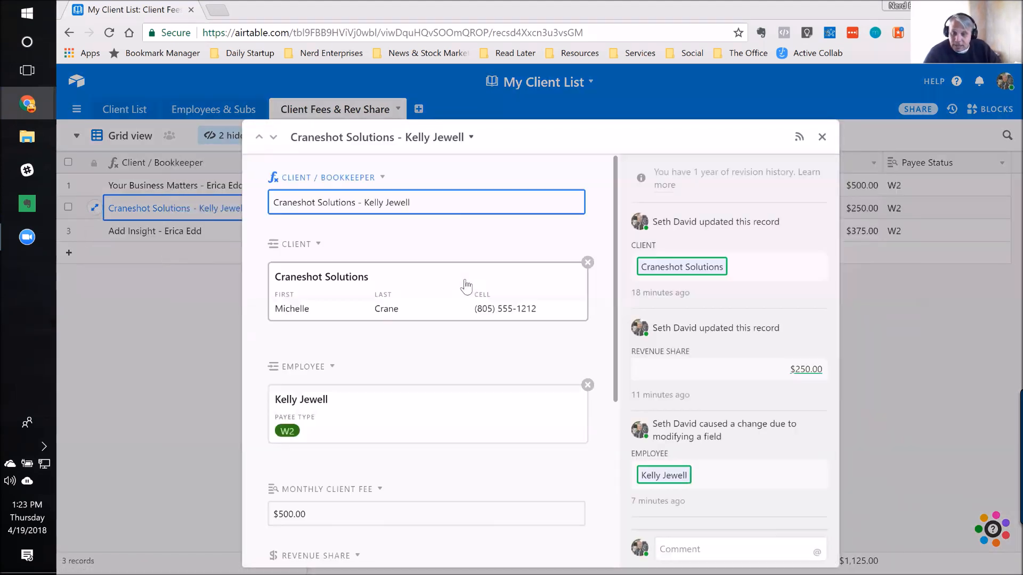
scroll(462, 298, "down", 1)
scroll(461, 299, "down", 1)
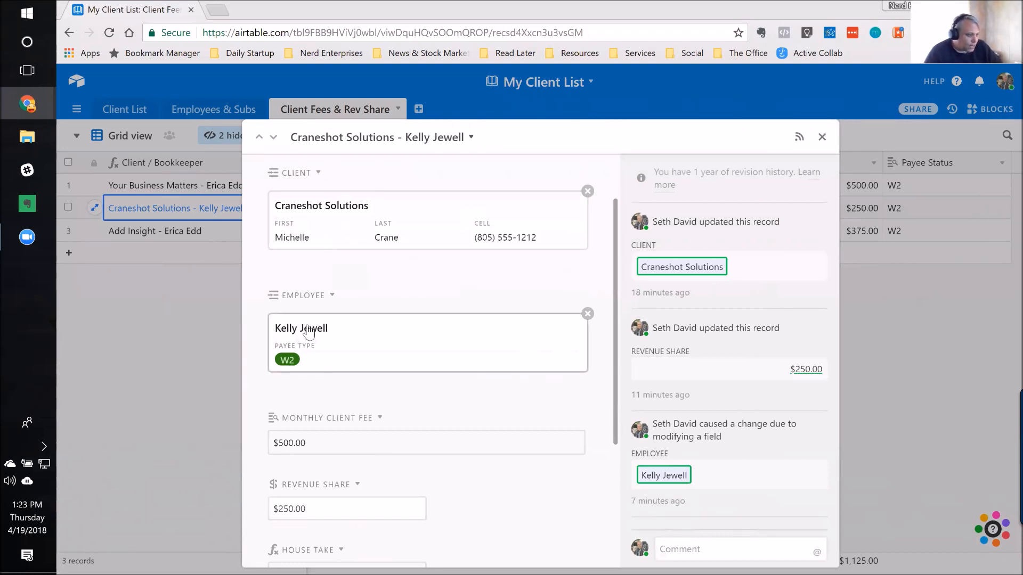
scroll(339, 344, "down", 5)
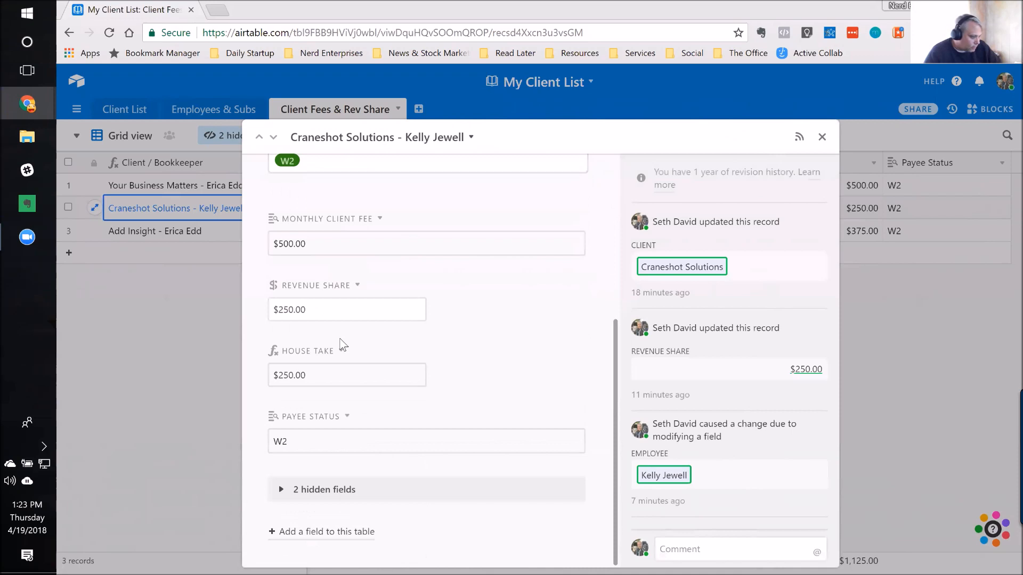
scroll(320, 480, "up", 2)
left_click(336, 489)
right_click(346, 488)
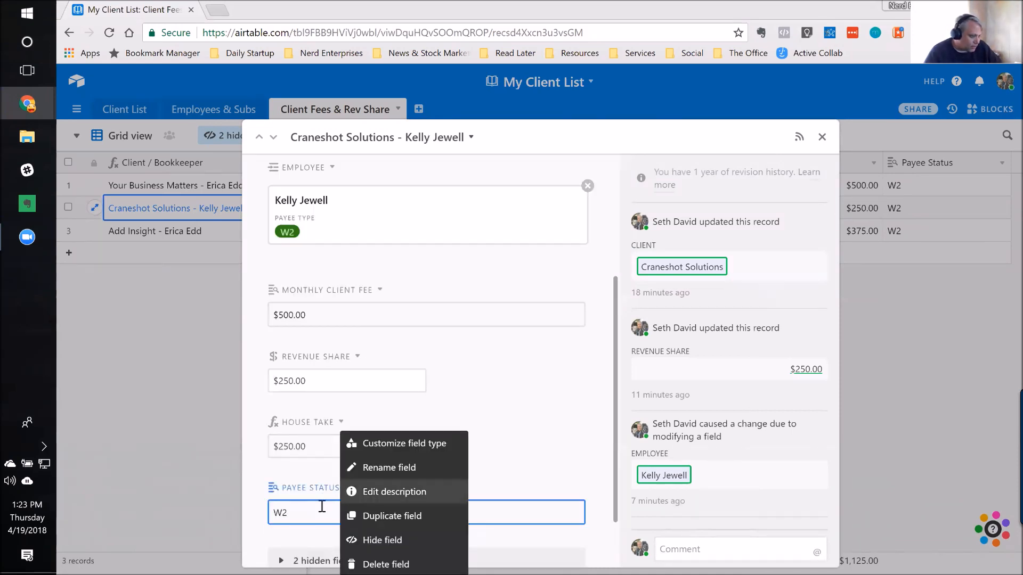
left_click(307, 510)
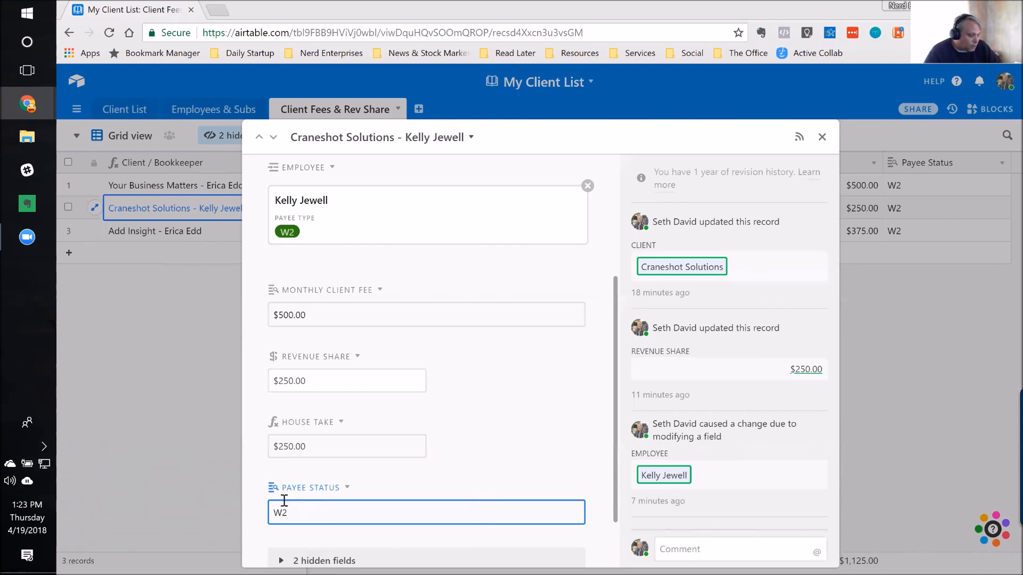
scroll(296, 503, "up", 1)
scroll(343, 246, "up", 4)
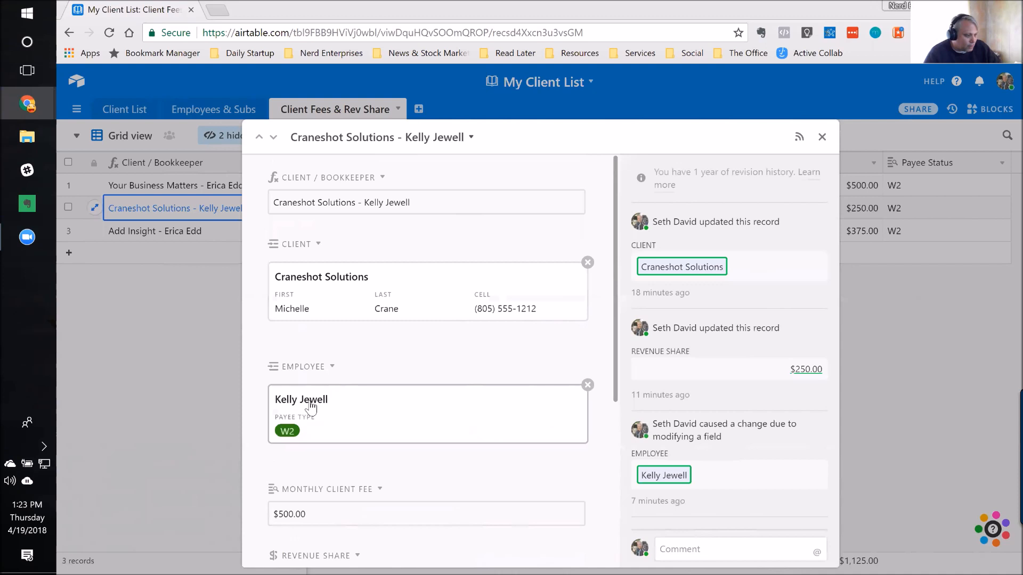
Step: Open the linked employee record and outline in red the line connecting it to the Employees & Subs table
left_click(311, 406)
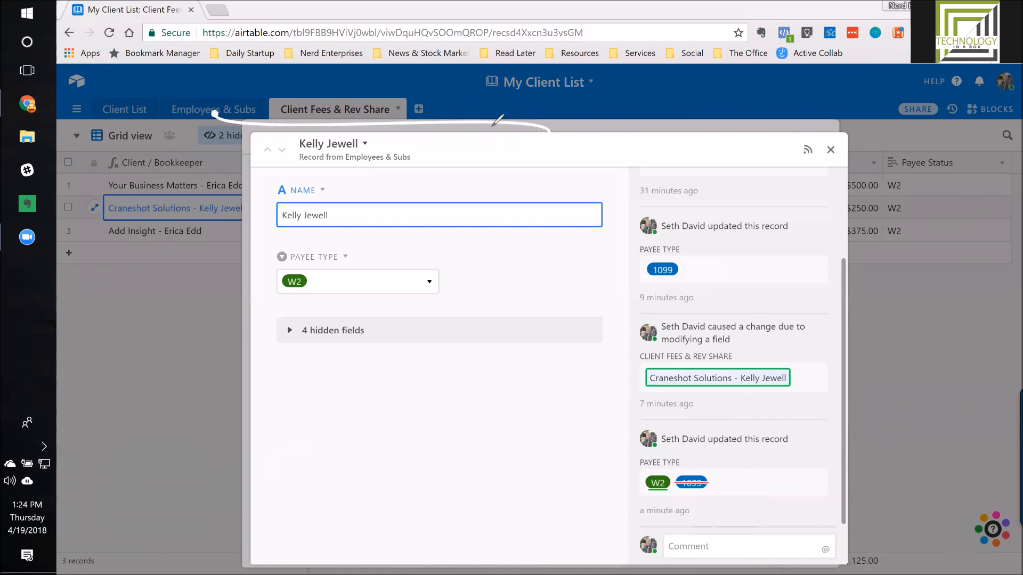
mouse_move(206, 106)
left_mouse_down()
mouse_move(225, 116)
mouse_move(552, 111)
mouse_move(555, 128)
mouse_move(290, 134)
left_mouse_up()
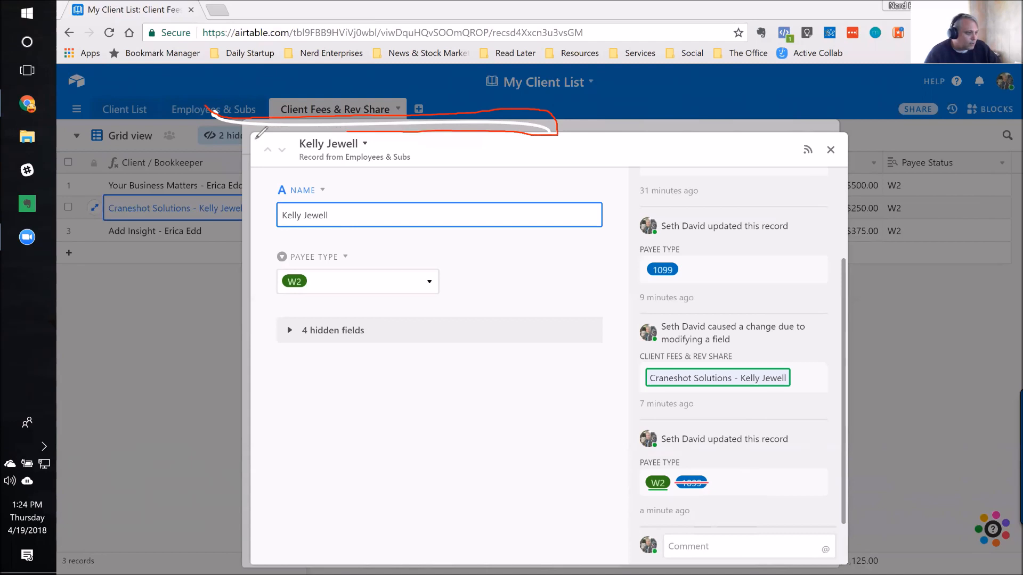
left_click_drag(211, 110, 213, 99)
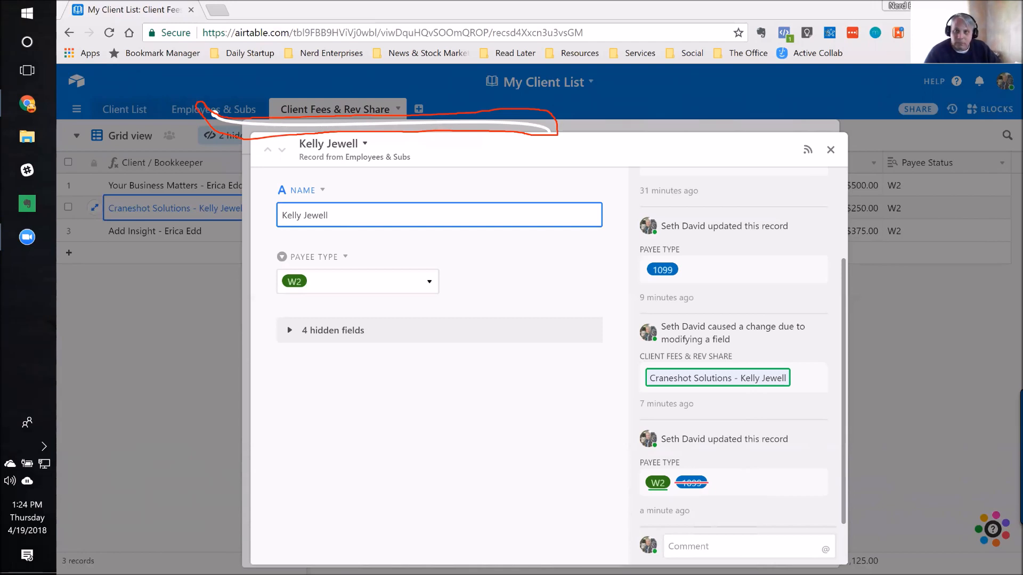
Step: Clear the red outline and view the available Payee Type options in the linked employee record without changing the selection
key("Escape")
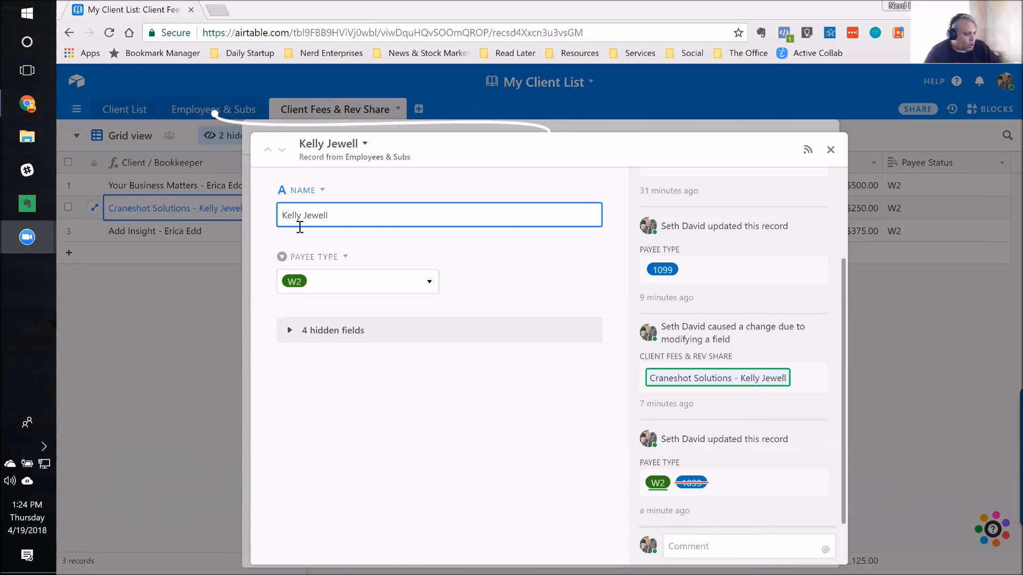
left_click(430, 282)
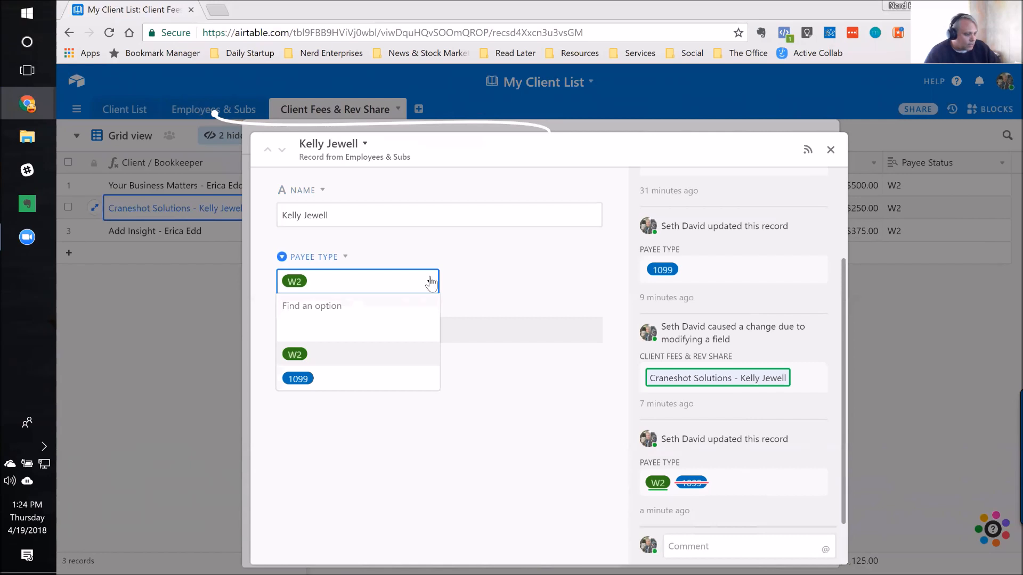
left_click(429, 282)
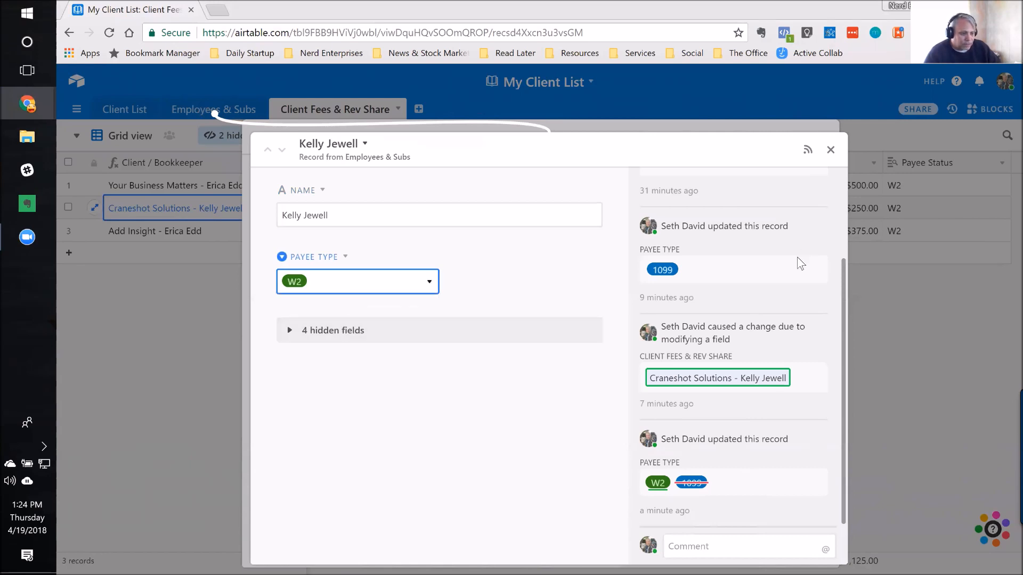
Step: Examine the linked employee record's revision history for the name, Payee Type and Client Fees & Rev Share changes
scroll(733, 306, "up", 3)
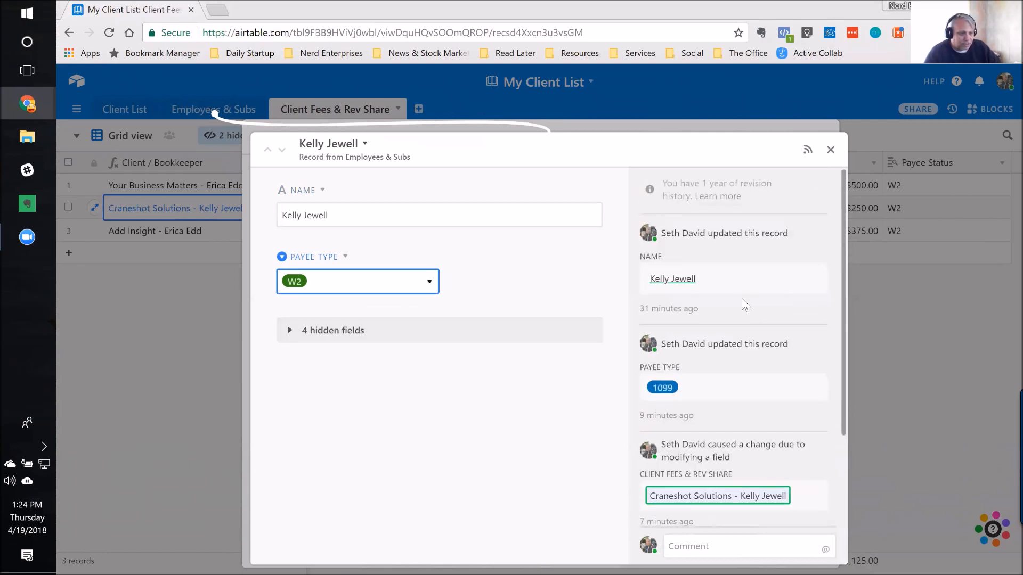
scroll(743, 302, "down", 2)
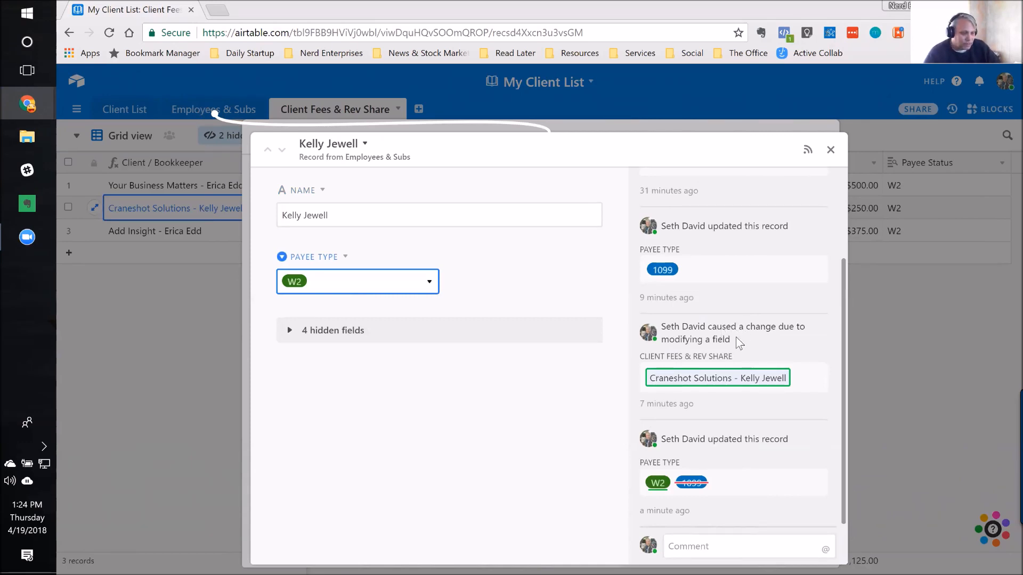
left_click(733, 330)
scroll(749, 347, "up", 3)
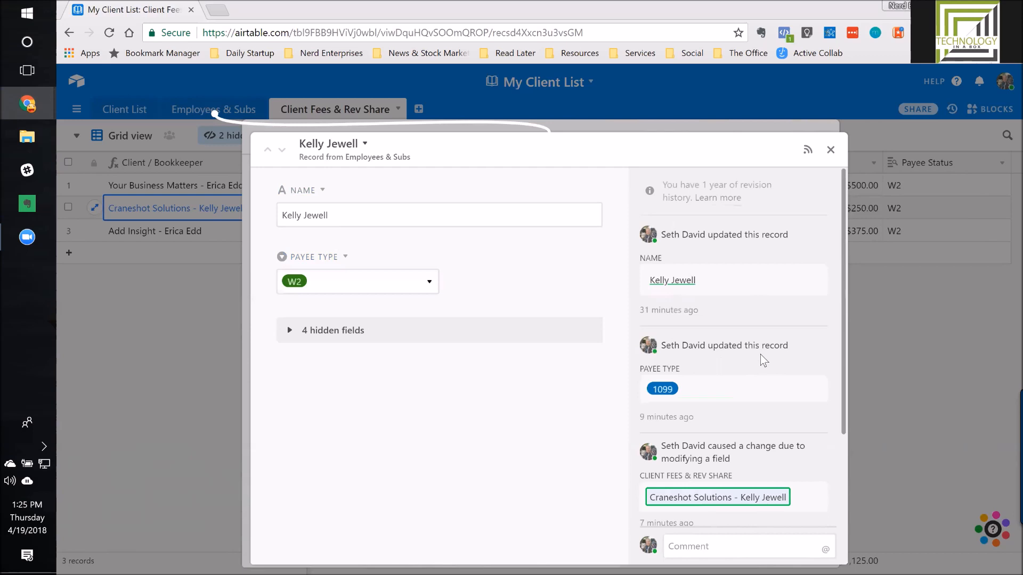
scroll(760, 355, "down", 2)
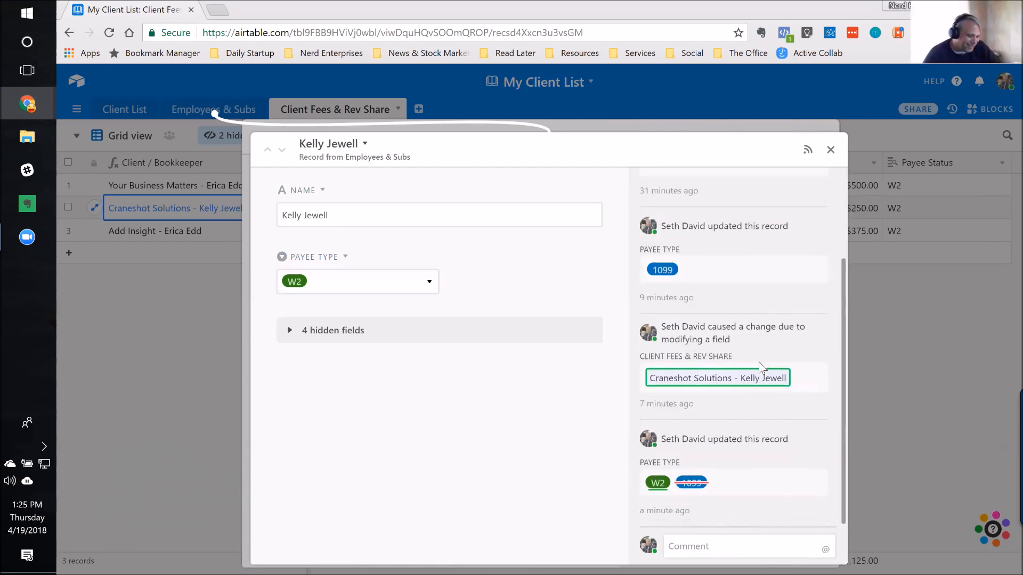
scroll(759, 362, "up", 2)
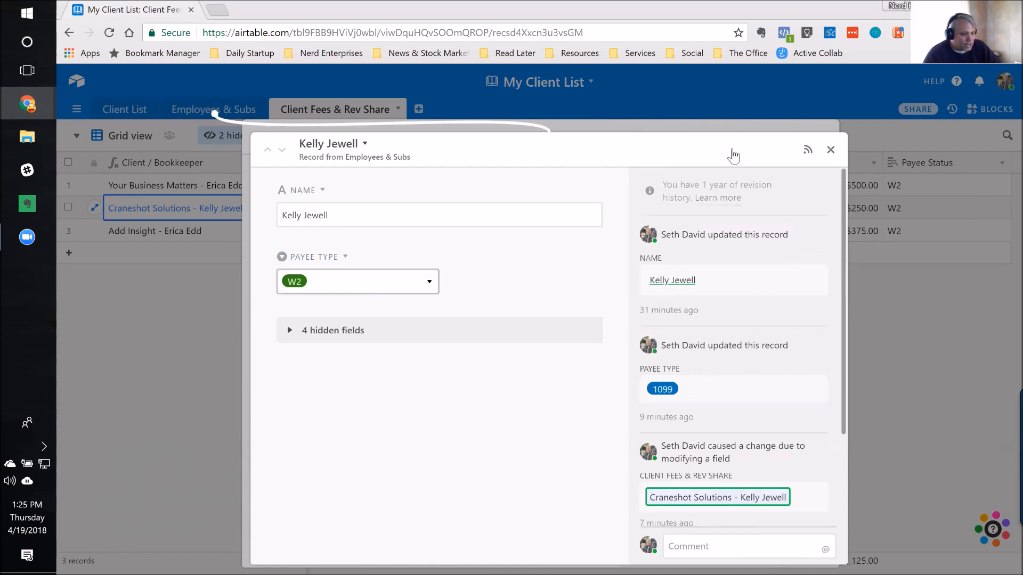
Step: Close the employee and Craneshot Solutions records and switch the Client Fees & Rev Share table to the By Employee view
left_click(831, 150)
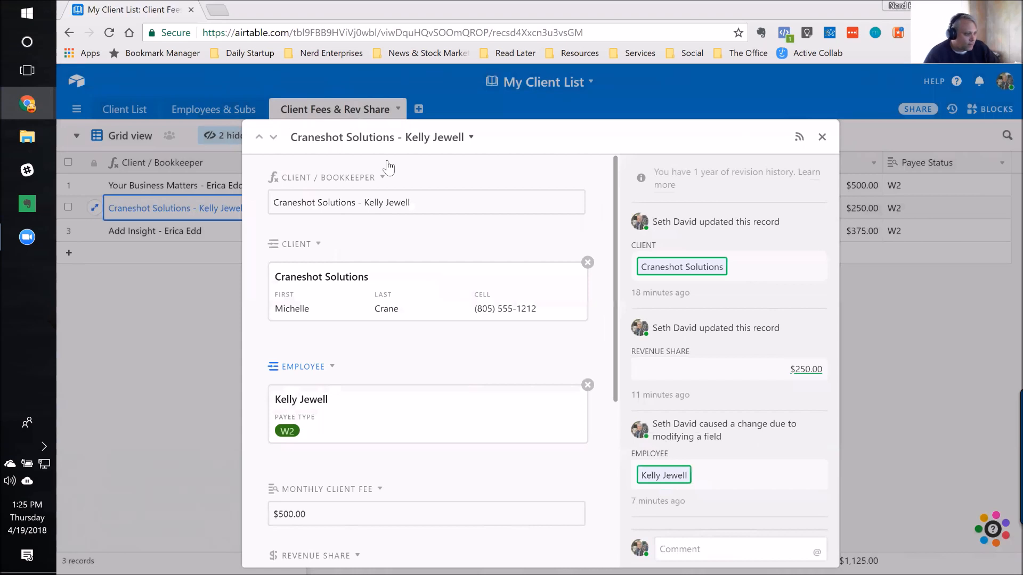
scroll(401, 395, "down", 1)
scroll(403, 393, "up", 1)
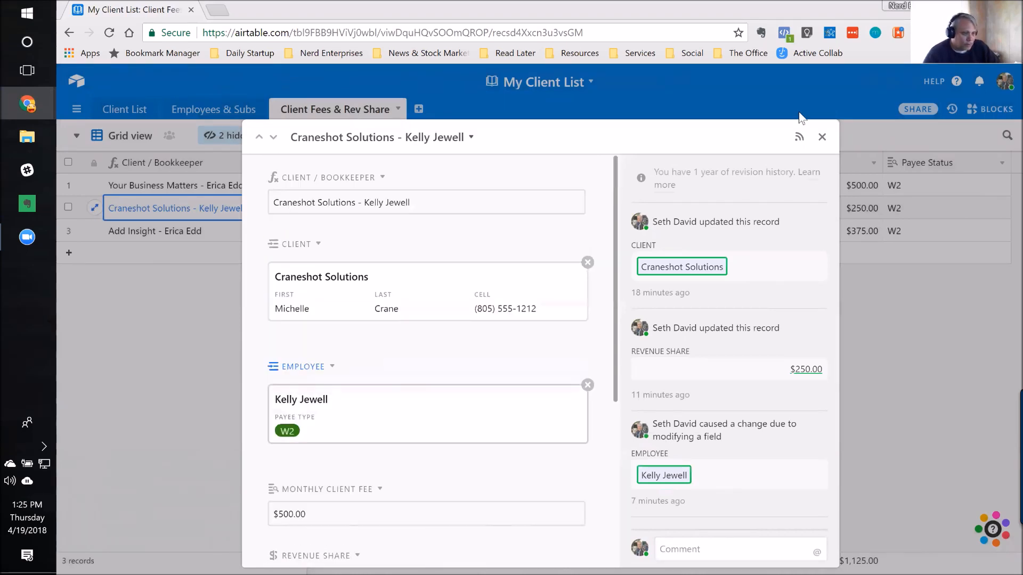
left_click(822, 137)
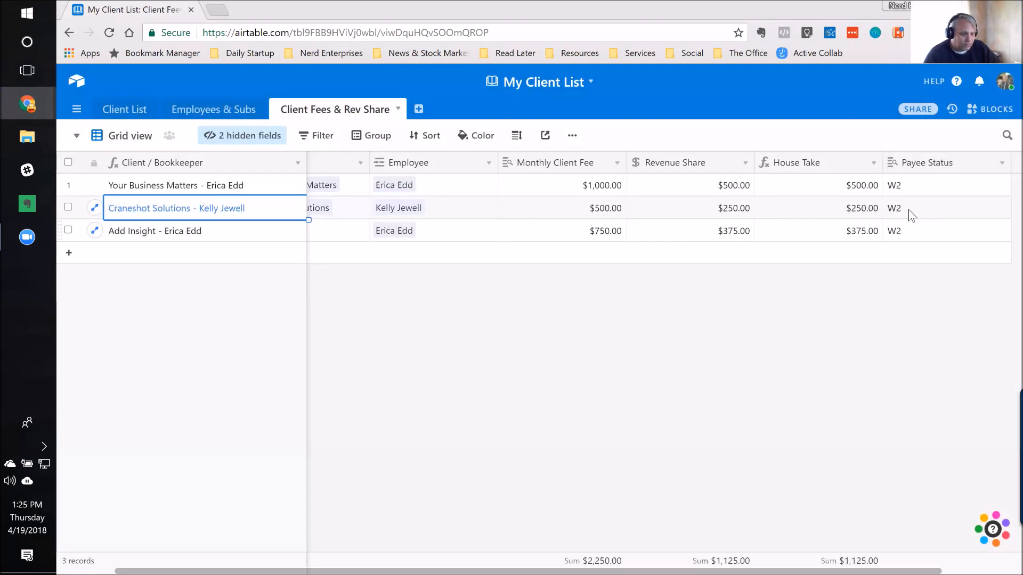
left_click(77, 136)
left_click(166, 202)
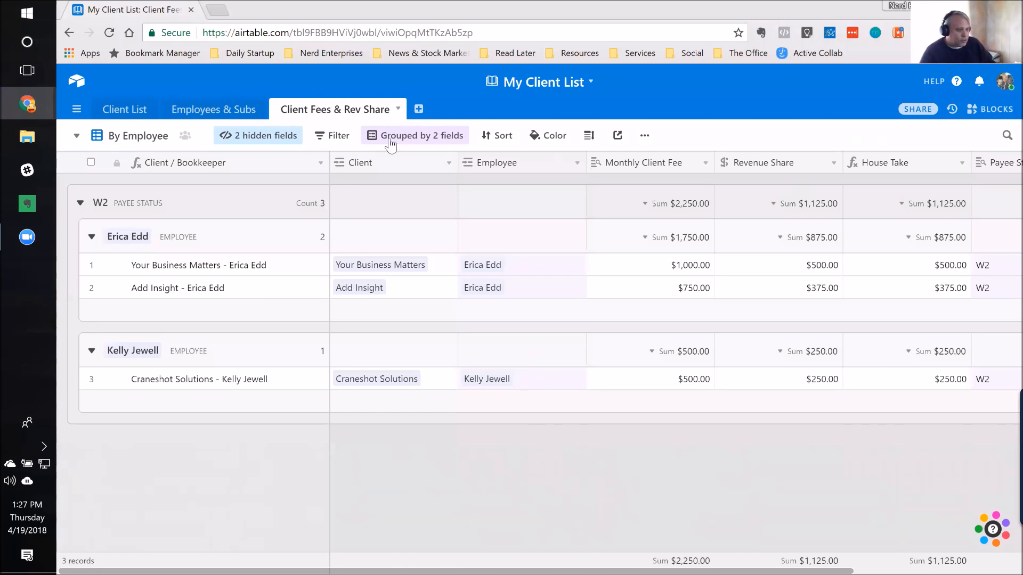
Step: Download the By Employee view as a CSV file and open the downloaded file in Excel
left_click(645, 136)
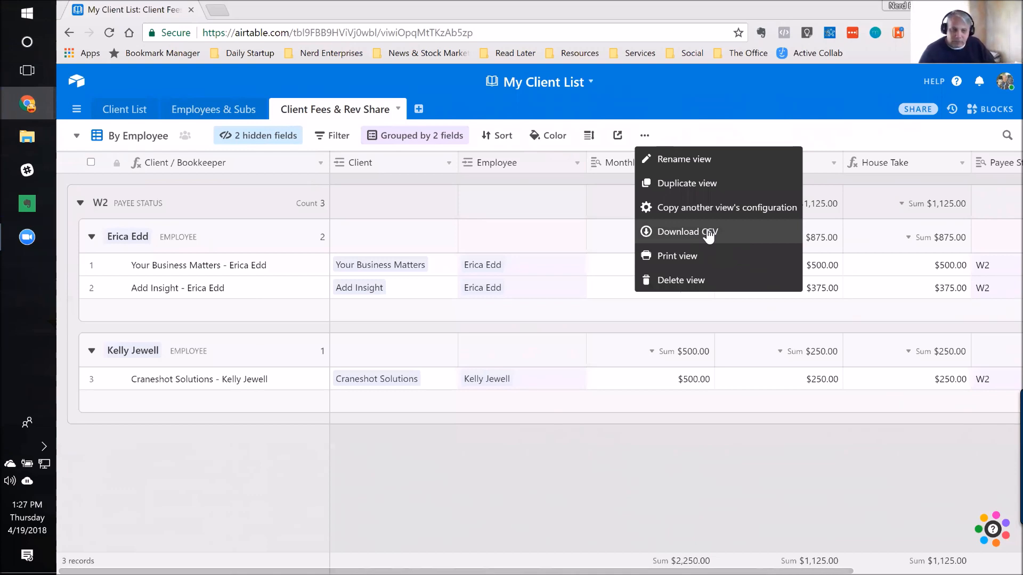
left_click(708, 236)
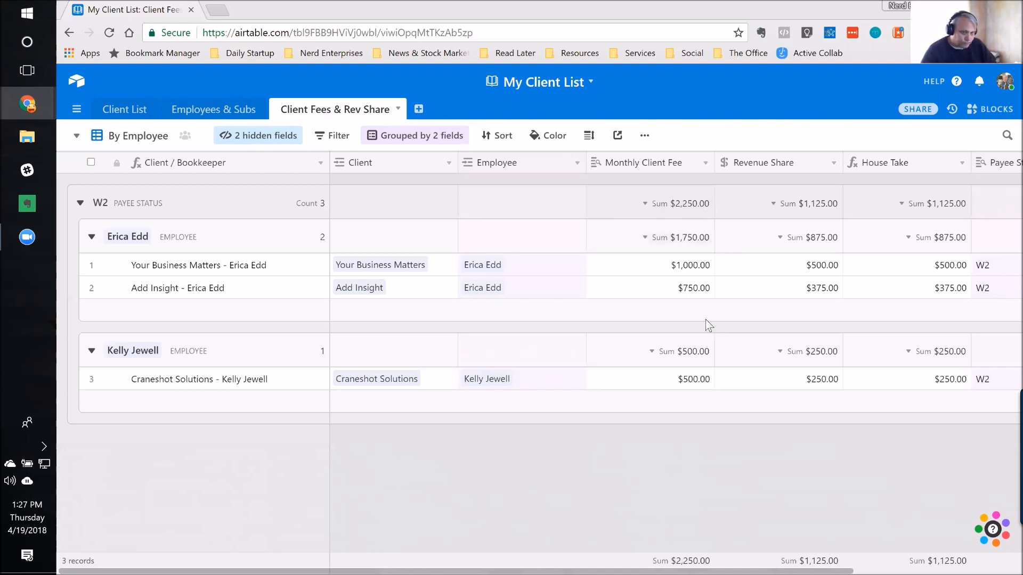
left_click(21, 139)
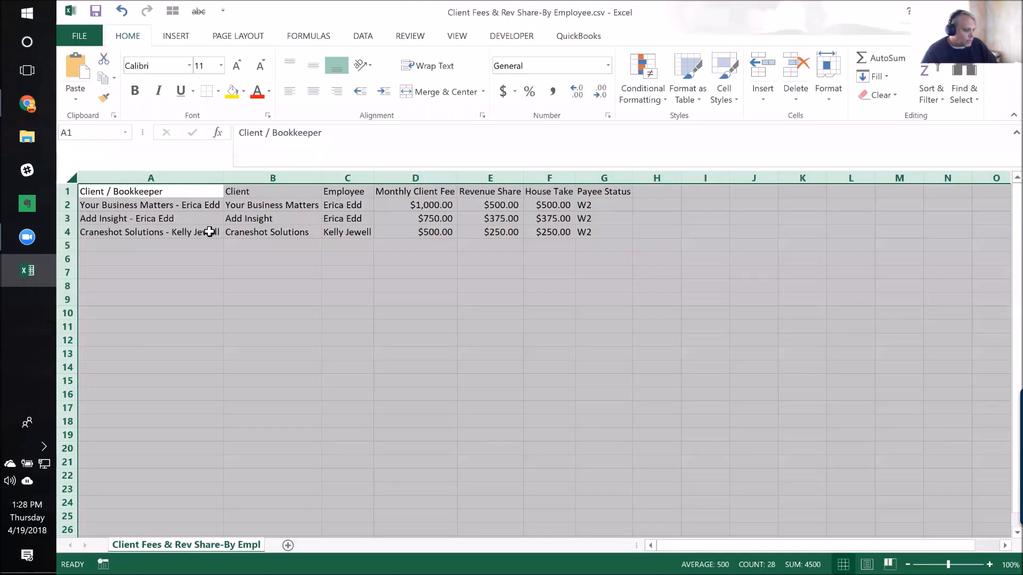
Step: Examine employee cells C2:C3 and the Craneshot Solutions row in the exported CSV, closing the file without saving
left_click_drag(342, 222, 342, 207)
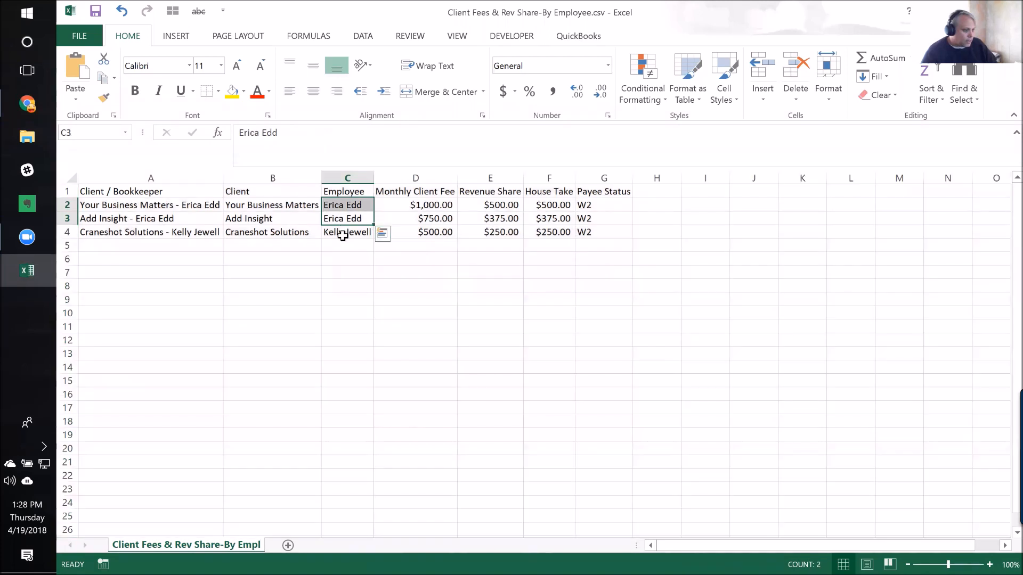
left_click(66, 232)
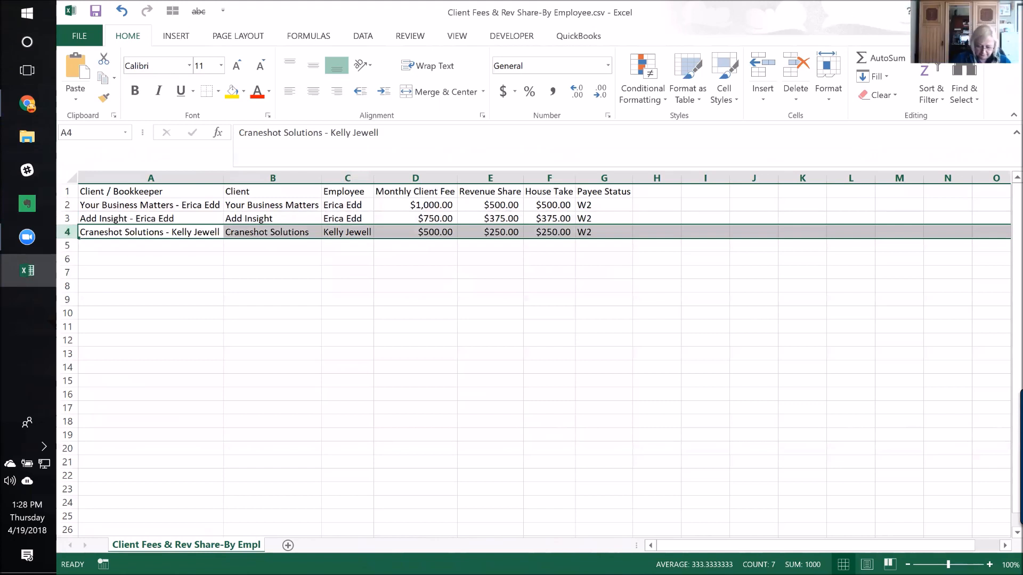
left_click(1010, 11)
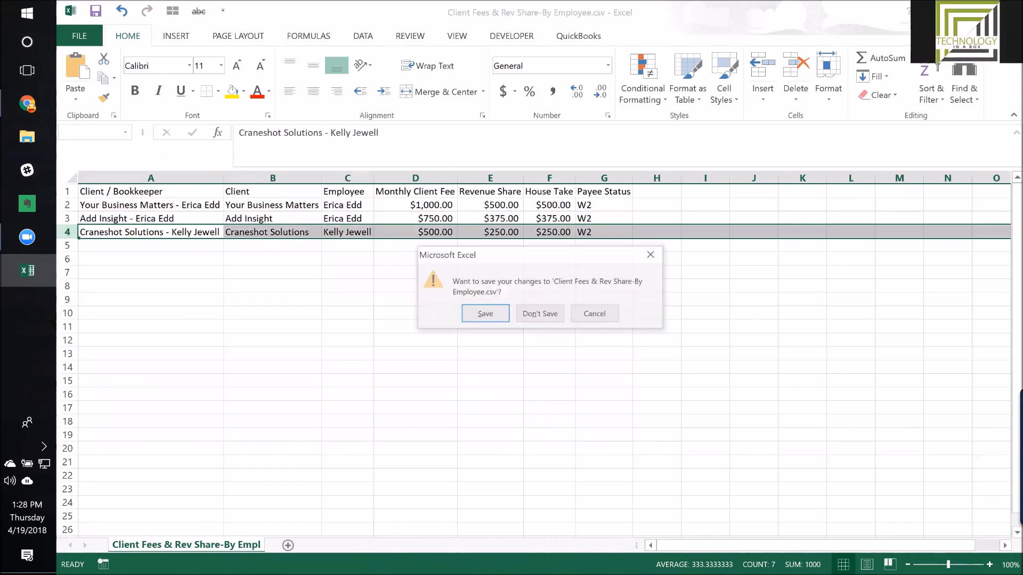
left_click(540, 315)
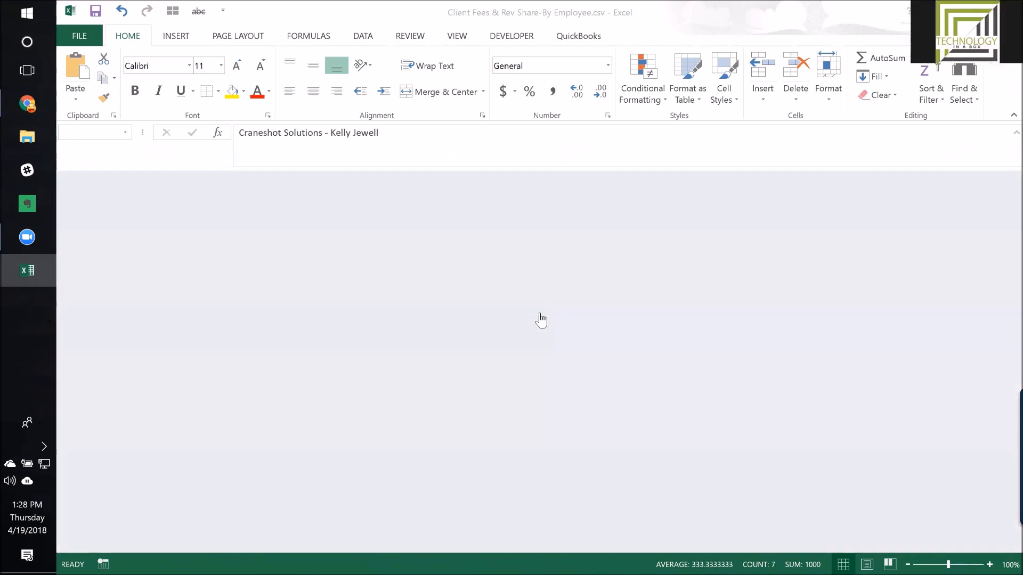
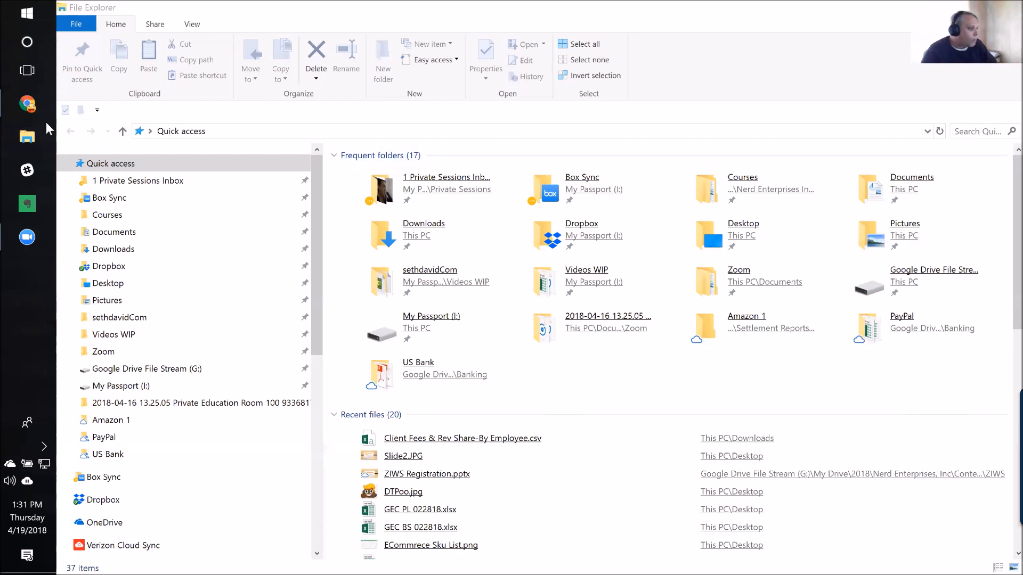
Step: Switch to the My Client List base in Chrome and select the Monthly Client Fee cell for Your Business Matters
mouse_move(33, 103)
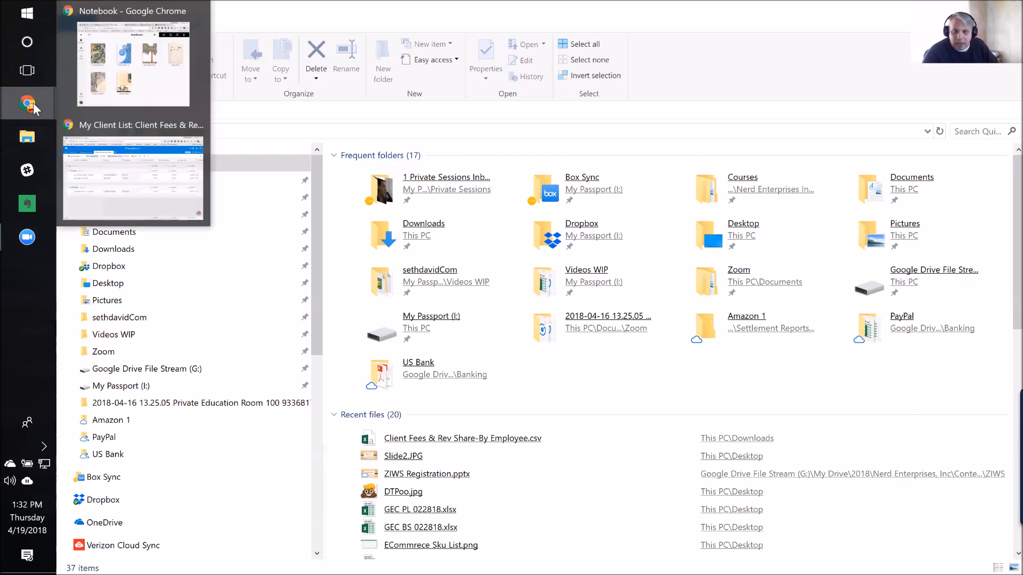
left_click(184, 176)
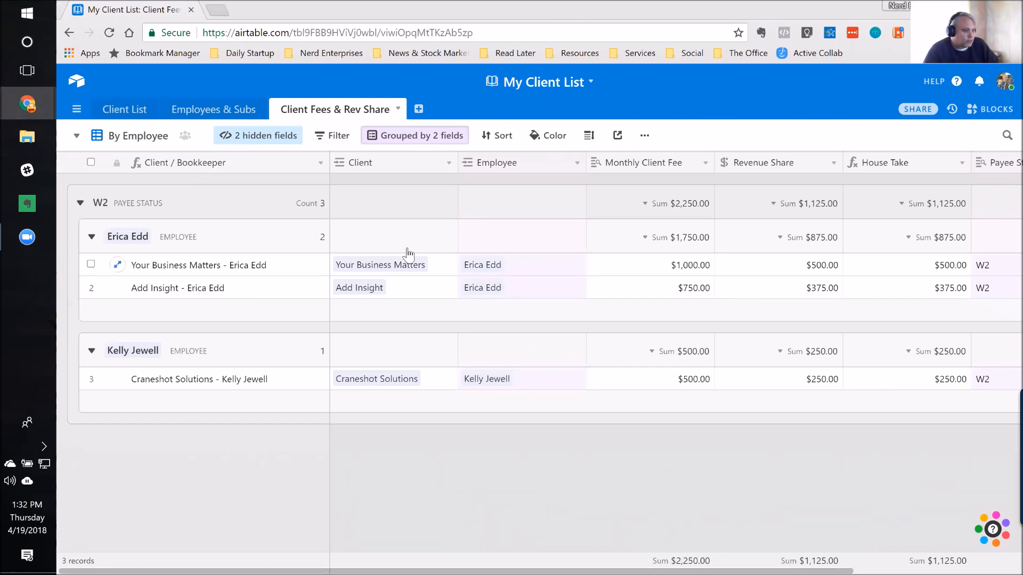
left_click(549, 271)
left_click(634, 269)
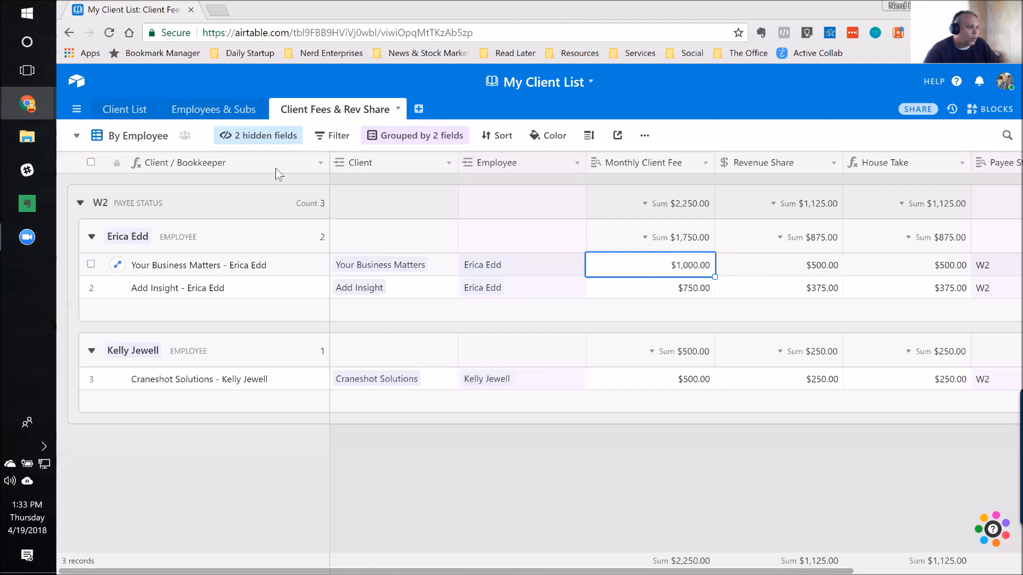
Step: Reopen My Client List from the bases home page and set its invite-by-link access to Read only in the sharing dialog
left_click(76, 81)
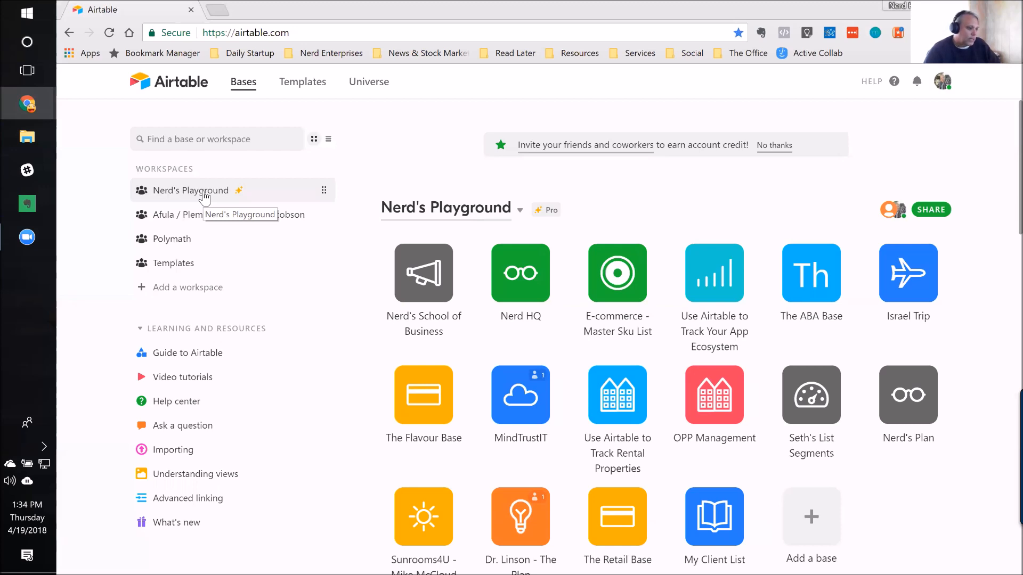
left_click(718, 521)
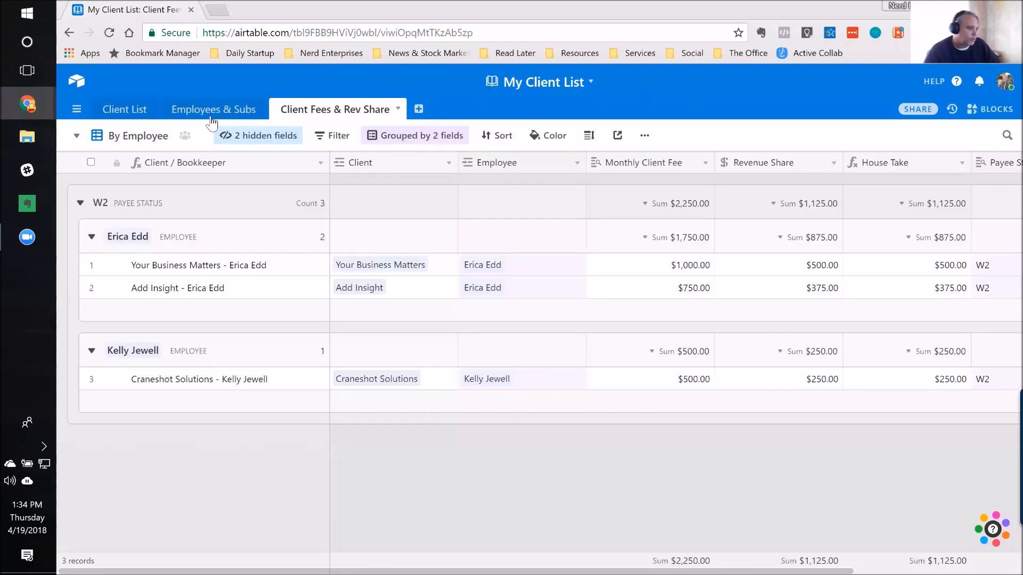
left_click(593, 78)
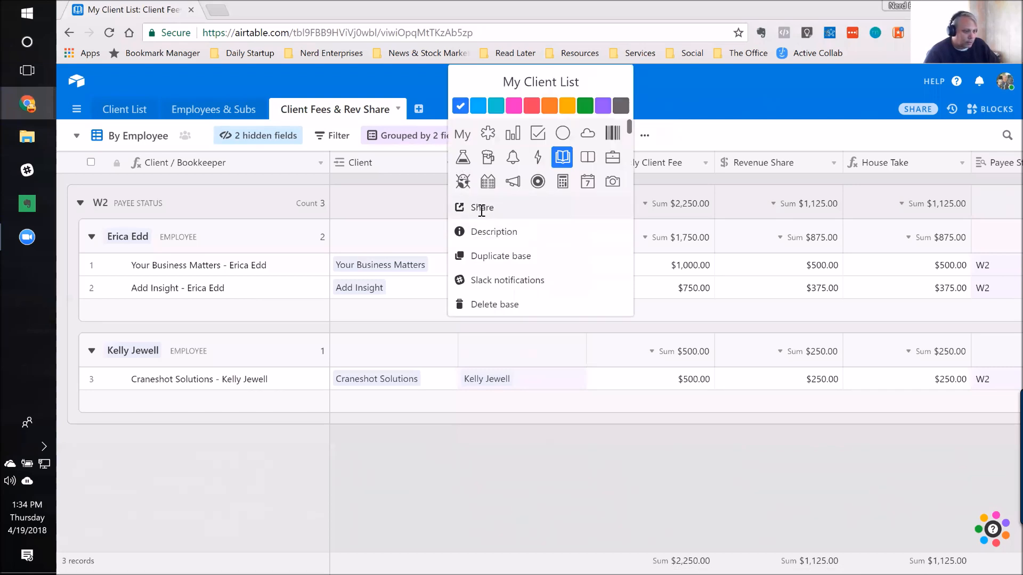
left_click(482, 208)
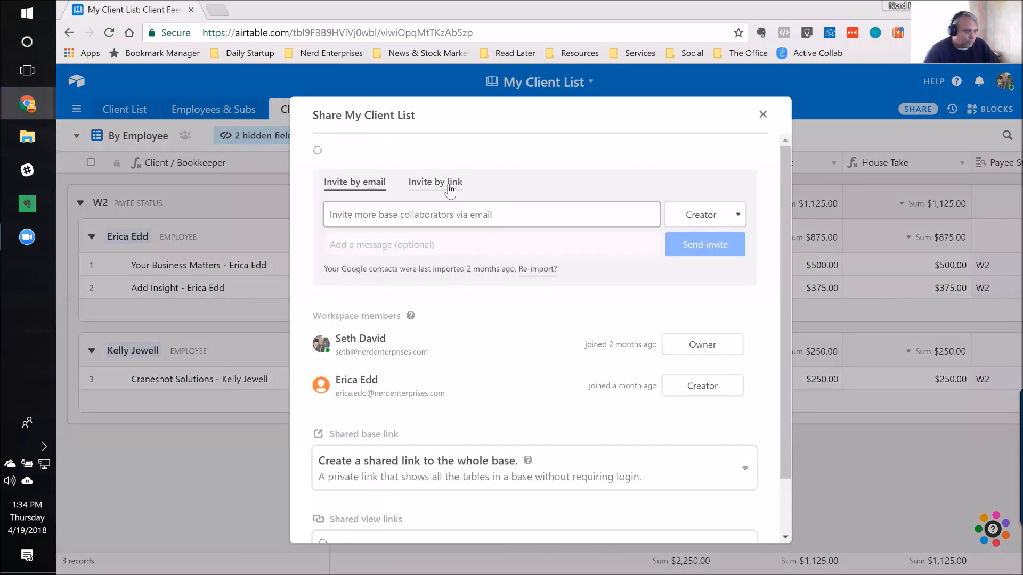
left_click(472, 190)
left_click(484, 215)
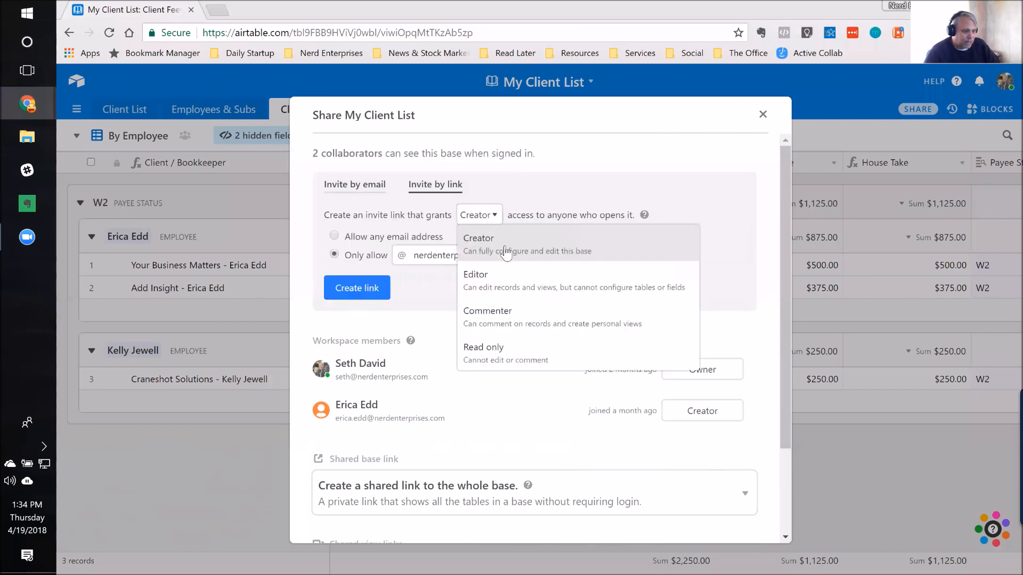
left_click(486, 364)
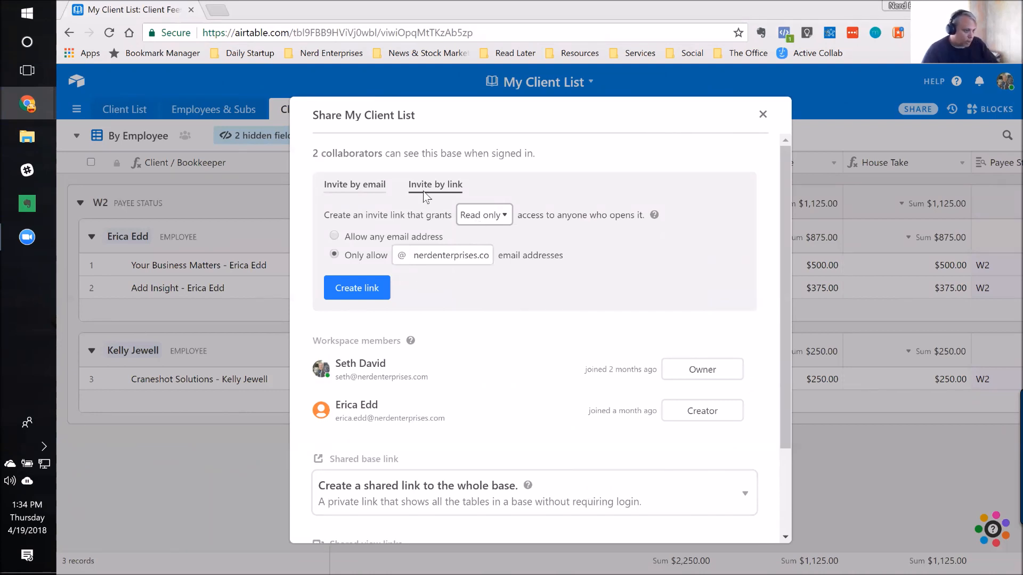
Step: Create a private read-only link to the whole base, select its URL, and keep the Private read-only link option
left_click(373, 188)
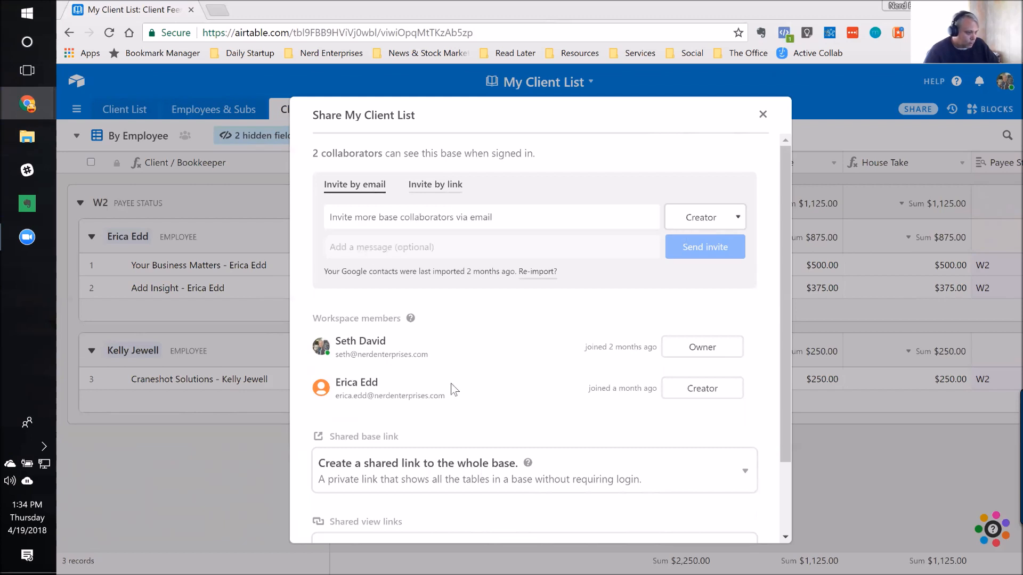
scroll(457, 397, "down", 3)
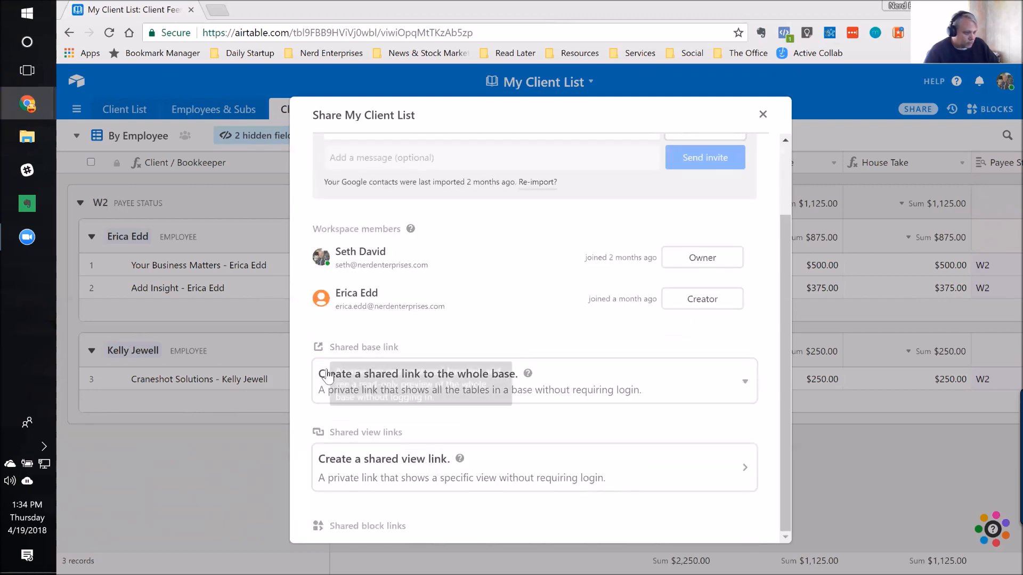
left_click(573, 380)
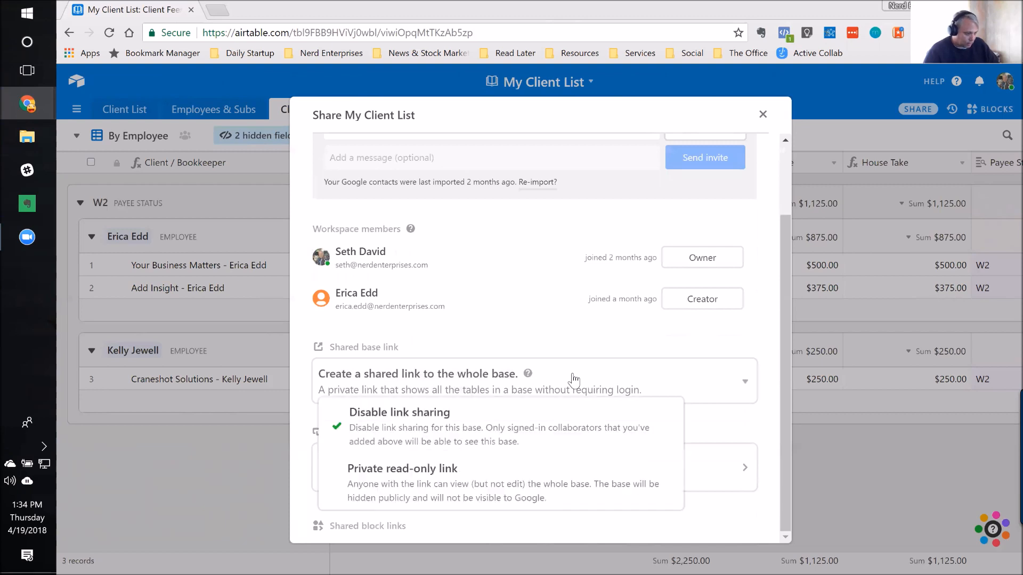
left_click(389, 473)
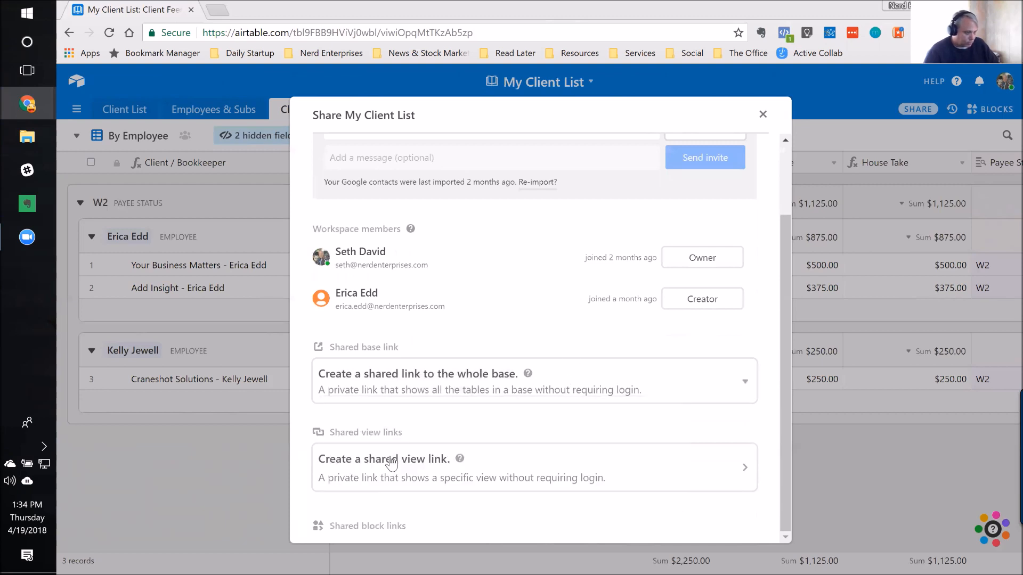
scroll(498, 425, "down", 2)
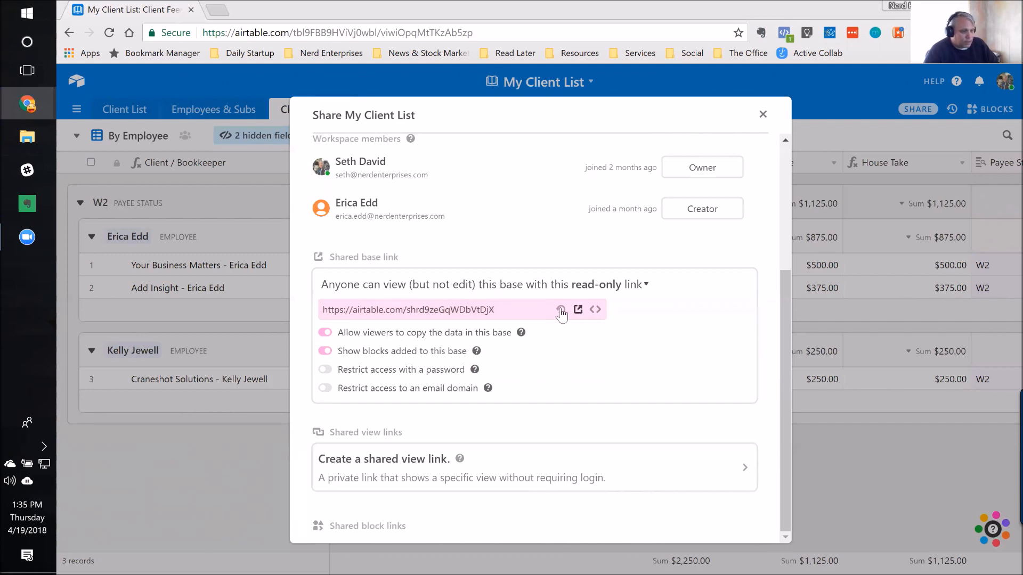
left_click_drag(322, 310, 504, 312)
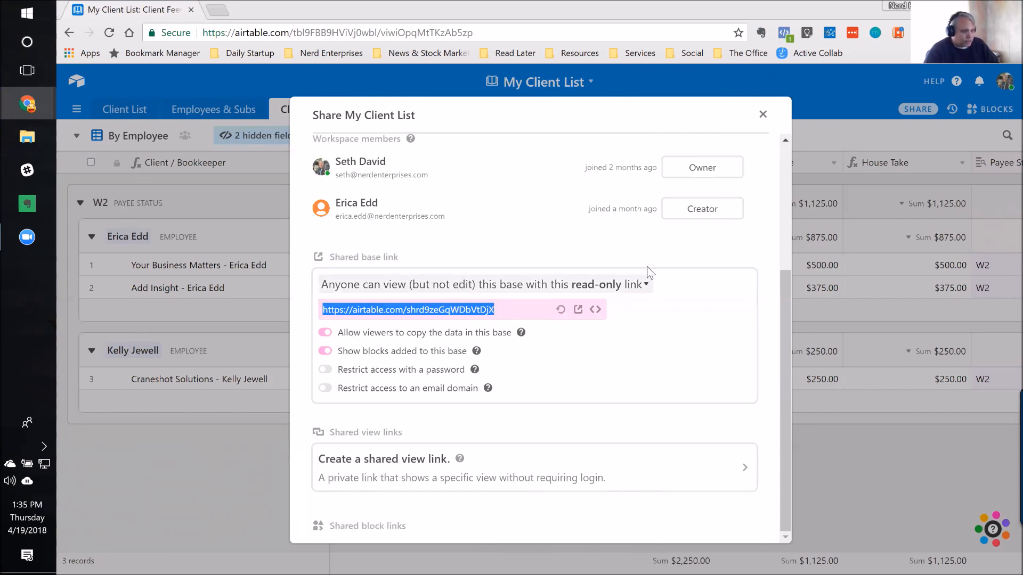
left_click(646, 286)
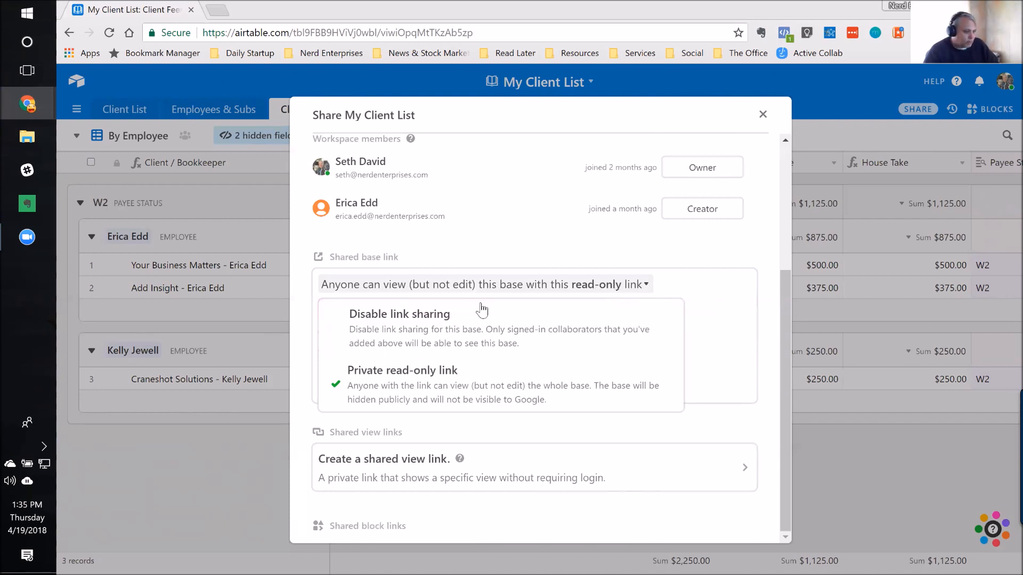
left_click(415, 379)
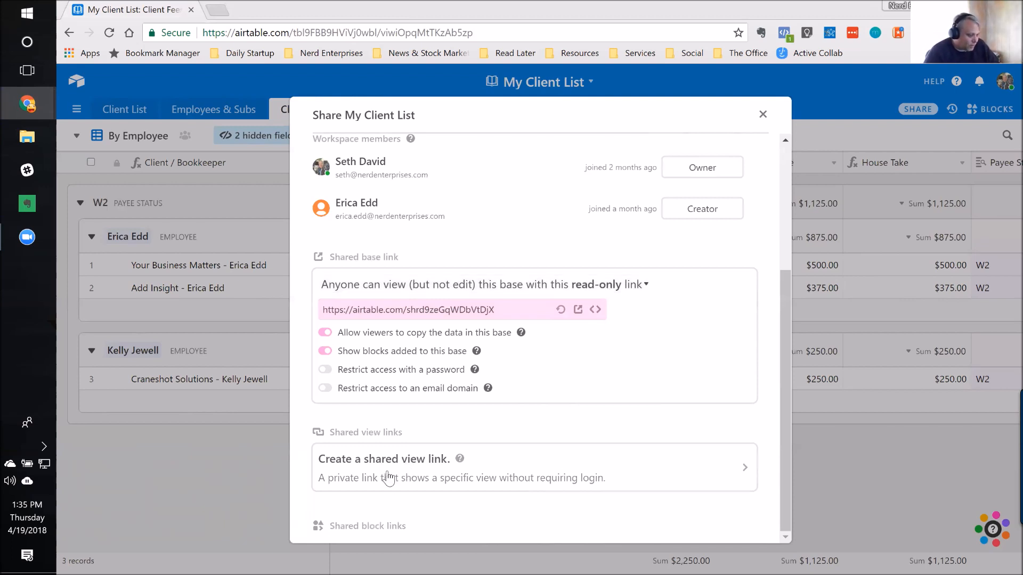
Step: Review the sharing options for the By Employee view, including the shareable grid view link and the form view
left_click(346, 458)
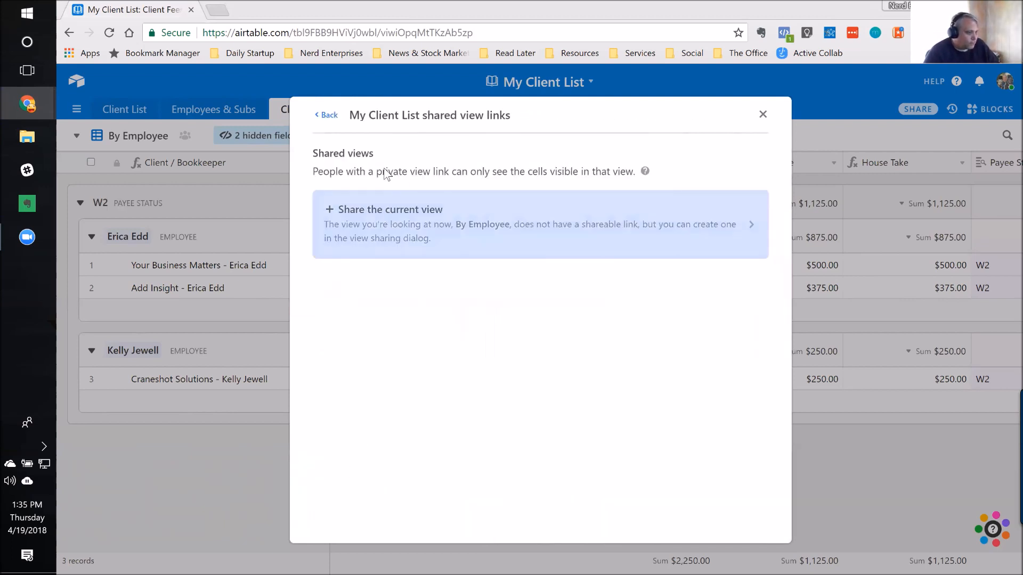
left_click(397, 220)
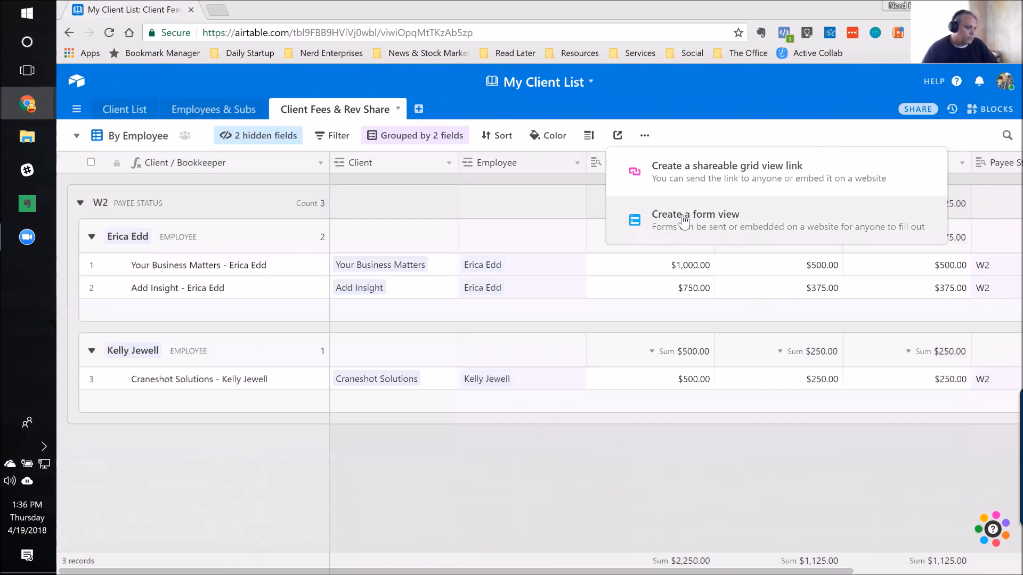
left_click(170, 468)
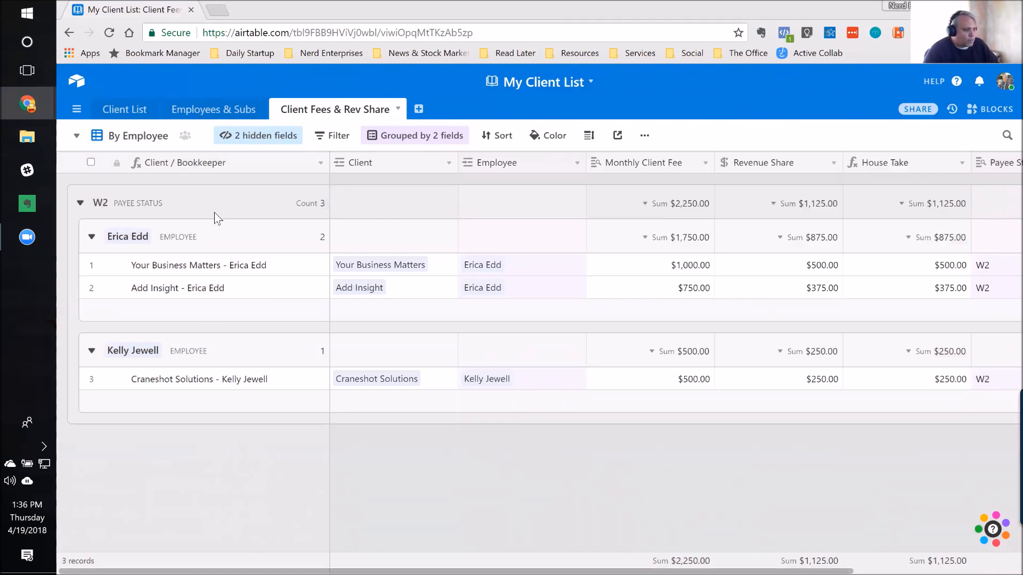
Step: Review the view types available for the Client Fees & Rev Share table, reading the Form view description
left_click(78, 137)
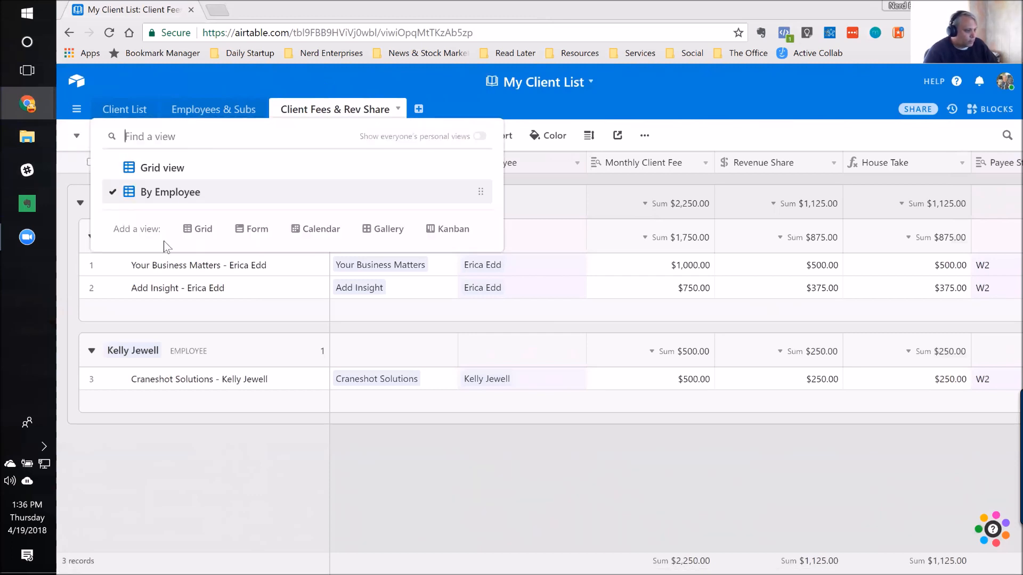
mouse_move(260, 236)
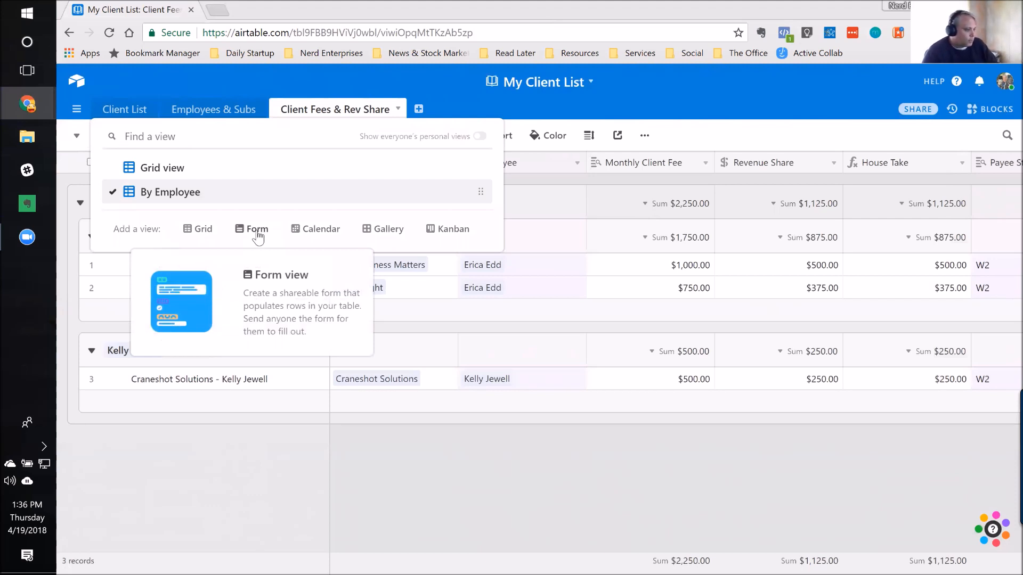
left_click(241, 473)
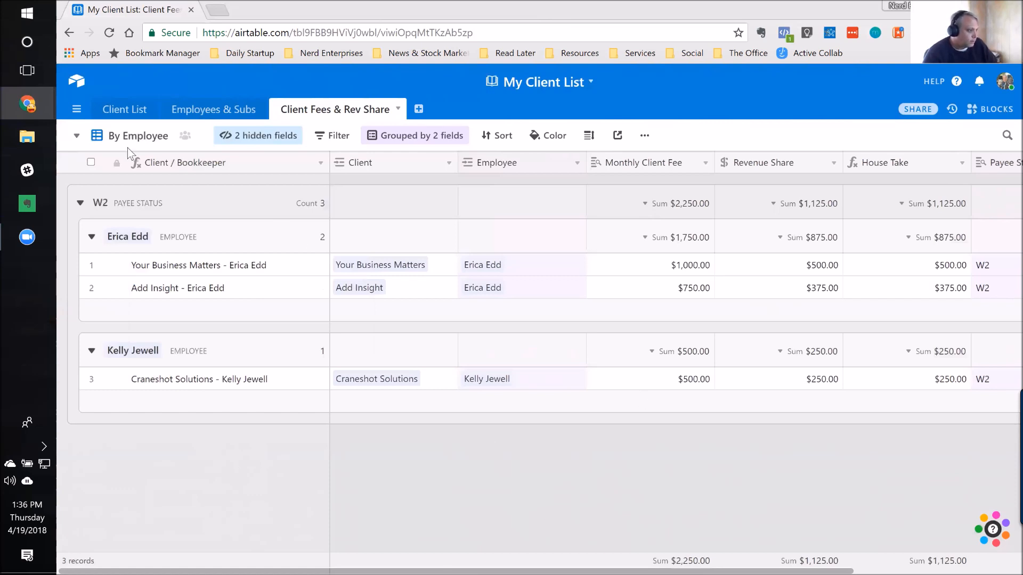
Step: Return to the bases home page, dismiss the invitation banner, and open the E-commerce - Master Sku List base
left_click(76, 84)
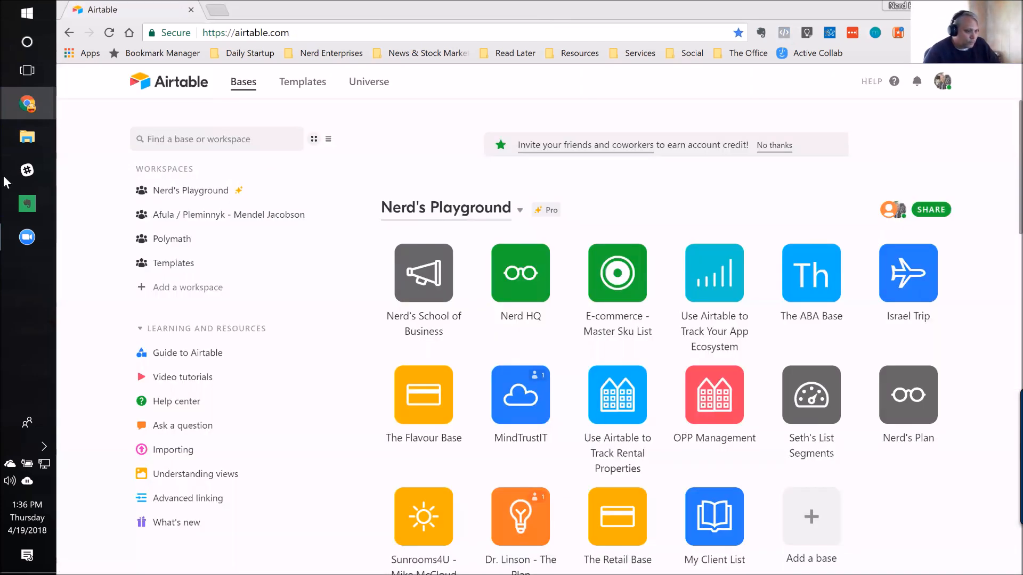
left_click(774, 145)
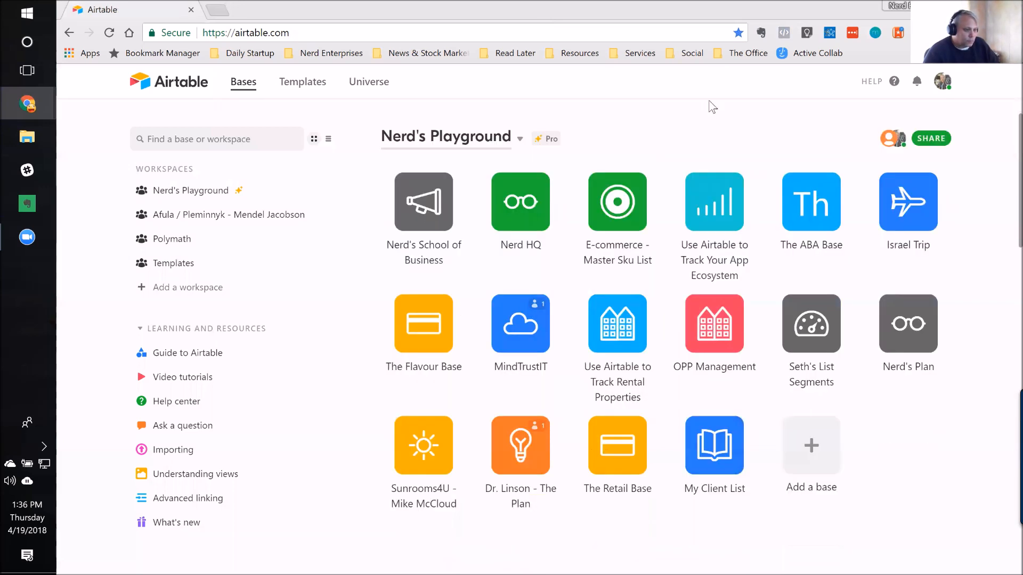
left_click(620, 205)
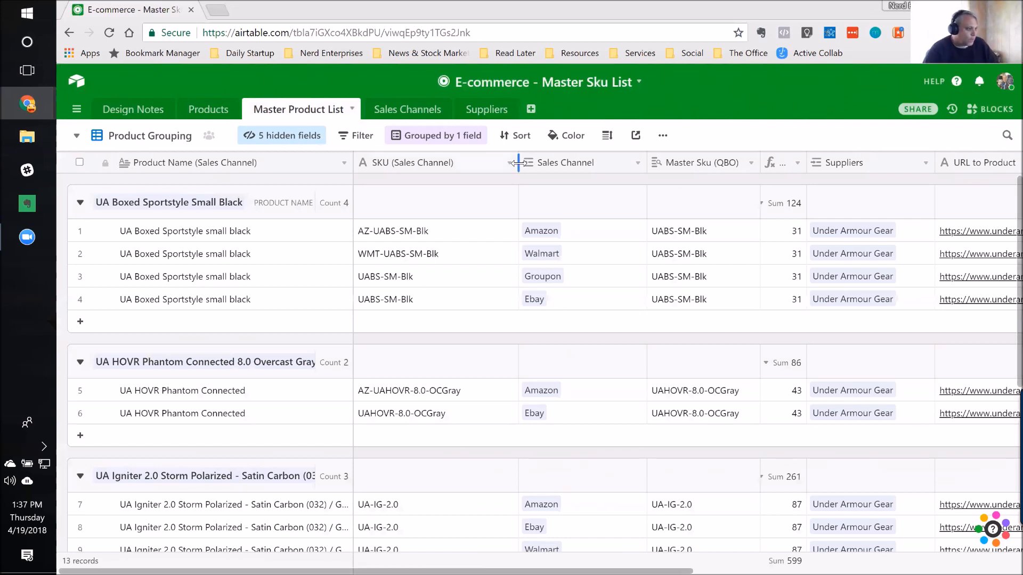
Step: Switch the Master Product List table to the Product Grid view and select the first product name
left_click(76, 137)
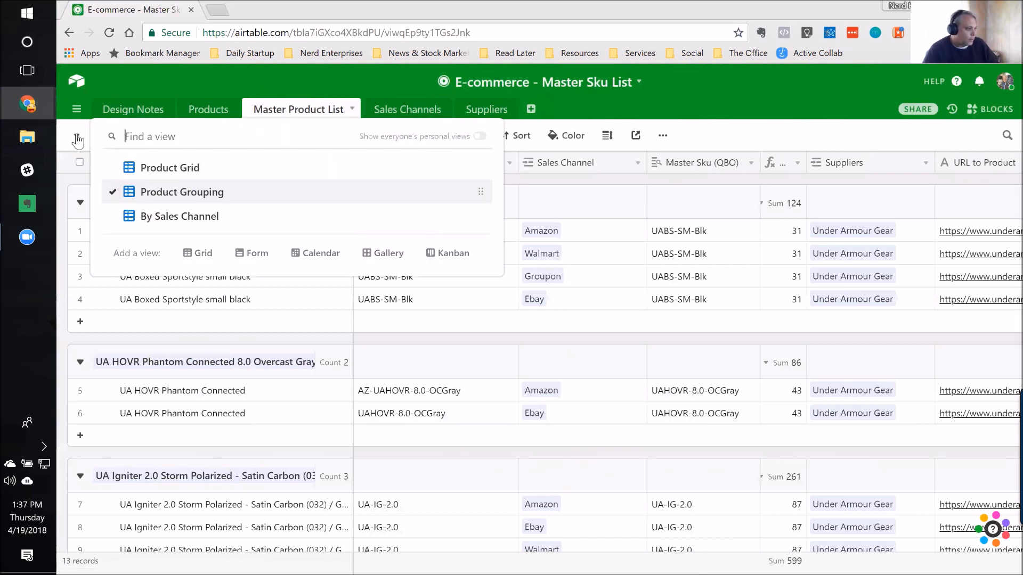
left_click(167, 174)
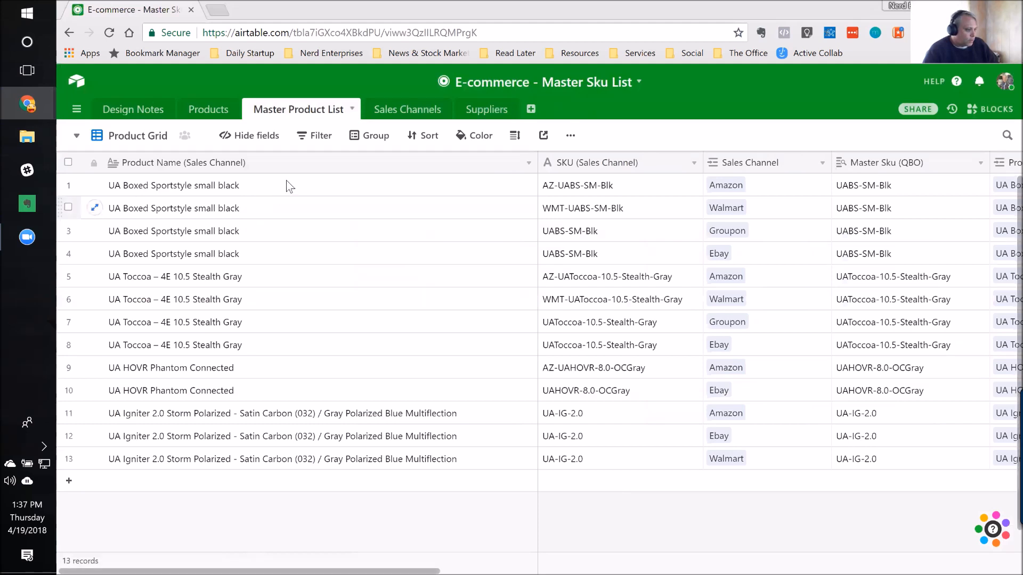
left_click(174, 177)
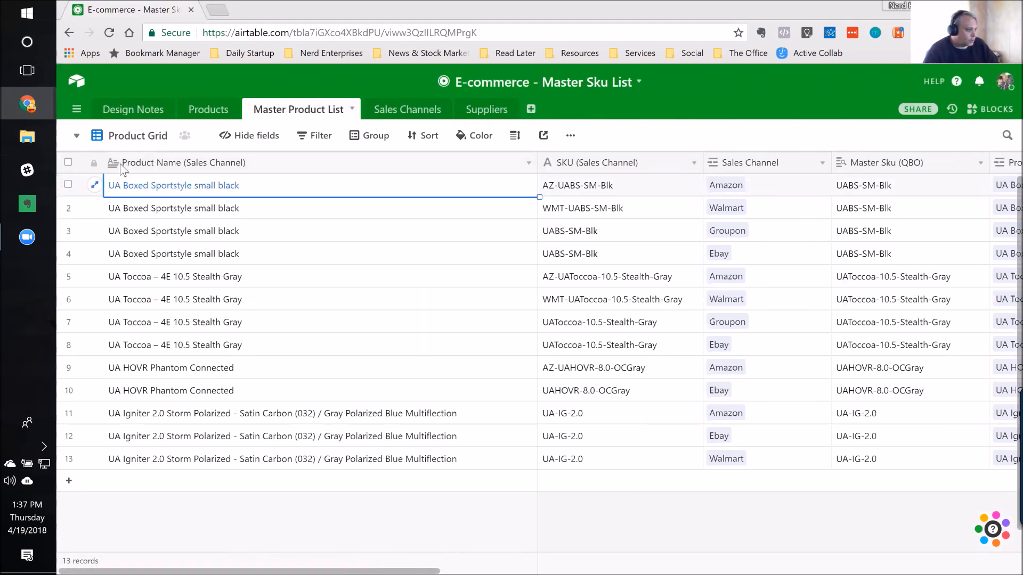
Step: Examine the Product Name (QBO), Master Sku (QBO) and Product Name Length fields in the Products table
left_click(204, 112)
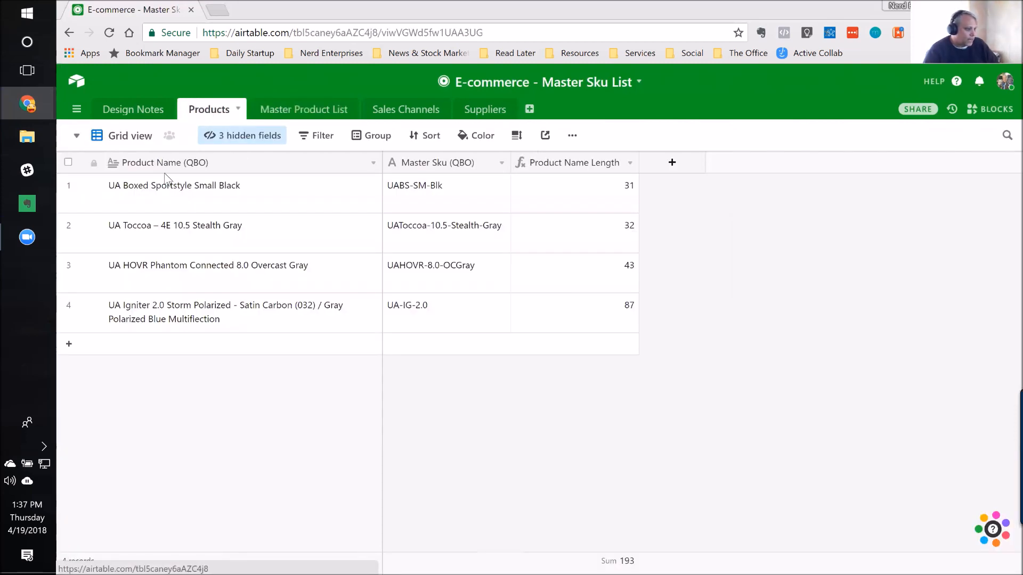
left_click(261, 196)
key("Down")
key("Down")
key("Down")
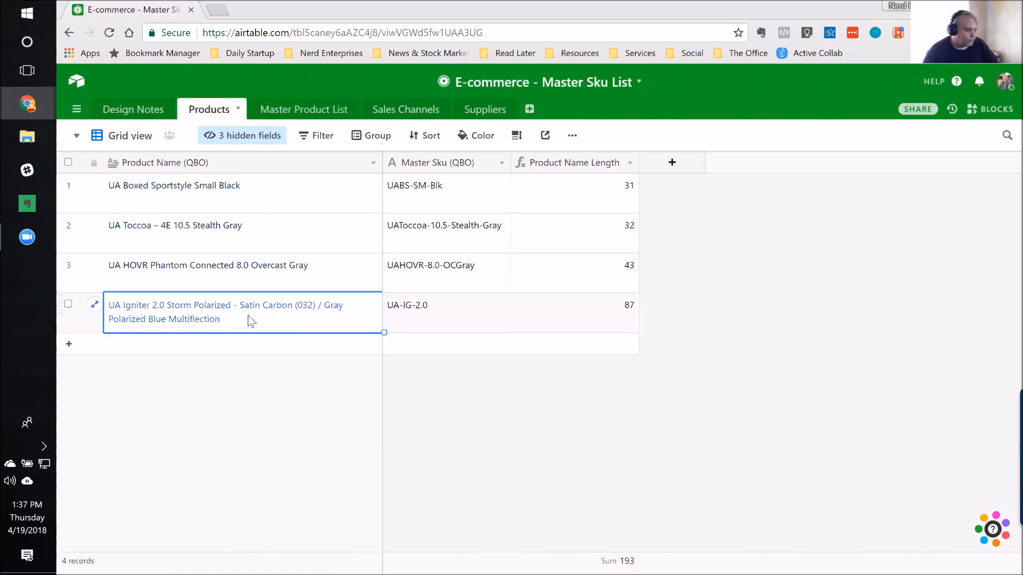
left_click(466, 179)
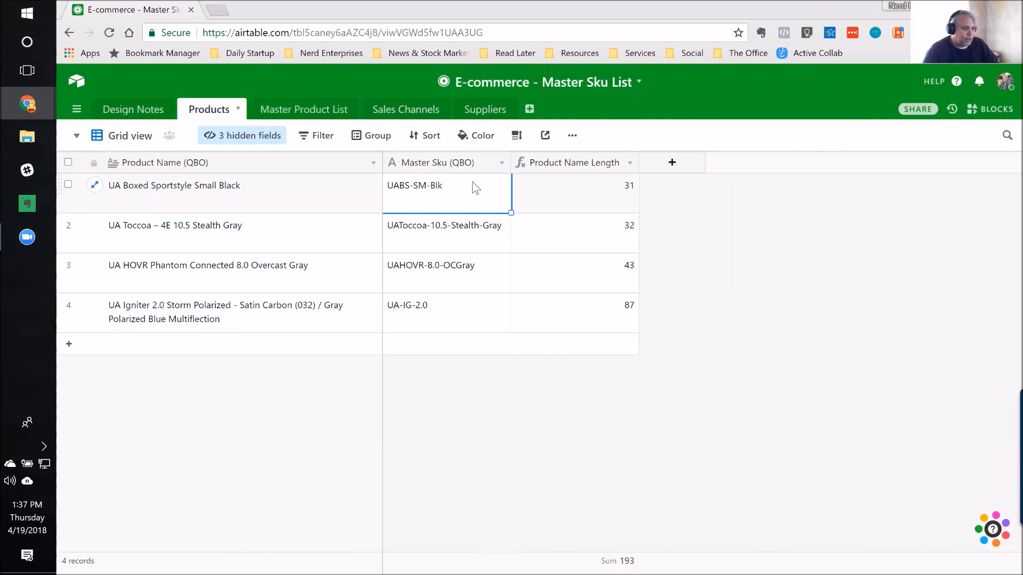
left_click(561, 166)
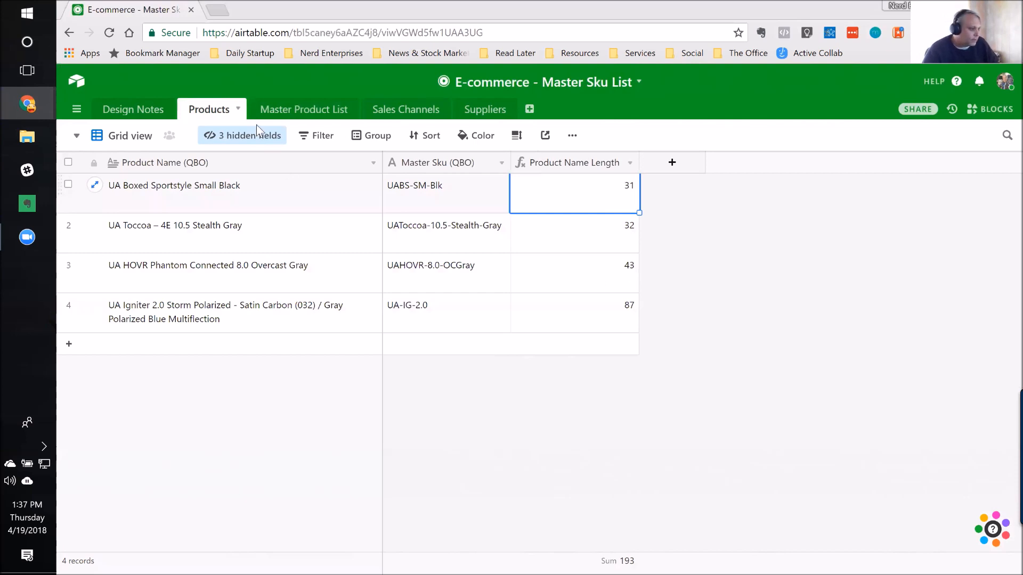
Step: Examine the Master Product List table's Product Name (Sales Channel) field type, then its SKU (Sales Channel) and Sales Channel values for the first record
left_click(321, 113)
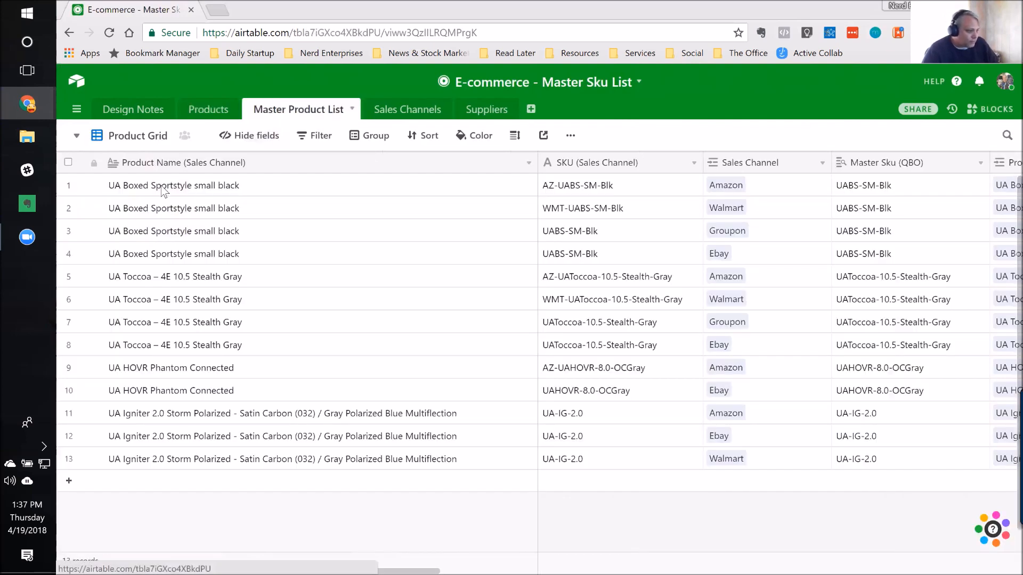
double_click(320, 161)
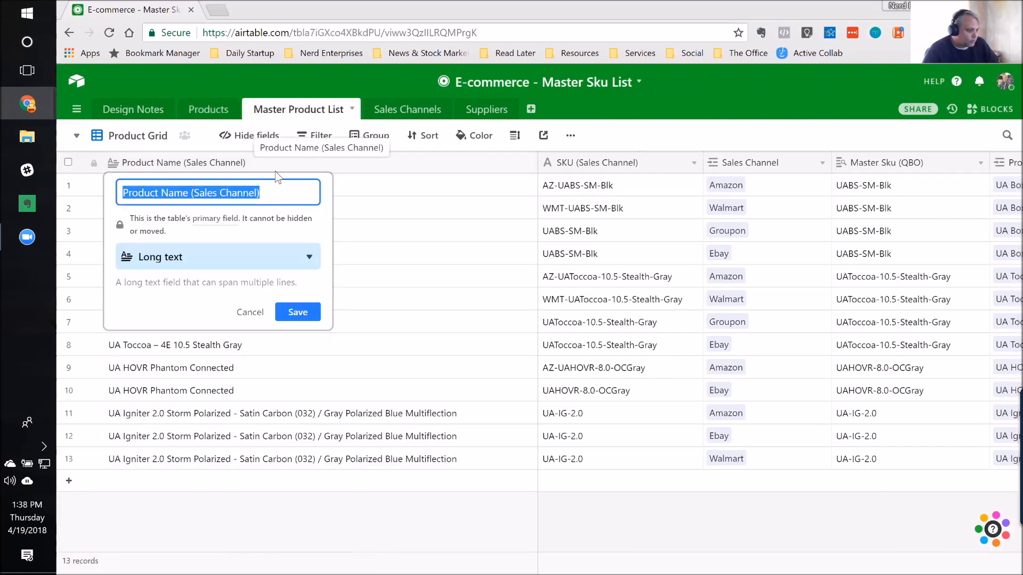
left_click(249, 315)
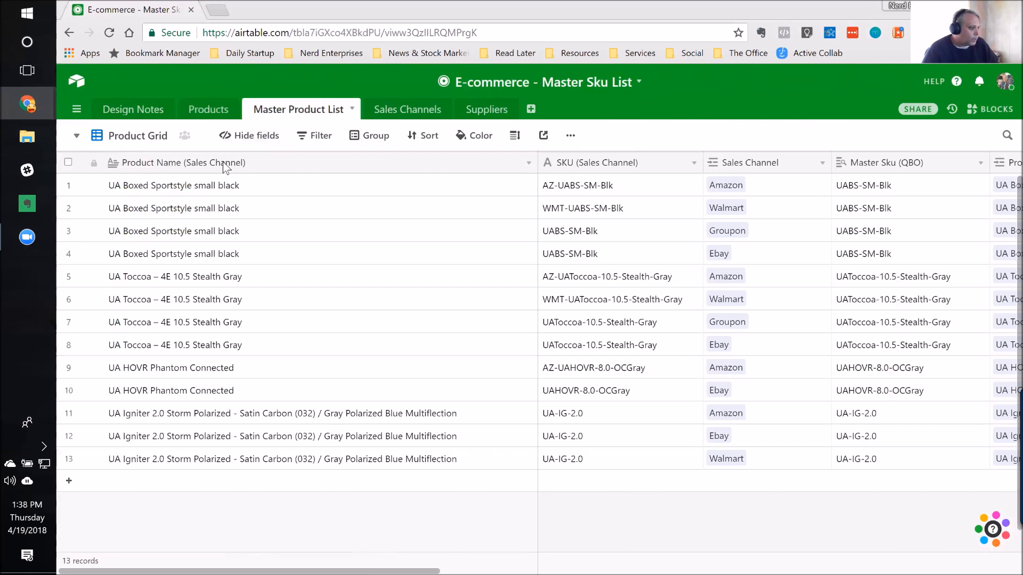
left_click(246, 187)
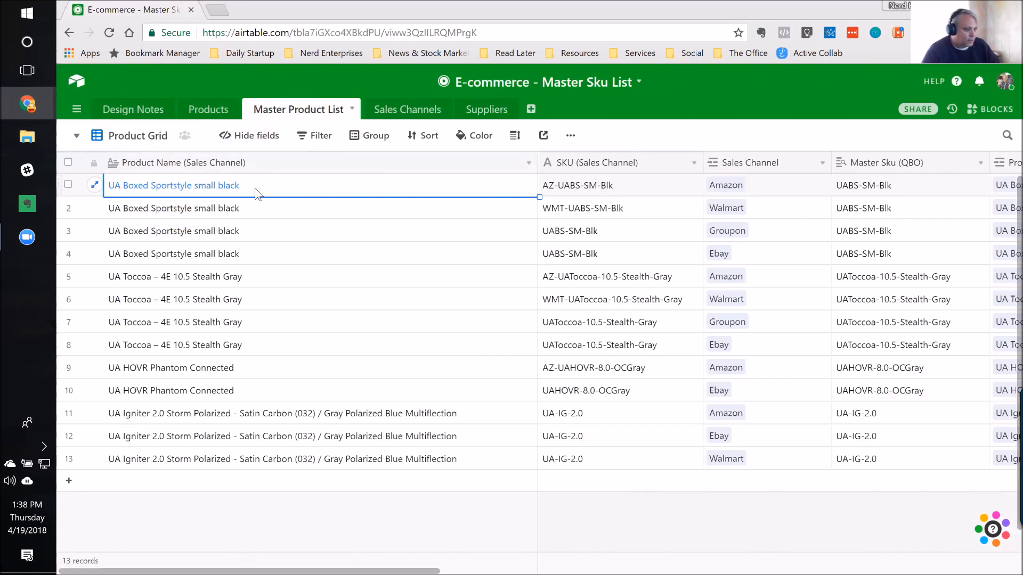
key("Tab")
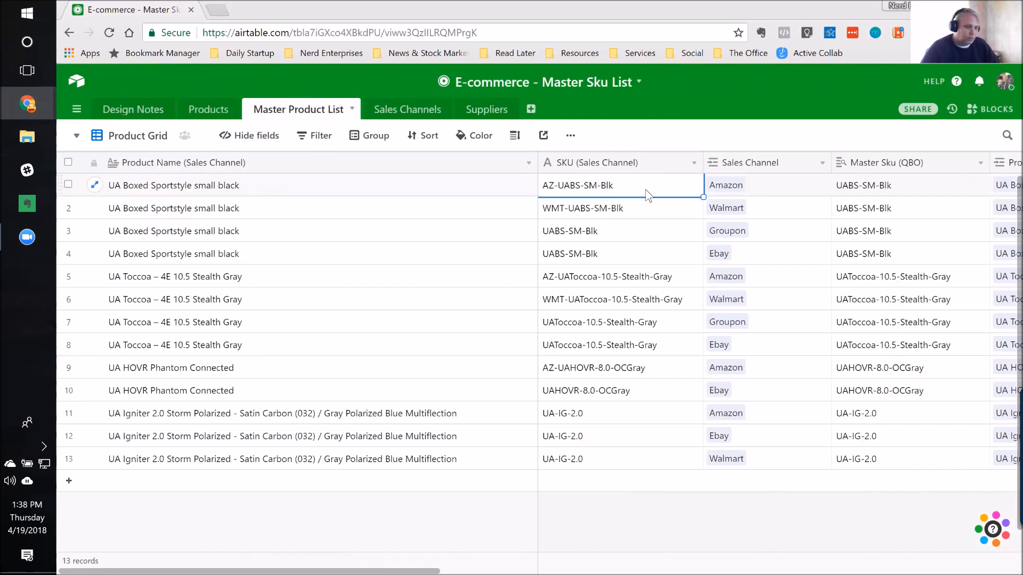
left_click(786, 189)
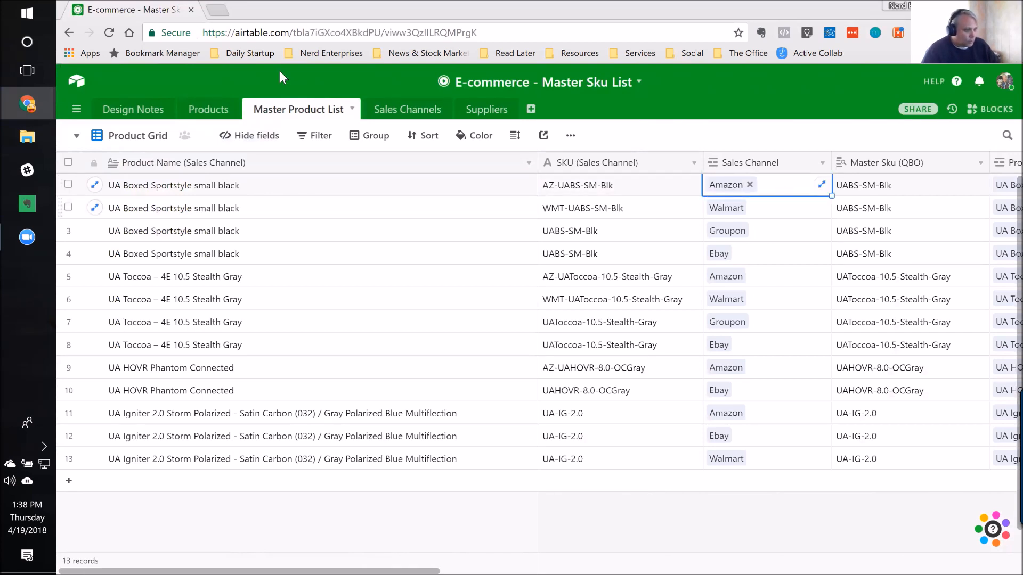
Step: Review the Sales Channels table's channel names and its Store URL and Login Credentials fields
left_click(405, 114)
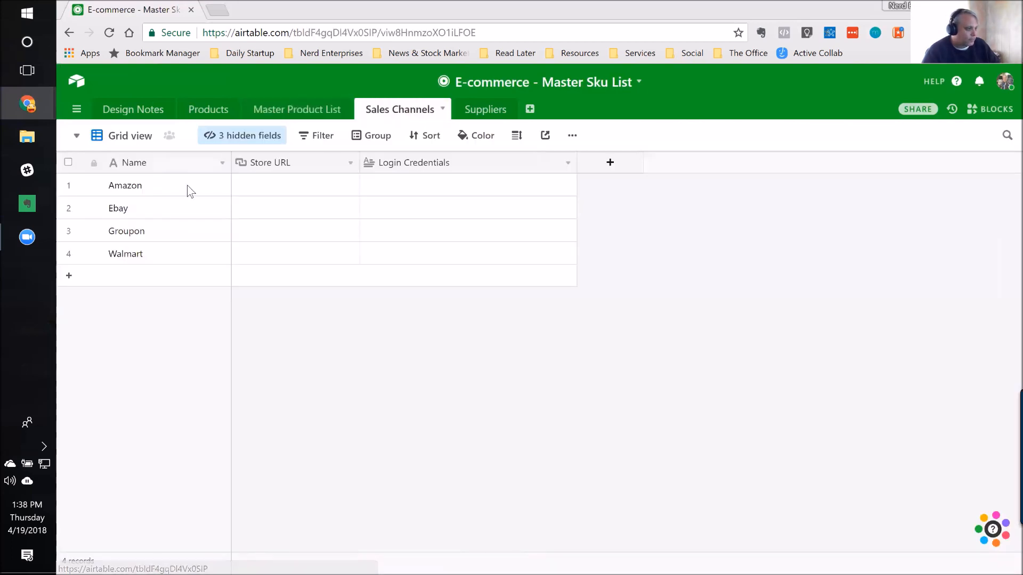
left_click(153, 193)
left_click(138, 212)
key("Down")
key("Down")
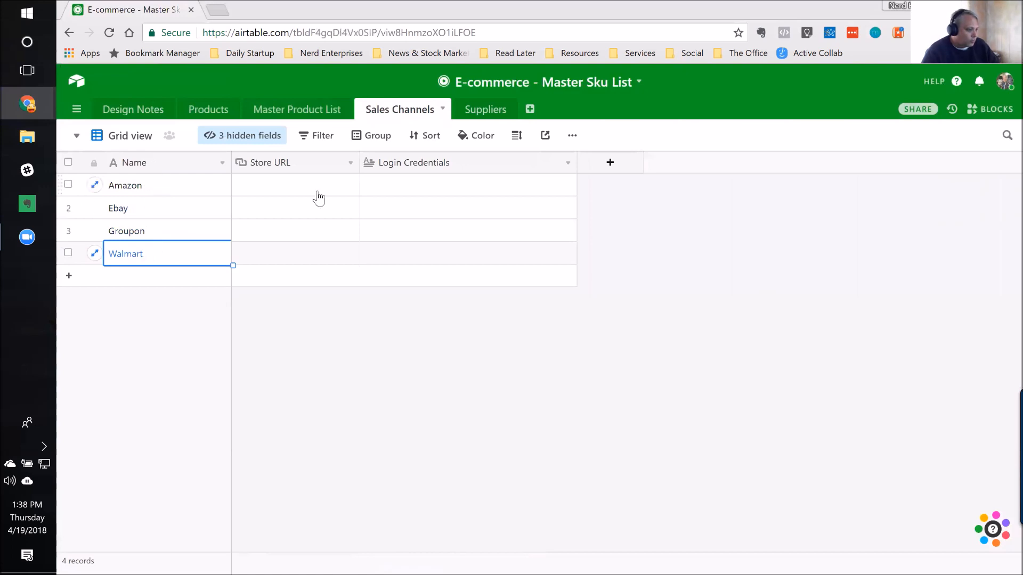
left_click(347, 193)
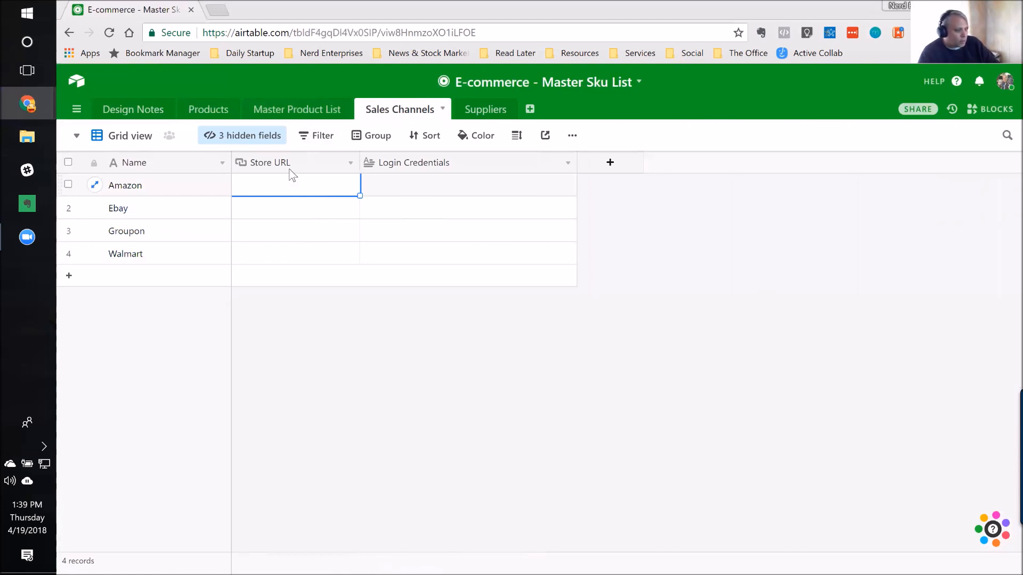
left_click(433, 187)
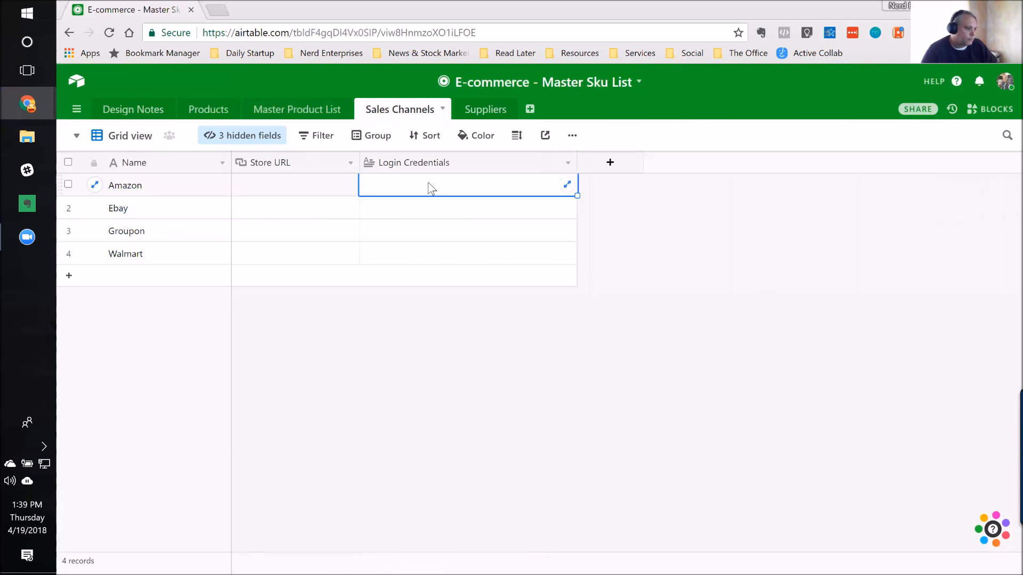
Step: Compare the first Master Product List record's SKU (Sales Channel) with its Master Sku (QBO), Product Name (QBO) and Product Name Length
left_click(300, 112)
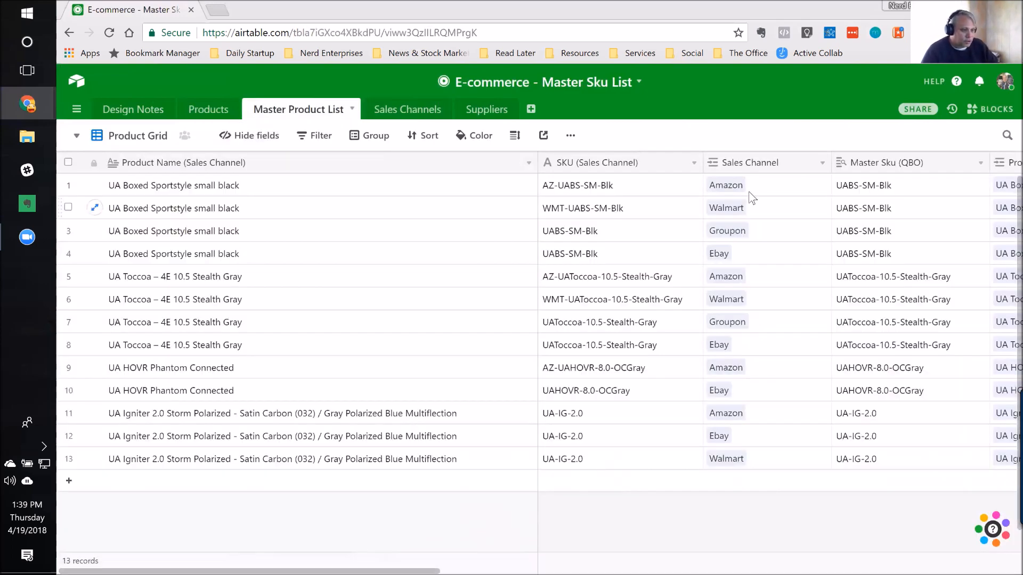
left_click(681, 196)
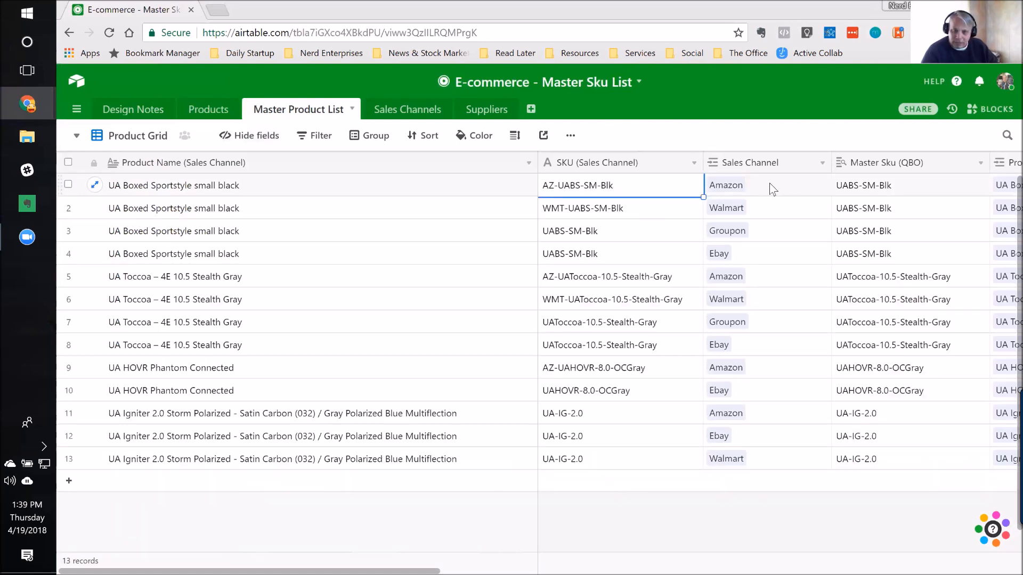
left_click(905, 183)
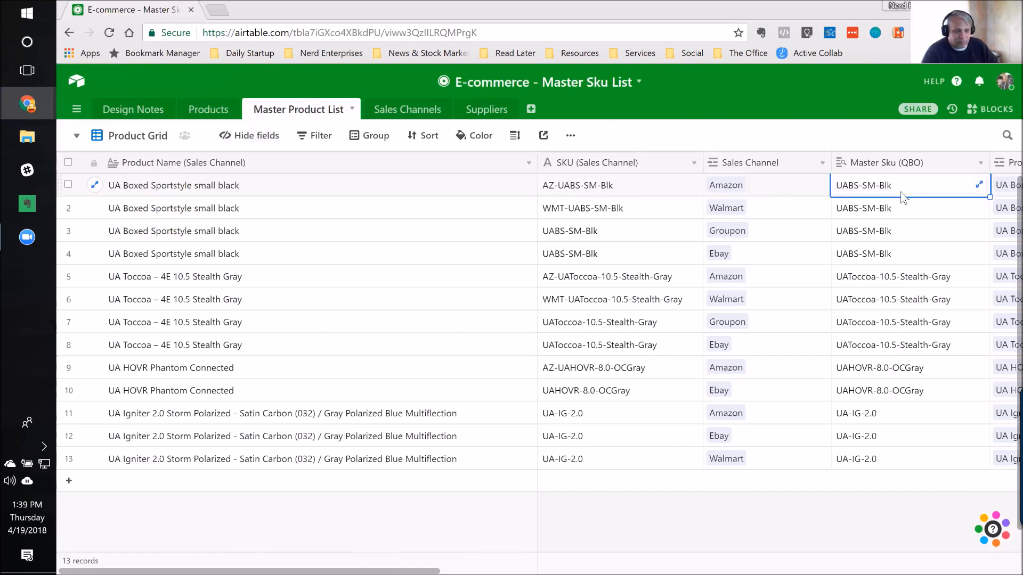
key("Right")
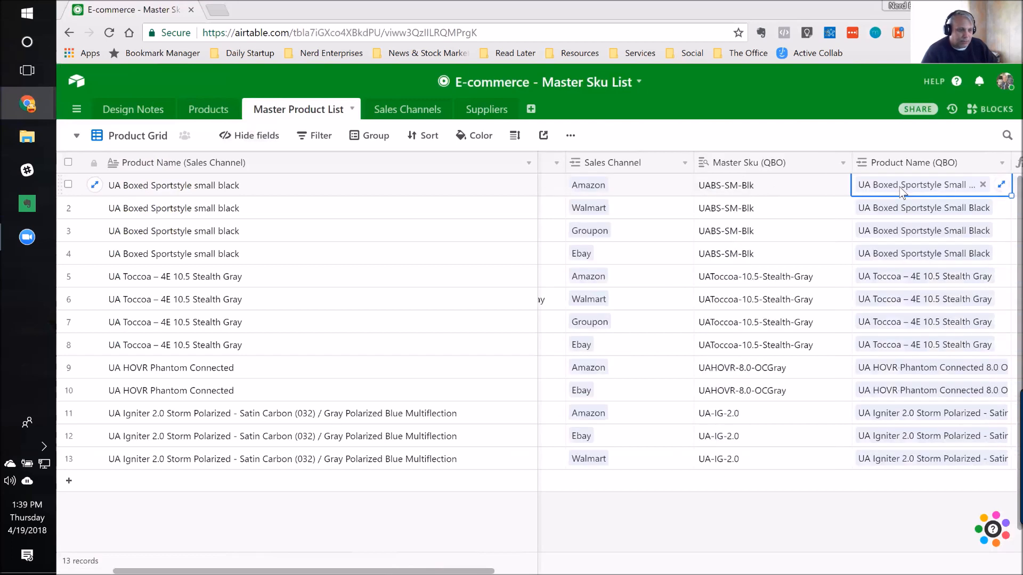
key("Left")
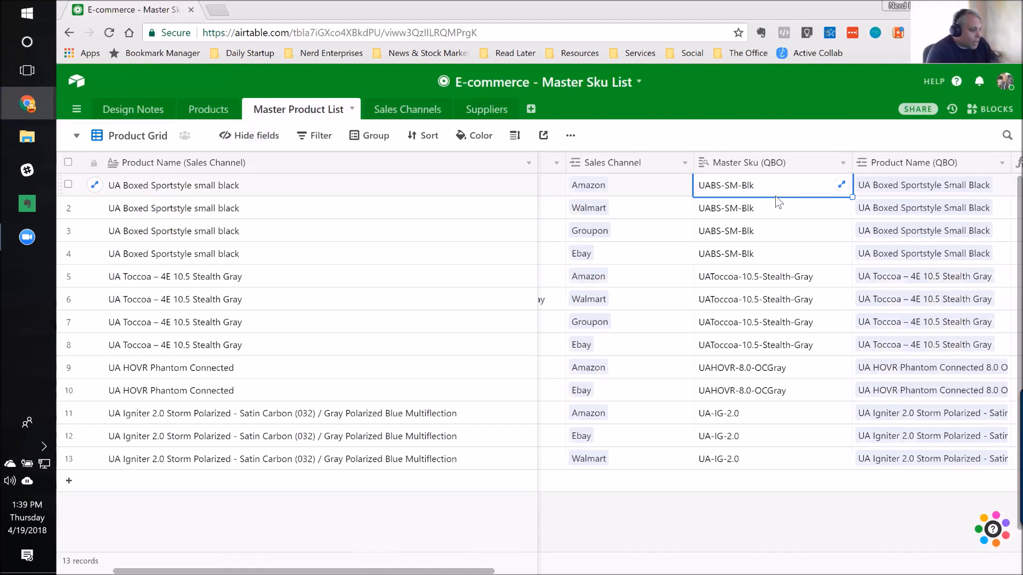
key("Right")
key("Right")
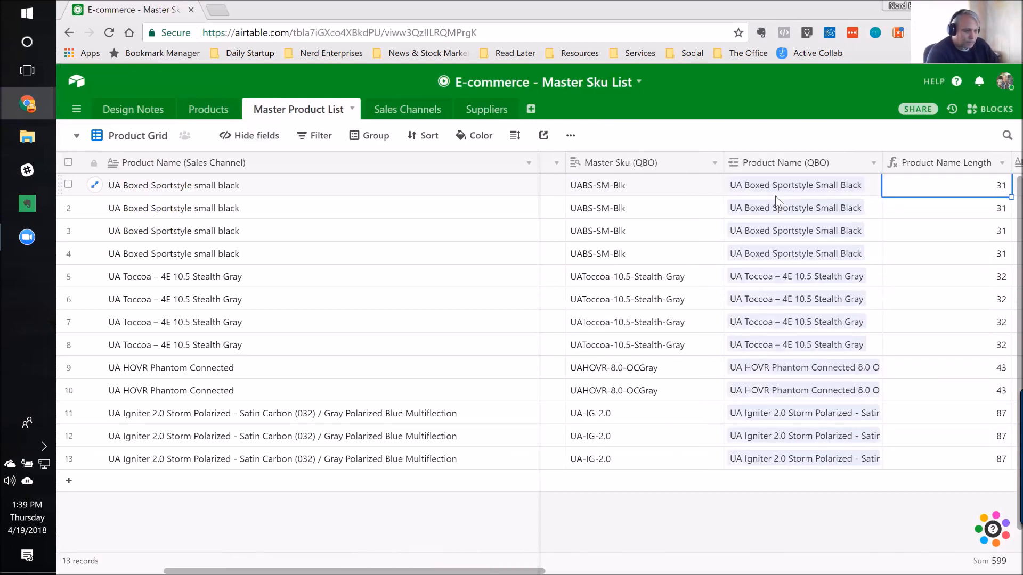
key("Left")
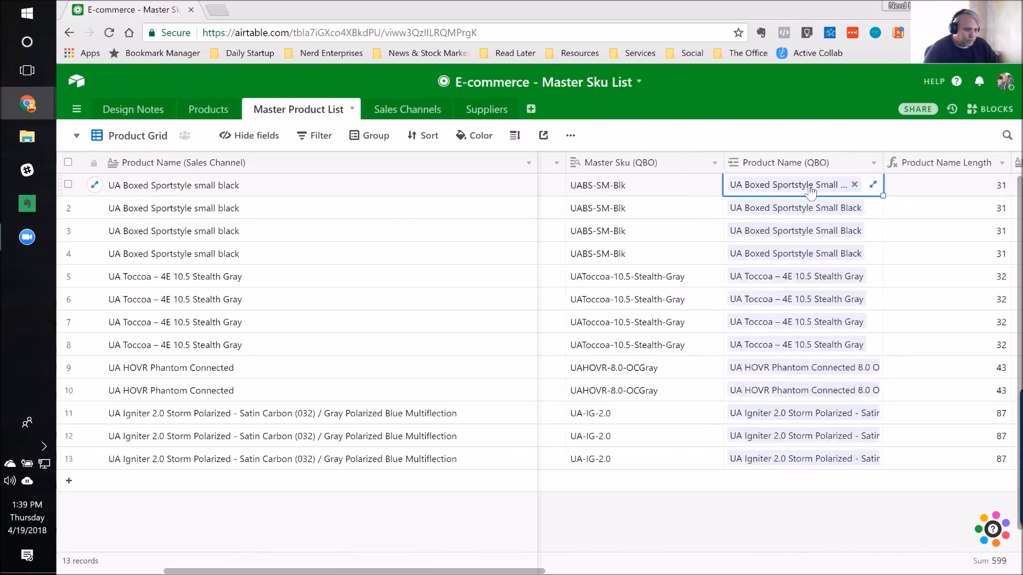
Step: Inspect the Product Name (QBO) field's configuration in the Master Product List without changing it, and reselect the first record's value
double_click(791, 163)
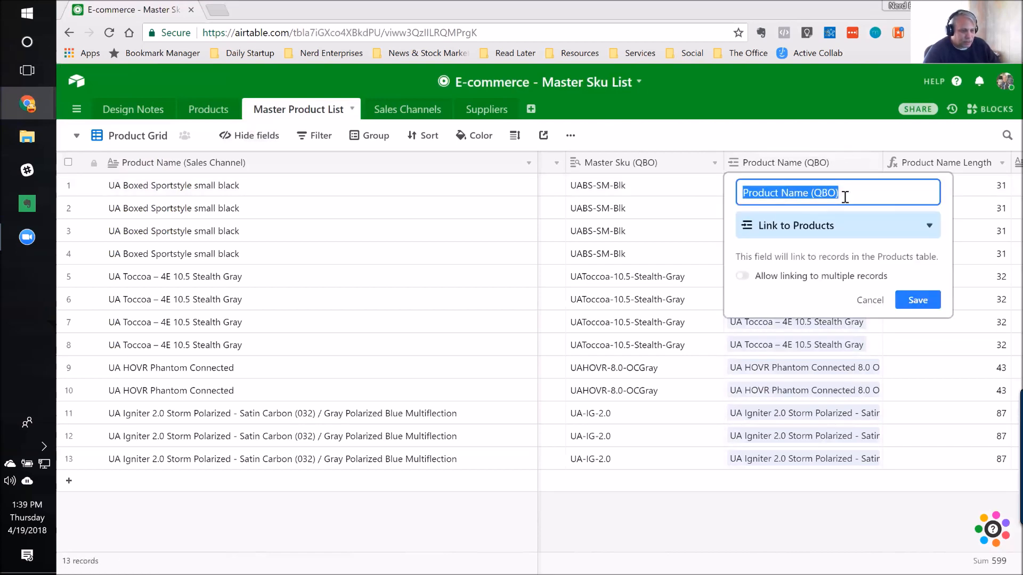
left_click(877, 302)
left_click(673, 187)
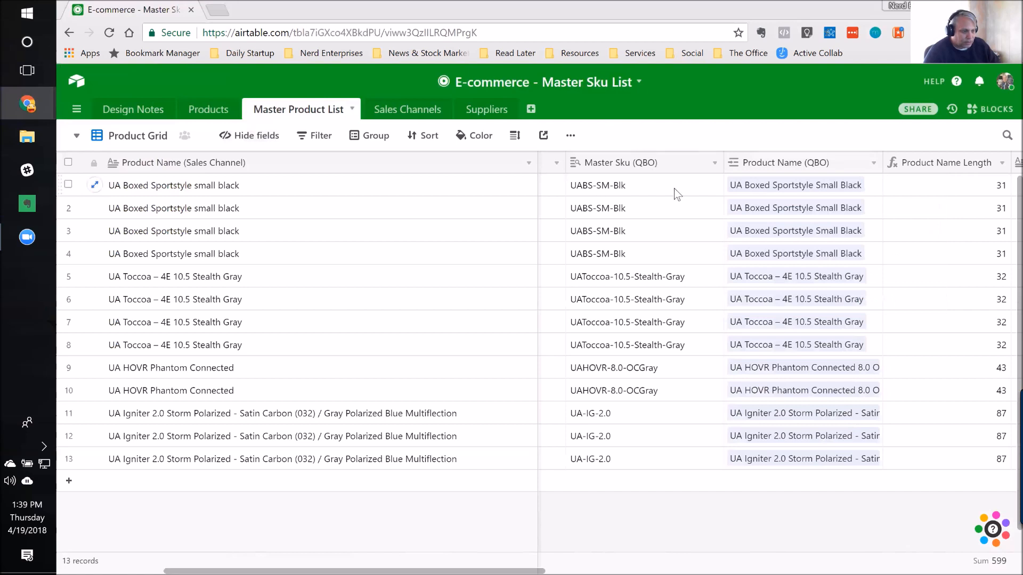
left_click(879, 184)
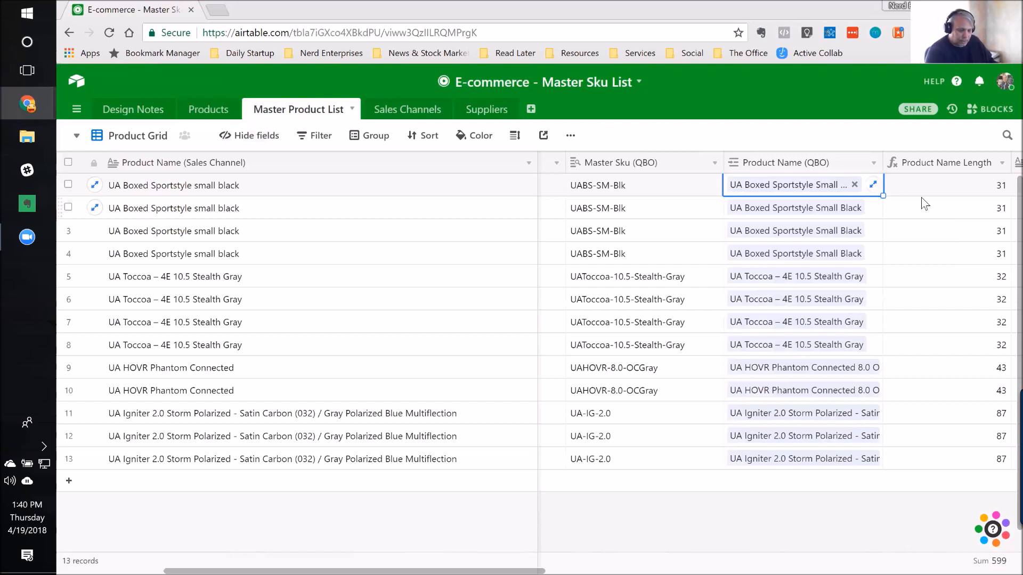
Step: Look over the Product Name Length and Sales Description fields of the first Master Product List record
key("Right")
key("Right")
key("Left")
key("Down")
key("Up")
key("Right")
key("Right")
key("Left")
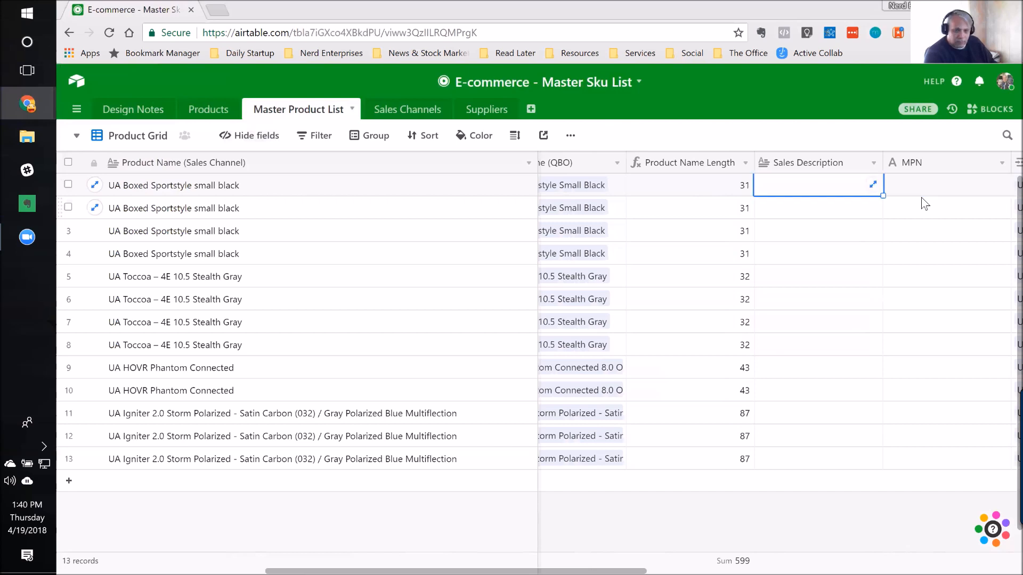
Step: Examine the MPN and Suppliers fields of the first Master Product List record
key("Right")
key("Right")
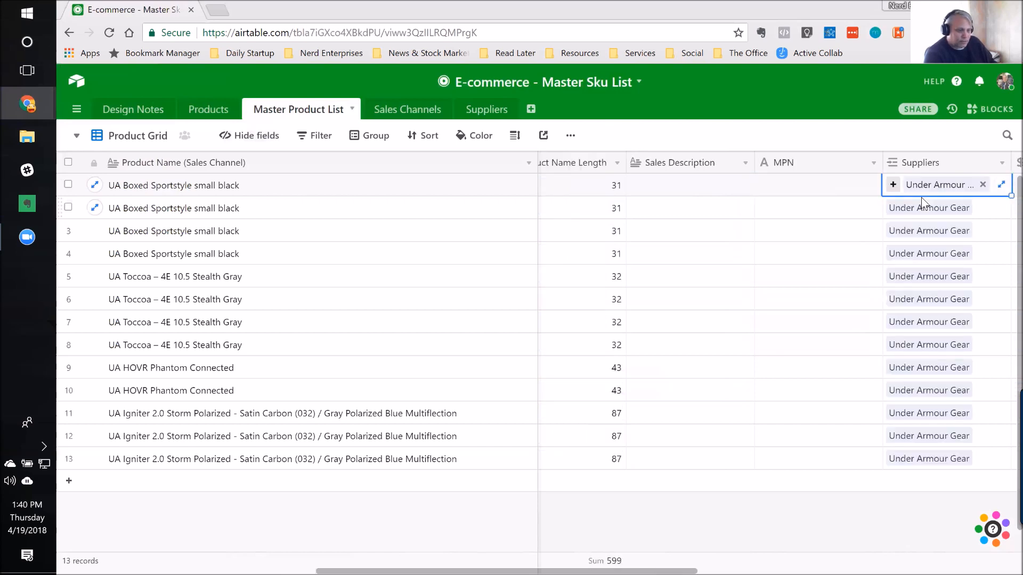
key("Left")
key("Left")
key("Right")
key("Right")
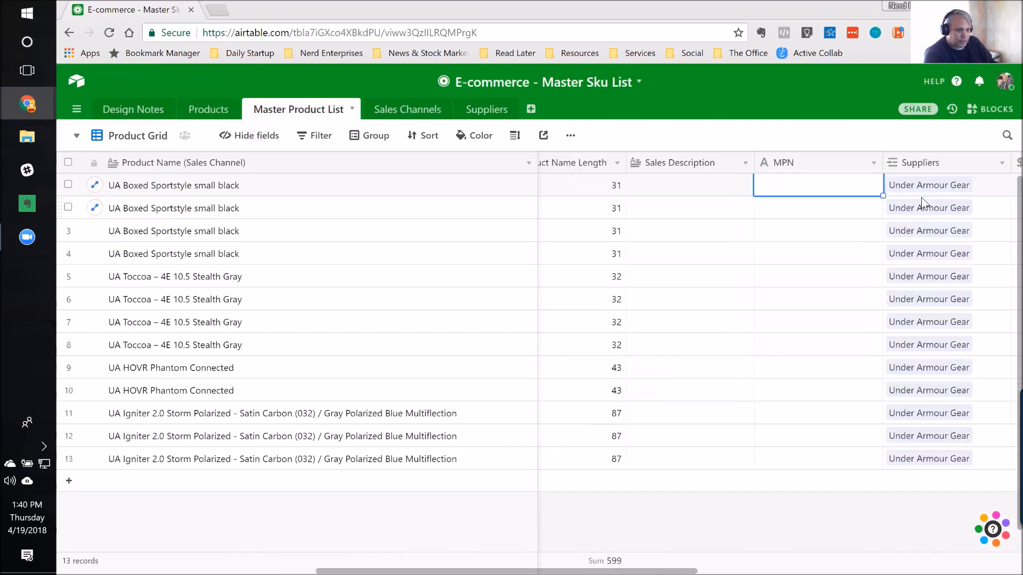
key("Left")
key("Right")
key("Right")
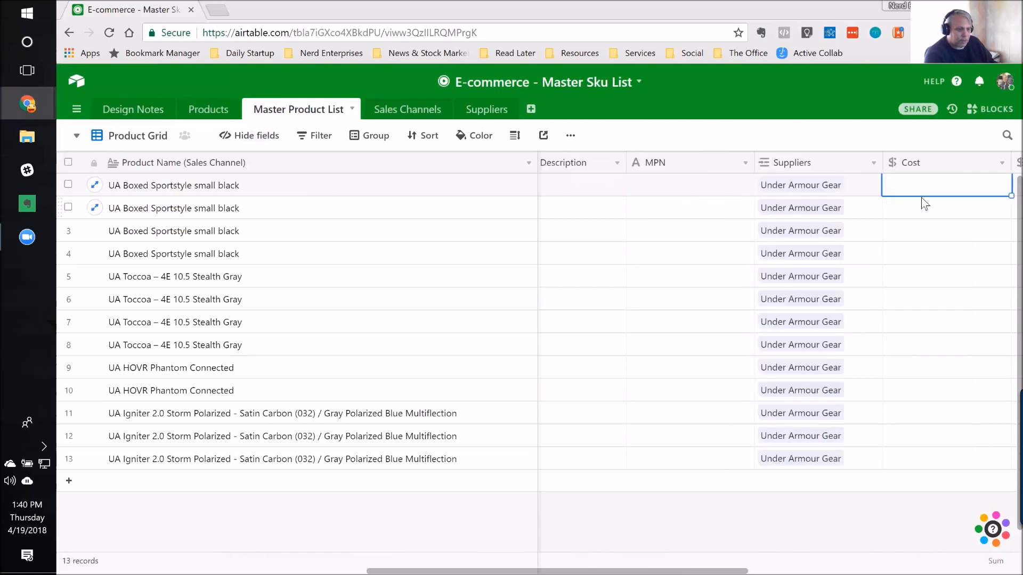
key("Left")
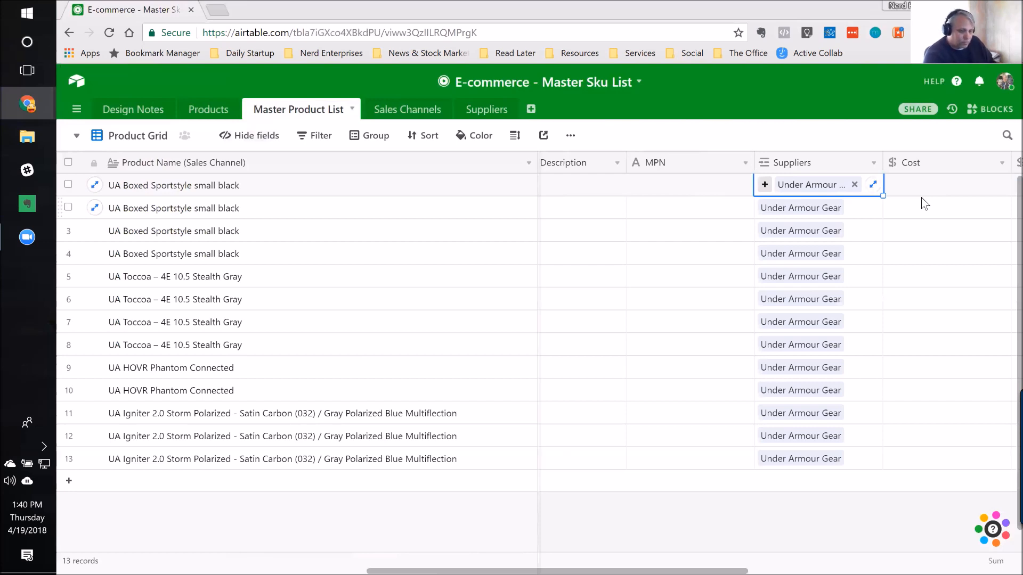
Step: Review the first record's Cost, Price, URL to Product and Notes fields in the Master Product List
key("Right")
key("Right")
key("Left")
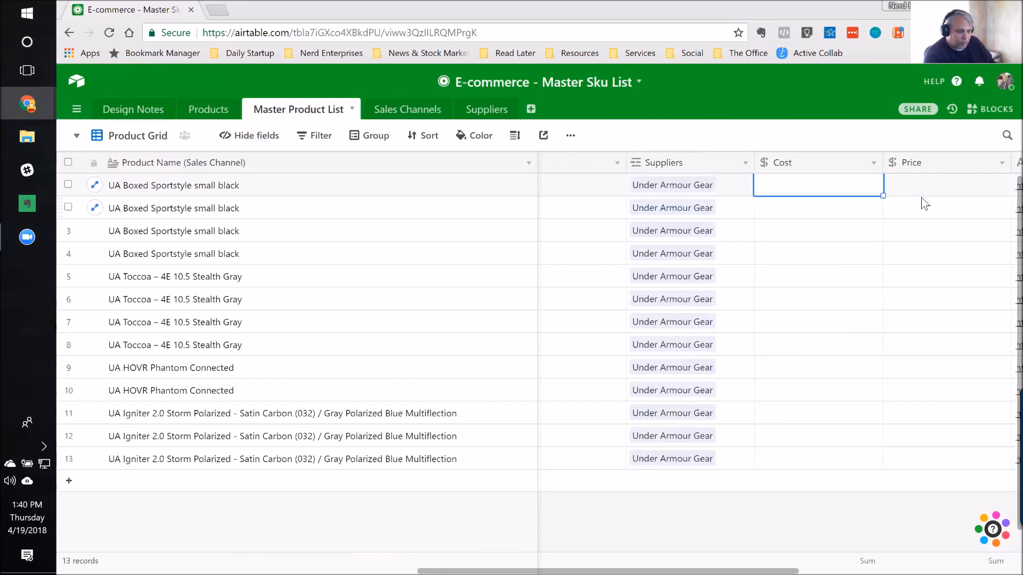
key("Right")
key("Right")
key("Right")
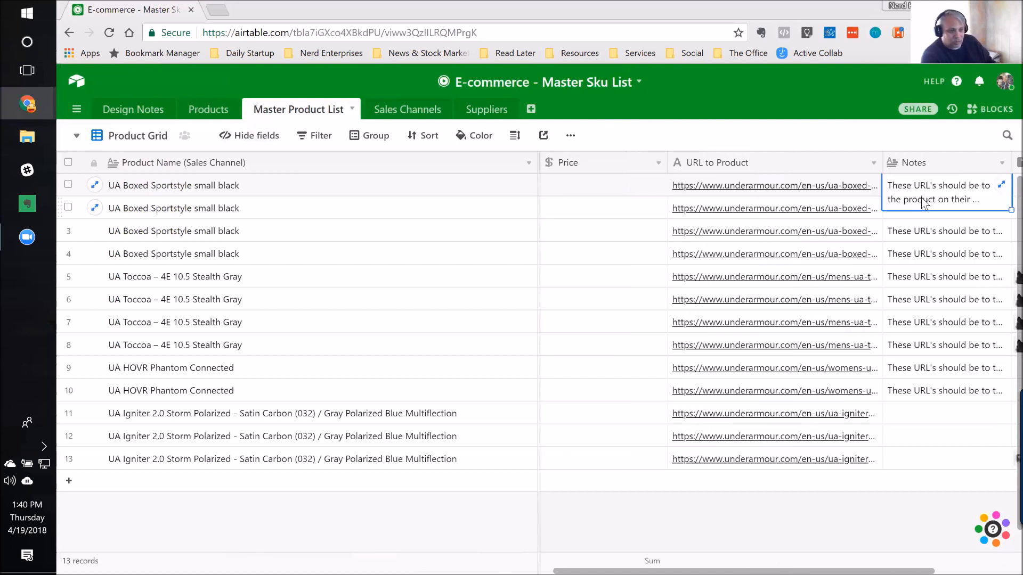
key("Left")
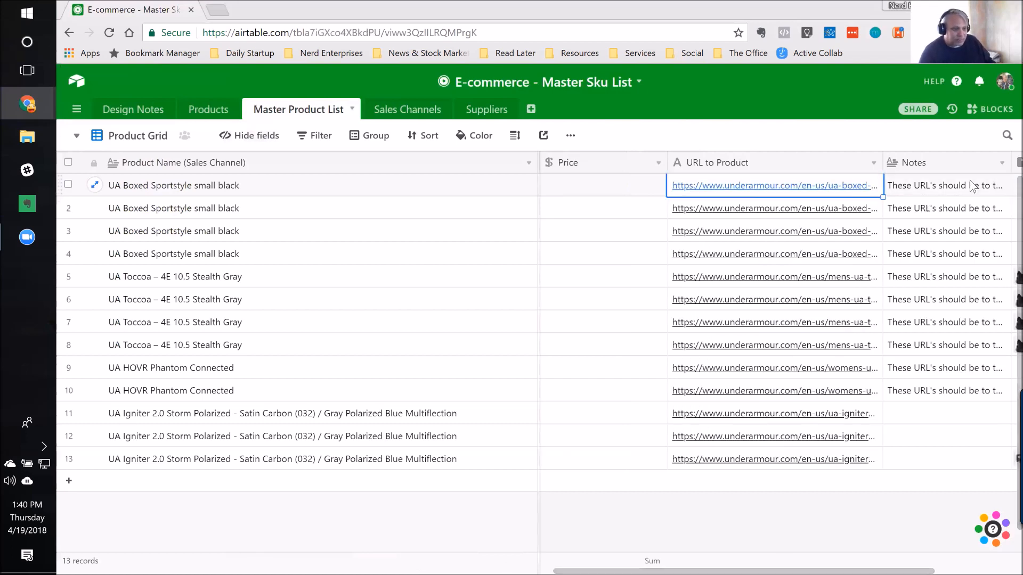
Step: Open the first record's product URL and view the UA Boxed Sportstyle page on the Under Armour site, checking it against the Airtable base
left_click(781, 192)
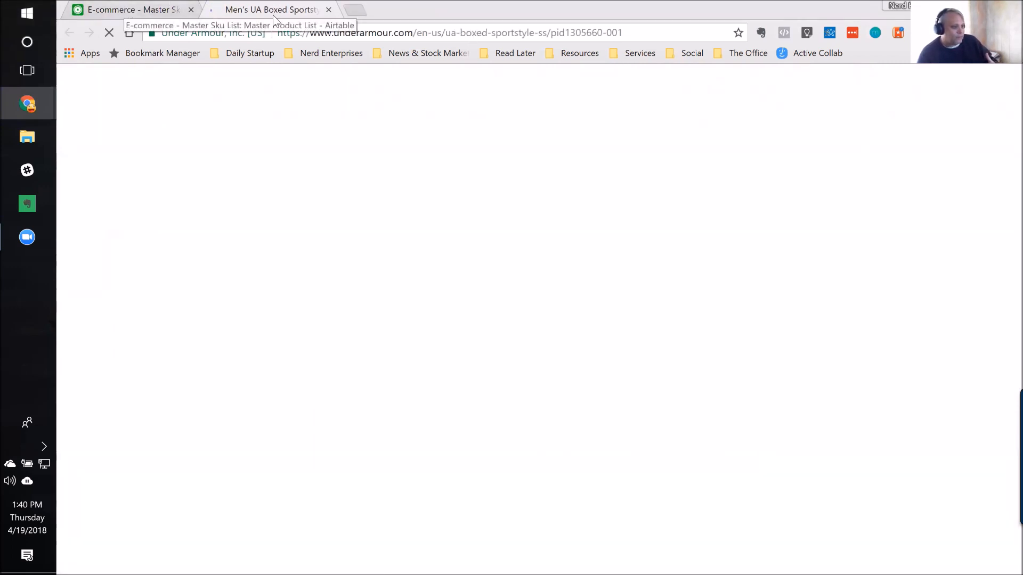
left_click(636, 32)
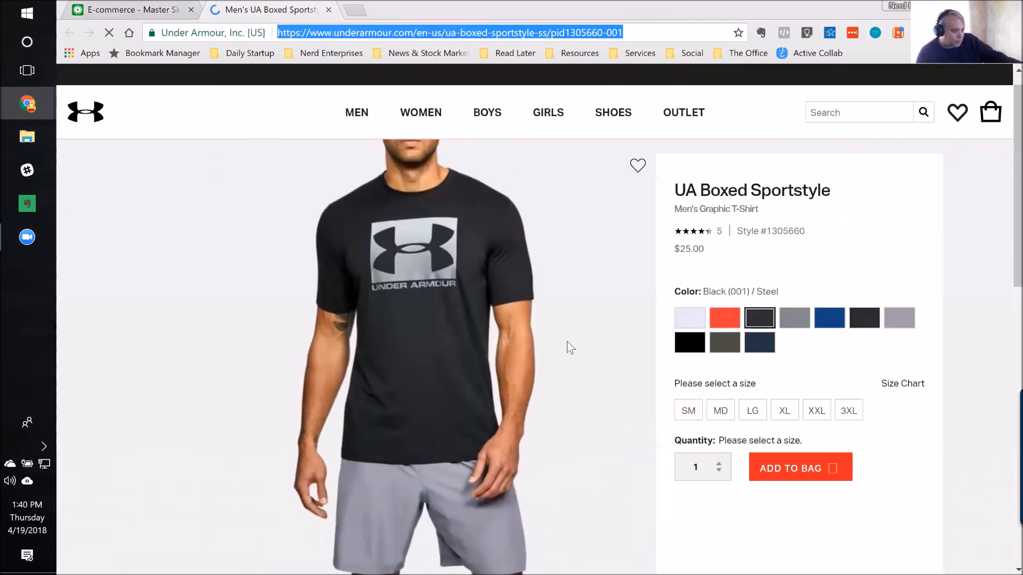
scroll(565, 351, "down", 2)
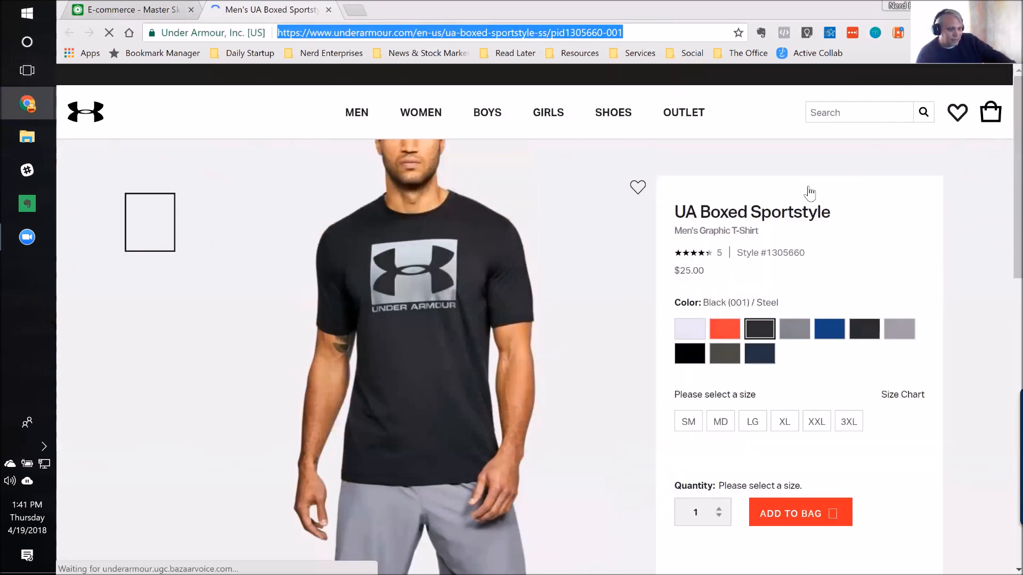
left_click(105, 11)
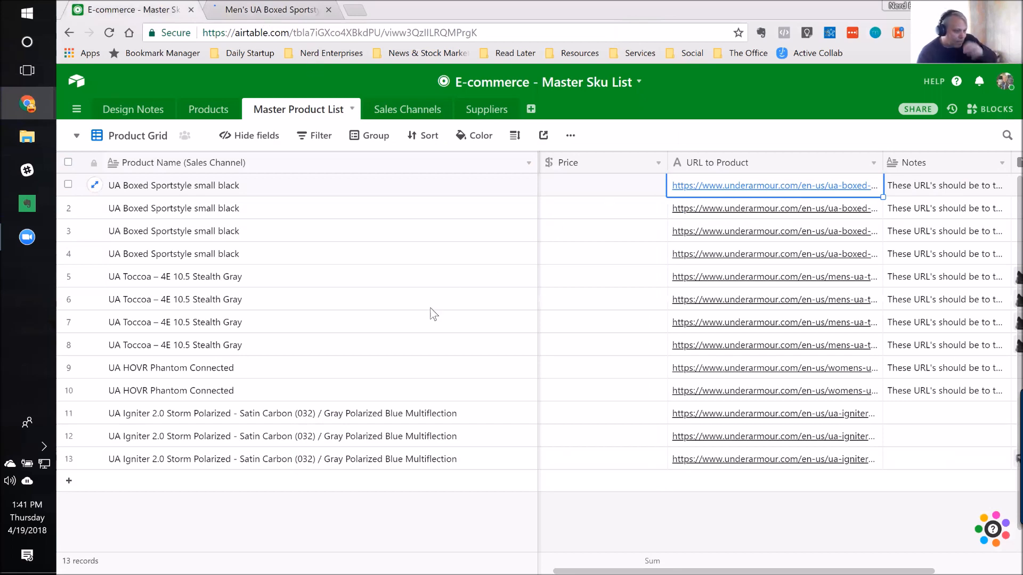
key("ctrl+Tab")
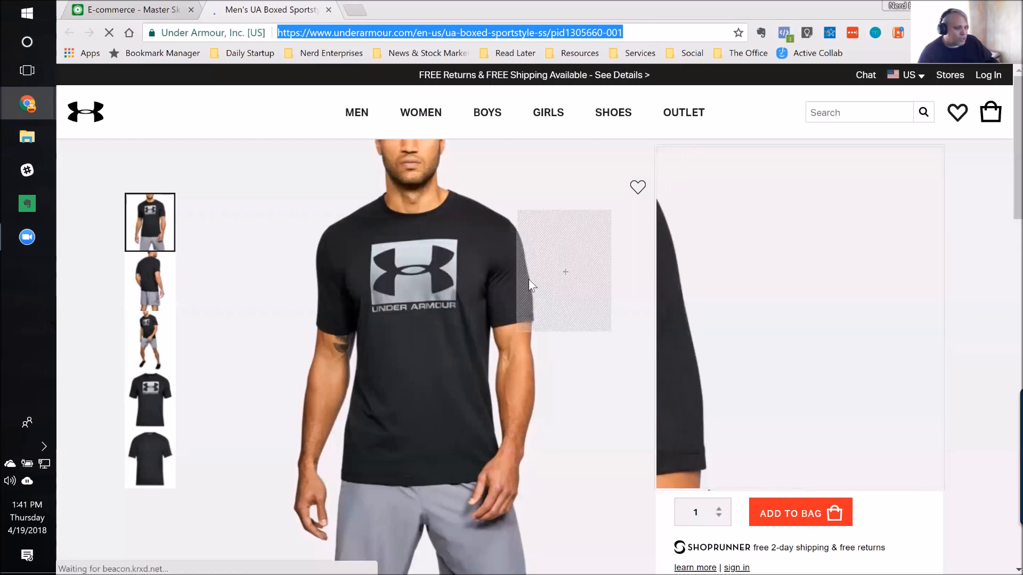
Step: Return to the first record's Price field in Airtable's Master Product List, and open the Sales Channels table
left_click(157, 9)
left_click(610, 189)
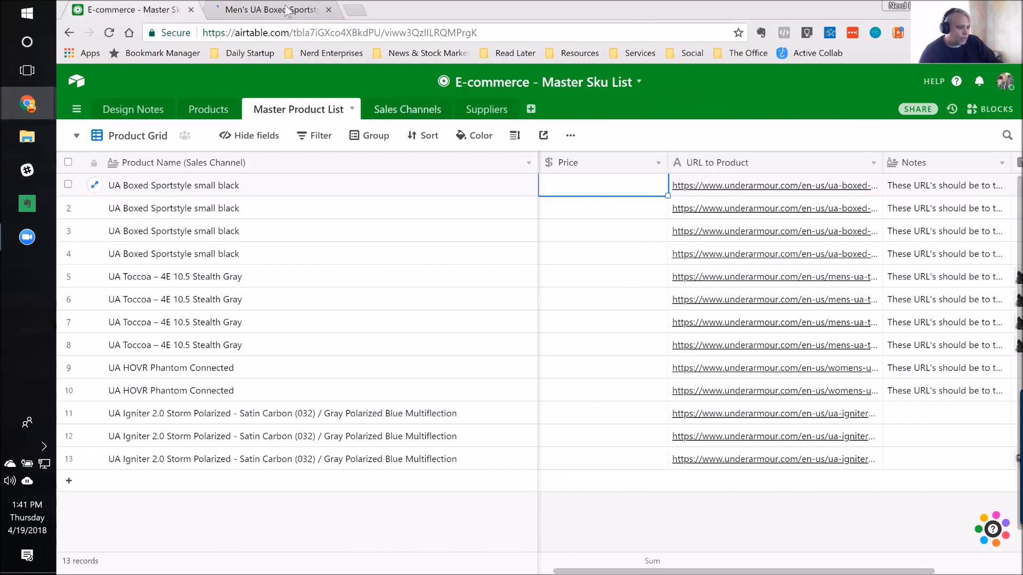
left_click(404, 113)
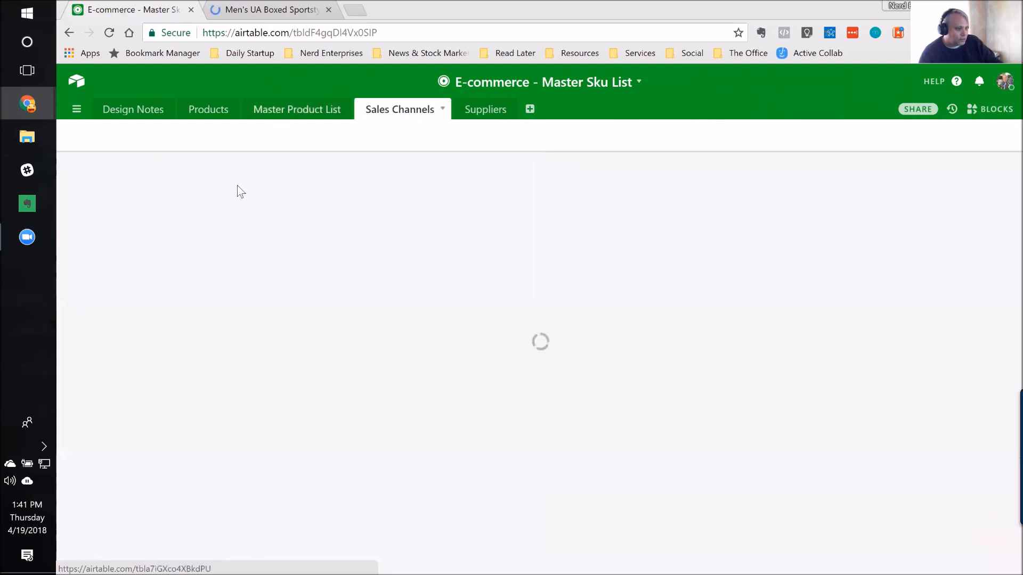
Step: Check the Under Armour product page again, return to Airtable's Master Product List, and examine the first record's SKU and Sales Channel fields
left_click(245, 9)
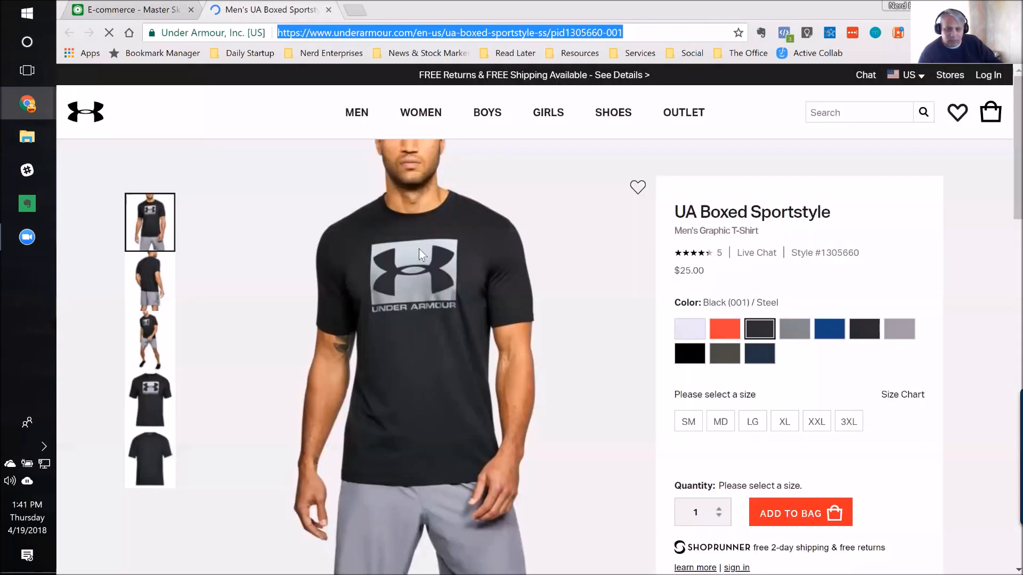
left_click(151, 12)
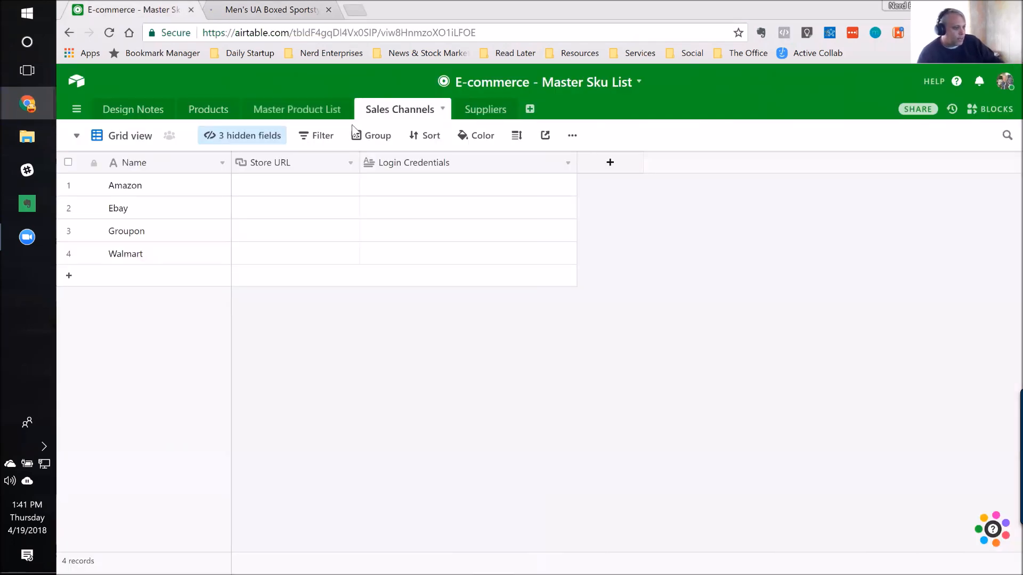
left_click(312, 113)
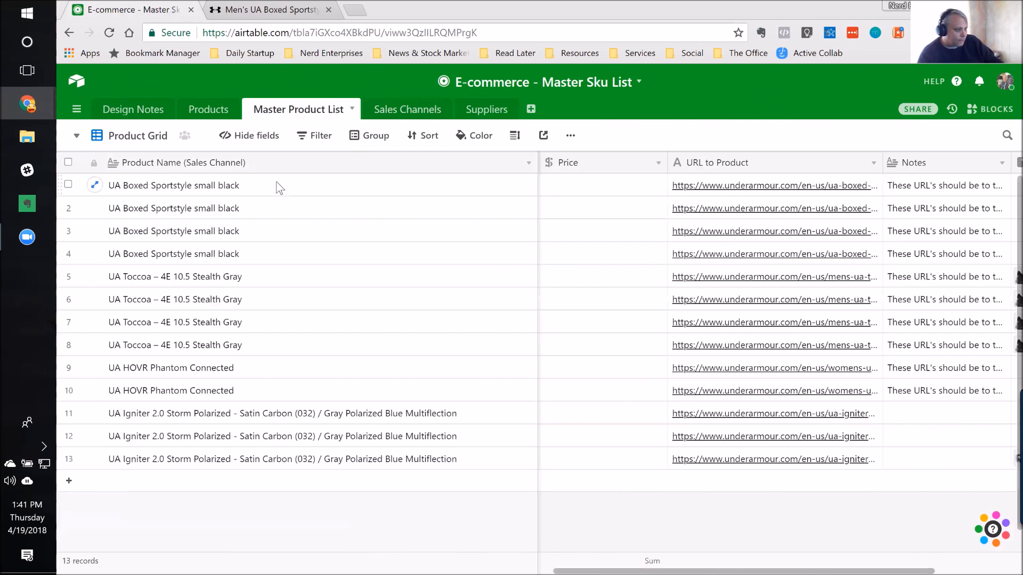
left_click(267, 189)
key("Right")
key("Right")
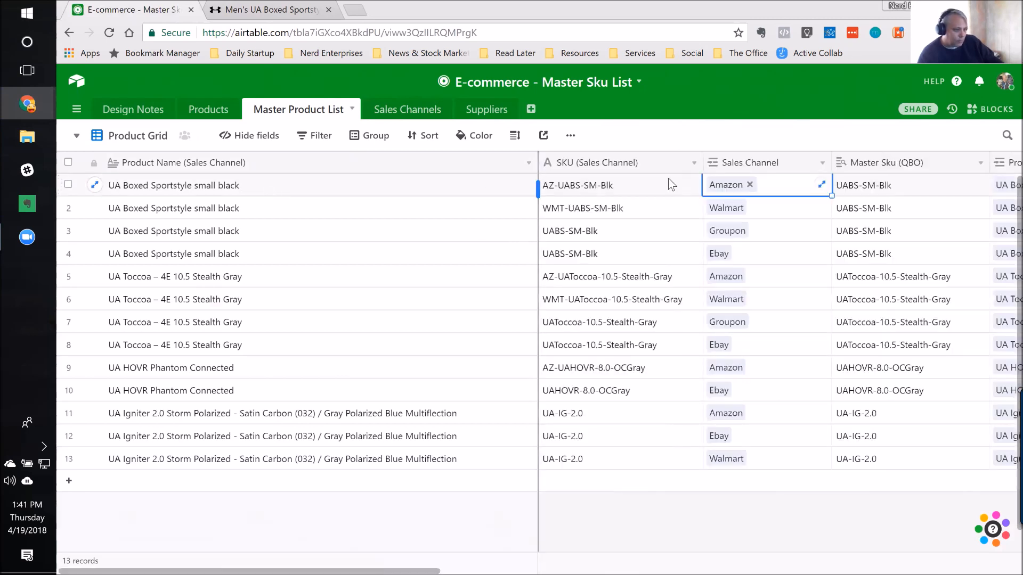
Step: Sort the Product Grid view of the Master Product List by SKU (Sales Channel) from A to Z
left_click(437, 142)
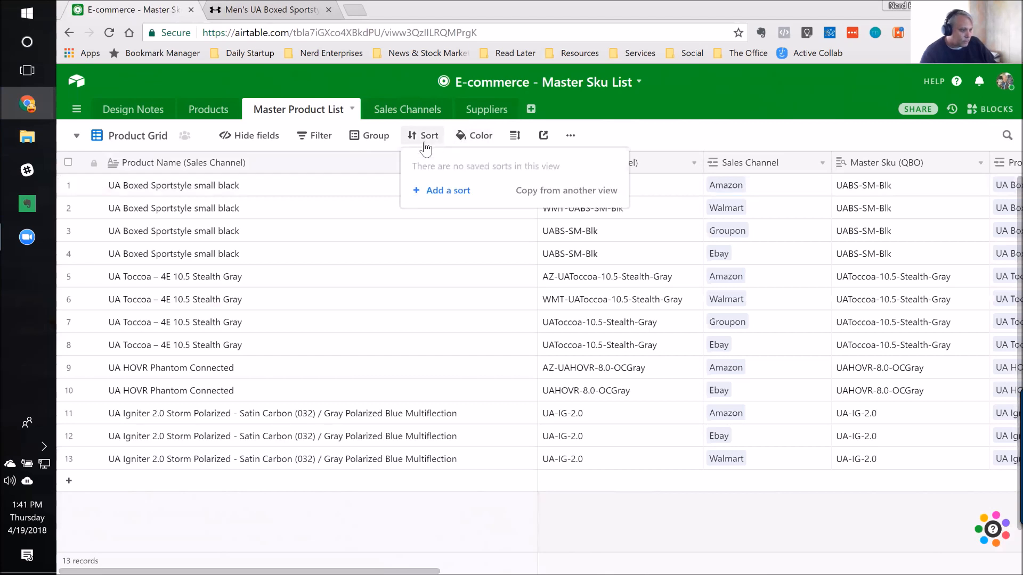
left_click(443, 193)
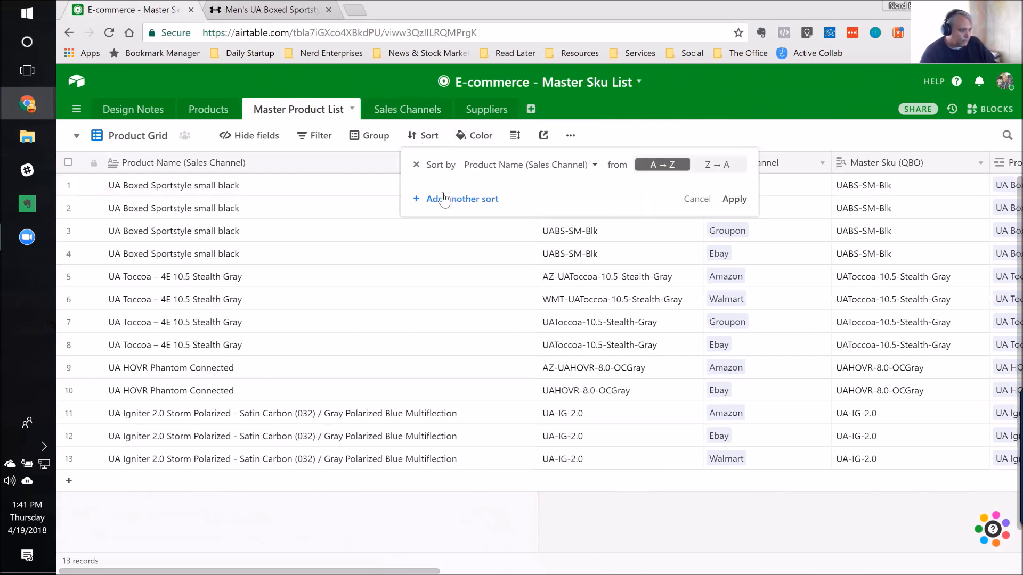
left_click(533, 167)
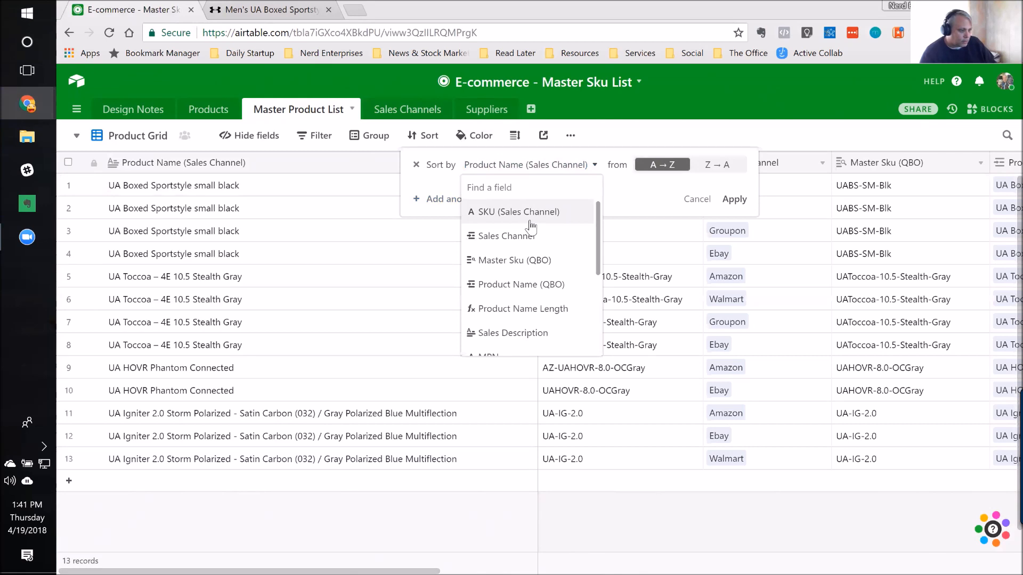
left_click(519, 212)
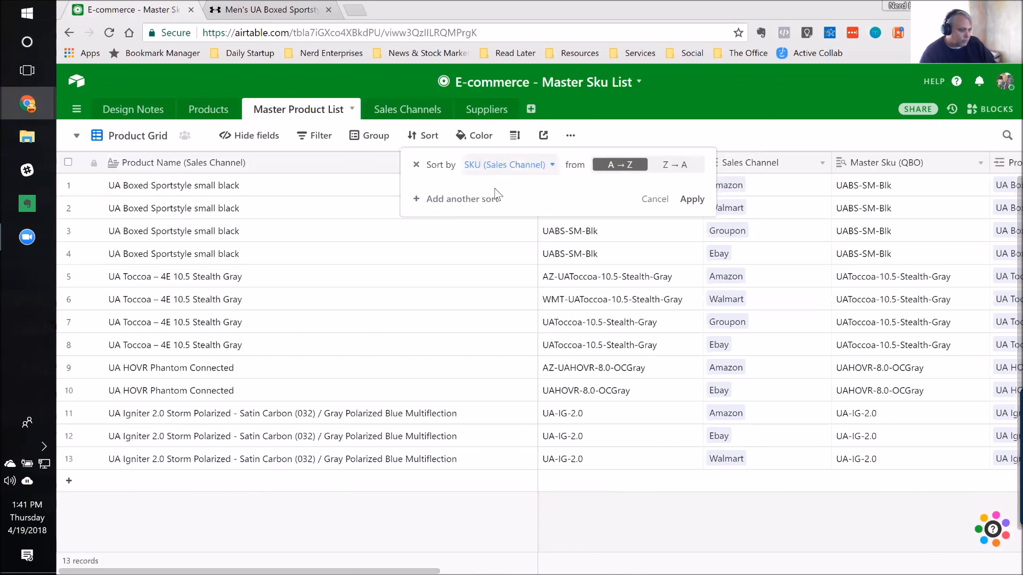
left_click(692, 200)
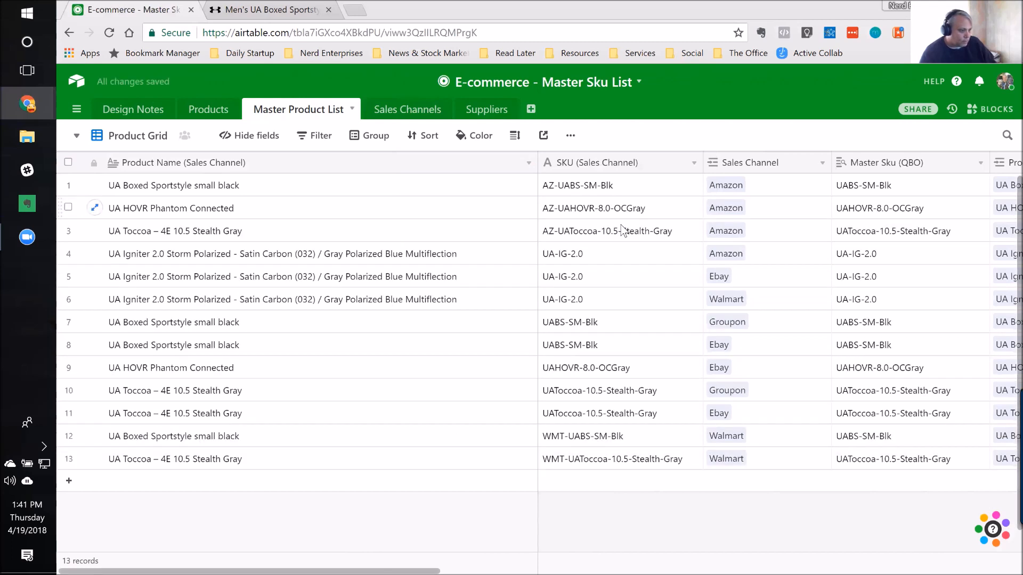
Step: Compare the SKU and Sales Channel fields across the three UA Igniter 2.0 Storm Polarized records
left_click(616, 260)
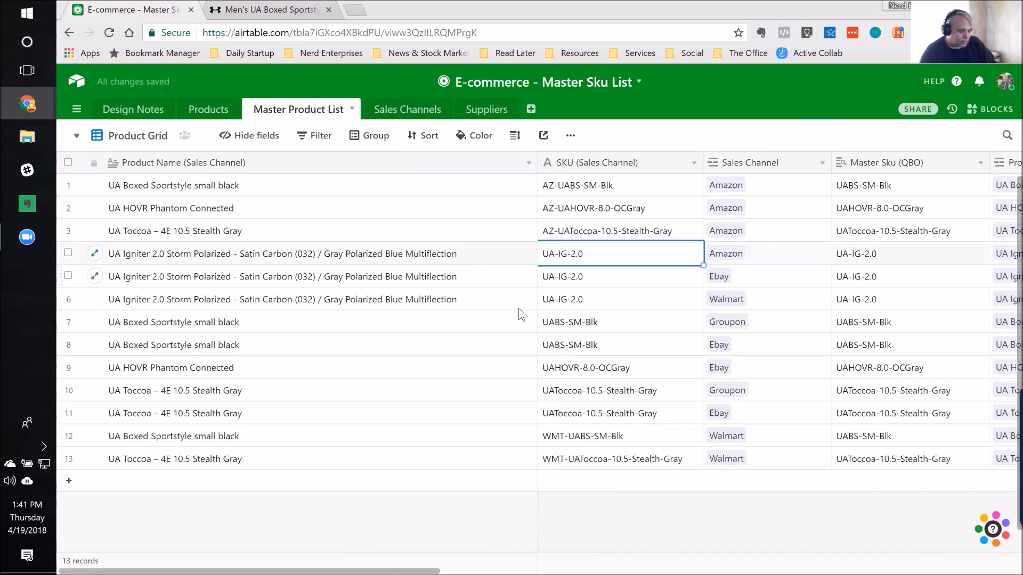
key("Tab")
key("Down")
key("Down")
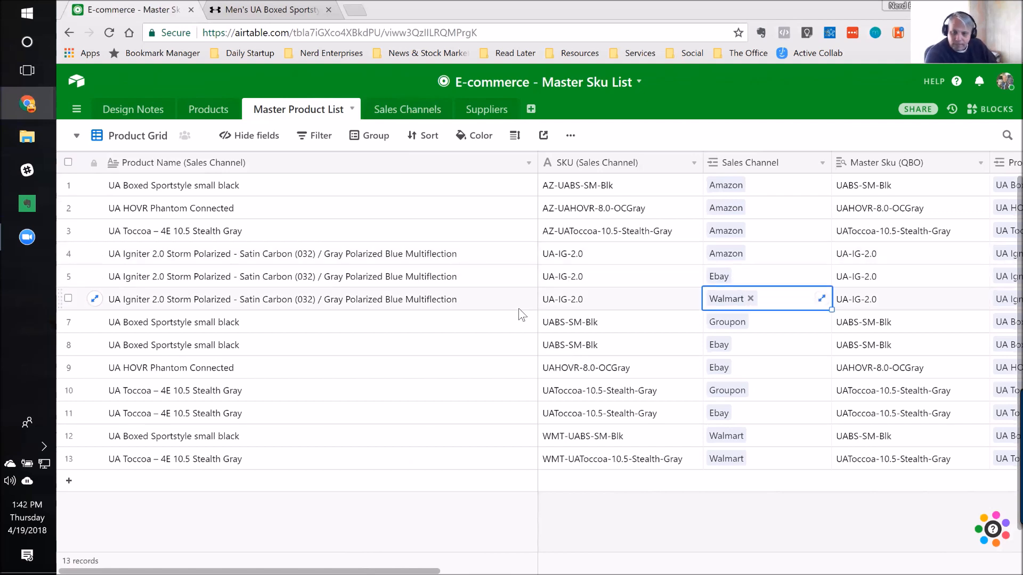
Step: Check the Master Sku (QBO) field of the three UA Igniter 2.0 records against their sales channel SKUs
key("Left")
key("Up")
key("Up")
key("Right")
key("Right")
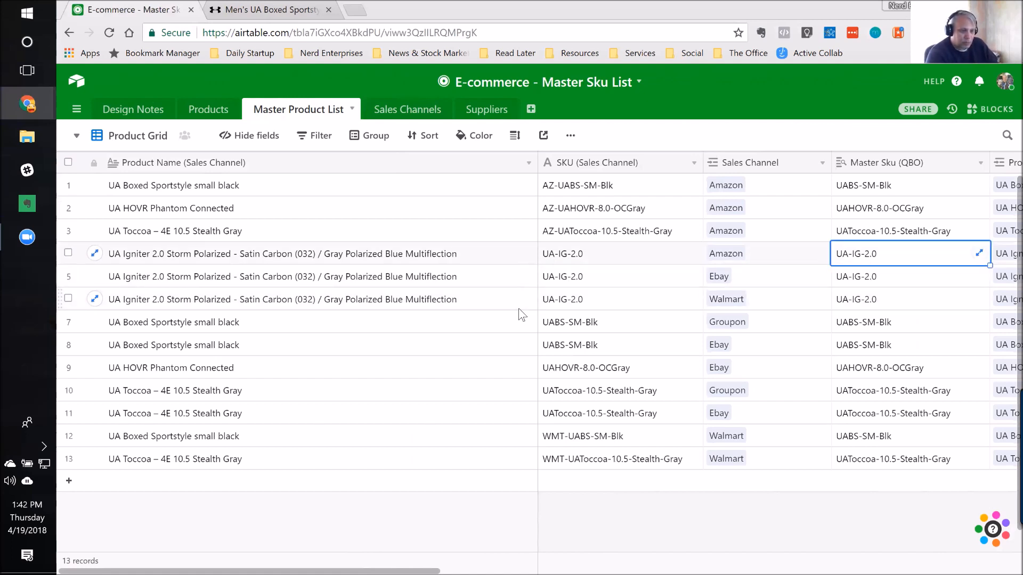
key("Down")
key("Down")
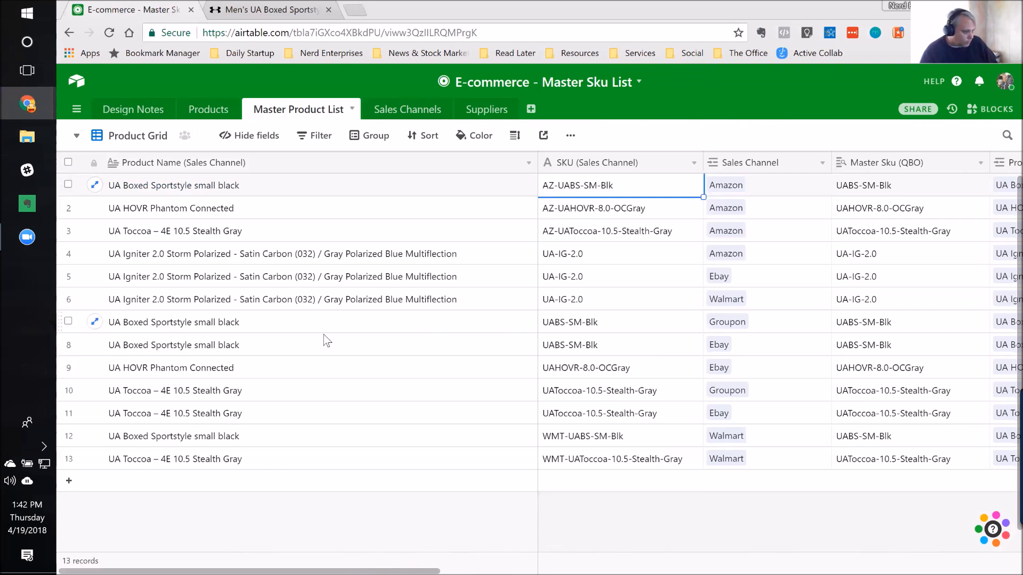
Step: Examine the UA Toccoa records for Groupon and Walmart, following the Walmart record across to its Master Sku (QBO) field
left_click(257, 391)
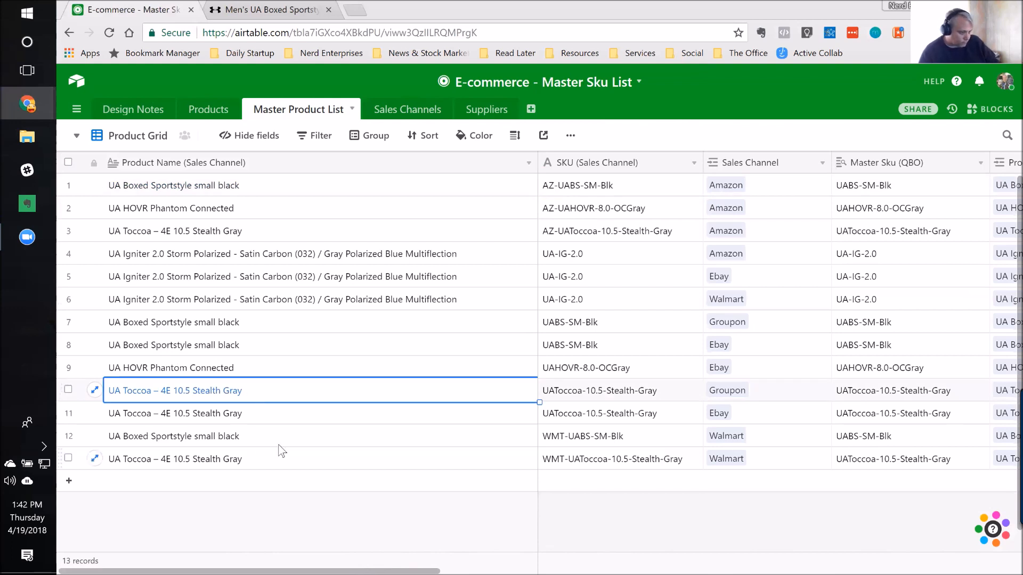
left_click(323, 459)
key("Right")
key("Right")
key("Right")
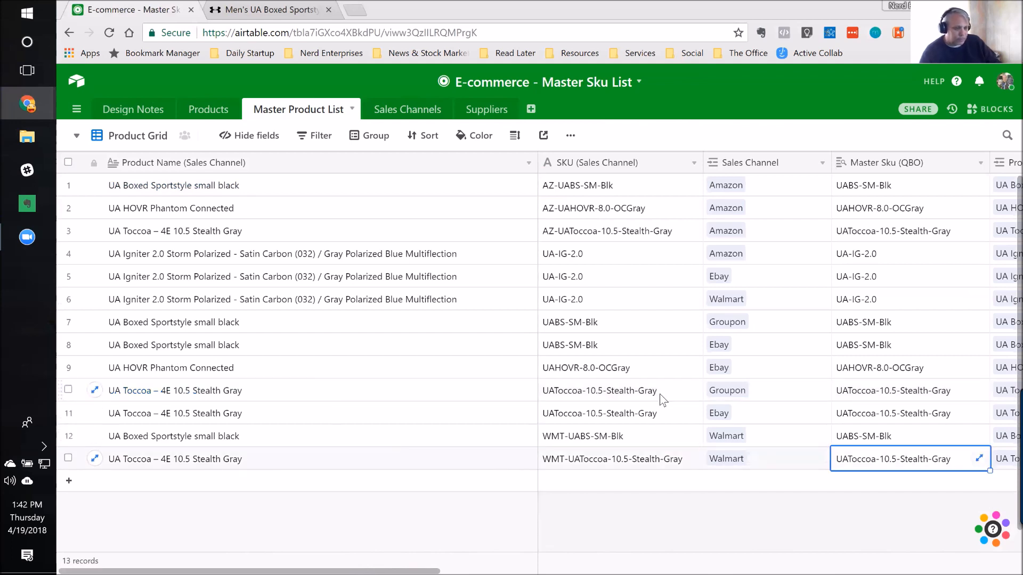
Step: Compare the first record's sales channel SKU with its Master Sku (QBO) and Product Name (QBO) fields
left_click(919, 185)
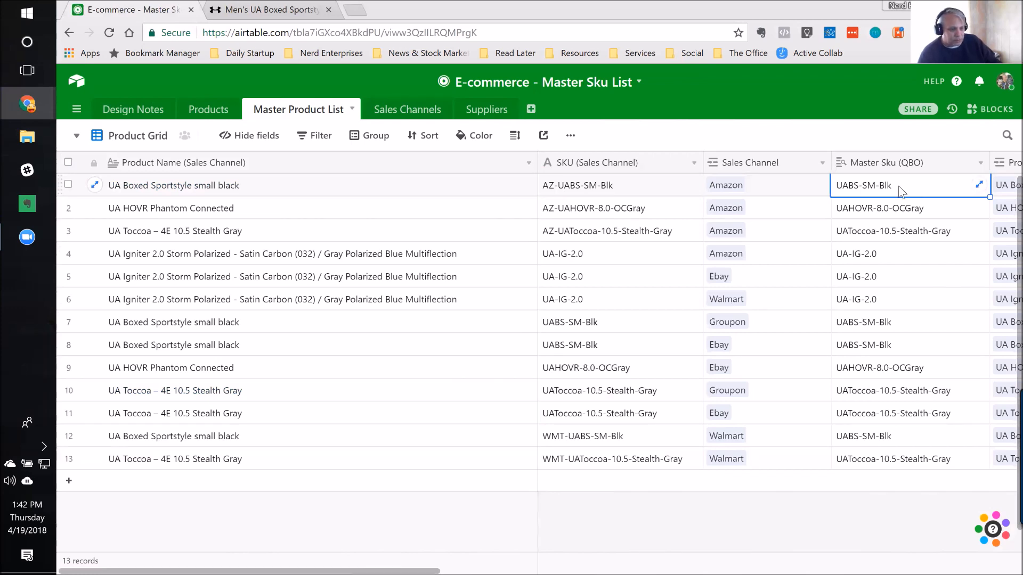
left_click(613, 186)
left_click(926, 192)
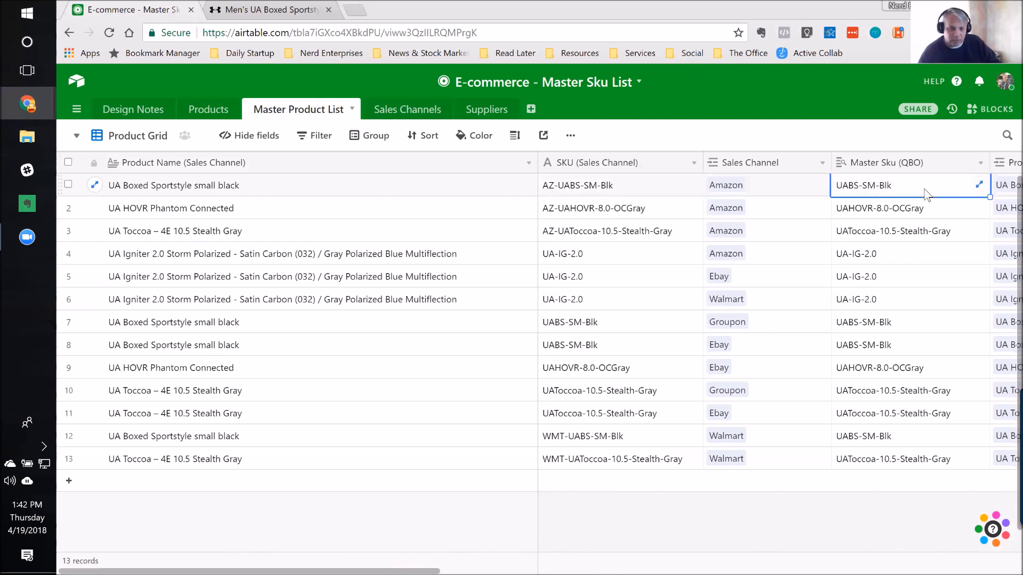
key("Right")
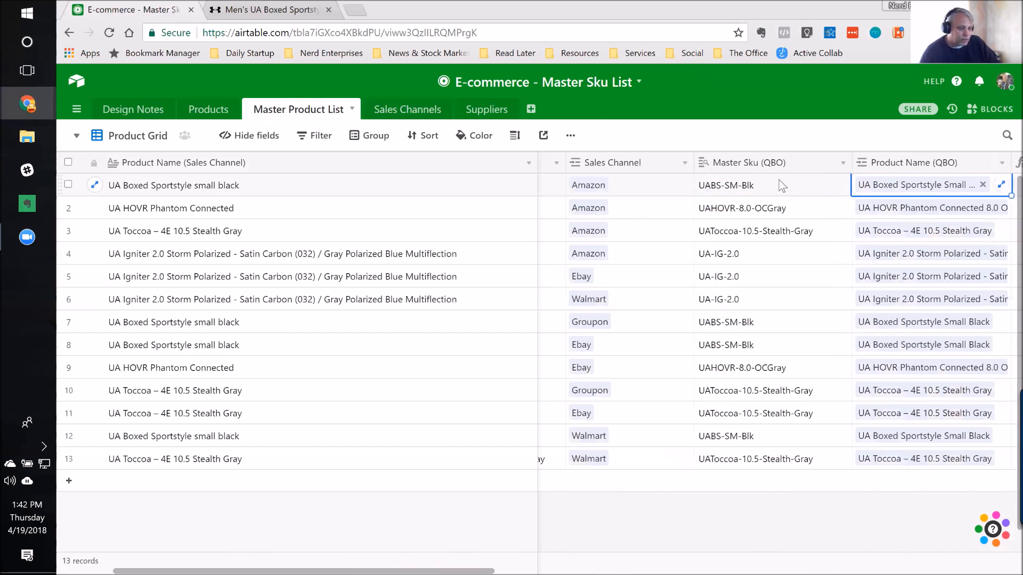
scroll(733, 186, "right", 3)
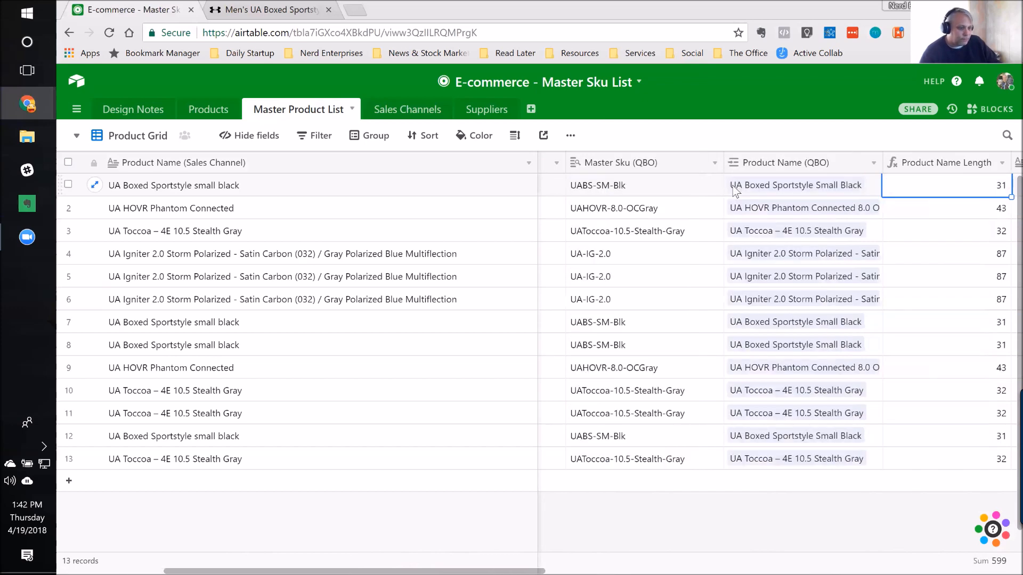
left_click(681, 185)
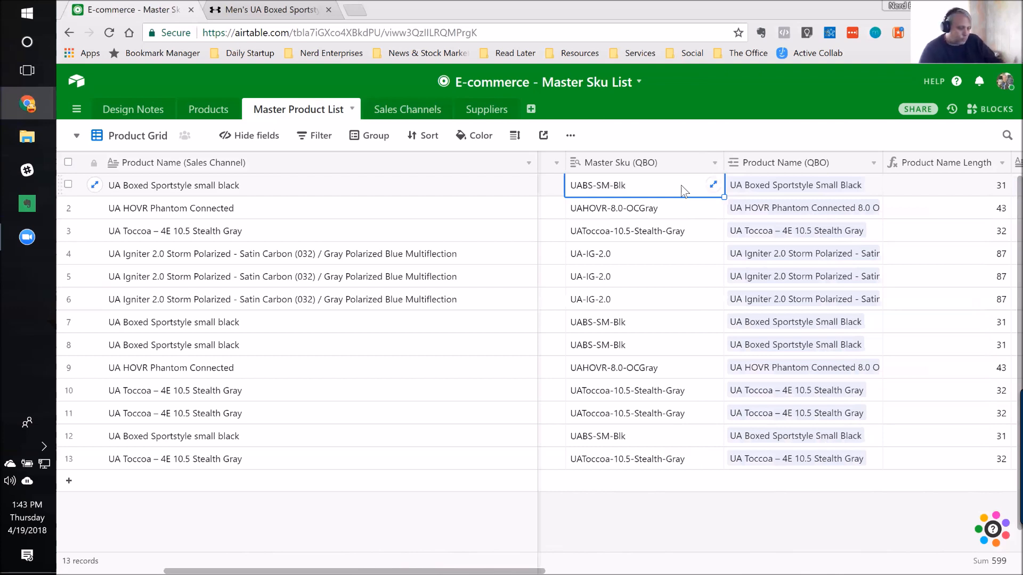
Step: Review the first record's fields from Master Sku (QBO) through Sales Description, and return to its Product Name (Sales Channel) field
key("Right")
key("Right")
key("Right")
key("Right")
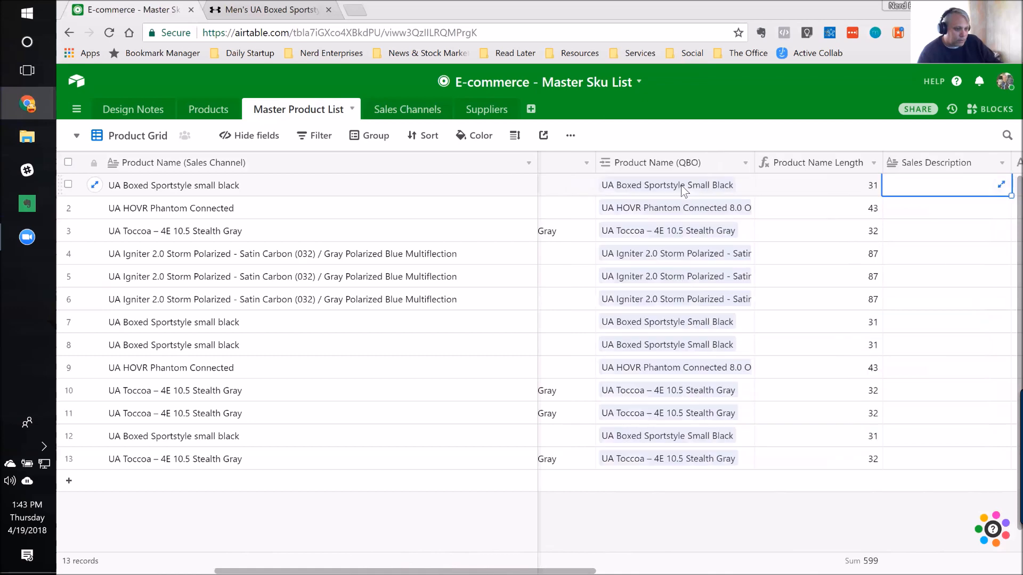
key("Left")
key("Left")
key("Left")
key("Left")
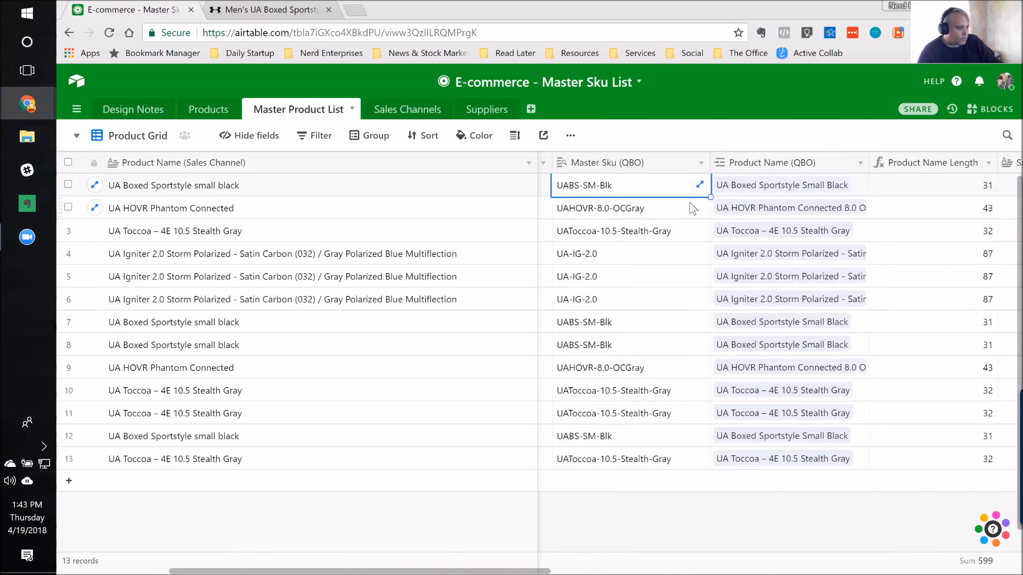
key("Left")
key("Left")
key("Left")
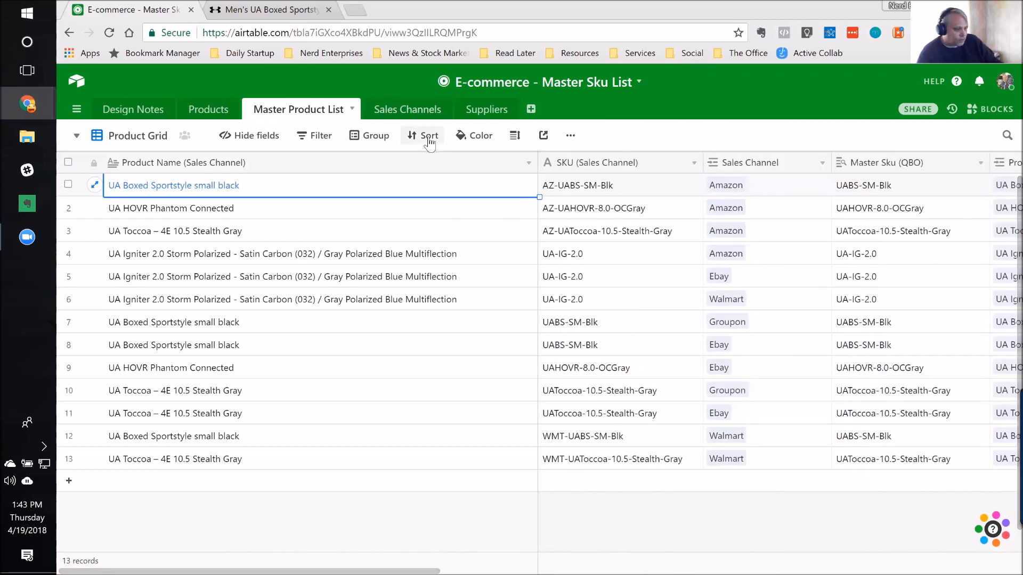
Step: Switch to the Product Grouping view and examine the sales channel of each record in the UA Boxed Sportstyle Small Black group
left_click(75, 137)
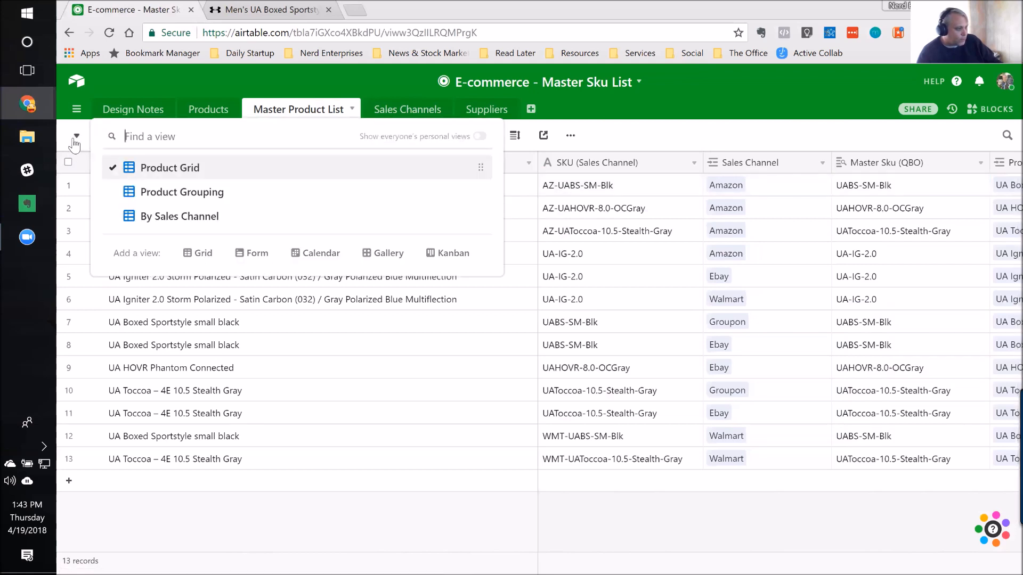
left_click(168, 193)
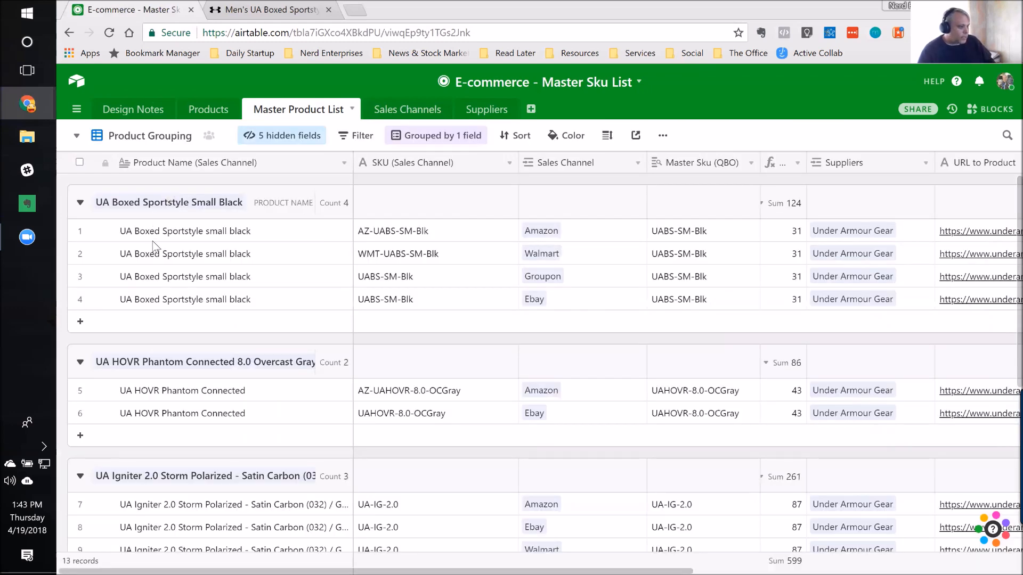
left_click(284, 235)
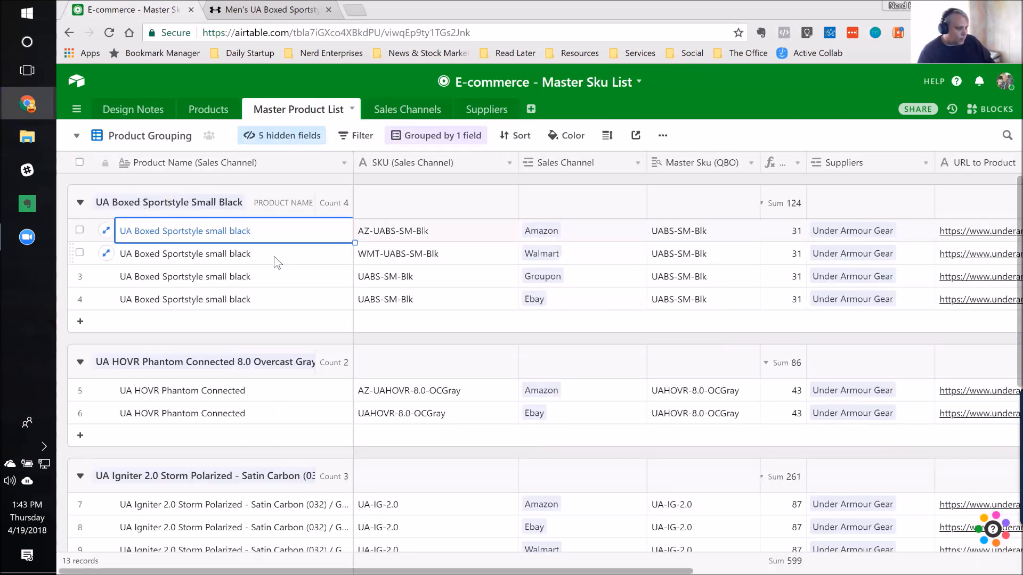
left_click(595, 232)
left_click(593, 255)
left_click(593, 278)
left_click(593, 310)
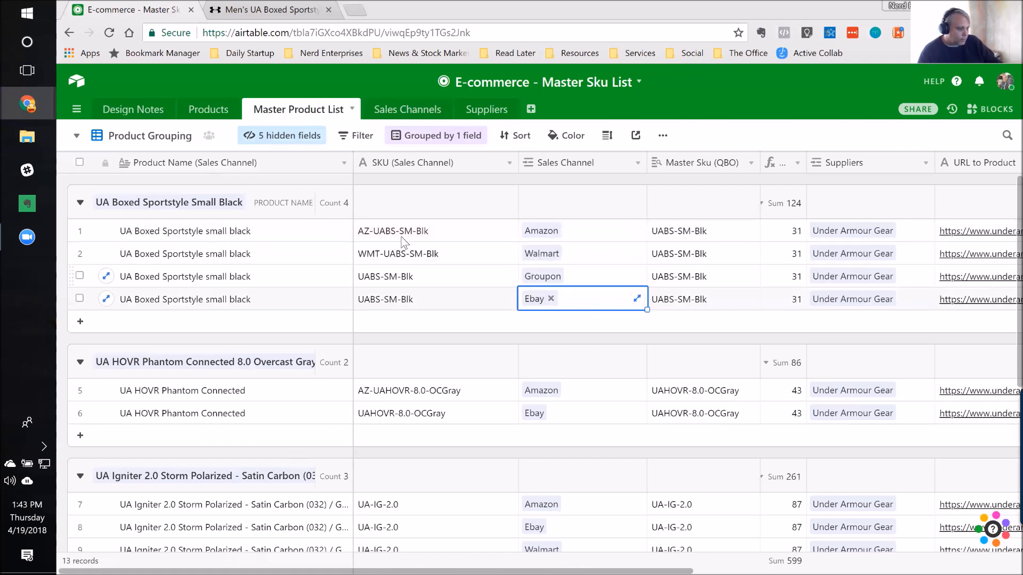
Step: Compare the sales channel SKUs in the UA Boxed Sportstyle Small Black group with their Master Sku (QBO) fields
left_click(458, 234)
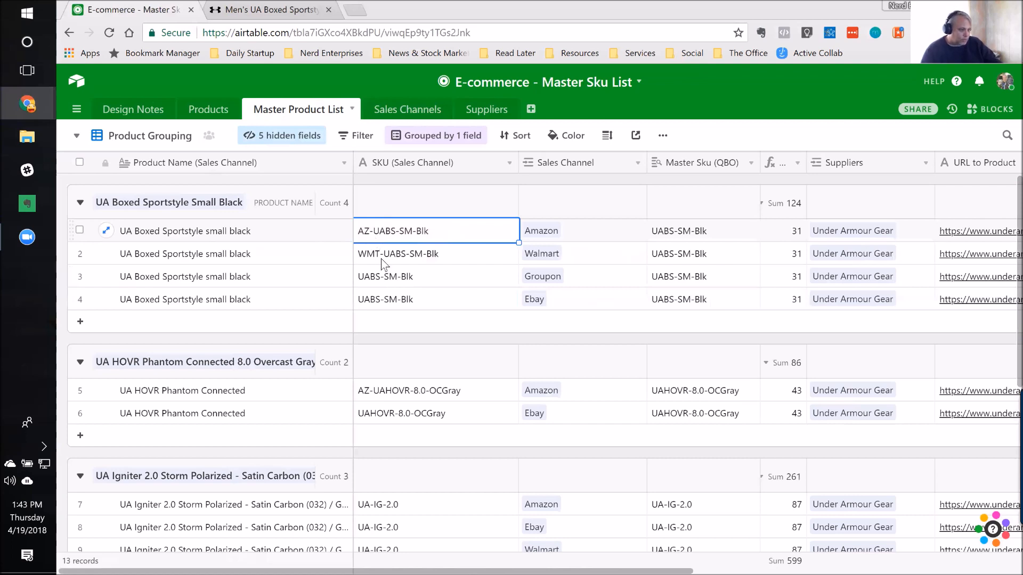
left_click(383, 282)
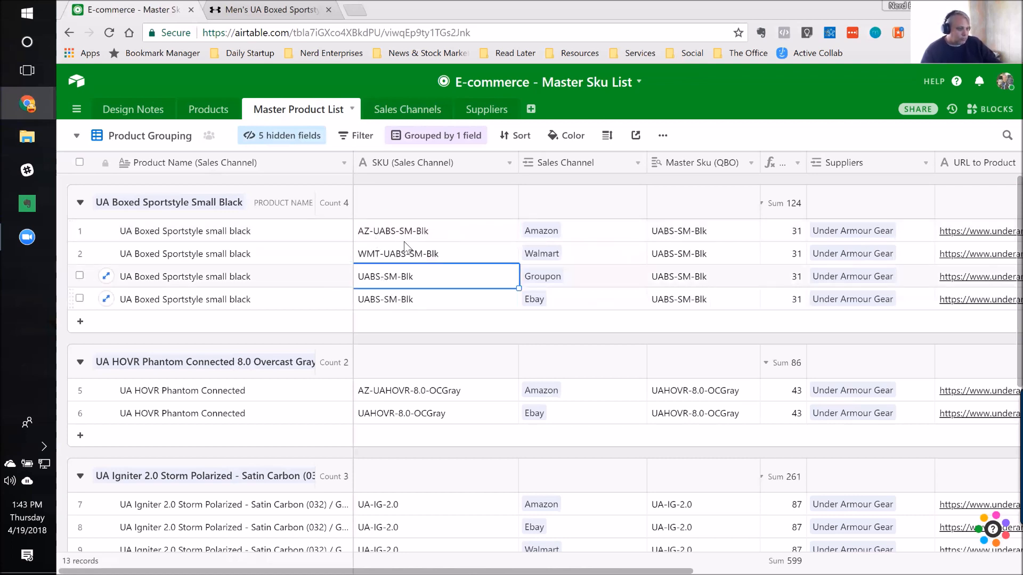
left_click(382, 259)
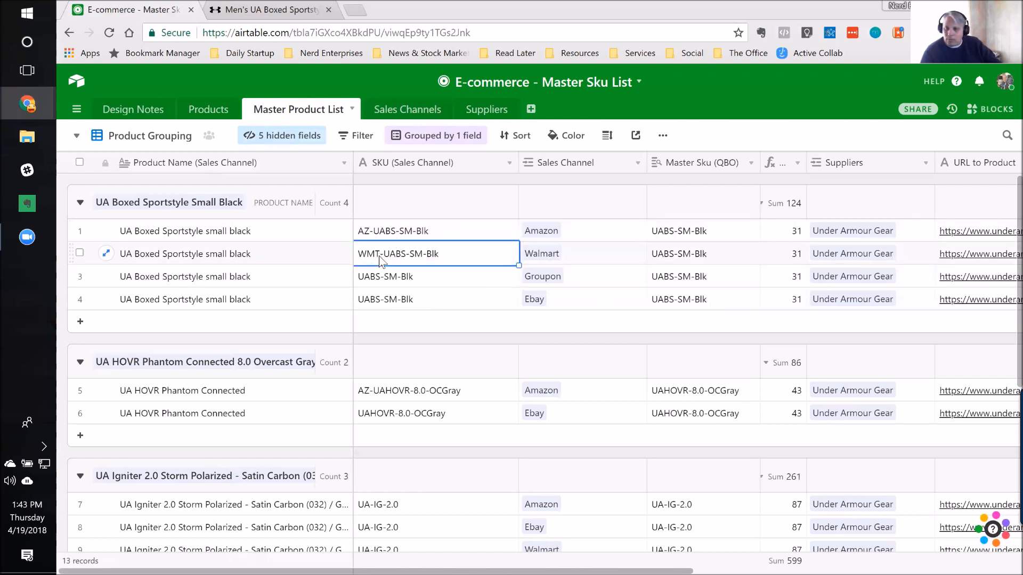
left_click(392, 281)
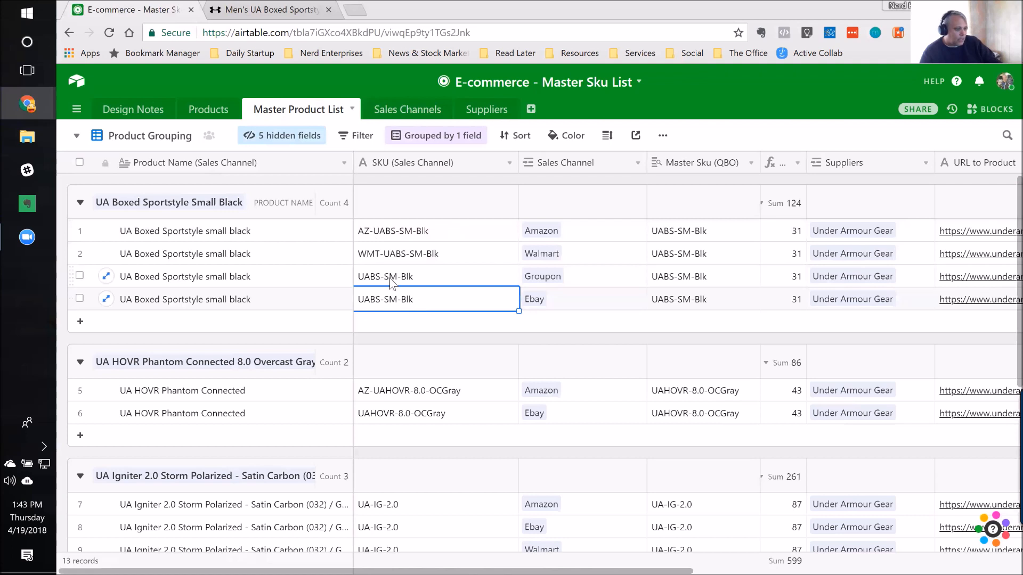
key("Tab")
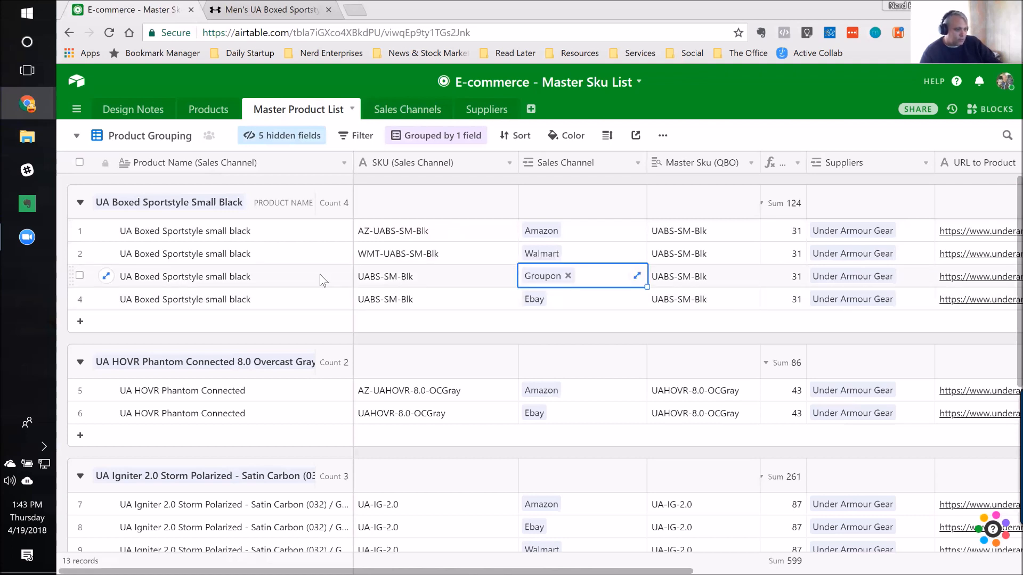
left_click(723, 234)
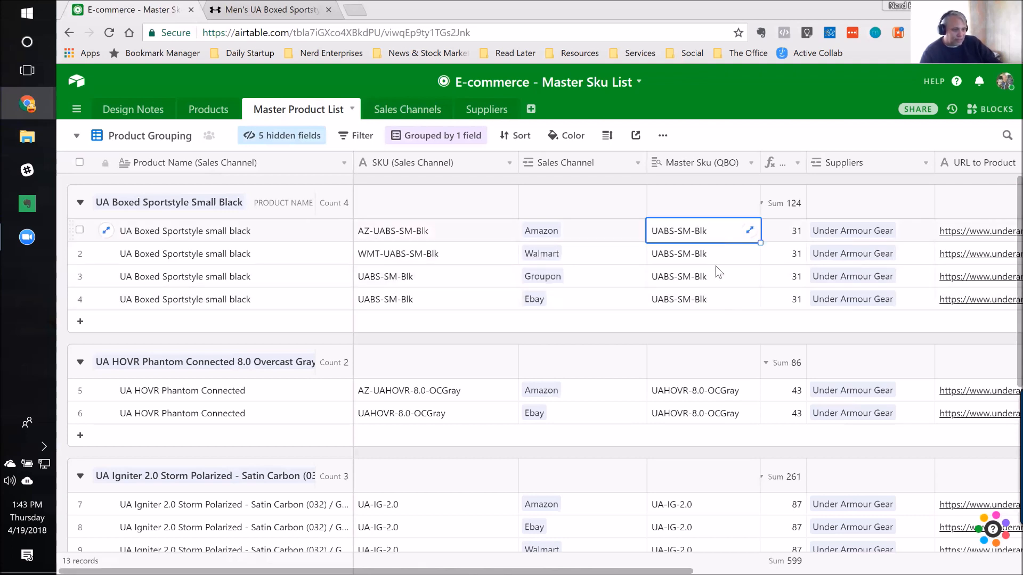
left_click(716, 300)
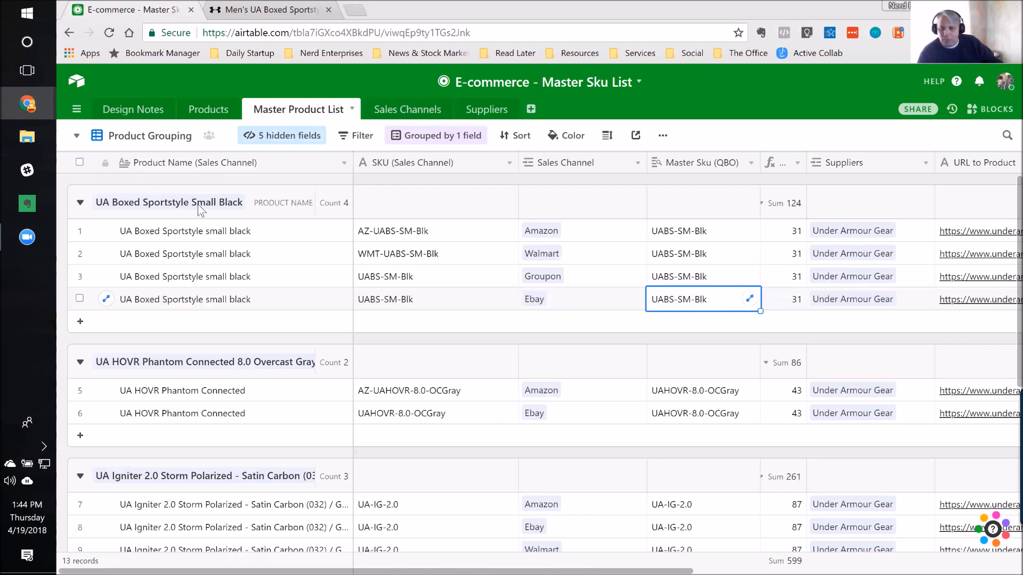
Step: Switch to the By Sales Channel view and remove its filter limiting Sales Channel to Amazon
left_click(77, 137)
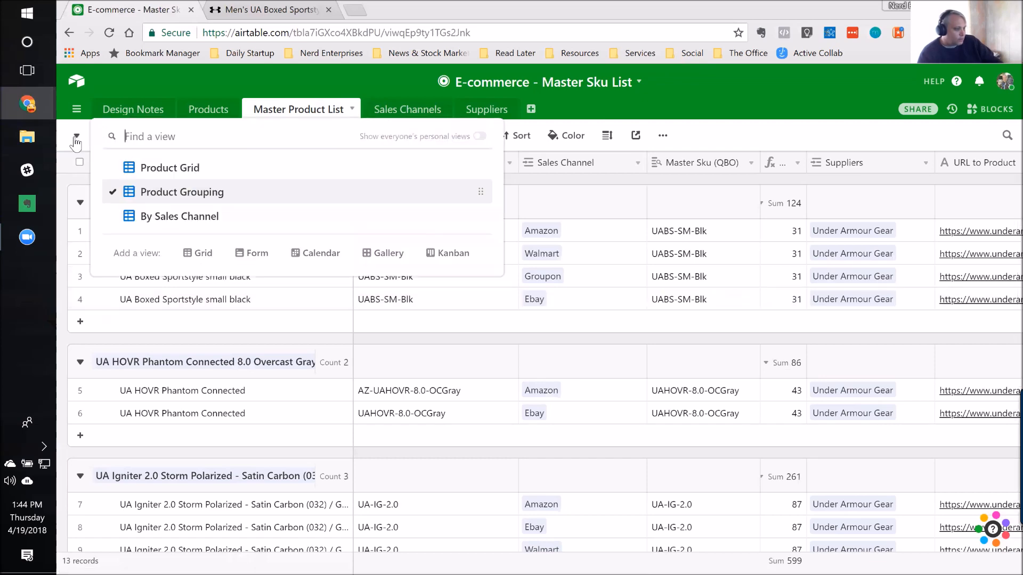
left_click(191, 215)
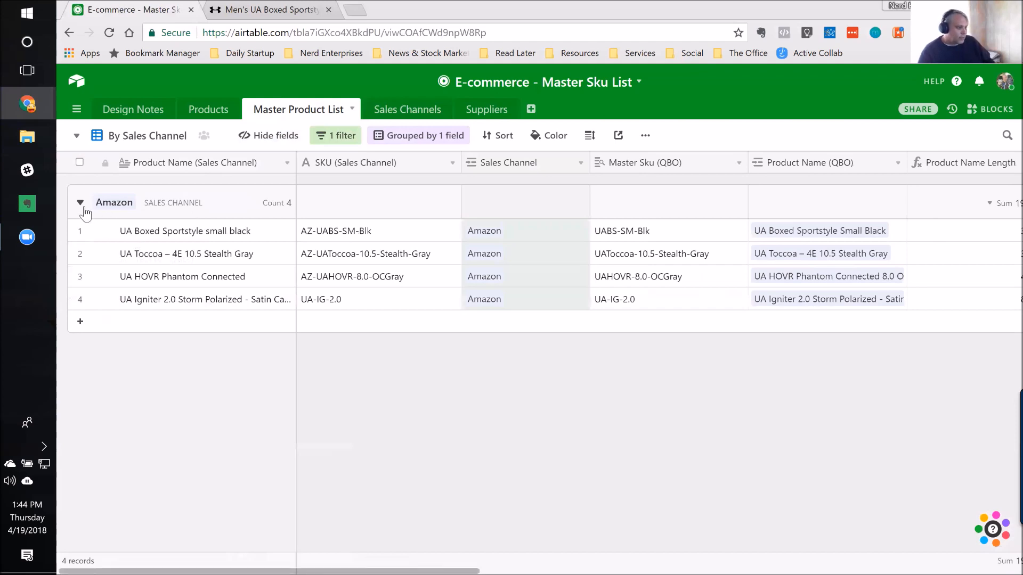
left_click(353, 140)
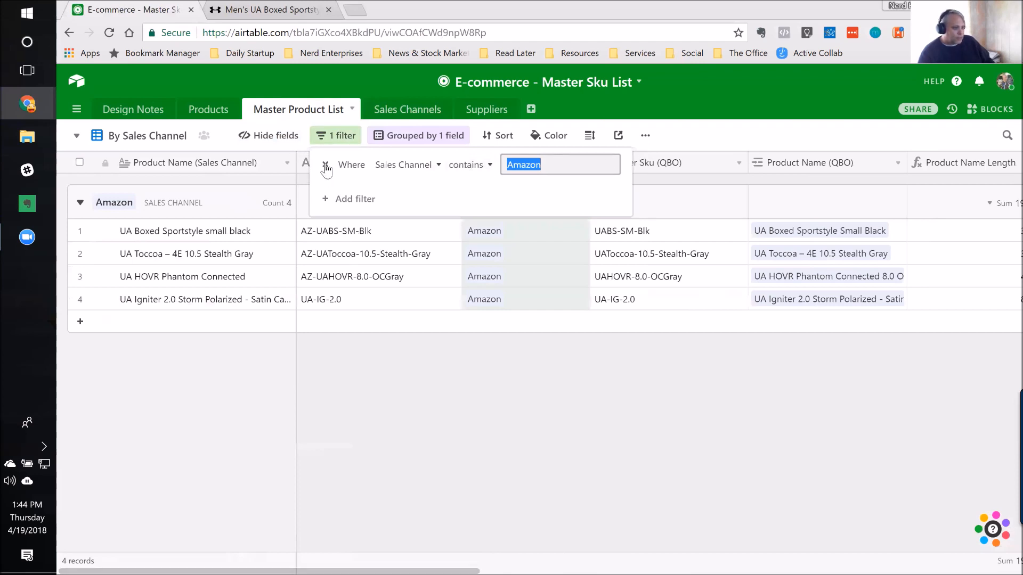
left_click(325, 165)
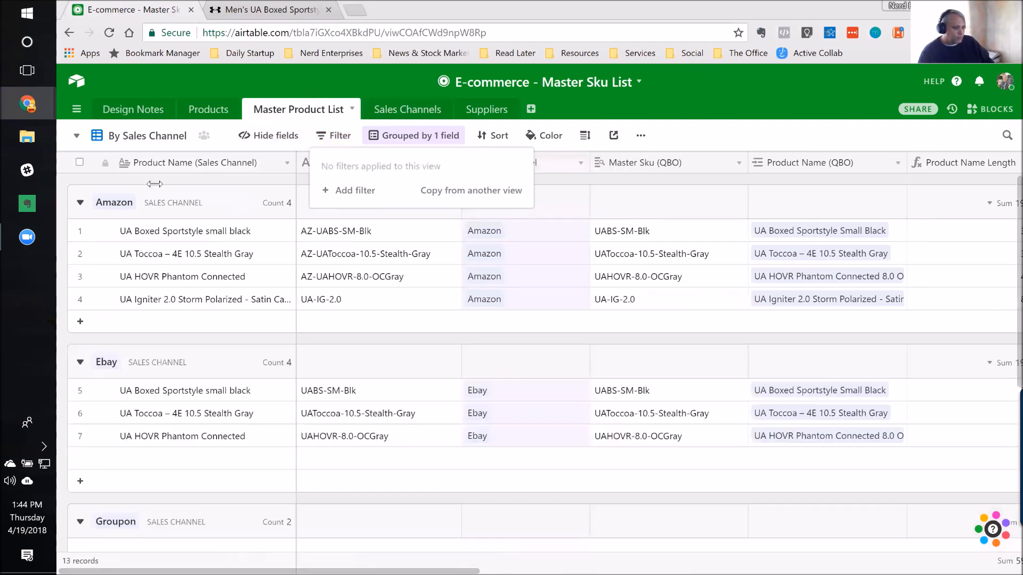
left_click(112, 224)
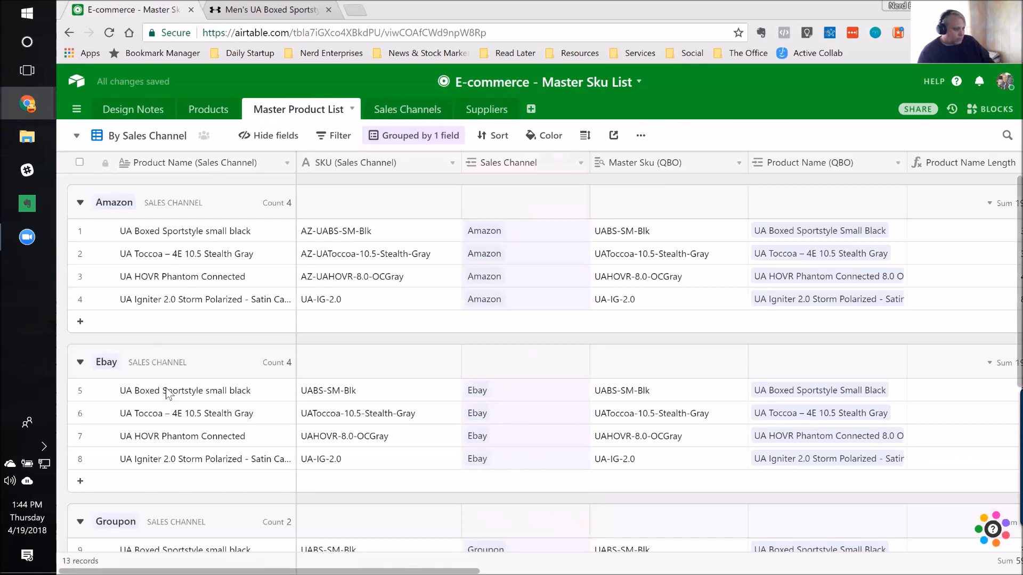
Step: Look through the Amazon, Ebay, Groupon and Walmart groups and collapse all of them
scroll(176, 421, "down", 1)
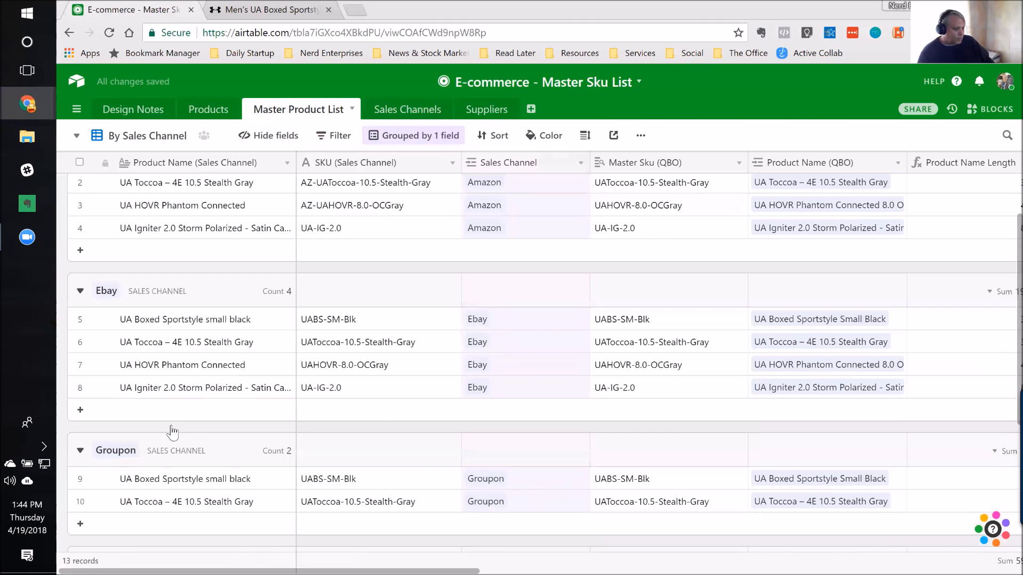
scroll(171, 433, "down", 3)
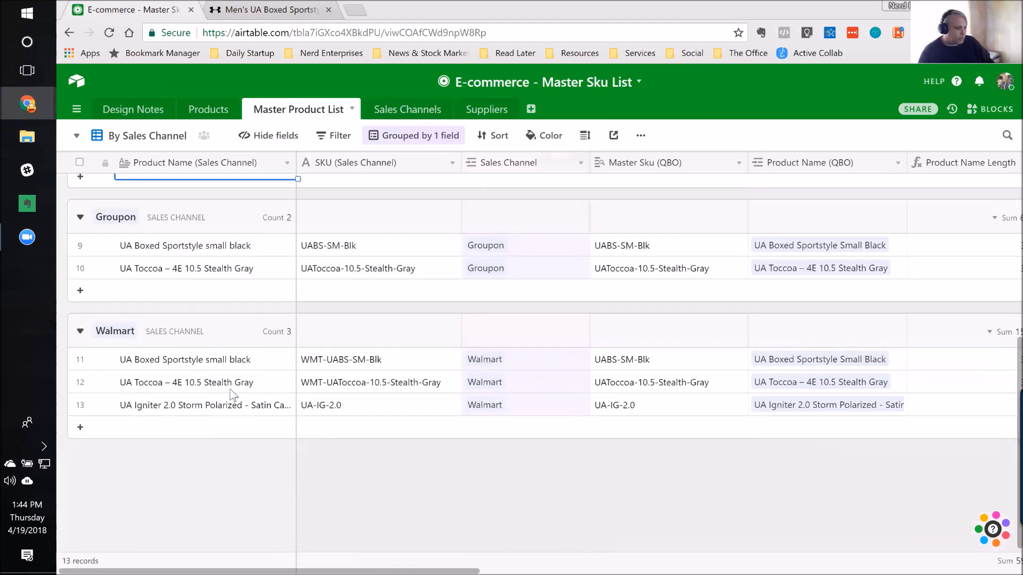
scroll(231, 395, "up", 2)
scroll(309, 261, "up", 3)
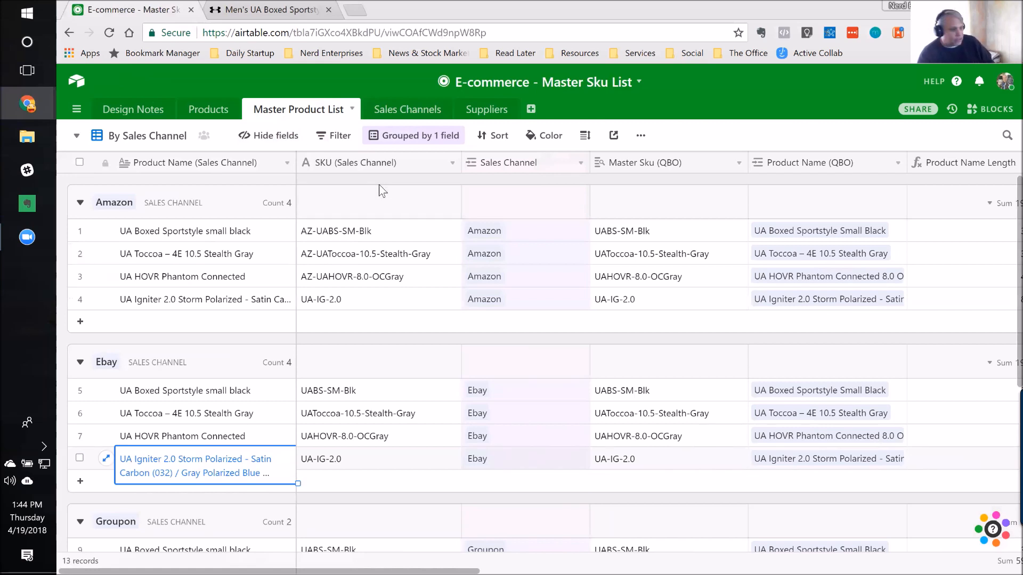
right_click(81, 208)
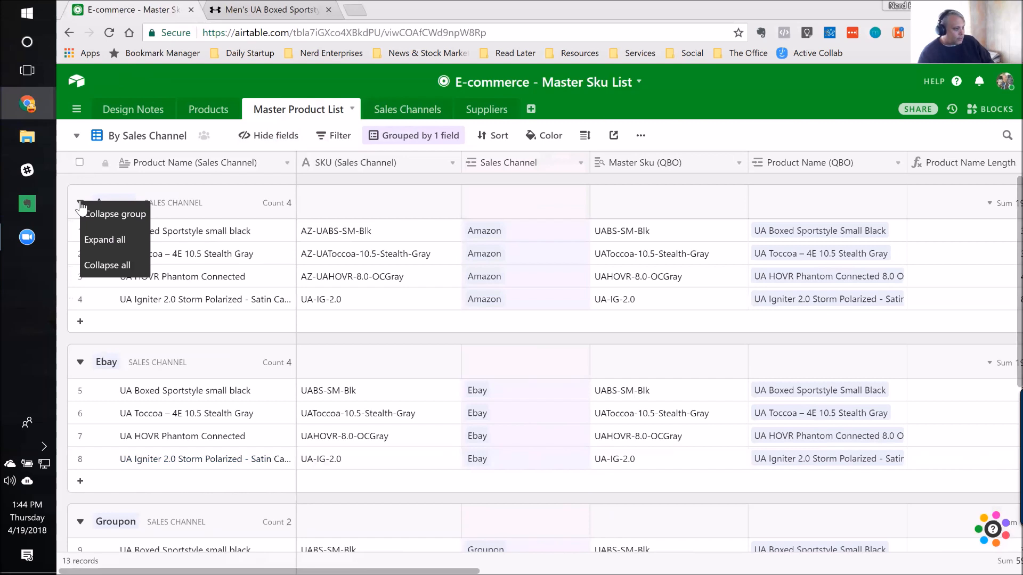
left_click(108, 273)
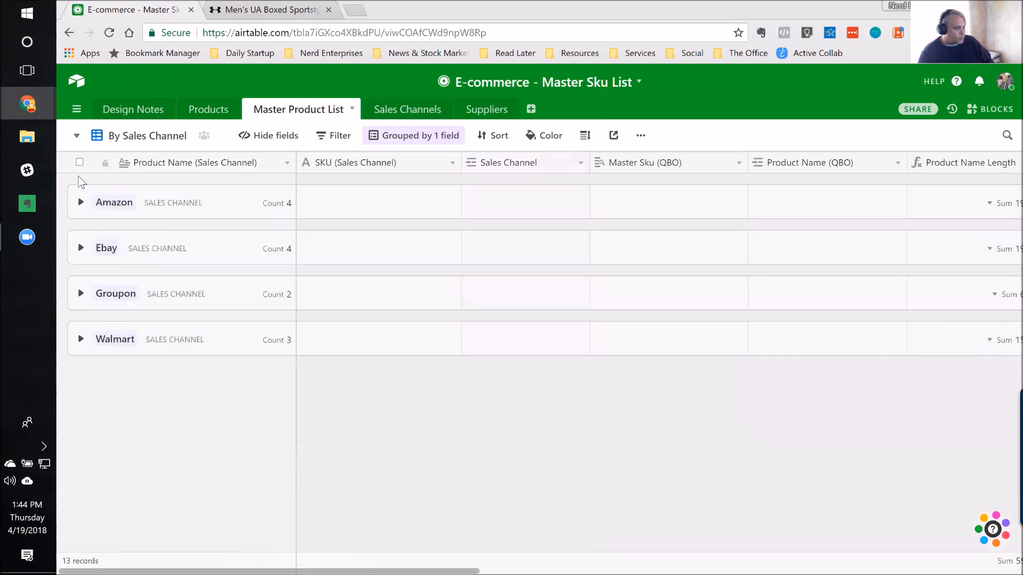
Step: Expand the Groupon and Ebay groups individually and restore the remaining groups by expanding all
left_click(81, 293)
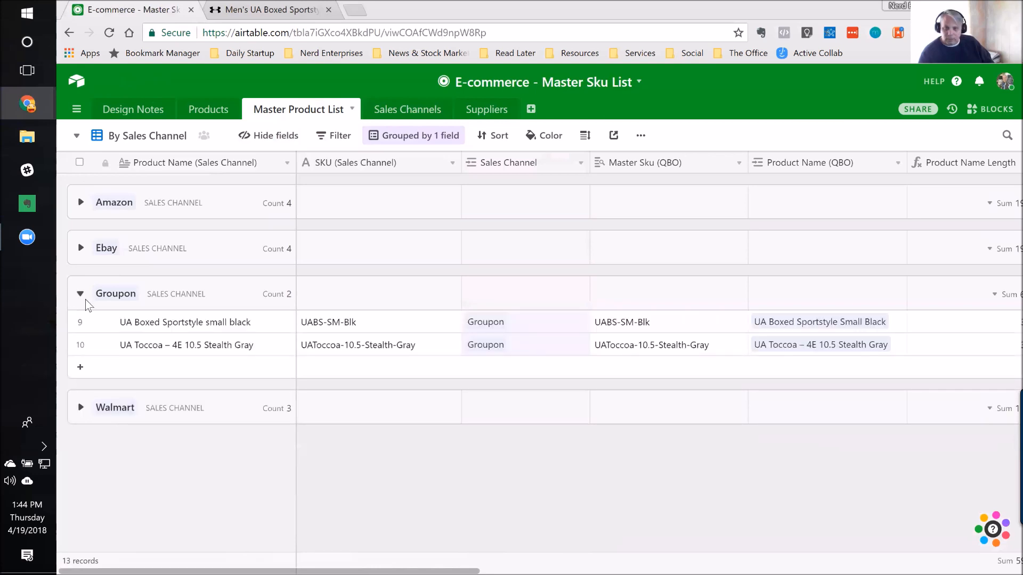
left_click(80, 248)
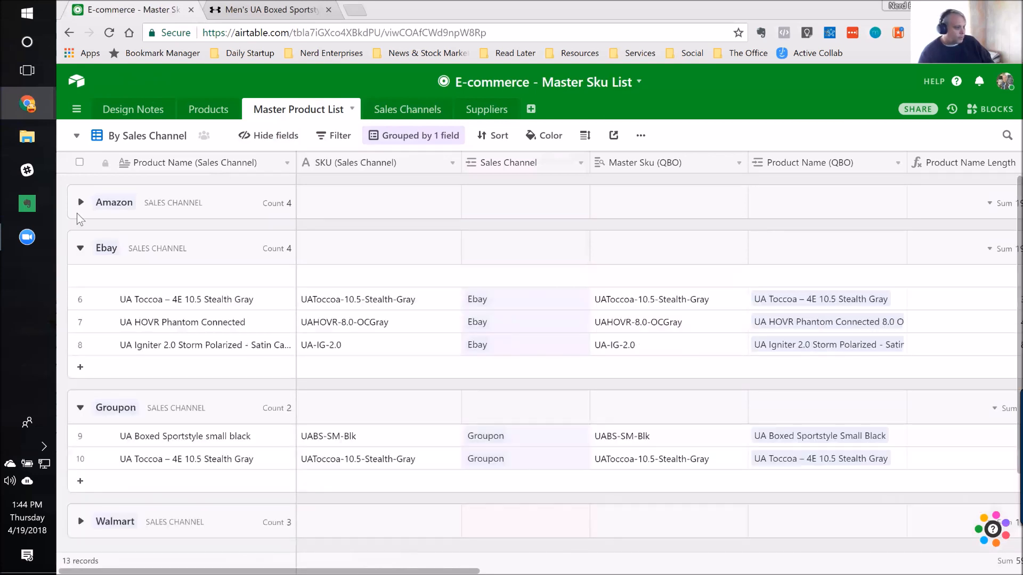
right_click(82, 204)
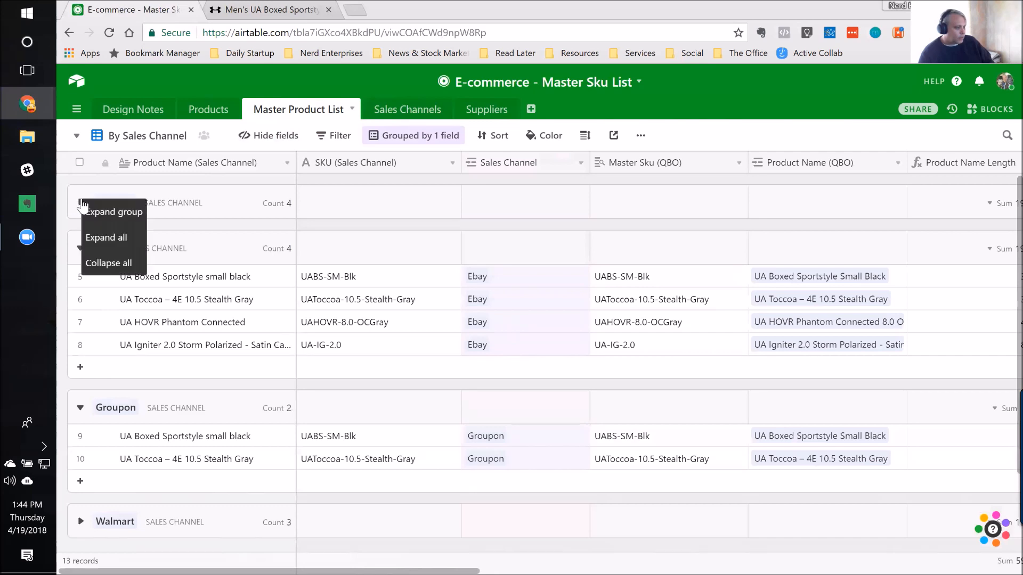
left_click(120, 237)
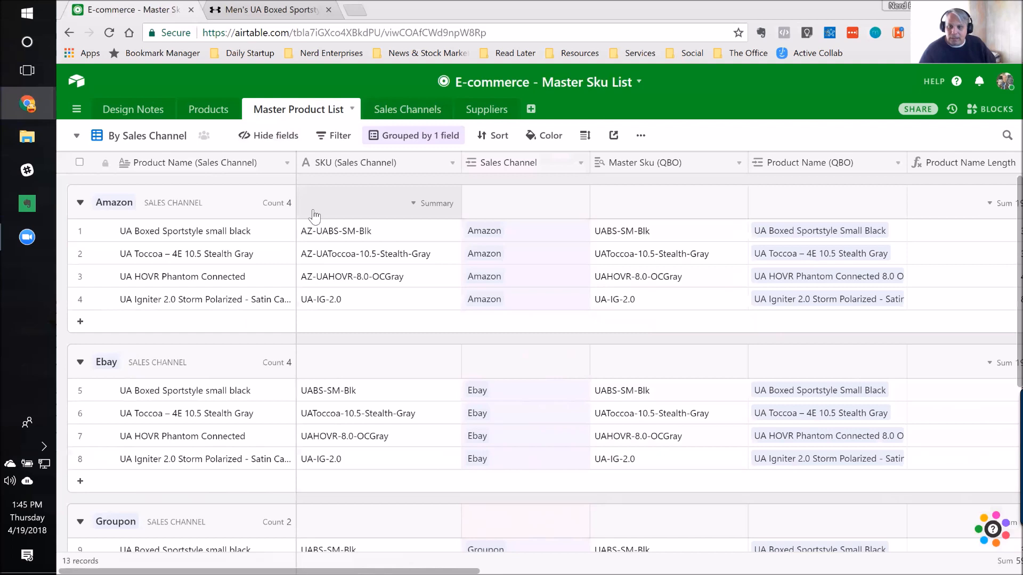
Step: In the Product Grid view, review the fields available for sorting, and check the Products table before returning to Master Product List
left_click(77, 138)
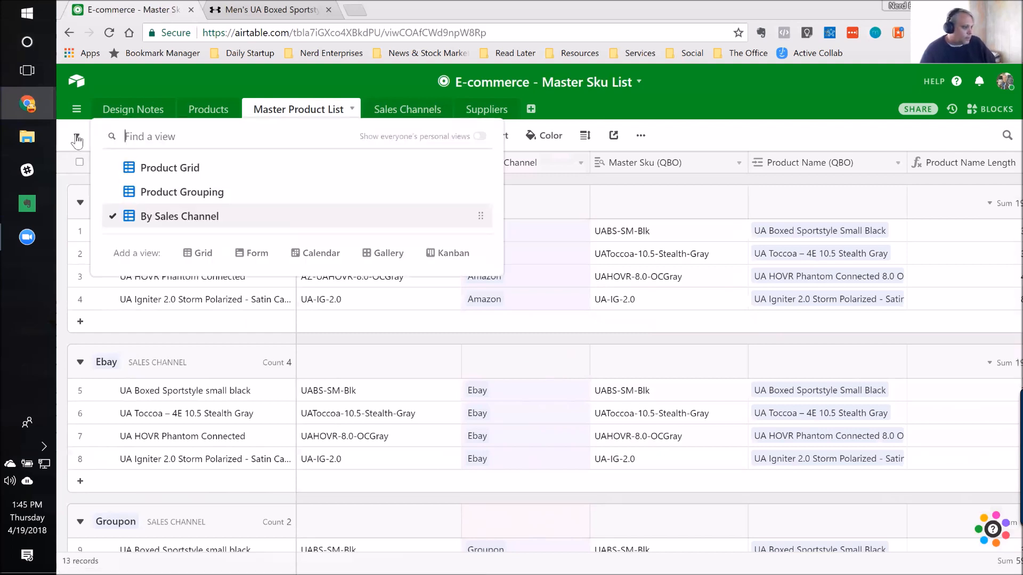
left_click(159, 168)
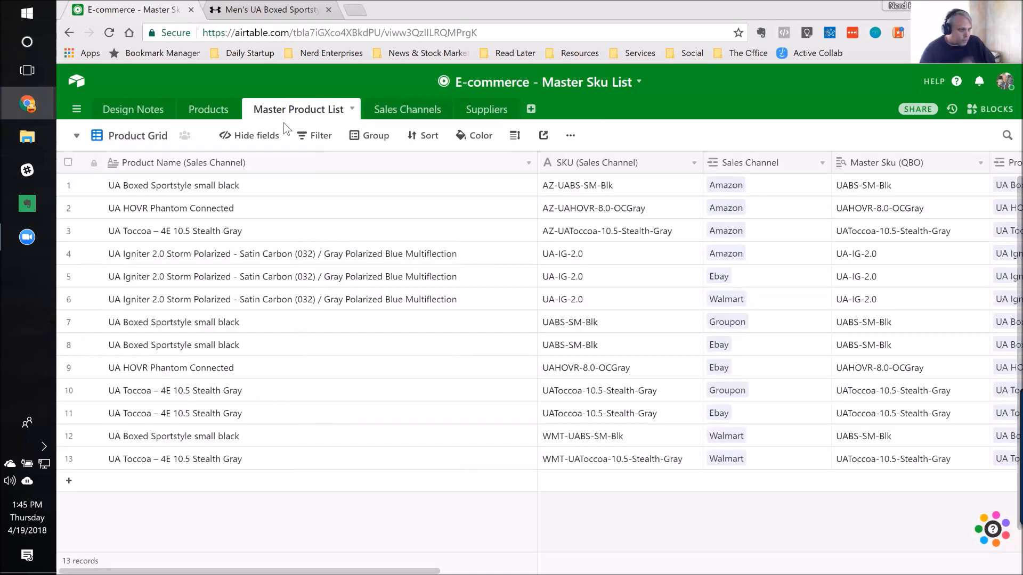
left_click(430, 139)
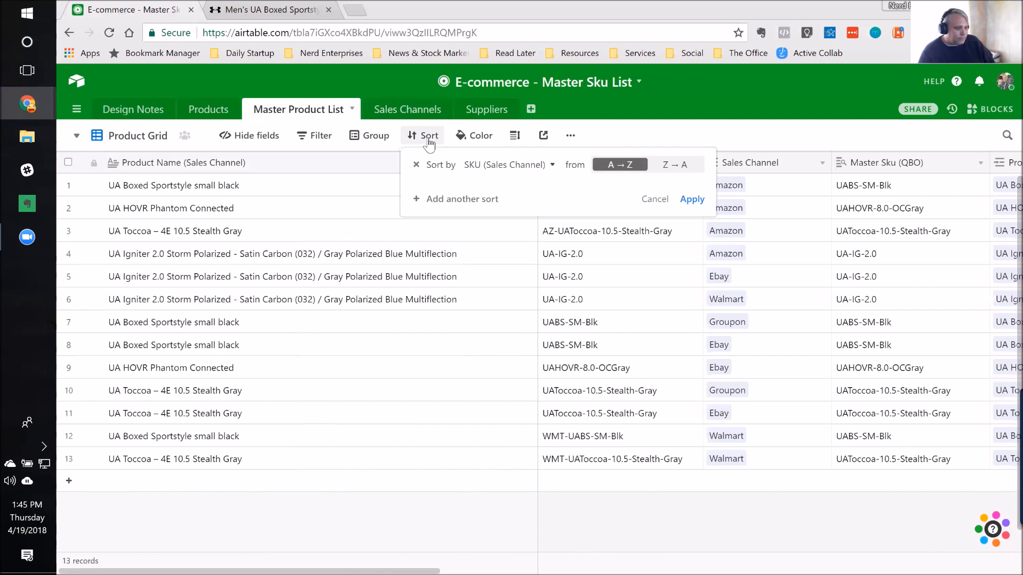
left_click(526, 167)
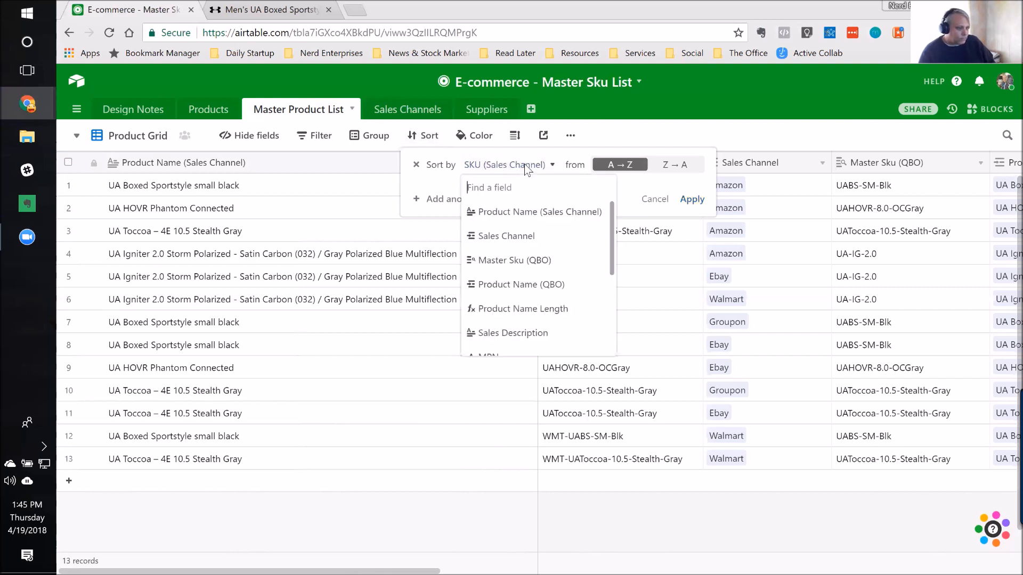
left_click(443, 168)
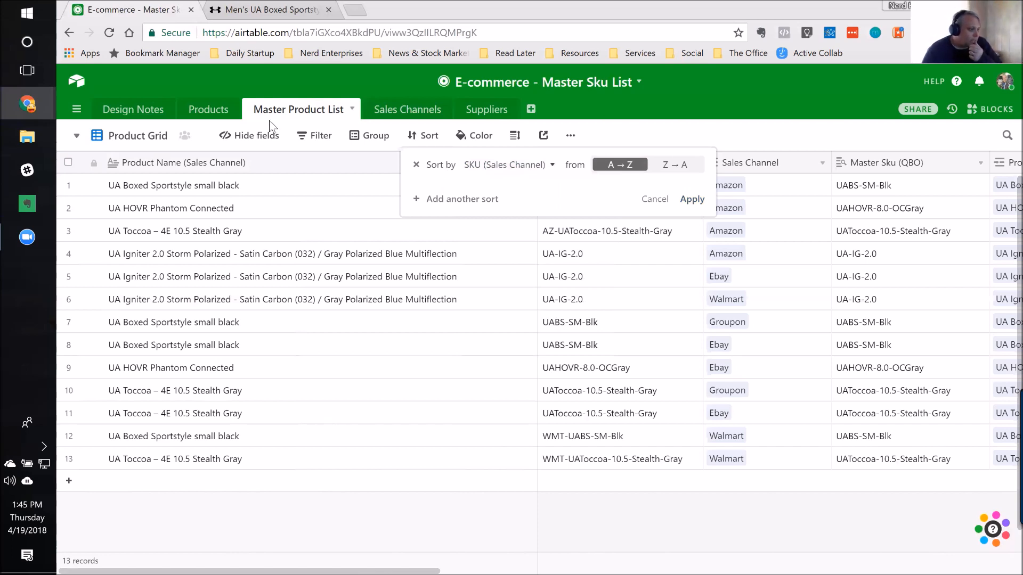
left_click(215, 112)
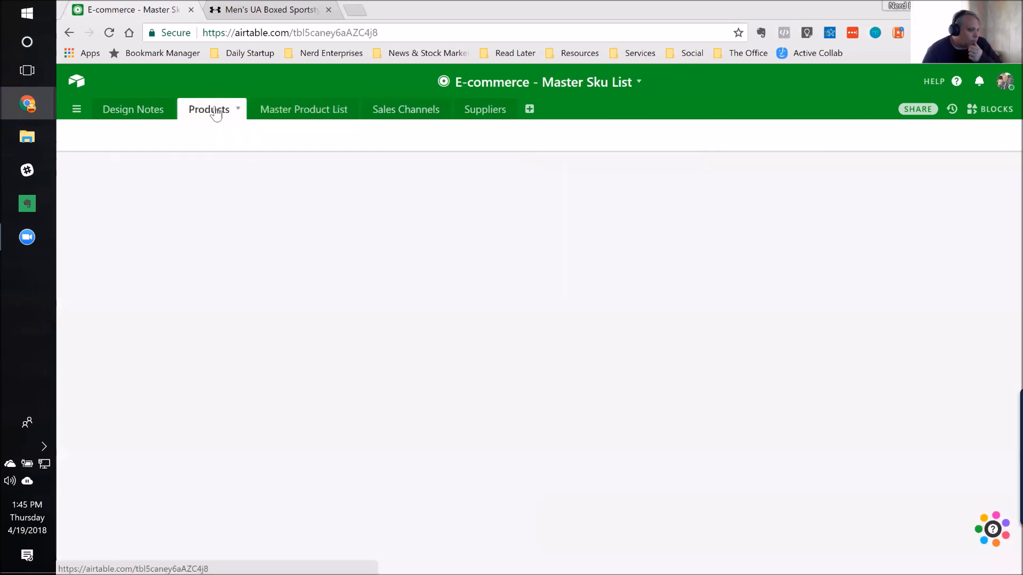
left_click(316, 112)
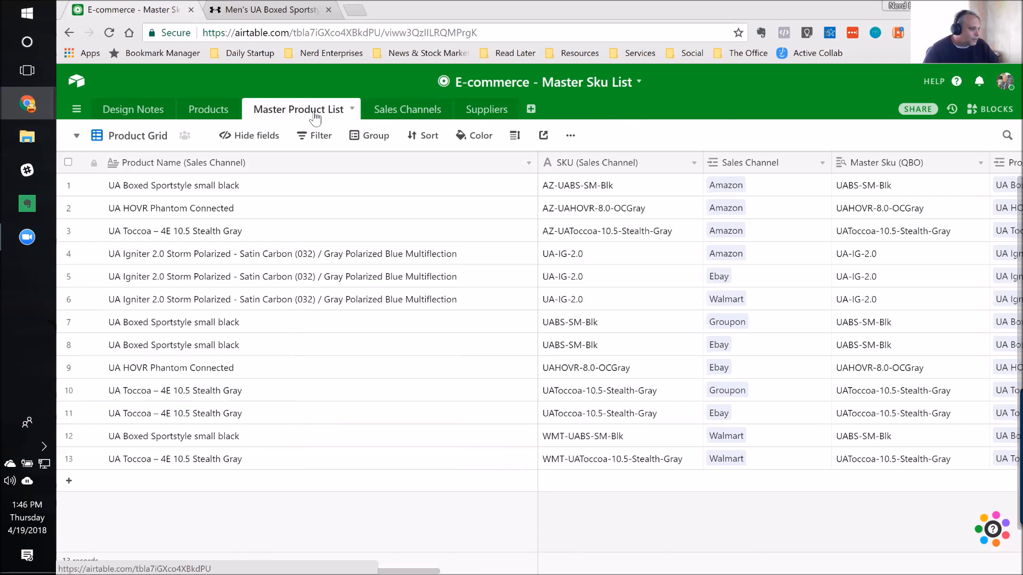
Step: Open the Thursday $47 Webinar Series table in the Nerd HQ base and look over its first three records
left_click(76, 82)
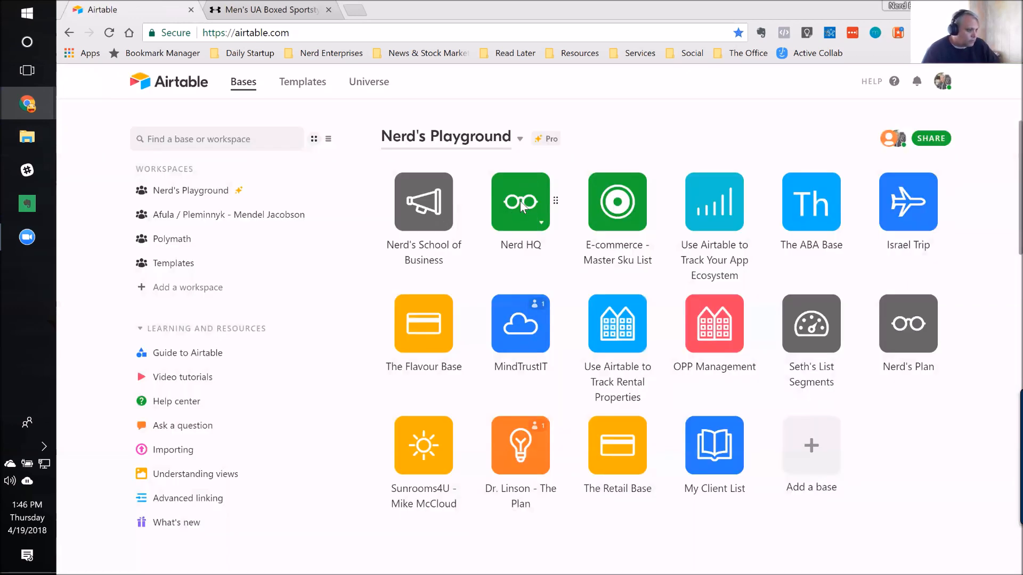
left_click(520, 201)
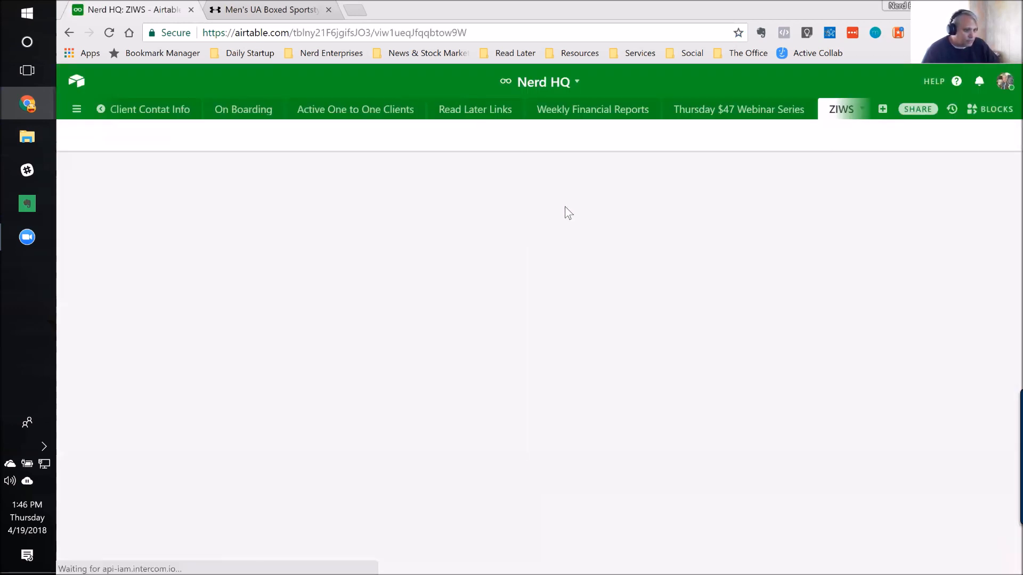
left_click(723, 116)
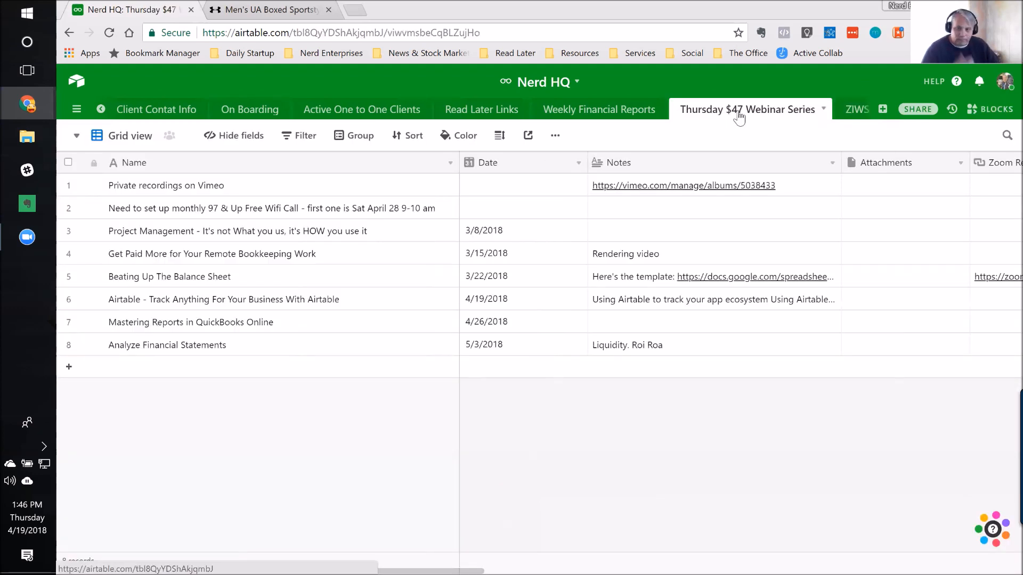
left_click(397, 190)
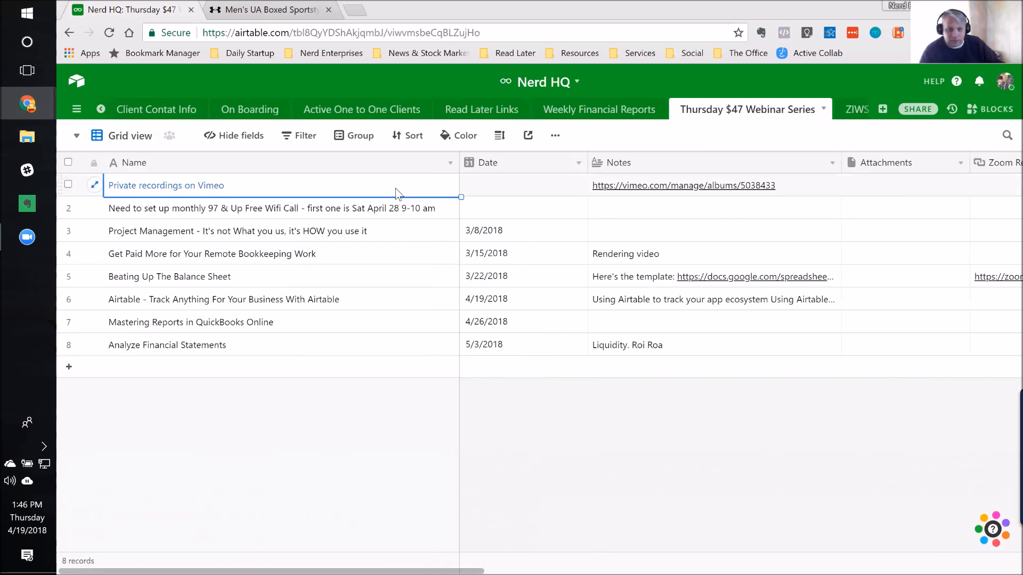
left_click(211, 218)
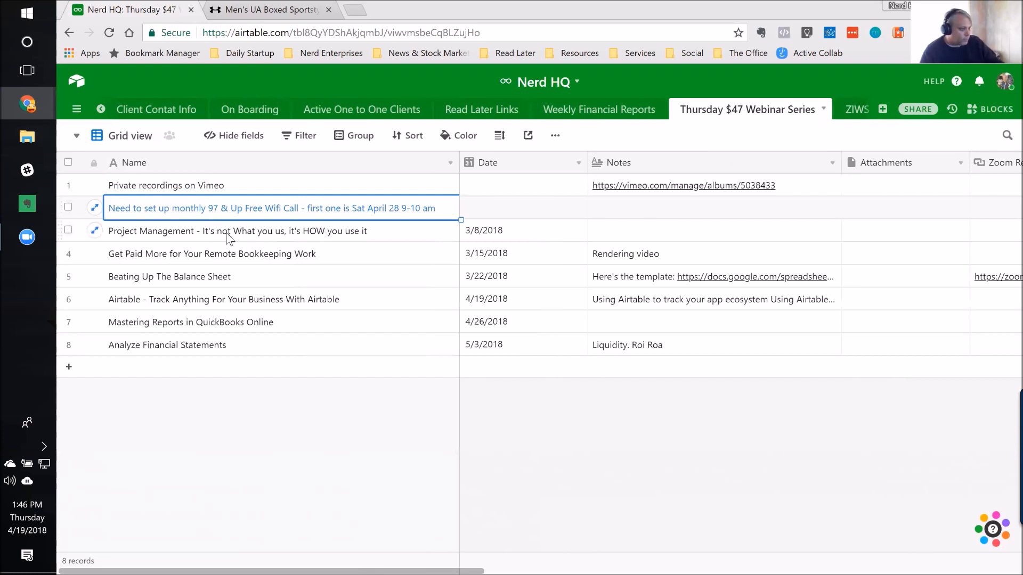
left_click(208, 236)
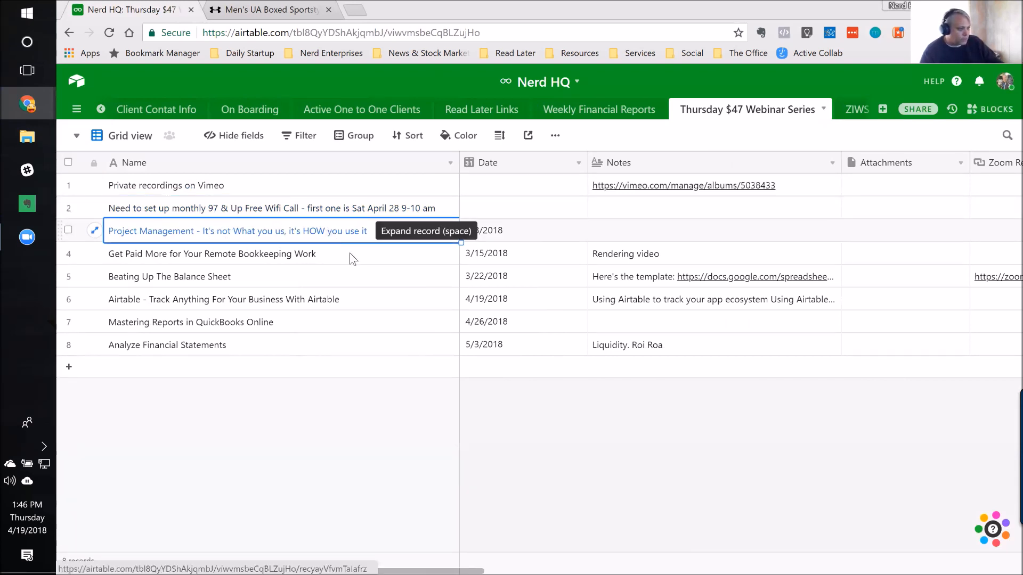
Step: Examine the Project Management webinar's fields across to Logo(s), comparing its Registration / Cart URL and Private Link
key("Right")
key("Right")
key("Right")
key("Right")
key("Right")
key("Right")
key("Right")
key("Left")
key("Left")
key("Left")
key("Right")
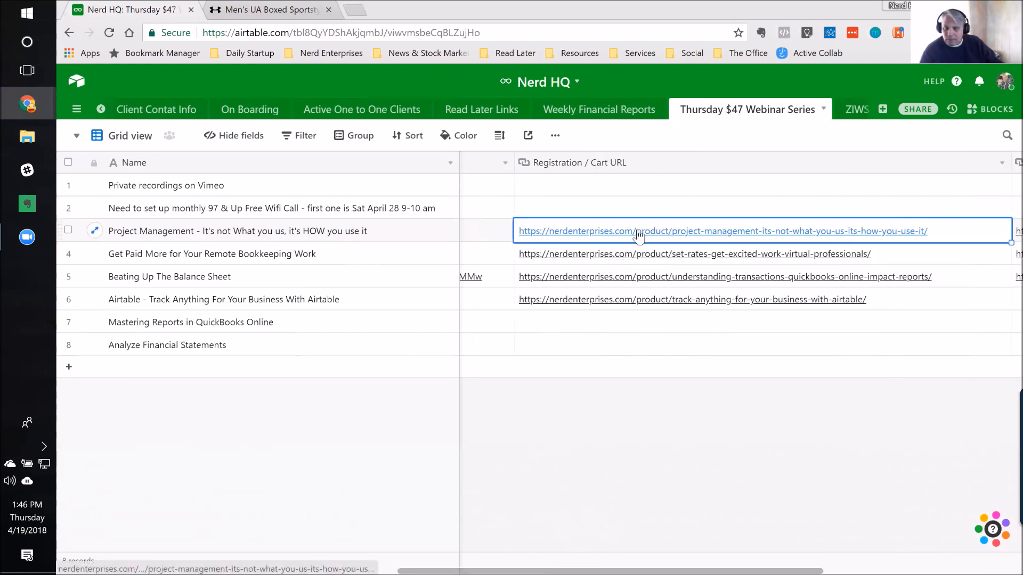
key("Right")
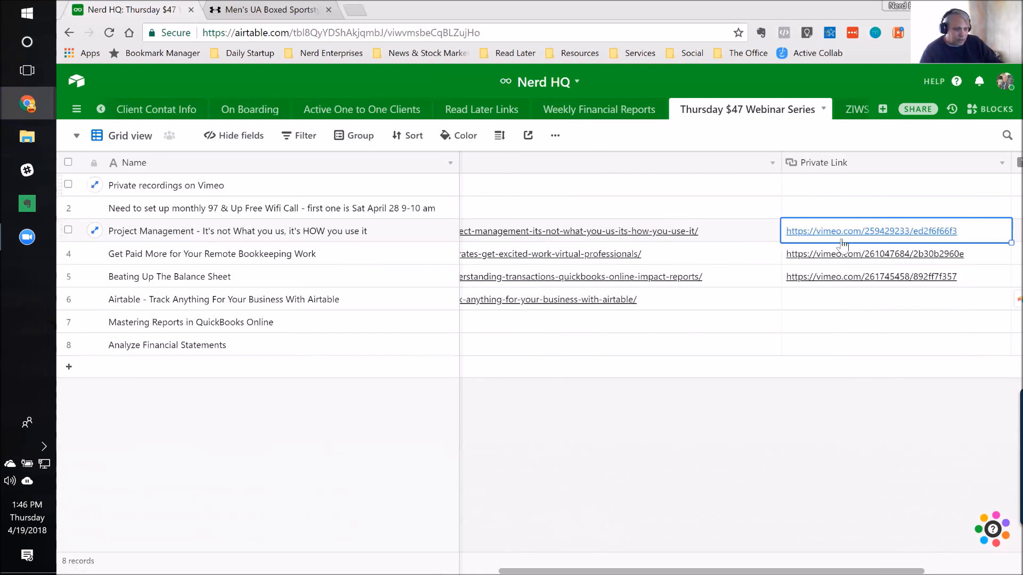
key("Right")
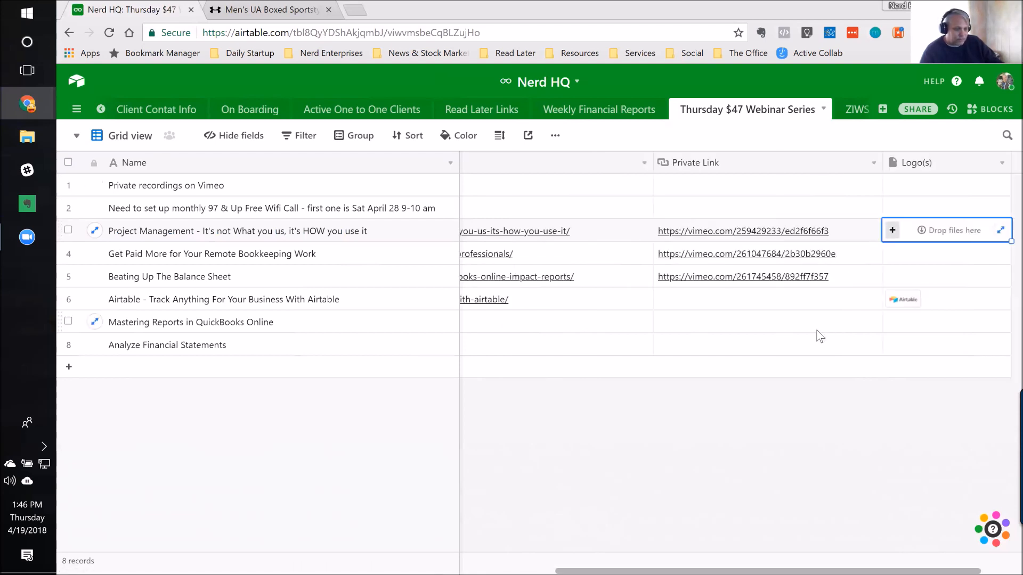
key("Left")
key("Left")
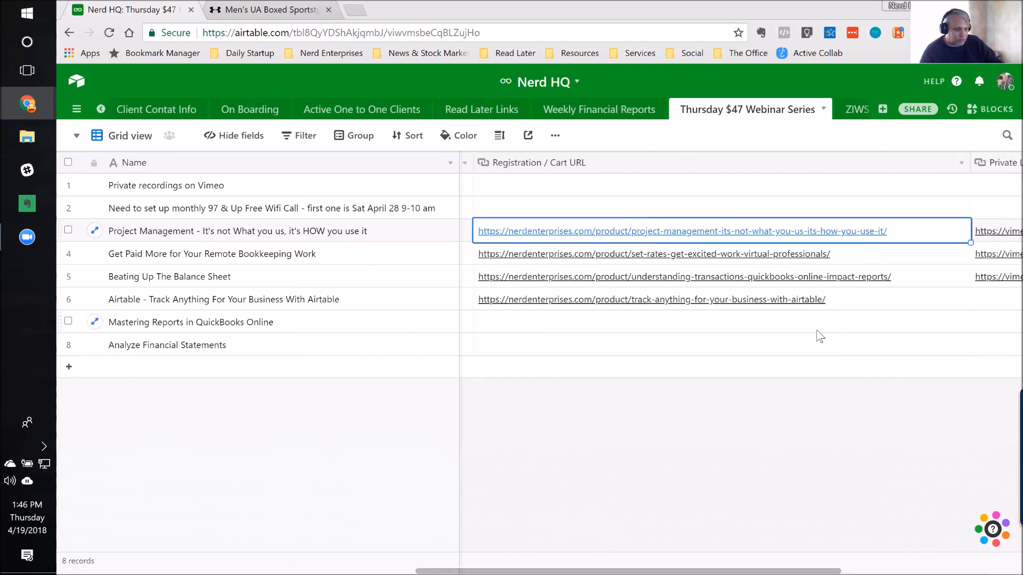
key("Left")
key("Left")
key("Right")
key("Right")
key("Right")
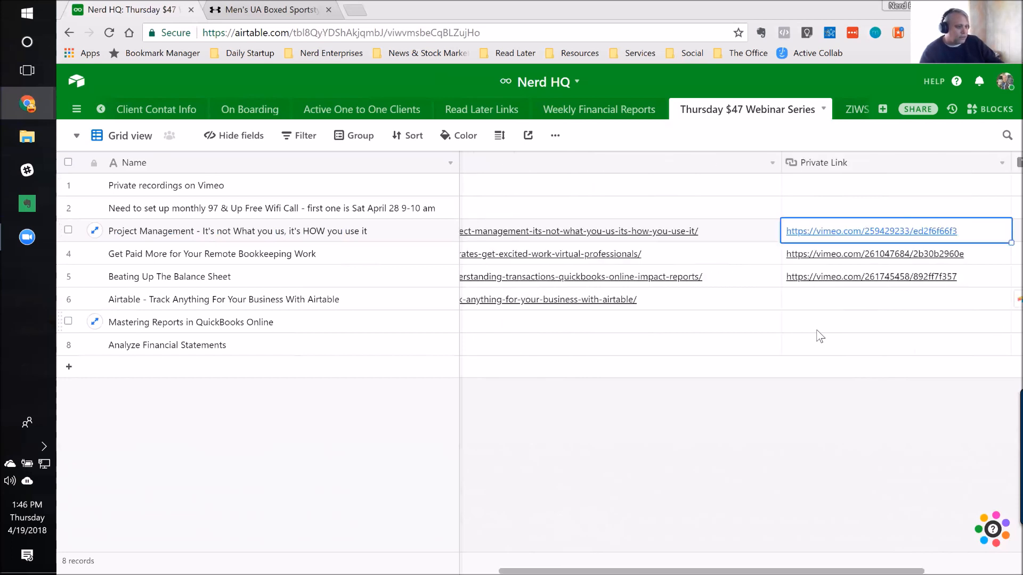
key("Right")
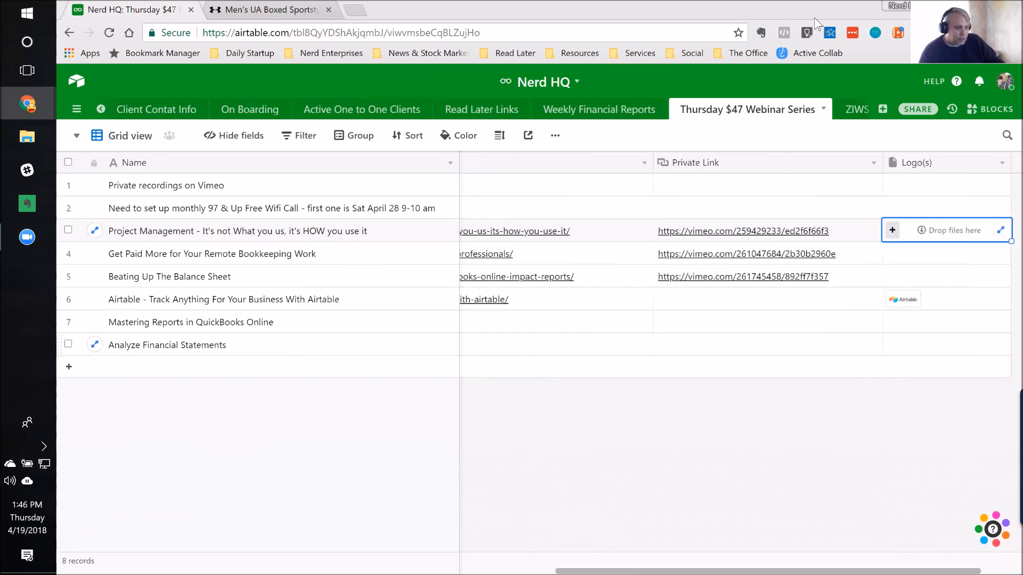
Step: Open the ZIWS table and look across the EOFire record's fields from Website URL to Attachments
left_click(852, 113)
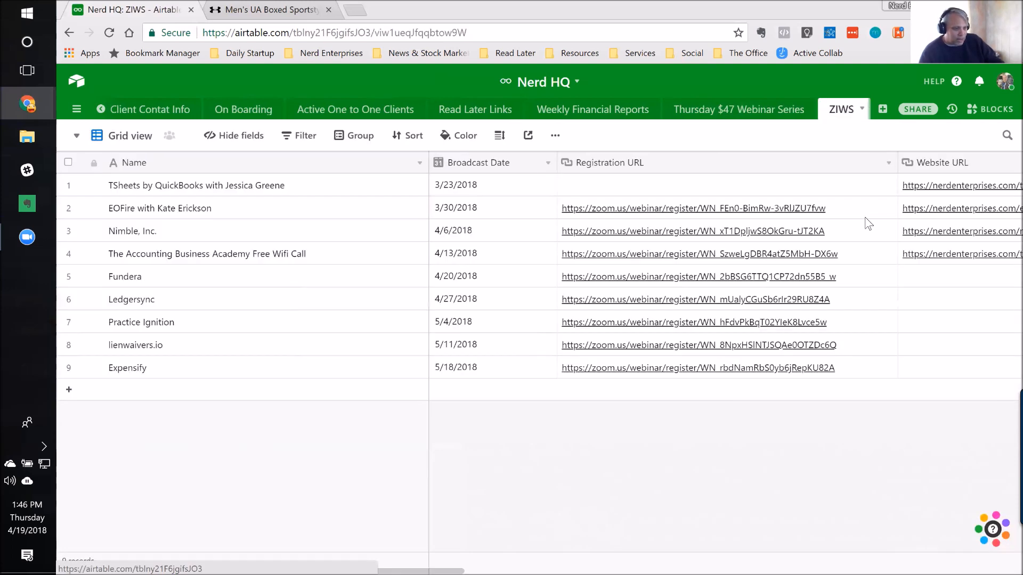
left_click(905, 208)
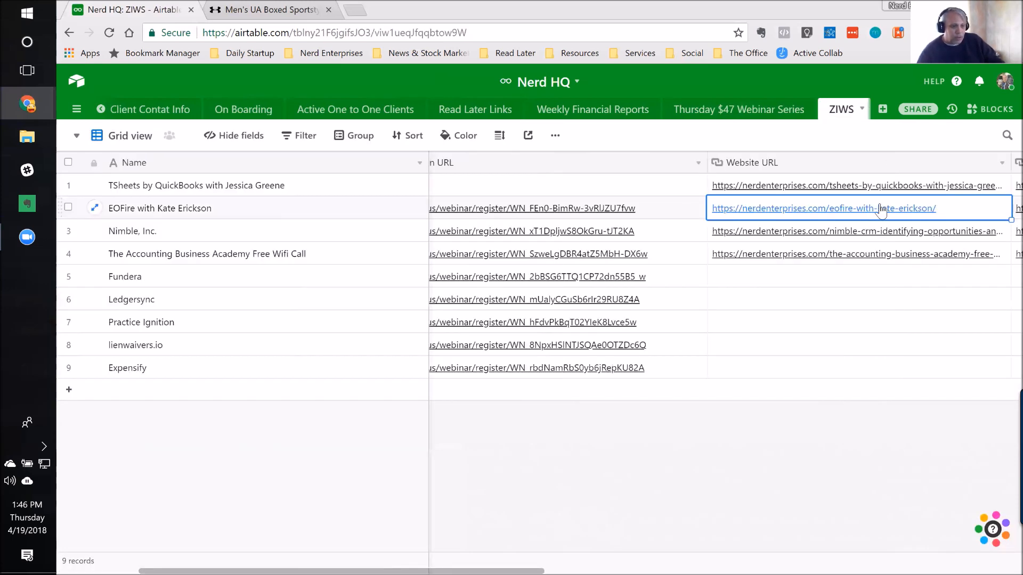
key("Right")
key("Right")
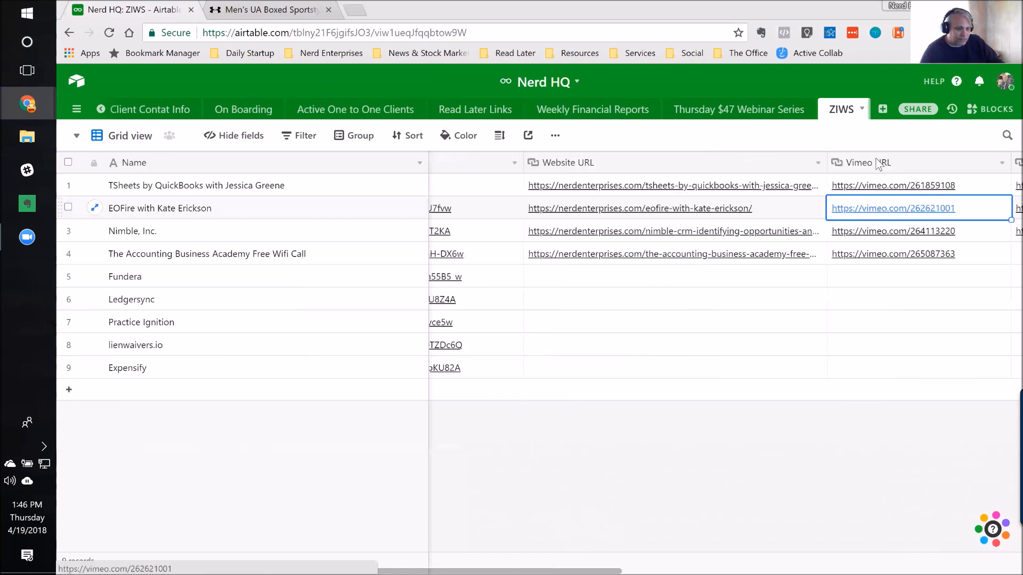
key("Right")
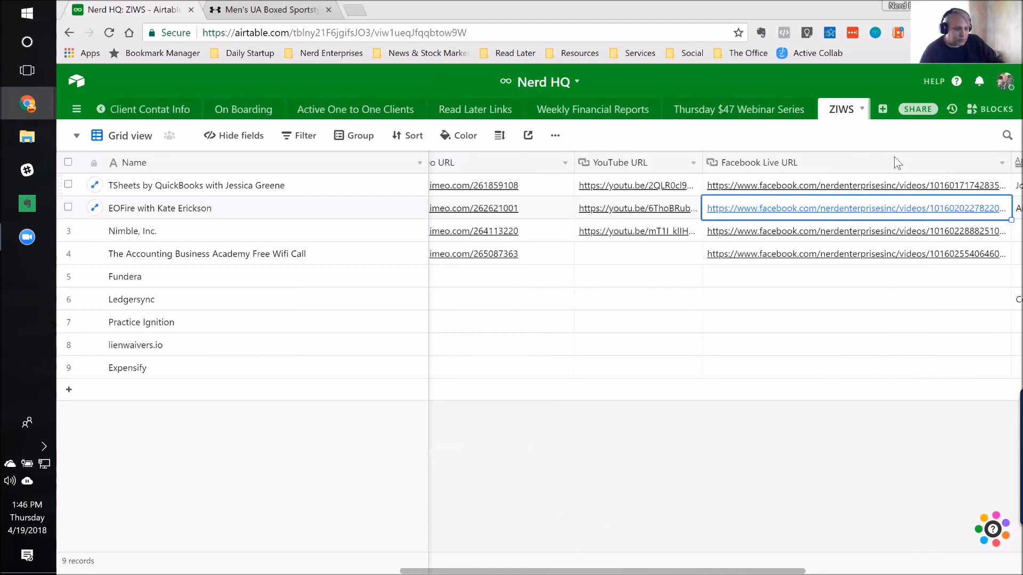
key("Right")
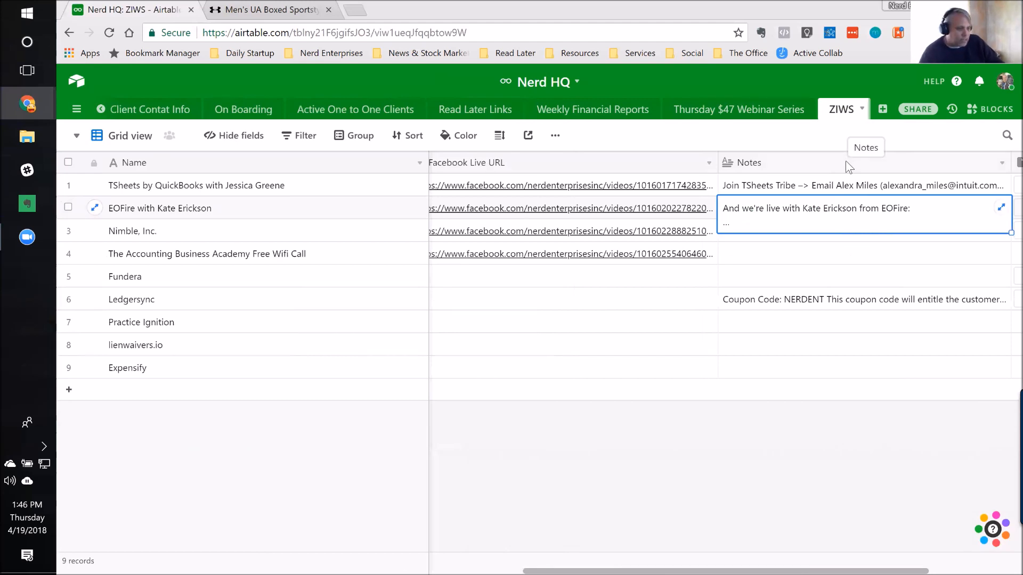
key("Left")
key("Left")
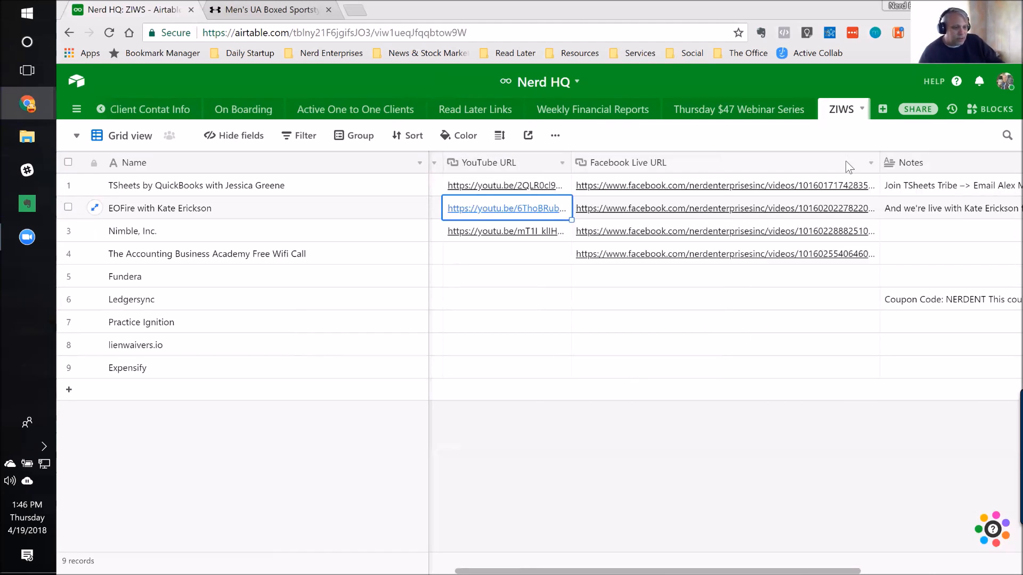
key("Right")
key("Right")
key("Right")
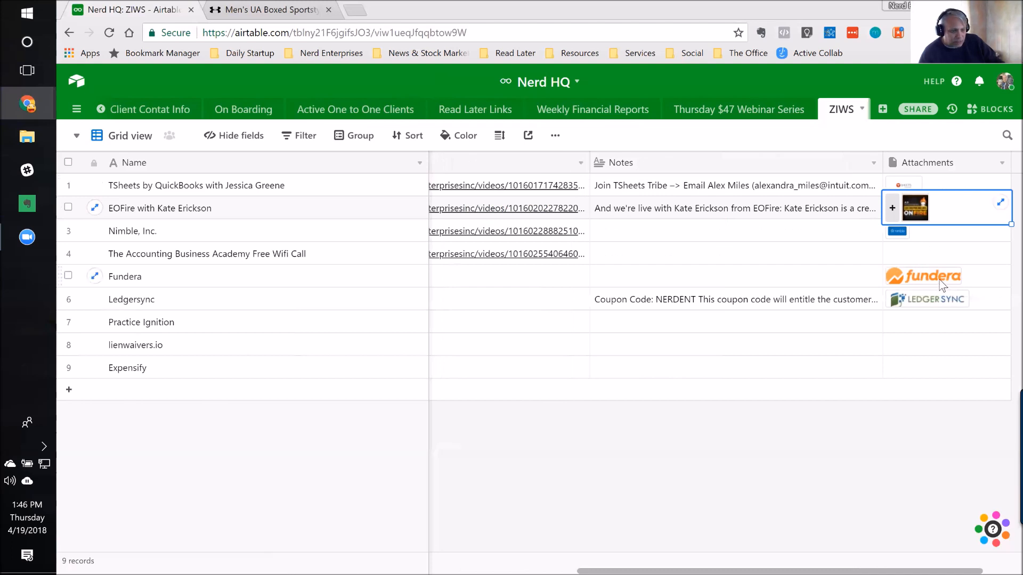
Step: Return to the first columns and compare the EOFire record's Registration URL with its Website URL
left_click(691, 260)
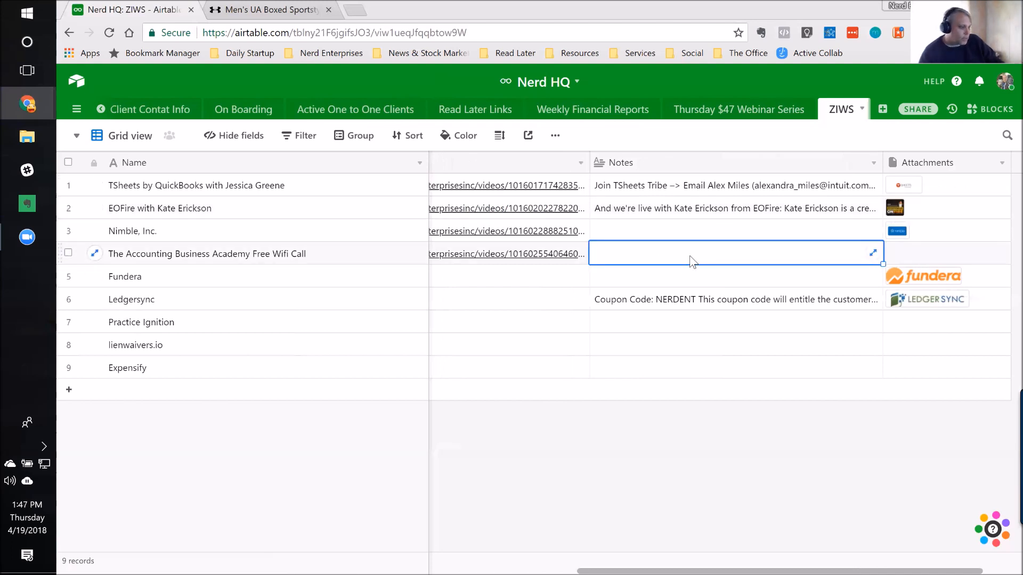
key("ctrl+Left")
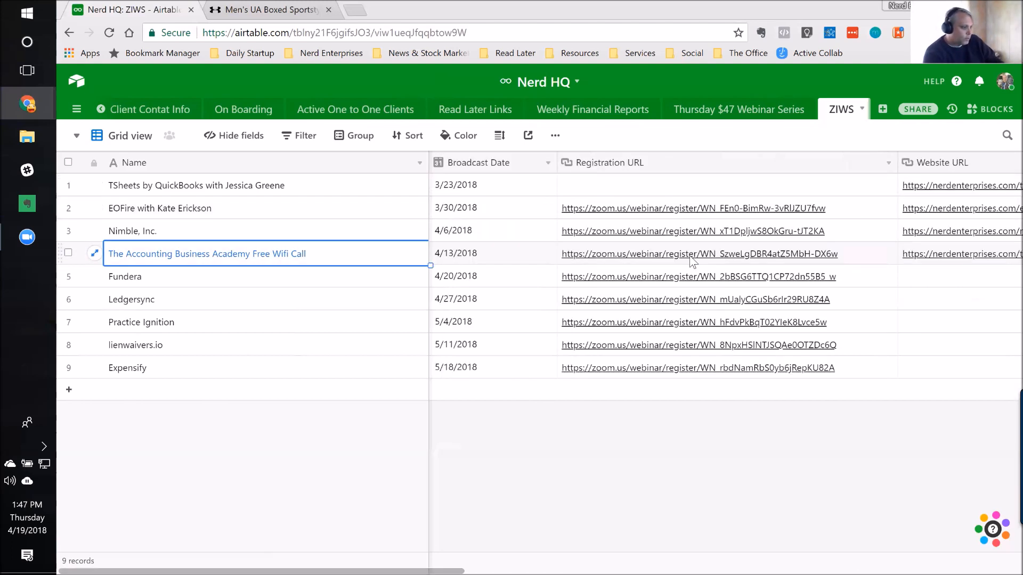
key("Up")
key("Up")
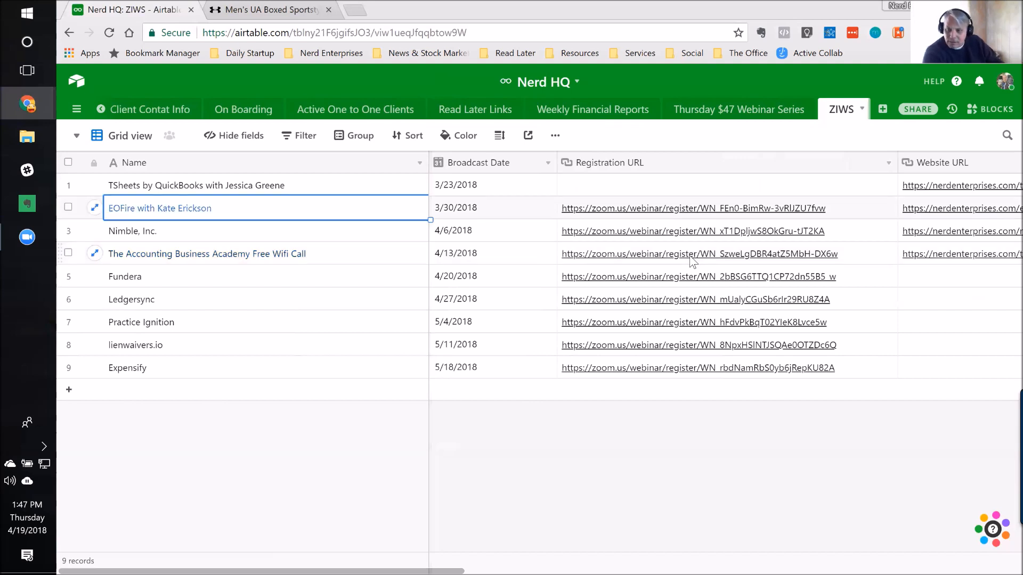
key("Right")
key("Right")
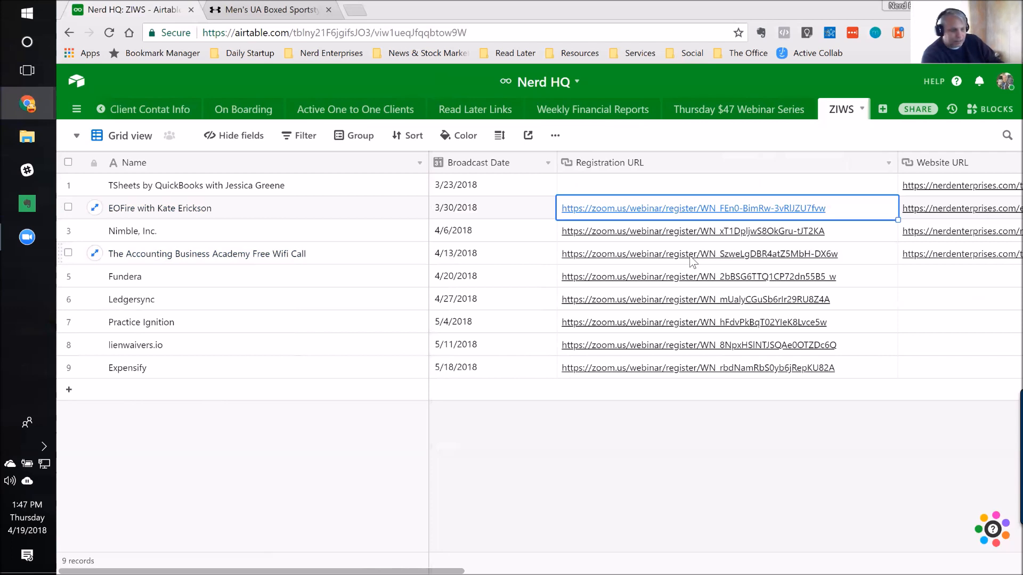
key("Right")
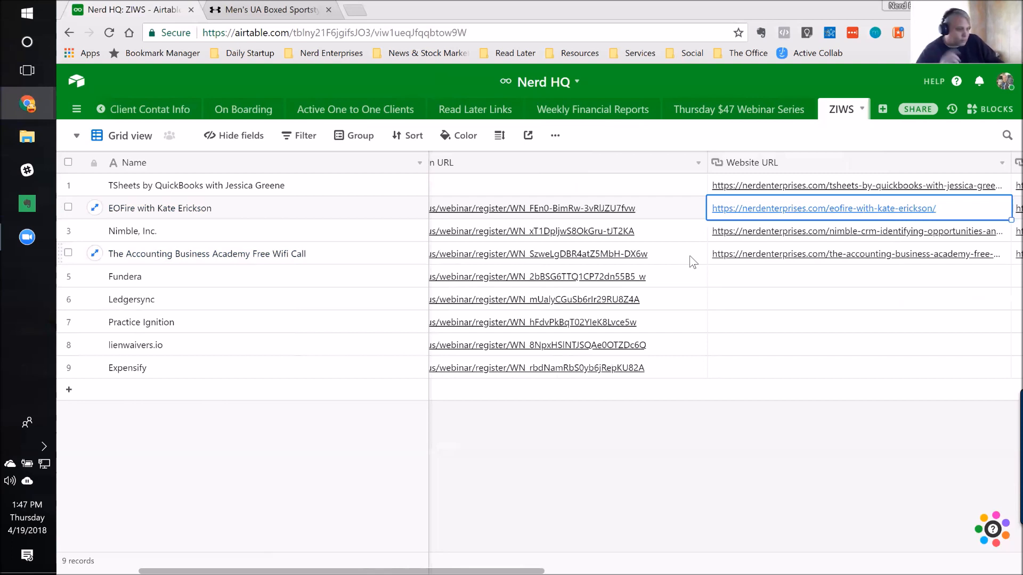
key("Left")
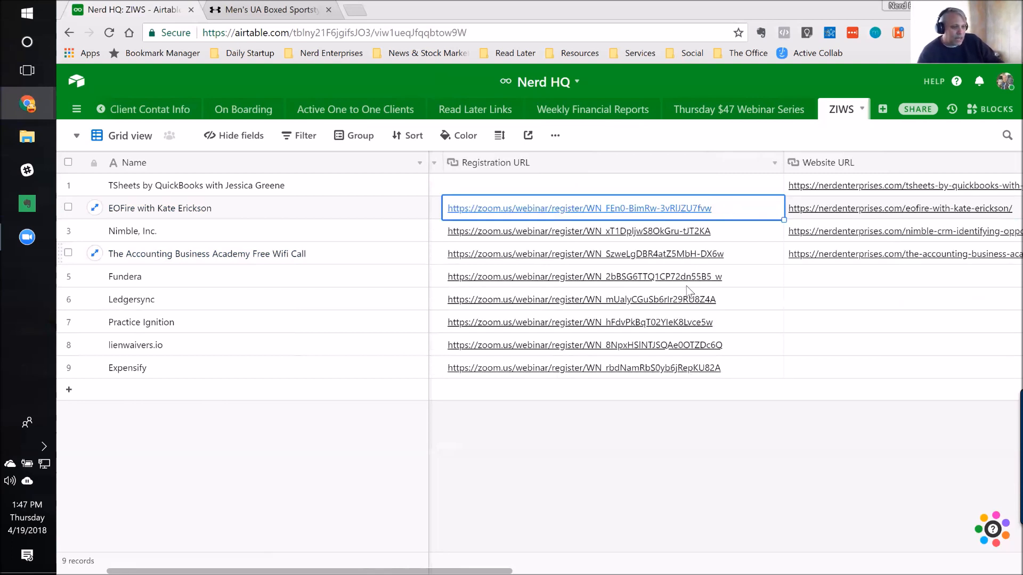
Step: Examine the EOFire record's Website URL, Vimeo URL and YouTube URL fields
key("Right")
key("Right")
key("Right")
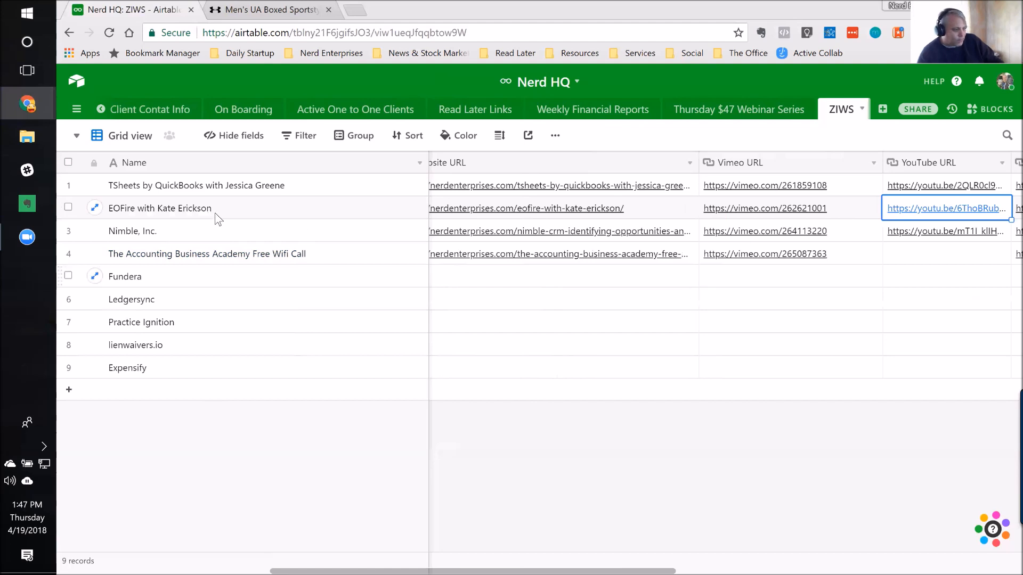
key("Left")
key("Left")
key("Left")
key("Left")
key("Right")
key("Right")
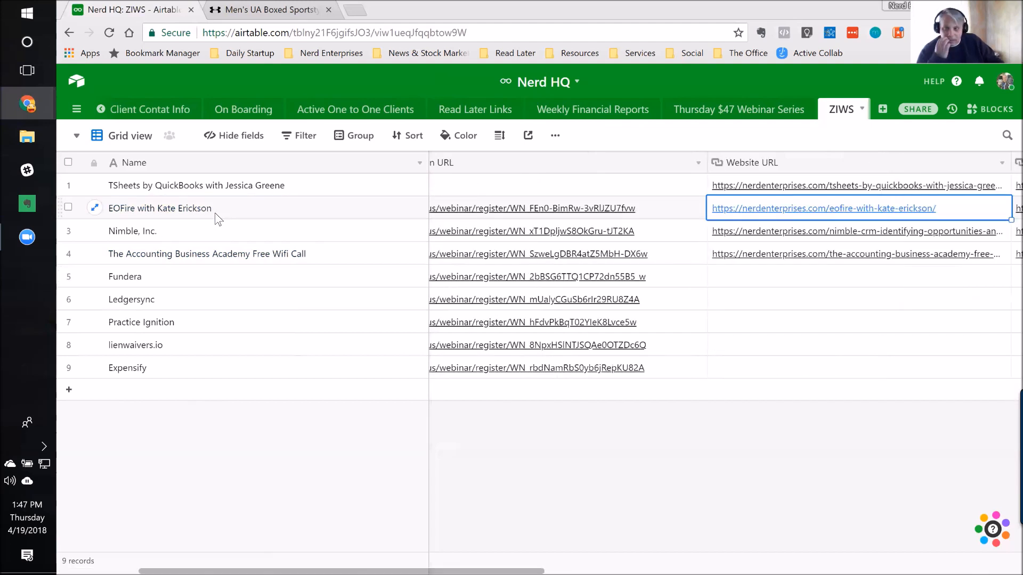
key("Right")
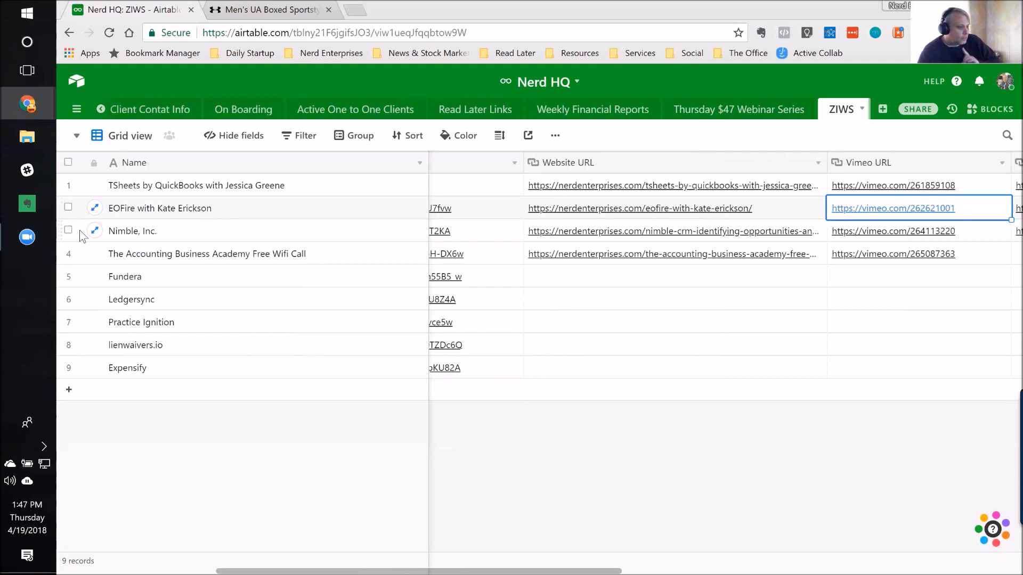
Step: Go to the Nimble, Inc. record, check its Broadcast Date, and return to its name
left_click(172, 235)
key("Right")
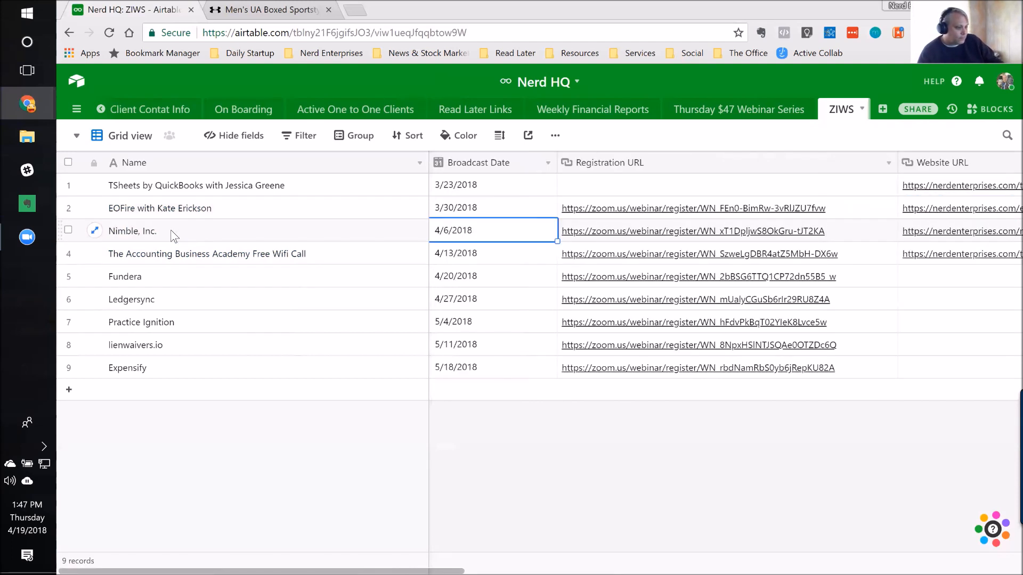
left_click(172, 235)
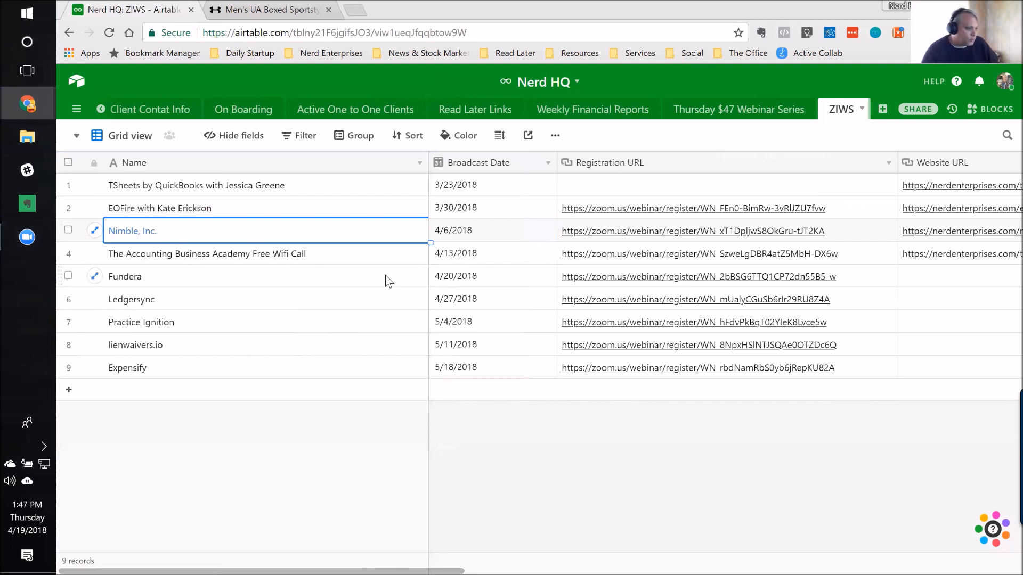
Step: Add a filter to the ZIWS grid view based on the Broadcast Date field
left_click(301, 137)
left_click(321, 192)
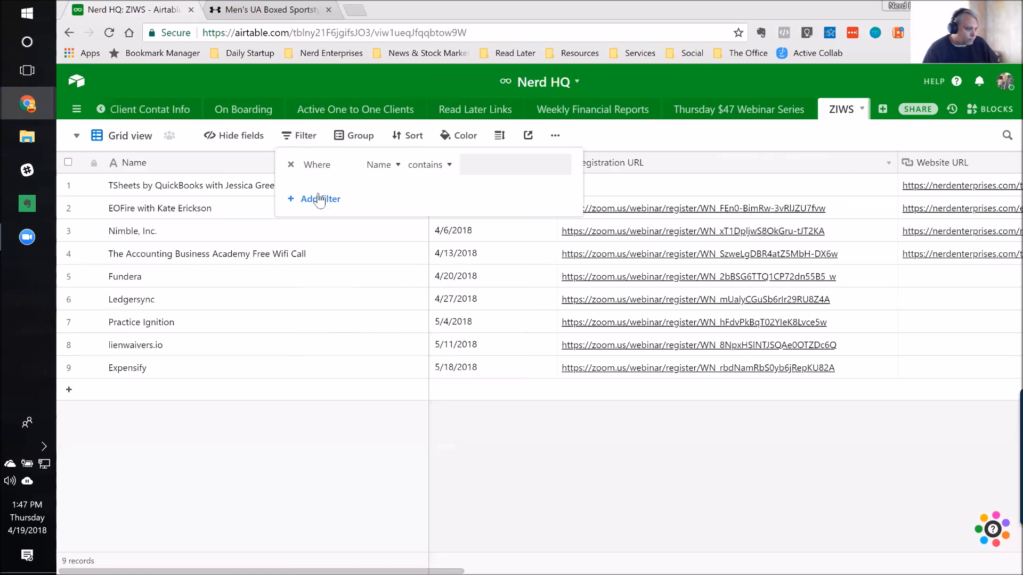
left_click(399, 164)
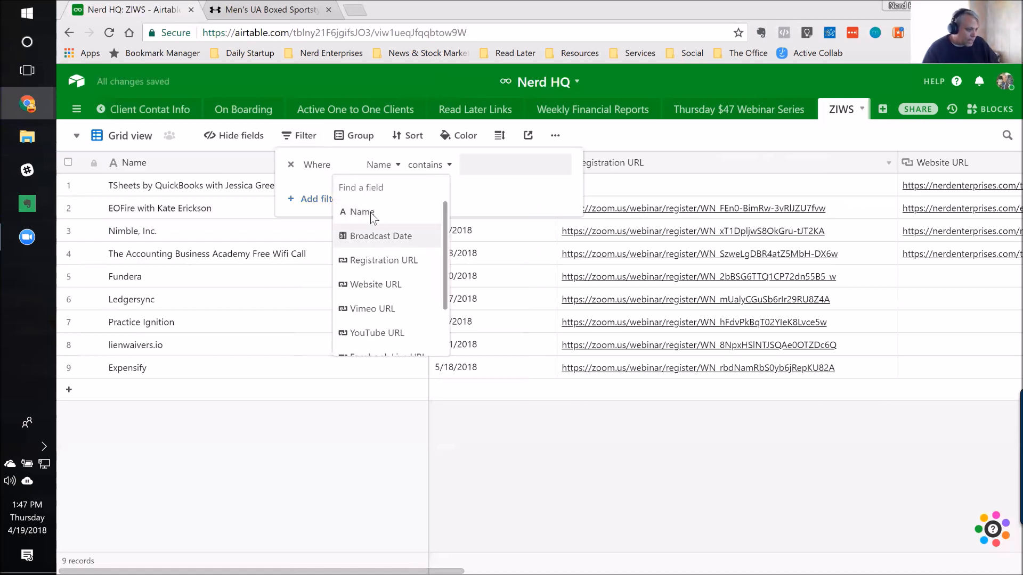
left_click(376, 237)
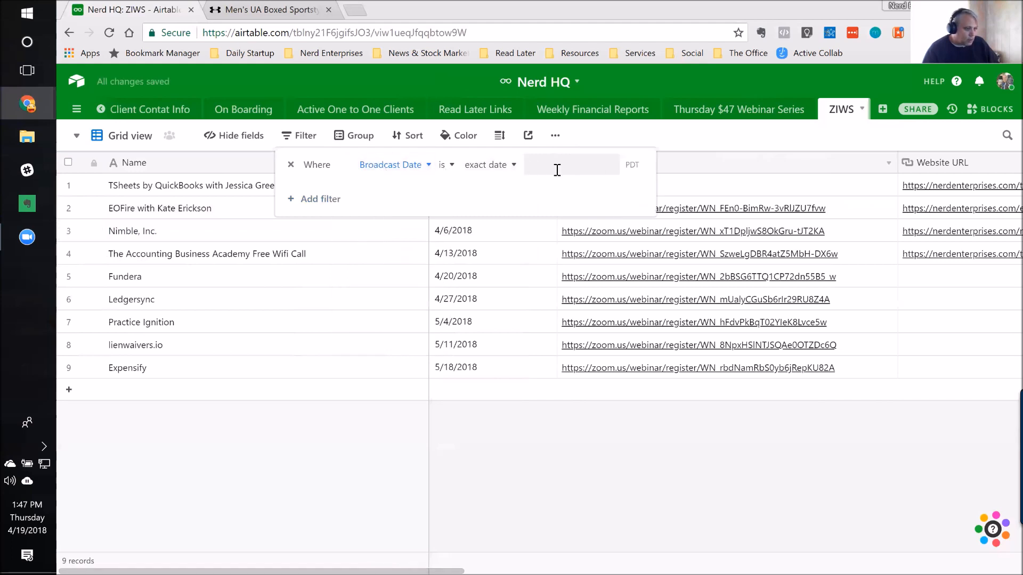
Step: Review the Broadcast Date filter's relative date options, exact-date calendar and available operators
left_click(512, 164)
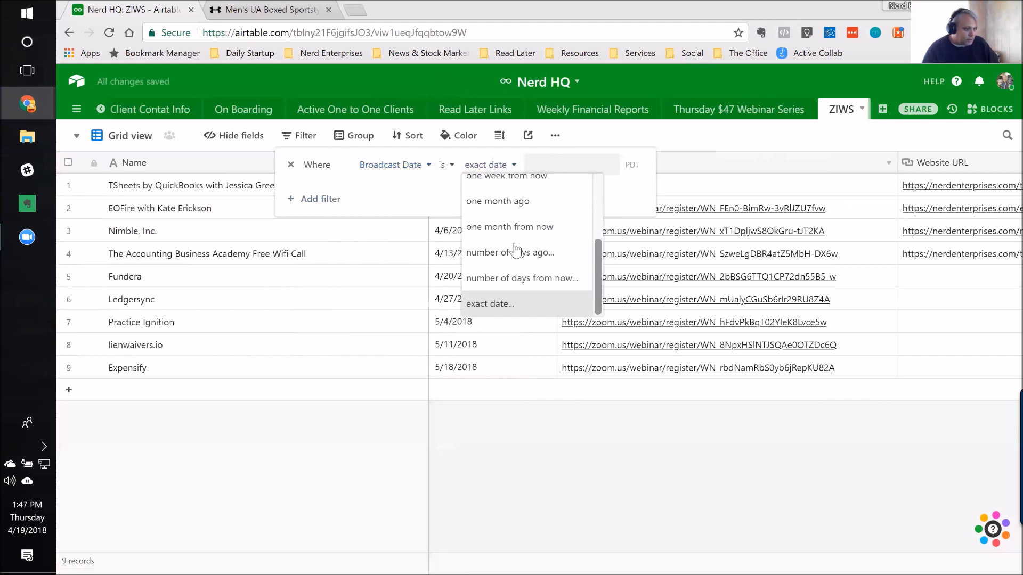
scroll(516, 251, "up", 3)
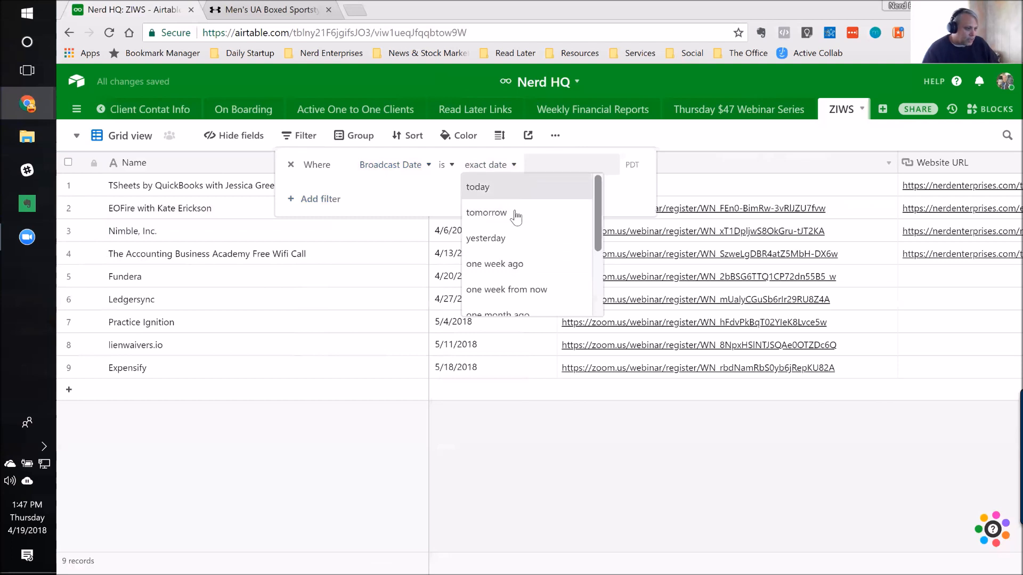
scroll(517, 261, "down", 2)
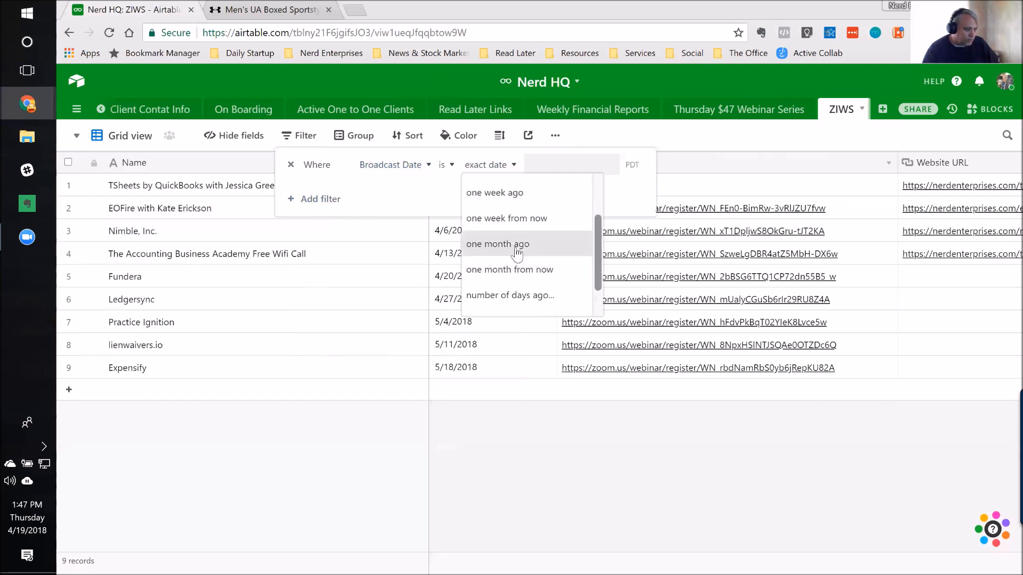
scroll(517, 254, "down", 1)
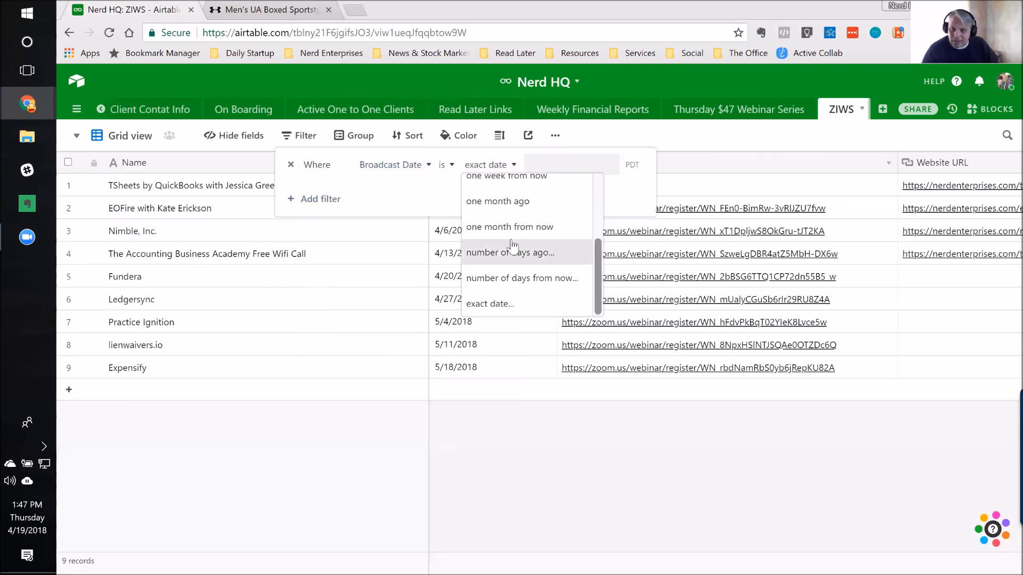
left_click(540, 163)
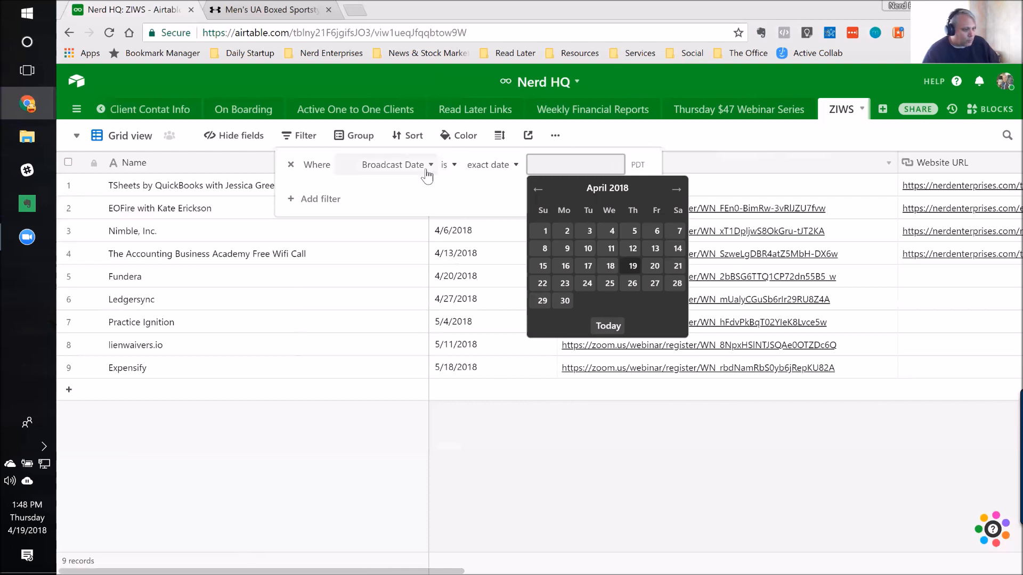
left_click(452, 168)
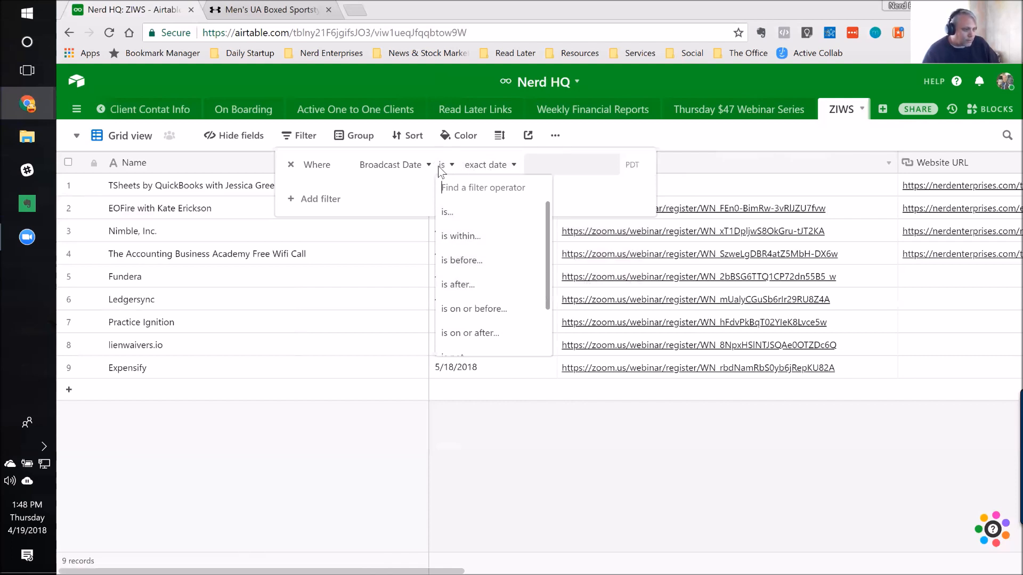
left_click(505, 166)
left_click(506, 167)
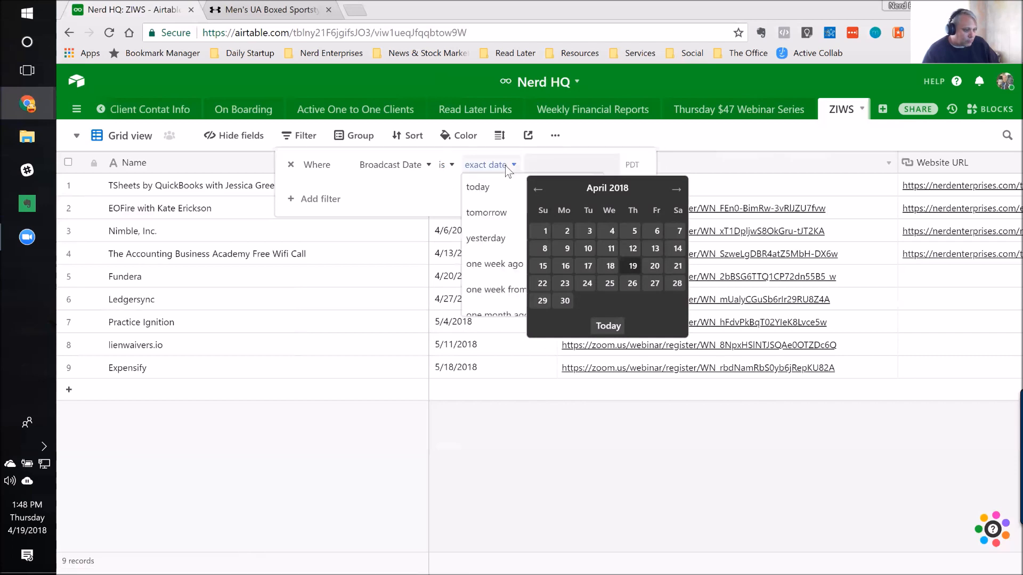
scroll(512, 203, "up", 4)
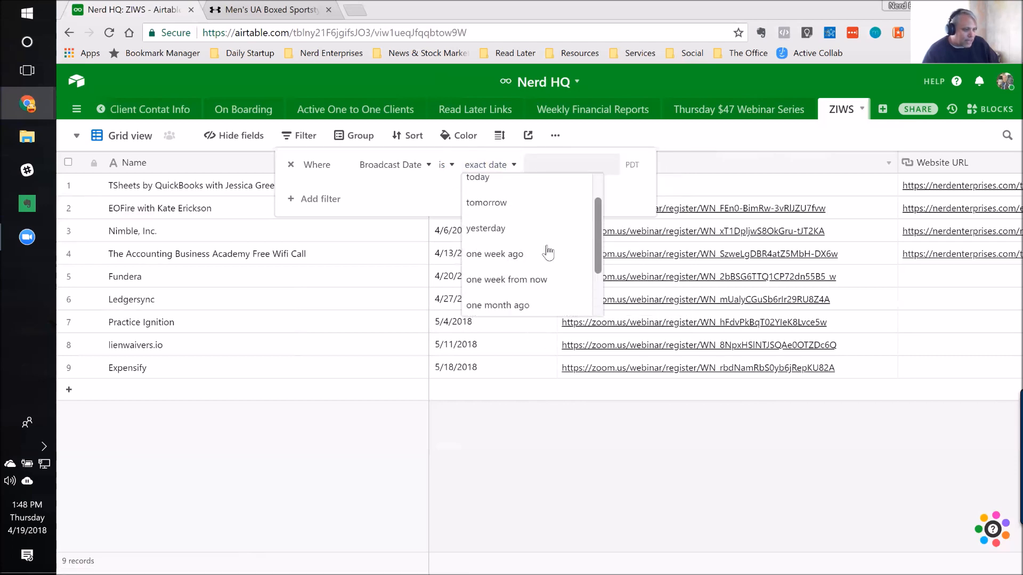
scroll(524, 214, "down", 4)
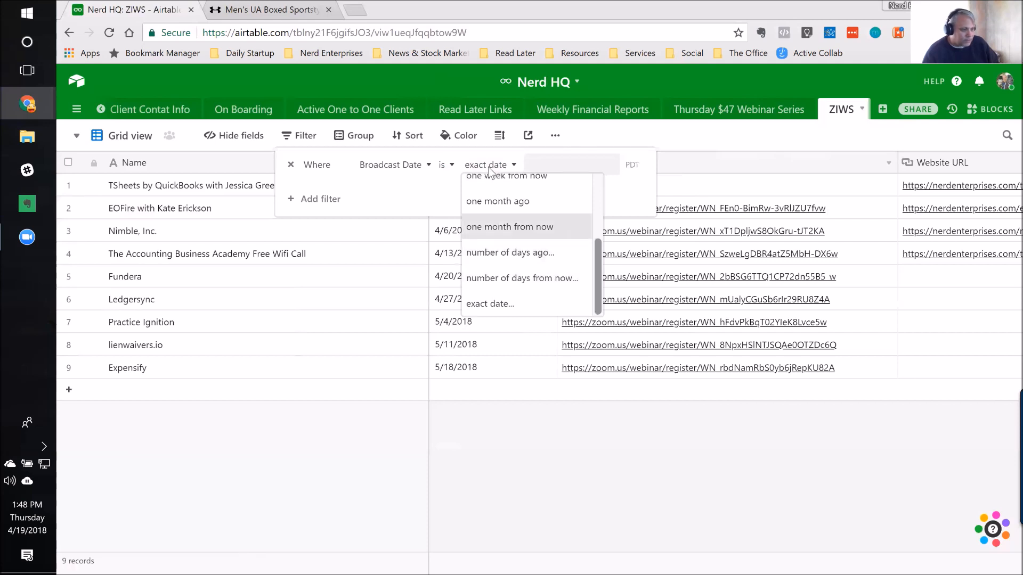
Step: Set the ZIWS grid view's filter to show records whose Broadcast Date is after today
left_click(445, 167)
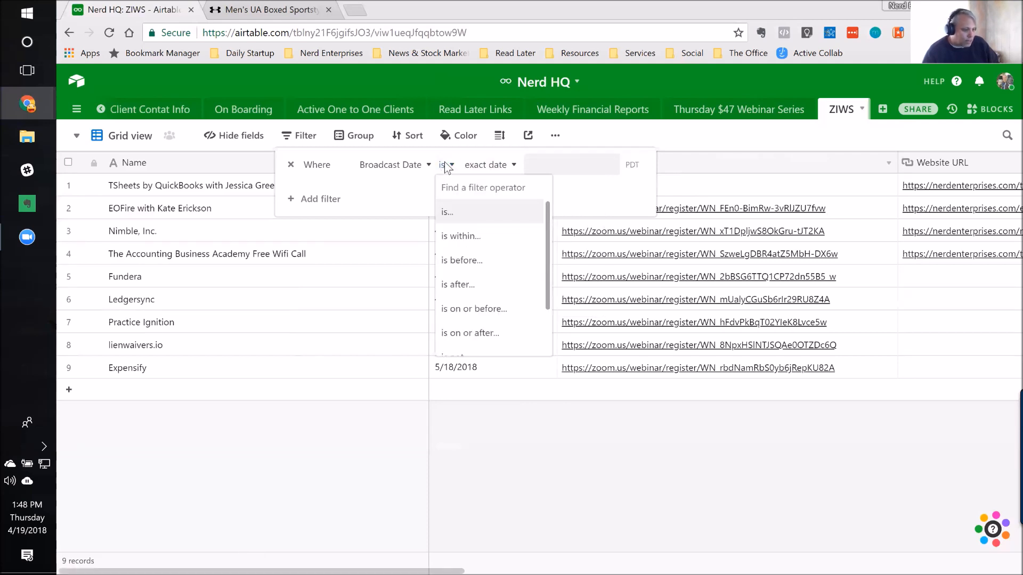
scroll(482, 270, "down", 2)
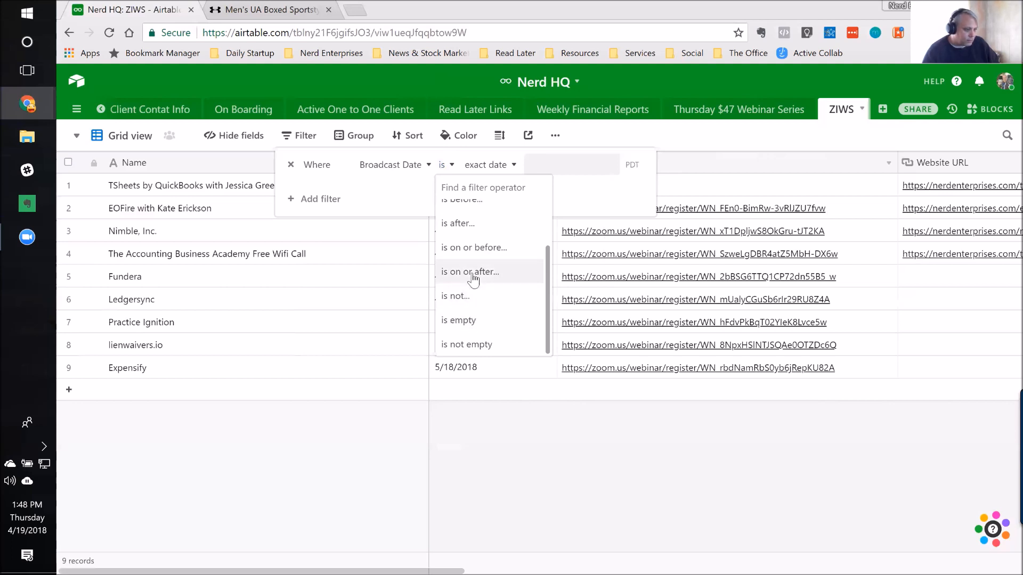
left_click(455, 224)
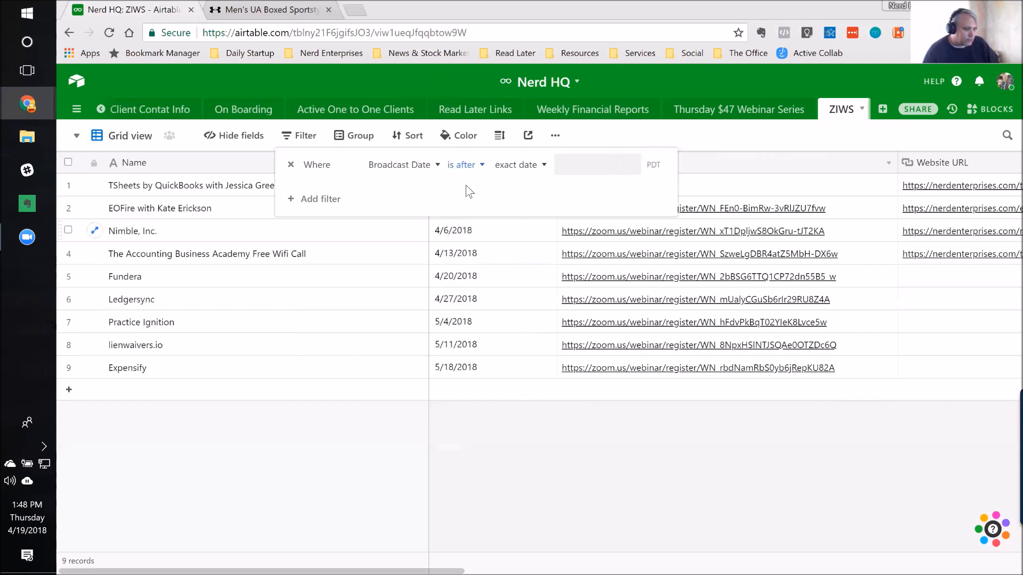
left_click(536, 166)
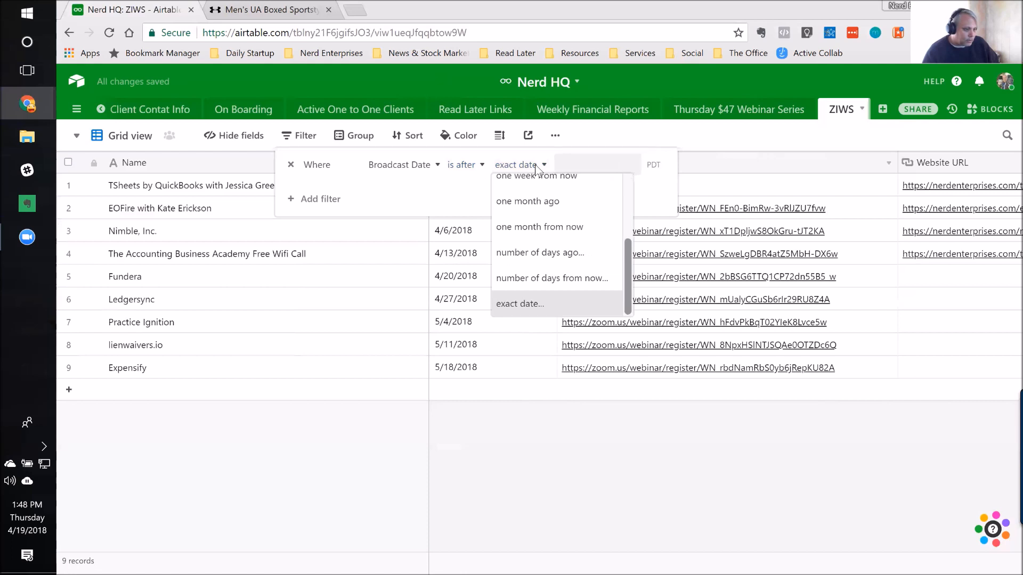
scroll(562, 240, "up", 2)
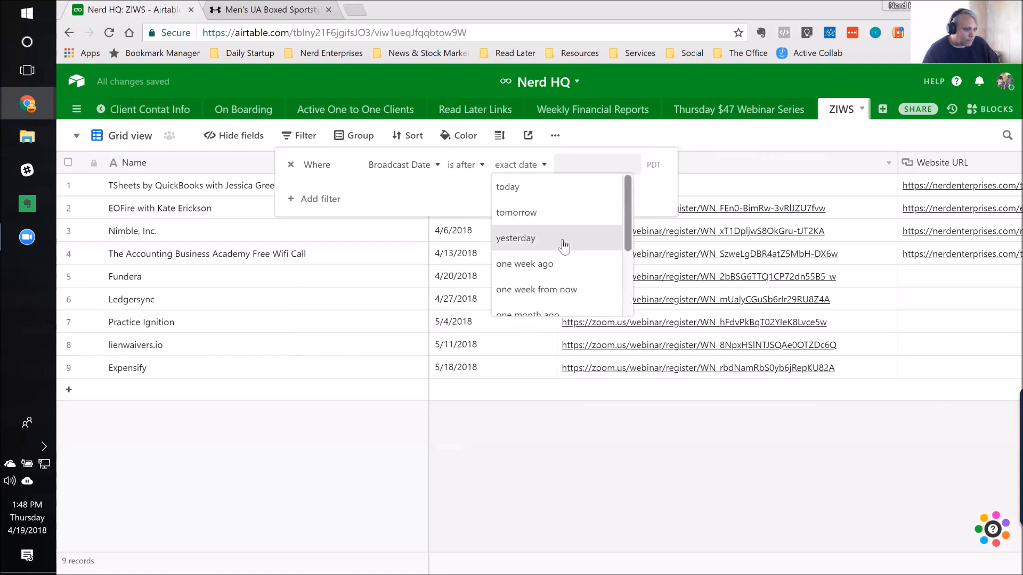
left_click(516, 188)
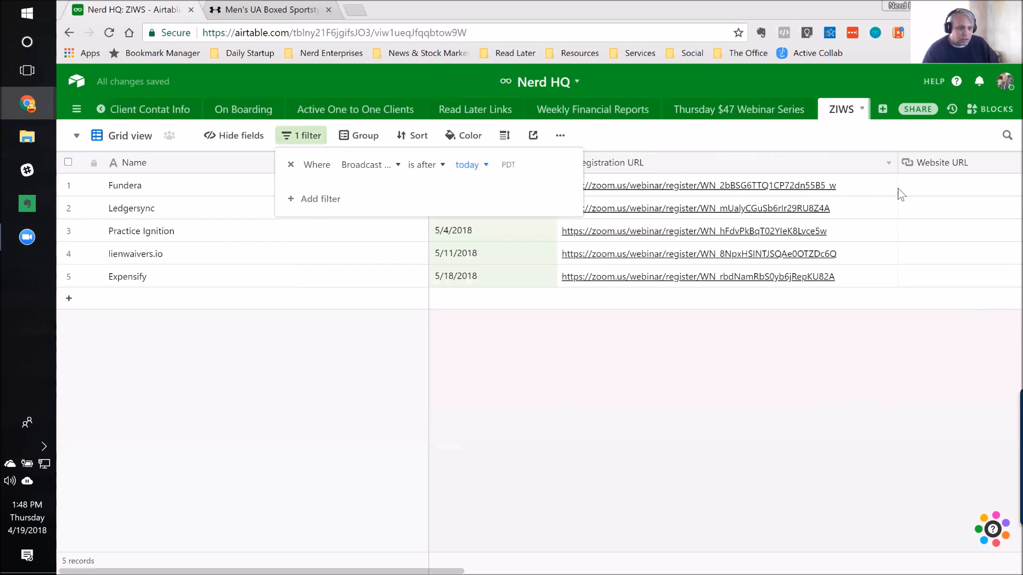
left_click(962, 189)
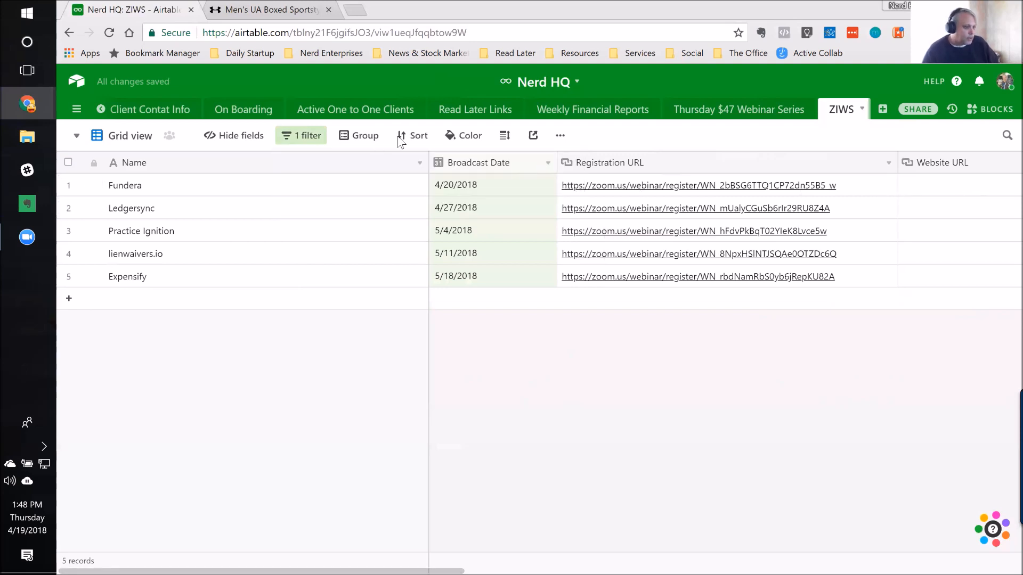
Step: Remove the Broadcast Date sort from the ZIWS grid view's sort settings
left_click(414, 137)
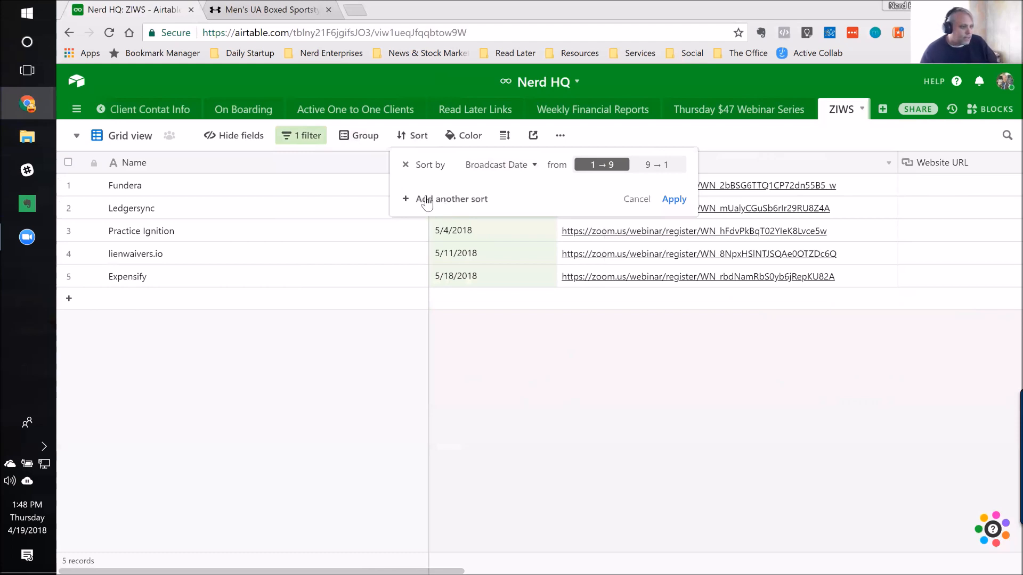
left_click(407, 167)
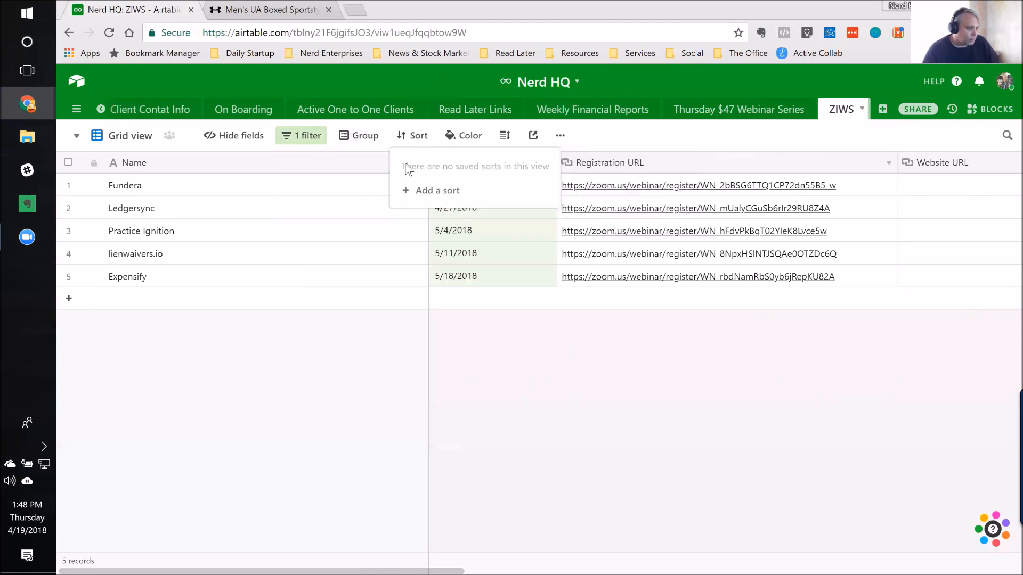
left_click(257, 214)
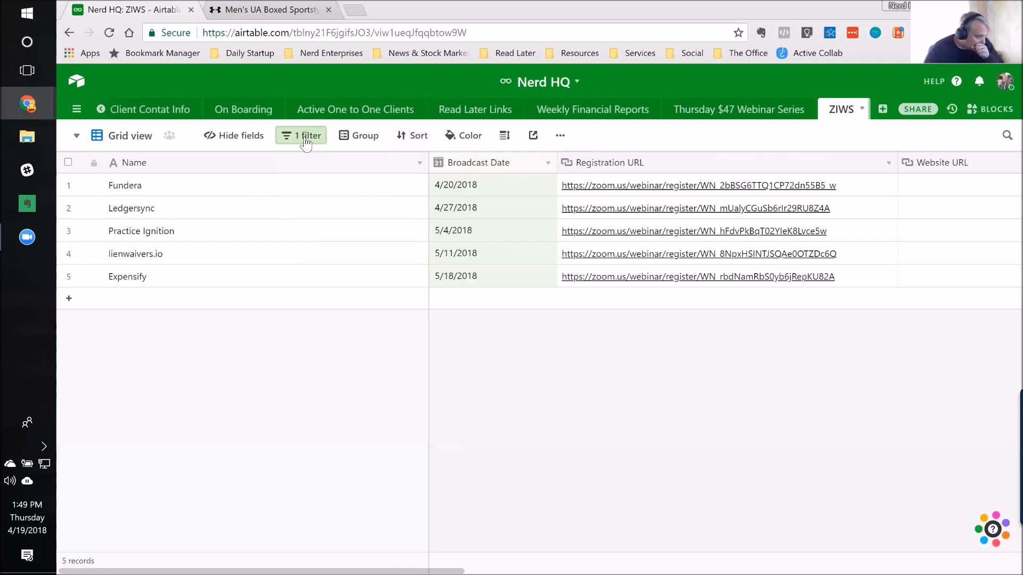
Step: Open the Design Notes table in the E-commerce - Master Sku List base
left_click(77, 88)
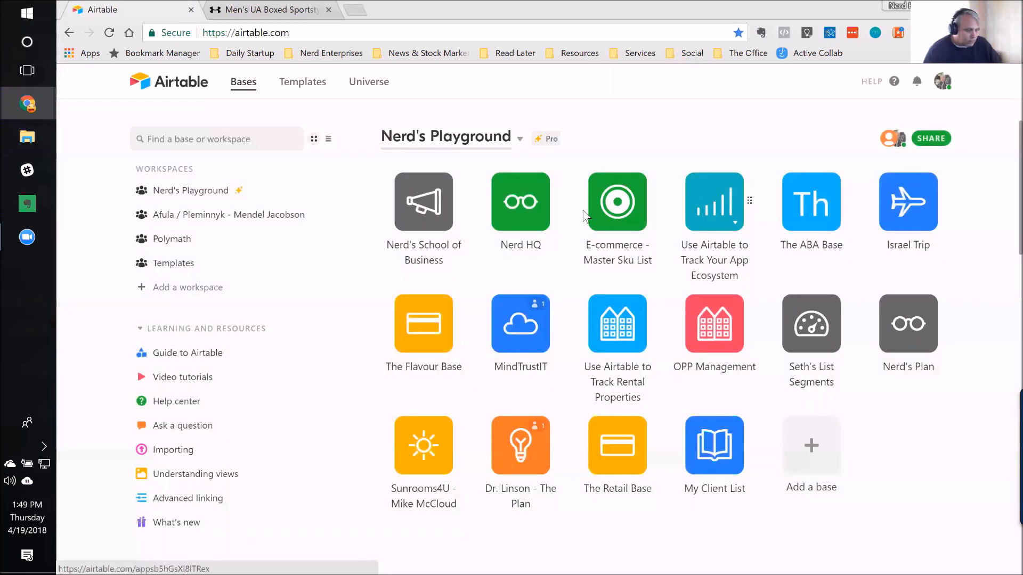
left_click(616, 214)
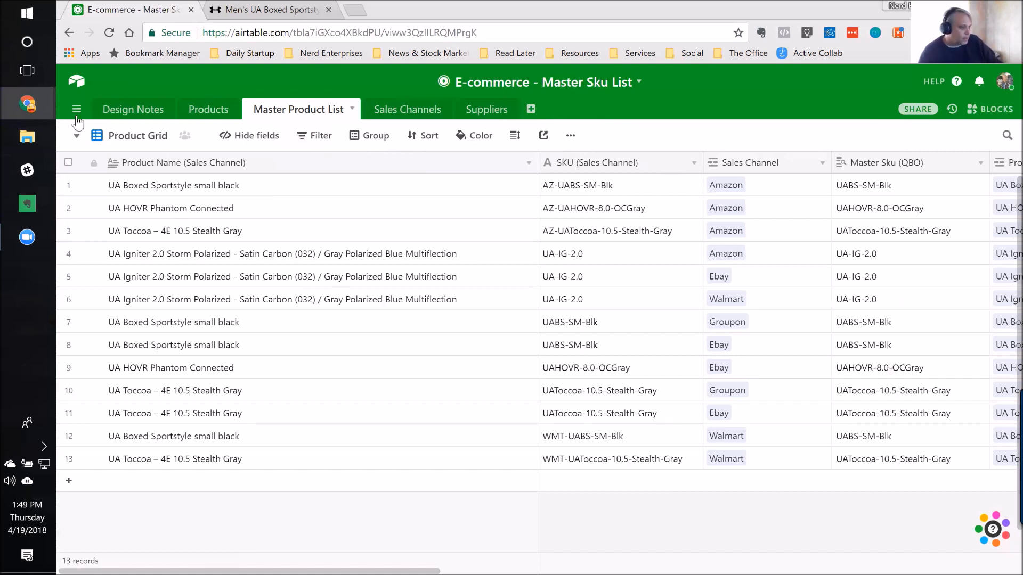
left_click(140, 112)
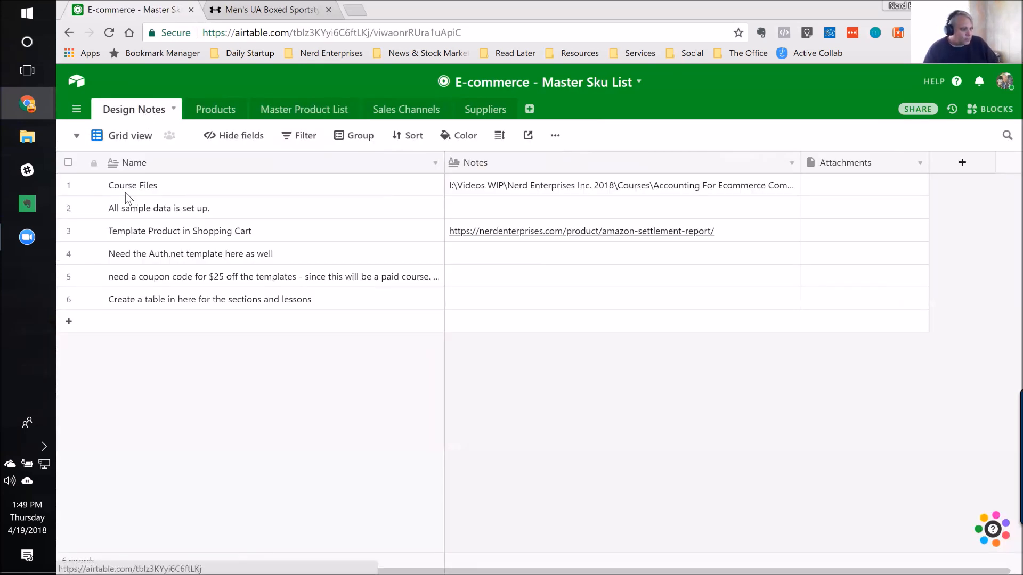
Step: Go through the Design Notes records on course files, sample data and the shopping cart template product
left_click(260, 193)
left_click(257, 212)
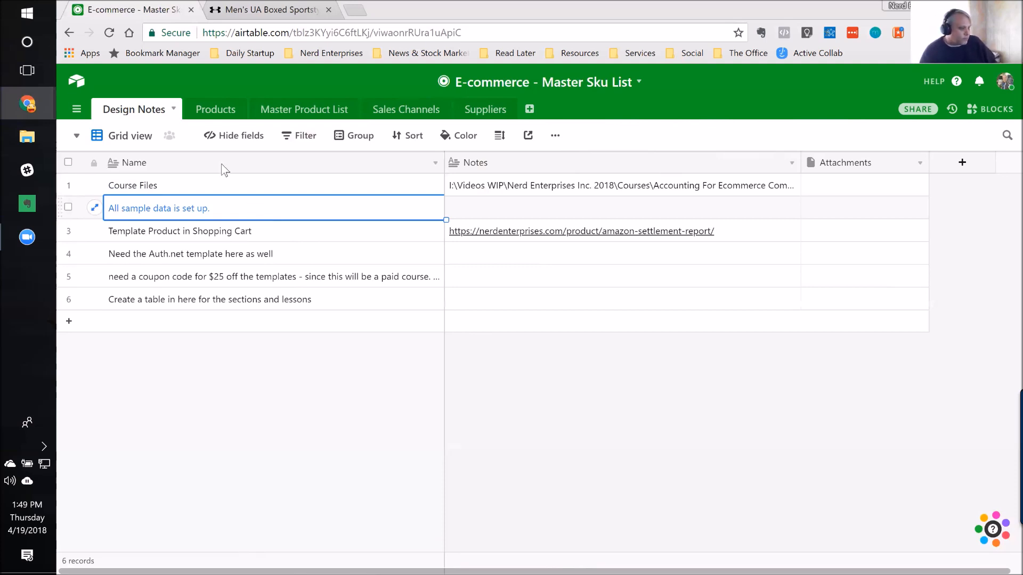
left_click(230, 192)
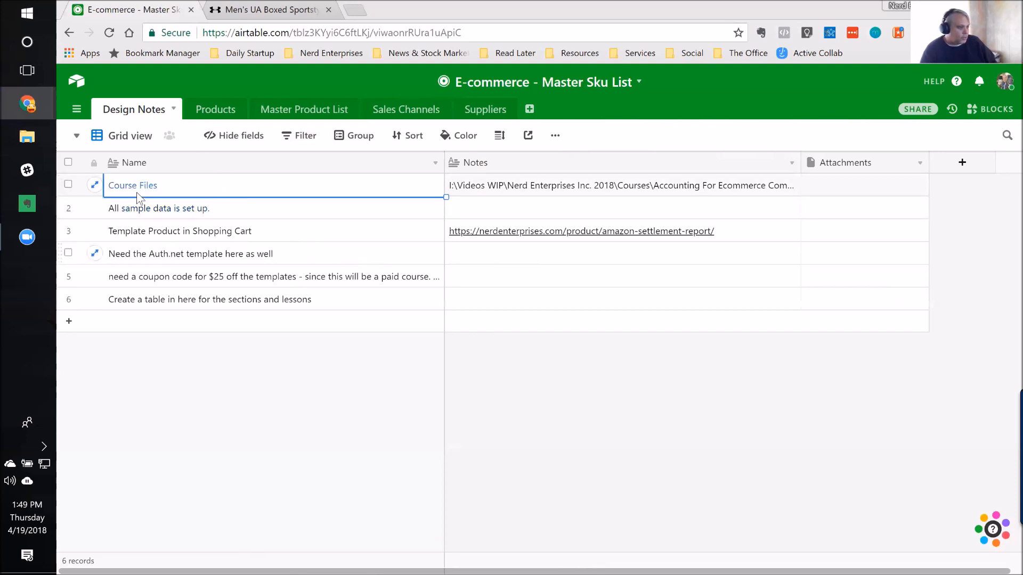
left_click(268, 213)
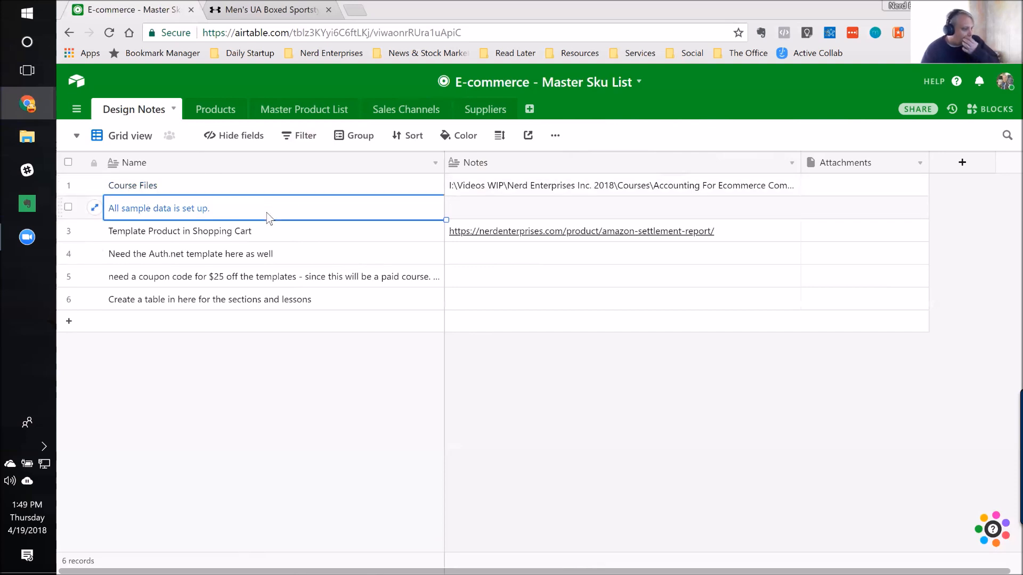
left_click(265, 231)
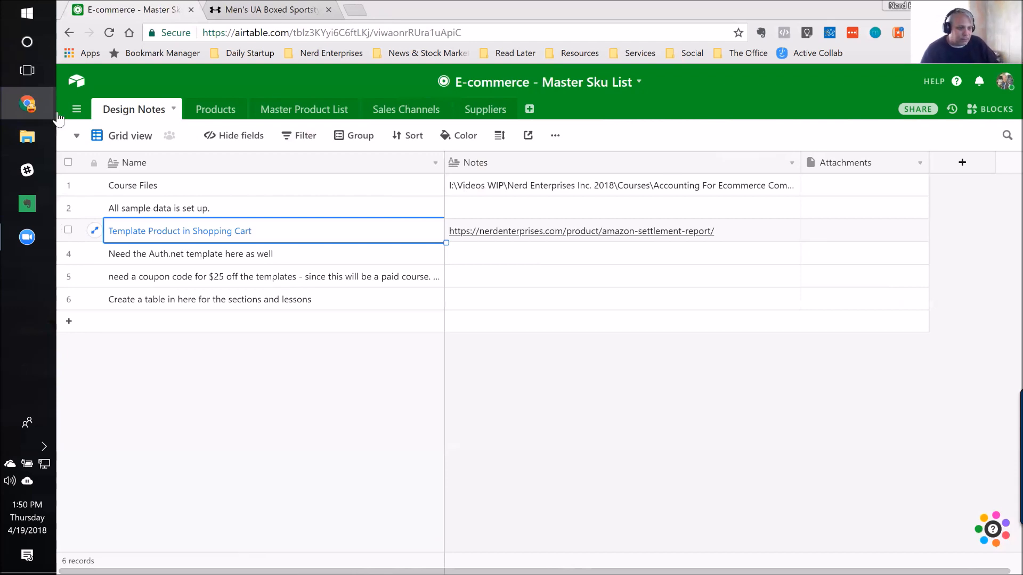
Step: Browse the catalogue of blocks available for the E-commerce base and close it without adding one
left_click(985, 112)
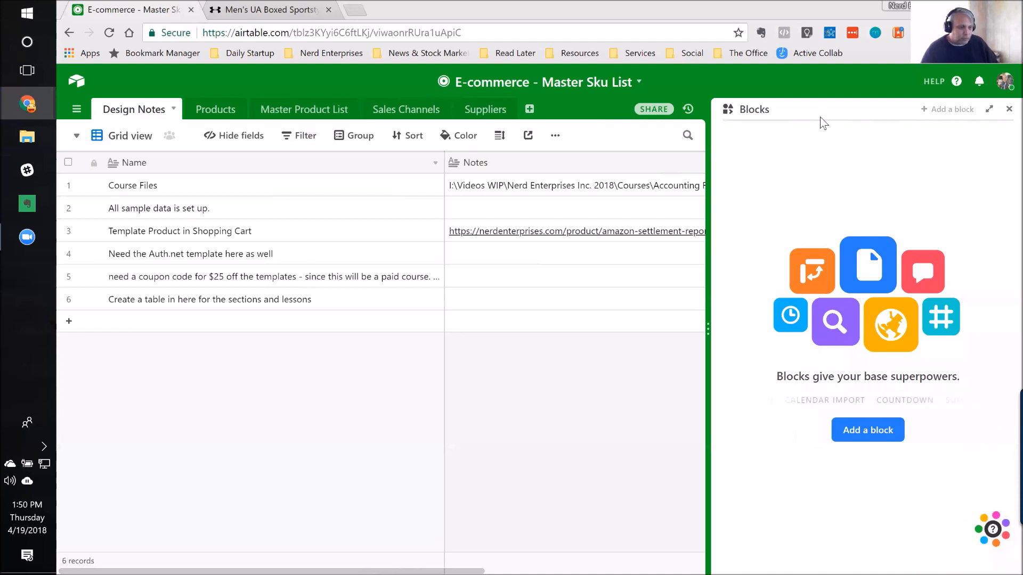
left_click(860, 431)
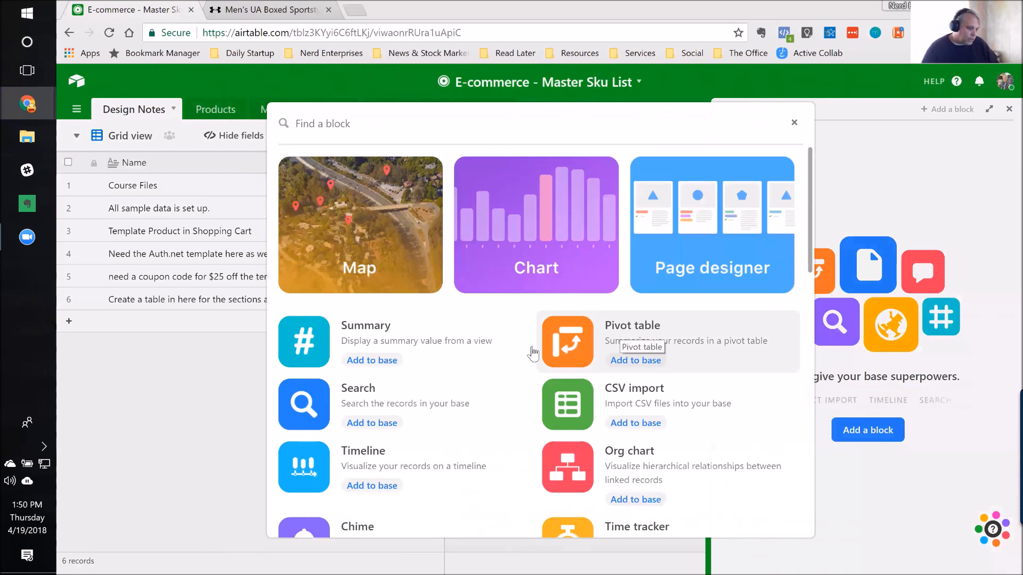
scroll(513, 374, "down", 2)
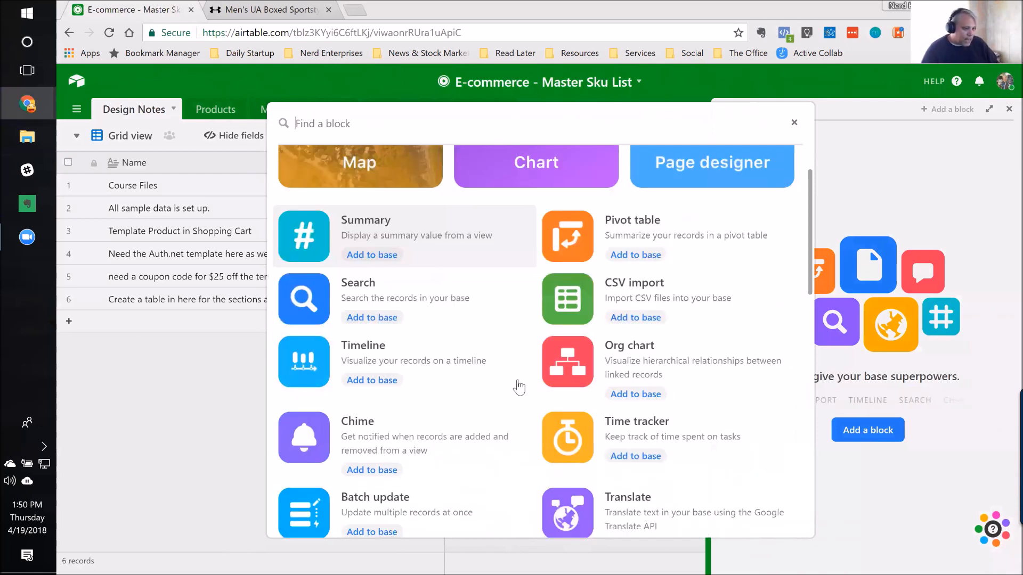
scroll(517, 395, "down", 4)
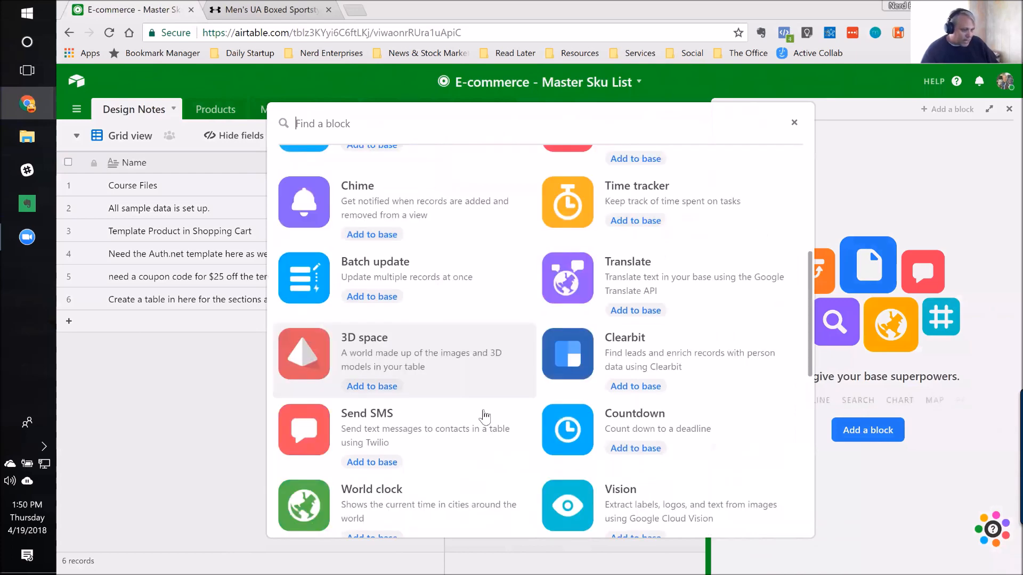
scroll(472, 417, "down", 6)
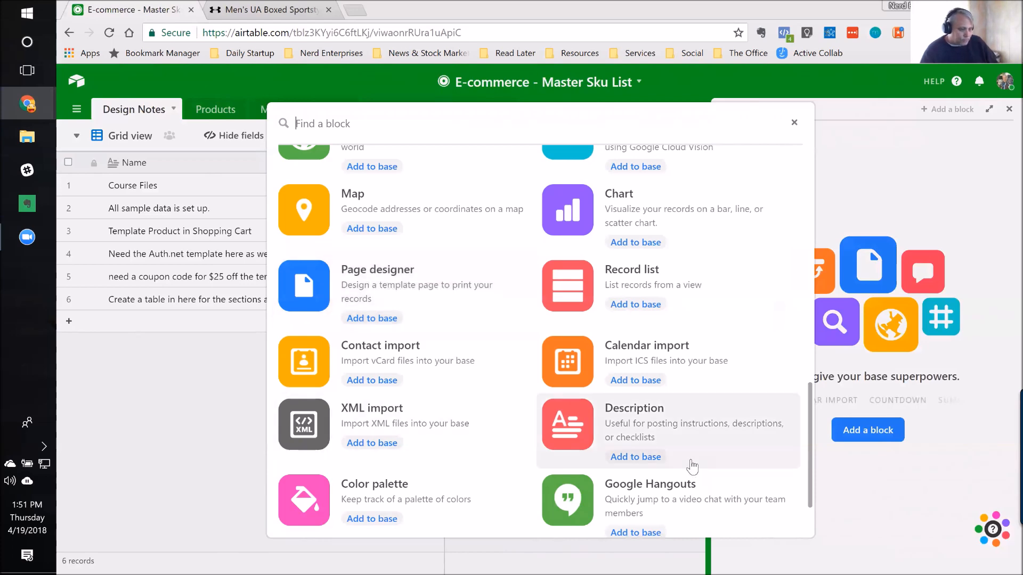
scroll(670, 325, "down", 1)
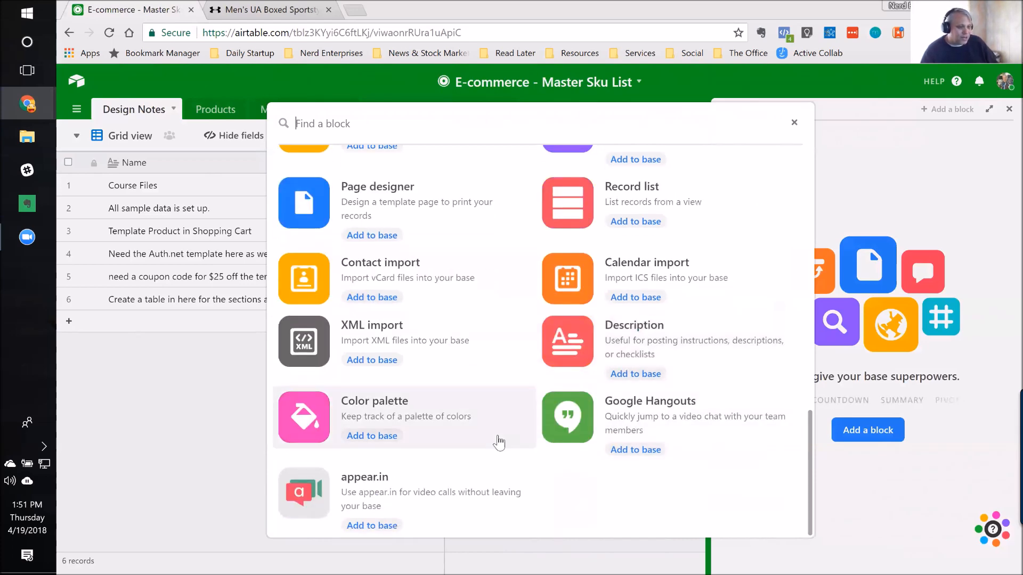
scroll(497, 441, "up", 5)
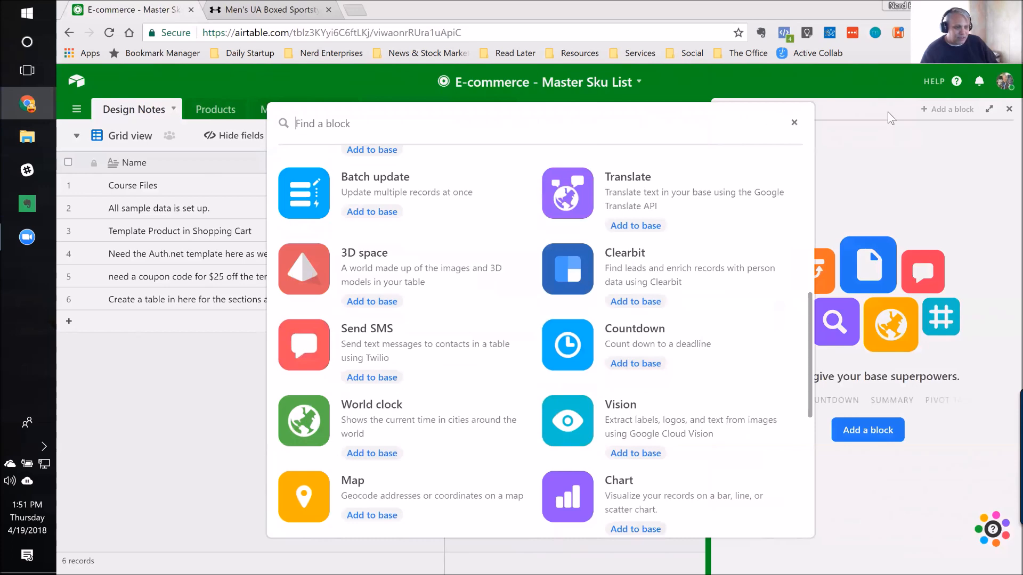
scroll(888, 111, "up", 8)
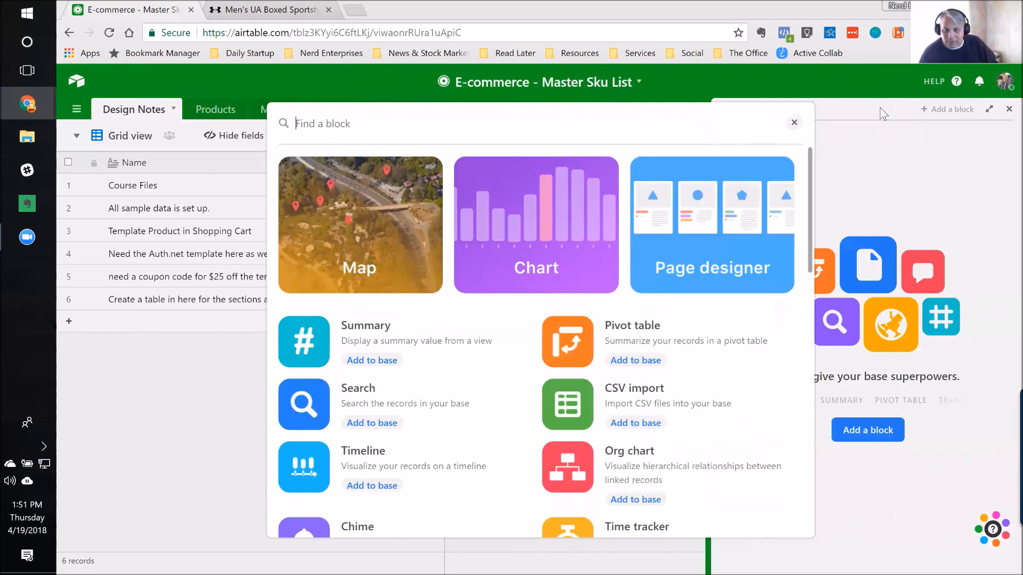
left_click(880, 108)
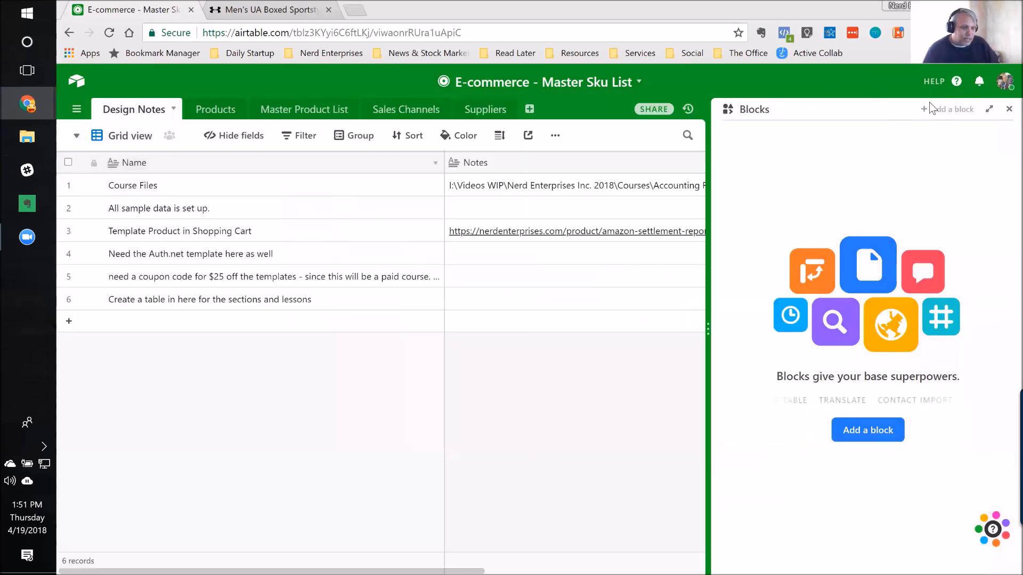
left_click(1008, 110)
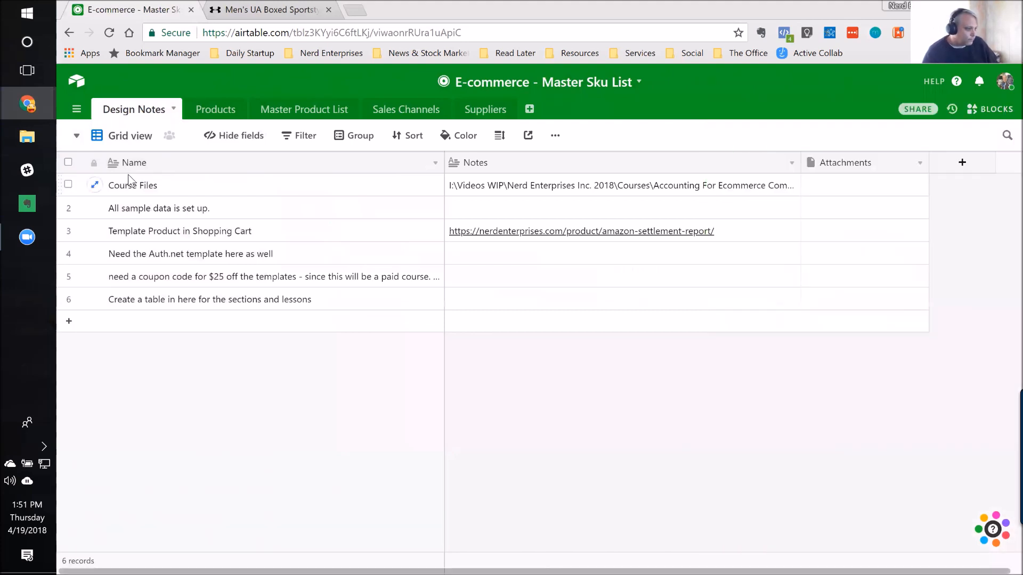
Step: Open the OPP Management base and show its Design & Integration Notes table
left_click(77, 84)
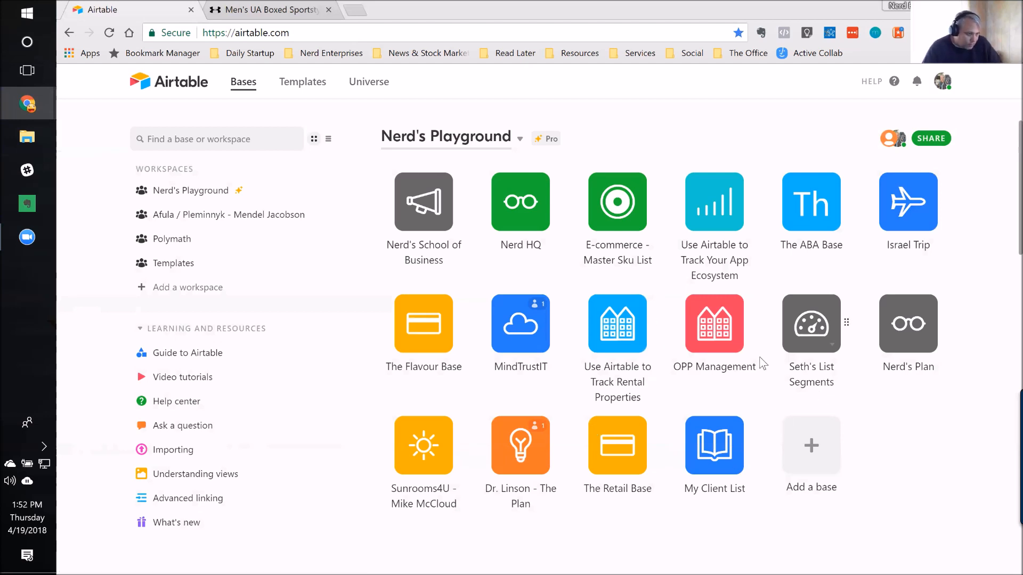
left_click(715, 333)
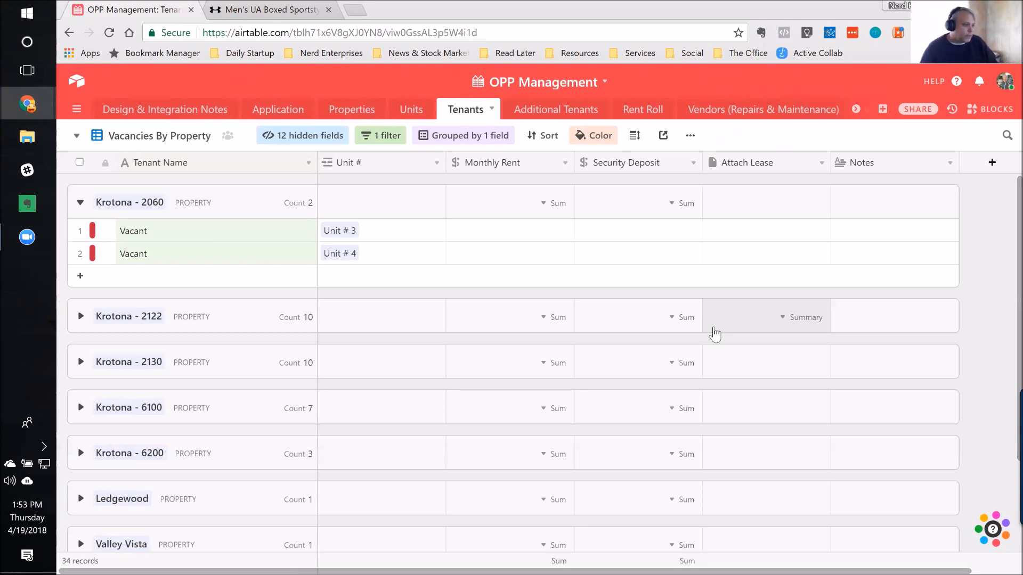
left_click(146, 110)
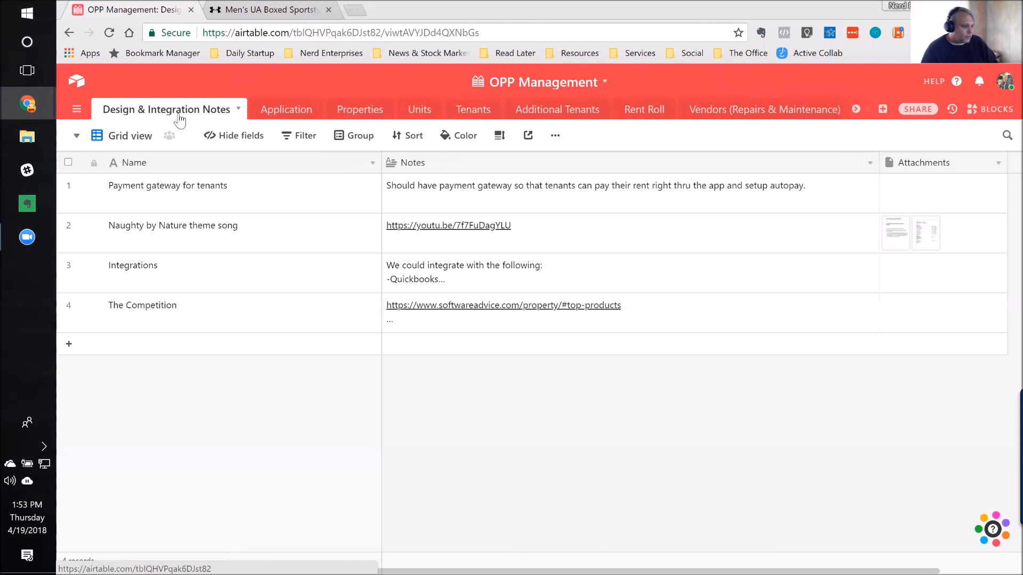
Step: Review the Tenant Application form's questions in the Application table and switch the table to its Grid view
left_click(283, 112)
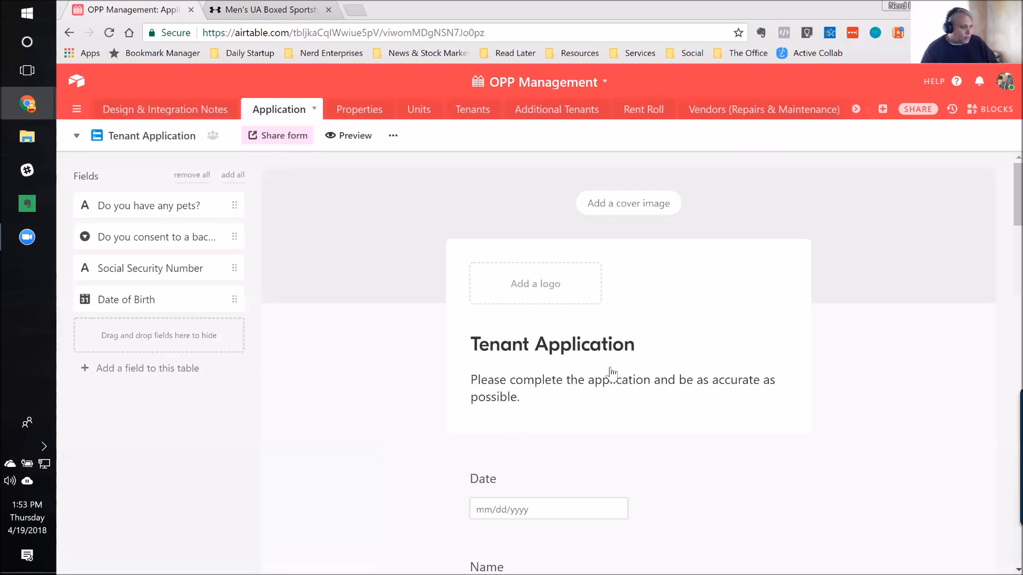
scroll(551, 367, "down", 3)
scroll(554, 376, "down", 9)
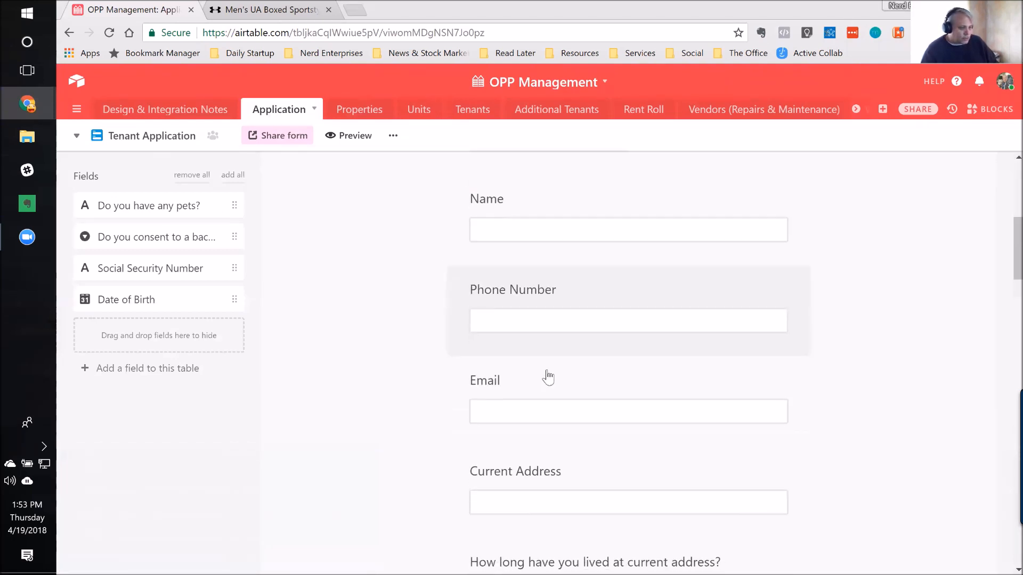
scroll(548, 379, "down", 7)
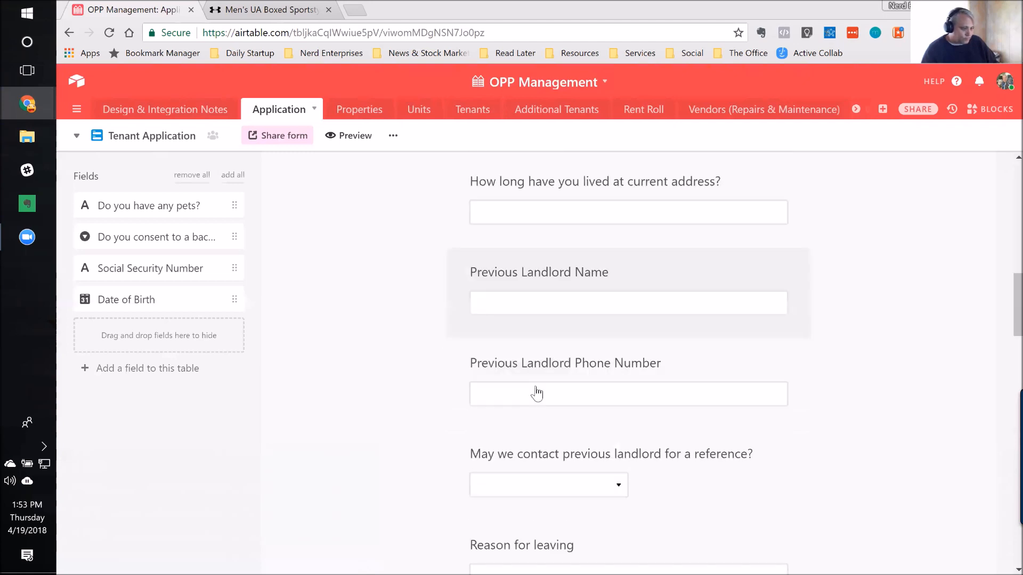
scroll(572, 383, "up", 7)
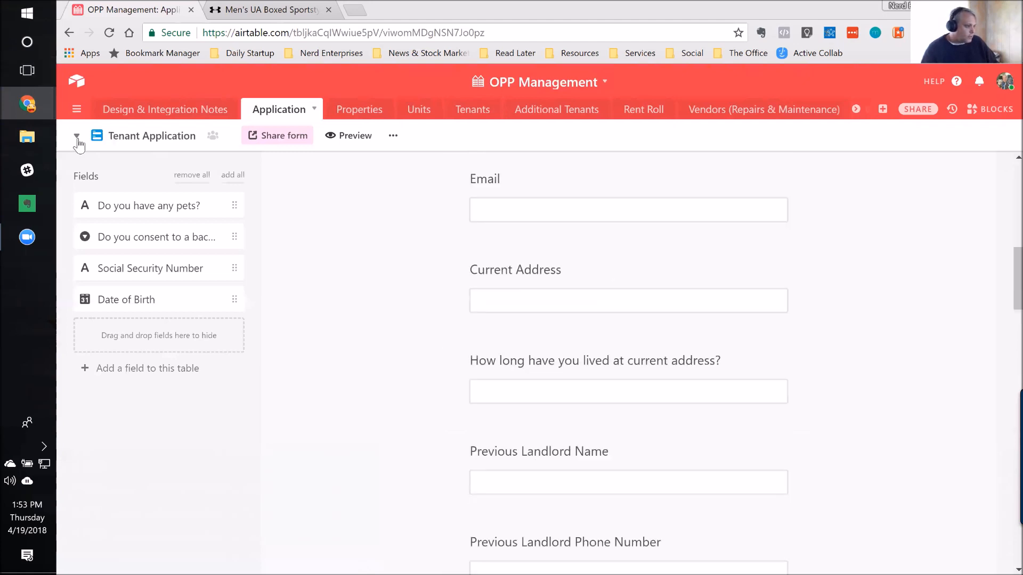
left_click(76, 136)
left_click(153, 193)
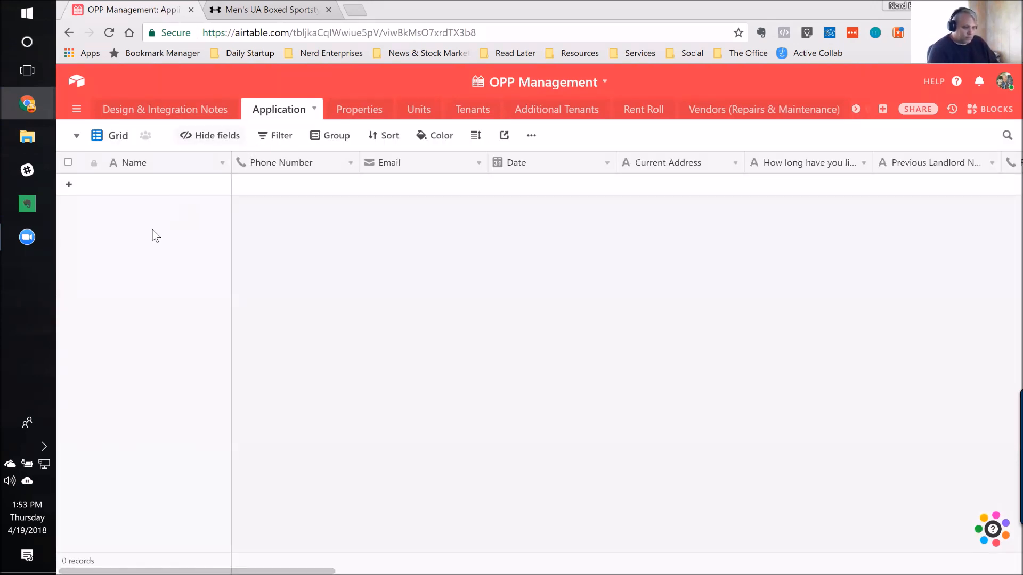
Step: Add a blank record to the Application table and step through its fields as far as Current Employer, then return to Name
key("shift+Return")
key("Tab")
key("Tab")
key("Tab")
key("Tab")
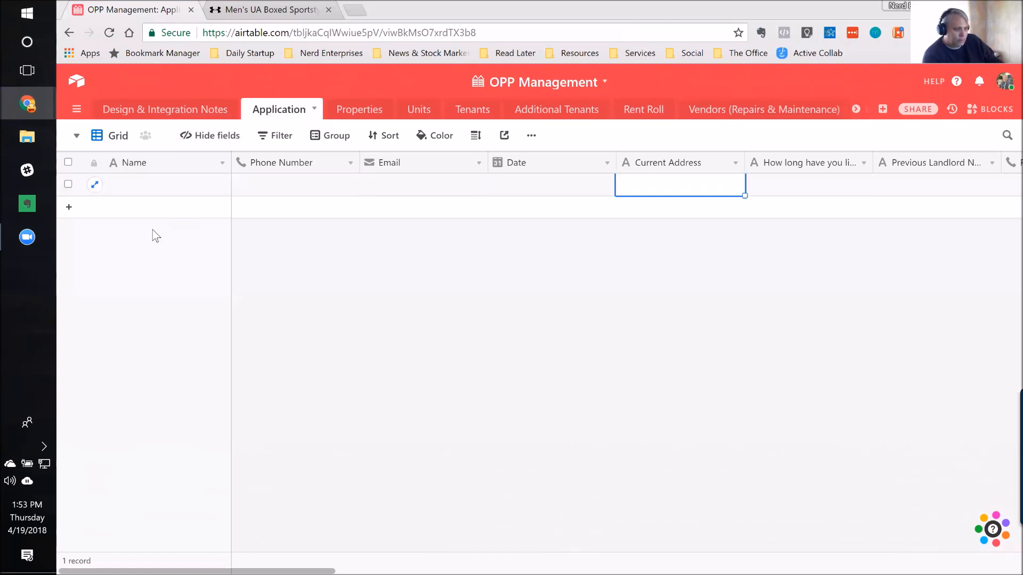
key("Tab")
key("Tab")
key("Tab")
key("Tab")
key("Tab")
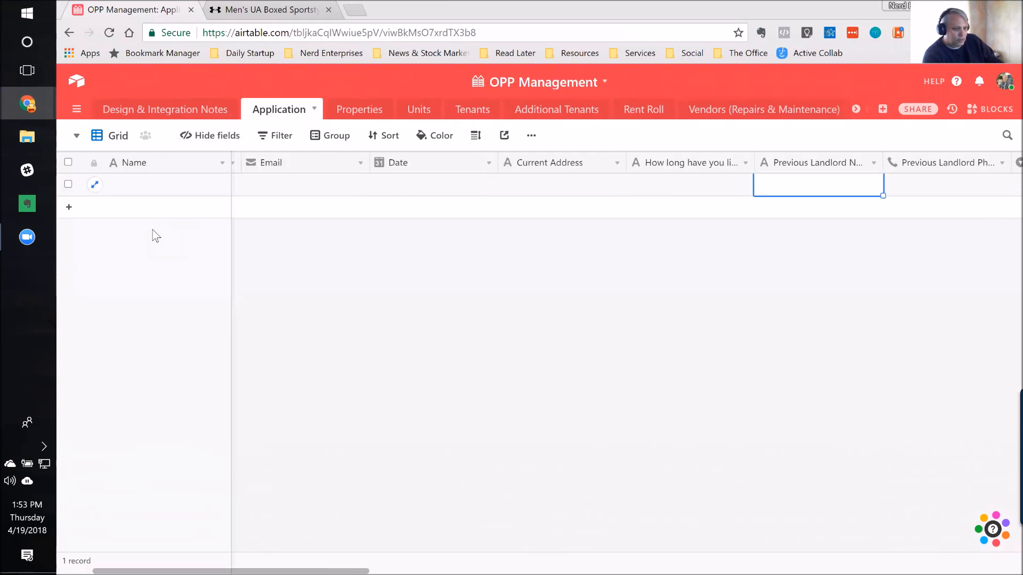
key("Tab")
key("Tab")
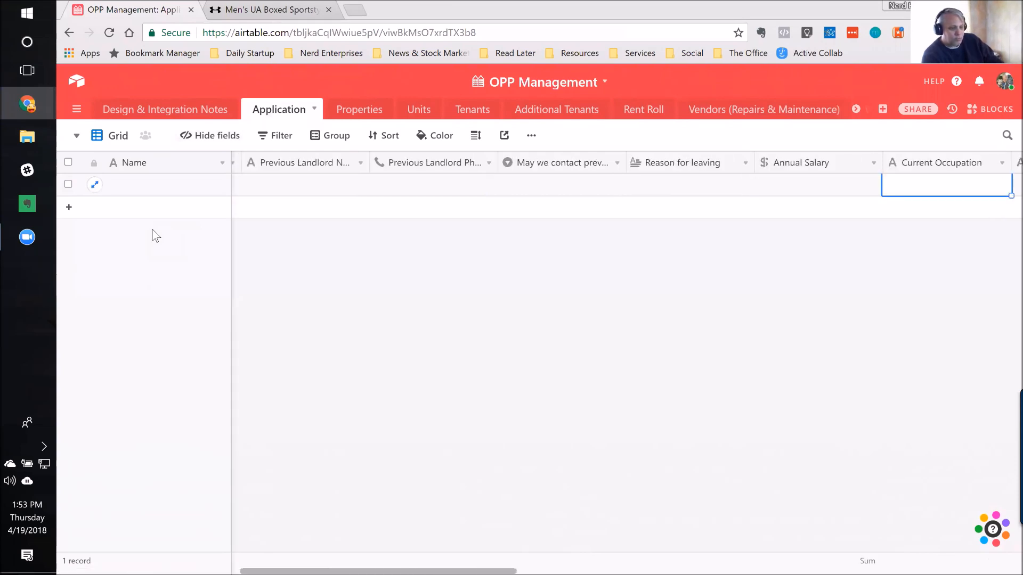
key("shift+Tab")
key("shift+Tab")
key("shift+Tab")
key("Tab")
key("Tab")
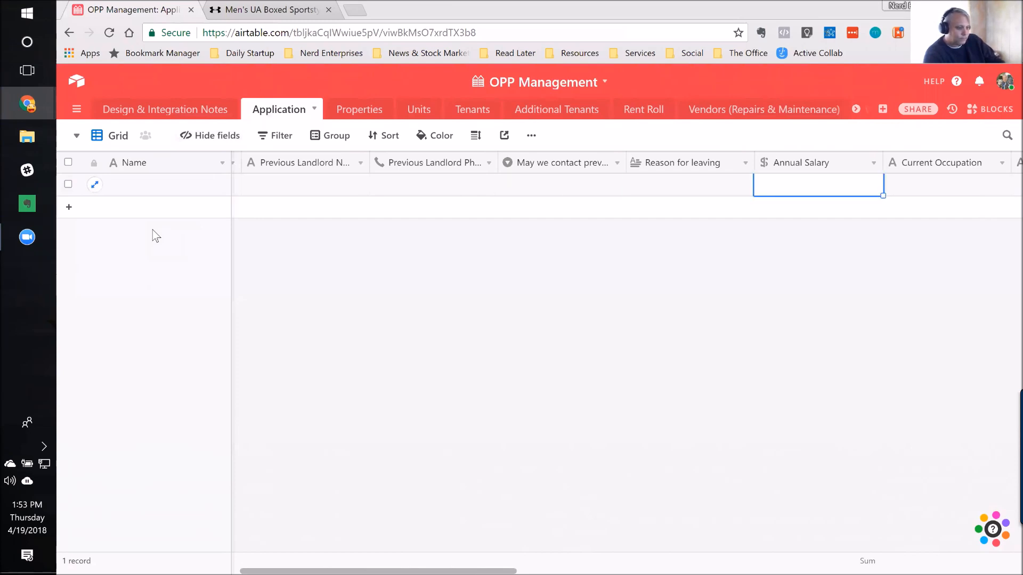
key("Tab")
key("Tab")
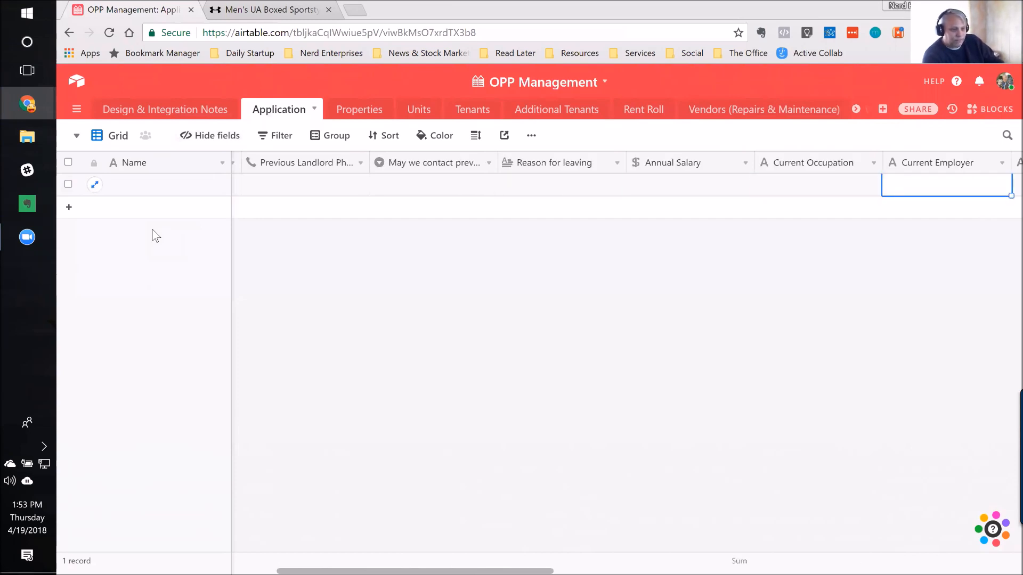
key("Home")
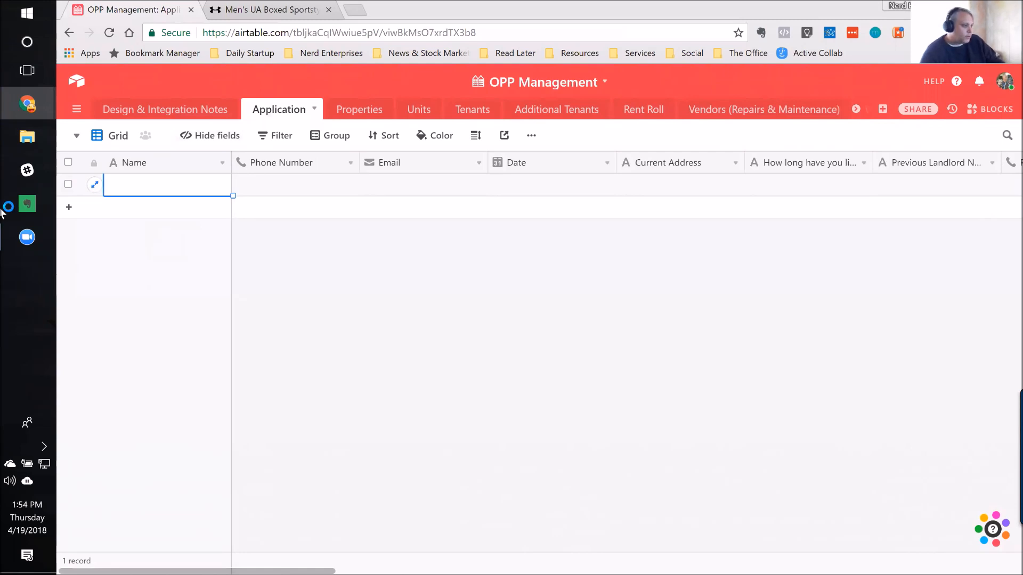
Step: Create a new form view for the Application table and look through its questions down to the employment section
left_click(77, 137)
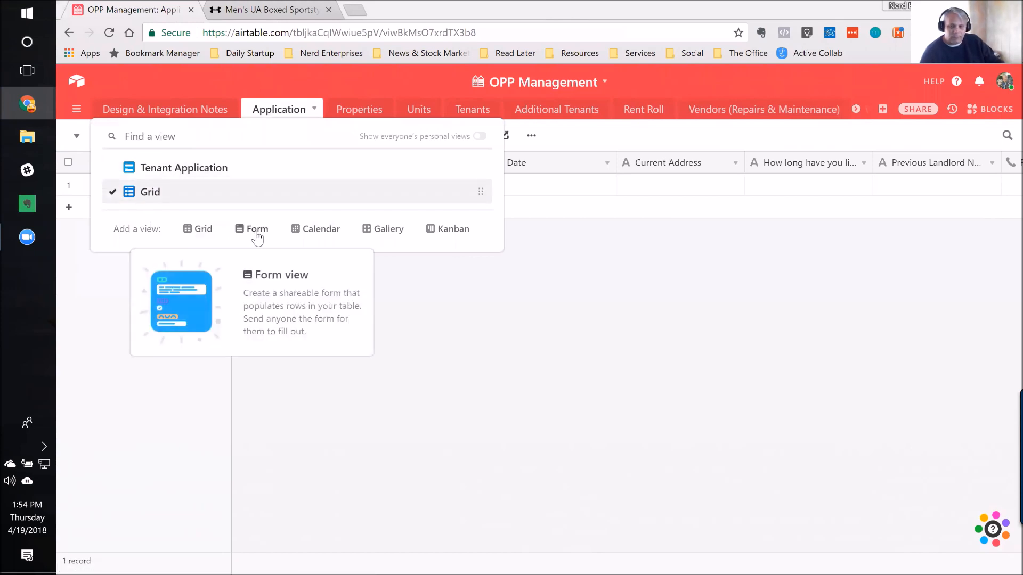
left_click(257, 231)
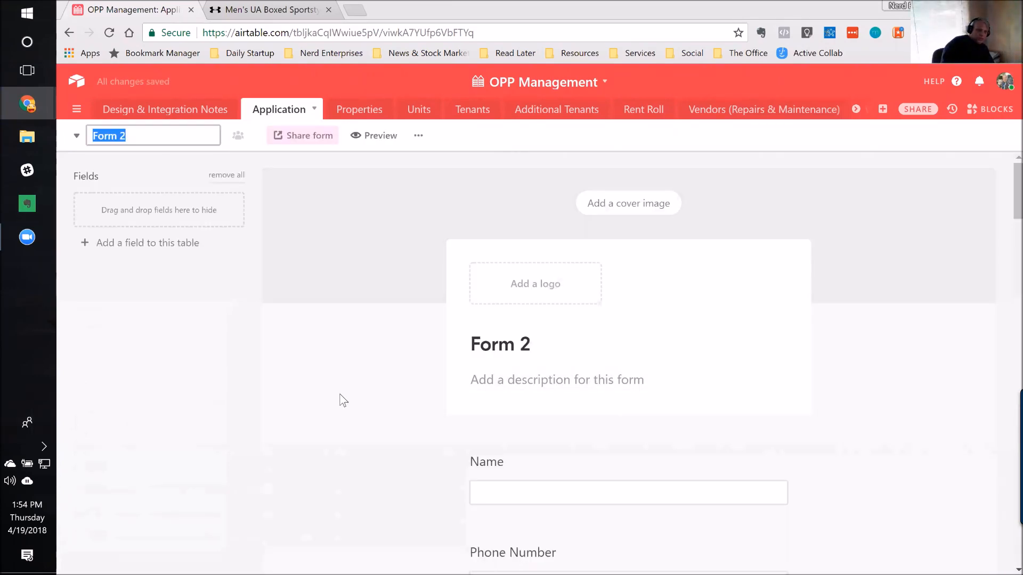
scroll(344, 401, "down", 8)
scroll(343, 400, "down", 4)
scroll(340, 400, "down", 7)
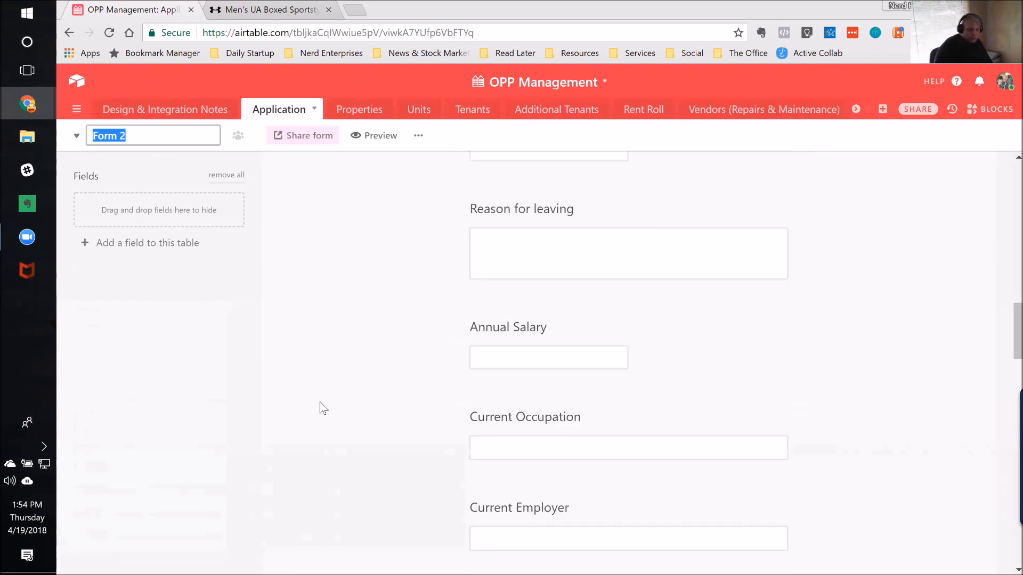
scroll(323, 409, "down", 1)
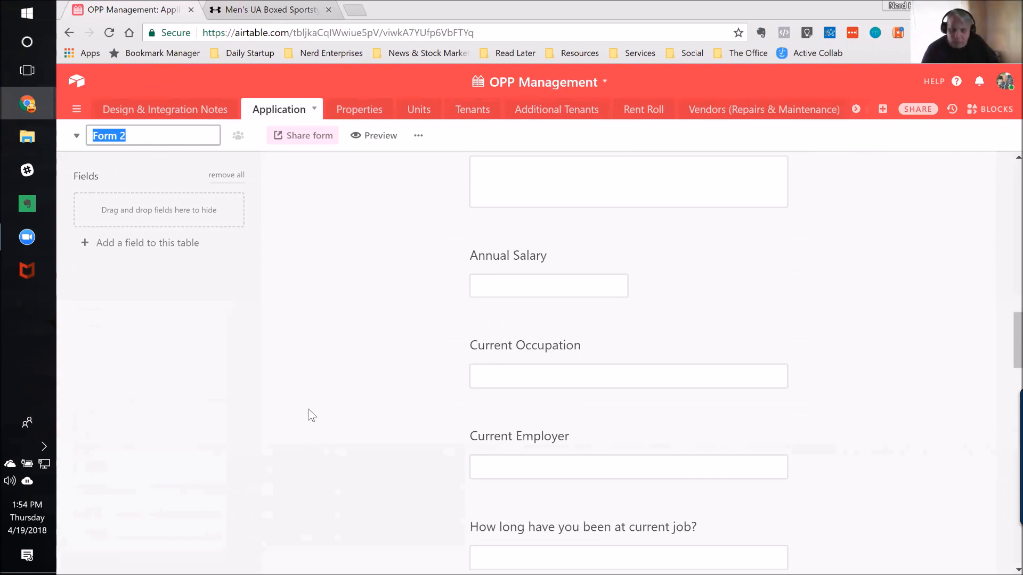
scroll(352, 408, "down", 1)
scroll(362, 400, "down", 4)
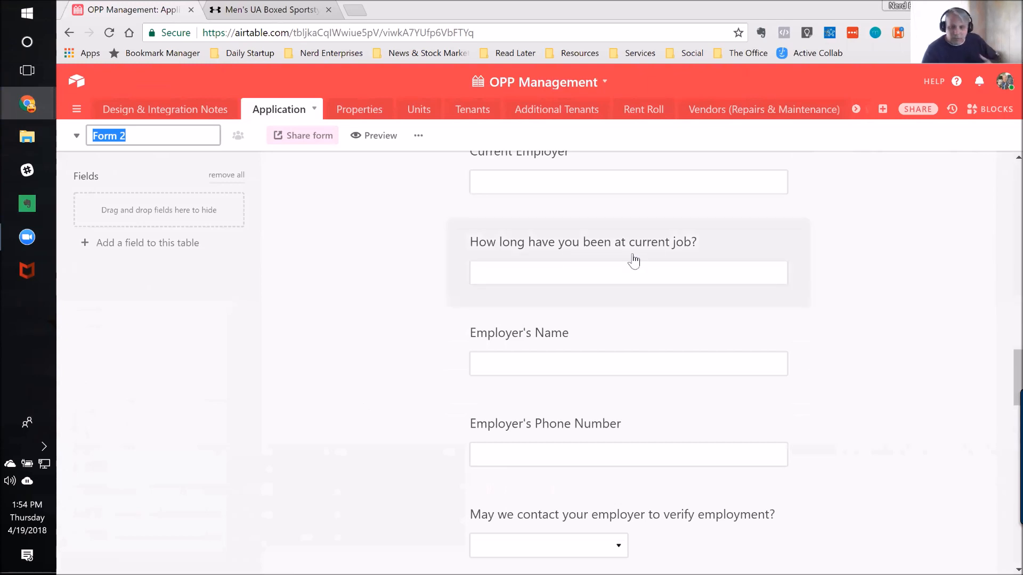
Step: Try the Required setting on the form question "How long have you been at current job?" and check its field options
left_click(671, 243)
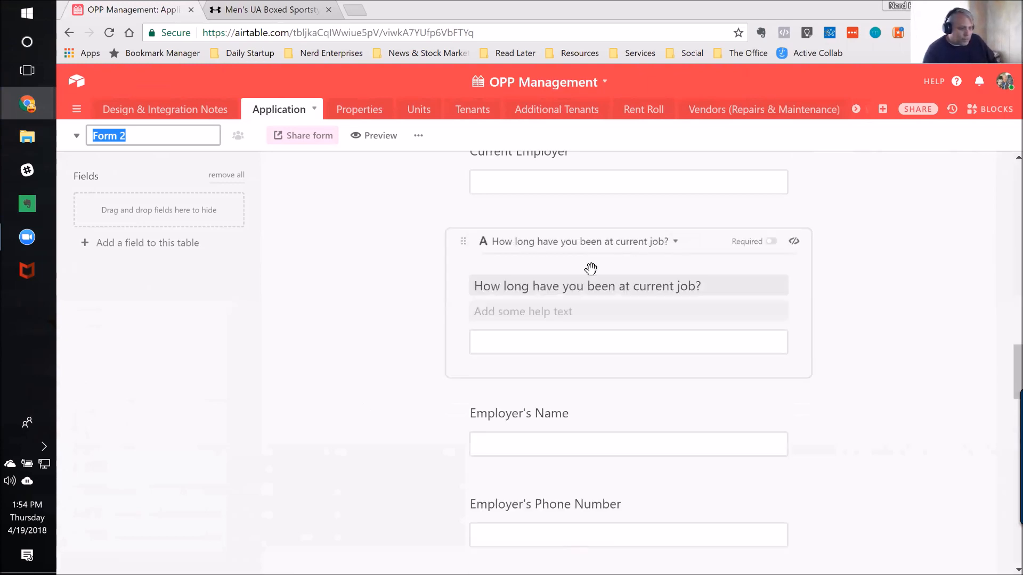
left_click(771, 244)
left_click(771, 244)
left_click(772, 243)
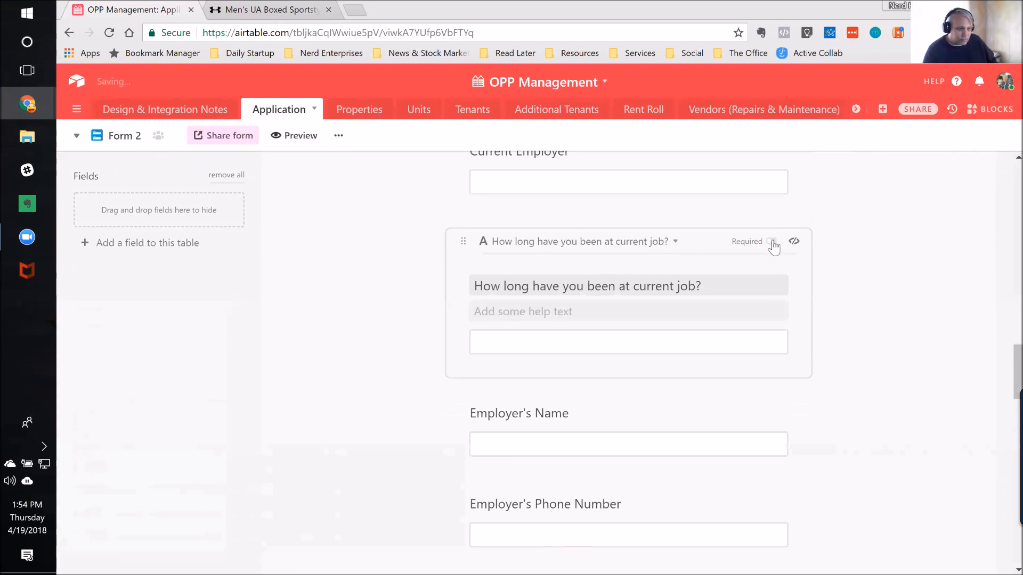
left_click(676, 242)
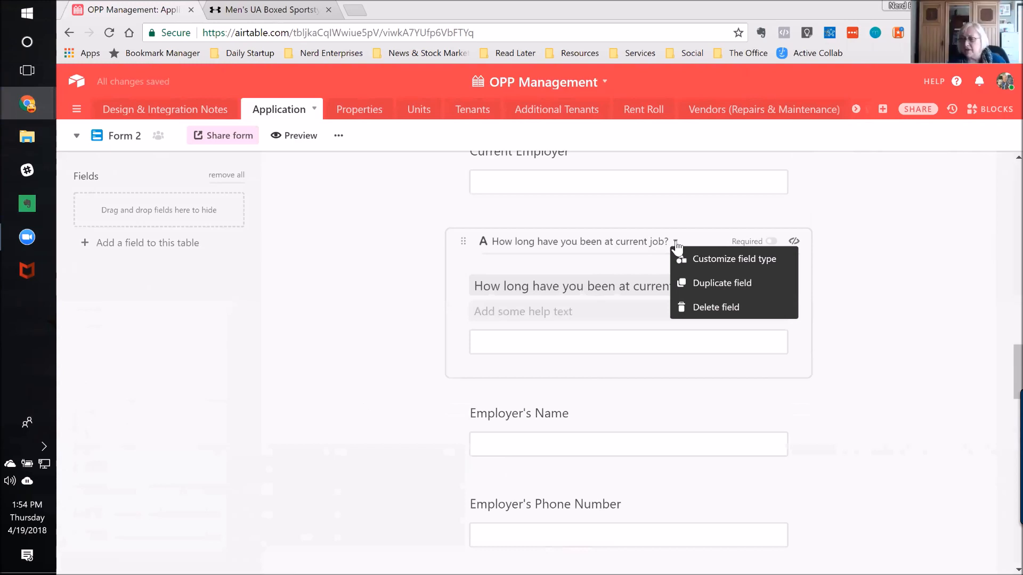
left_click(913, 227)
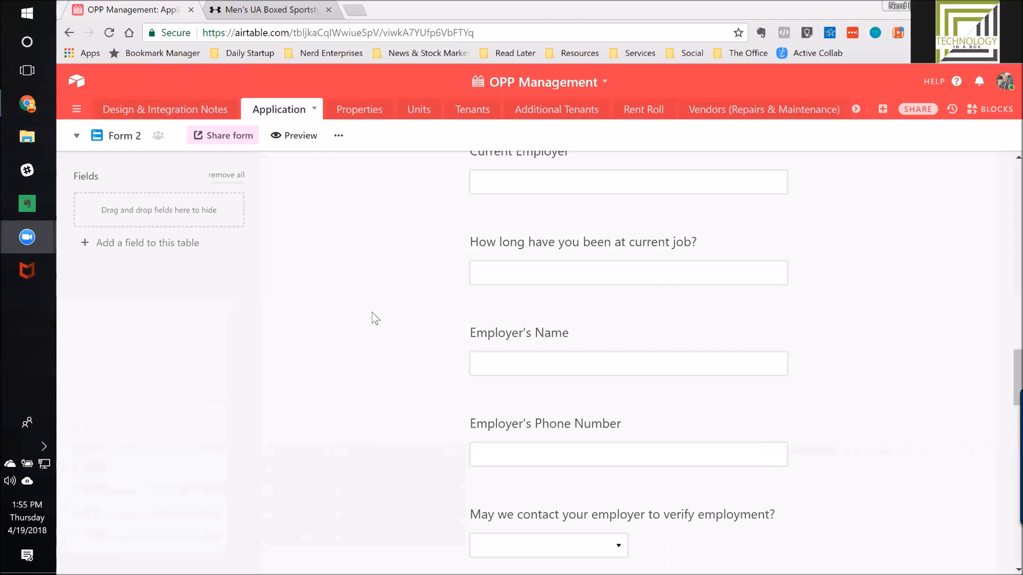
Step: Share Form 2 via a private link and select its complete iframe embed code
scroll(371, 312, "up", 10)
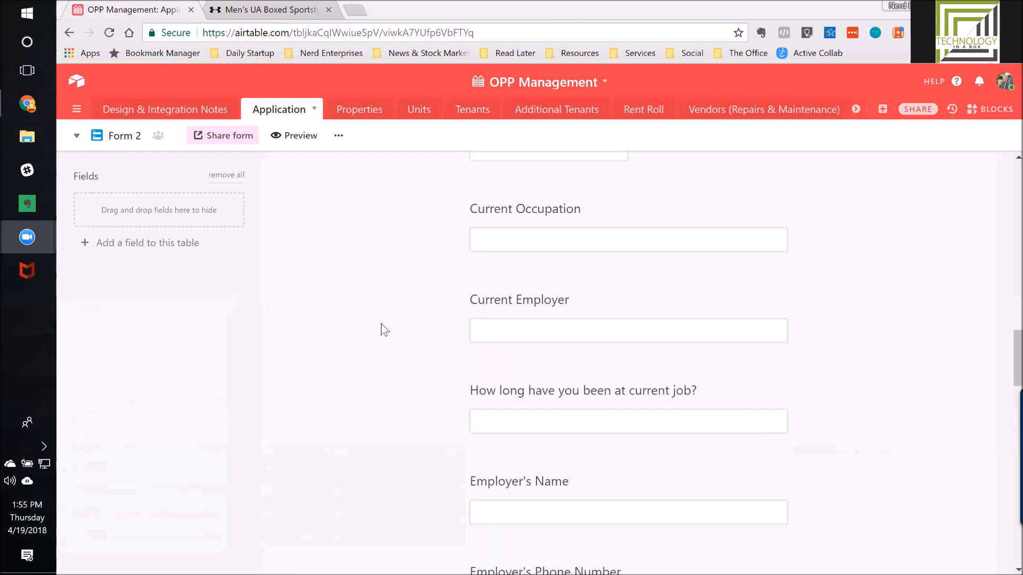
scroll(388, 330, "up", 10)
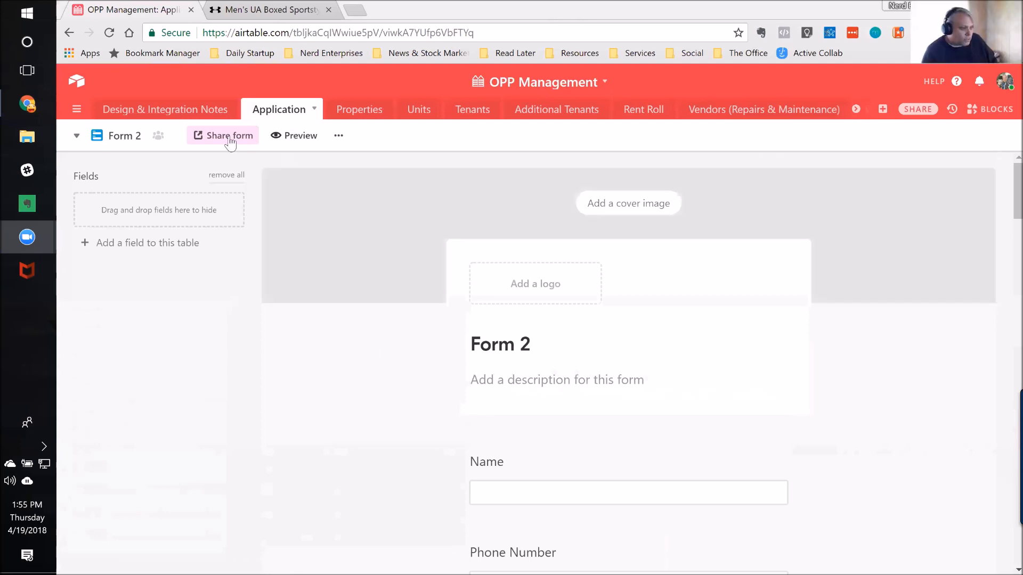
left_click(226, 141)
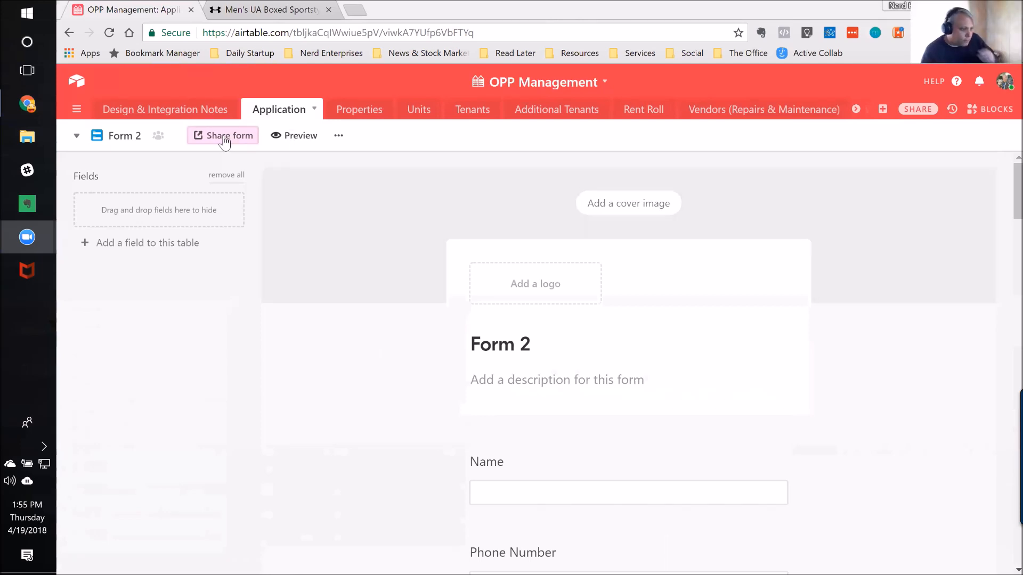
left_click(225, 141)
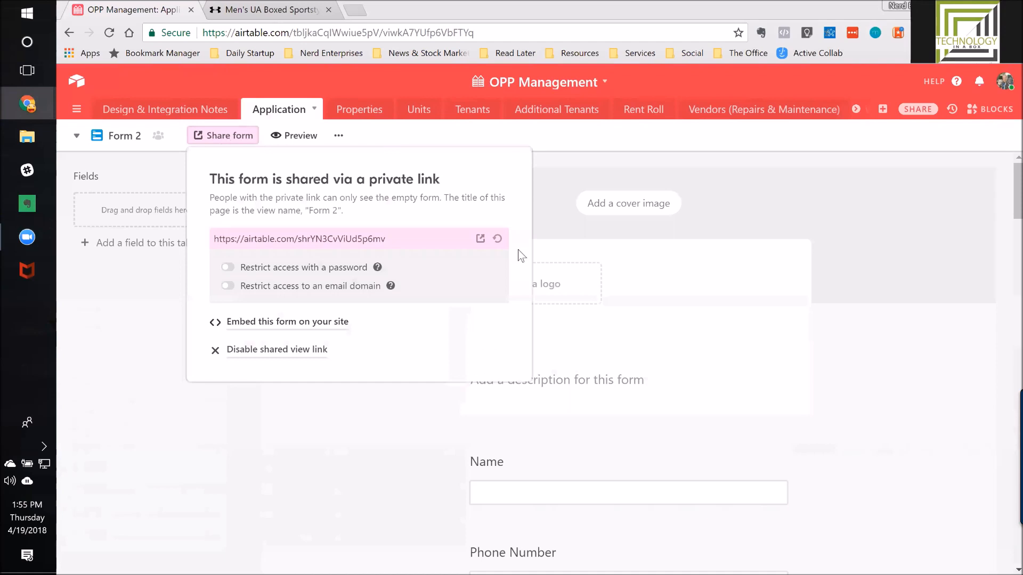
left_click(371, 238)
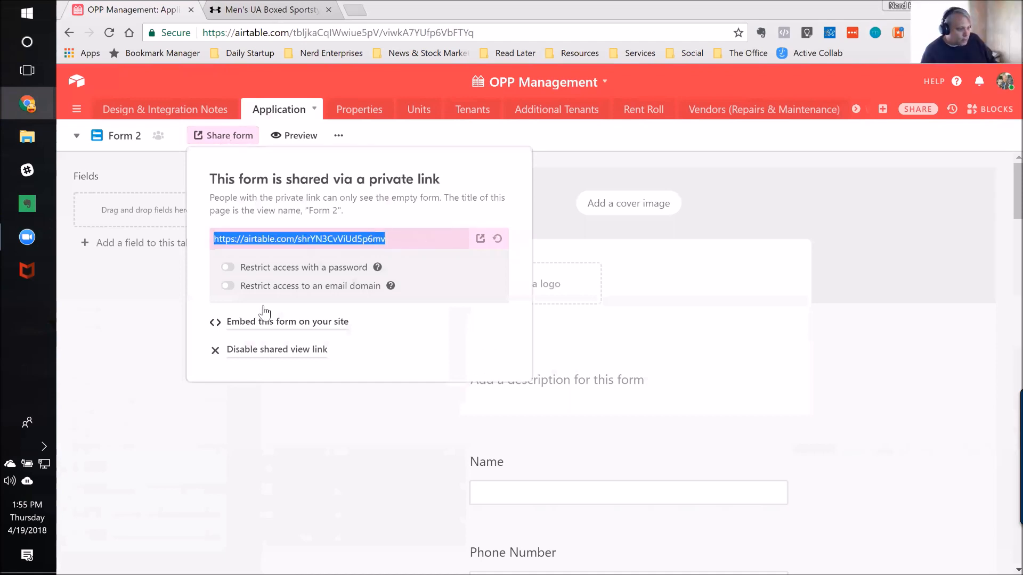
left_click(285, 322)
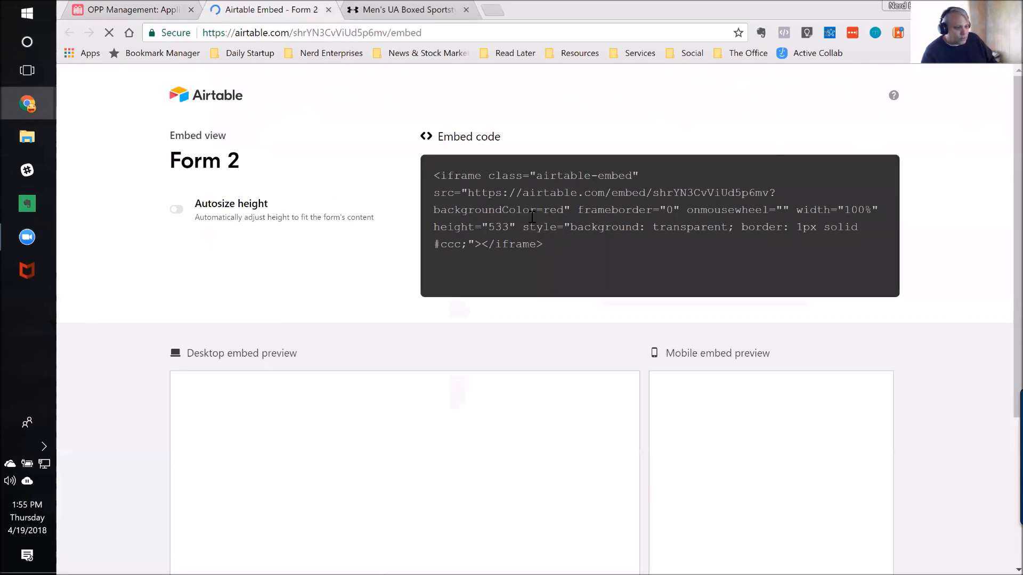
left_click_drag(548, 244, 426, 165)
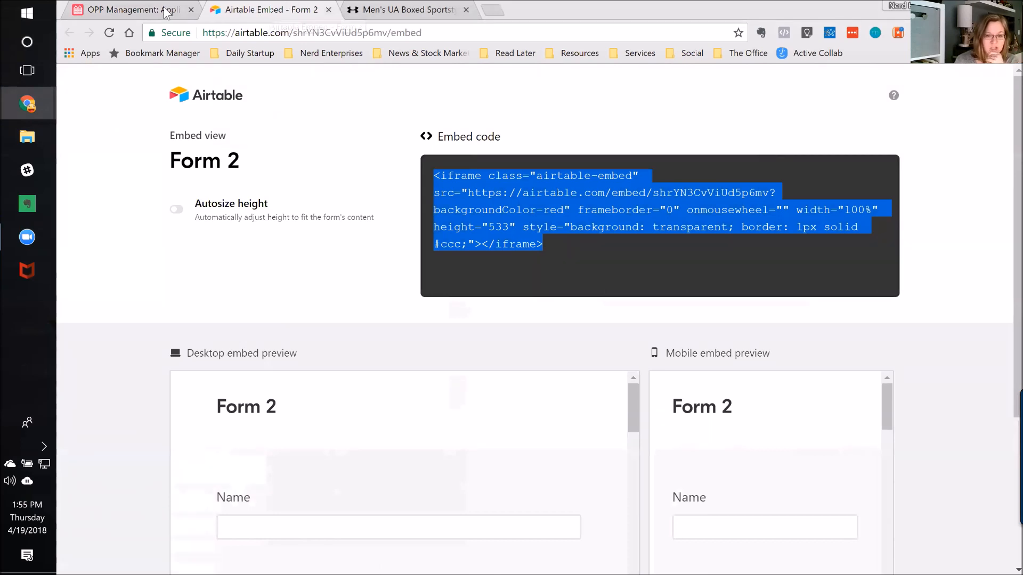
Step: Return to the OPP Management base and switch the Application table back to its Grid view
left_click(182, 10)
left_click(76, 136)
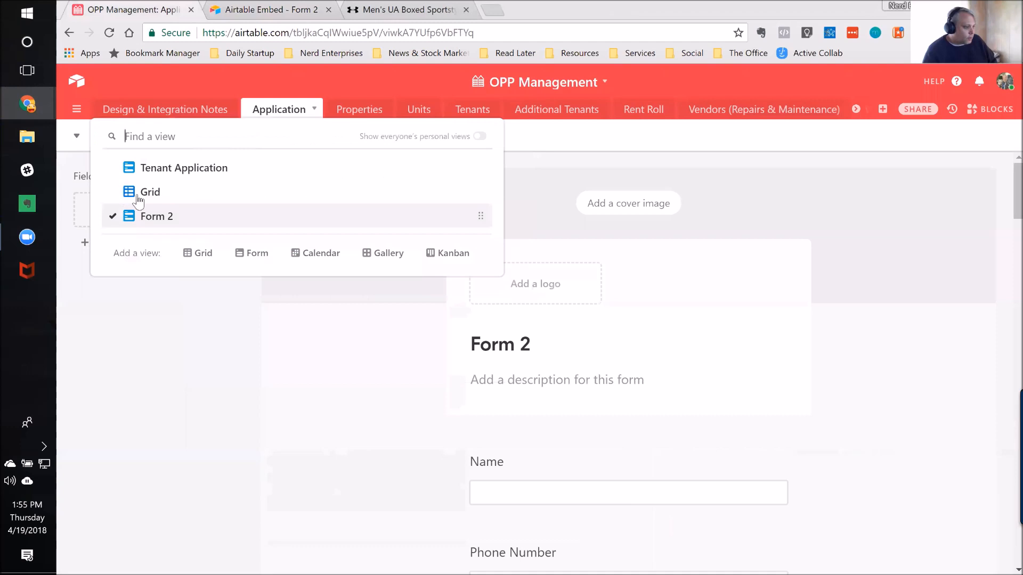
left_click(148, 193)
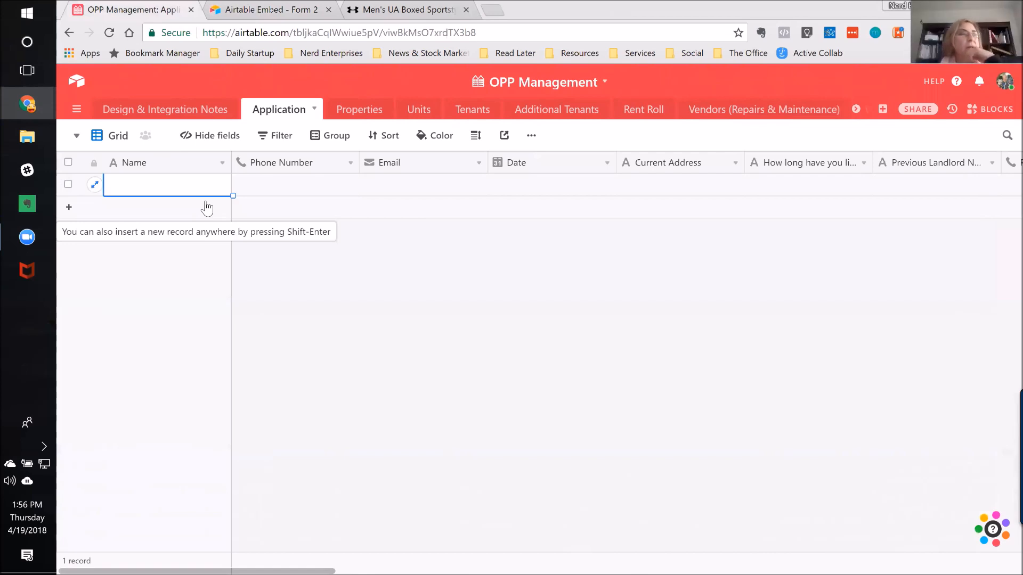
Step: Open the Nerd HQ base and find and show its Client Contat Info table
left_click(77, 79)
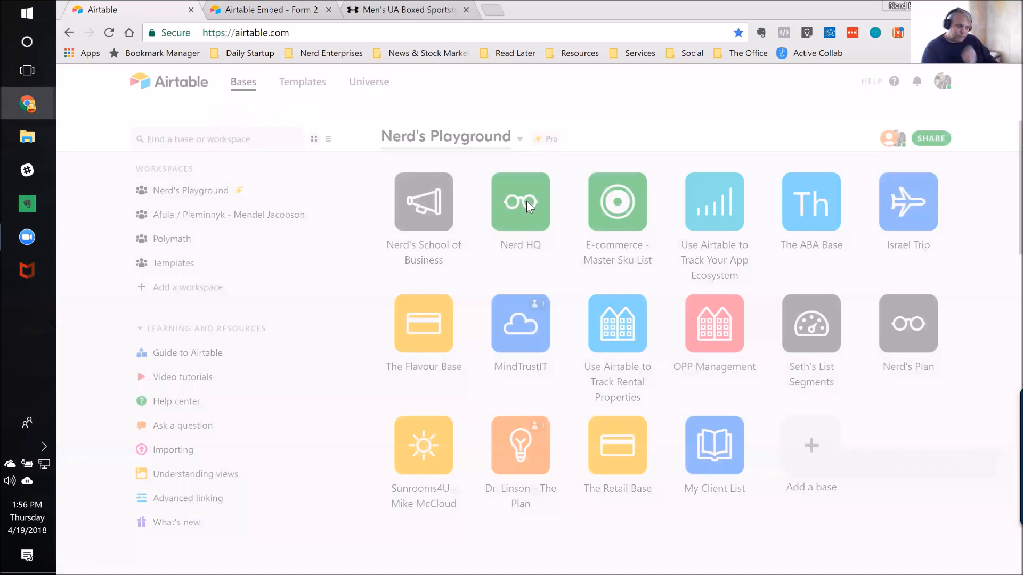
left_click(527, 203)
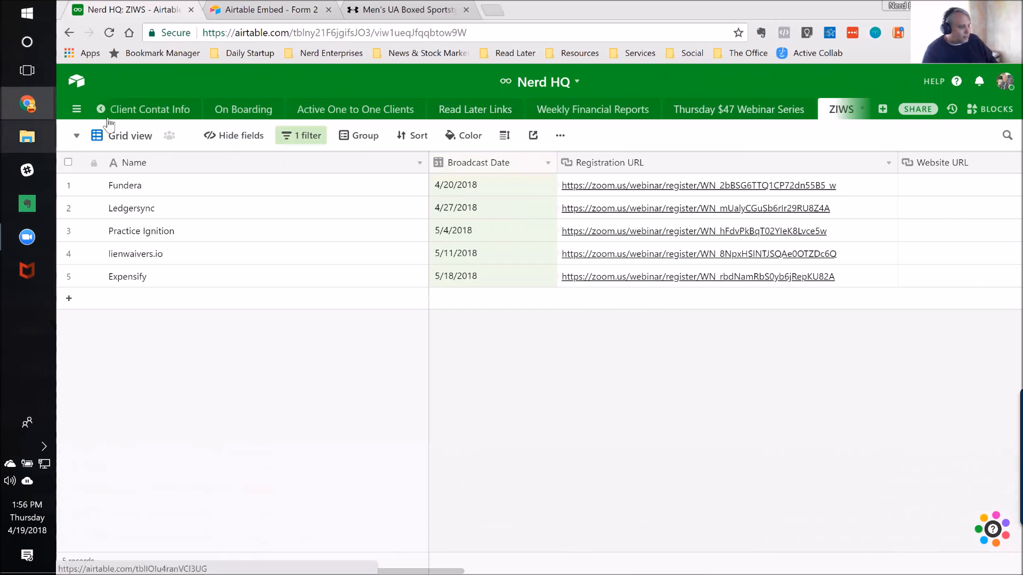
left_click(77, 112)
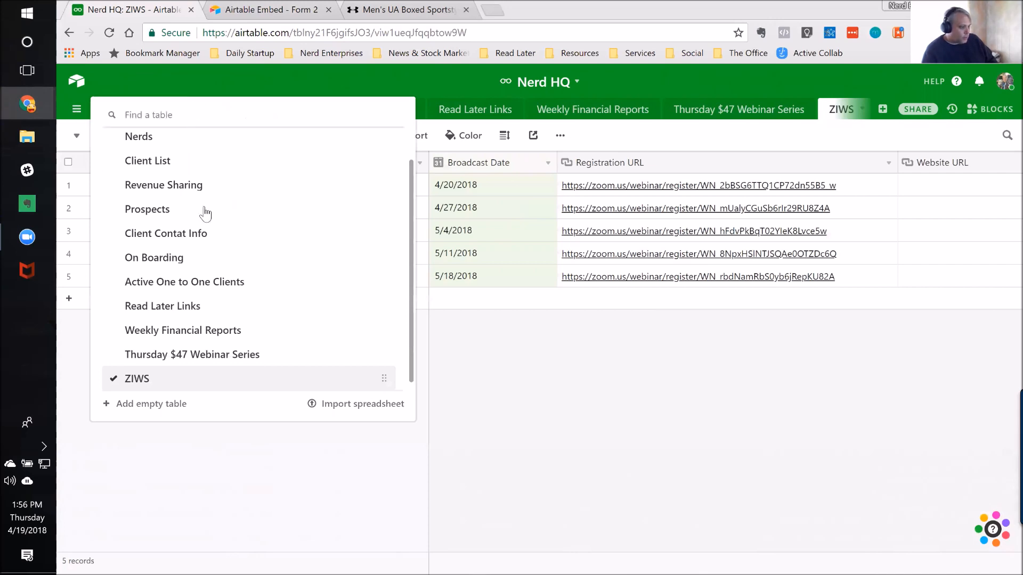
scroll(195, 287, "up", 1)
scroll(195, 287, "down", 1)
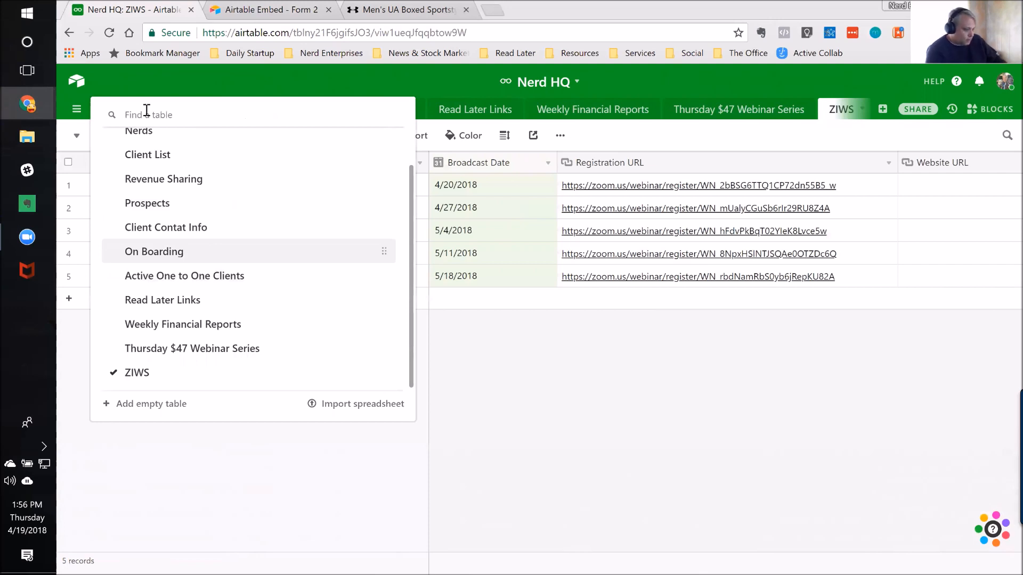
type("new")
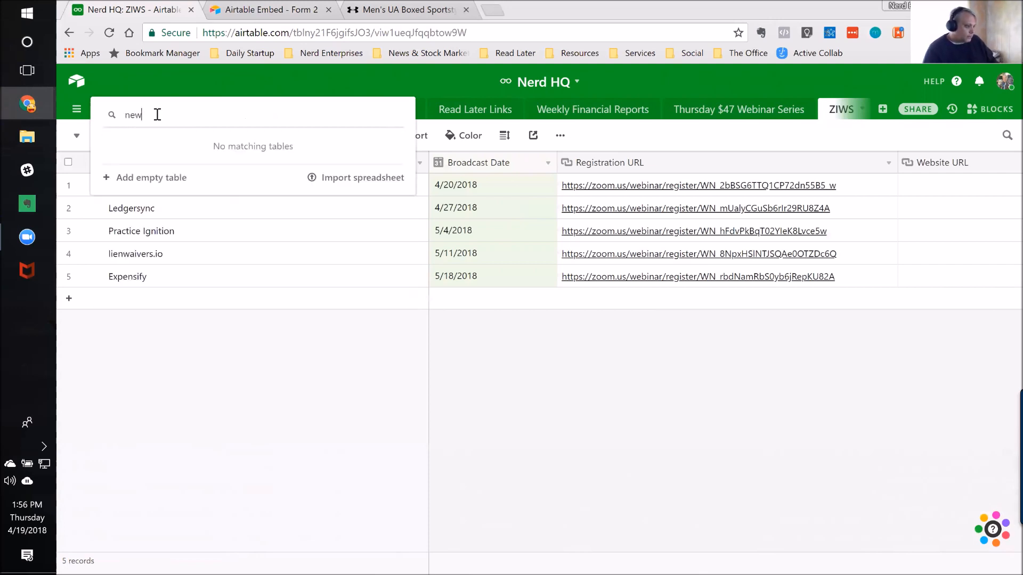
key("BackSpace")
key("BackSpace")
key("BackSpace")
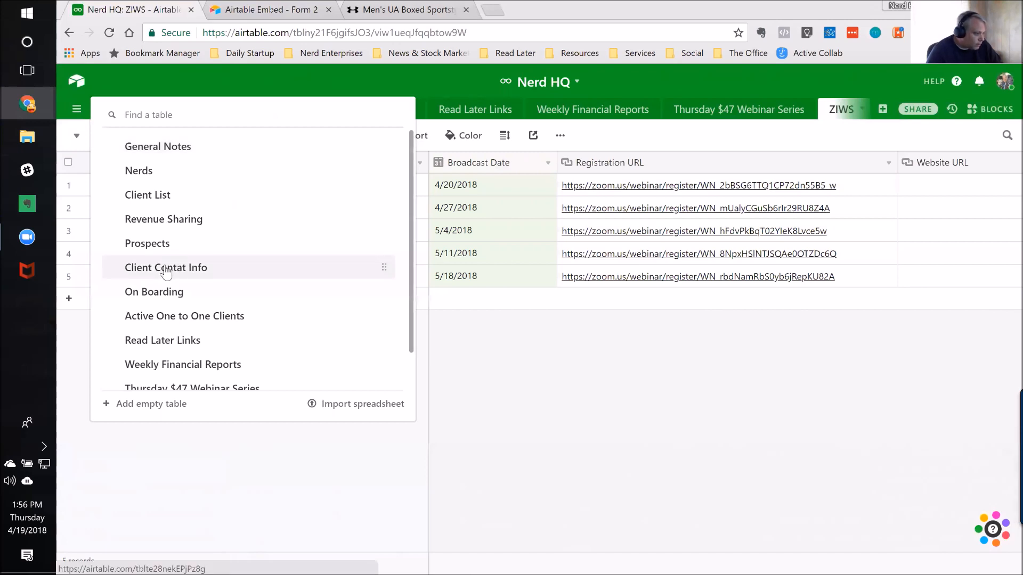
left_click(203, 265)
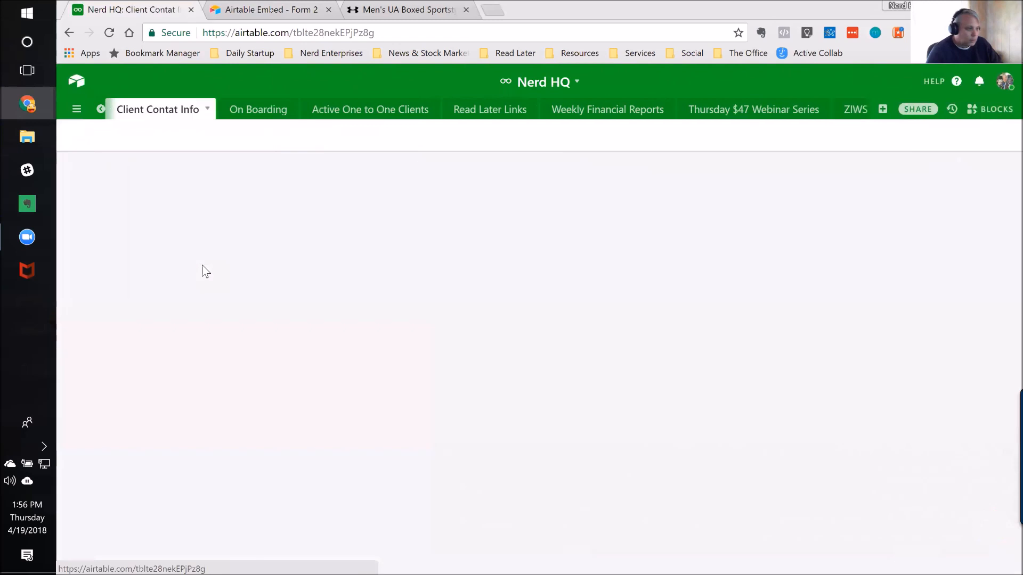
Step: Correct the misspelled table name to "Client Contact Info"
double_click(167, 112)
left_click(195, 108)
type("c")
key("Return")
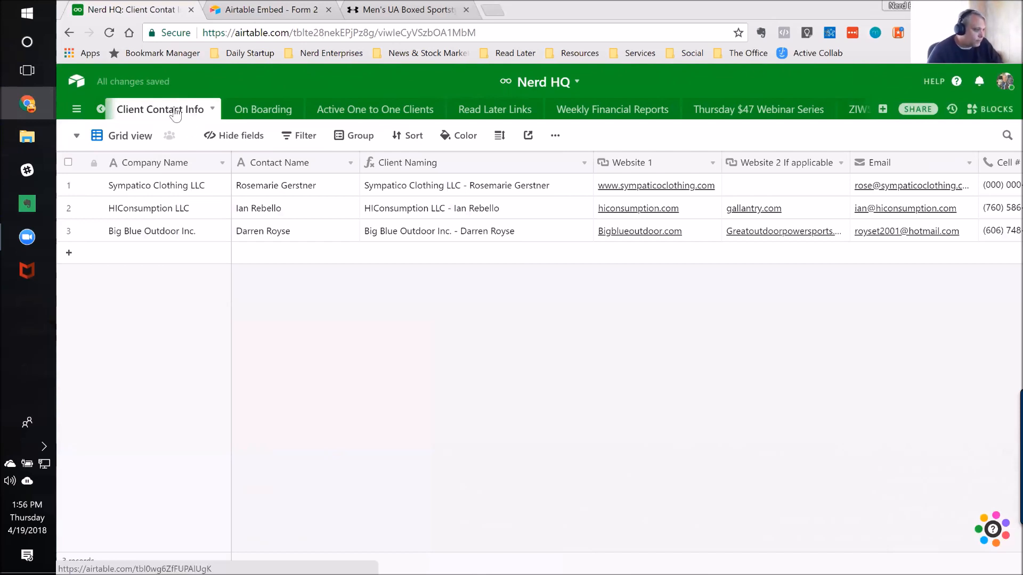
Step: Check which views exist for the Client Contact Info table and stay in Grid view
left_click(77, 139)
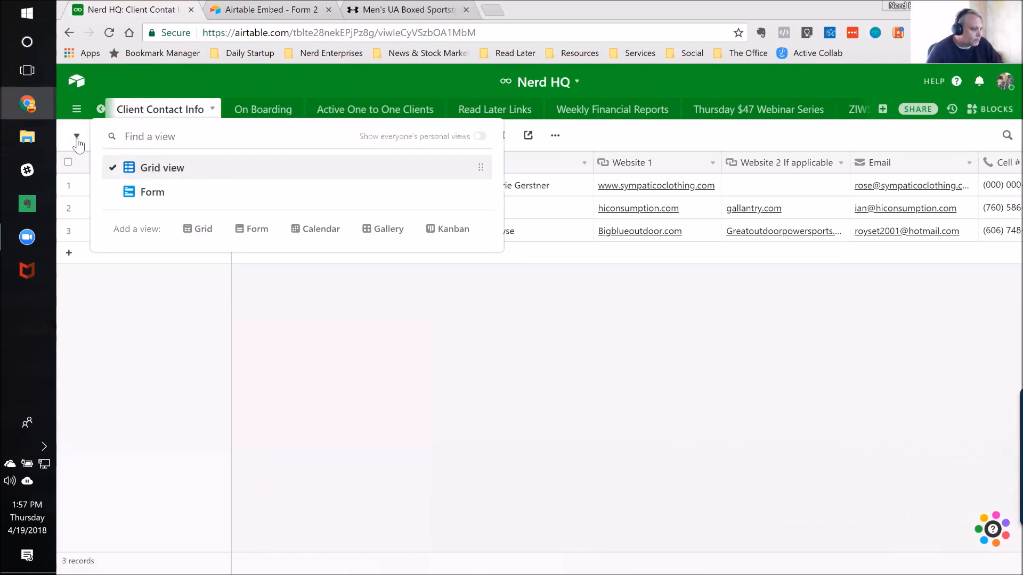
left_click(77, 140)
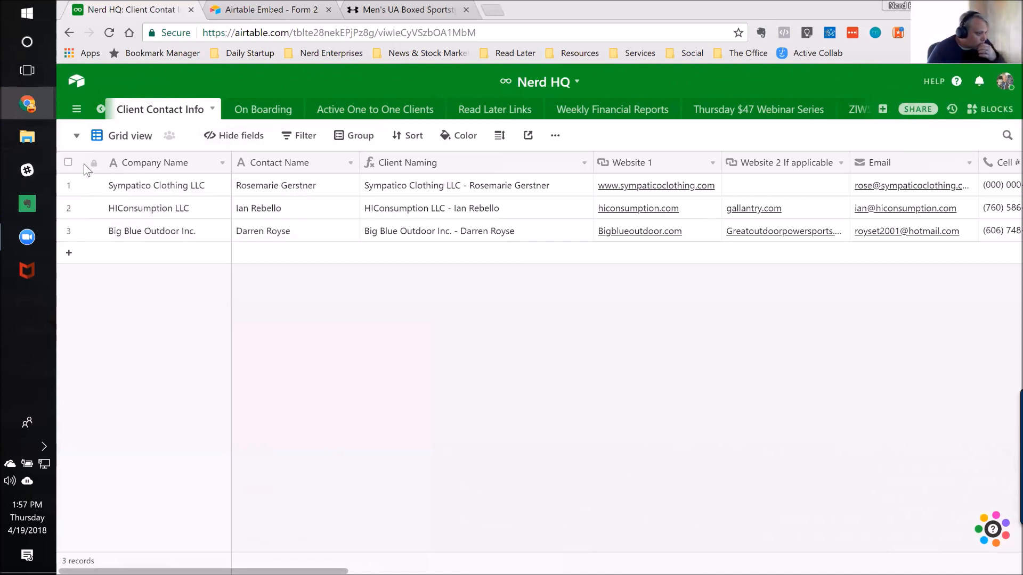
left_click(77, 137)
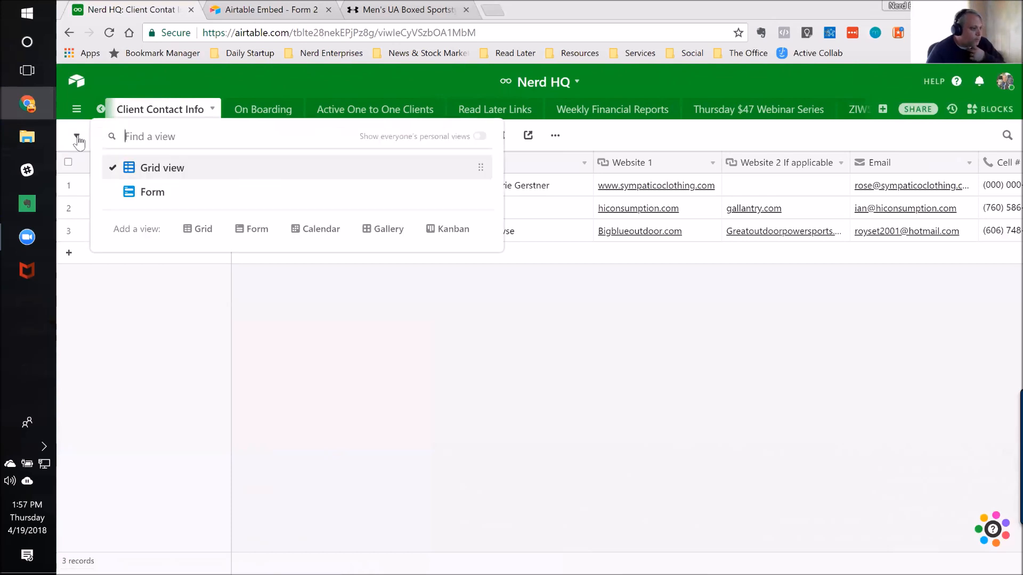
left_click(340, 297)
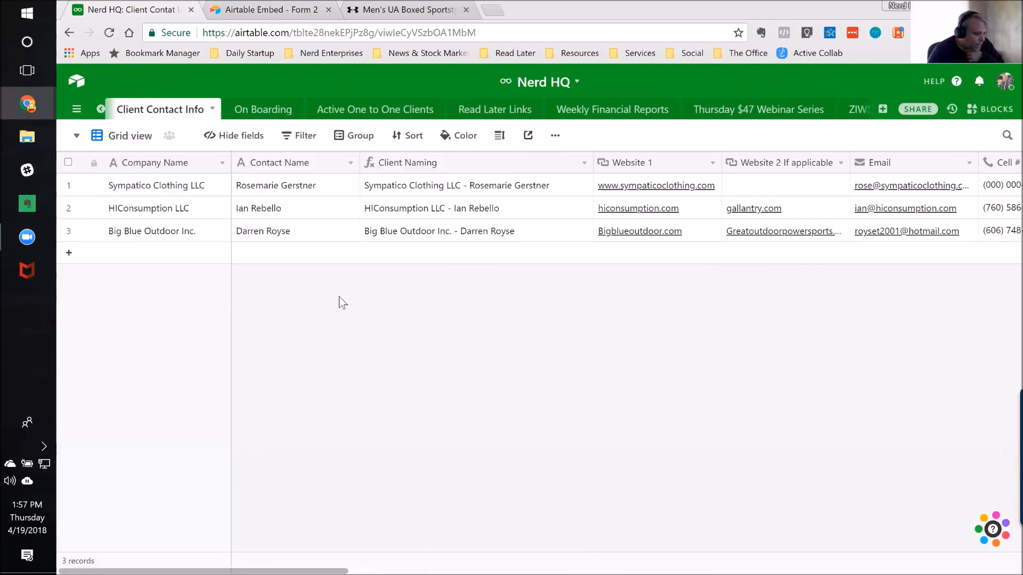
Step: Go across the Sympatico Clothing LLC record from Company Name to its Client Naming formula field
left_click(176, 184)
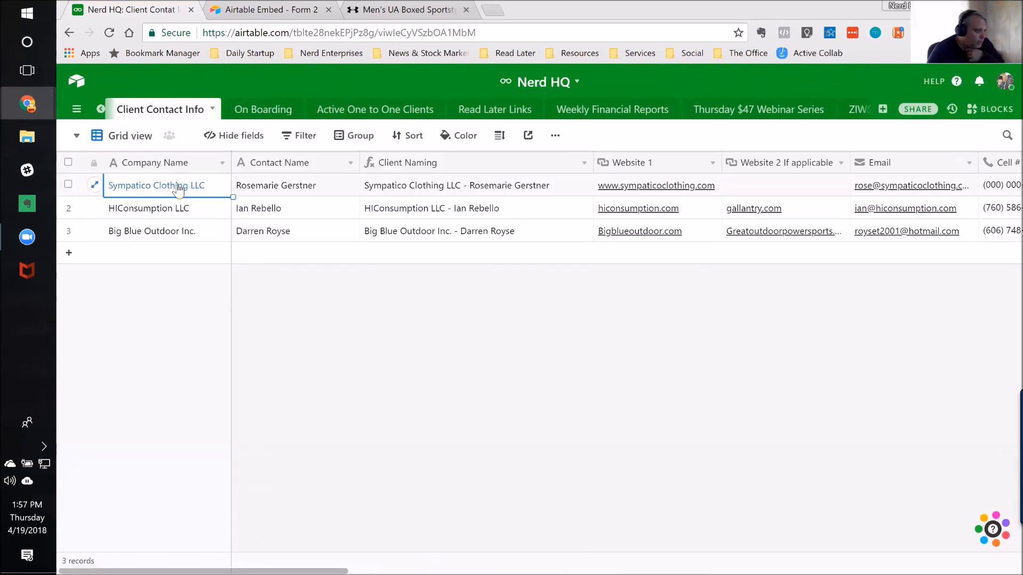
key("Right")
key("Right")
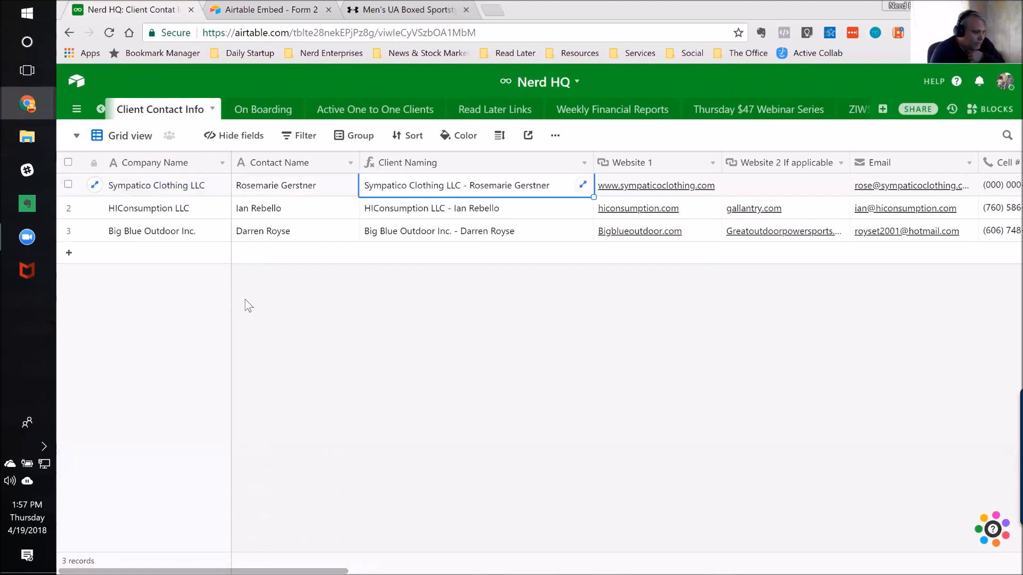
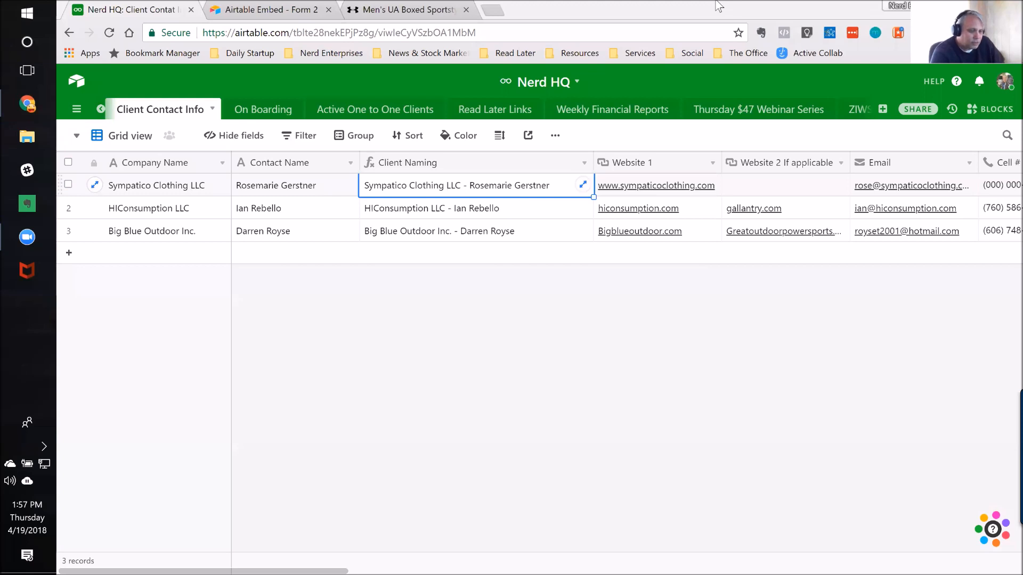
Step: Go across the Sympatico Clothing LLC record from its website fields through the contact and address fields to Date of Incorporation
key("Right")
key("Right")
key("Right")
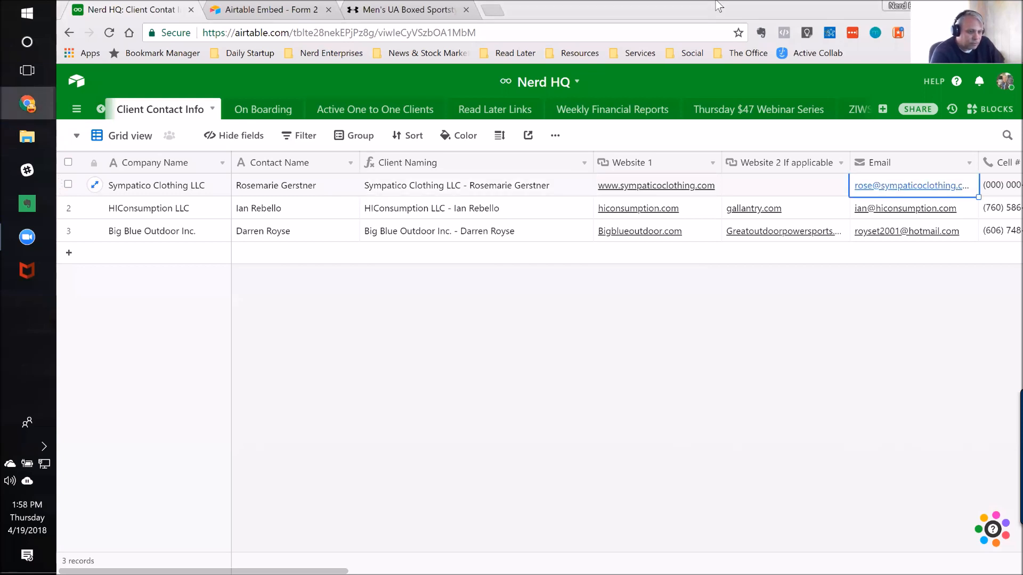
key("Right")
key("Right")
key("Right")
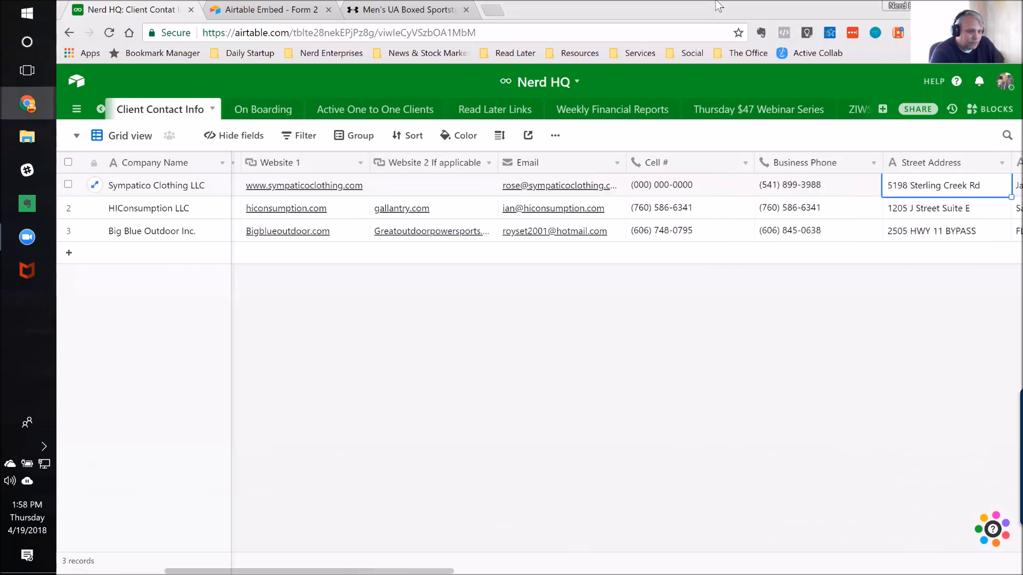
key("Right")
key("Right")
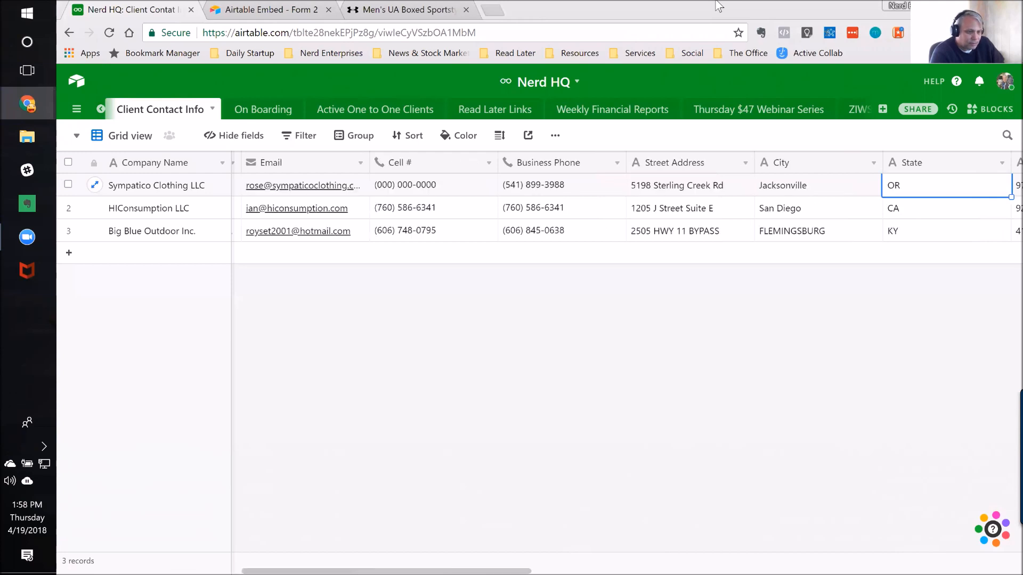
key("Right")
key("Right")
key("Right")
key("Right")
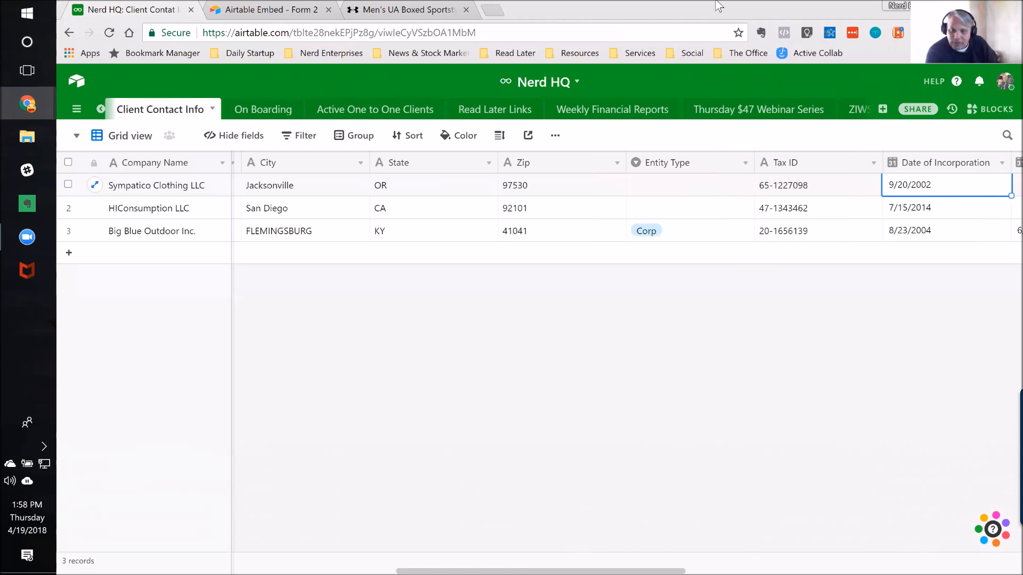
Step: Review the record's return-filing date, goals and open-question fields, continuing to the last field, On Boarding
key("Right")
key("Right")
key("Right")
key("Right")
key("Right")
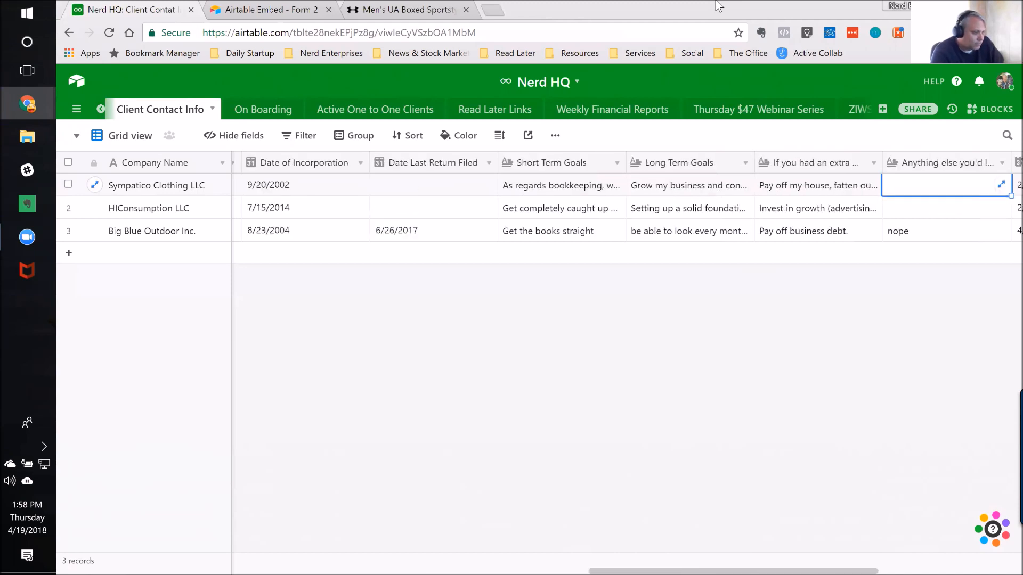
key("Left")
key("Left")
key("Left")
key("Left")
key("Right")
key("Right")
key("Right")
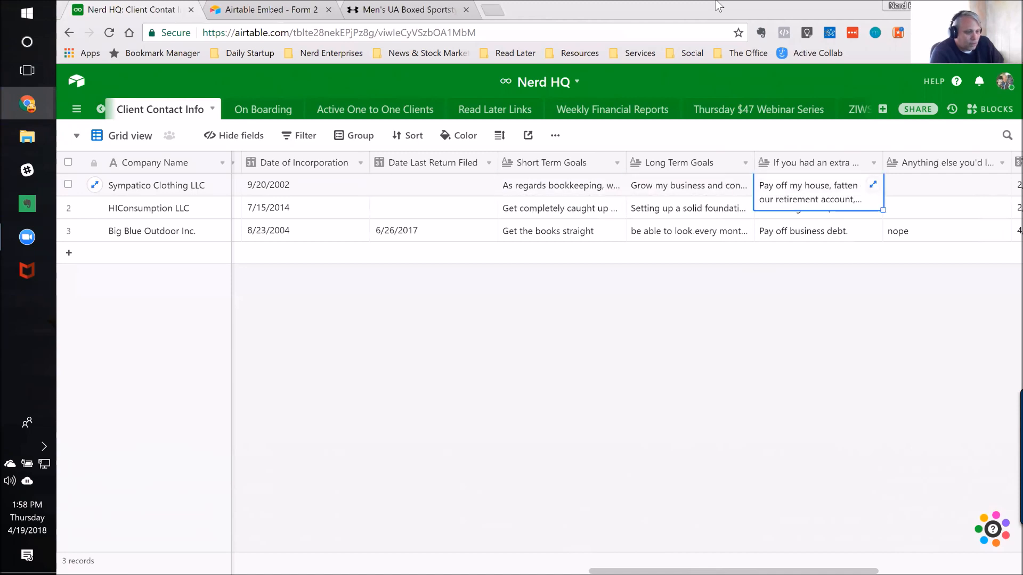
key("Right")
key("Right")
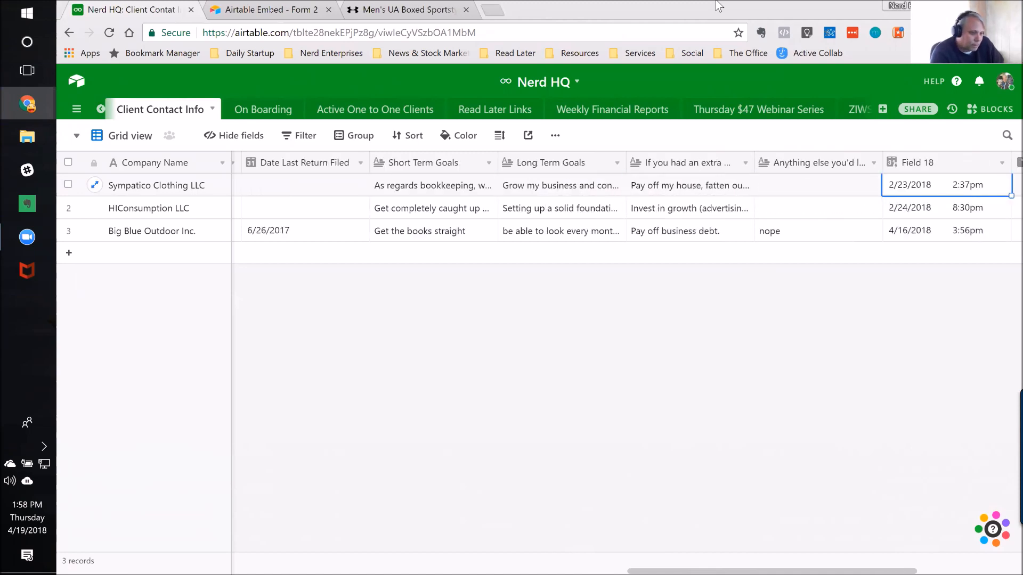
key("Right")
key("Right")
Step: Rename the created-time field "Field 18" as "Record Created"
key("Left")
key("Left")
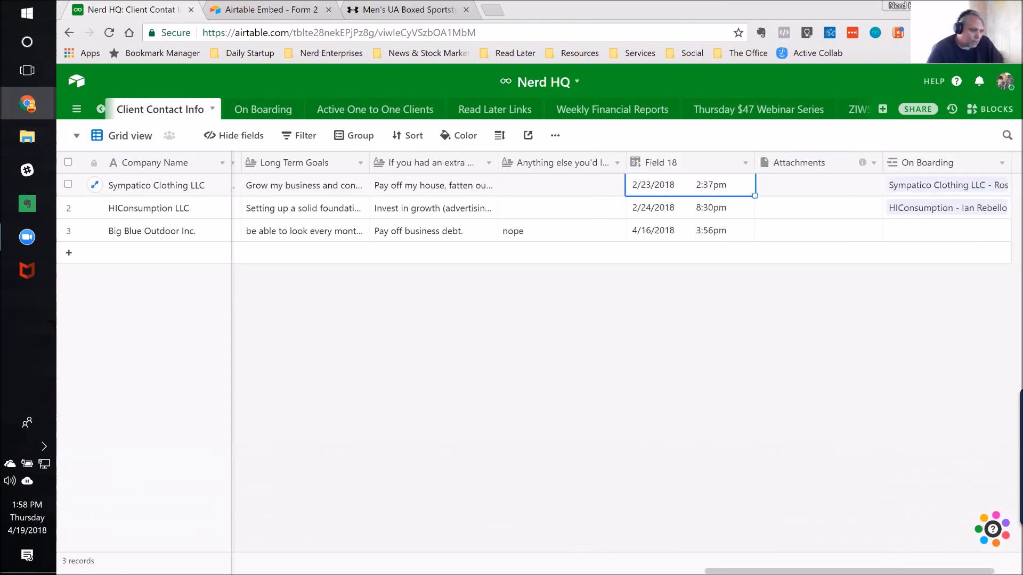
double_click(696, 165)
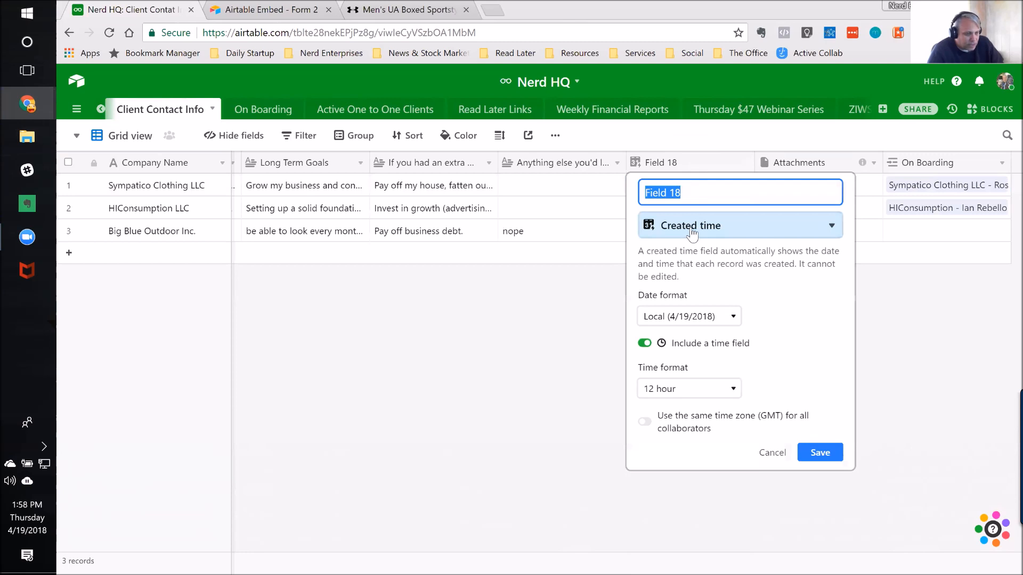
left_click(692, 195)
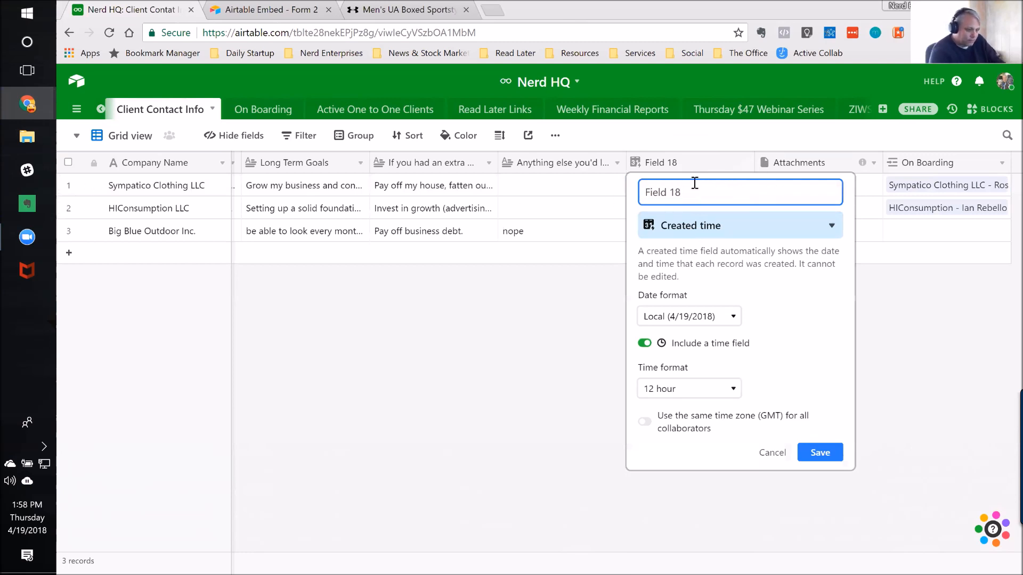
key("ctrl+a")
type("Re")
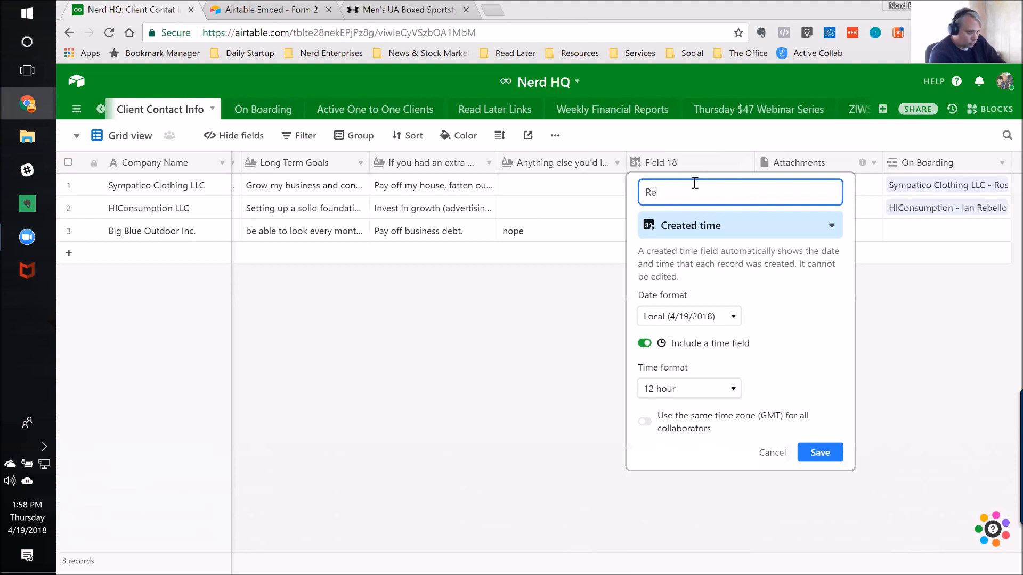
type("cord Cre")
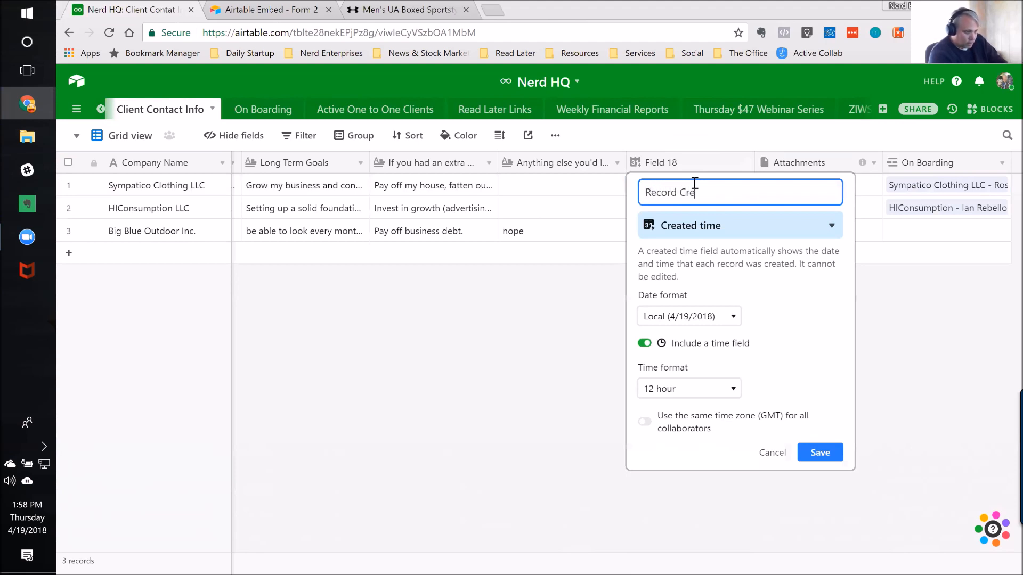
type("ated")
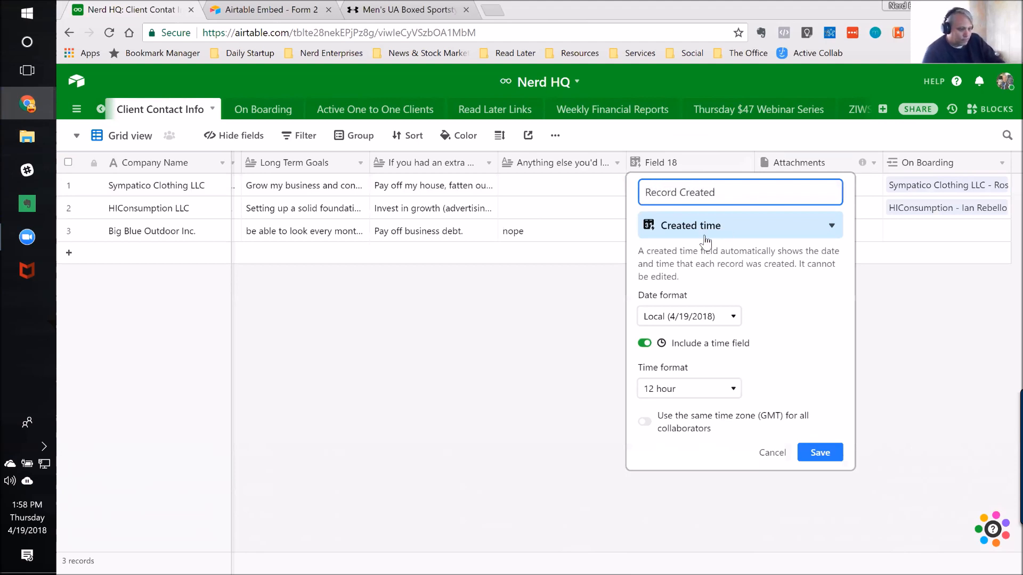
left_click(819, 453)
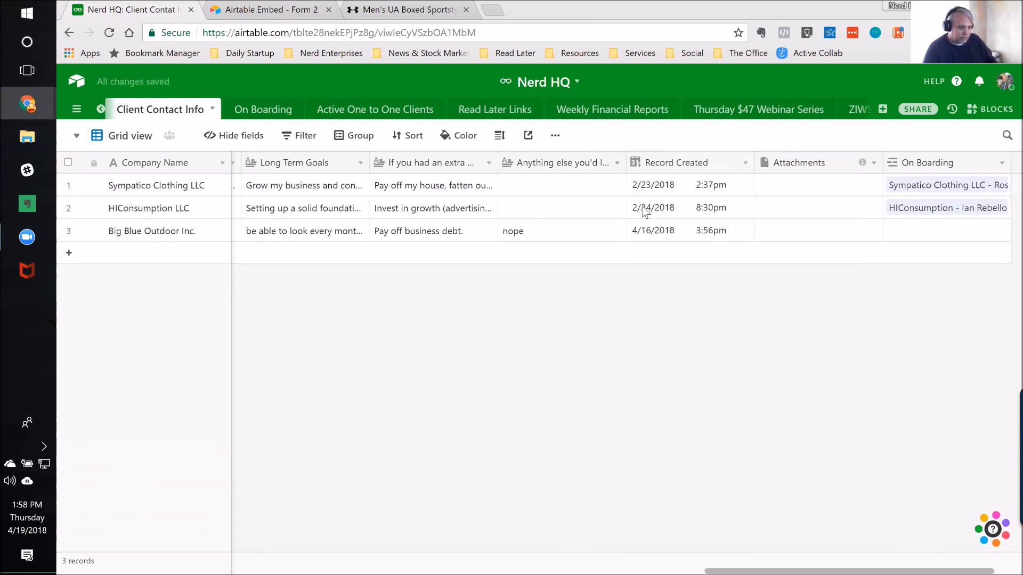
Step: Inspect the Attachments and On Boarding fields of the Sympatico Clothing LLC record
left_click(796, 193)
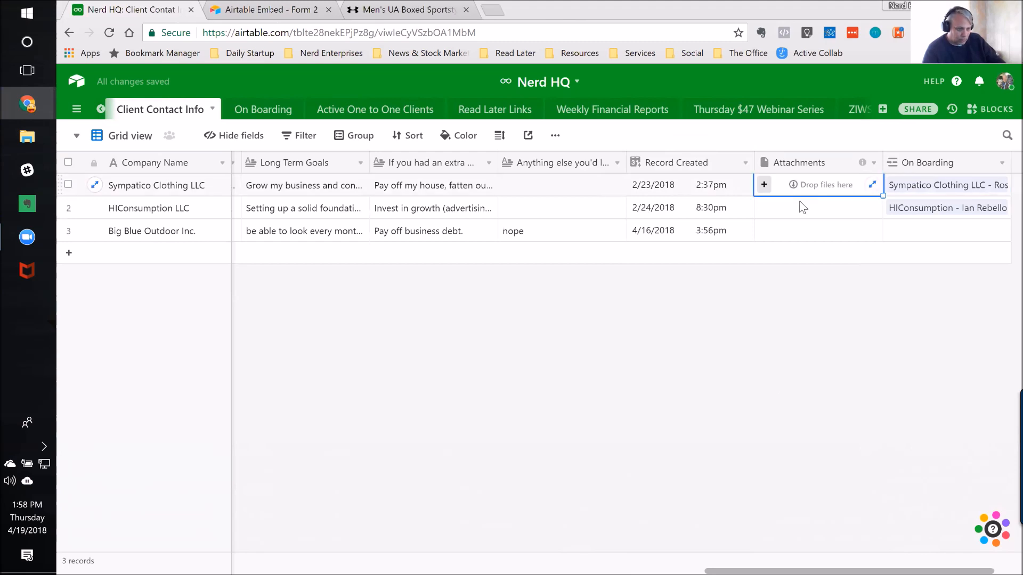
key("Right")
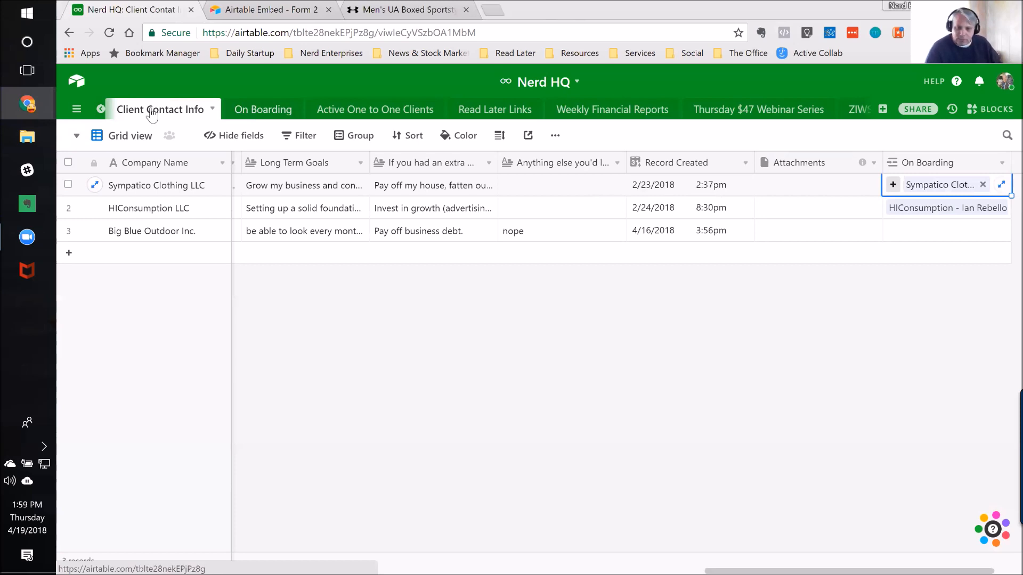
Step: Add a new Form view to the Client Contact Info table, keeping its default name
left_click(77, 137)
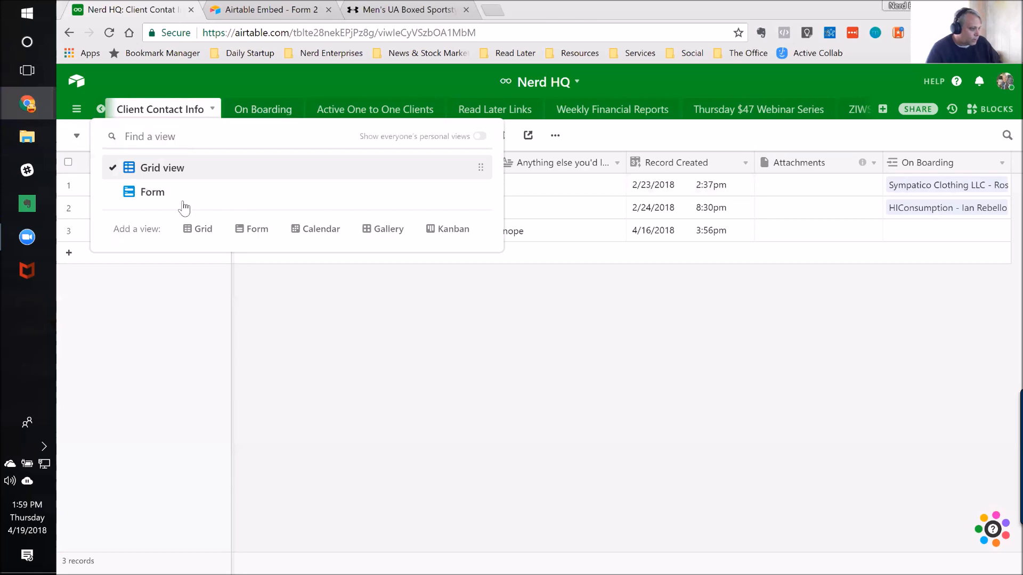
left_click(254, 235)
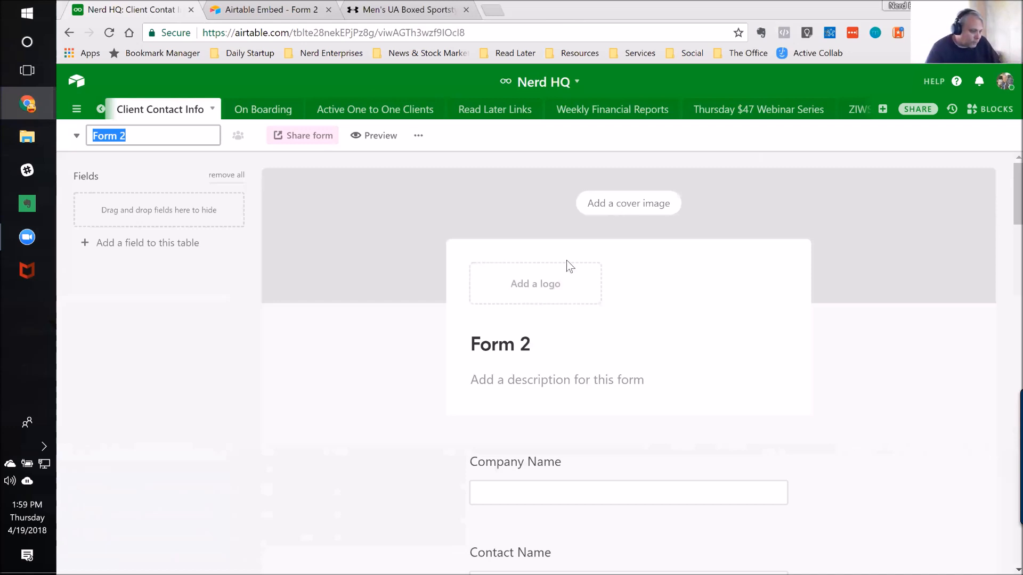
left_click(352, 368)
Step: Review the new form's questions from Company Name down to the Attachments and On Boarding fields
scroll(364, 375, "down", 2)
scroll(364, 374, "down", 1)
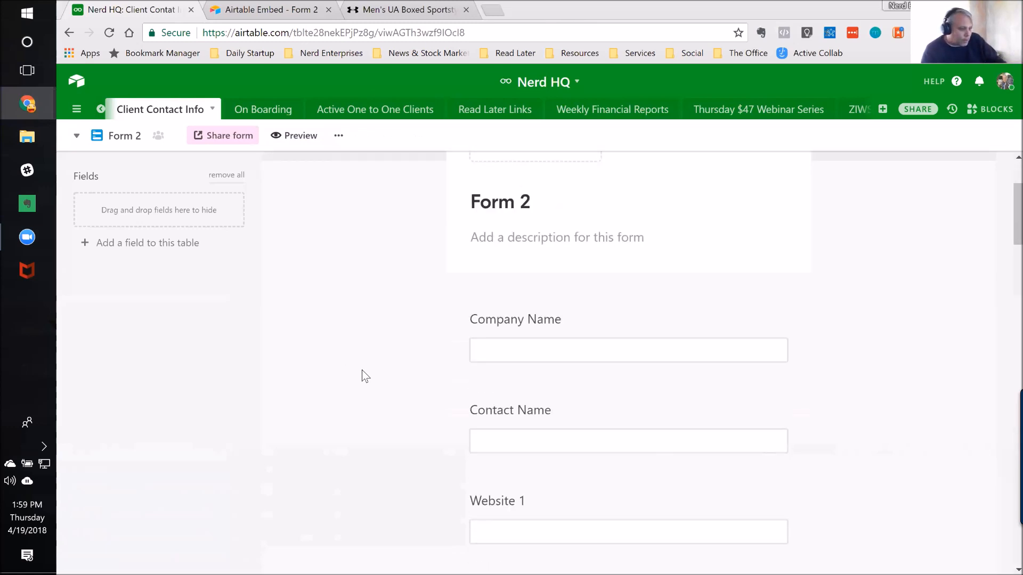
scroll(424, 381, "down", 5)
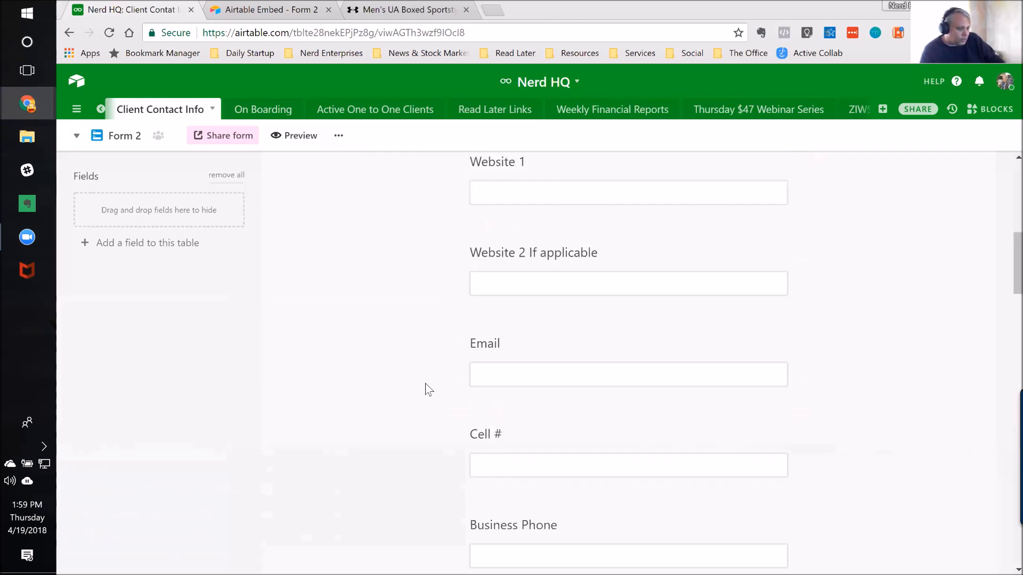
scroll(427, 384, "down", 15)
scroll(428, 386, "down", 9)
scroll(432, 395, "down", 2)
scroll(432, 395, "up", 10)
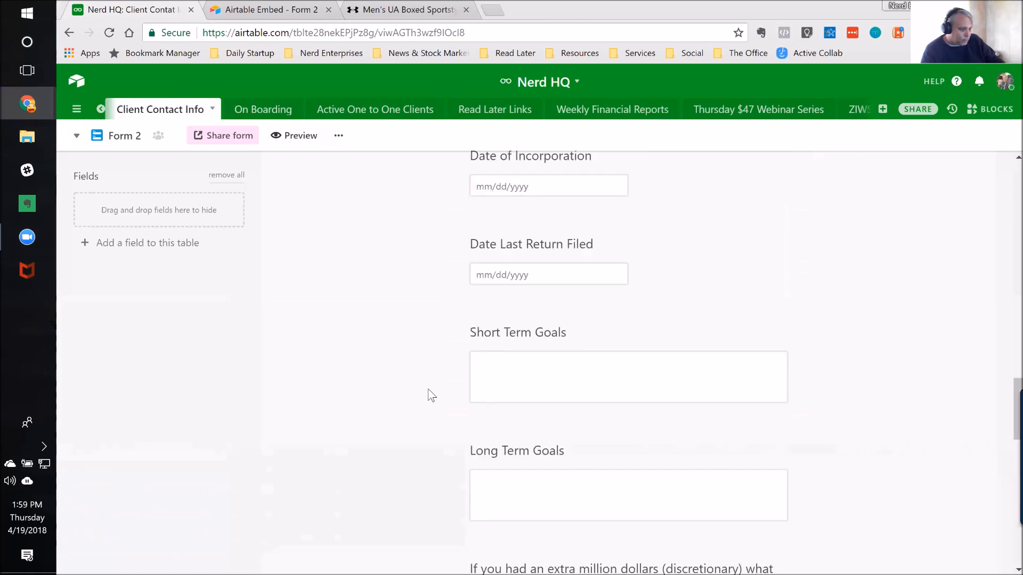
scroll(432, 396, "up", 4)
scroll(432, 395, "down", 6)
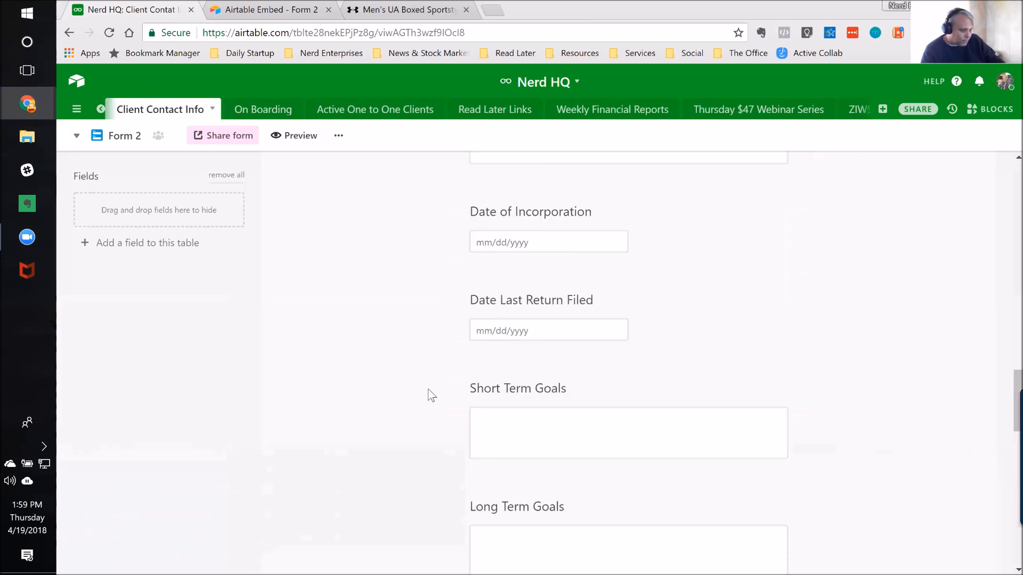
scroll(432, 396, "down", 5)
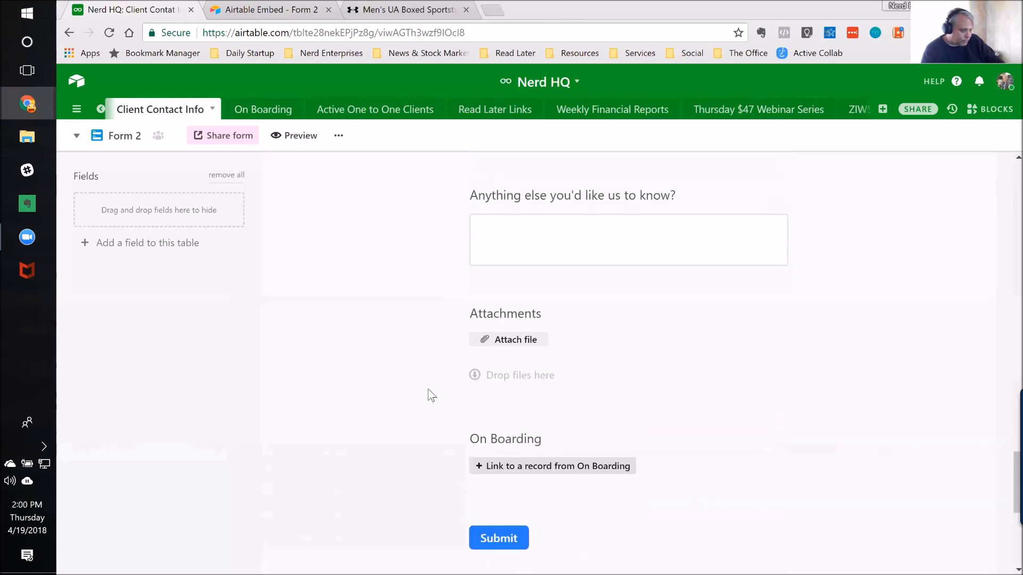
scroll(431, 396, "down", 1)
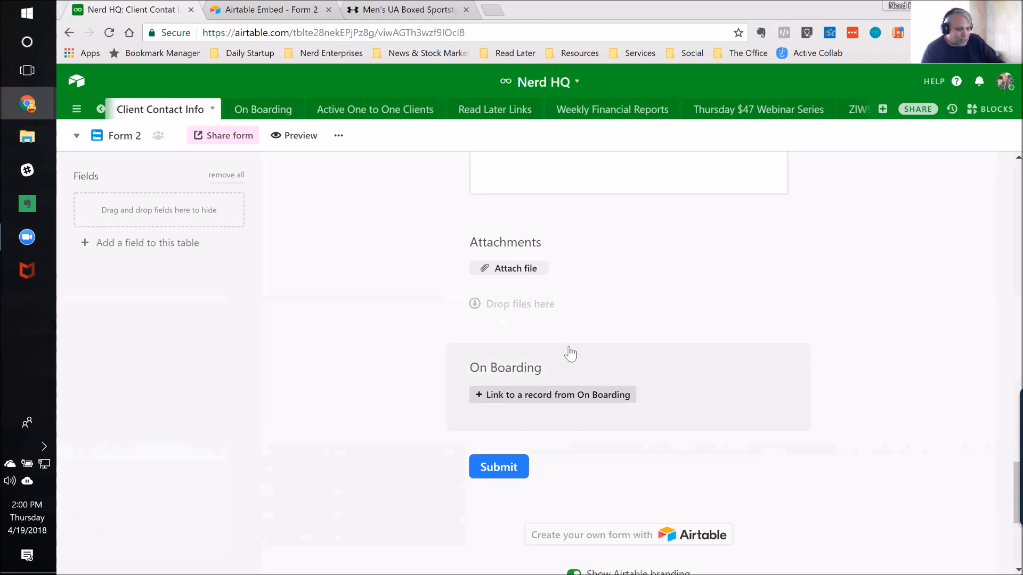
Step: Examine the On Boarding question's linked-record picker and field options, closing both without choosing anything
left_click(565, 399)
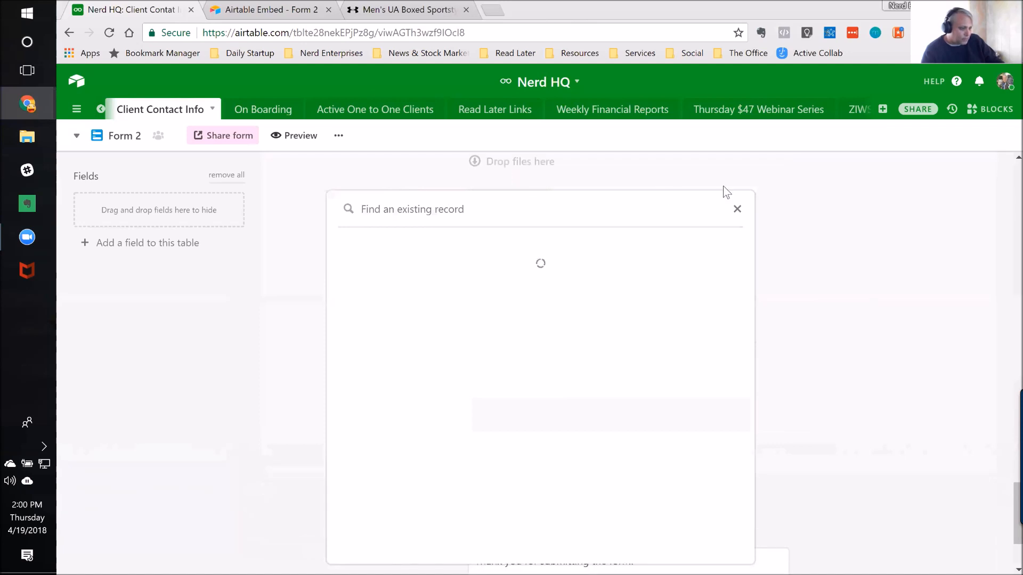
left_click(739, 207)
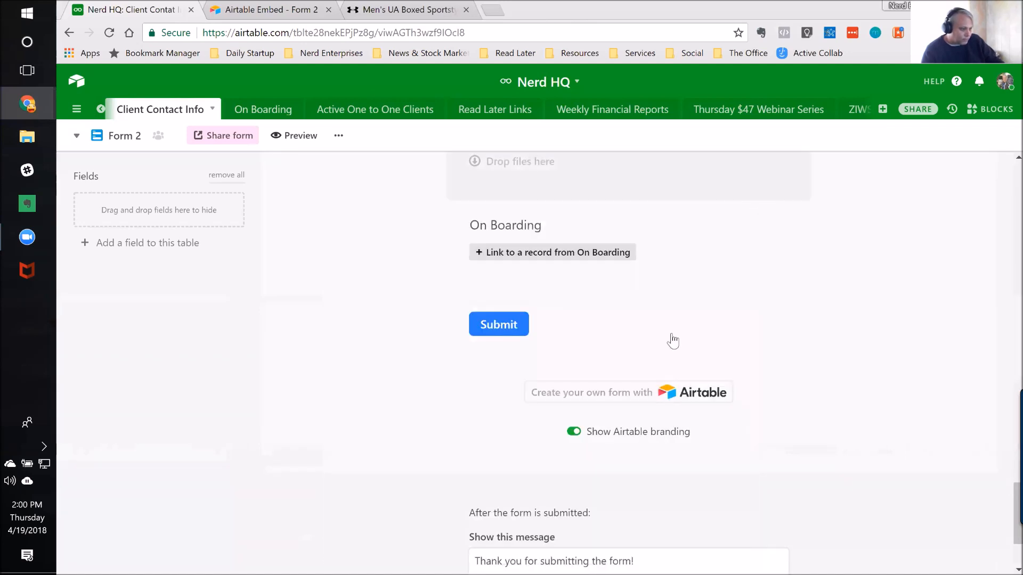
left_click(711, 238)
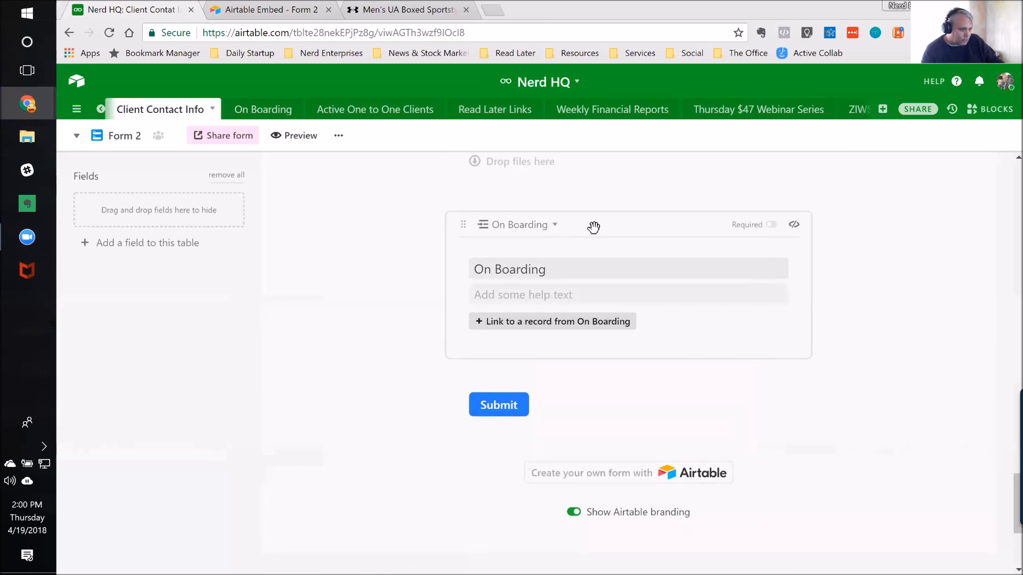
left_click(554, 228)
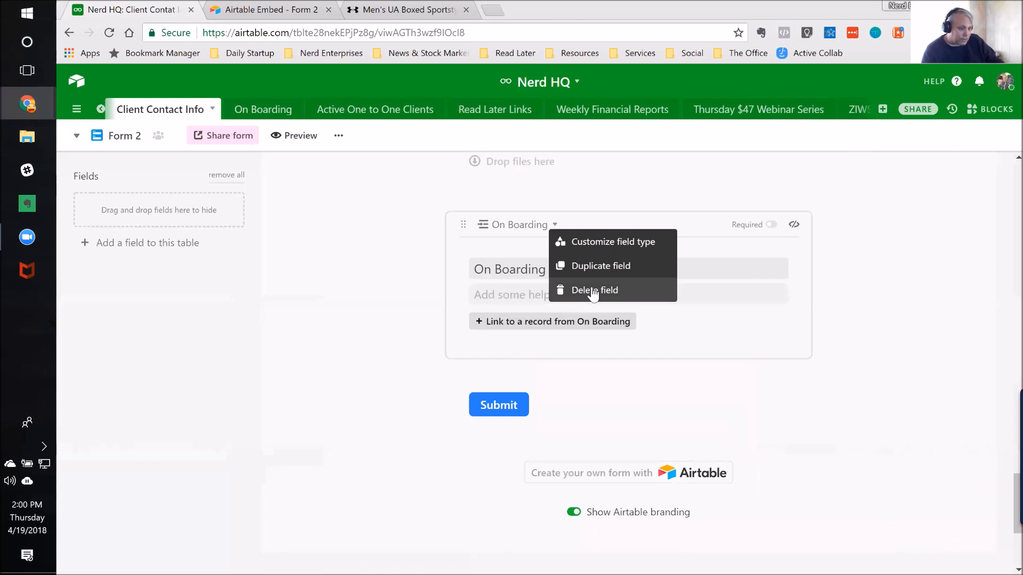
left_click(354, 223)
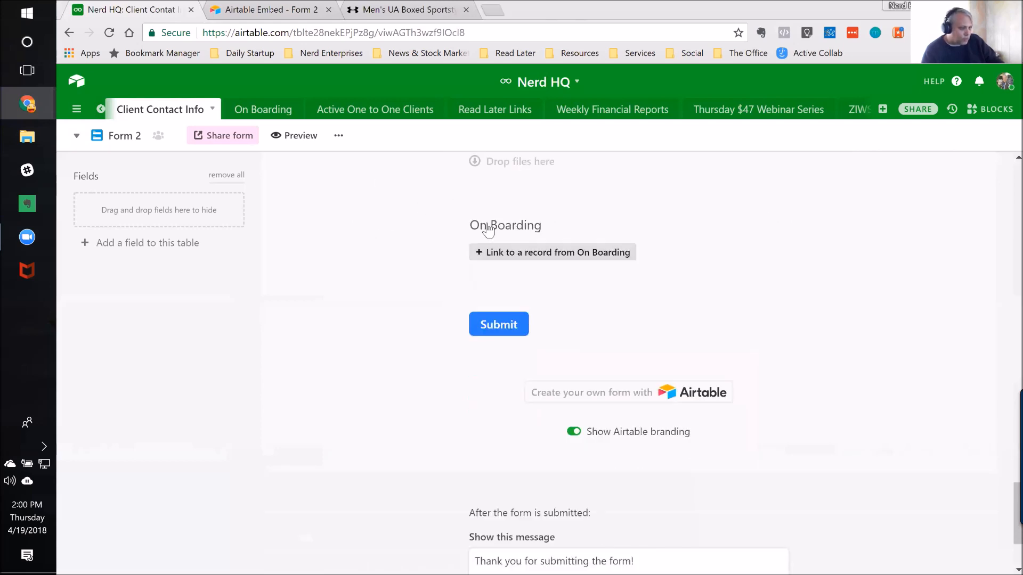
Step: Hide the On Boarding field from the form by moving it to the unused fields
left_click(524, 210)
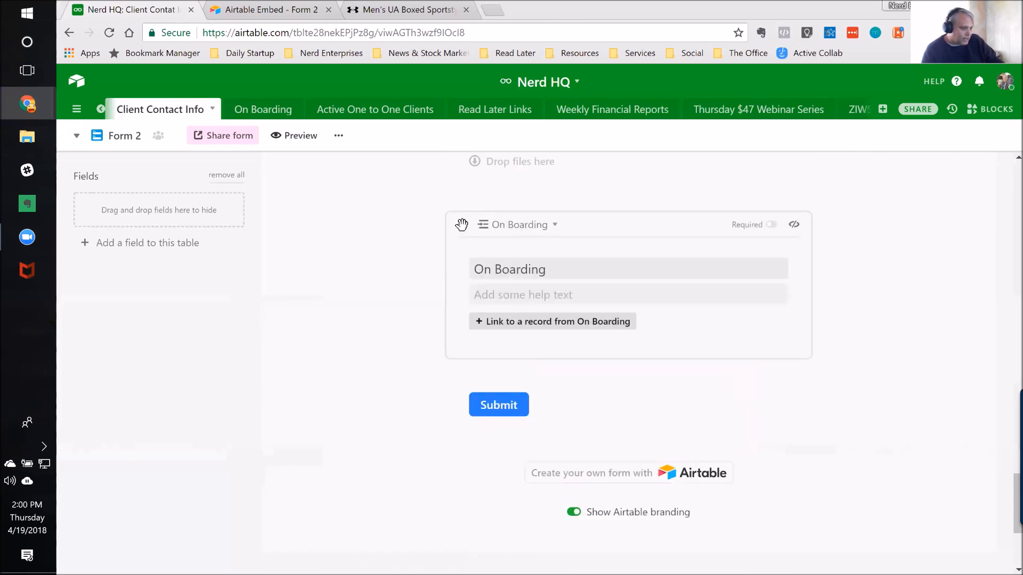
left_click_drag(277, 219, 144, 216)
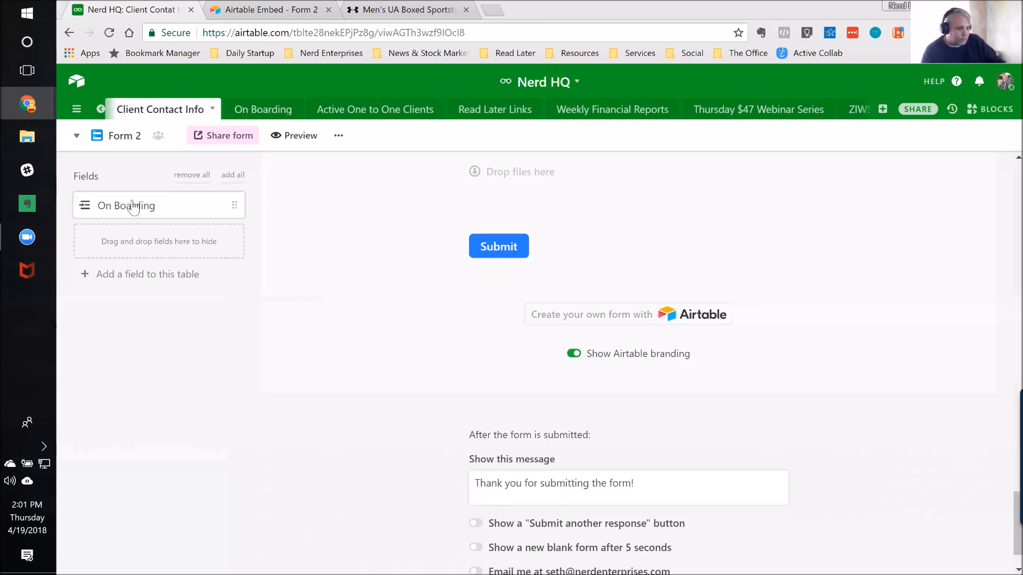
Step: Change the label of the form's Submit button to "Let's Go!"
left_click(498, 250)
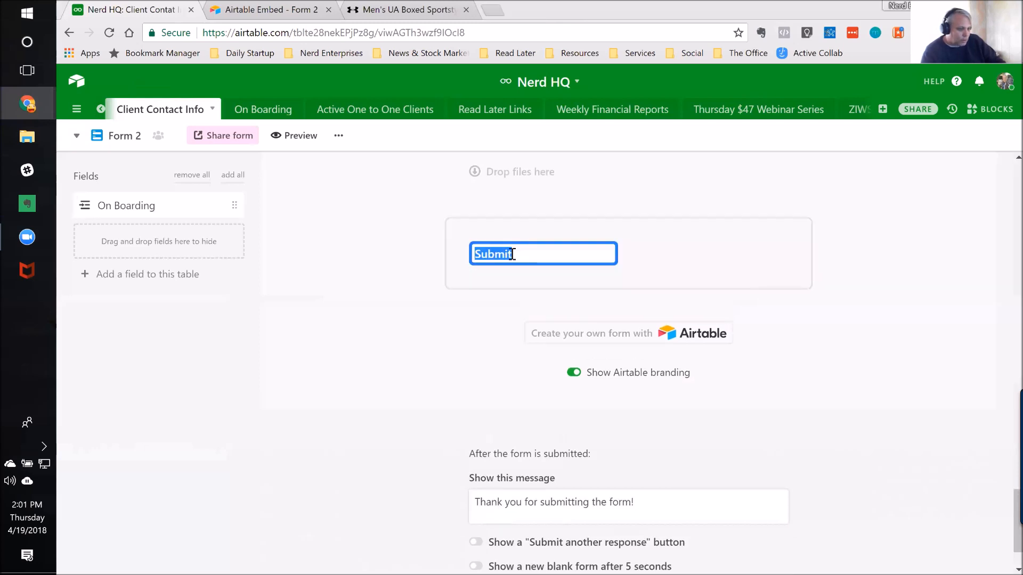
key("Return")
left_click(513, 255)
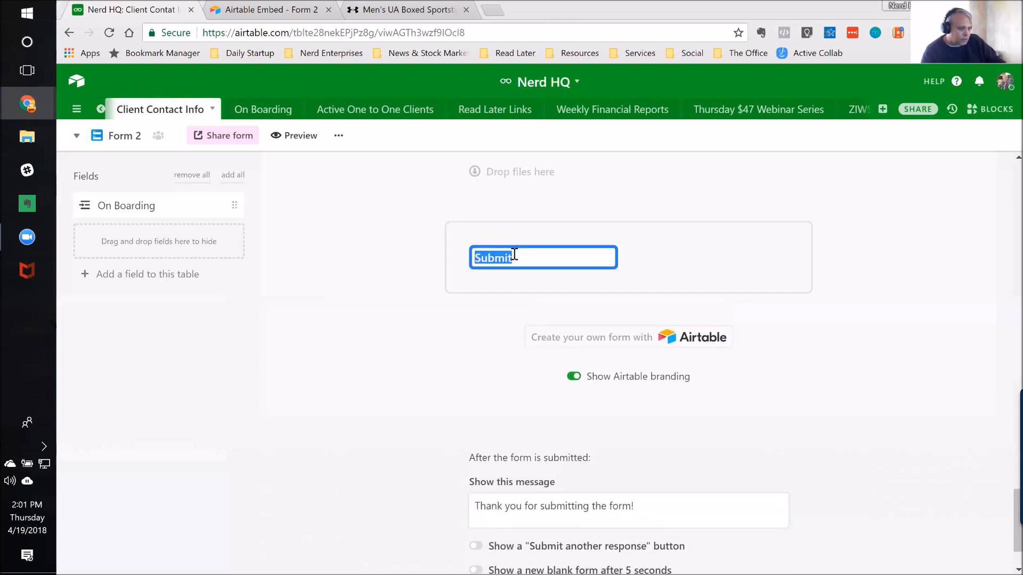
type("Let")
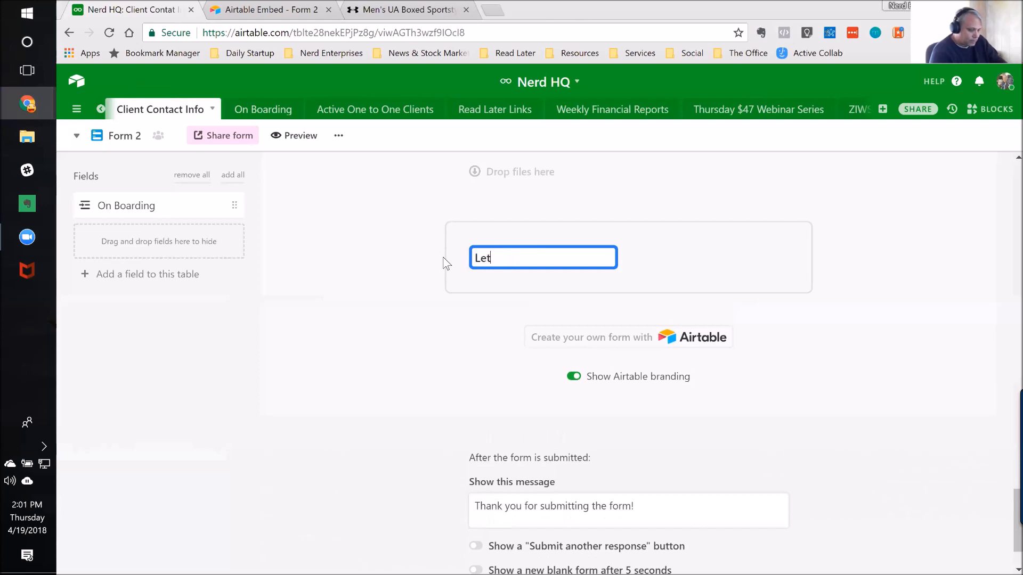
type("'s Go!")
key("Return")
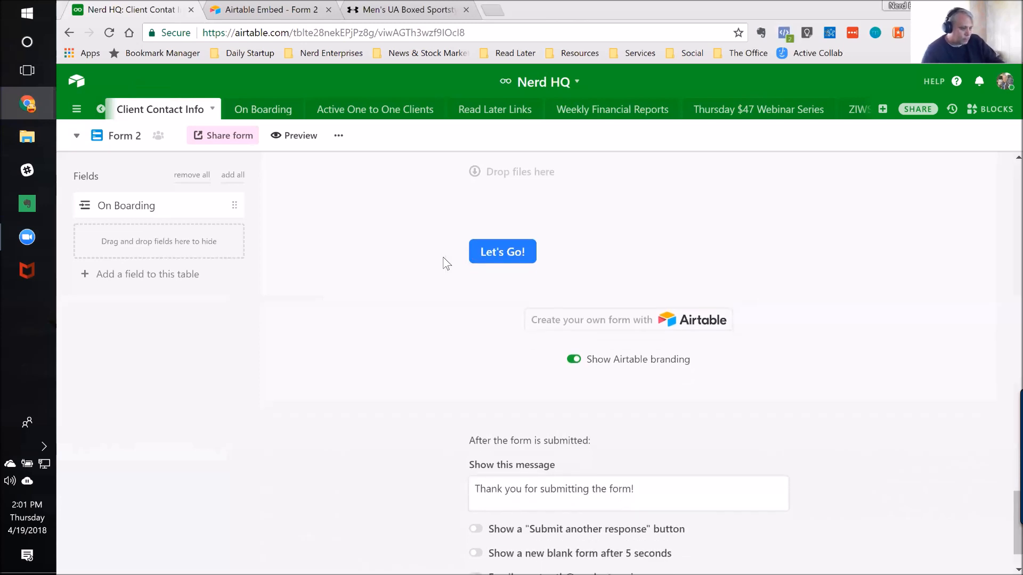
Step: Enter "Uplo" as the help text of the Attachments question, leaving its title as it is
scroll(442, 277, "up", 3)
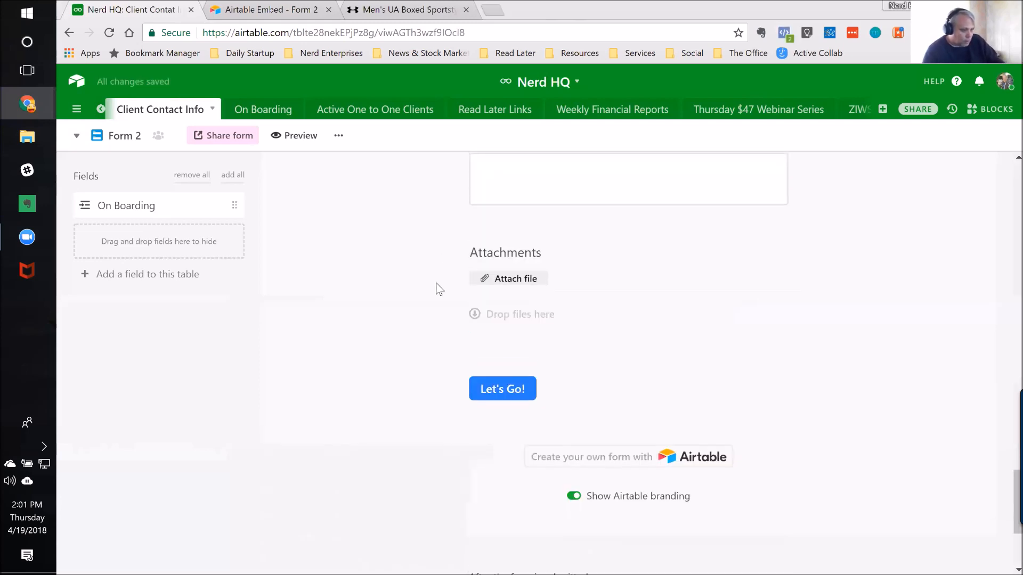
left_click(515, 261)
left_click(510, 322)
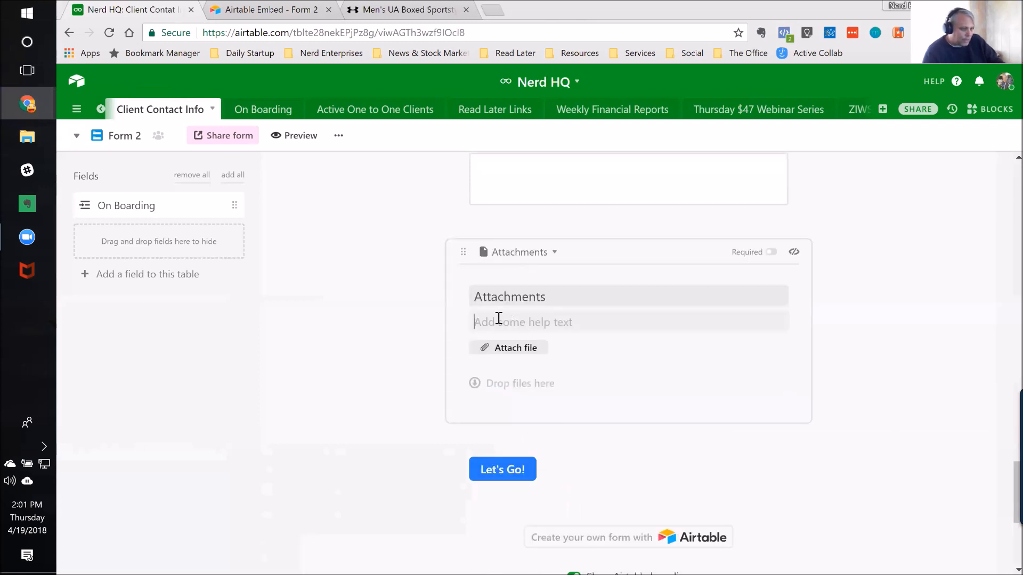
type("Uplo")
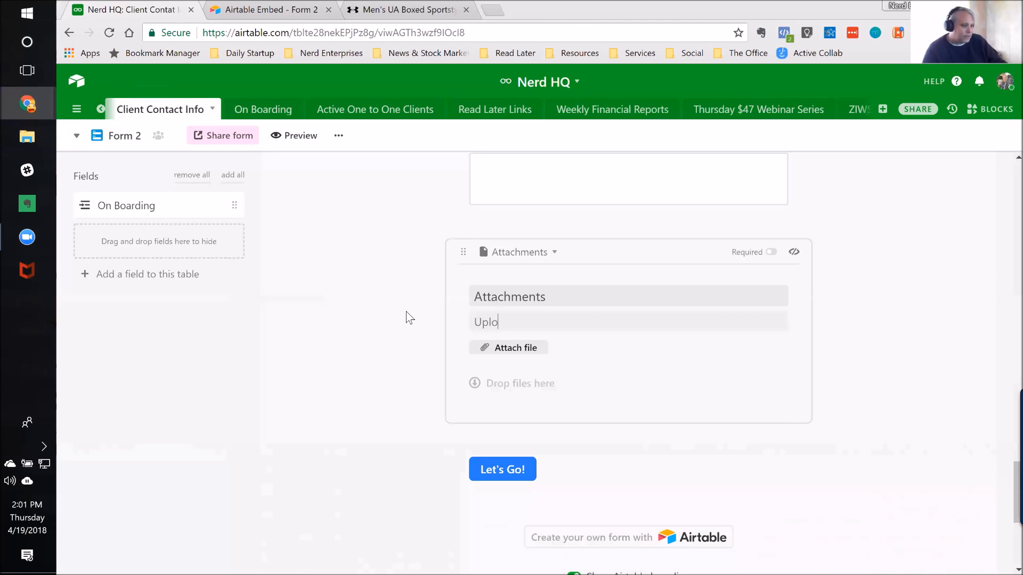
left_click(539, 297)
left_click_drag(550, 297, 459, 291)
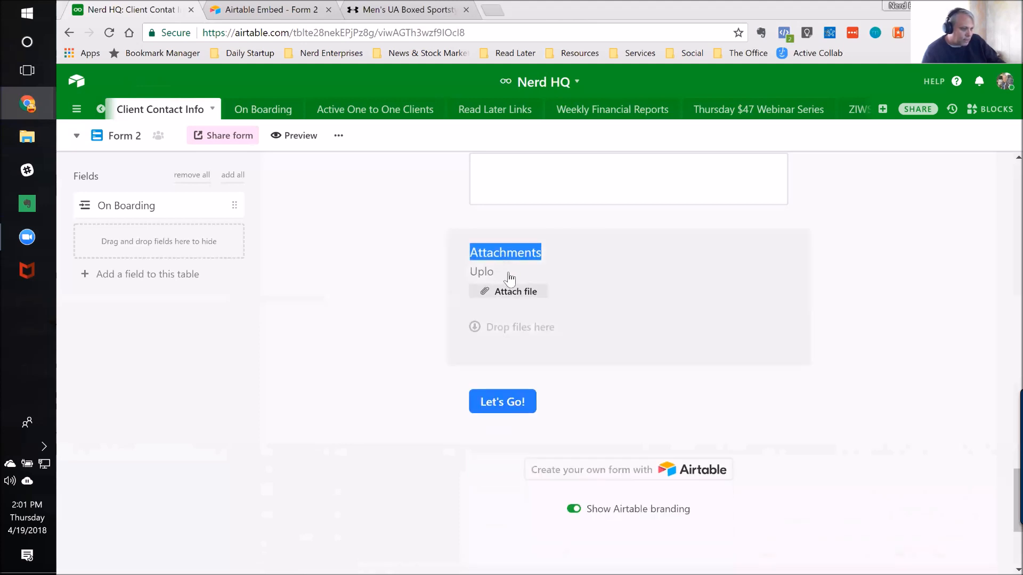
left_click(495, 271)
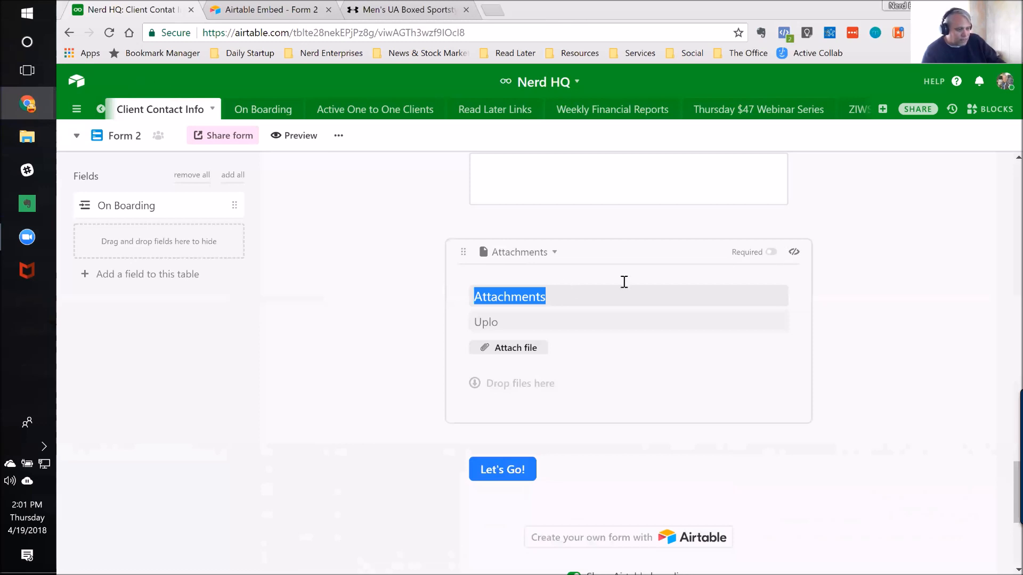
left_click(887, 278)
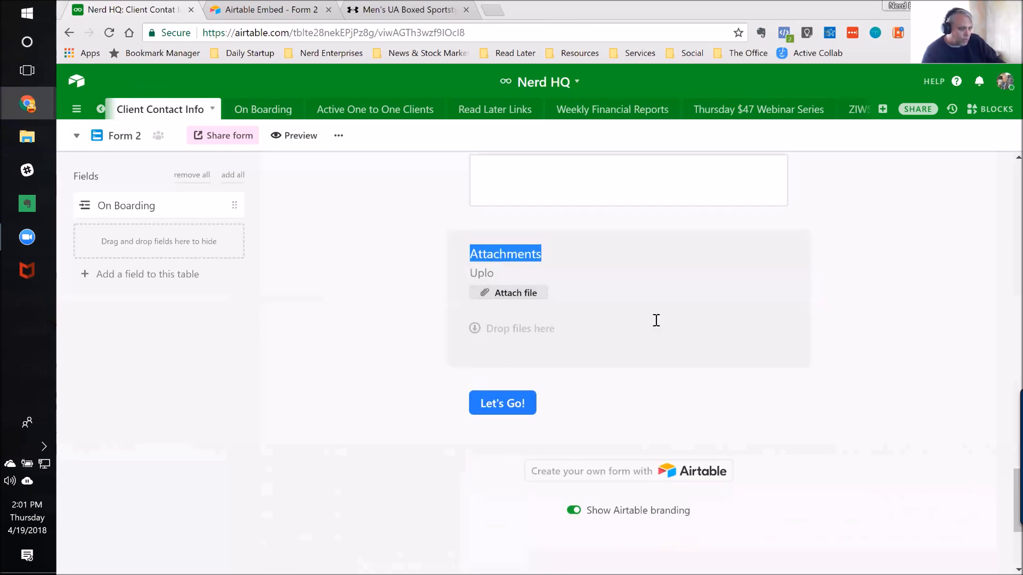
Step: Review the form's open-text questions, from the extra million dollars question up to Long Term Goals and Short Term Goals
scroll(656, 320, "up", 5)
scroll(661, 343, "up", 4)
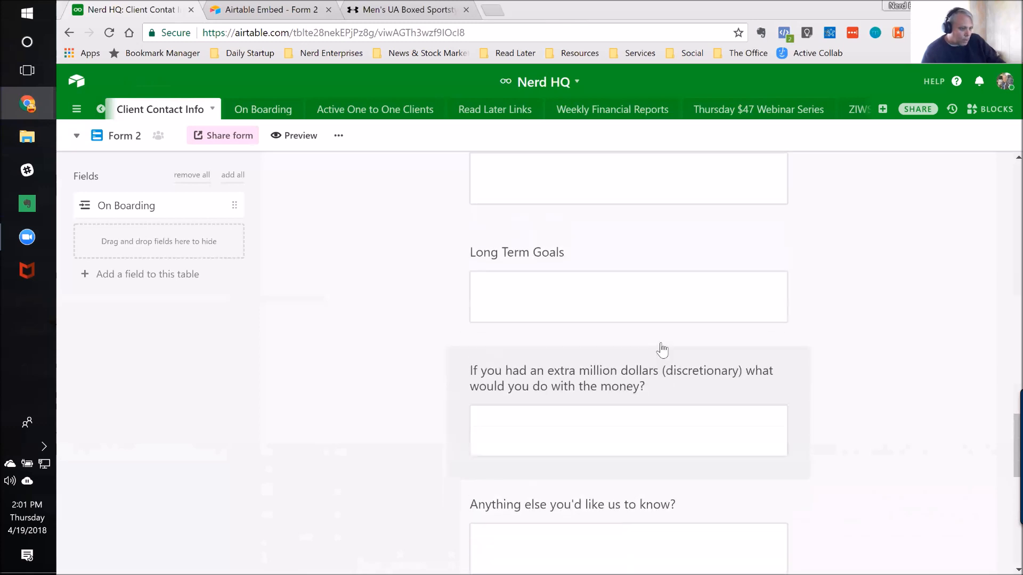
scroll(663, 347, "down", 4)
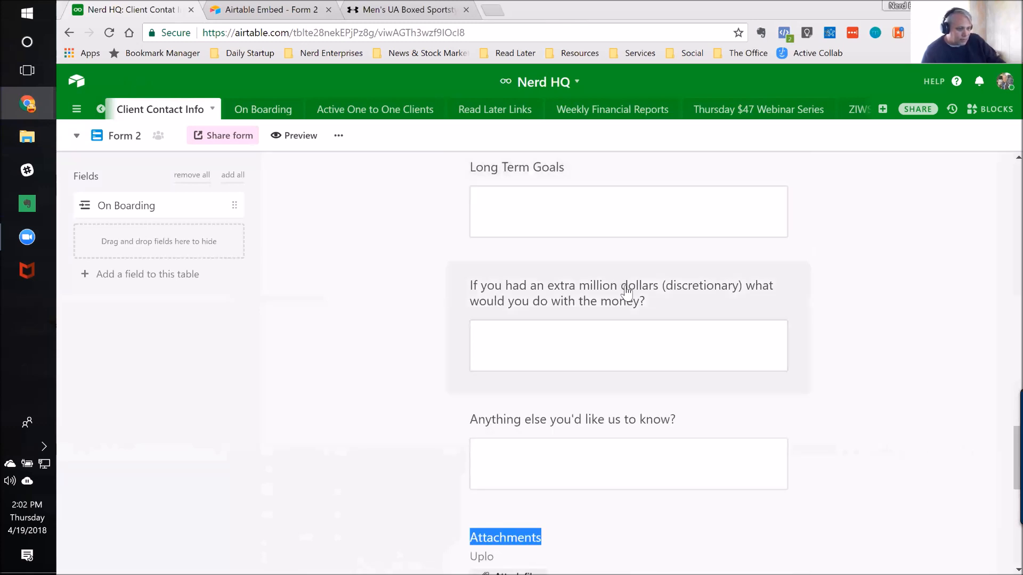
left_click(636, 339)
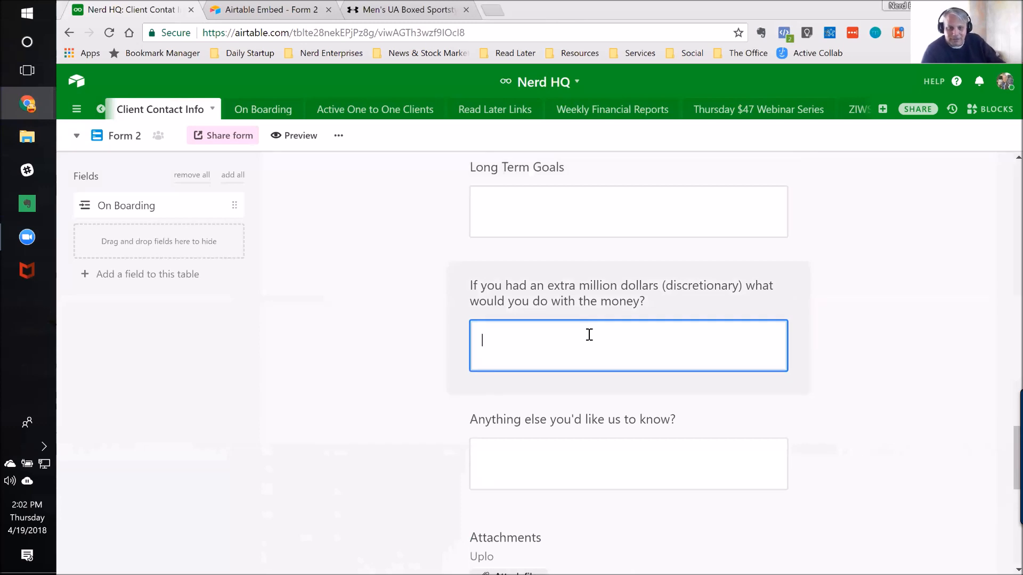
left_click(379, 318)
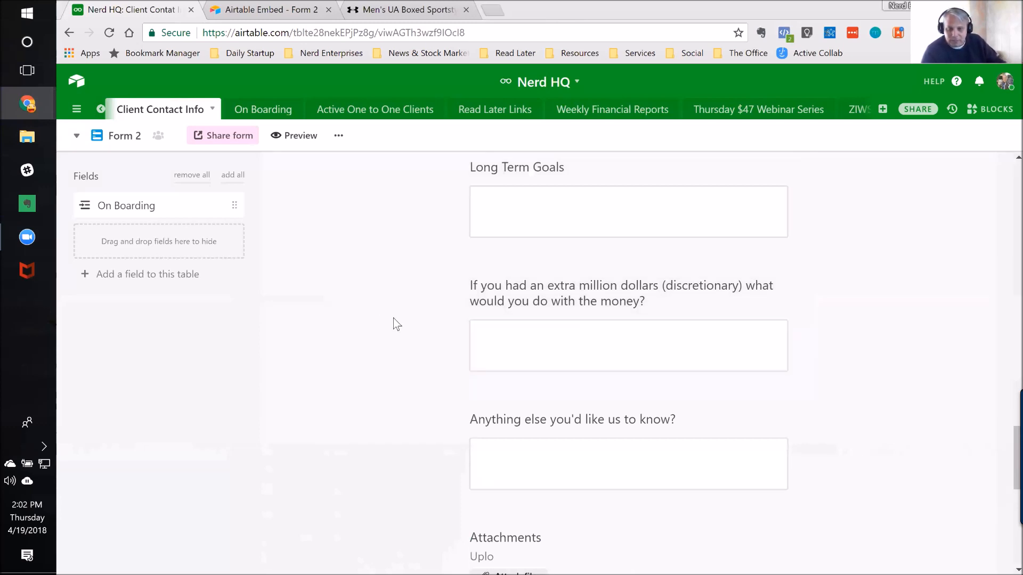
scroll(629, 353, "up", 3)
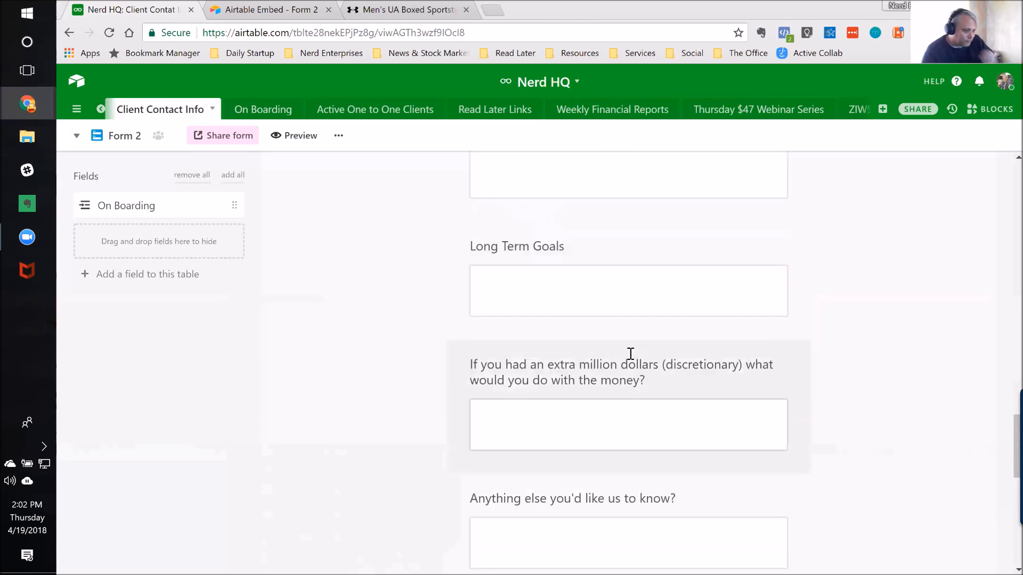
scroll(617, 352, "up", 3)
left_click(566, 384)
scroll(564, 381, "down", 1)
left_click(516, 423)
left_click(531, 292)
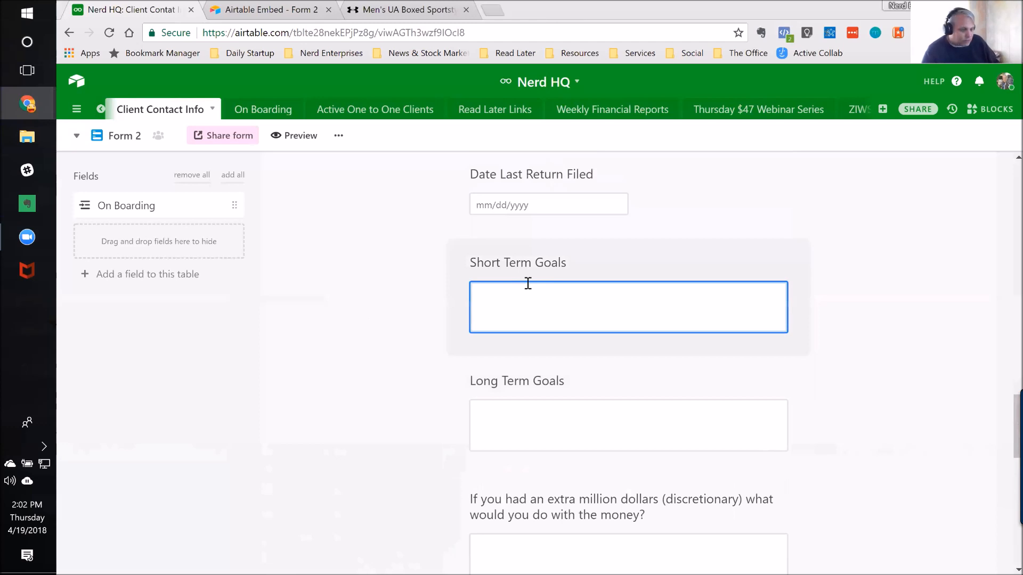
Step: Examine the date picker of Date Last Return Filed and the settings of Date of Incorporation without choosing a date
scroll(434, 304, "up", 2)
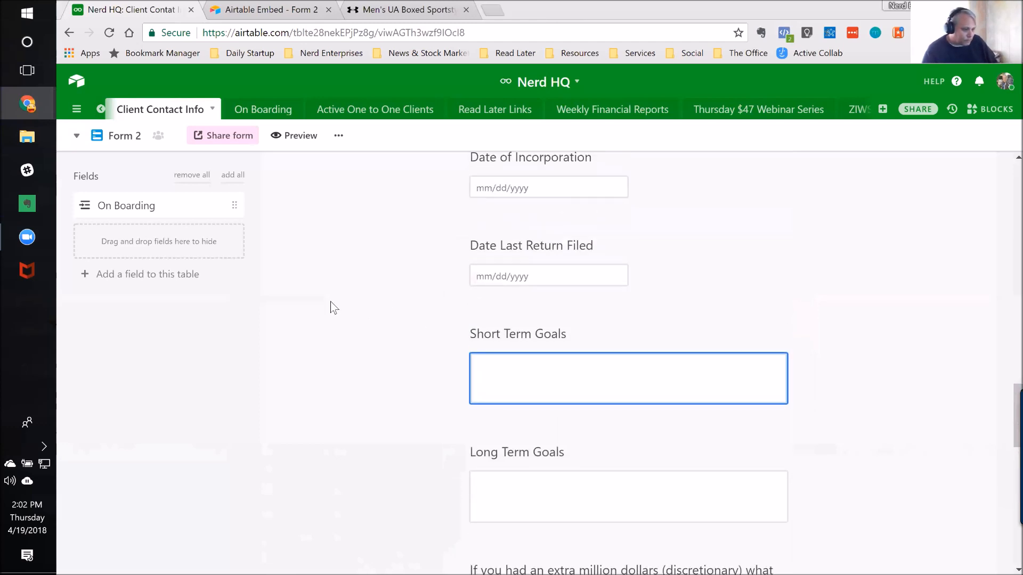
left_click(551, 274)
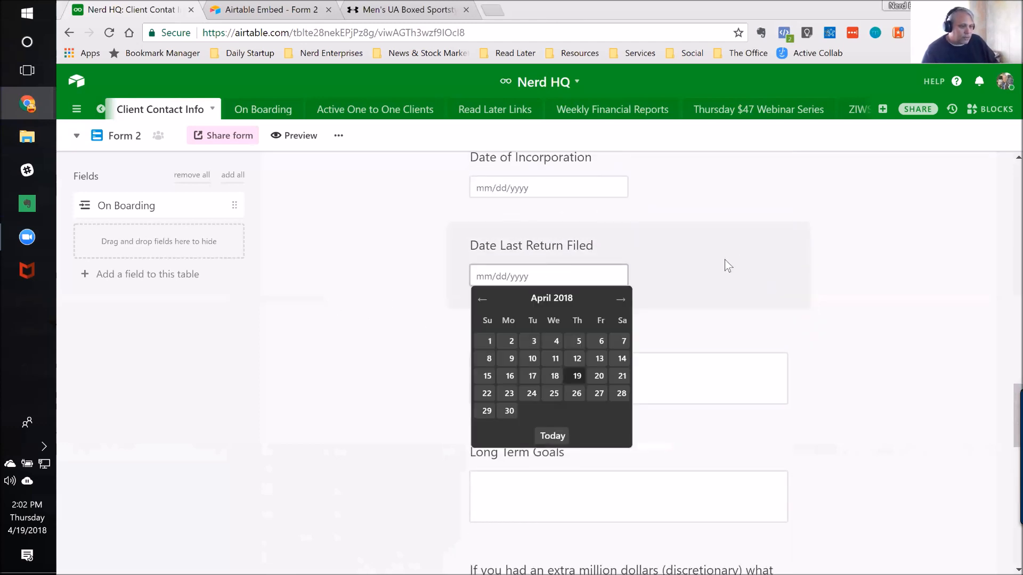
left_click(754, 256)
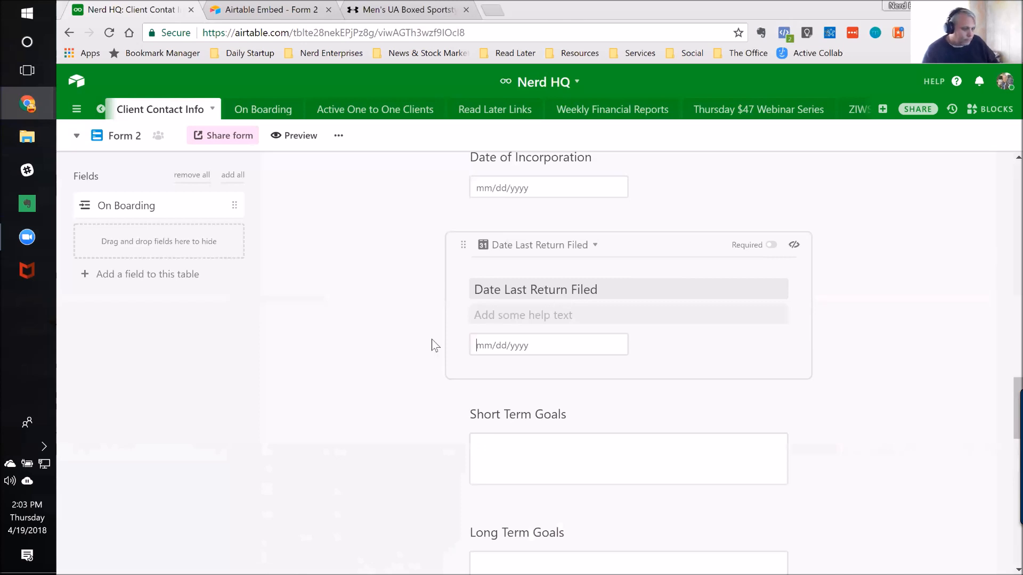
scroll(400, 342, "up", 3)
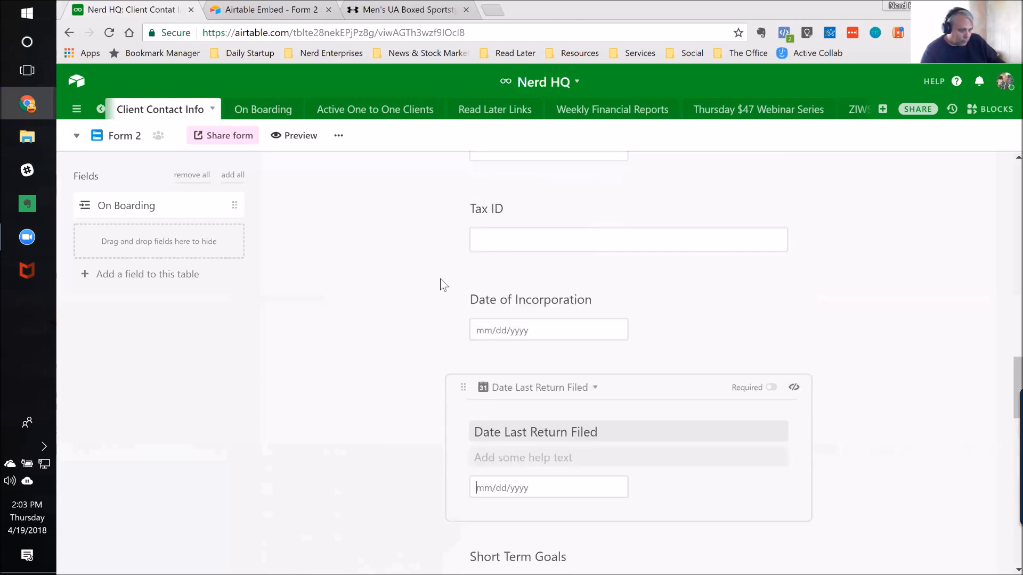
left_click(552, 303)
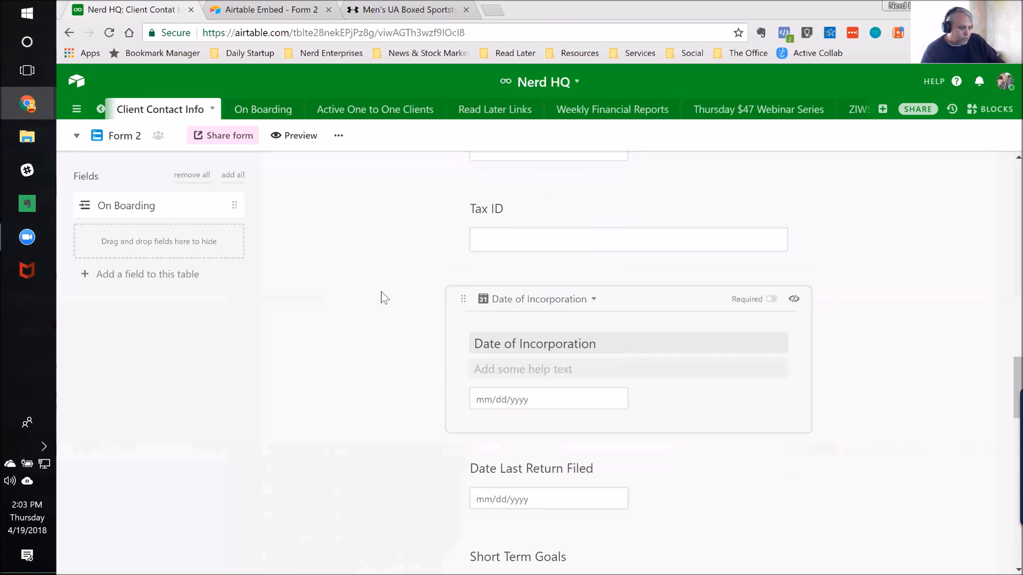
left_click(397, 323)
scroll(399, 324, "up", 2)
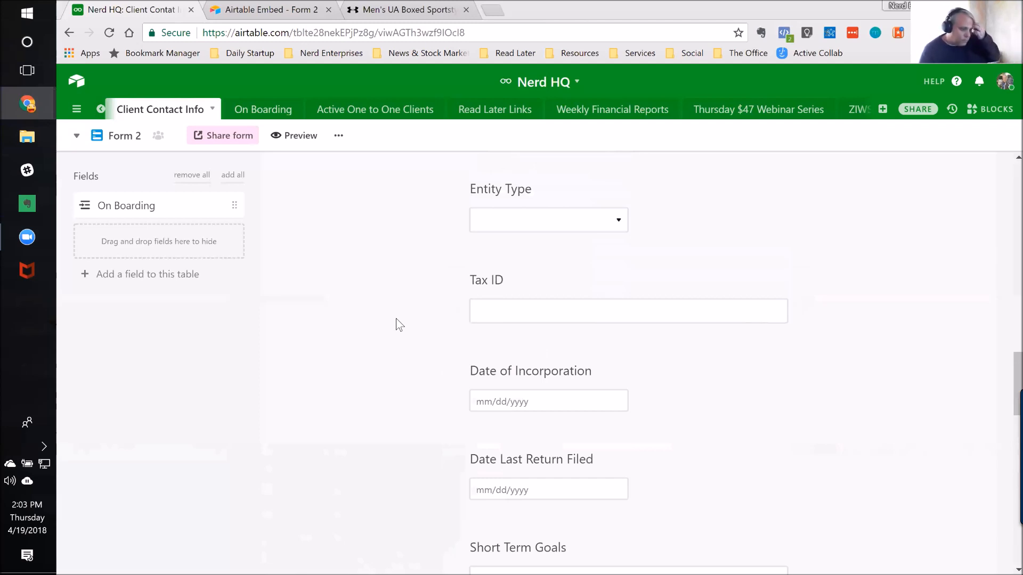
Step: Check the Tax ID answer box and the list of Entity Type options without entering or choosing anything
left_click(593, 304)
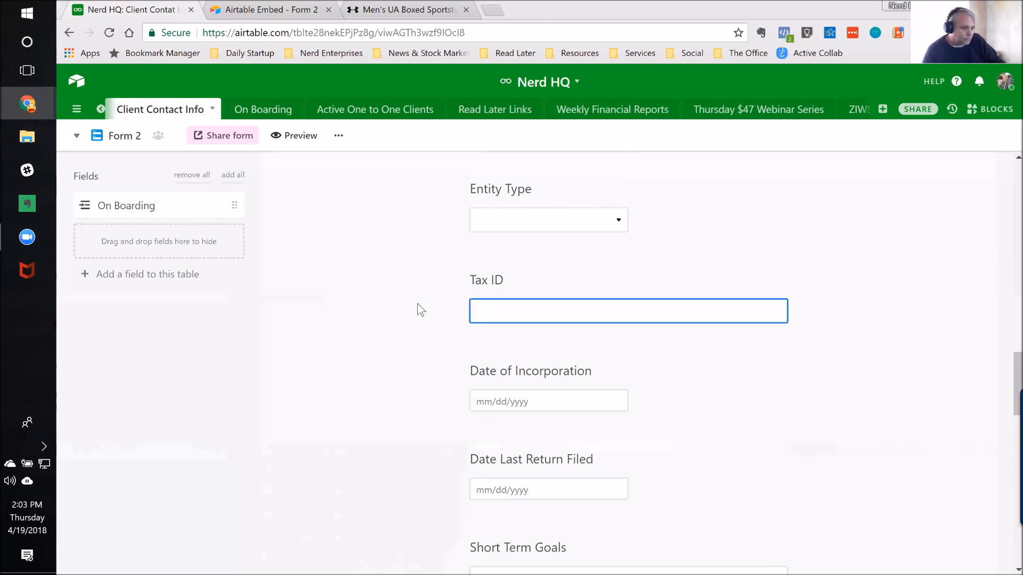
left_click(402, 305)
scroll(317, 300, "up", 1)
scroll(320, 301, "up", 1)
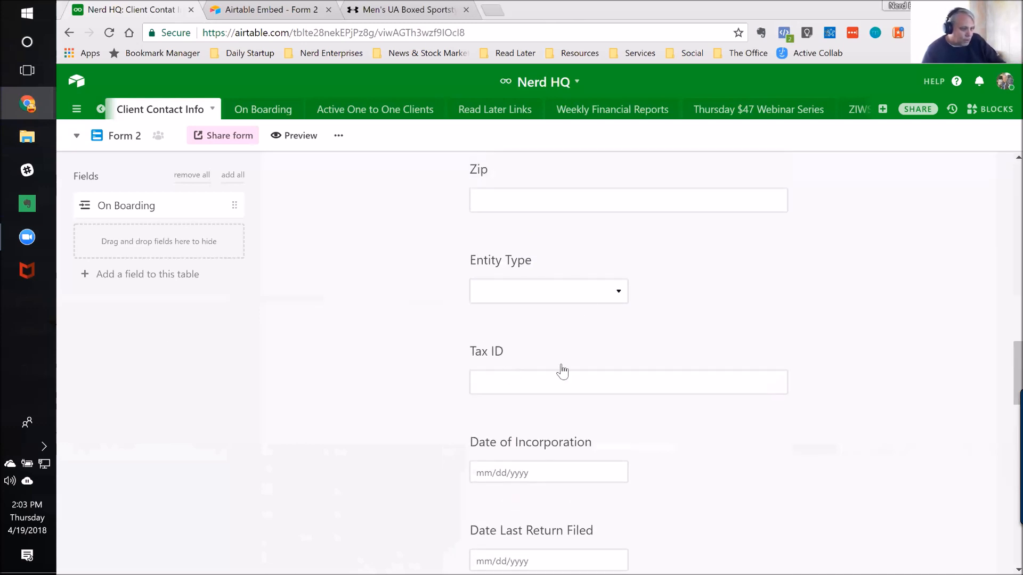
left_click(621, 293)
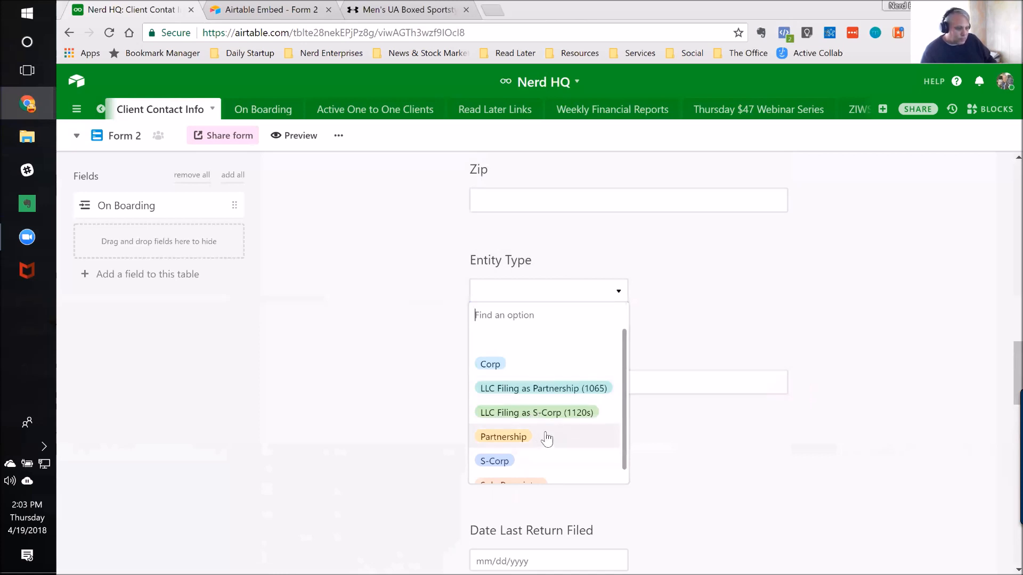
scroll(533, 442, "down", 1)
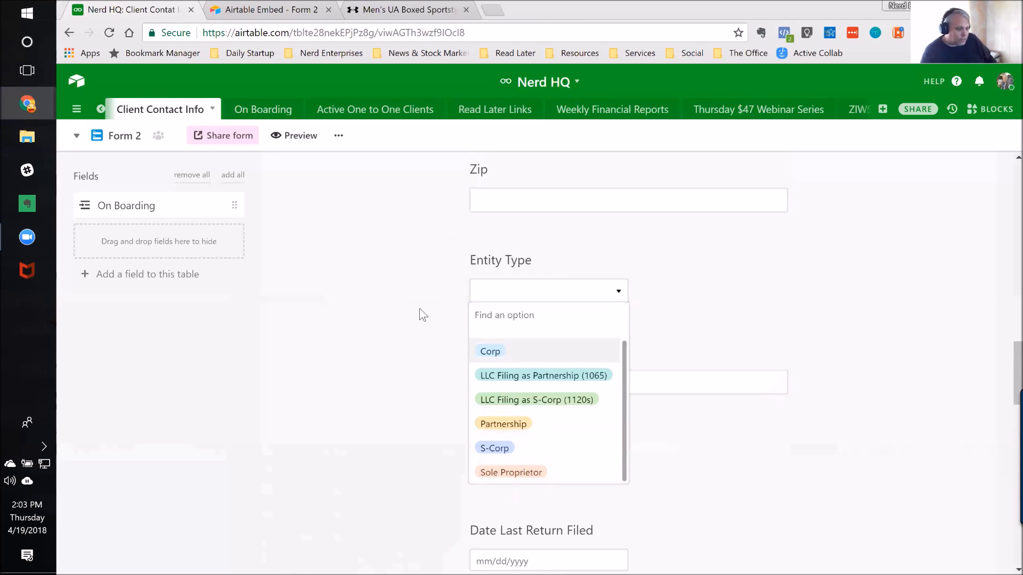
left_click(438, 269)
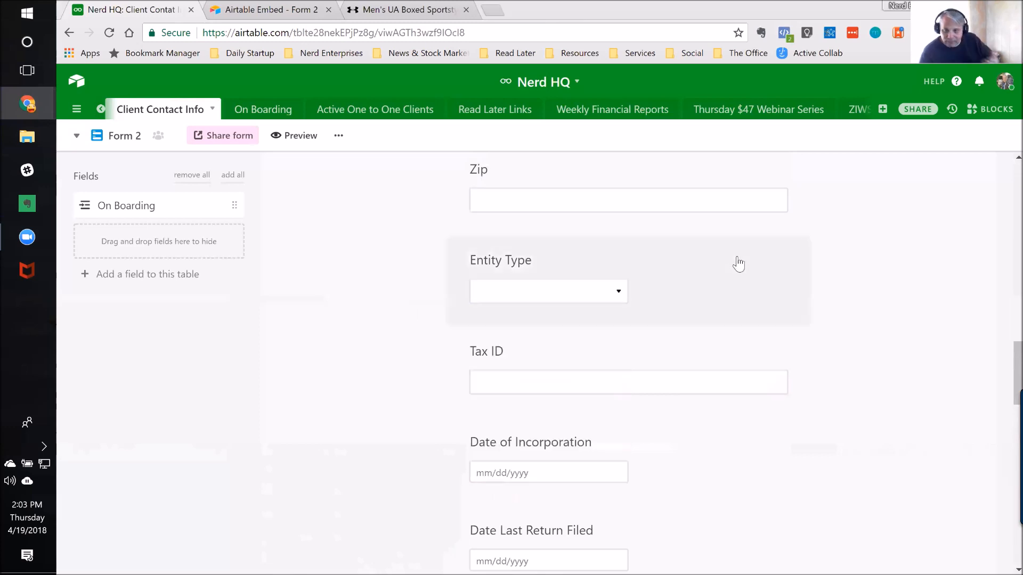
Step: Make the Contact Name question near the start of the form required
scroll(711, 280, "up", 3)
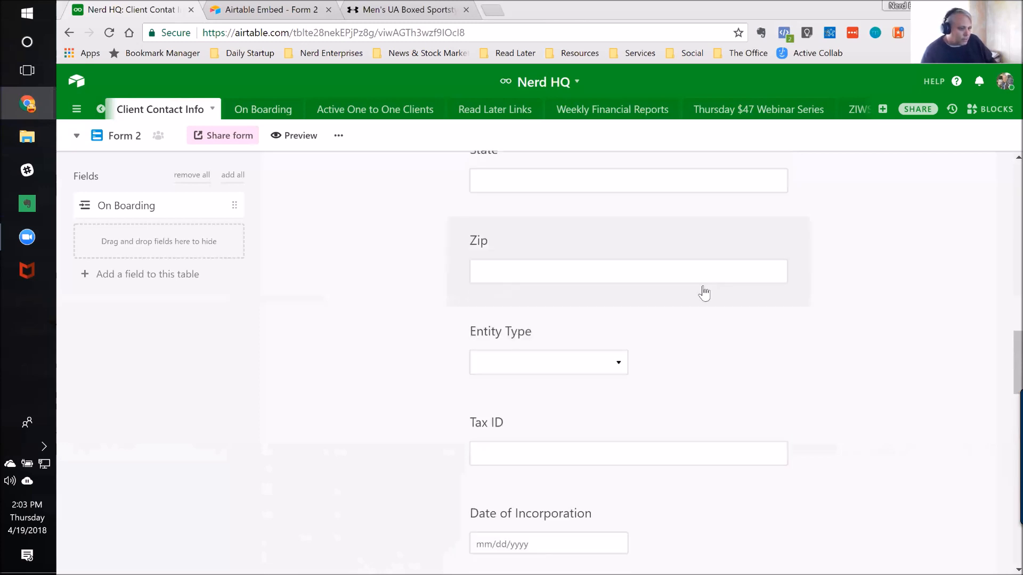
scroll(681, 309, "up", 7)
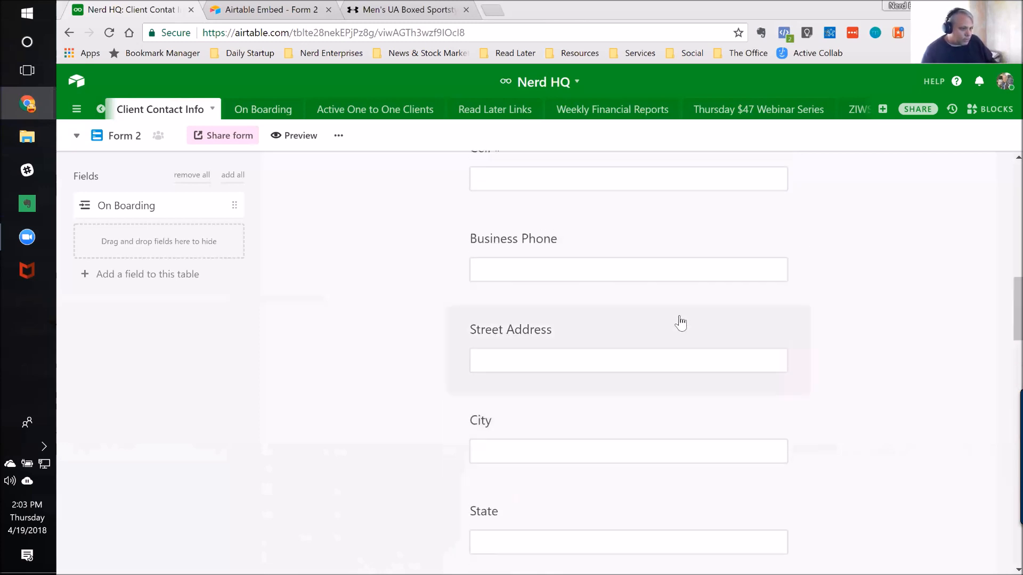
scroll(617, 351, "up", 5)
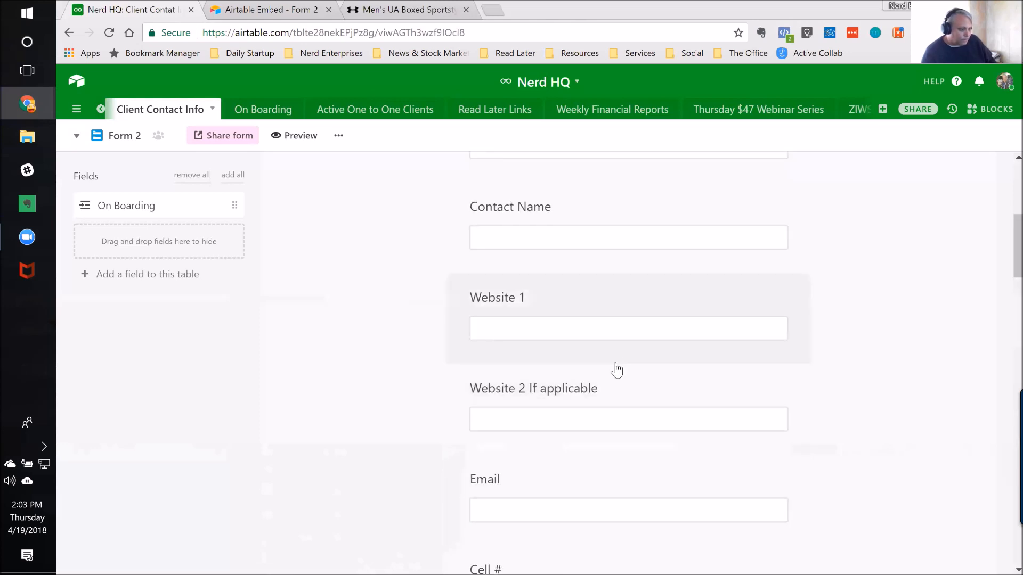
scroll(623, 380, "up", 1)
scroll(622, 380, "up", 6)
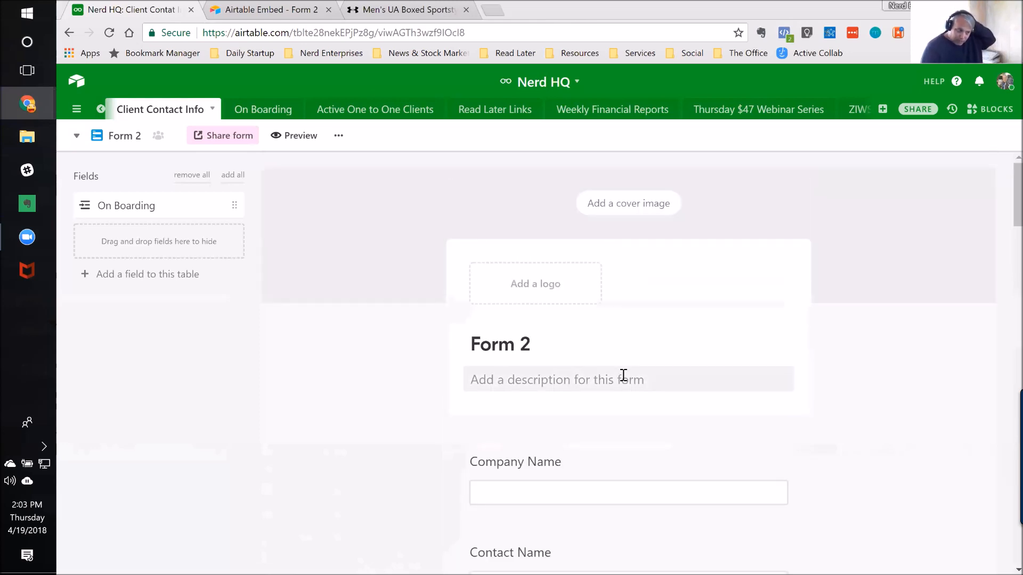
scroll(621, 376, "down", 3)
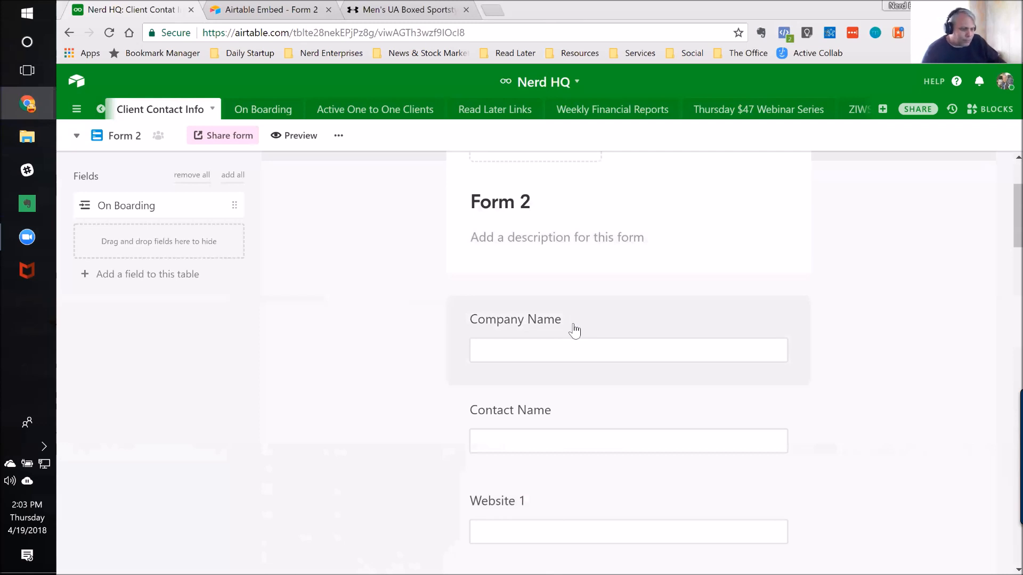
left_click(530, 416)
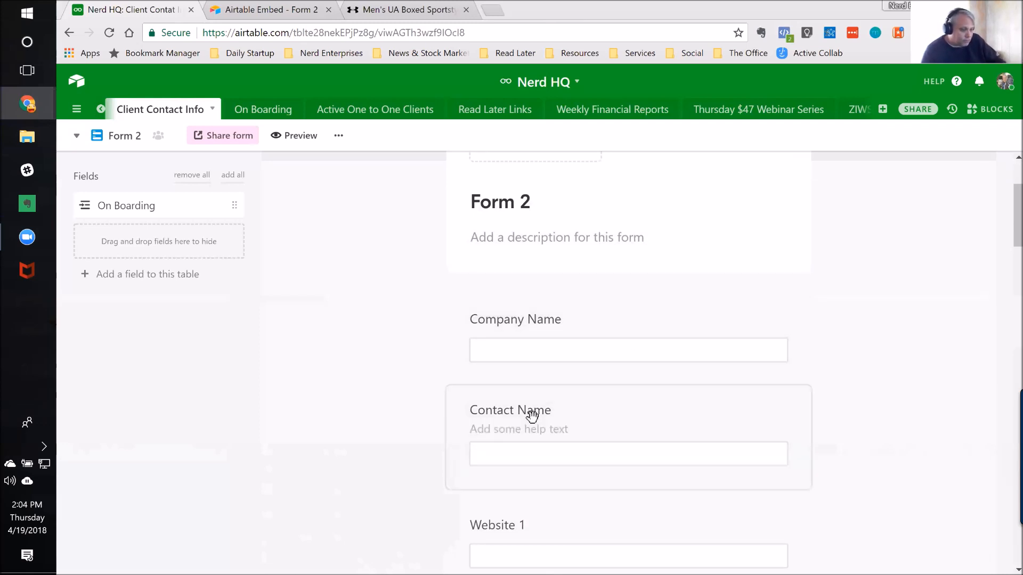
left_click(772, 410)
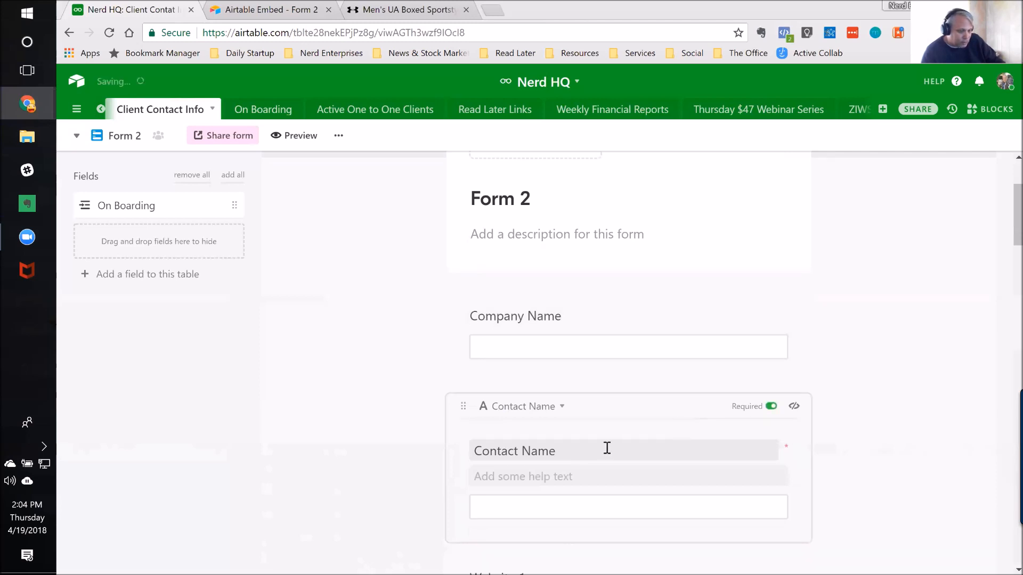
scroll(605, 447, "down", 1)
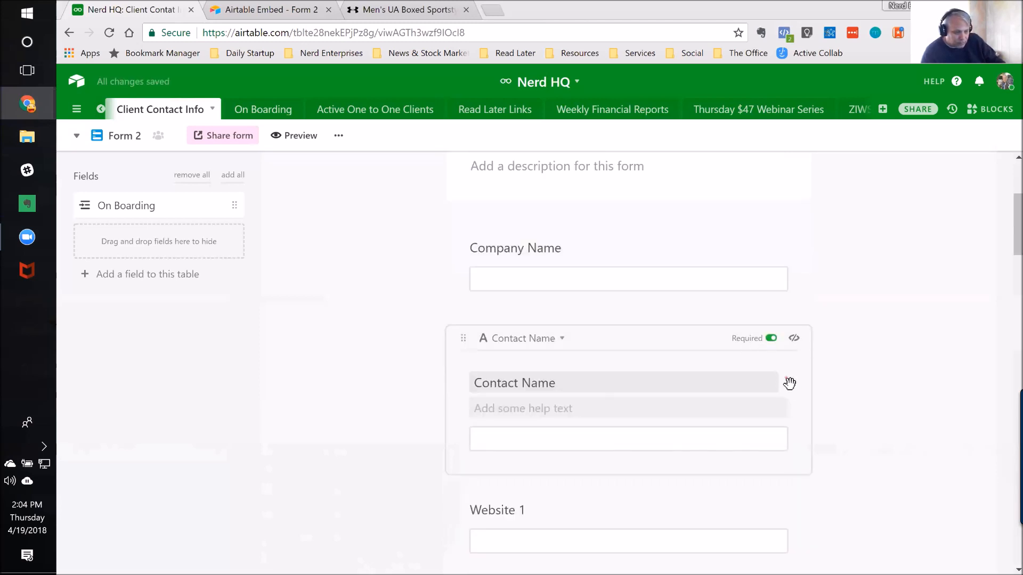
left_click(844, 389)
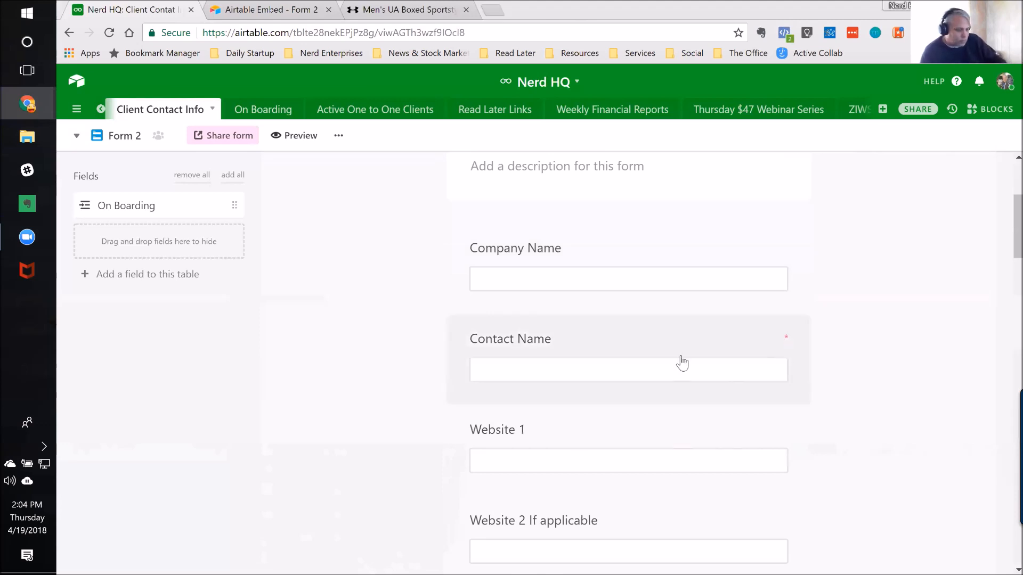
Step: Make the Email question of the client form required
scroll(372, 457, "down", 4)
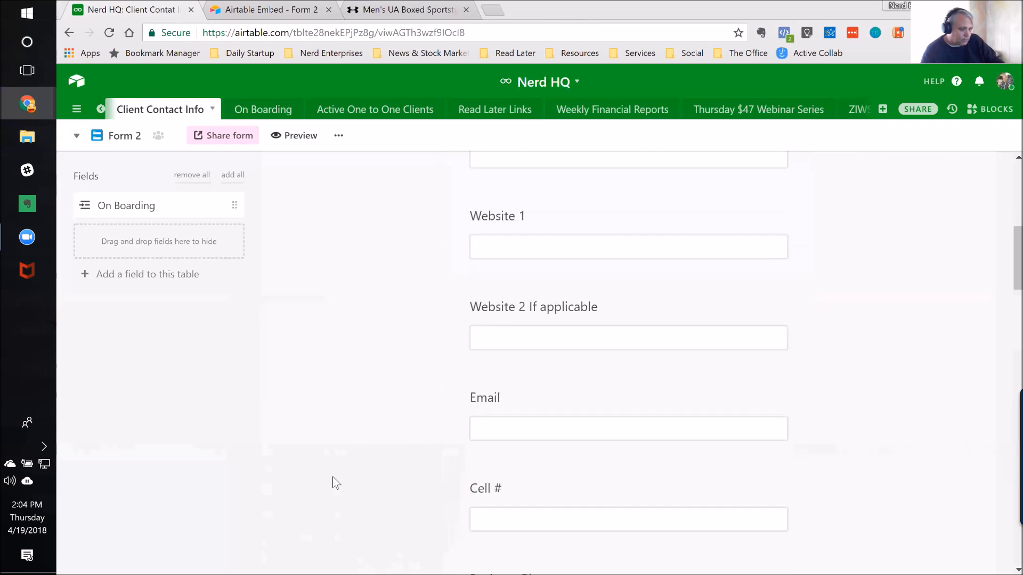
scroll(333, 477, "down", 1)
left_click(688, 355)
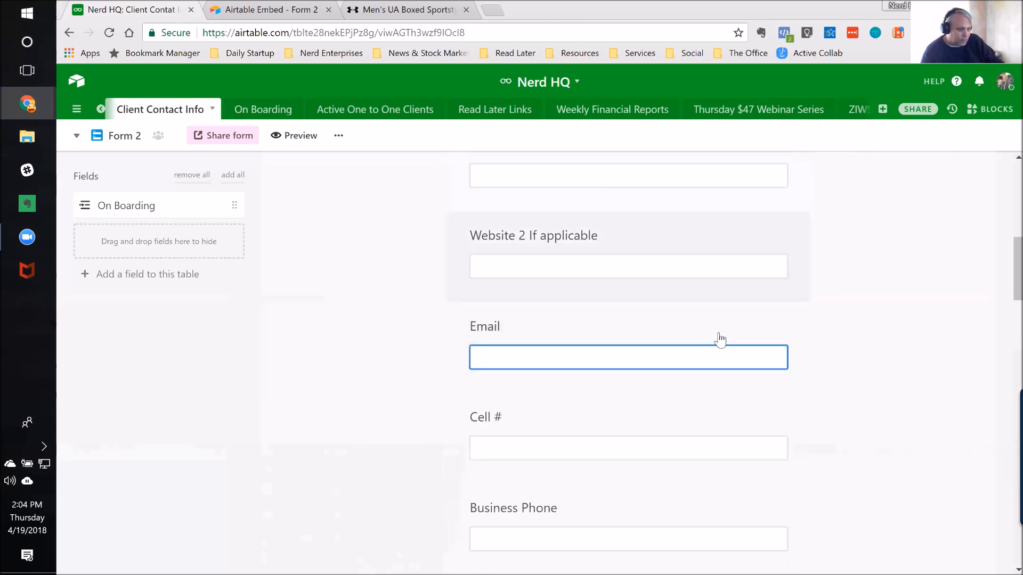
left_click(737, 335)
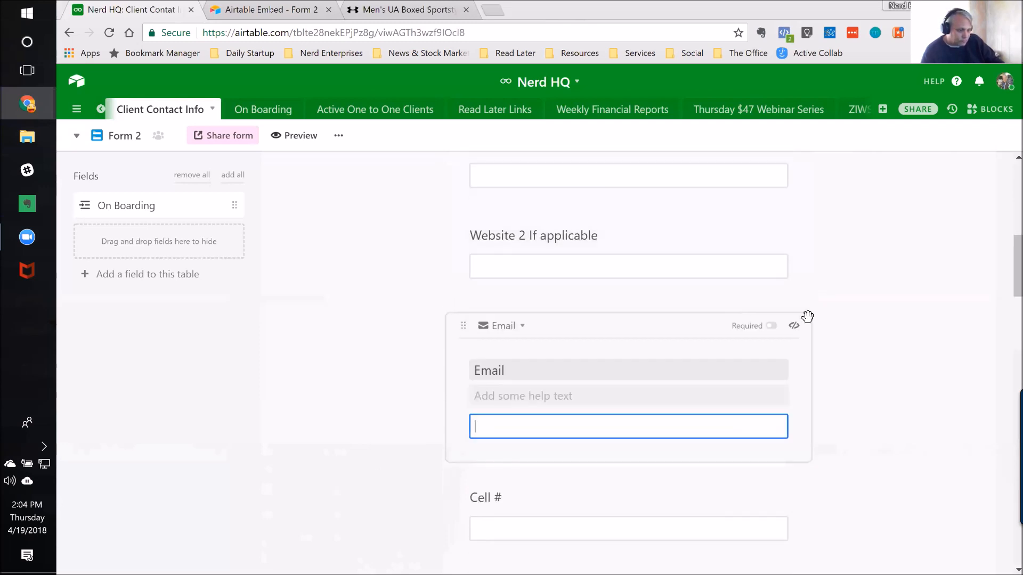
left_click(771, 326)
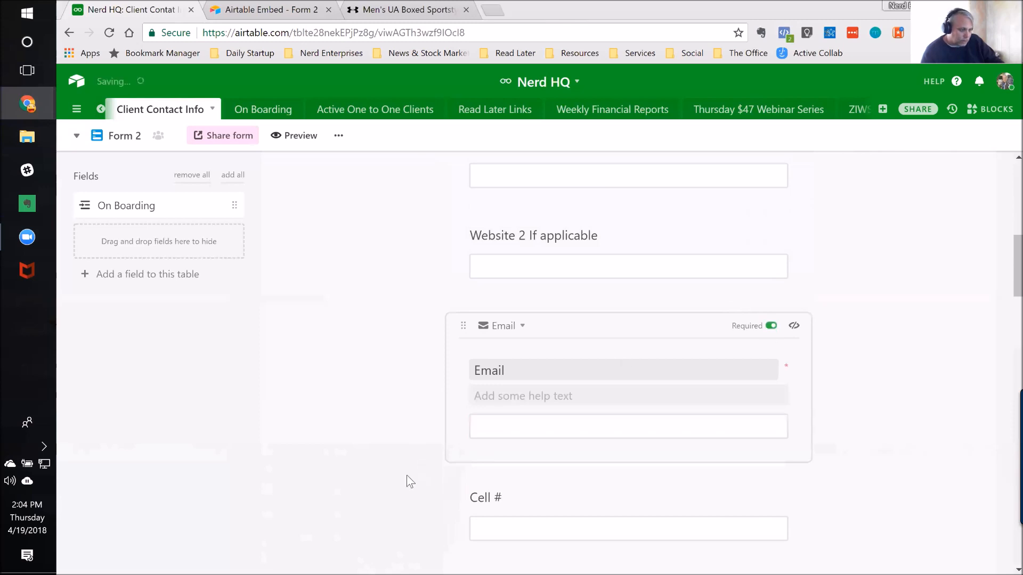
scroll(408, 475, "down", 3)
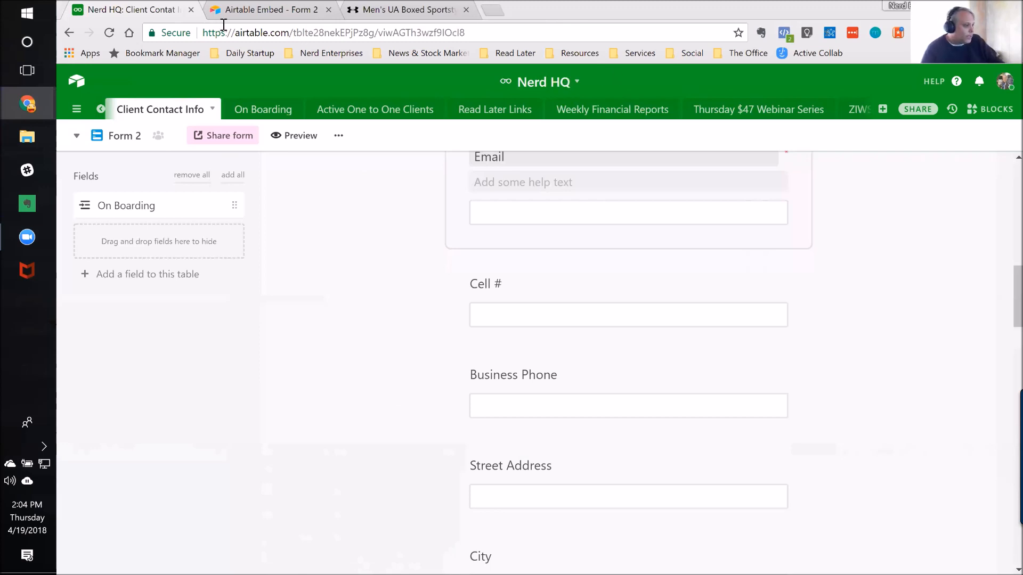
Step: Open the published base Your Application Ecosystem from your own Airtable Universe profile and explore its records
left_click(78, 82)
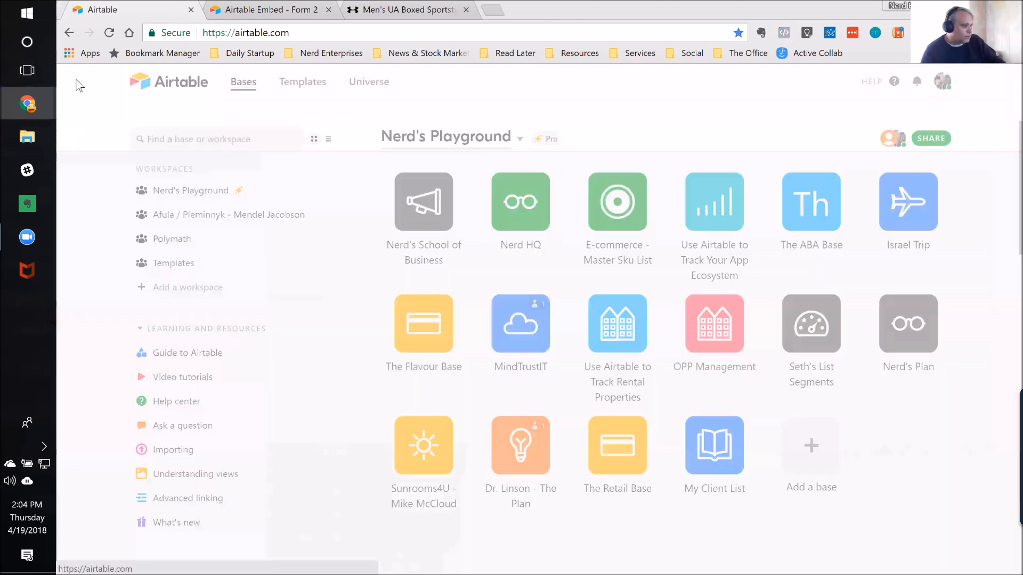
left_click(370, 83)
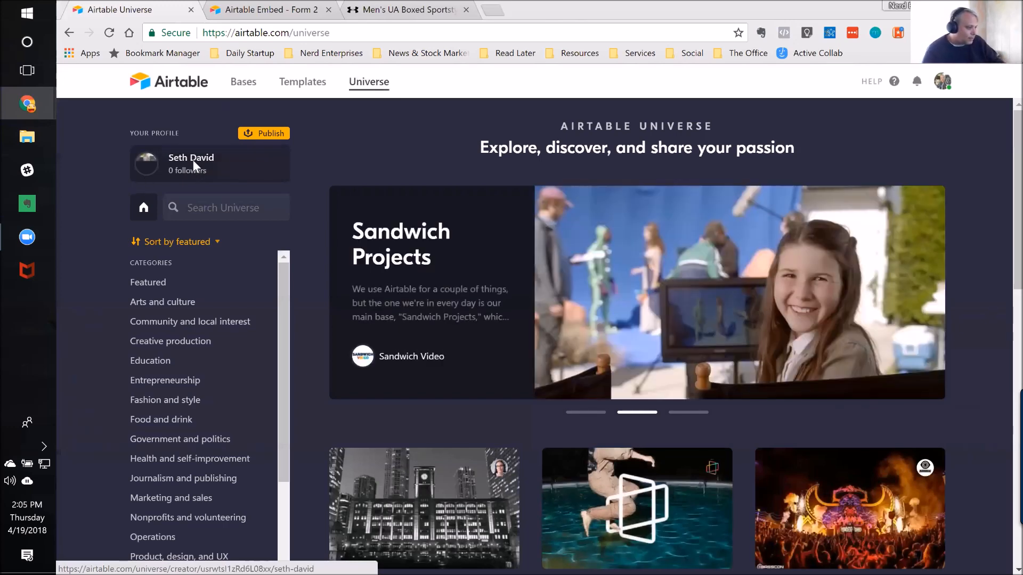
left_click(195, 163)
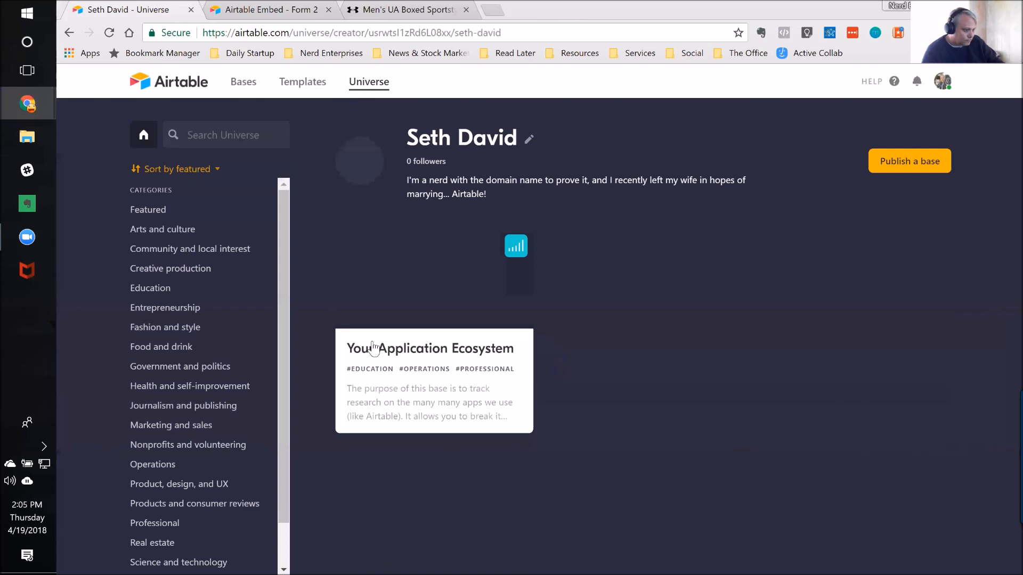
left_click(414, 356)
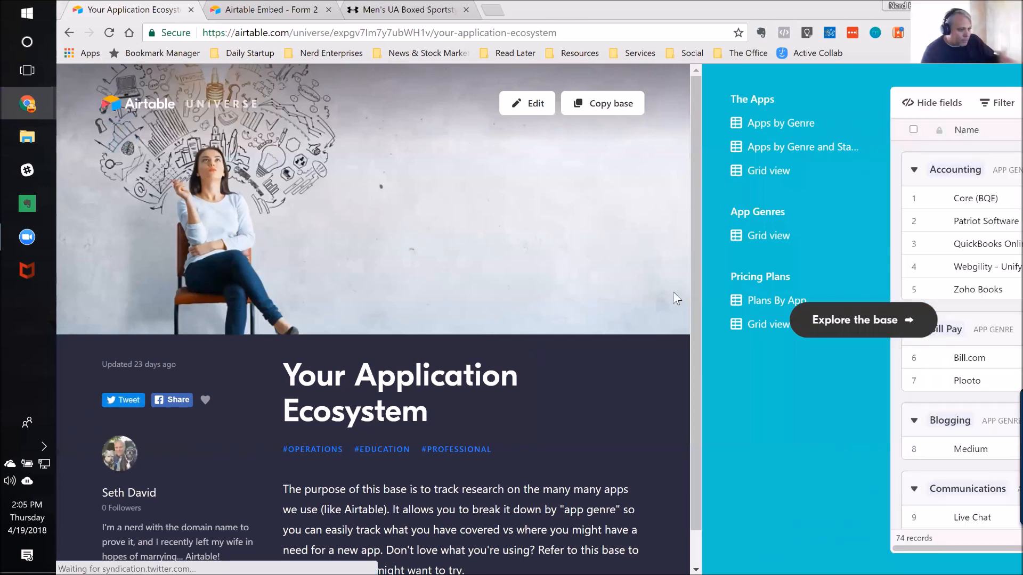
left_click(858, 322)
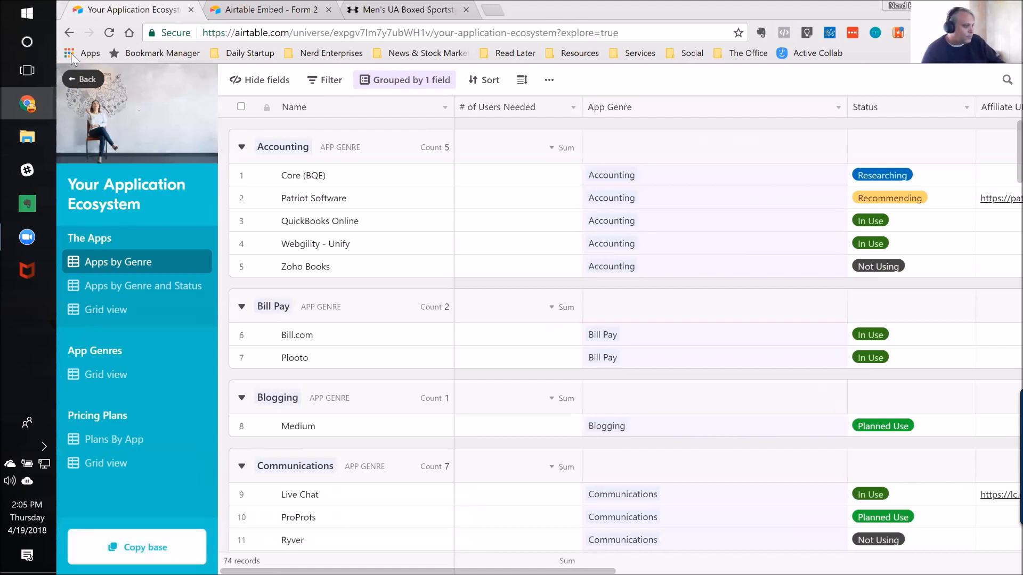
Step: Leave Airtable Universe and return to Form 2 in the Nerd HQ base
left_click(69, 33)
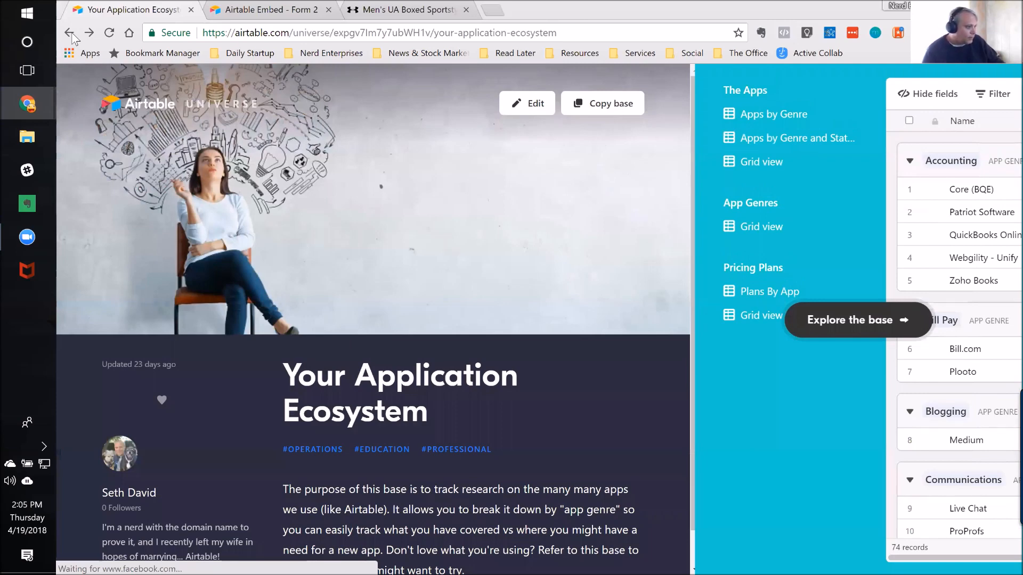
left_click(70, 33)
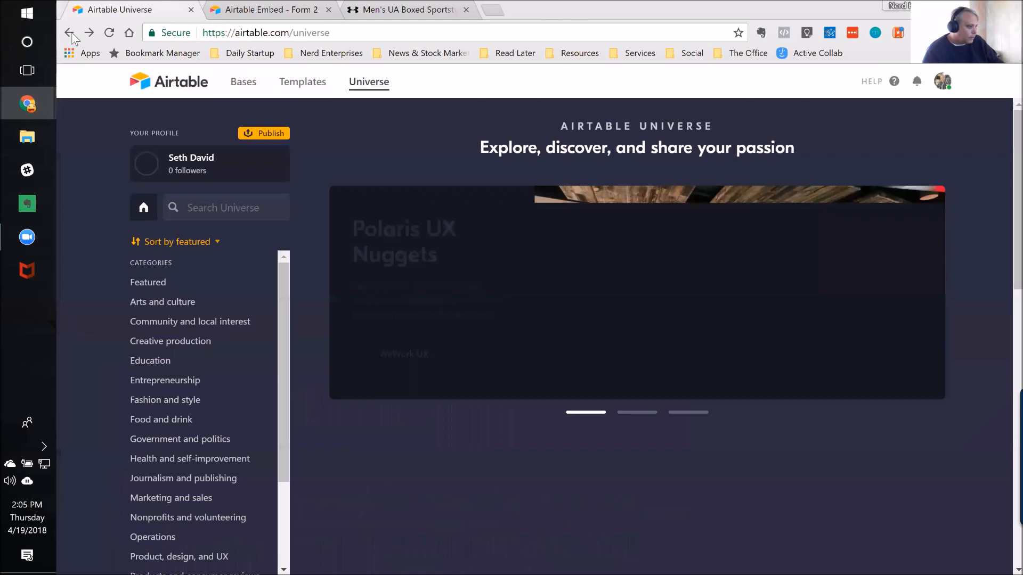
left_click(69, 33)
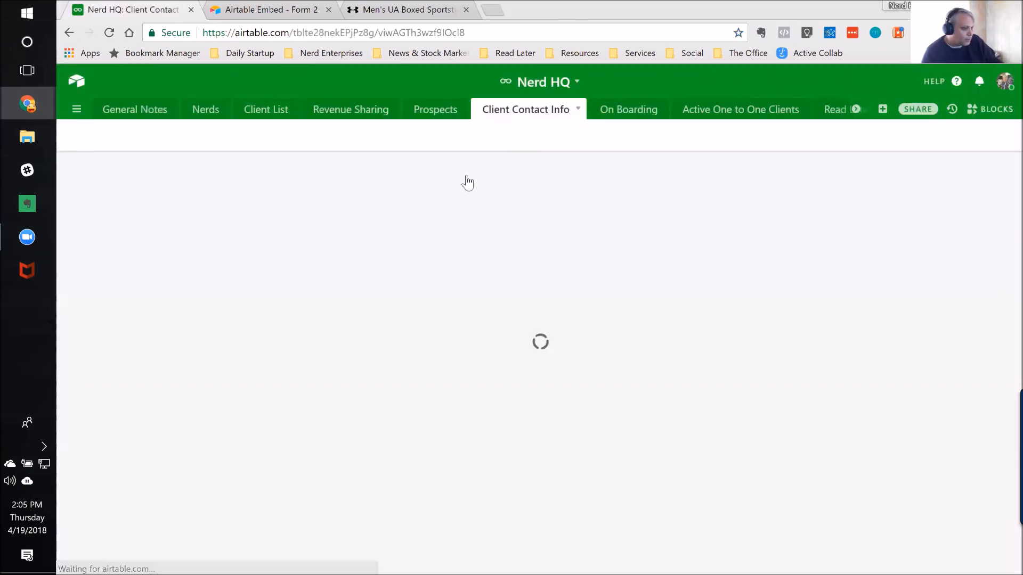
Step: Create a private read-only shared link to the whole Nerd HQ base
left_click(577, 83)
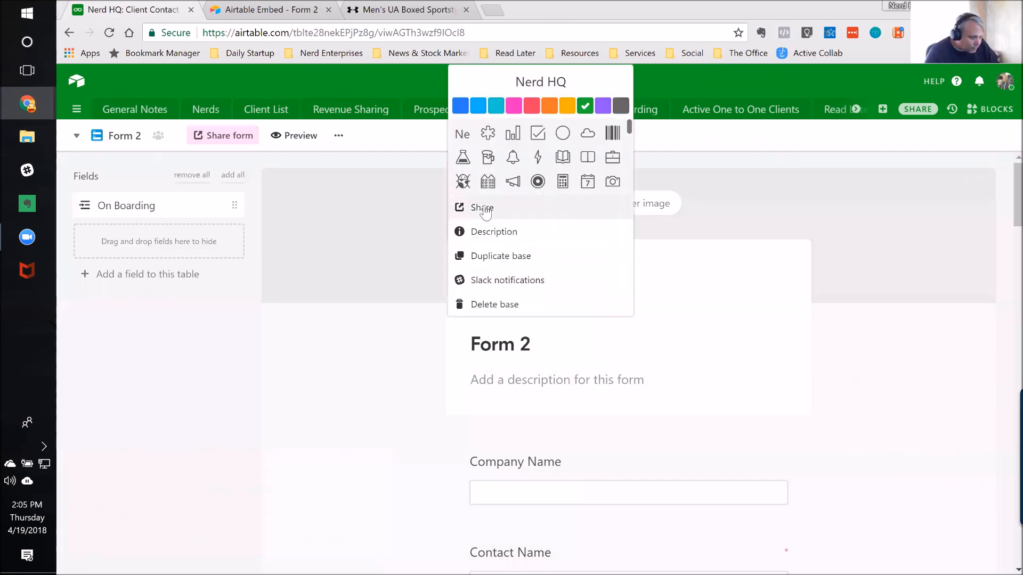
left_click(485, 208)
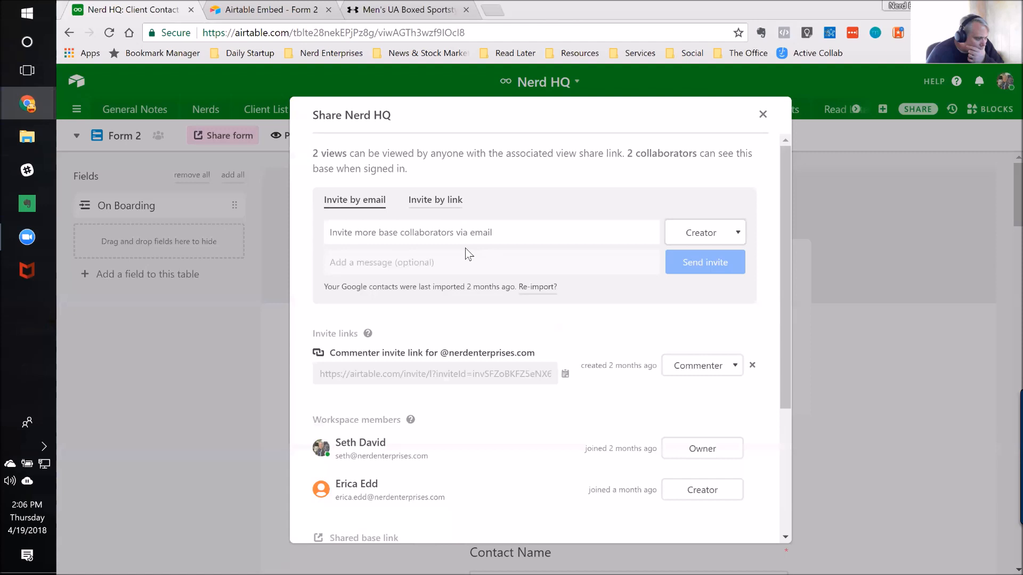
scroll(474, 259, "down", 2)
scroll(472, 273, "down", 2)
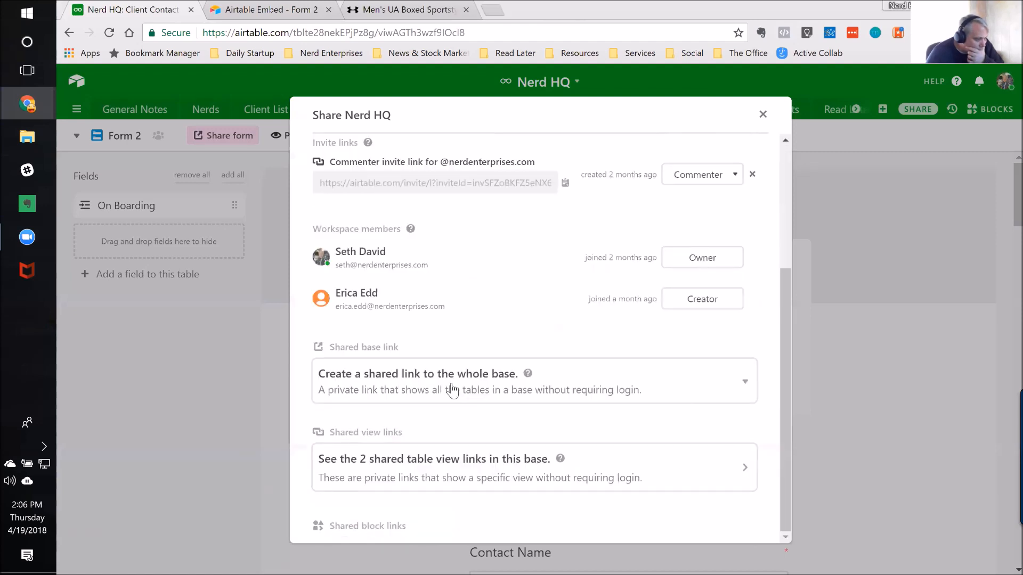
left_click(450, 388)
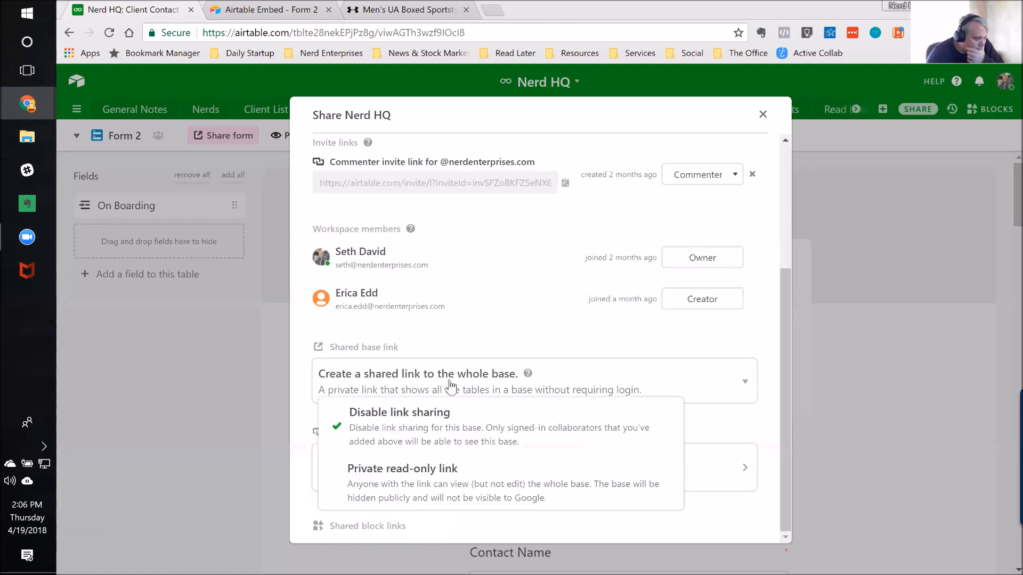
left_click(431, 474)
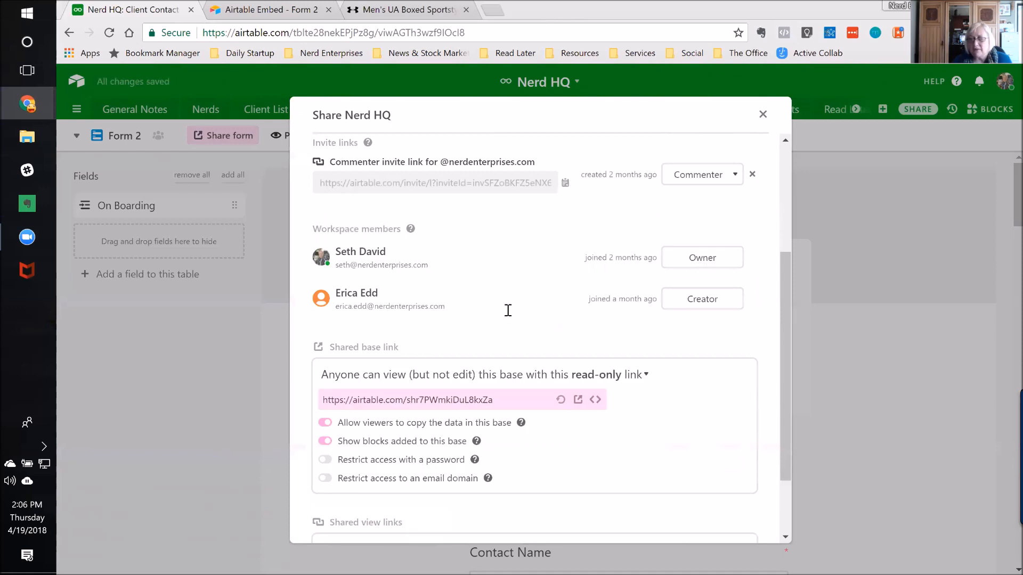
Step: Check the shared link's viewer-copy option, preview the shared base in a separate browser tab, and close the preview and sharing settings
scroll(506, 306, "down", 2)
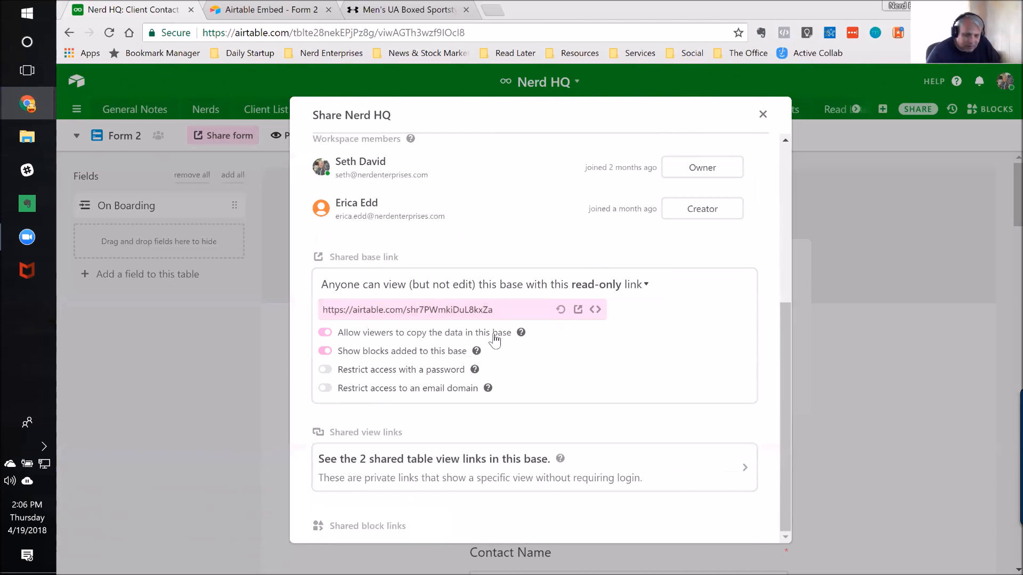
left_click(326, 335)
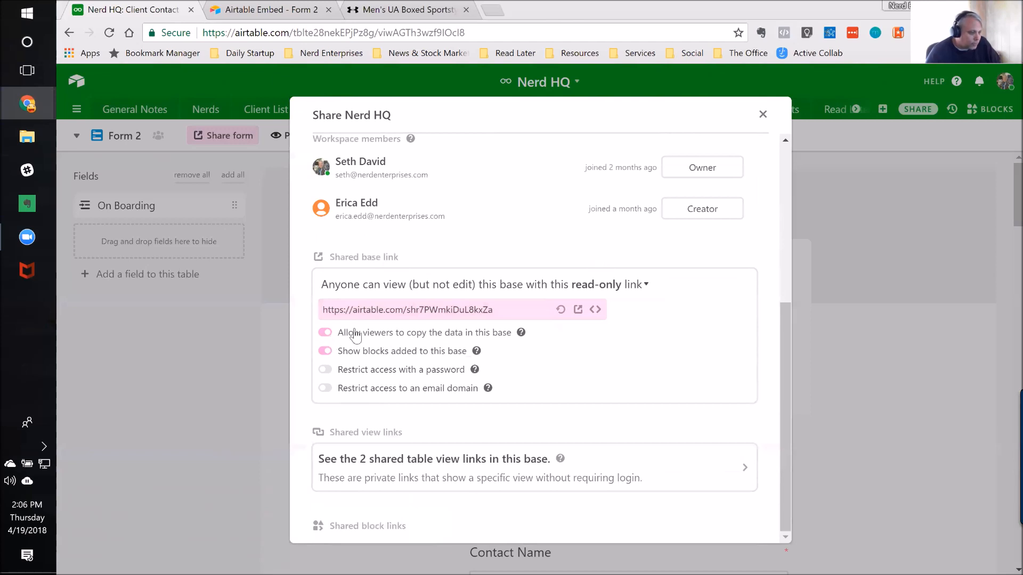
left_click(578, 310)
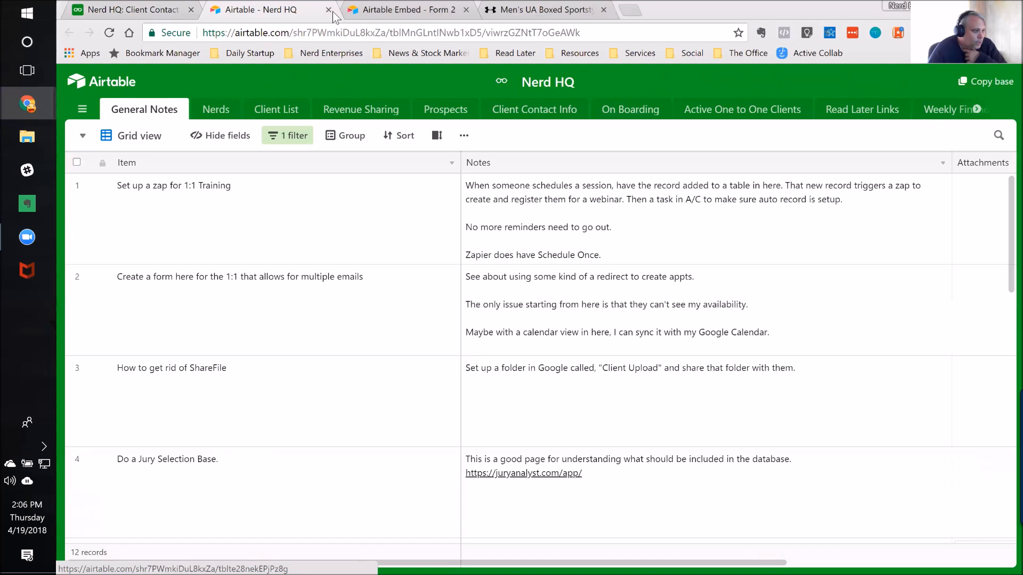
key("ctrl+w")
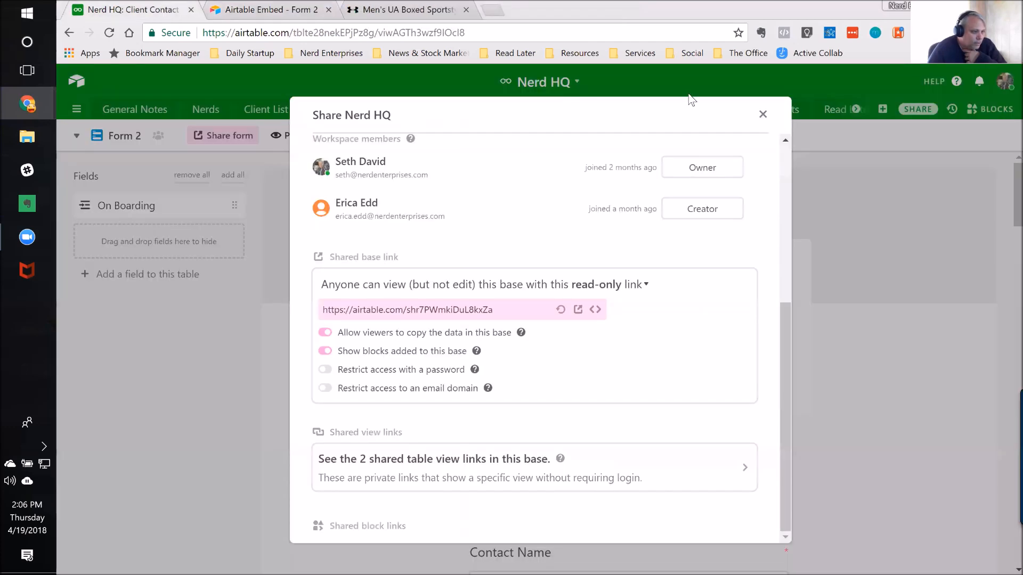
left_click(763, 114)
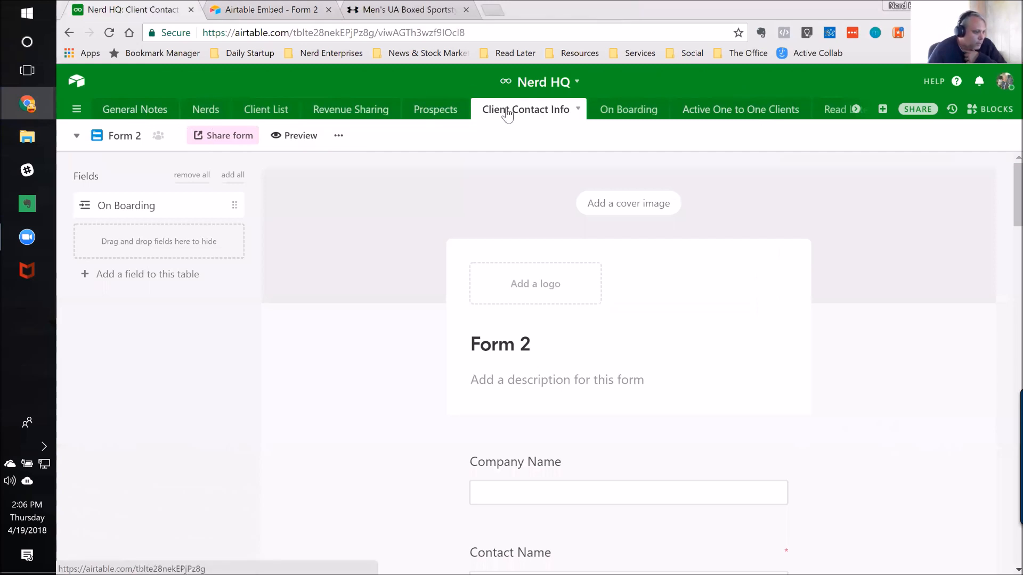
Step: Delete Form 2 from the Client Contact Info table and open the view named Form
left_click(338, 135)
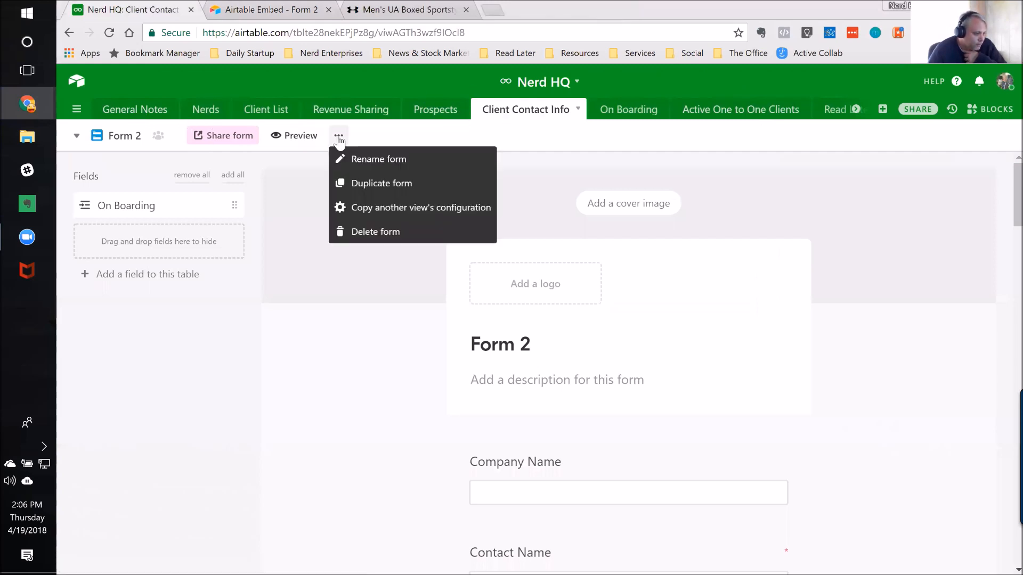
left_click(372, 230)
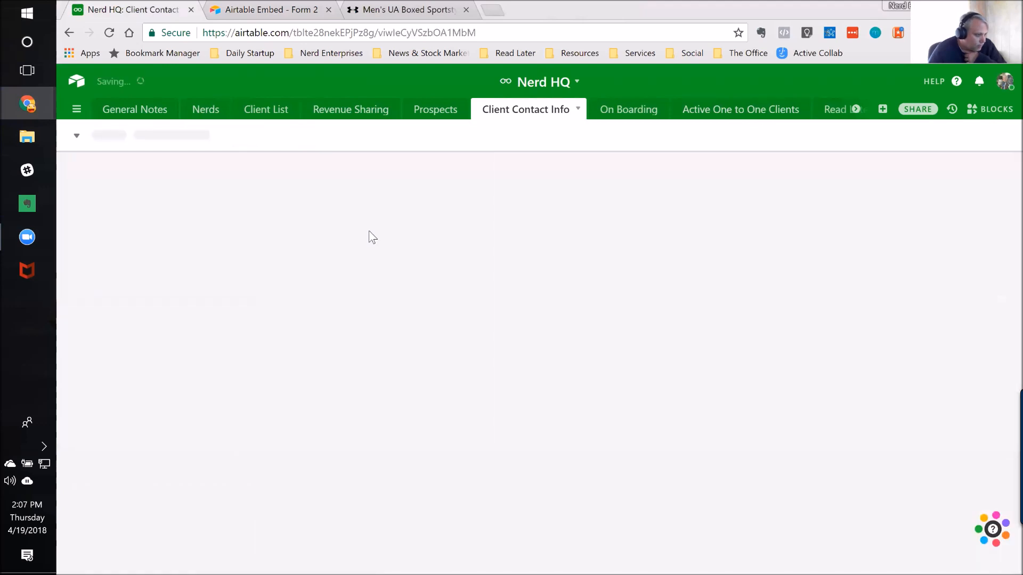
left_click(79, 137)
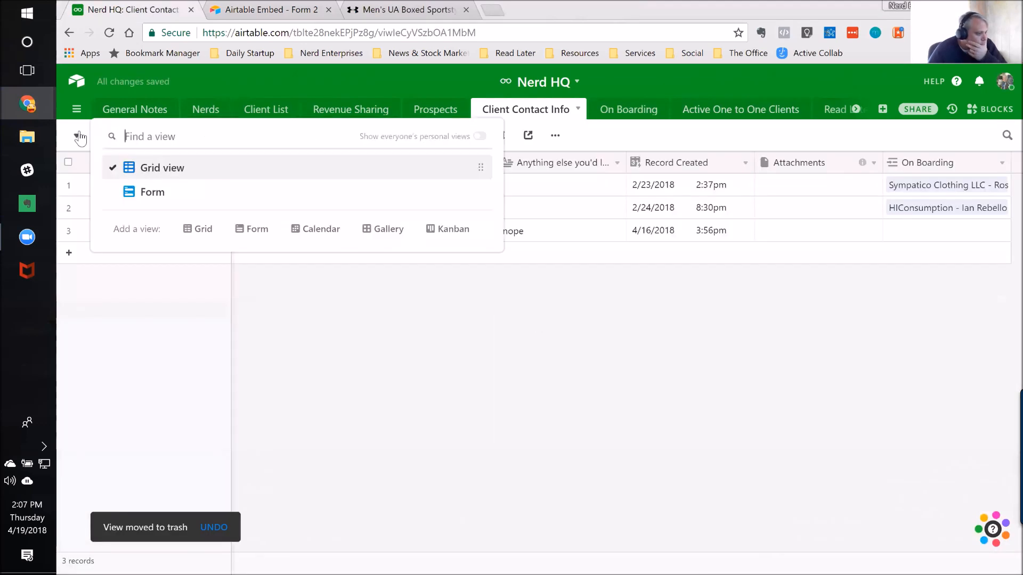
left_click(140, 193)
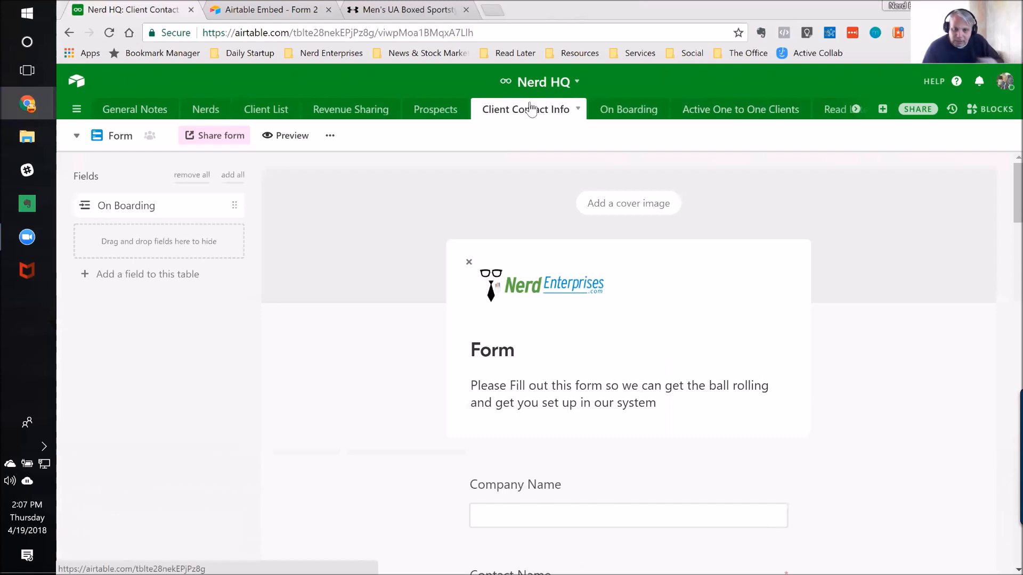
Step: Switch to Zapier by loading zapier.com/app/explore in a new browser tab
left_click(493, 10)
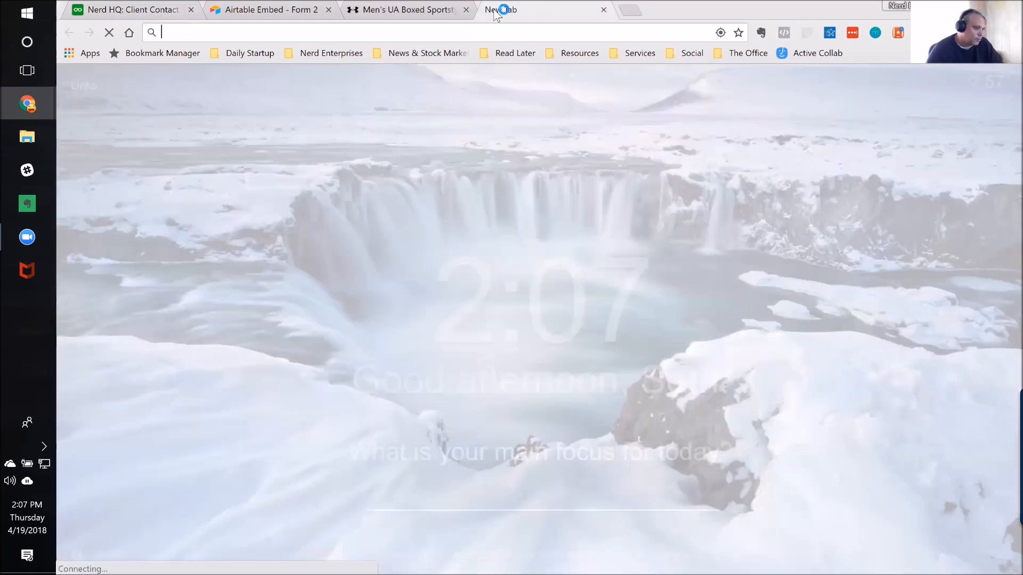
type("zapier.com/app/explore")
key("Return")
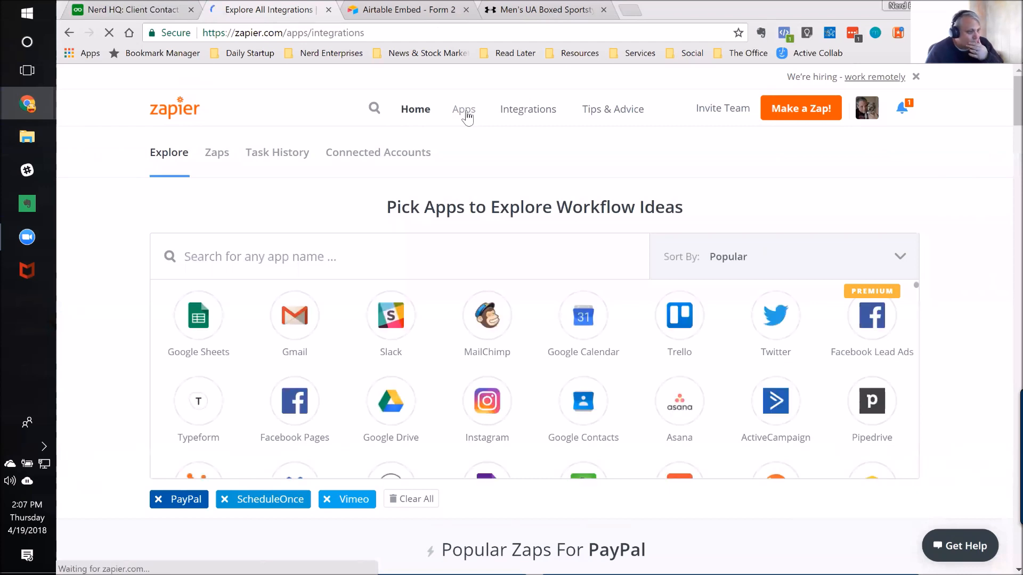
Step: Look through Zapier's directory of most popular apps and return to the Zapier home page
left_click(463, 110)
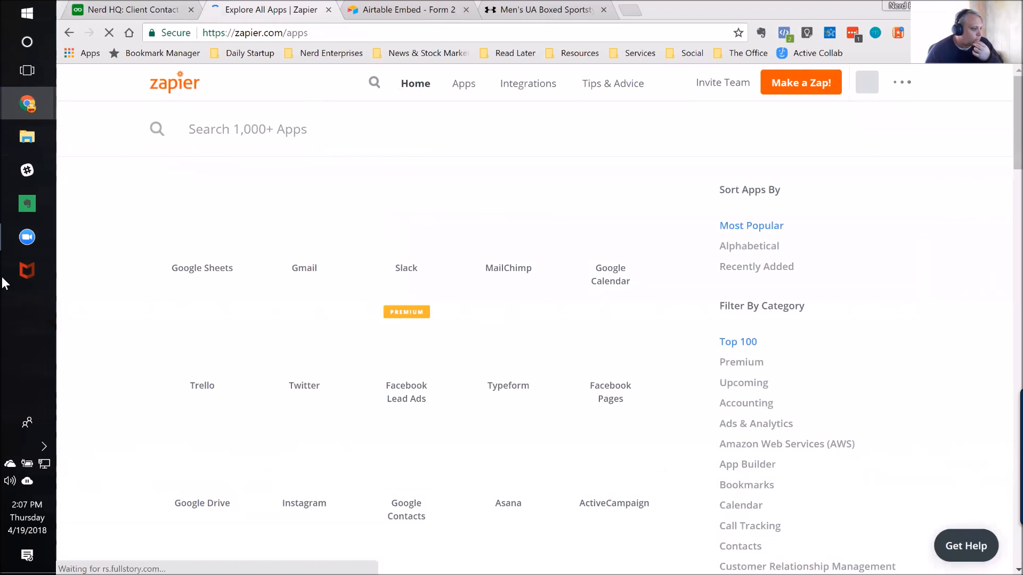
left_click(4, 282)
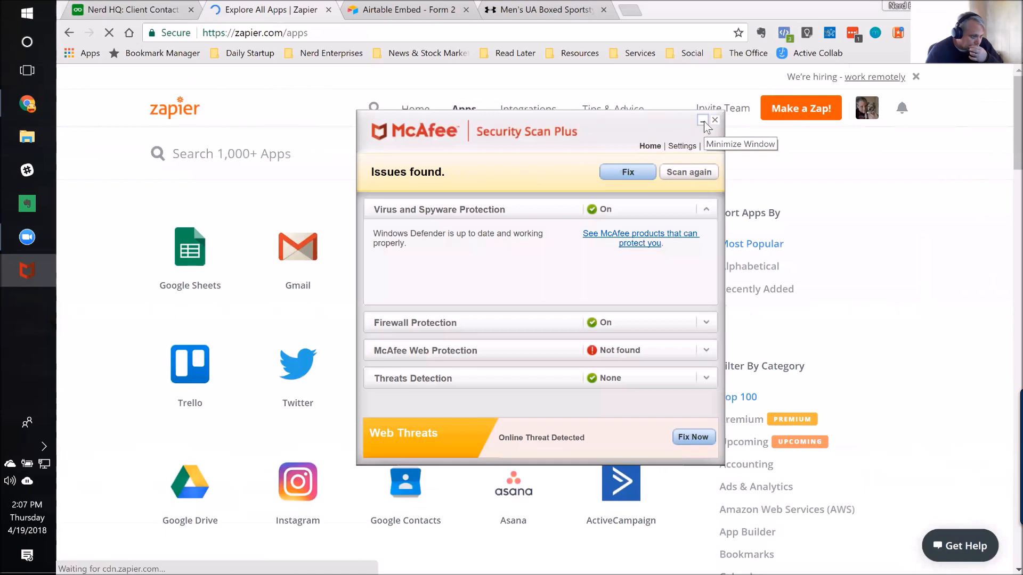
left_click(703, 121)
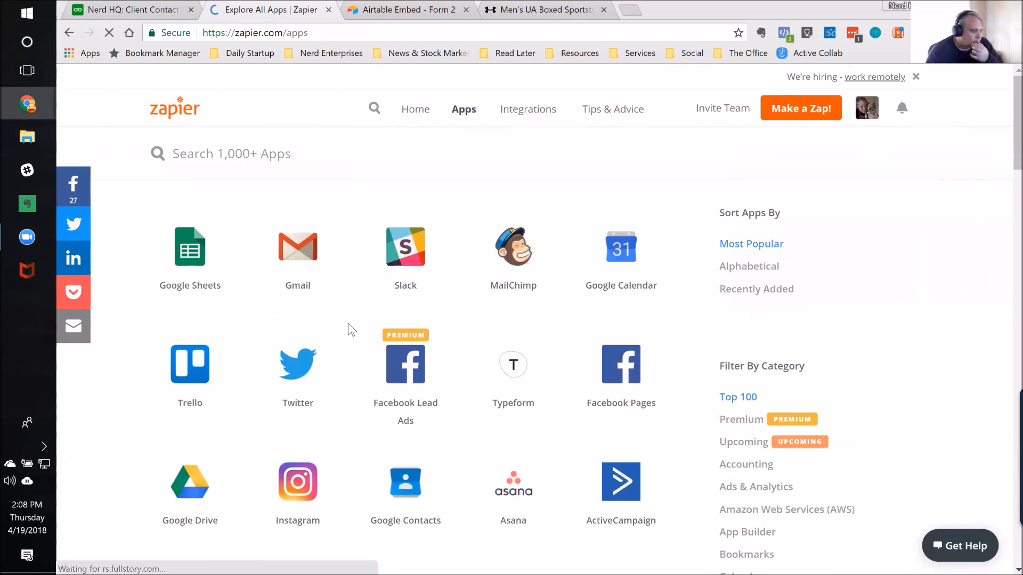
scroll(445, 352, "down", 4)
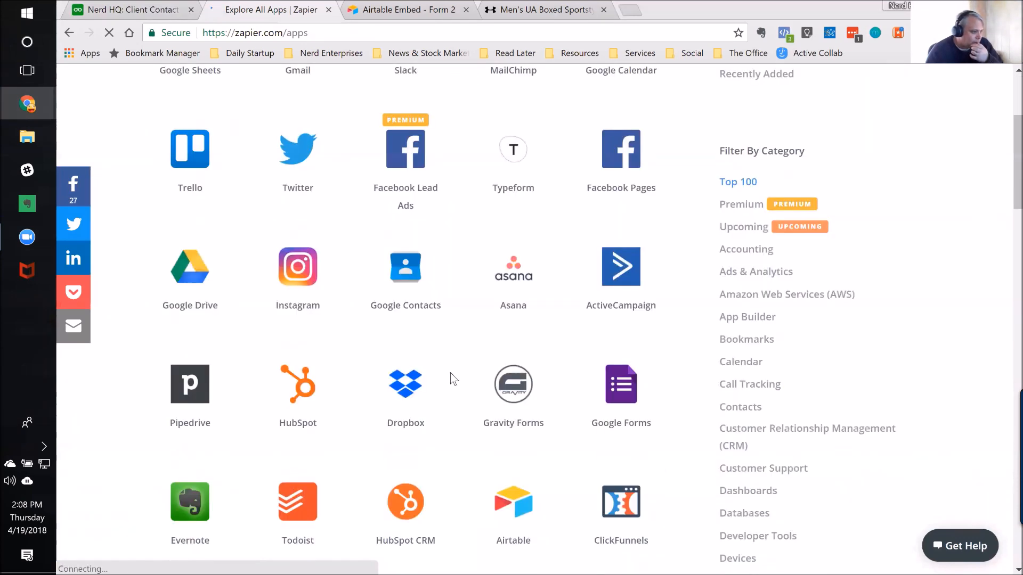
scroll(454, 379, "up", 4)
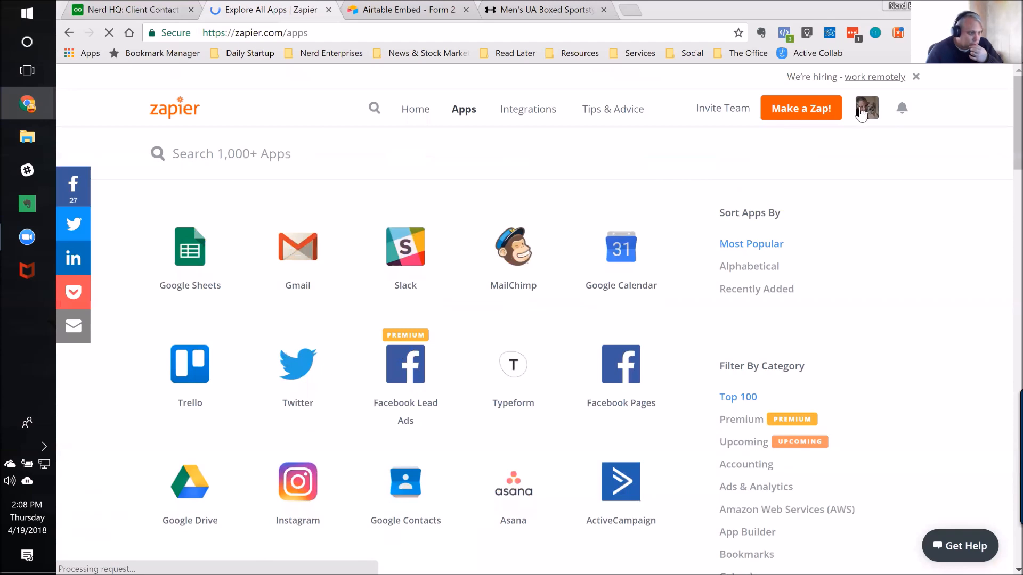
left_click(411, 110)
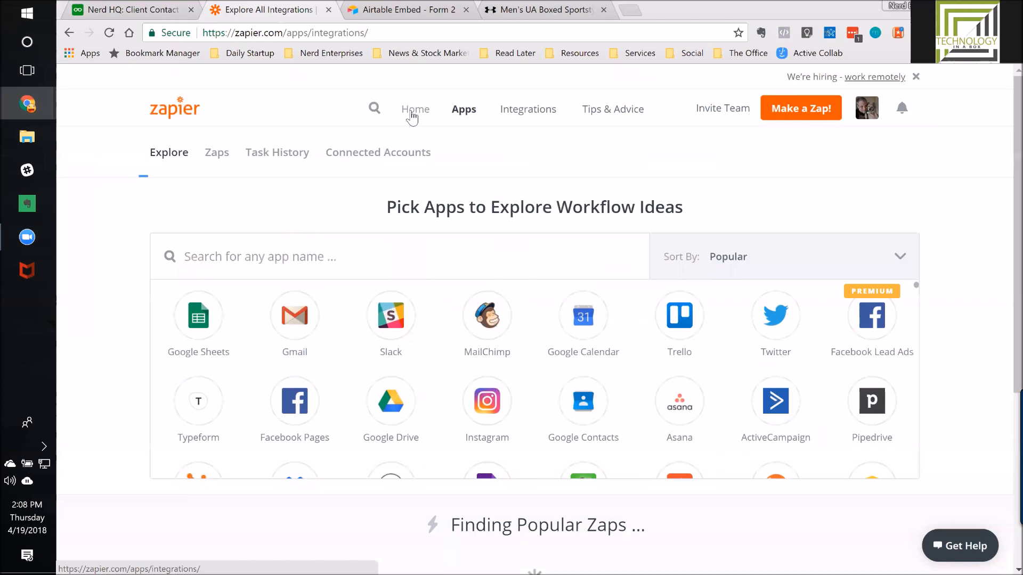
Step: Open the New Business Management Client Zap from the Nerd Admin etc folder for inspection
left_click(218, 154)
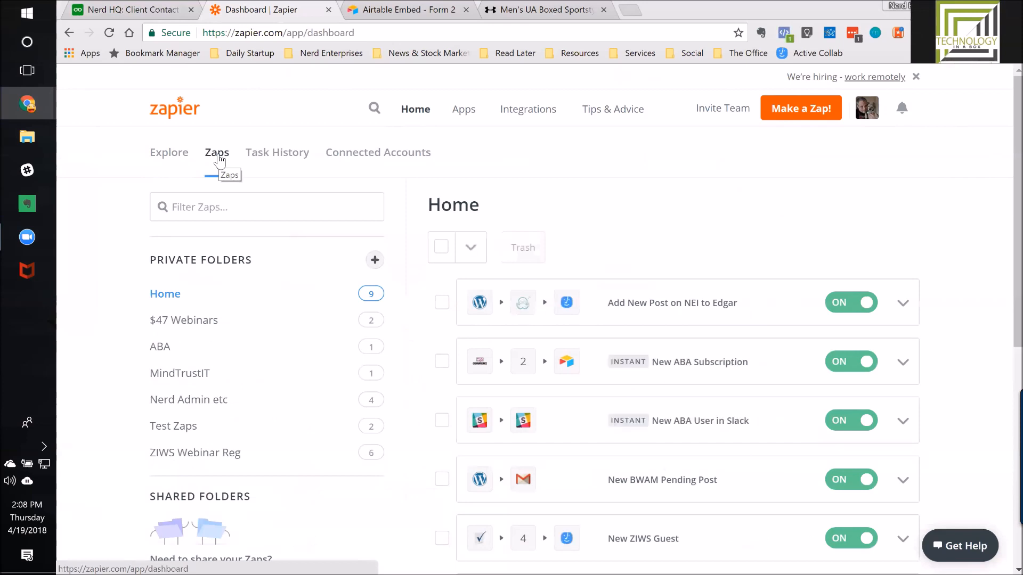
left_click(182, 401)
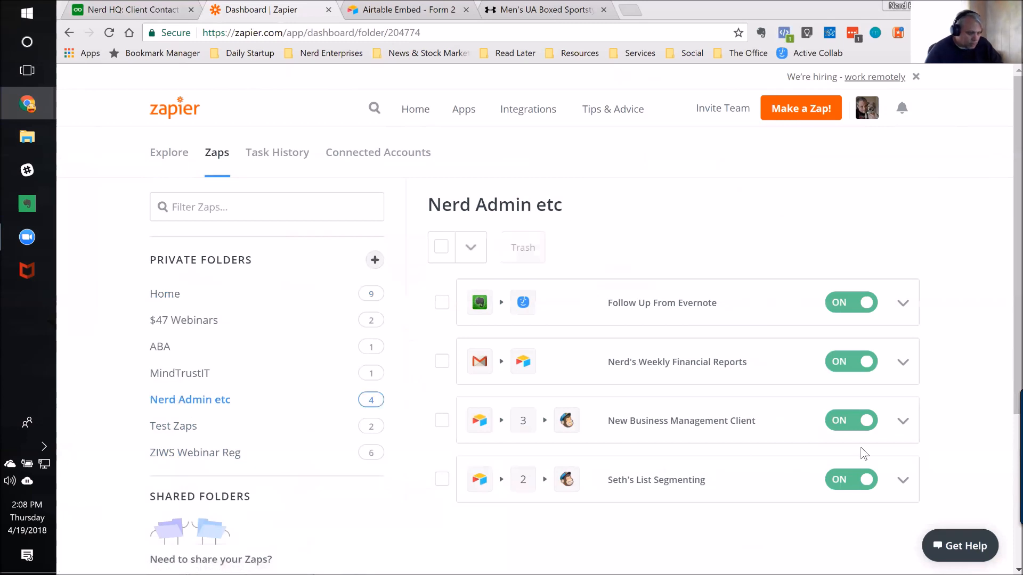
left_click(903, 422)
left_click(772, 479)
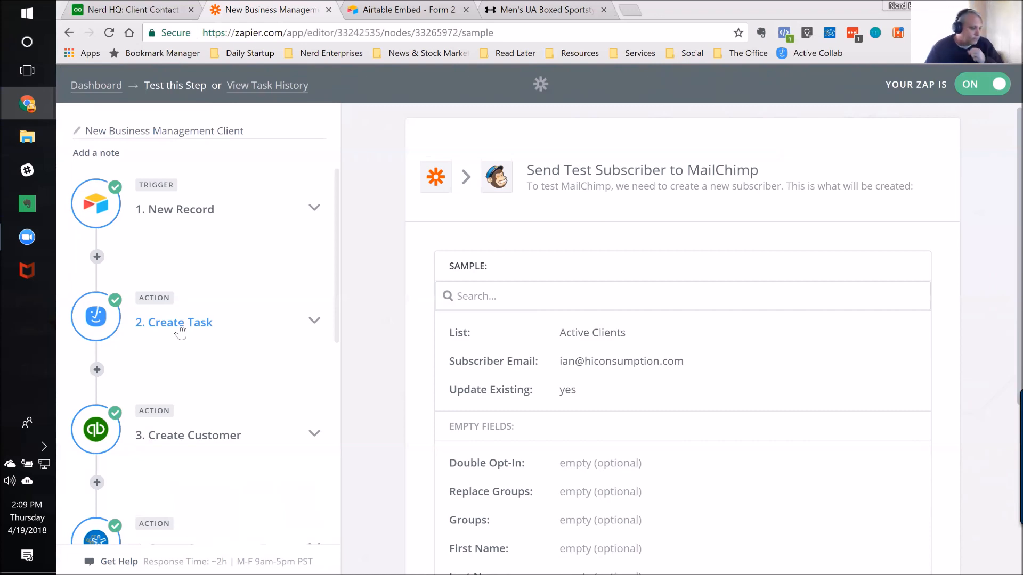
Step: Review the New Business Management Client Zap's sequence from the New Record trigger through the final MailChimp action
scroll(181, 330, "down", 3)
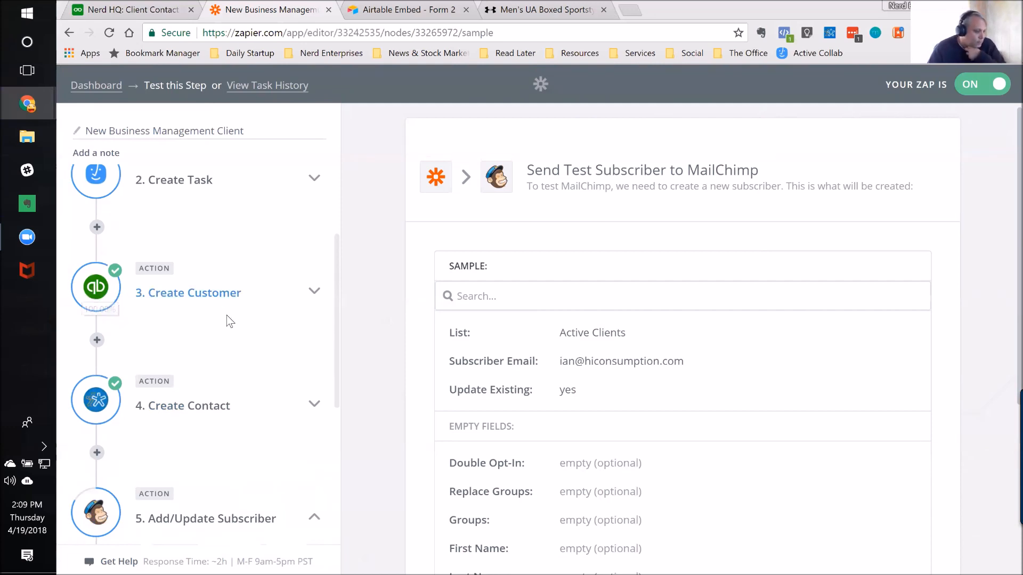
scroll(229, 320, "down", 3)
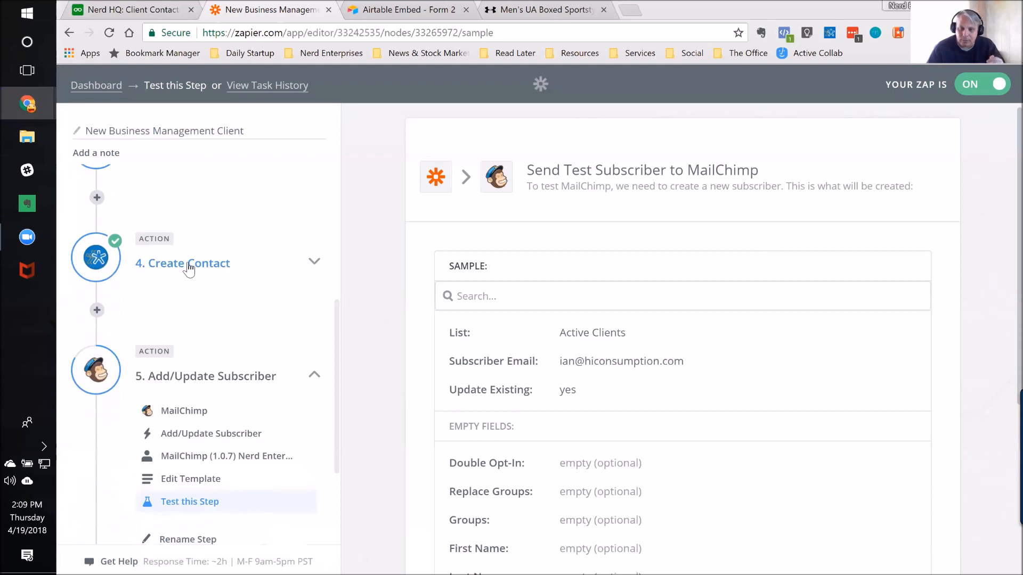
scroll(189, 270, "down", 1)
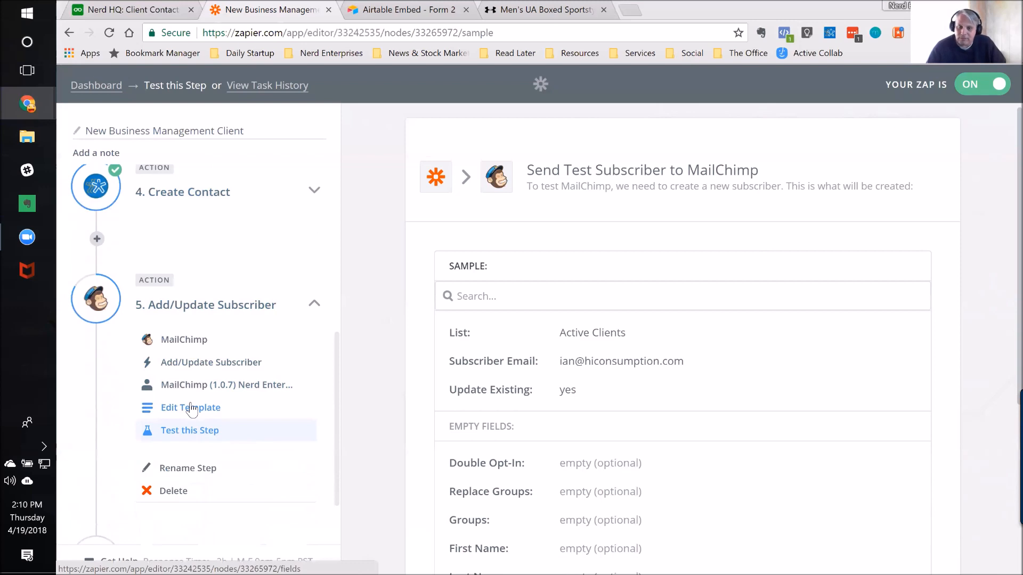
scroll(197, 415, "down", 2)
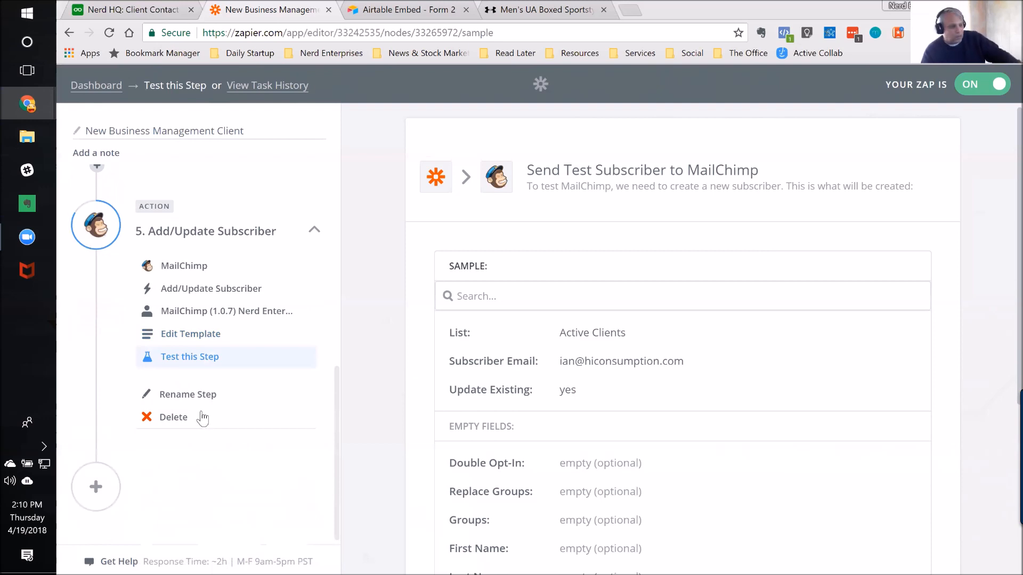
scroll(202, 422, "up", 3)
scroll(201, 420, "up", 5)
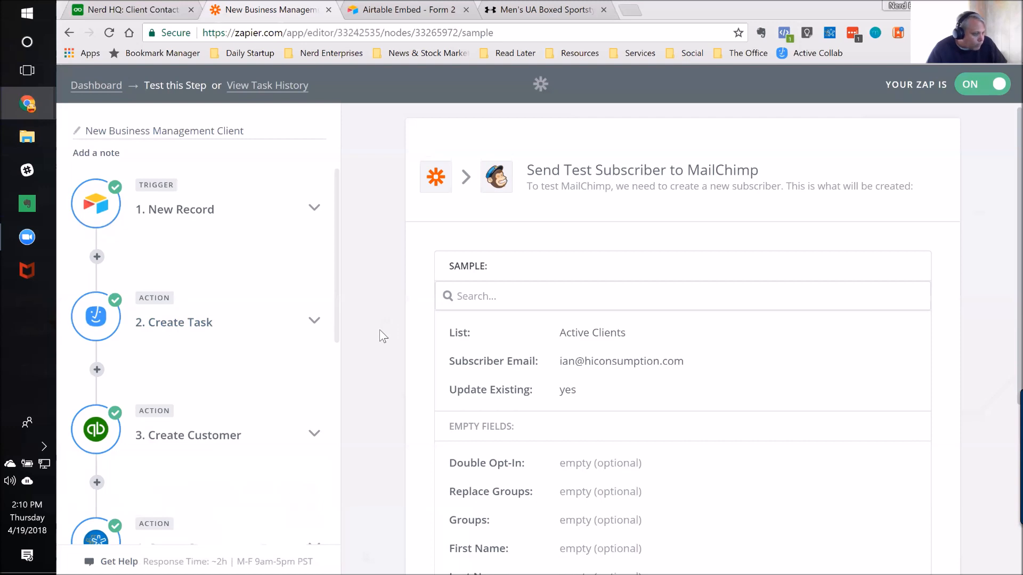
scroll(288, 363, "down", 6)
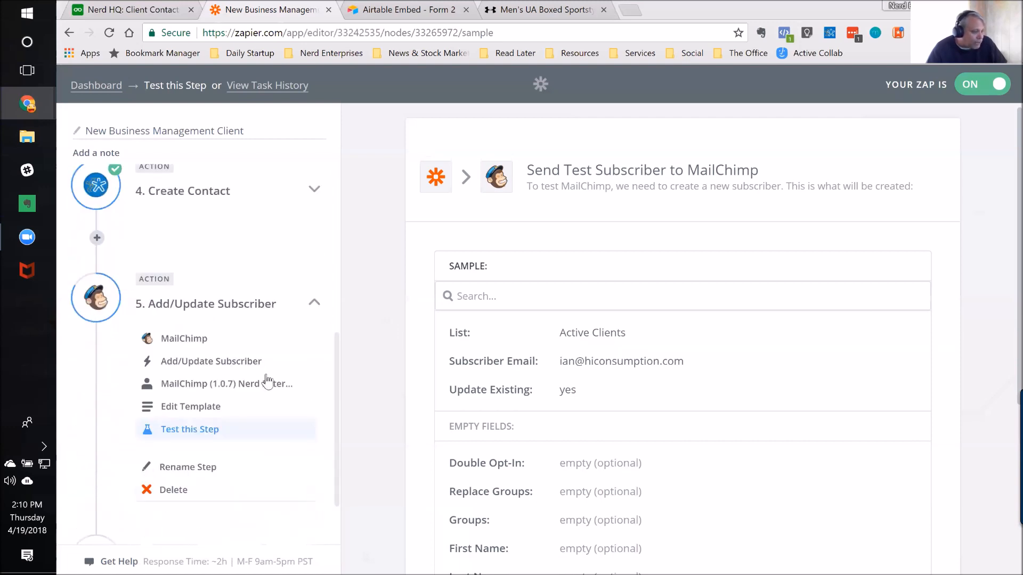
scroll(269, 383, "up", 6)
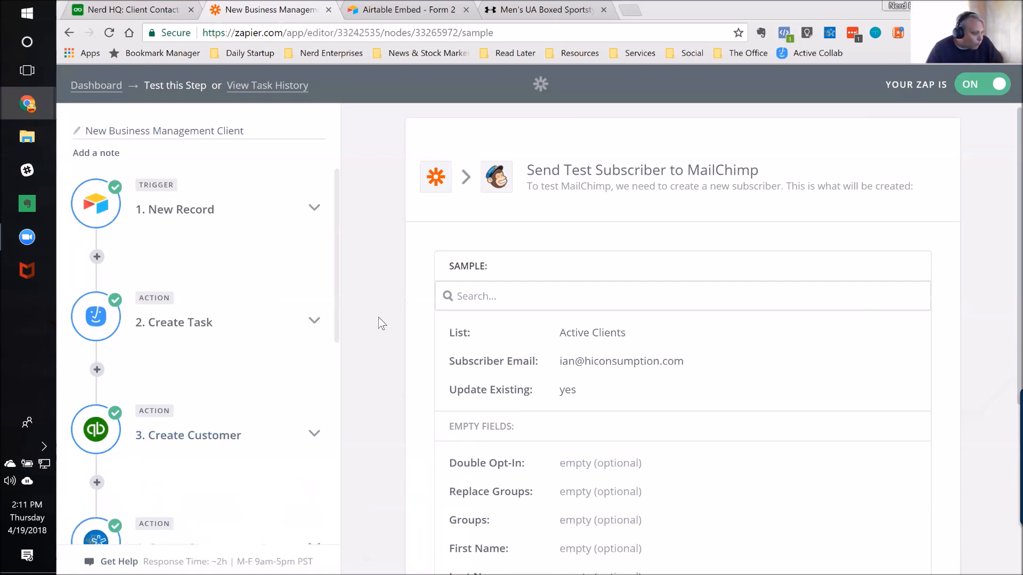
scroll(373, 309, "down", 4)
scroll(233, 376, "down", 7)
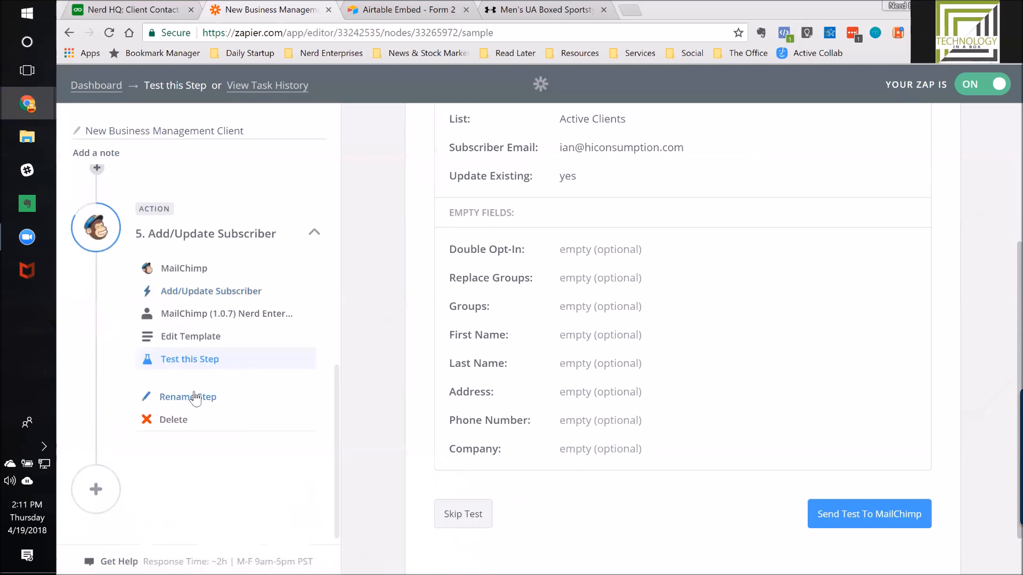
scroll(242, 256, "up", 8)
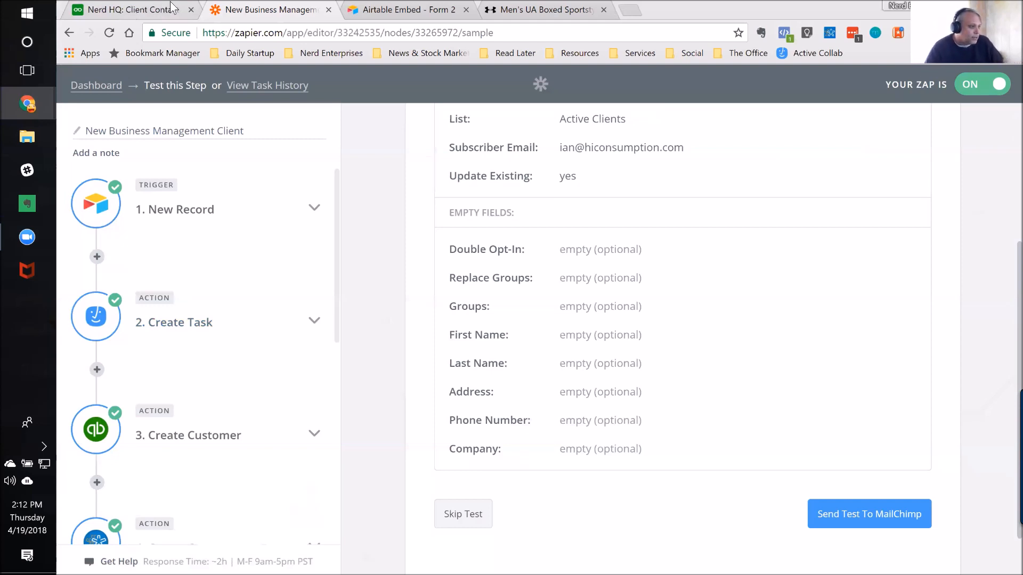
Step: Close the Zapier, Airtable embed and Under Armour pages, returning to the Nerd HQ form
left_click(328, 10)
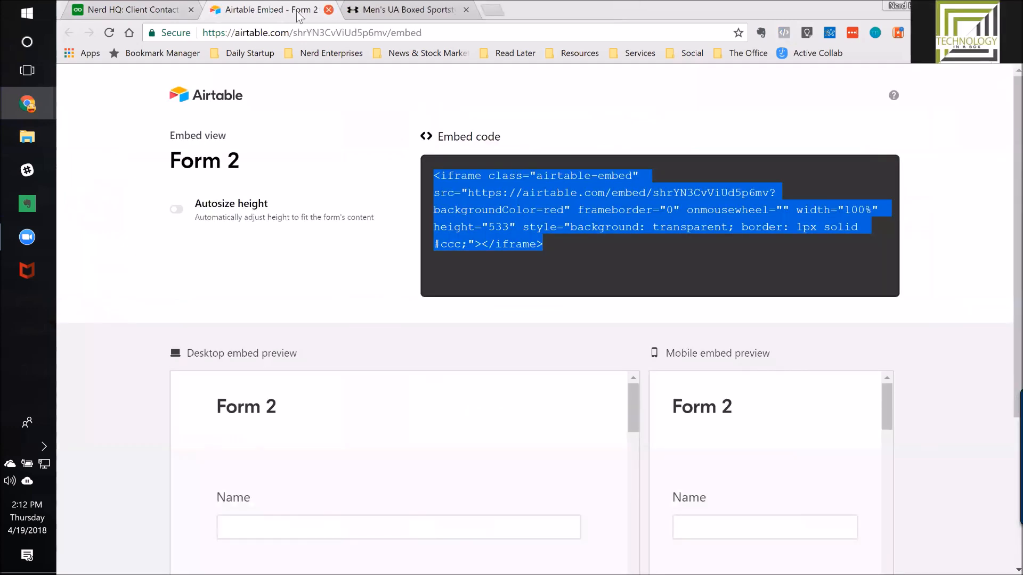
left_click(328, 10)
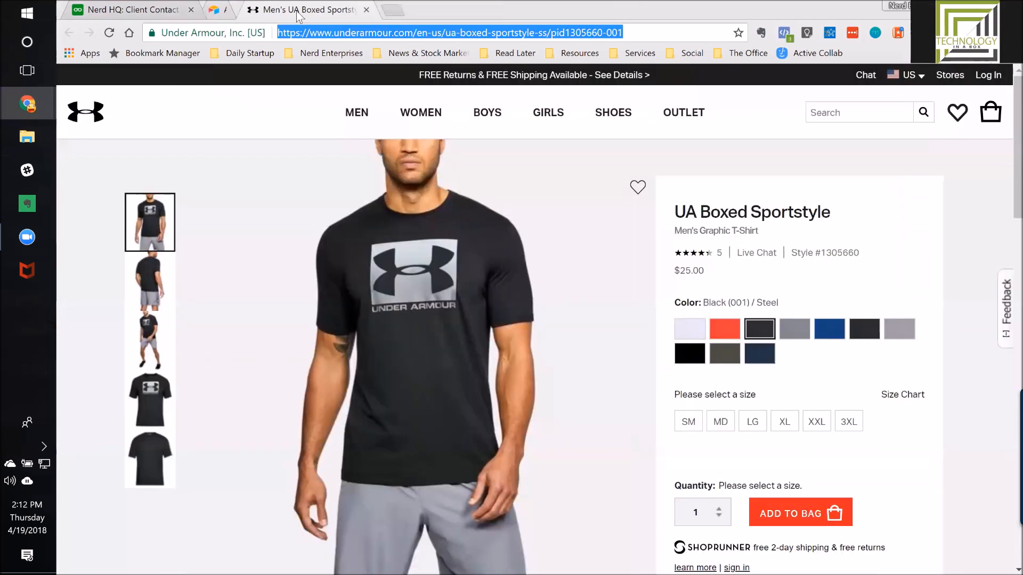
left_click(328, 11)
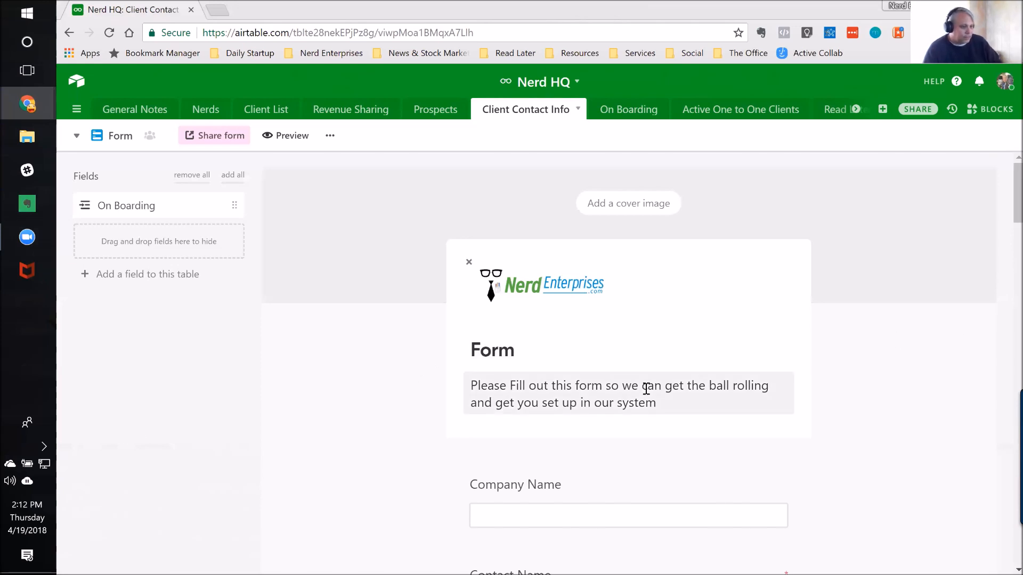
Step: Review the Nerd HQ client intake form from its header down to the after-submission settings and back
scroll(533, 424, "down", 3)
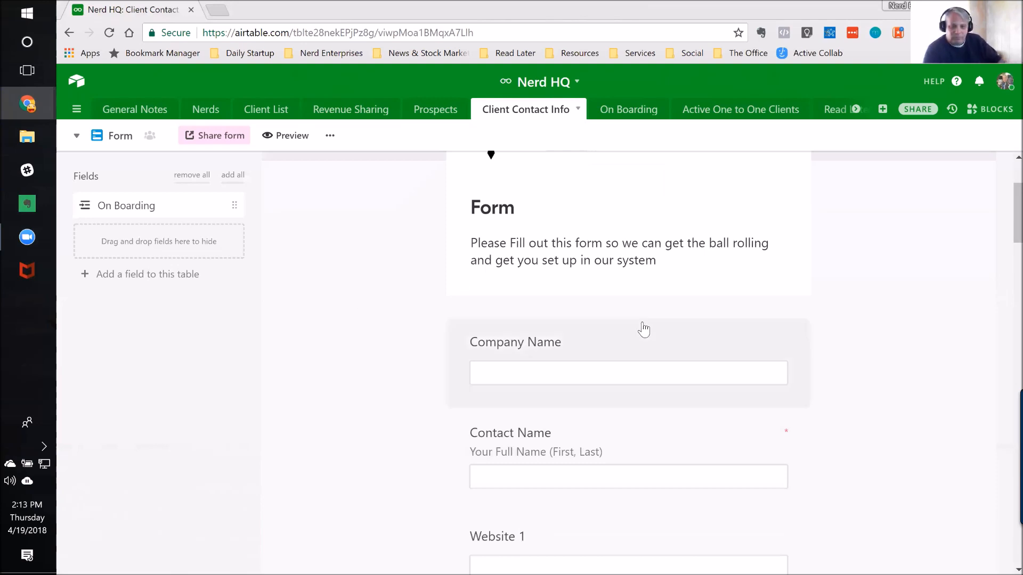
scroll(563, 367, "down", 5)
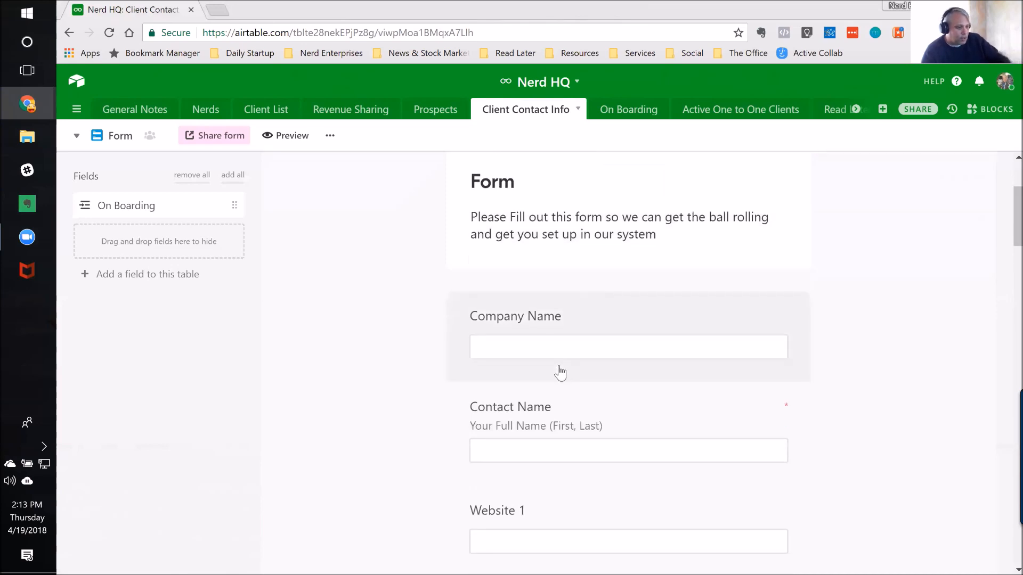
scroll(562, 367, "down", 10)
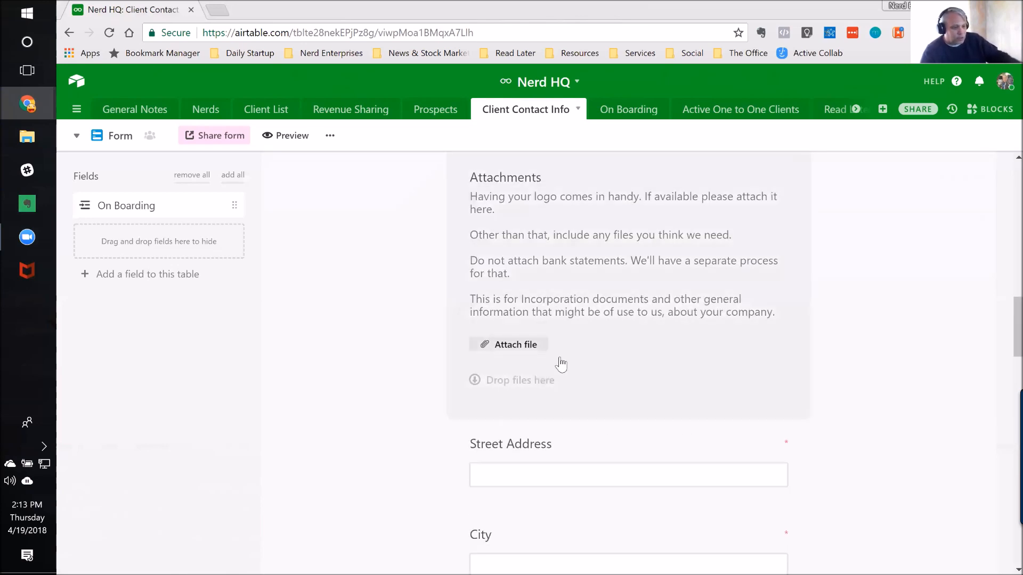
scroll(557, 365, "down", 10)
scroll(460, 388, "down", 4)
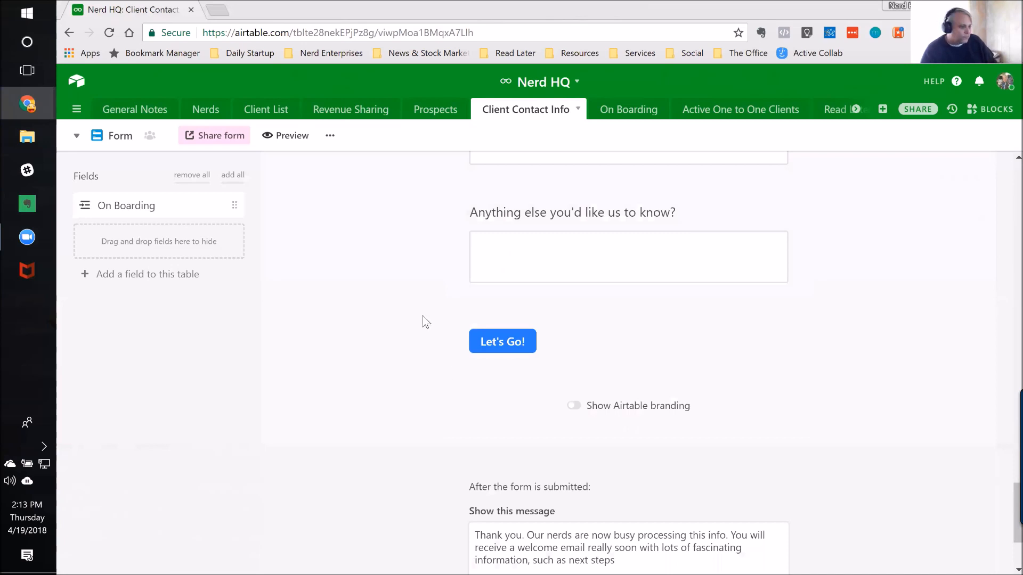
scroll(425, 364, "up", 10)
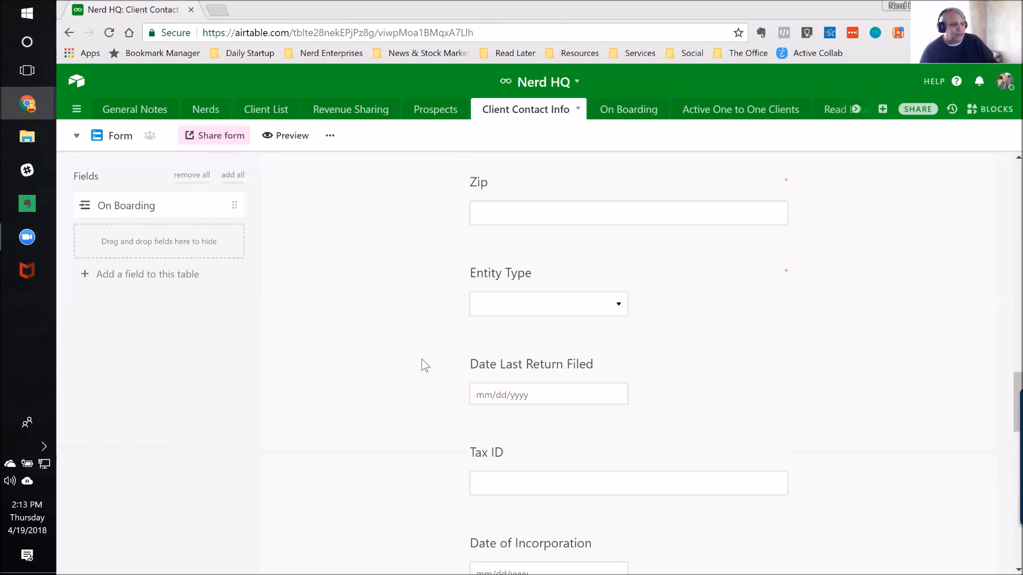
scroll(425, 366, "up", 15)
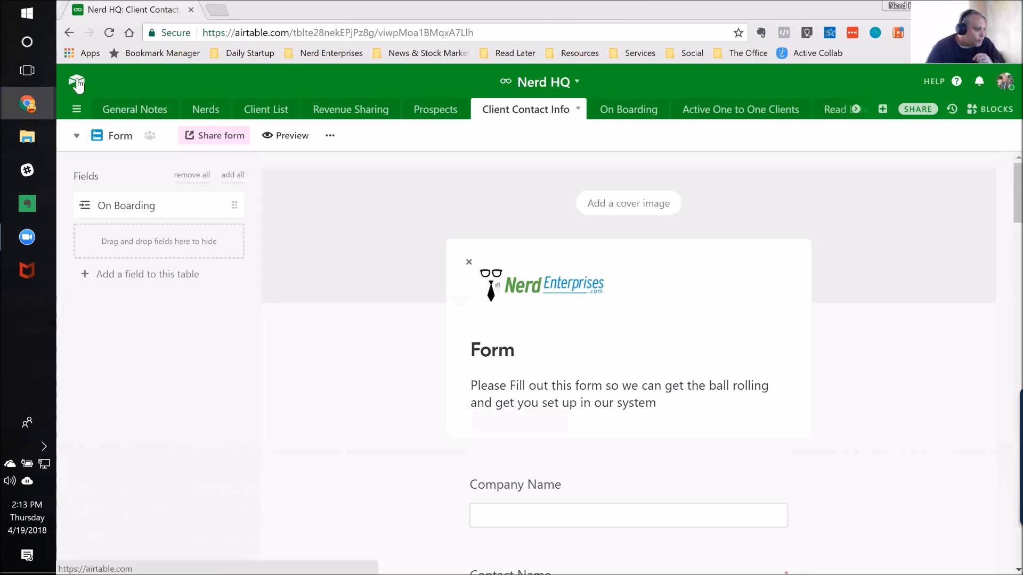
Step: Open the OPP Management base from the Airtable home page and expand, then collapse, its floating help shortcuts
left_click(77, 81)
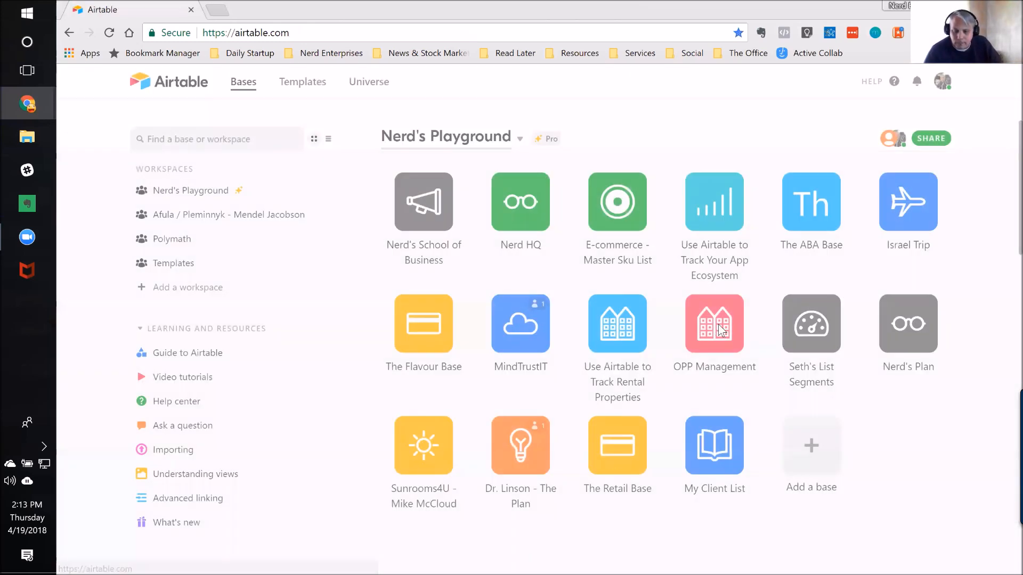
left_click(721, 330)
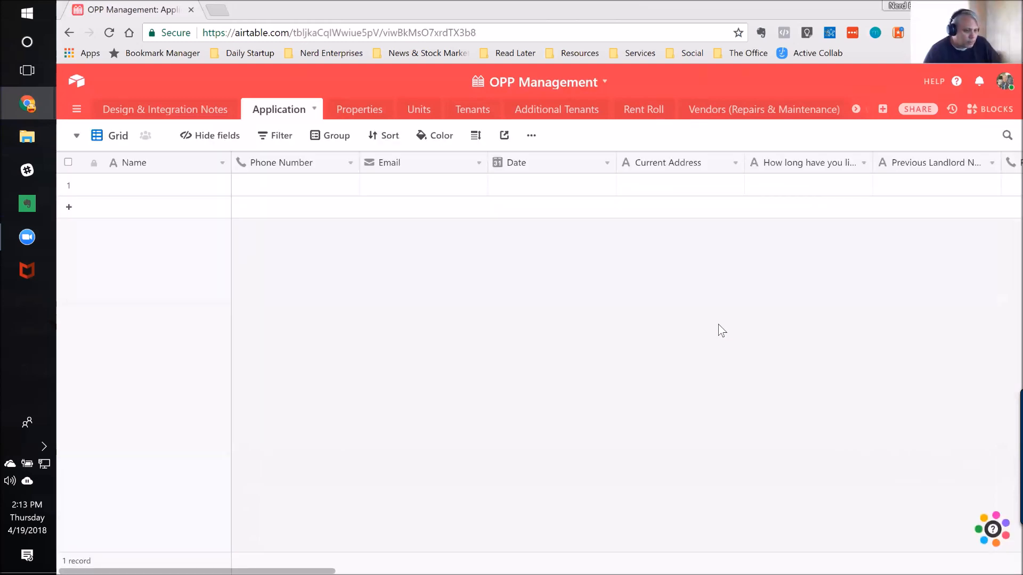
mouse_move(994, 533)
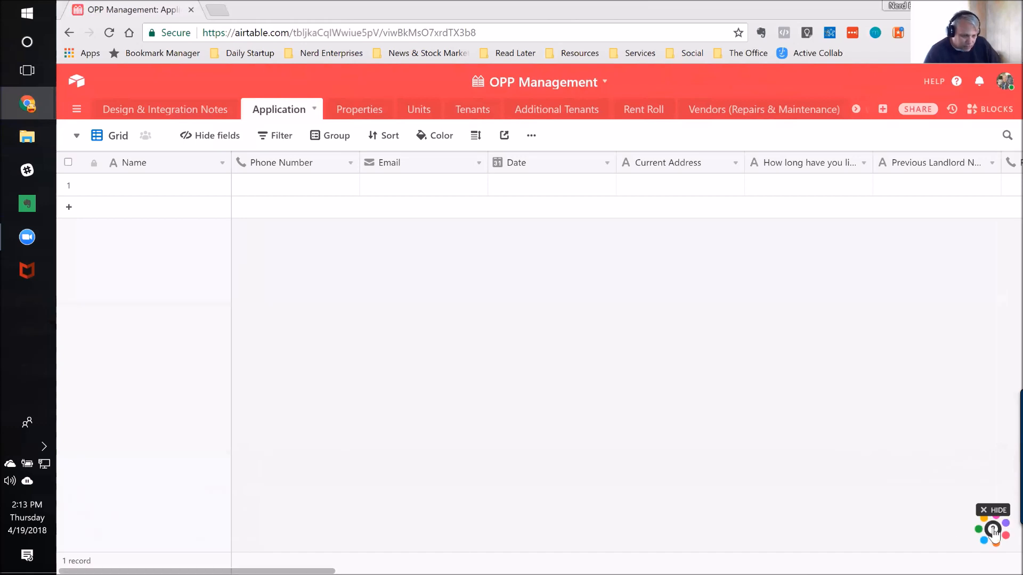
left_click(994, 533)
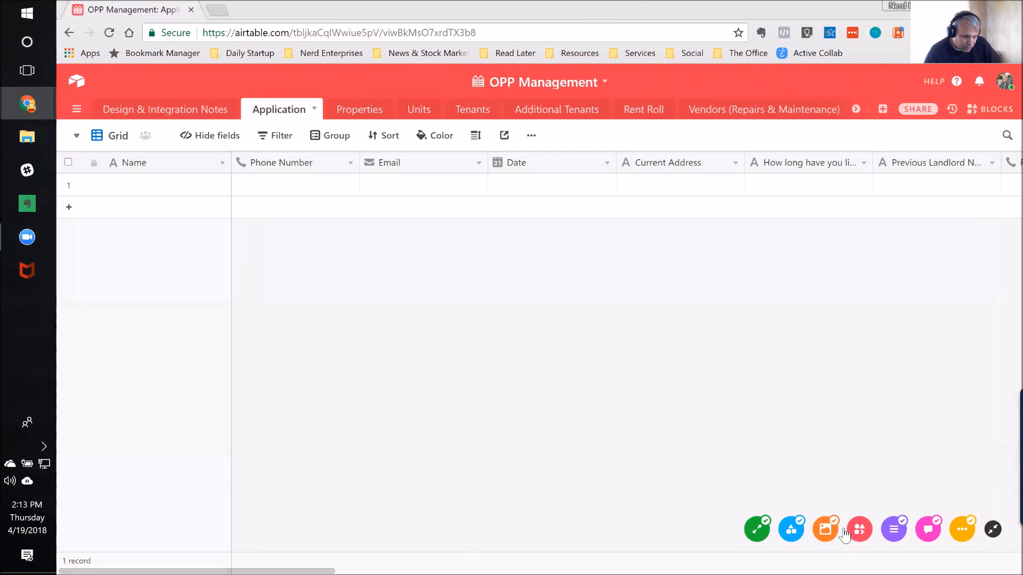
left_click(992, 535)
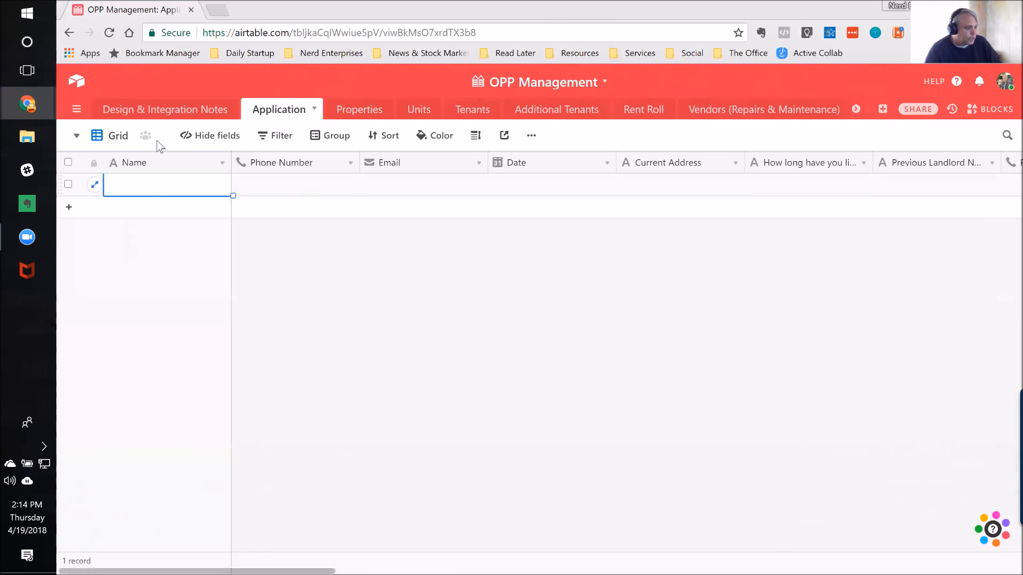
Step: Switch the Application table to its Tenant Application form view
left_click(76, 137)
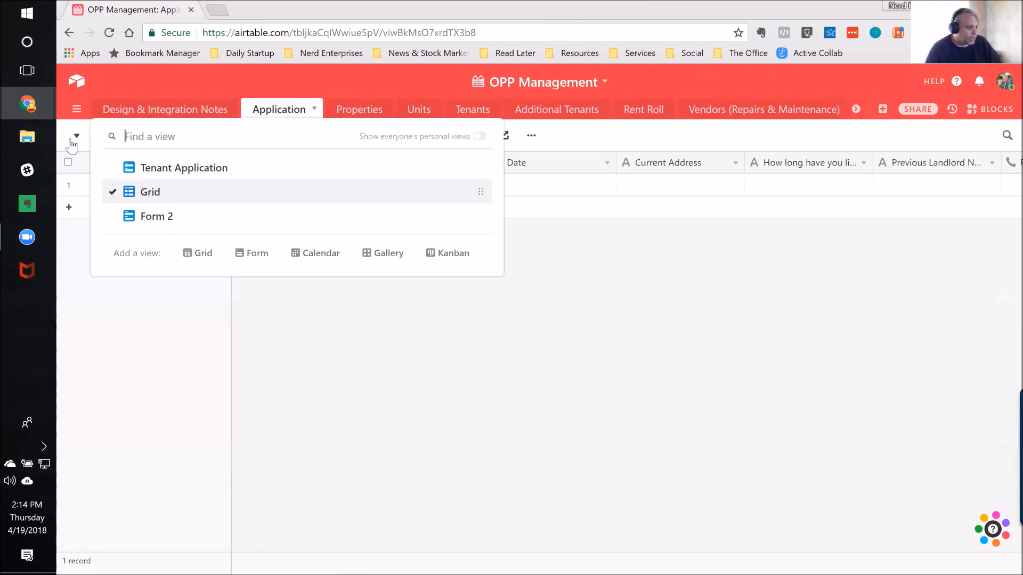
left_click(172, 170)
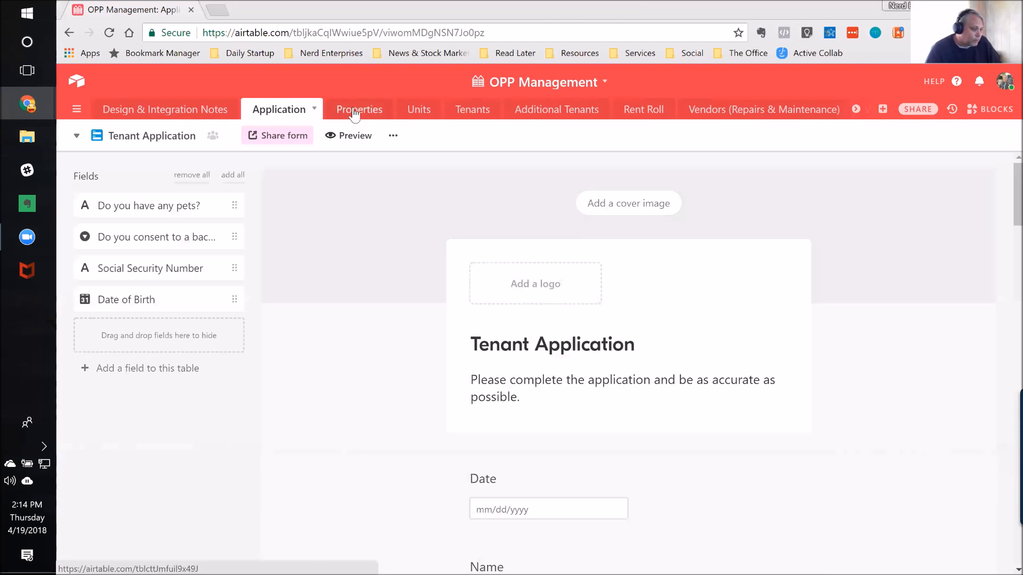
left_click(354, 112)
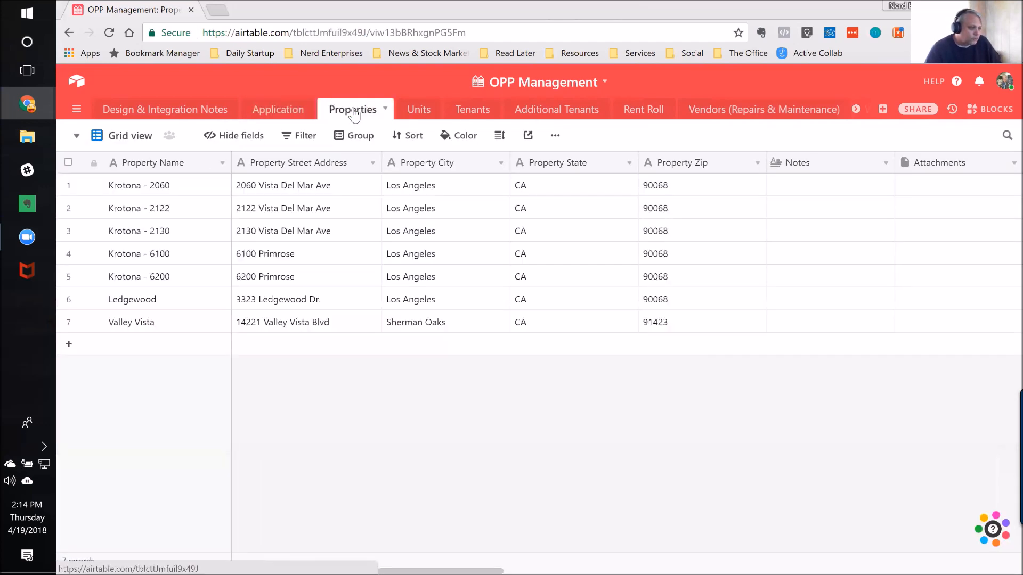
left_click(152, 187)
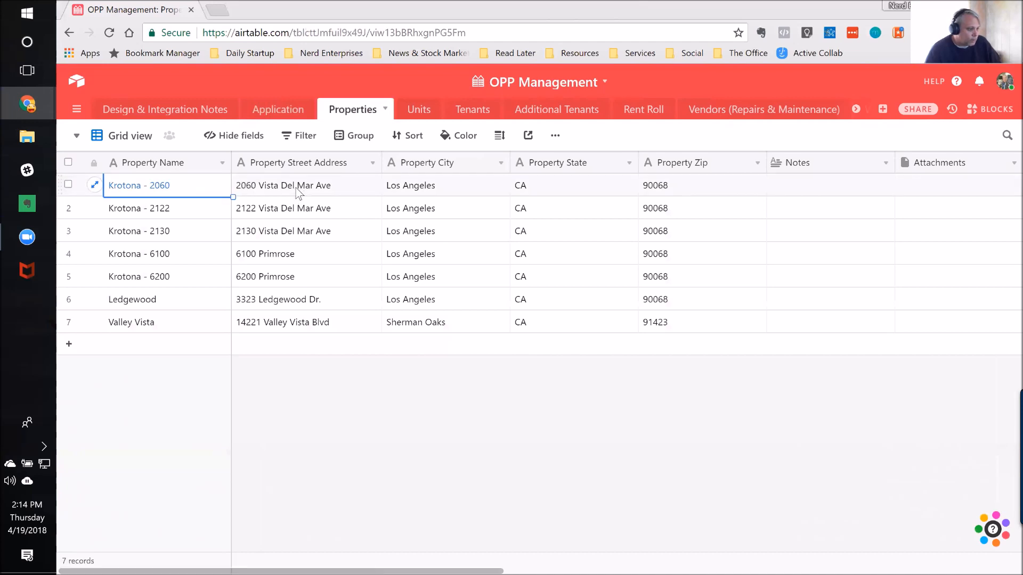
key("Right")
key("Right")
key("Right")
key("Right")
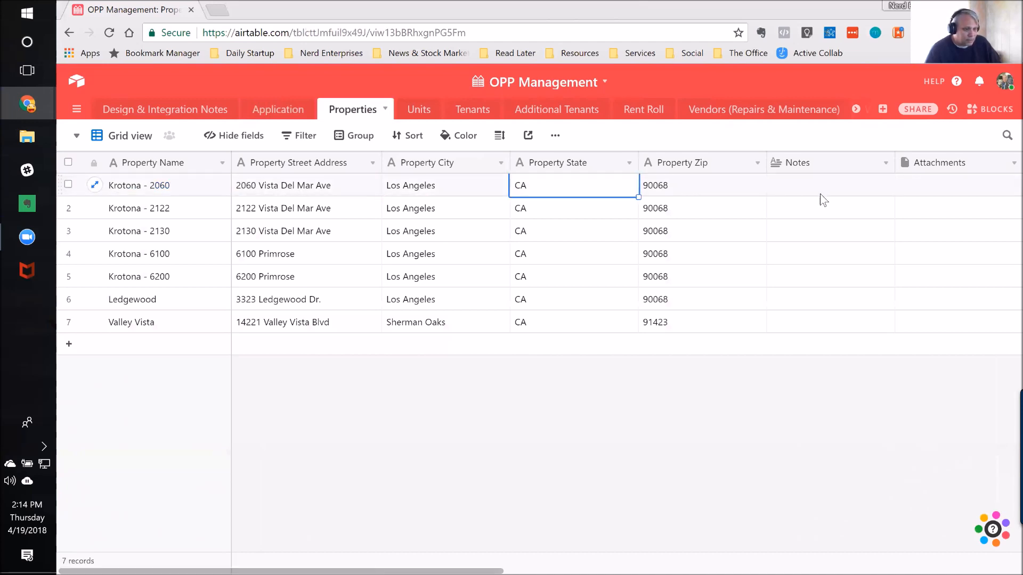
key("Right")
key("Right")
key("Right")
key("Right")
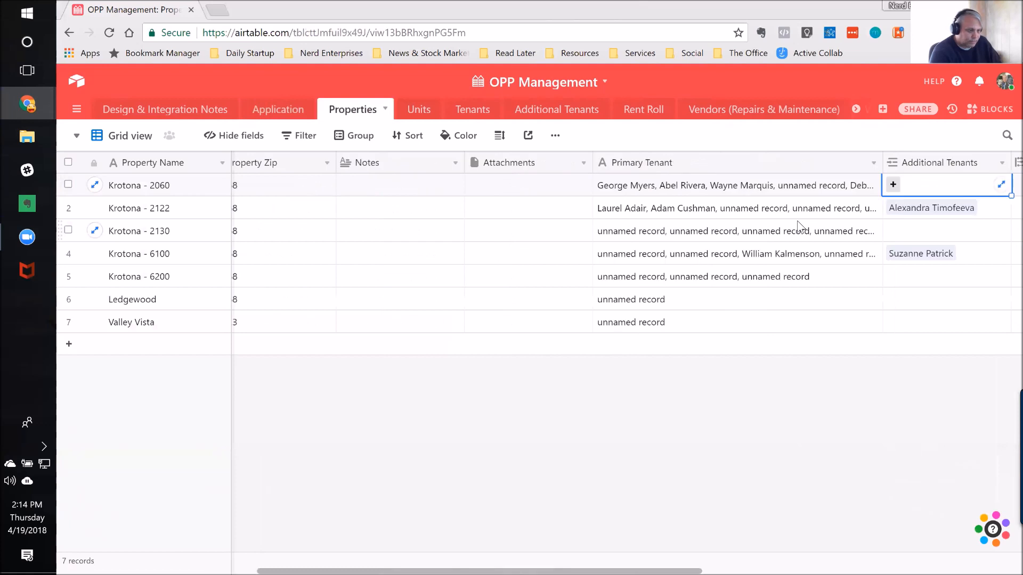
Step: Inspect the field configuration of Primary Tenant in the Properties table and close it without changes
key("Left")
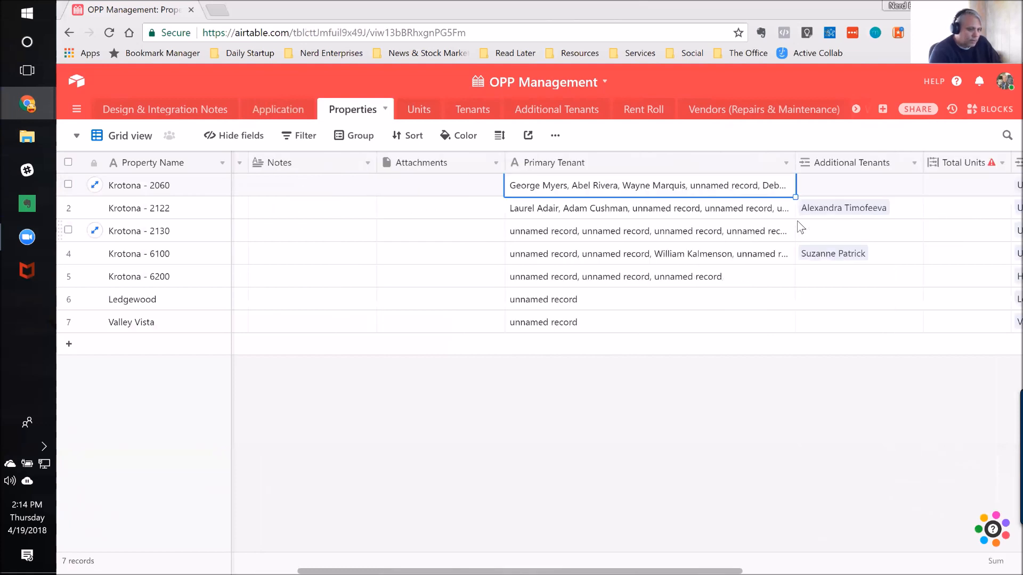
key("Right")
key("Left")
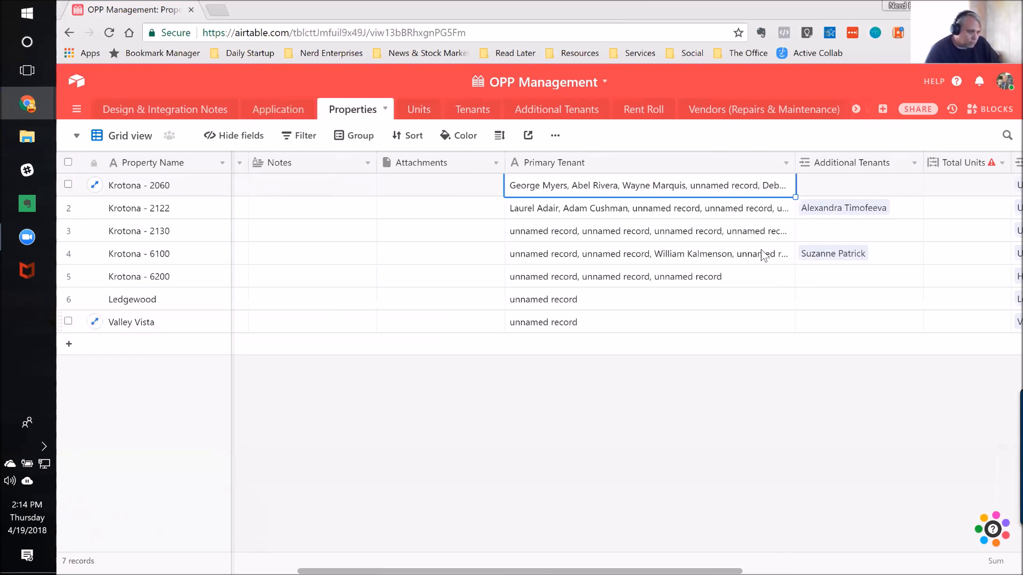
double_click(716, 163)
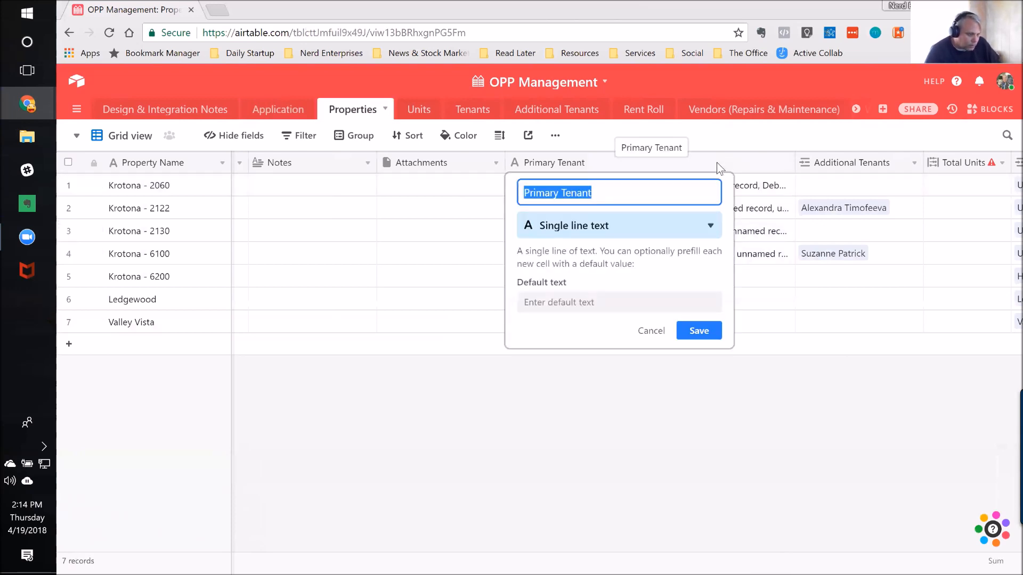
left_click(660, 332)
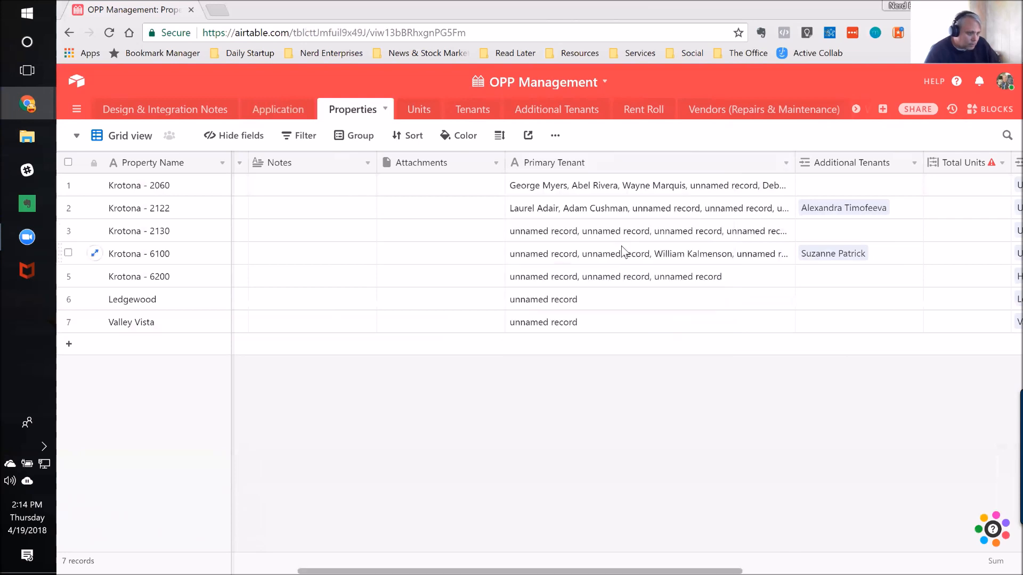
left_click(653, 189)
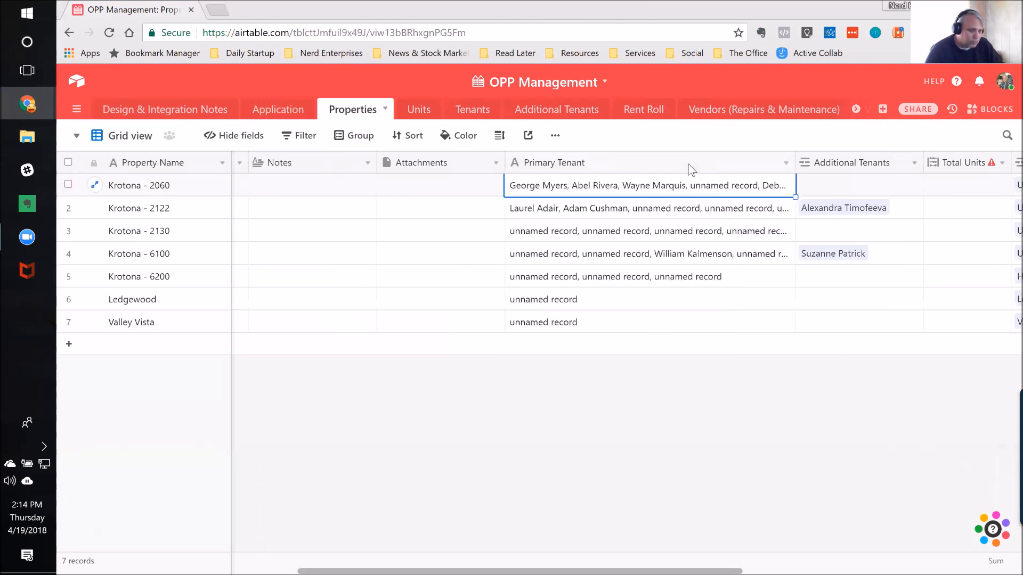
key("Right")
key("Right")
key("Right")
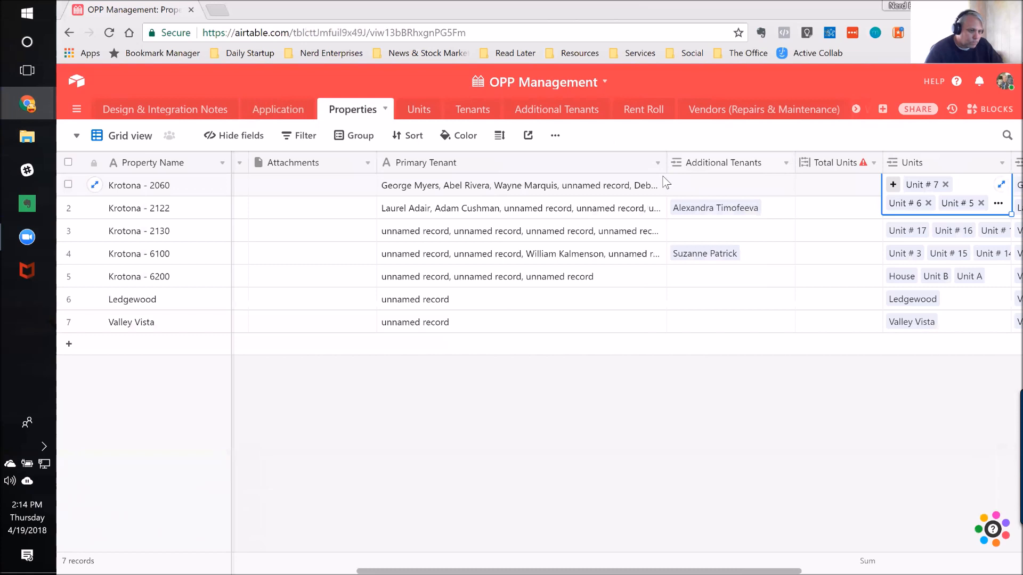
key("Right")
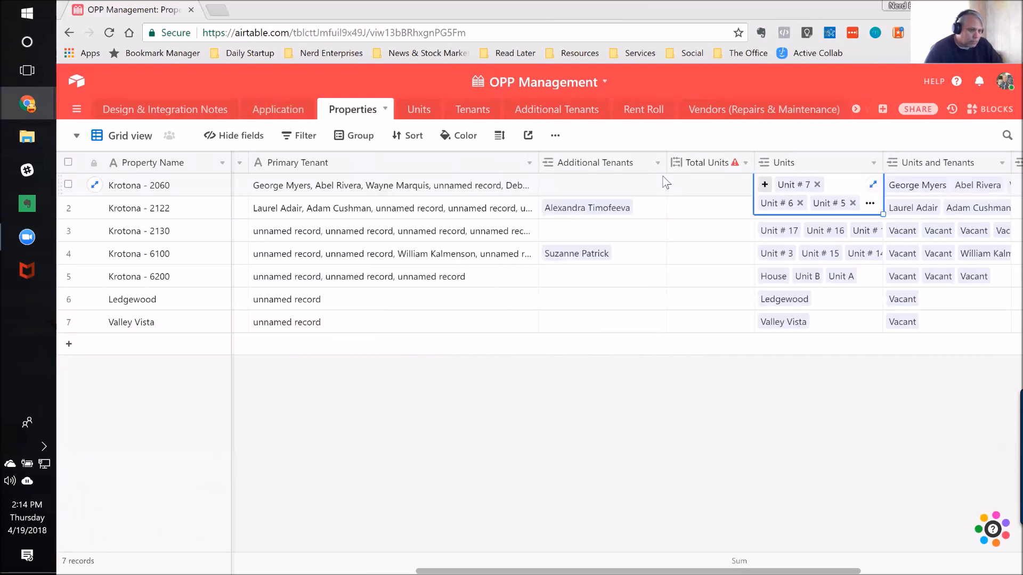
key("Left")
key("Left")
key("Left")
key("Left")
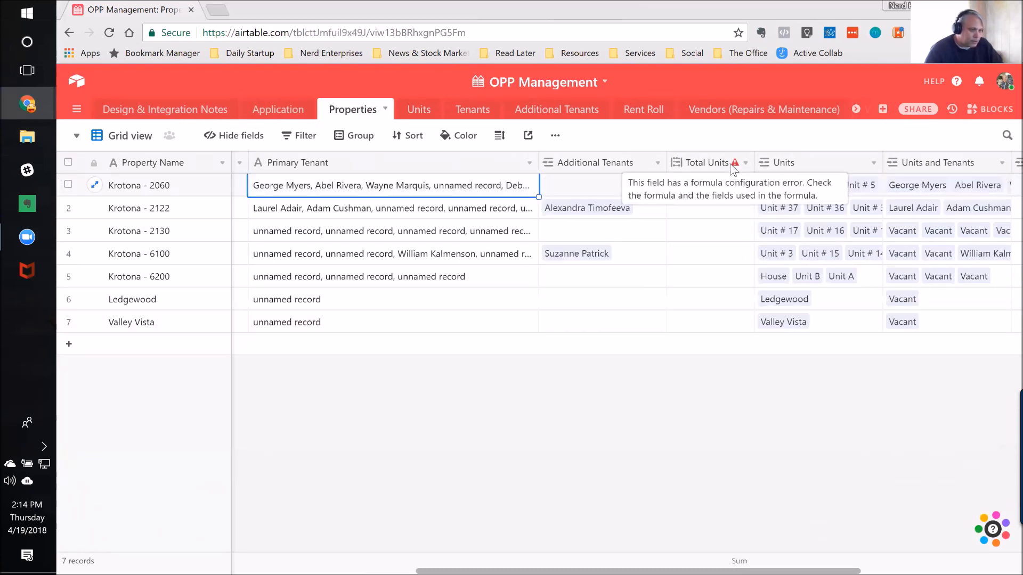
key("Left")
key("Left")
key("Left")
key("Left")
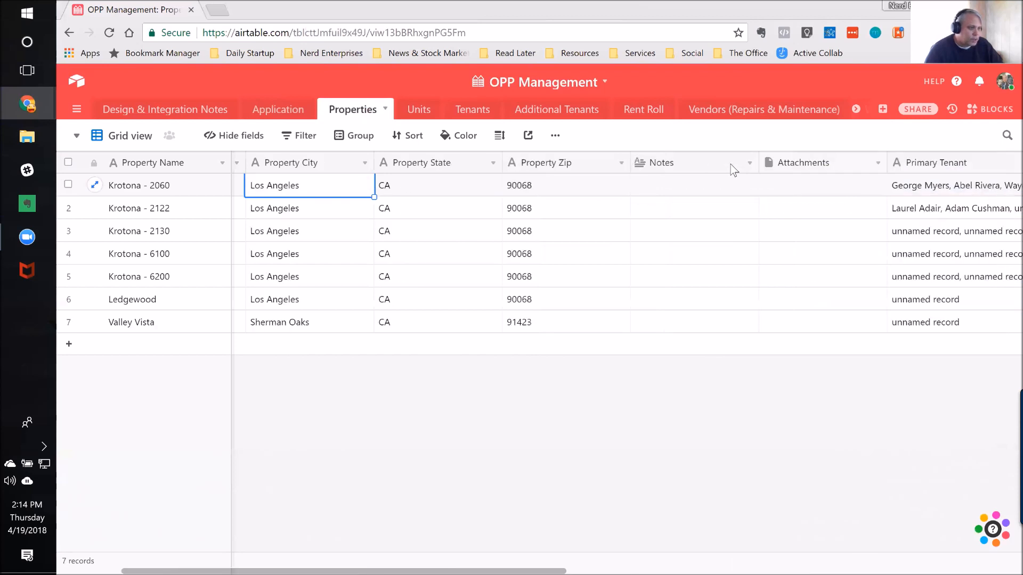
key("Left")
key("Left")
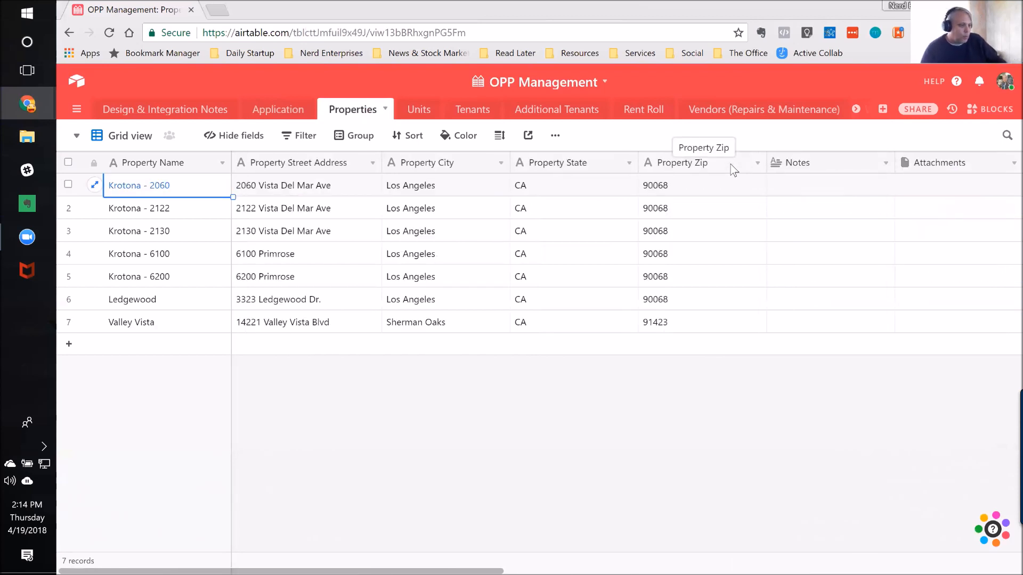
left_click(718, 183)
key("Right")
key("Right")
key("Right")
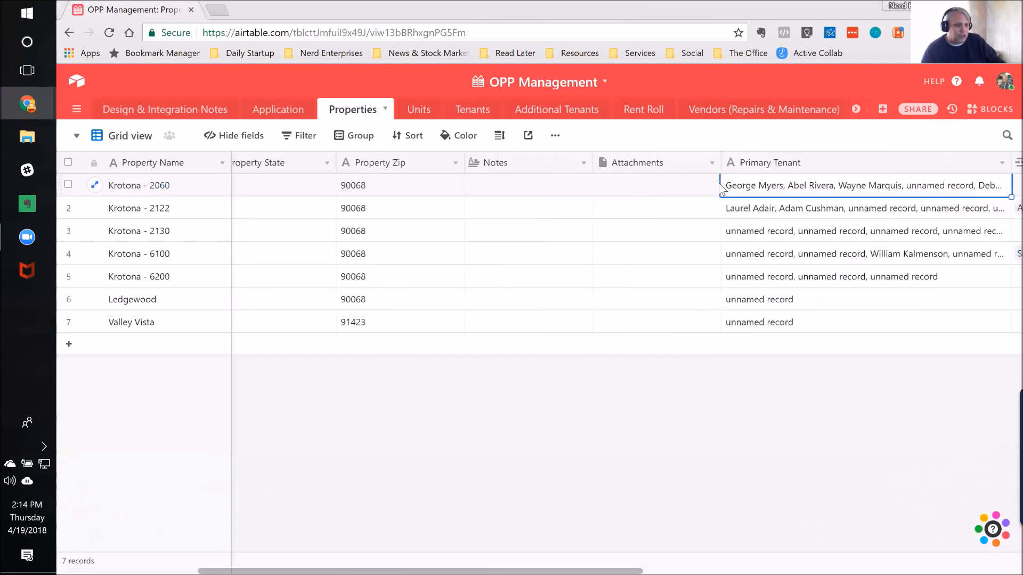
key("Right")
key("Right")
key("Right")
key("Right")
key("Right")
key("Right")
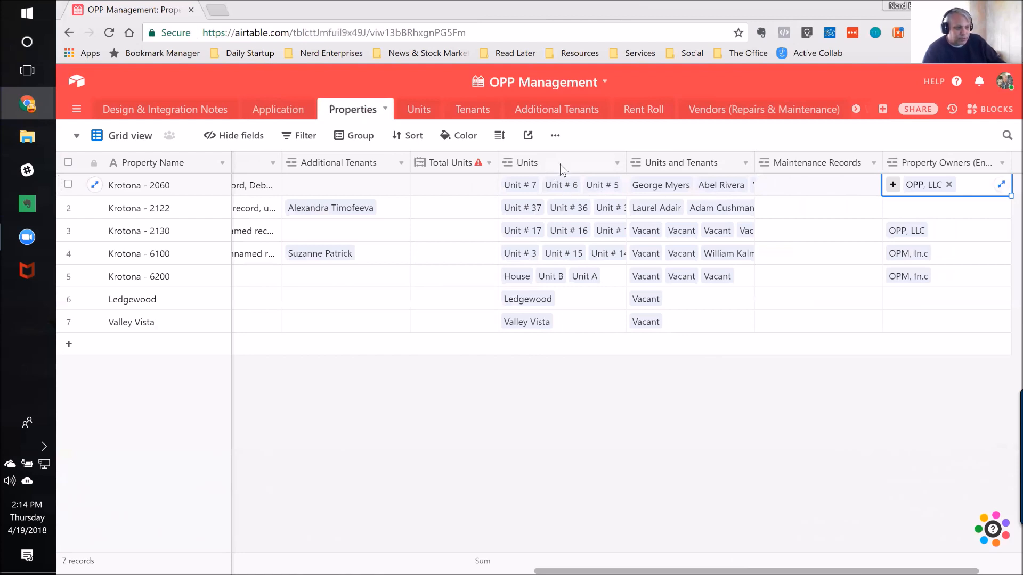
left_click(419, 114)
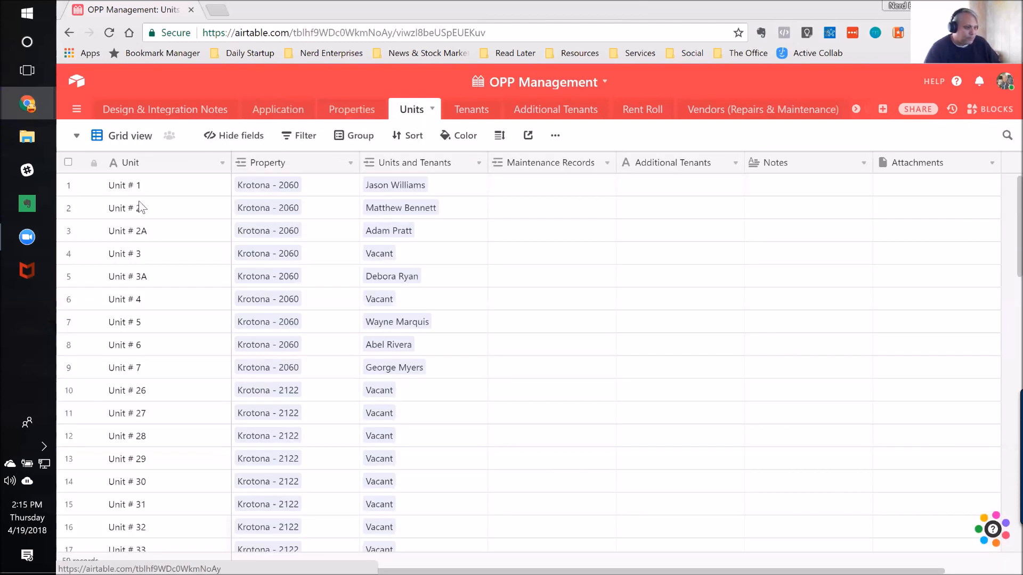
left_click(159, 187)
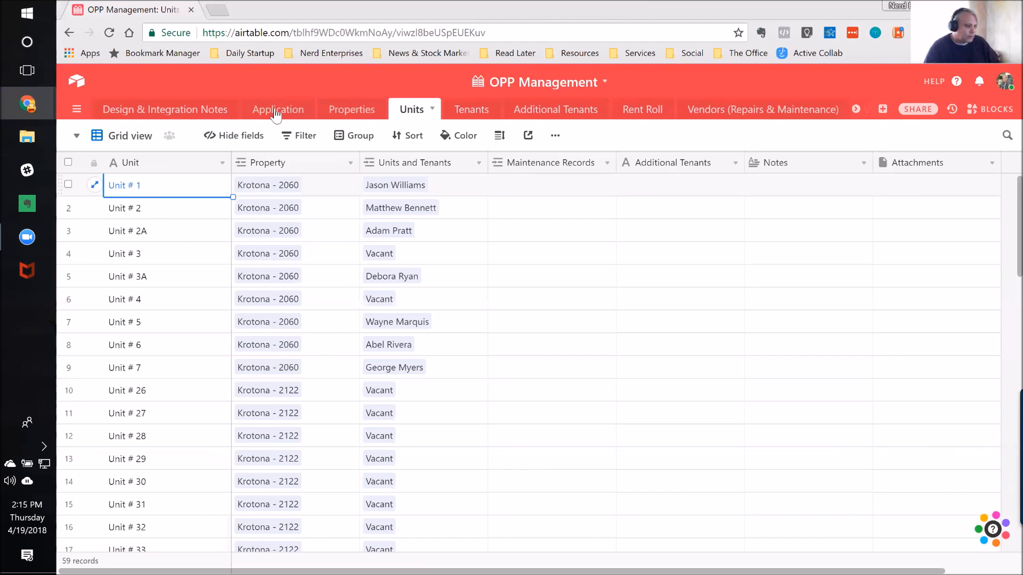
left_click(355, 112)
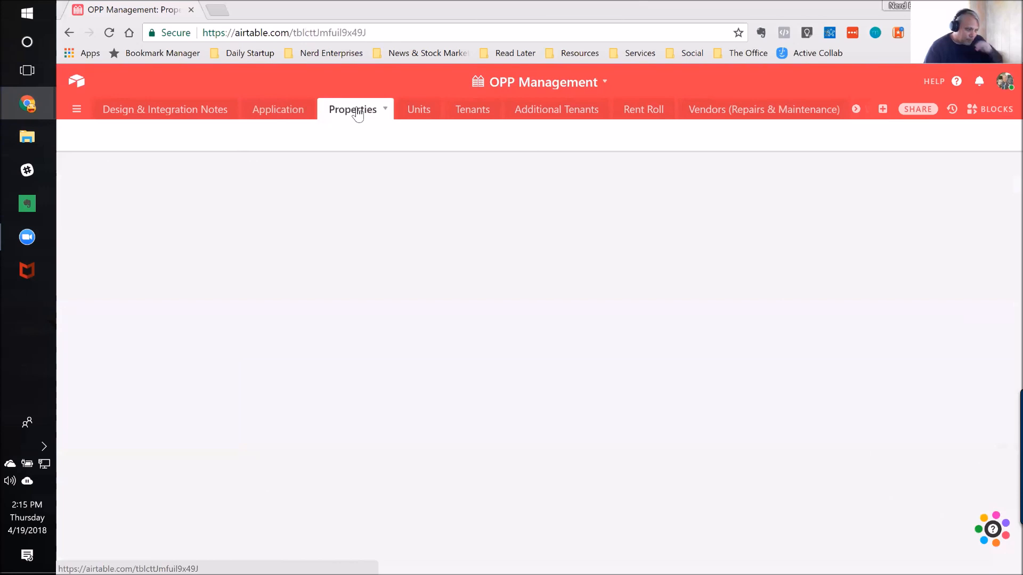
left_click(185, 186)
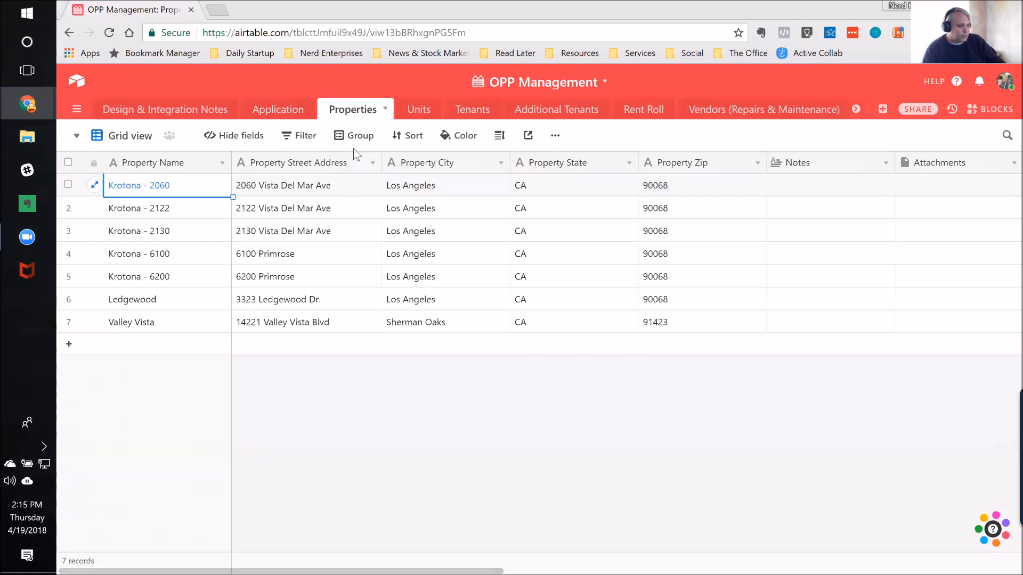
left_click(329, 192)
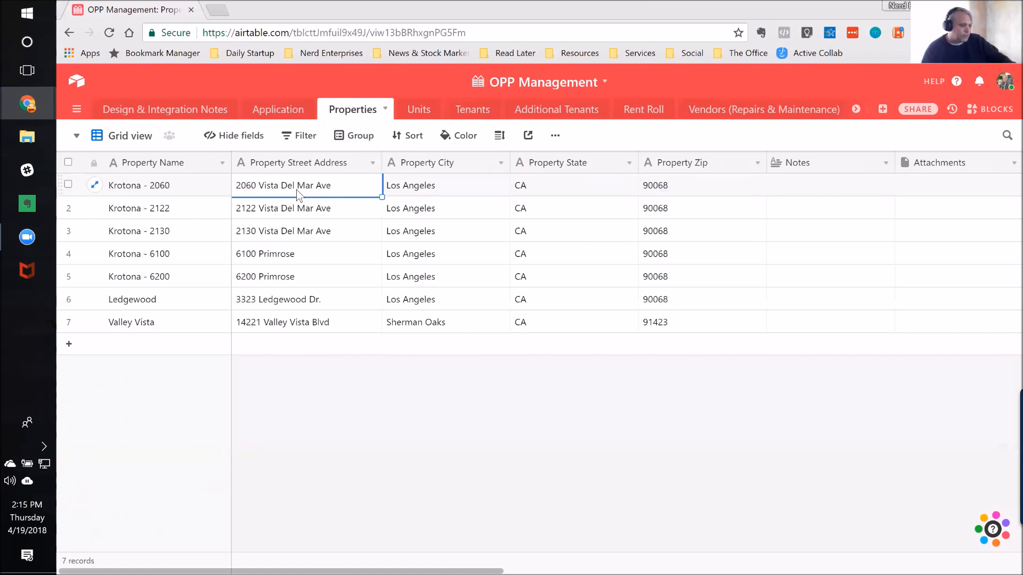
Step: Reopen the Units table and check which property Unit # 1 is linked to
left_click(417, 113)
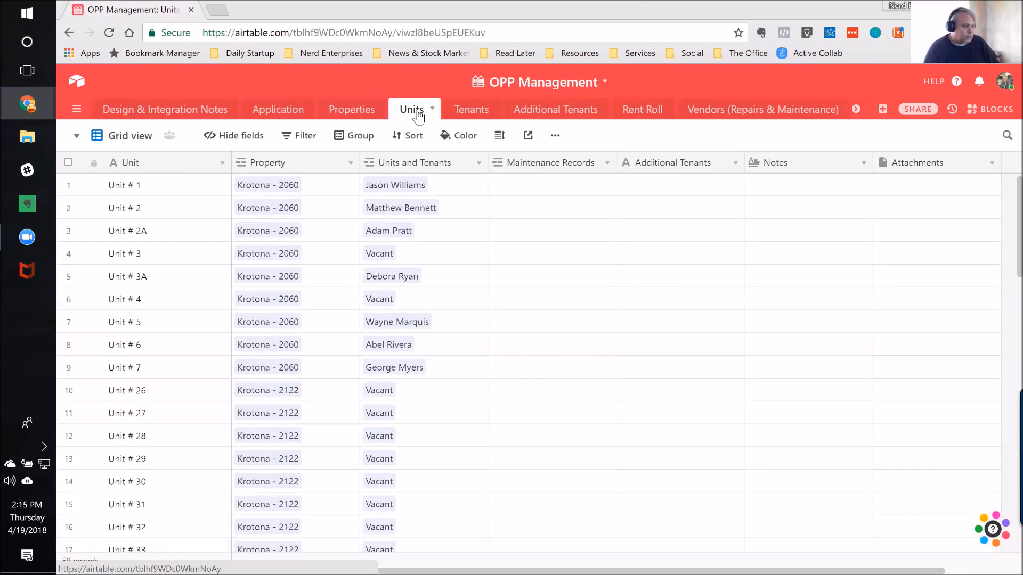
left_click(118, 188)
left_click(314, 176)
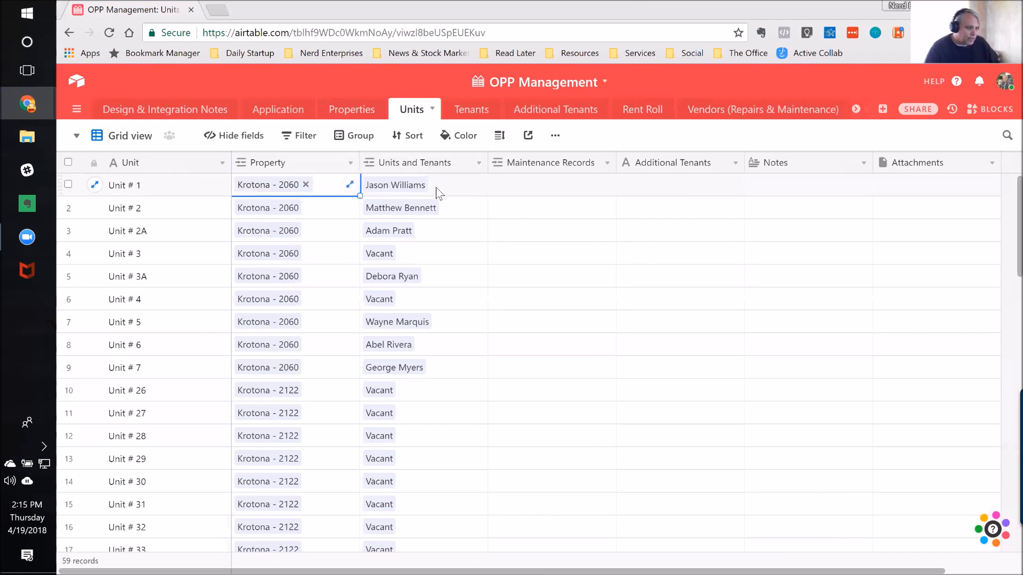
Step: Open the Tenants table and switch it from Vacancies By Property to its Grid view
left_click(467, 112)
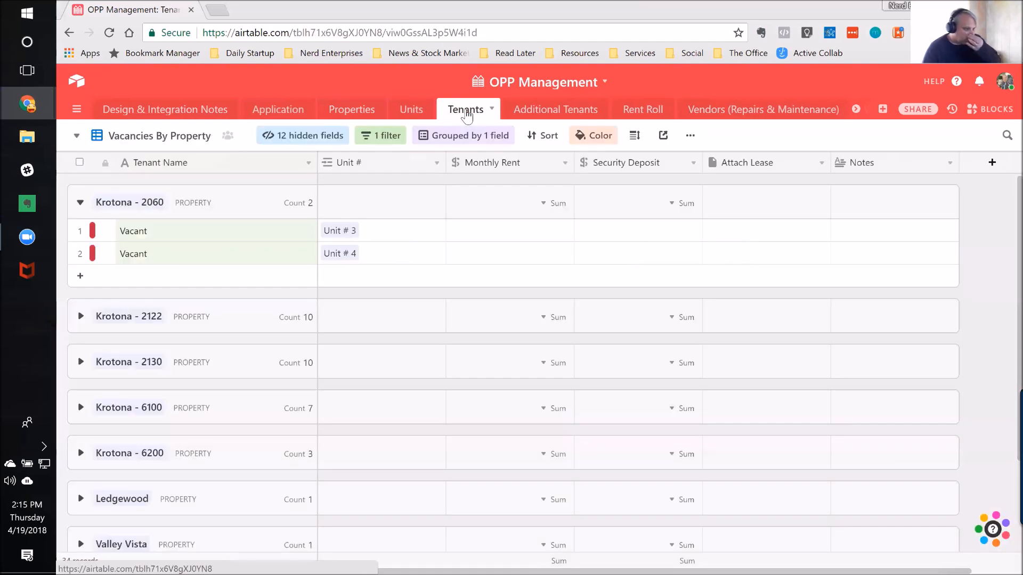
left_click(78, 137)
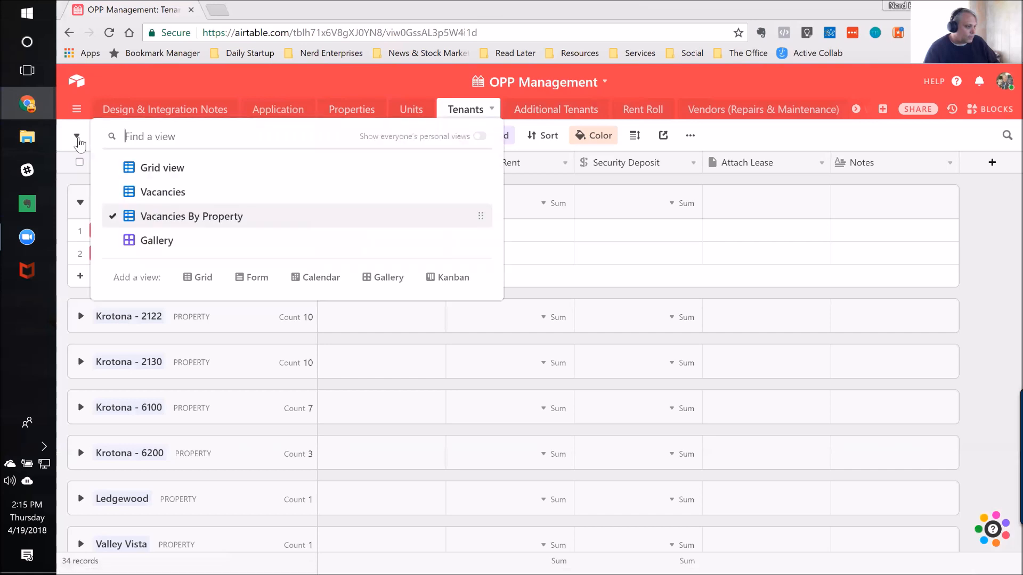
left_click(181, 170)
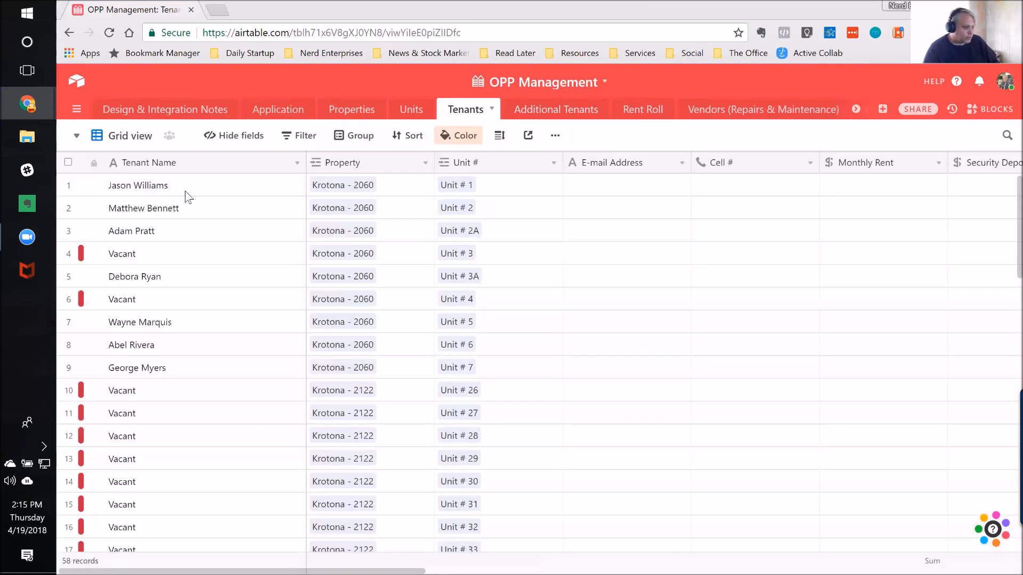
Step: Examine the first tenant record's fields from Tenant Name to Notes, and back to Move In Date
left_click(244, 189)
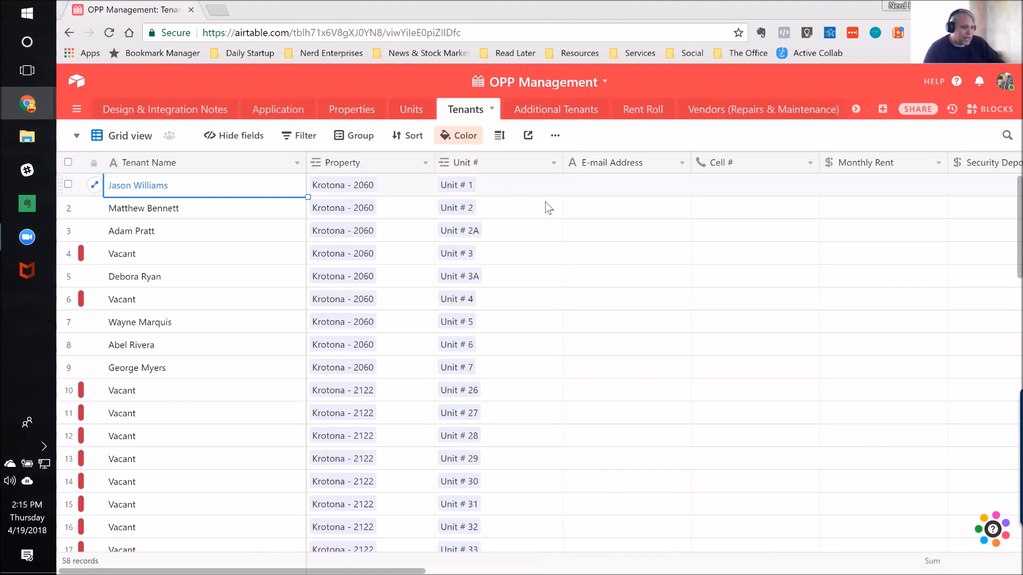
key("Right")
key("Right")
key("Right")
key("Right")
key("Right")
key("Right")
key("Right")
key("Right")
key("Right")
key("Right")
key("Right")
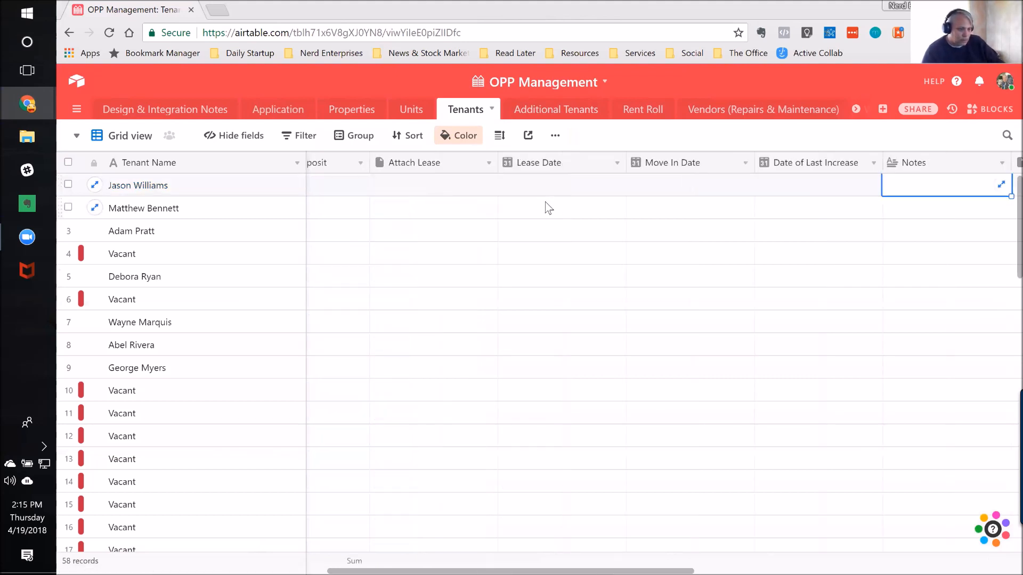
key("Left")
key("Left")
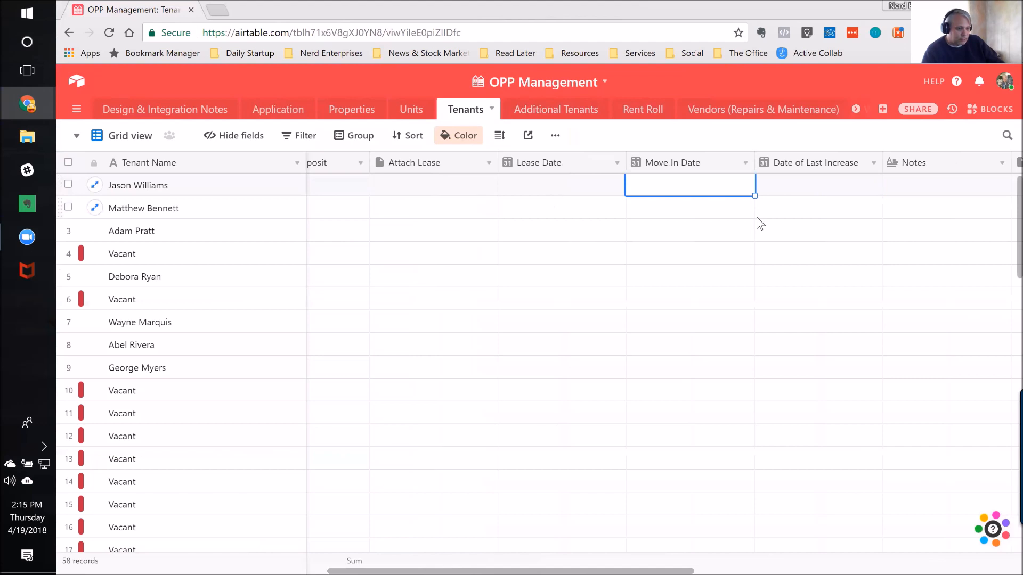
Step: Examine the first tenant's remaining fields, including attachments, vehicle, license plate and Rent Roll, and return to Tenant Name
key("Right")
key("Right")
key("Right")
key("Right")
key("Right")
key("Right")
key("Right")
key("Right")
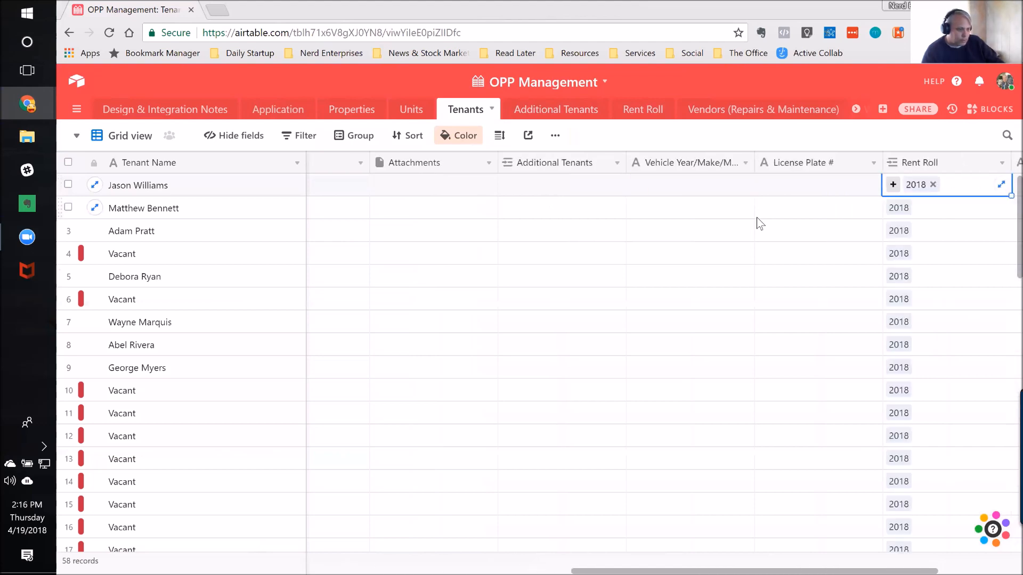
key("Left")
key("Left")
key("Left")
key("Left")
key("Left")
key("Left")
key("Left")
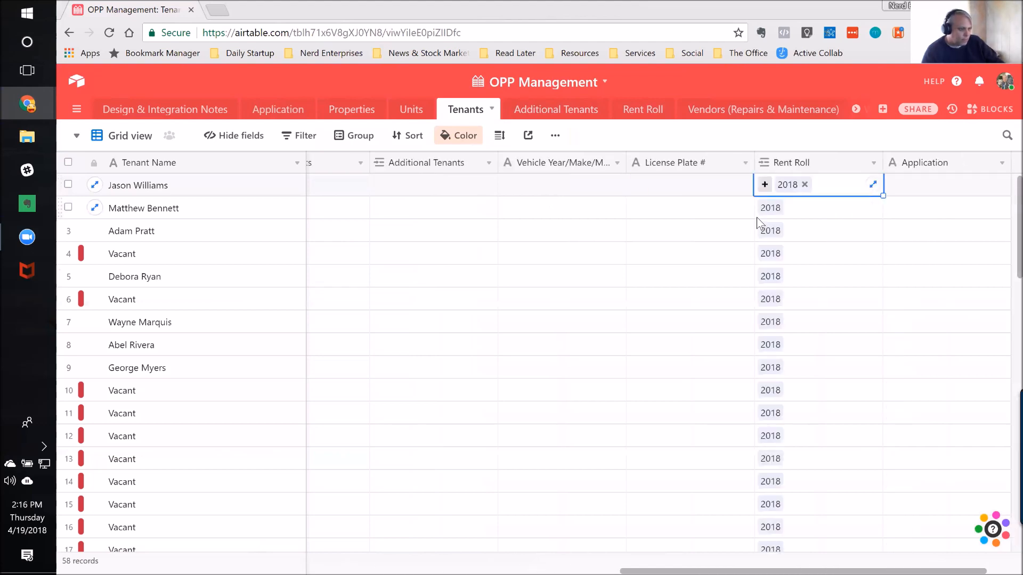
key("Left")
key("Left")
key("Left")
key("Left")
key("Left")
key("Left")
key("Left")
key("Left")
key("Left")
key("Left")
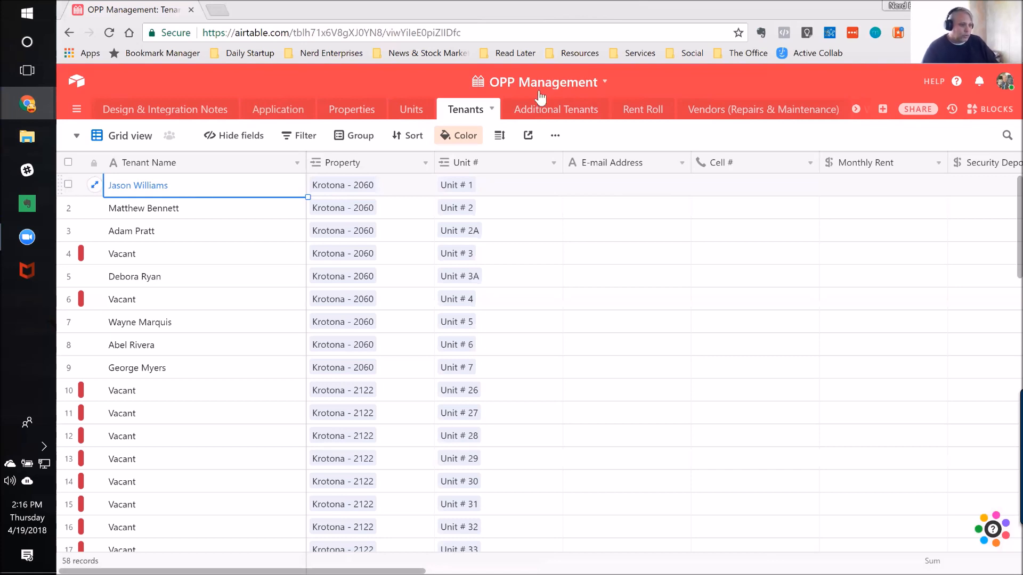
Step: Open the Vendors (Repairs & Maintenance) table and review the vendors' contact names and provider types, including Aquality Pool & Spa
left_click(788, 113)
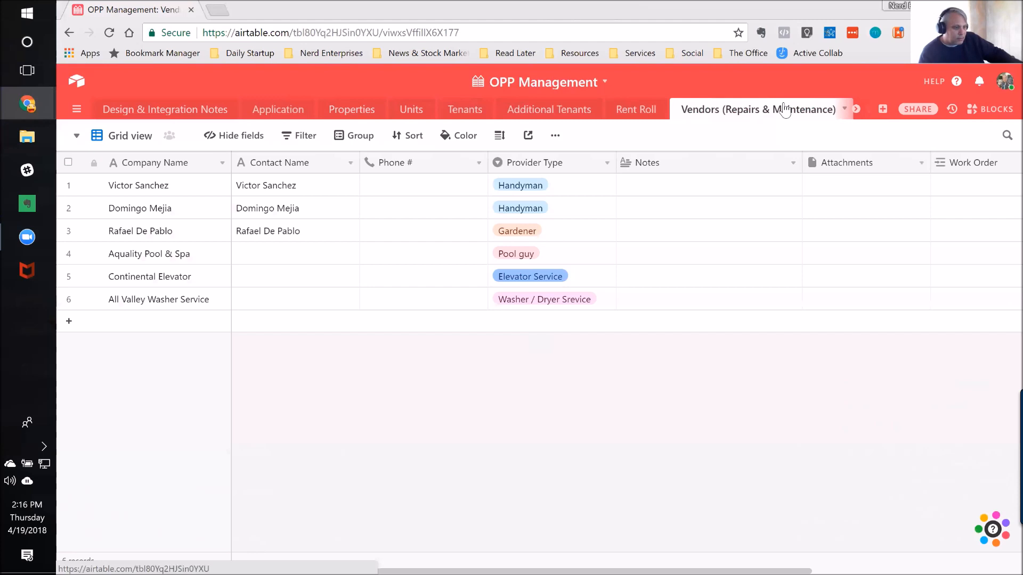
left_click(273, 191)
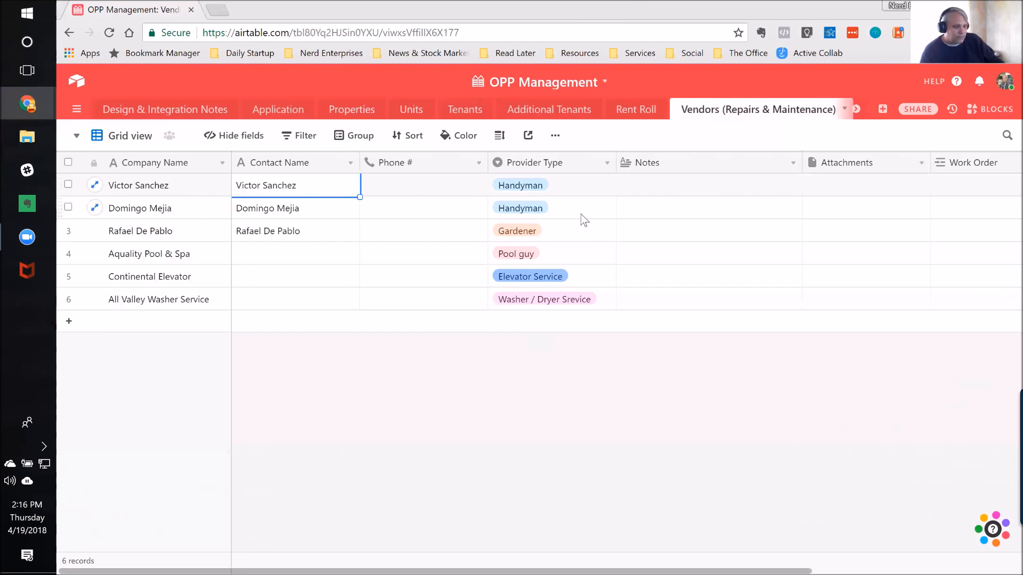
left_click(568, 233)
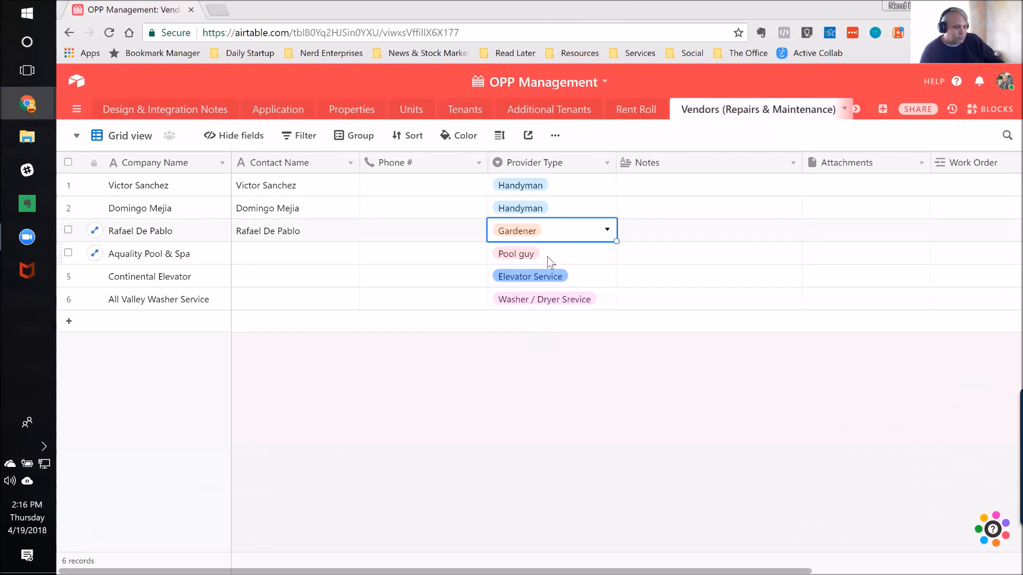
left_click(299, 259)
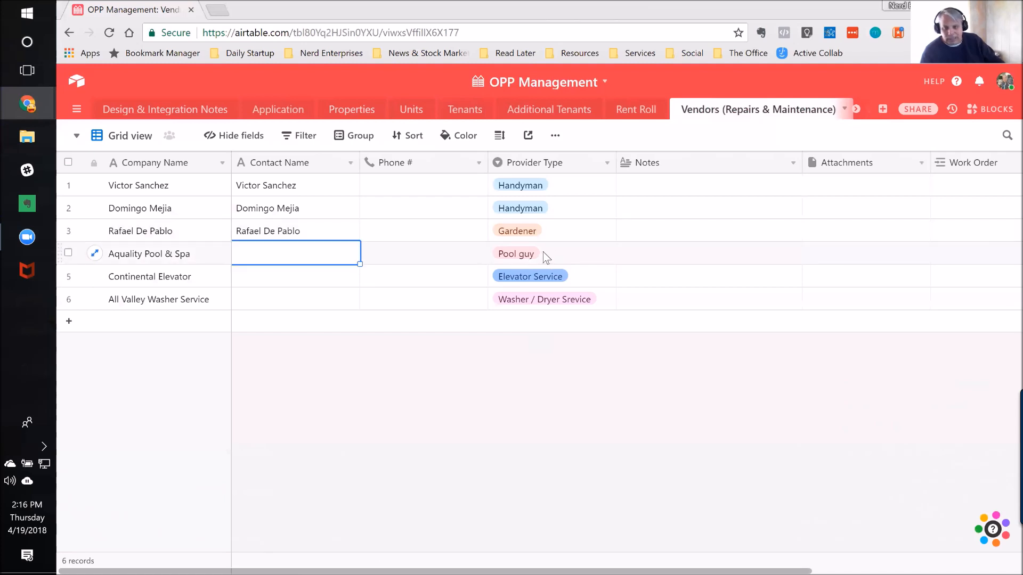
key("Right")
key("Right")
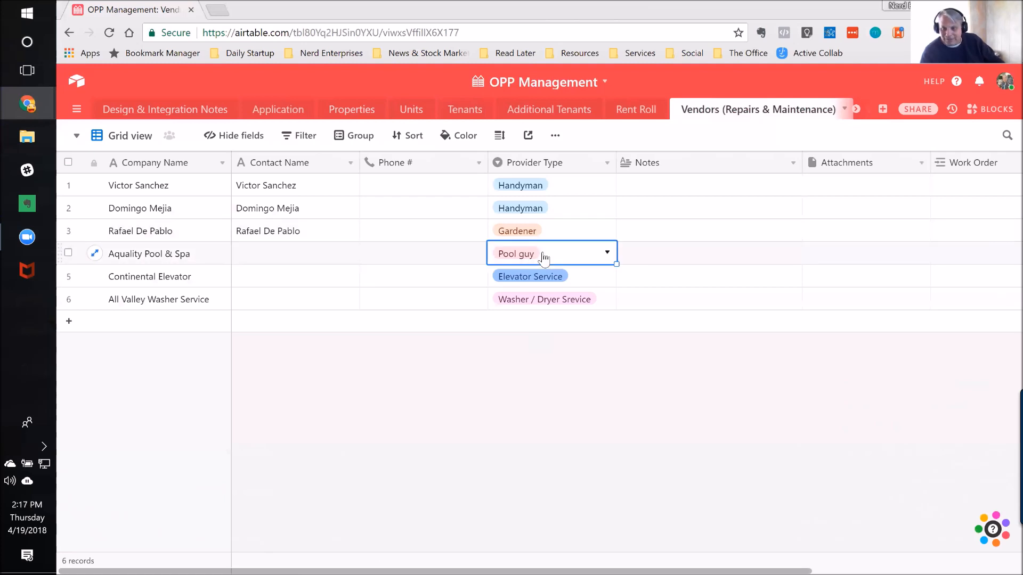
key("Left")
key("Left")
key("Left")
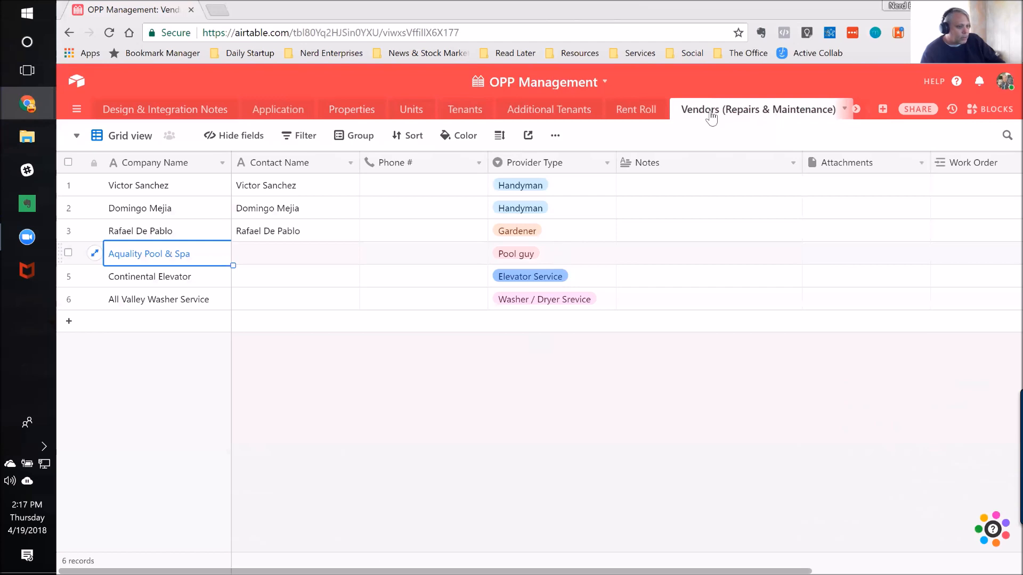
Step: Return to the Properties table
left_click(355, 115)
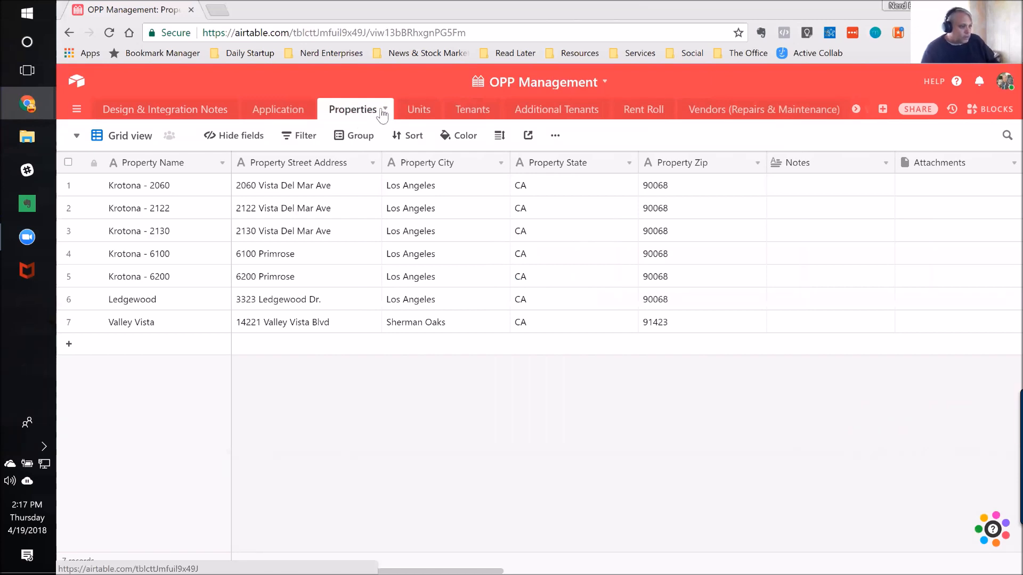
Step: Look at the Units table, and open the Tenants table in its Vacancies By Property view
left_click(419, 113)
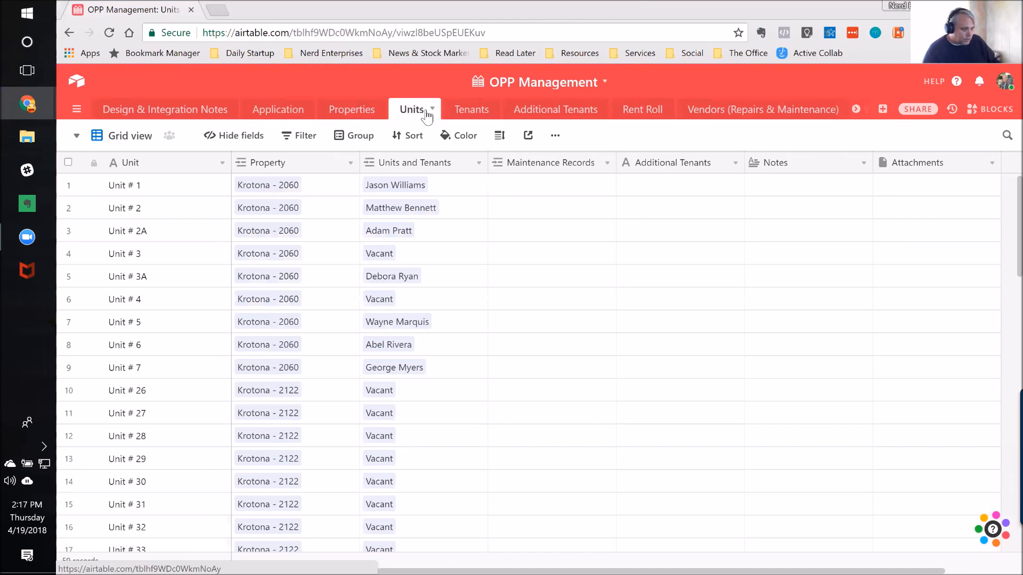
left_click(77, 142)
left_click(466, 112)
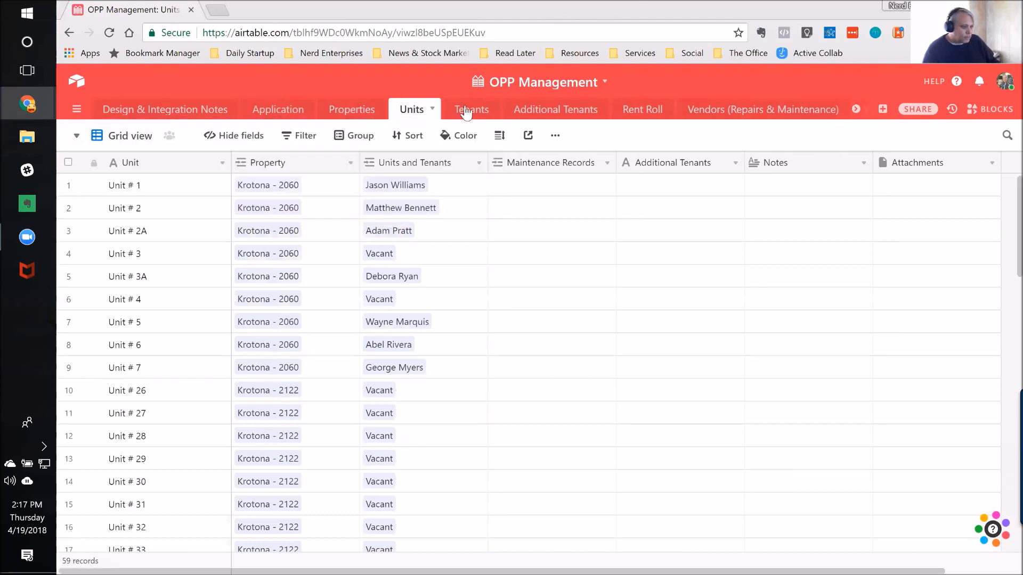
left_click(467, 112)
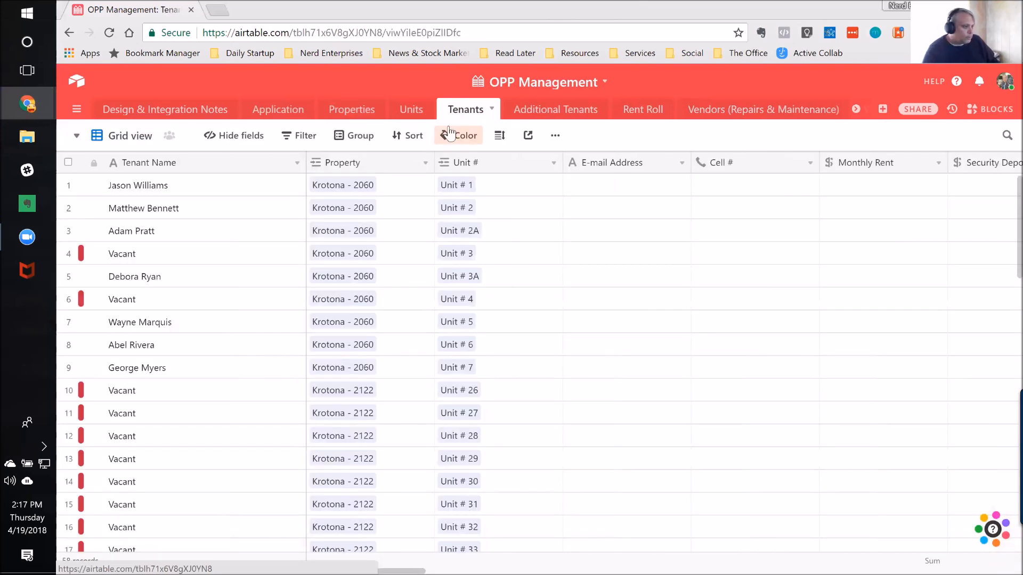
left_click(77, 139)
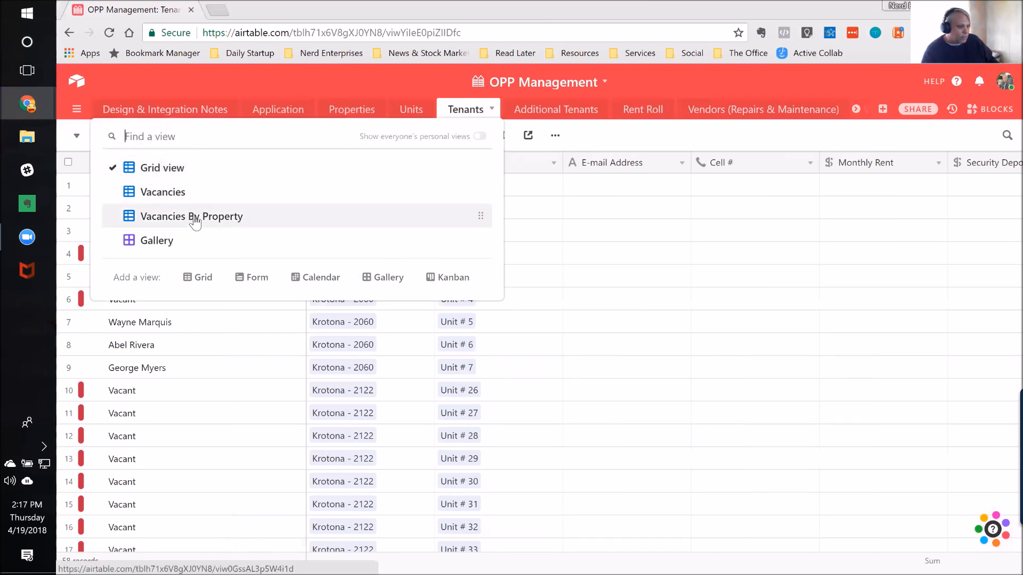
left_click(222, 220)
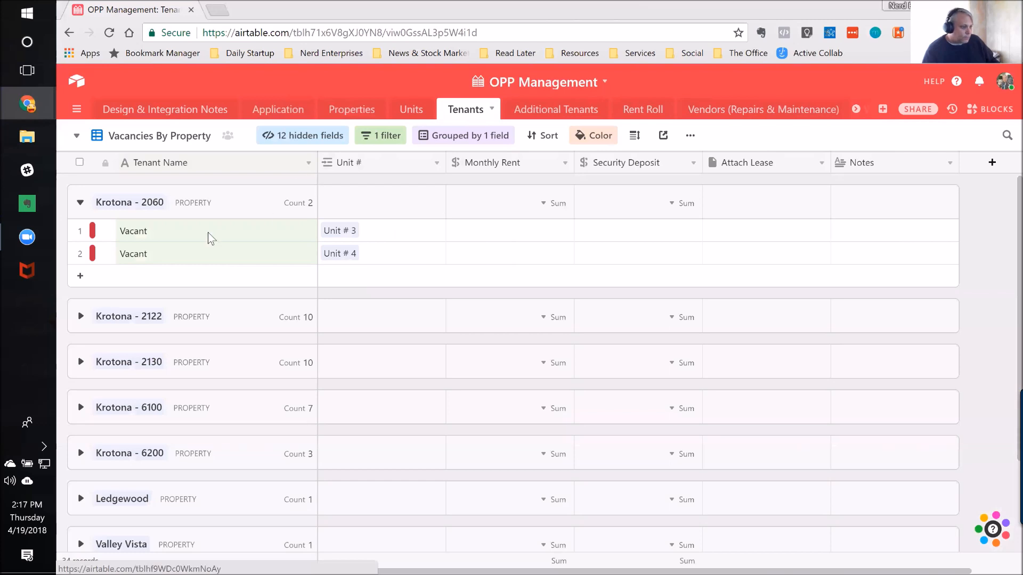
left_click(166, 240)
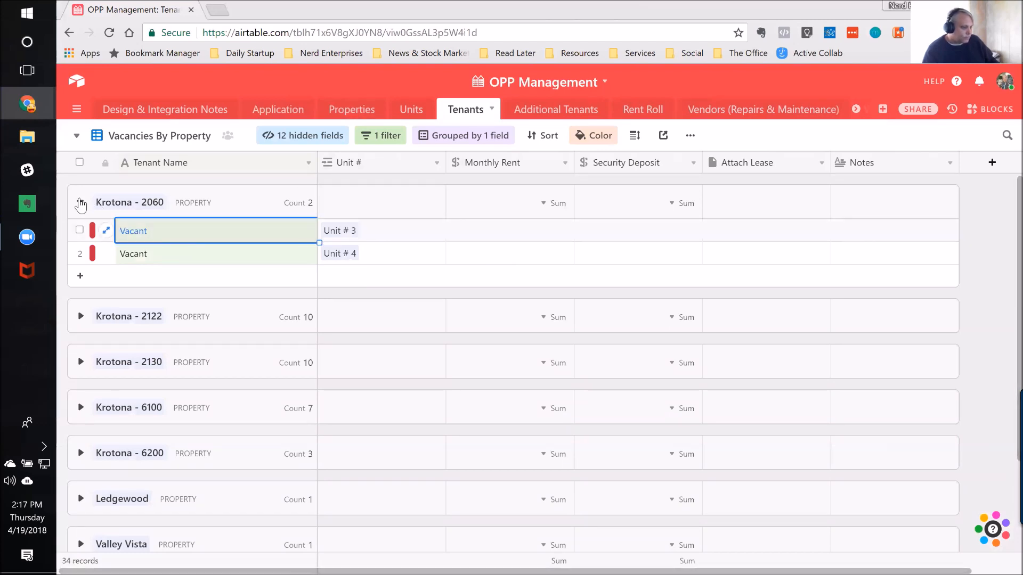
mouse_move(80, 205)
left_click(106, 240)
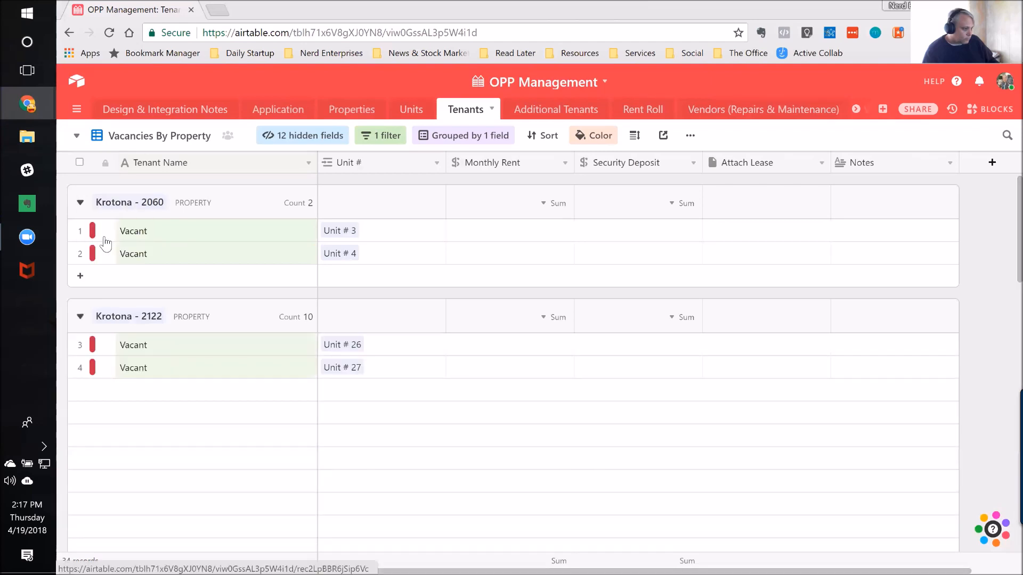
left_click(205, 352)
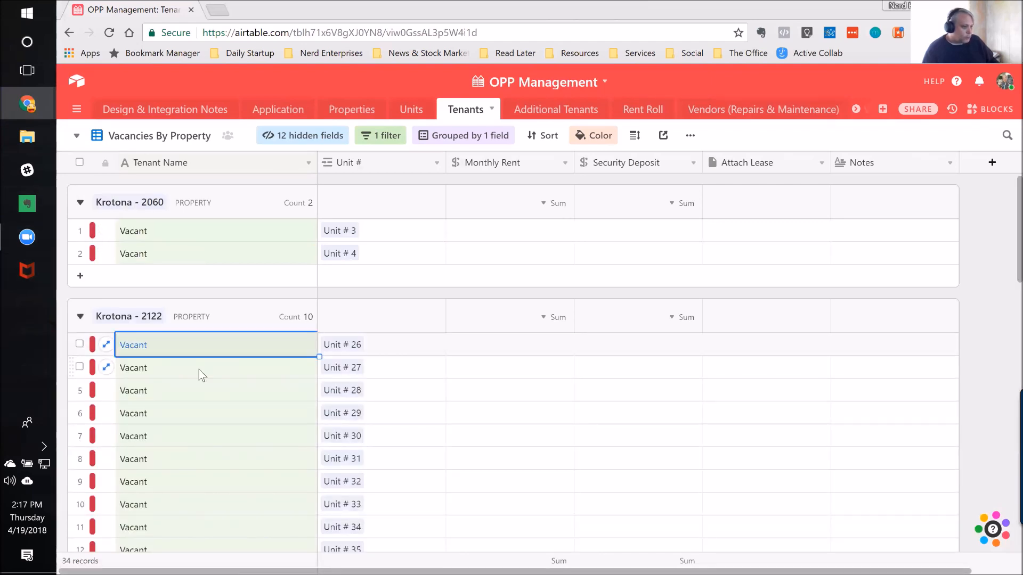
Step: Review the Units table's records down to the last unit and return to the first ones
left_click(415, 114)
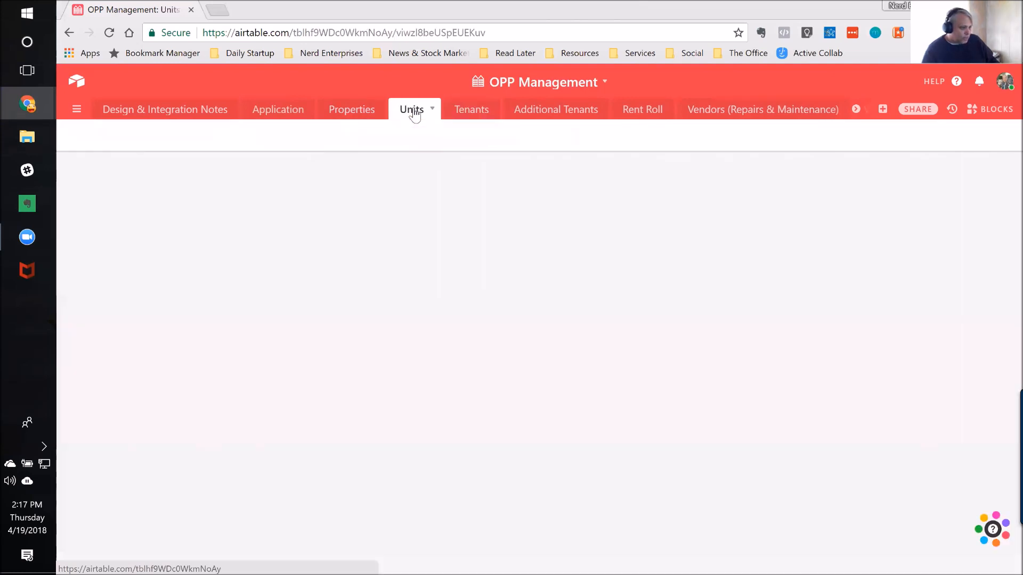
left_click(143, 212)
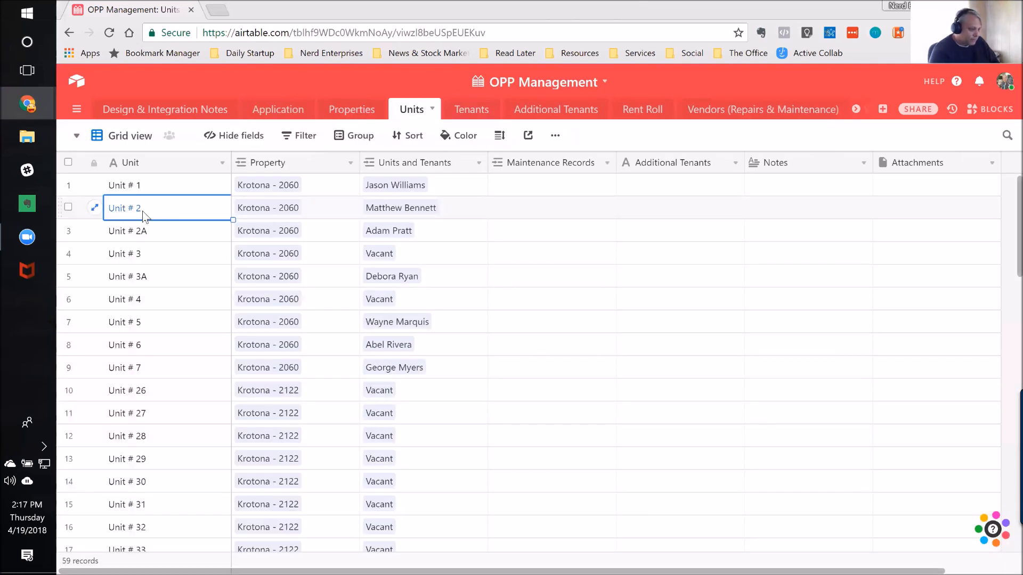
scroll(142, 212, "down", 15)
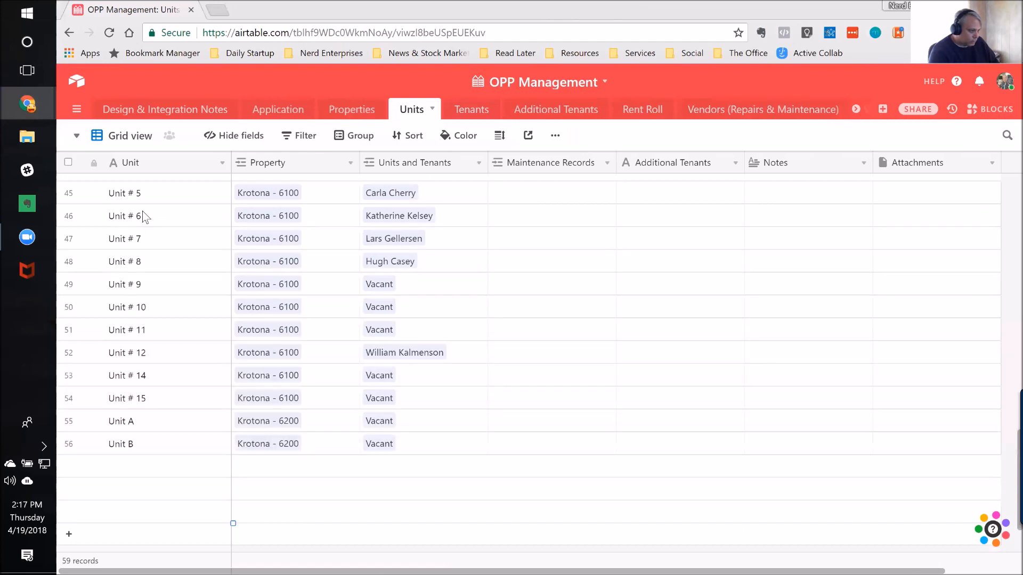
key("Up")
key("Up")
key("Up")
key("Up")
key("Up")
key("Up")
key("Up")
key("Up")
key("Up")
key("Up")
key("Up")
key("Up")
key("Up")
key("Up")
key("Up")
key("Up")
key("Up")
key("Up")
key("Up")
key("Up")
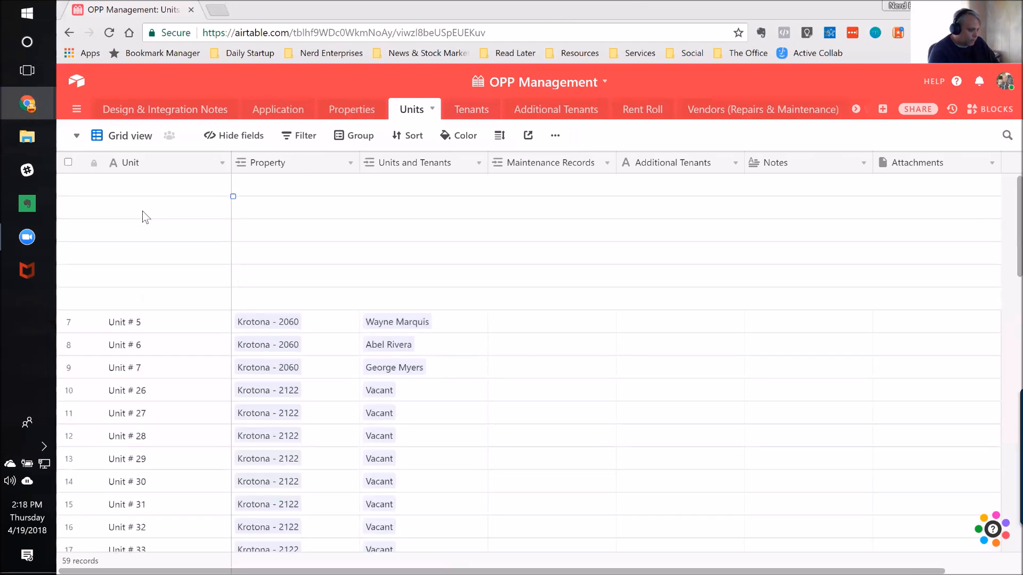
Step: Inspect the Units and Tenants field's link settings, and go back to the vacant Unit # 26 record in the Tenants table
left_click(440, 386)
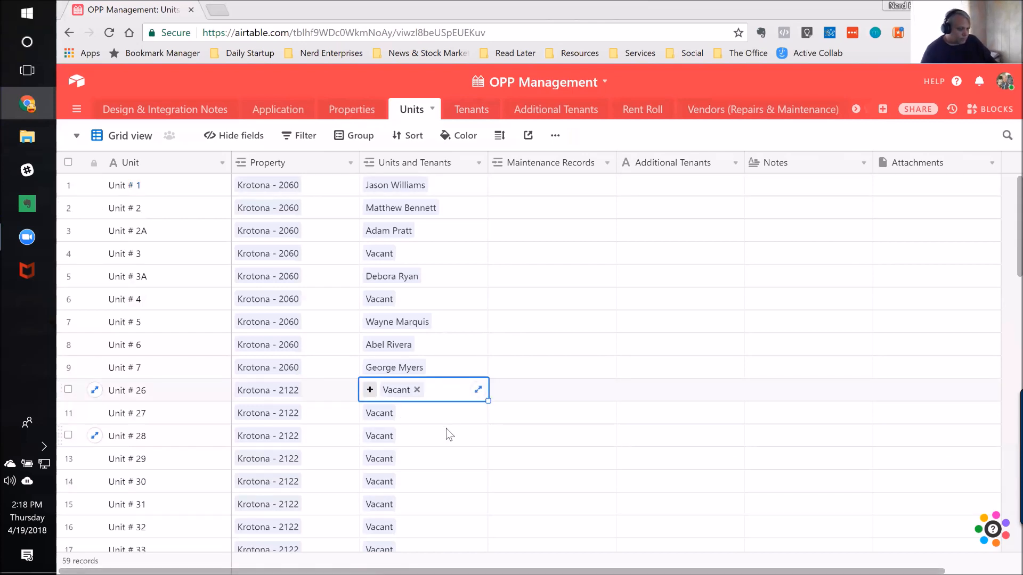
double_click(414, 169)
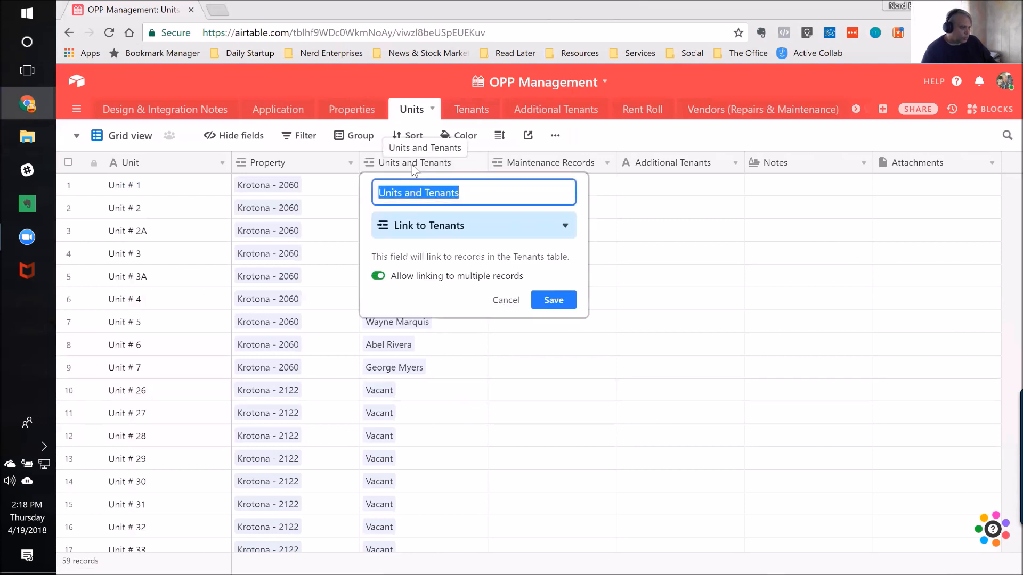
left_click(472, 112)
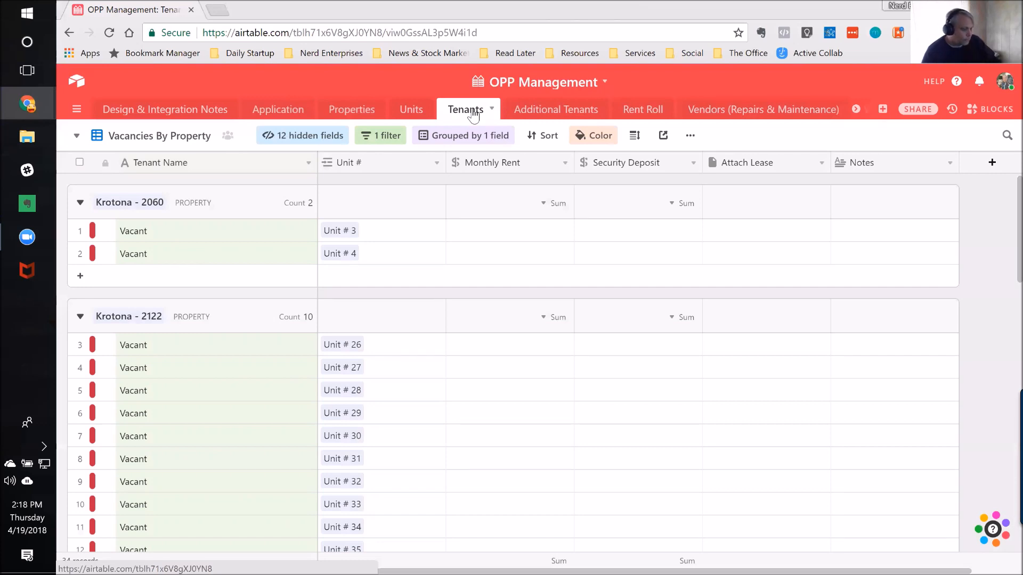
left_click(153, 351)
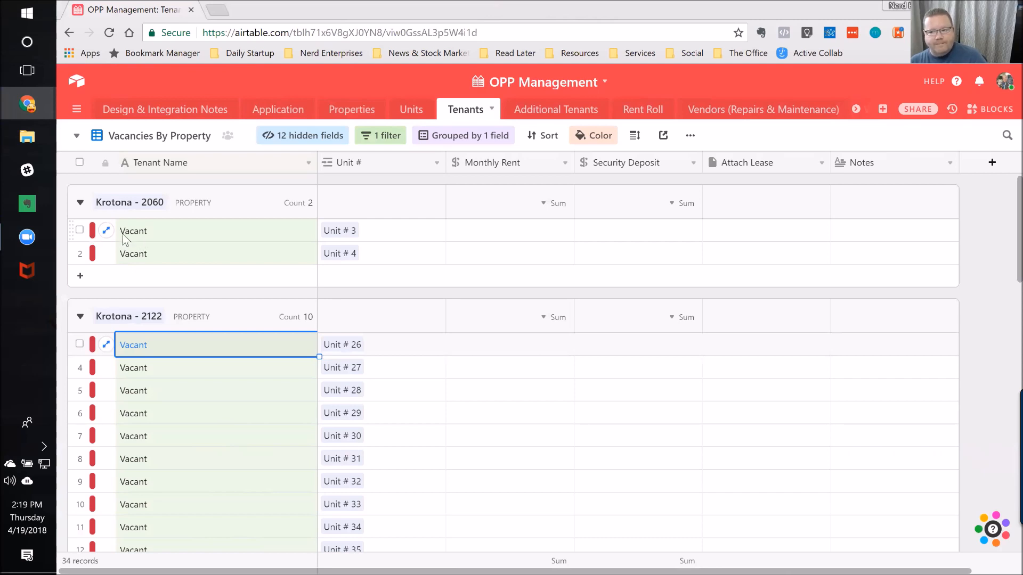
Step: Switch the Tenants table to Grid view and inspect the record color rule and the Tenant Name field's type without changing them
left_click(77, 137)
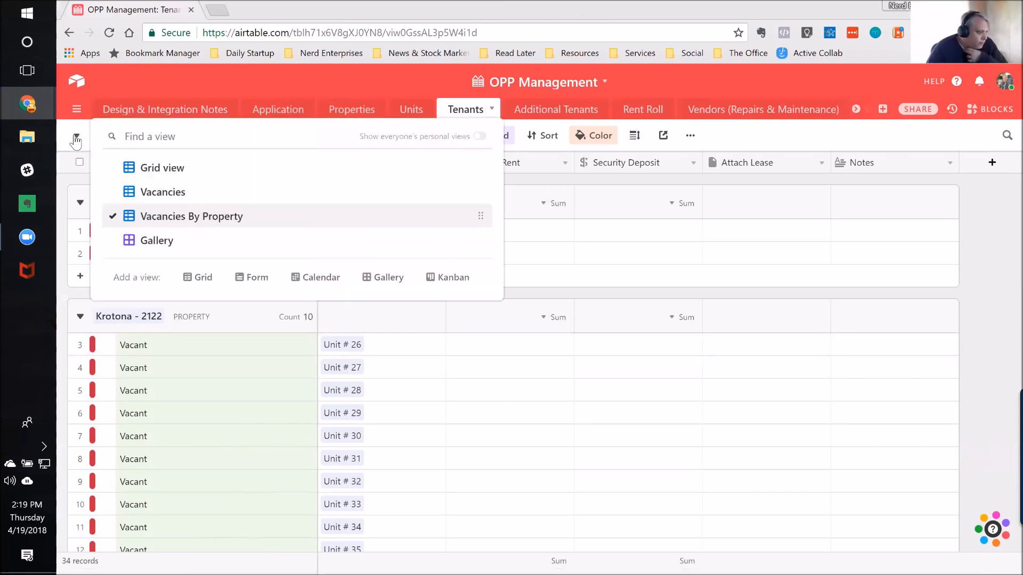
left_click(172, 170)
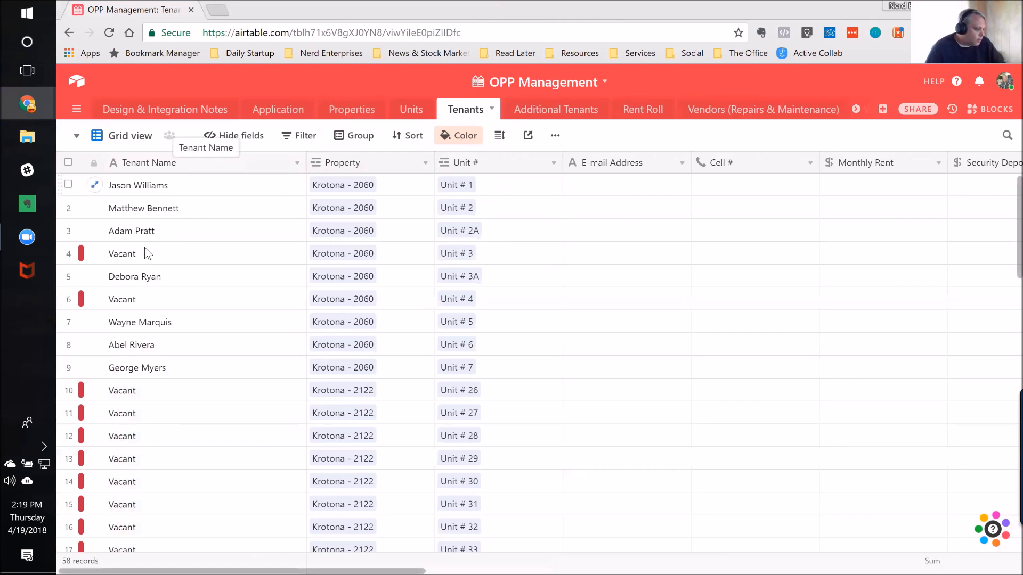
left_click(118, 260)
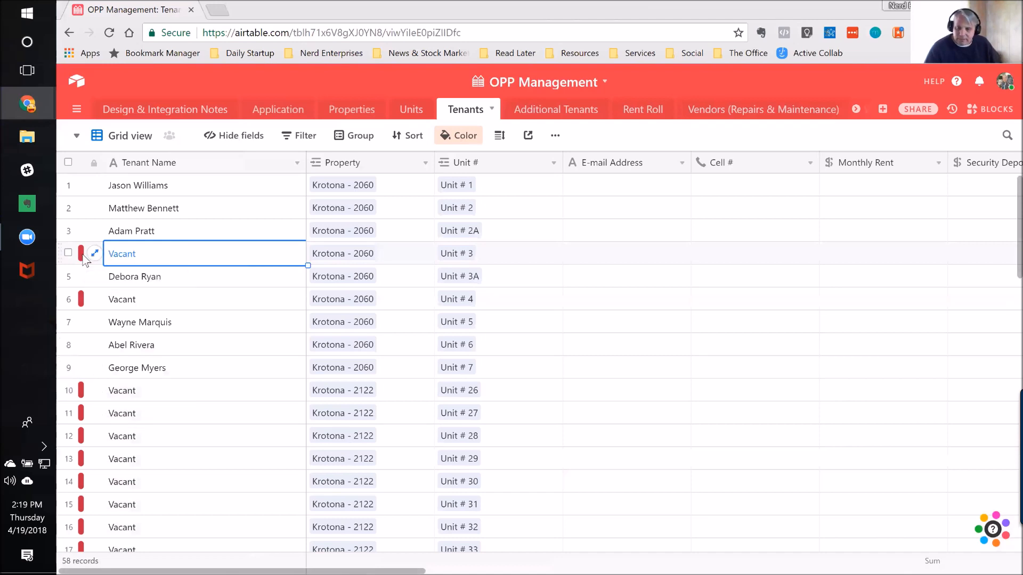
left_click(463, 140)
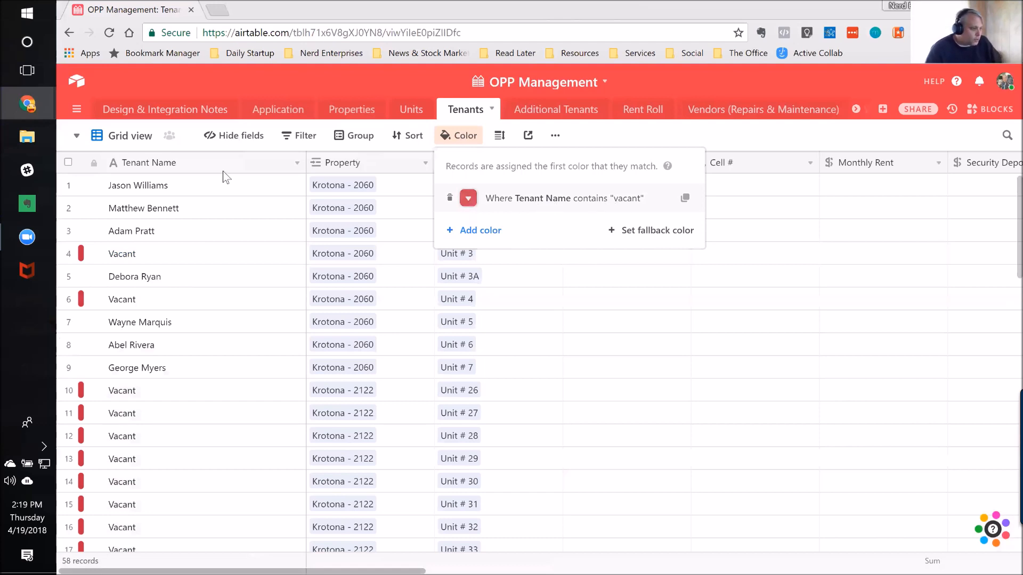
double_click(176, 161)
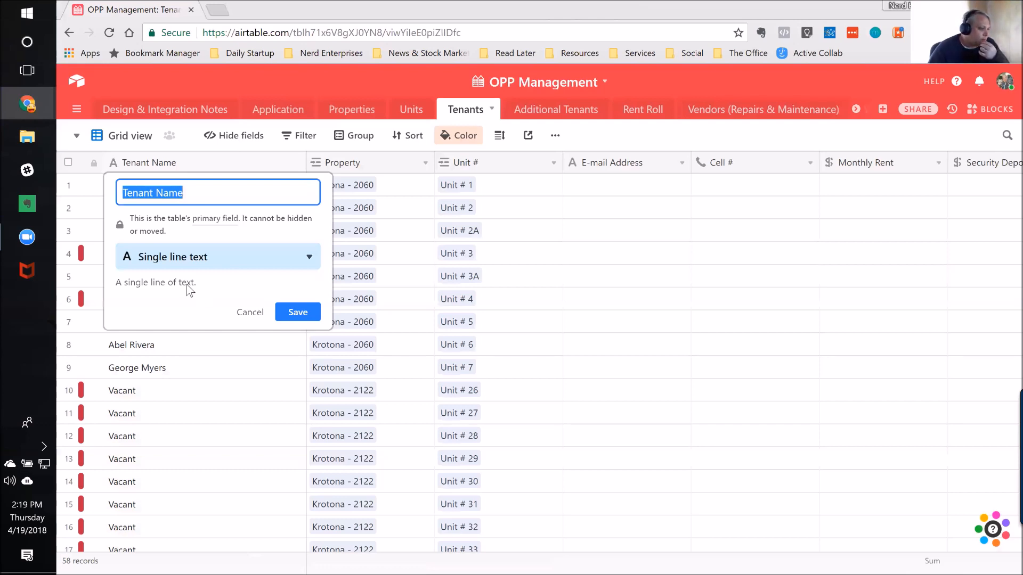
left_click(250, 315)
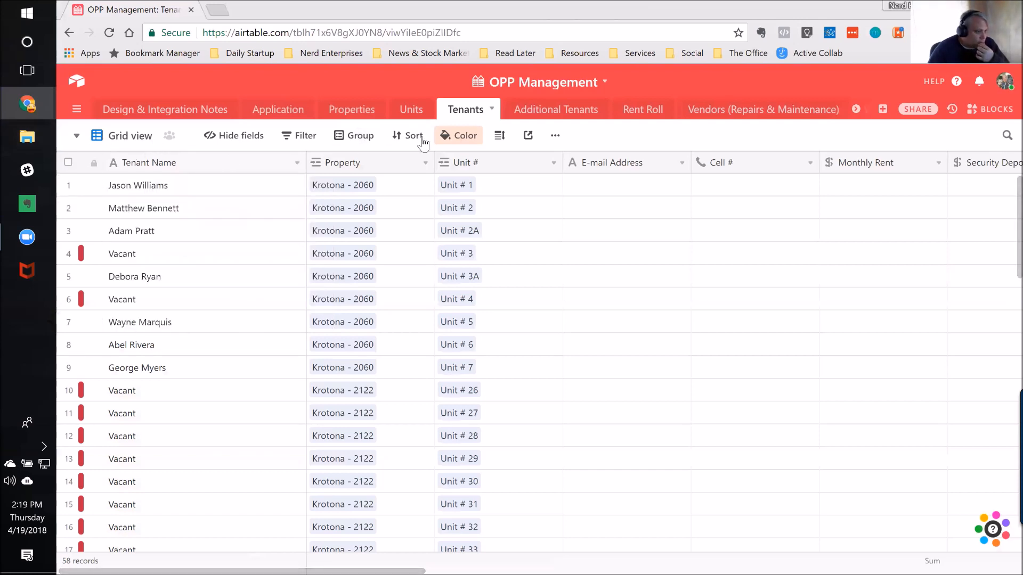
Step: Filter the Tenants grid to records where Tenant Name is empty
left_click(297, 138)
left_click(322, 191)
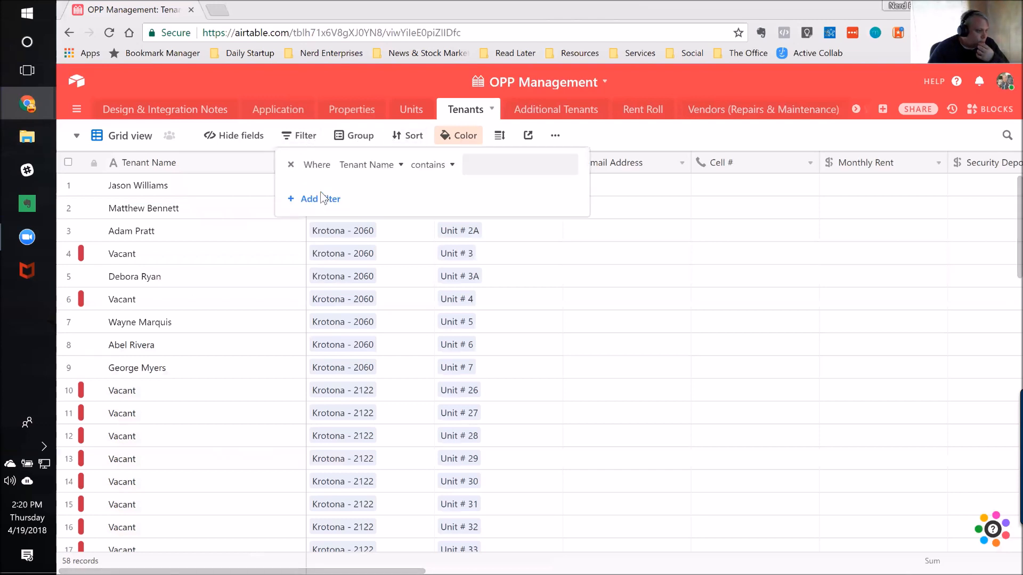
left_click(428, 167)
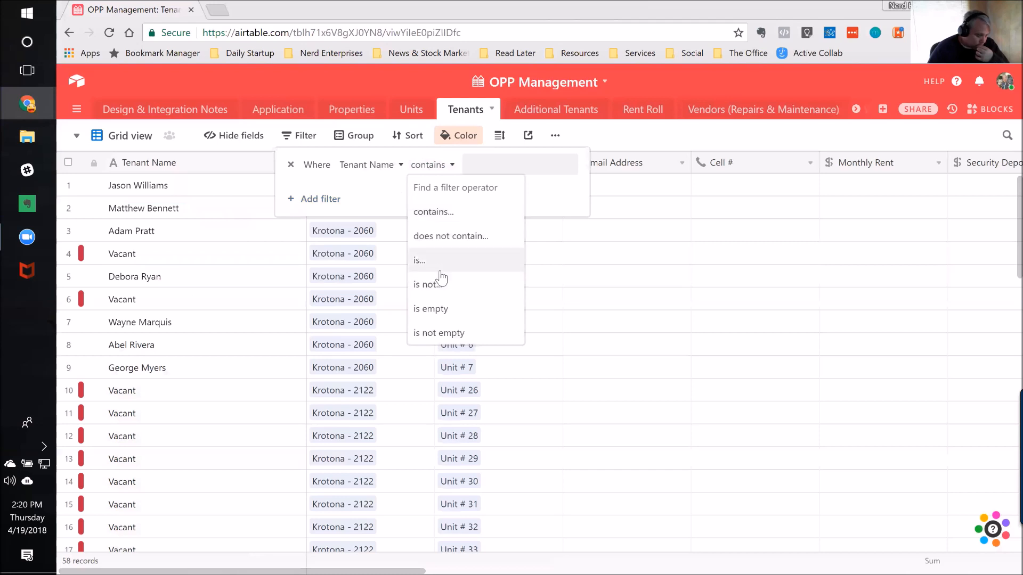
left_click(436, 311)
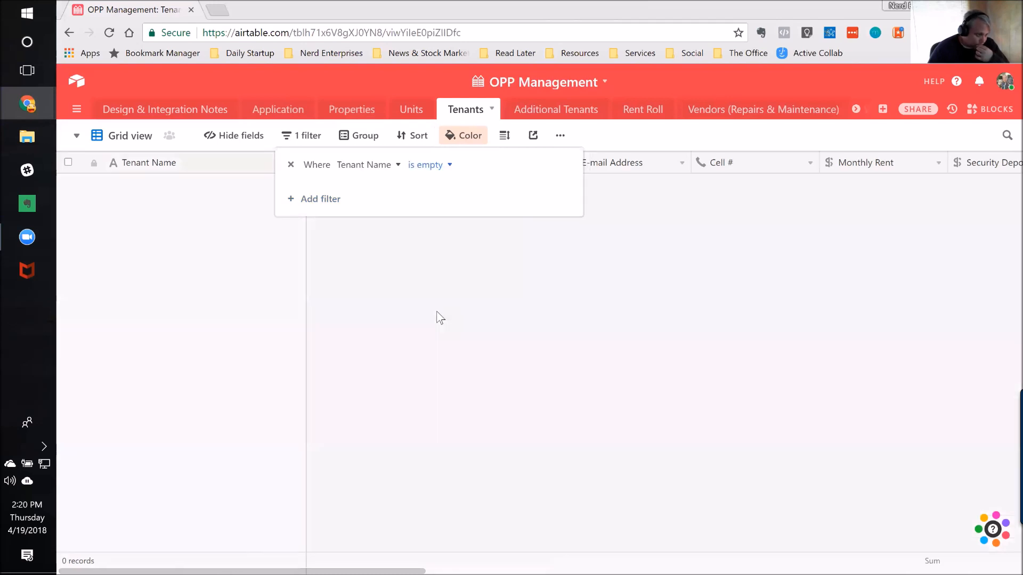
left_click(707, 128)
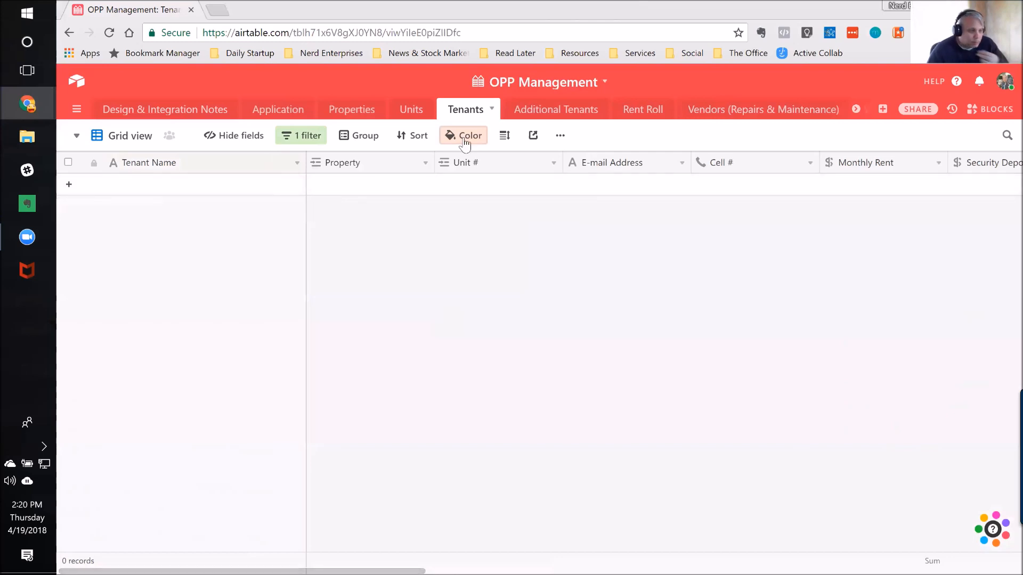
Step: Remove the empty Tenant Name filter and select the vacant record for Unit # 26
left_click(316, 139)
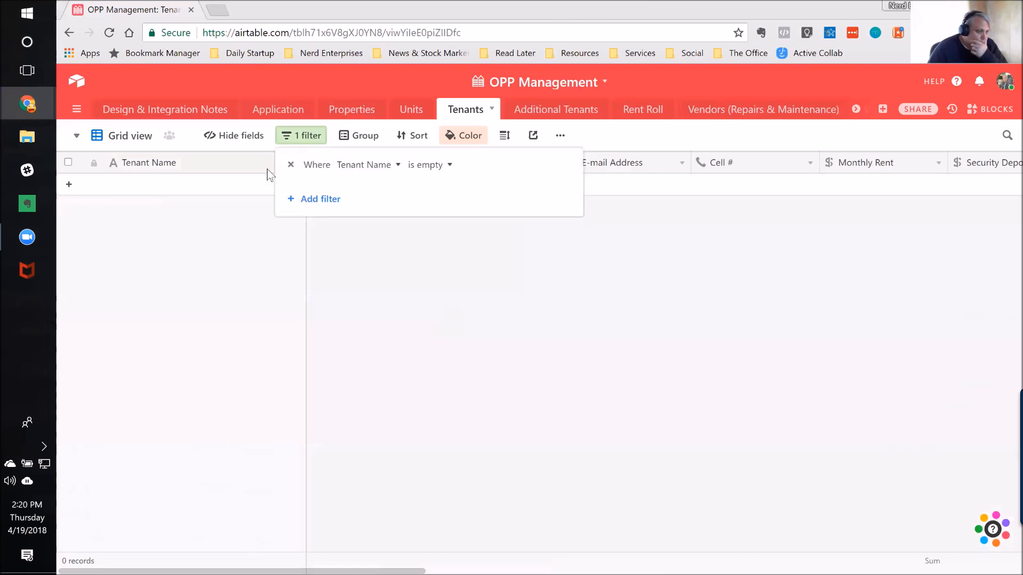
left_click(291, 164)
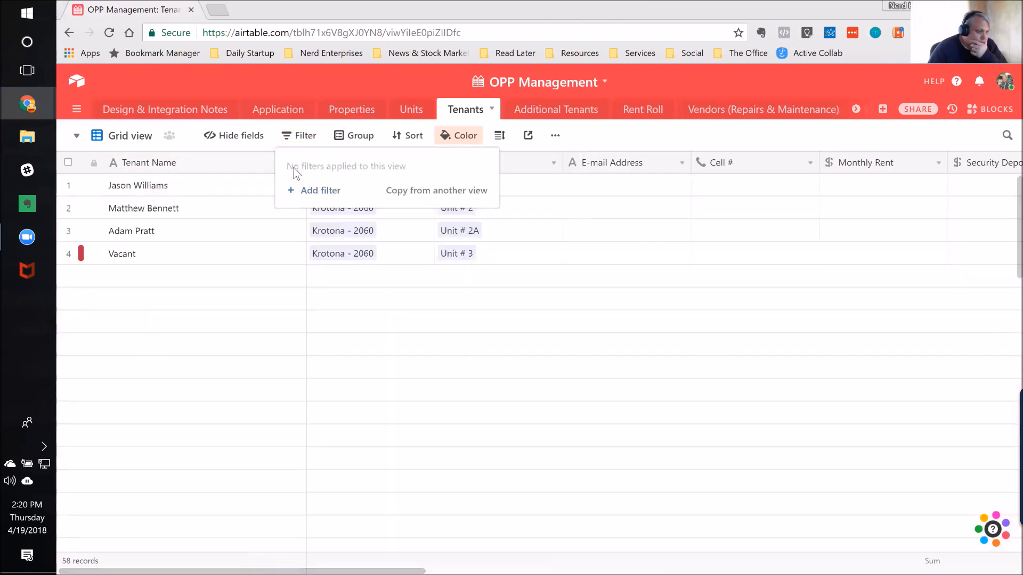
left_click(238, 188)
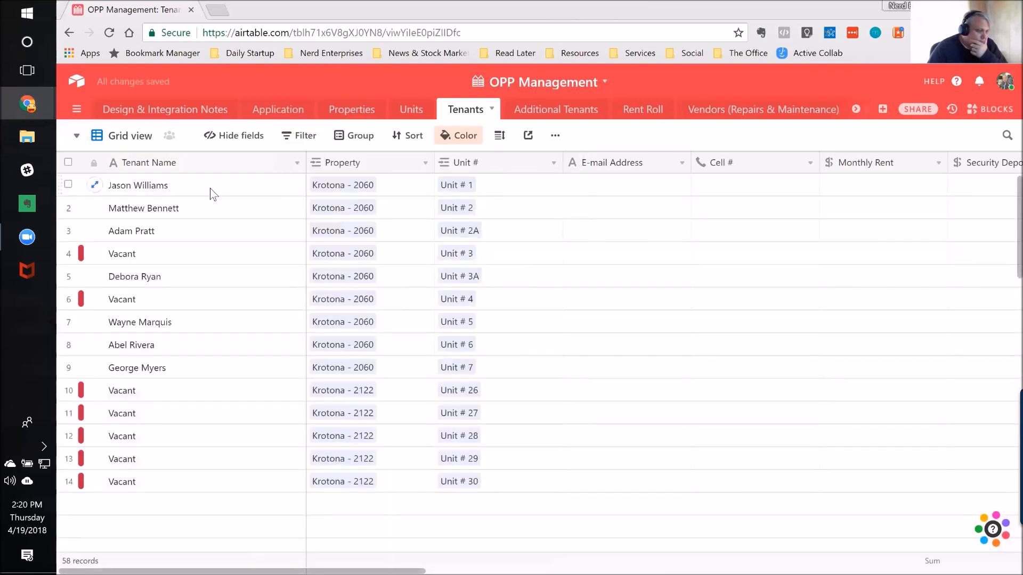
left_click(147, 397)
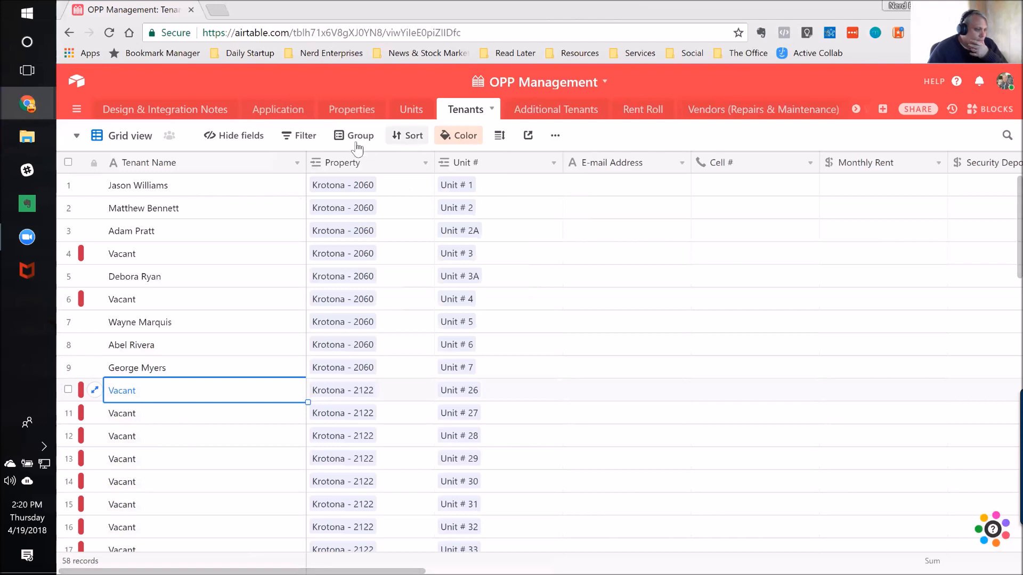
Step: Sort the Tenants grid only by Tenant Name A → Z, dropping the Unit # sort, and review the list to its end
left_click(412, 137)
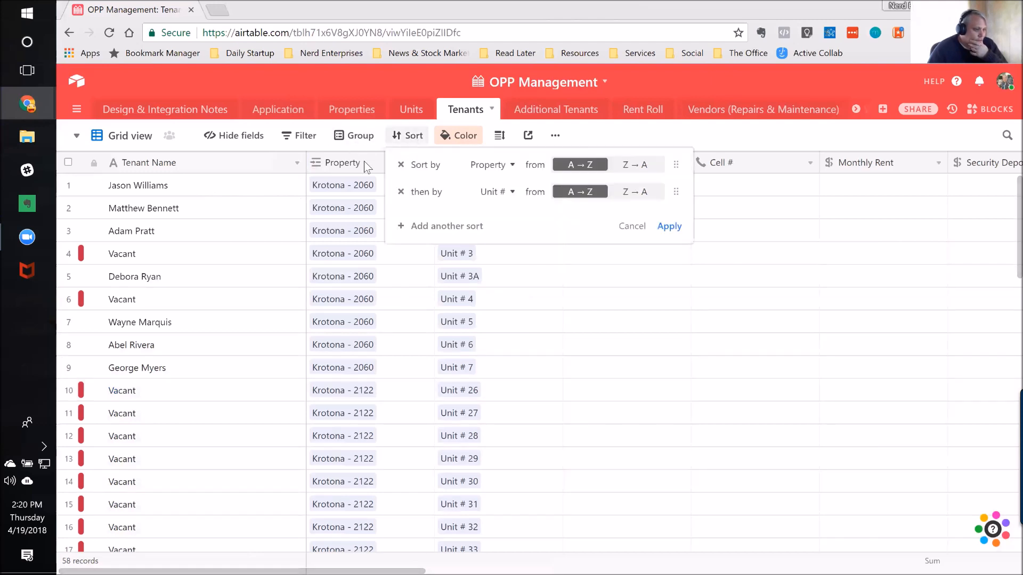
left_click(487, 165)
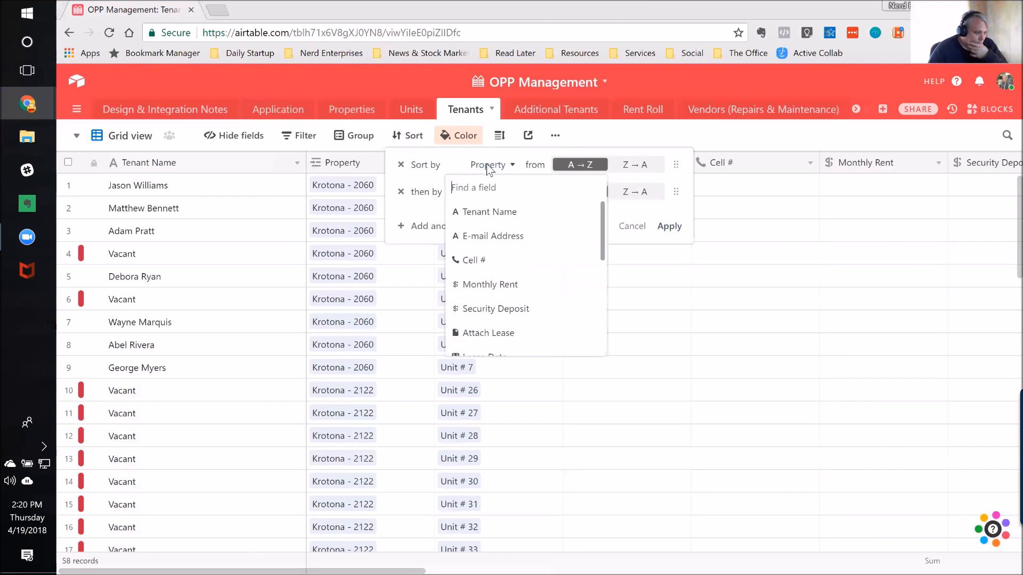
left_click(485, 215)
left_click(401, 192)
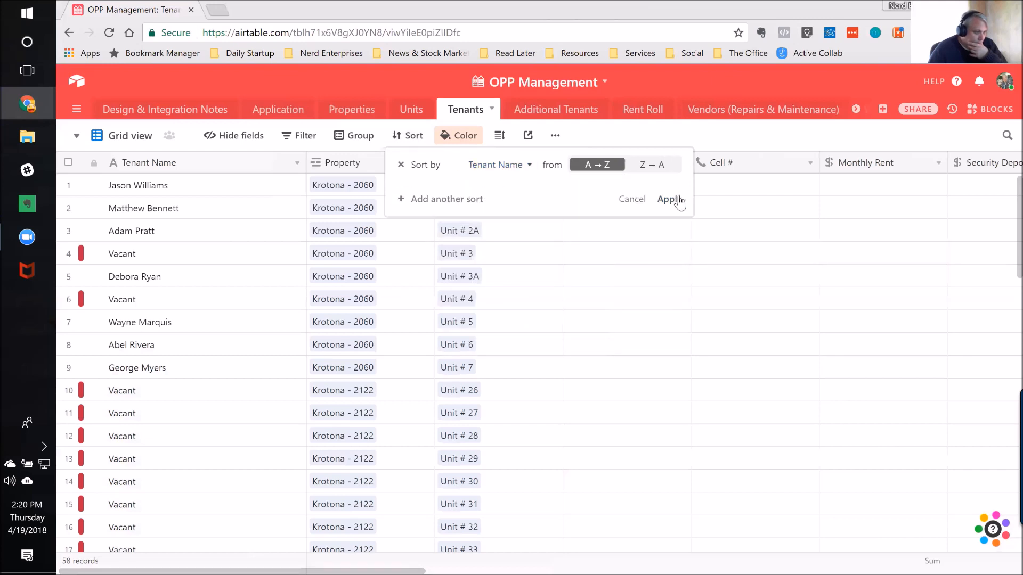
left_click(671, 201)
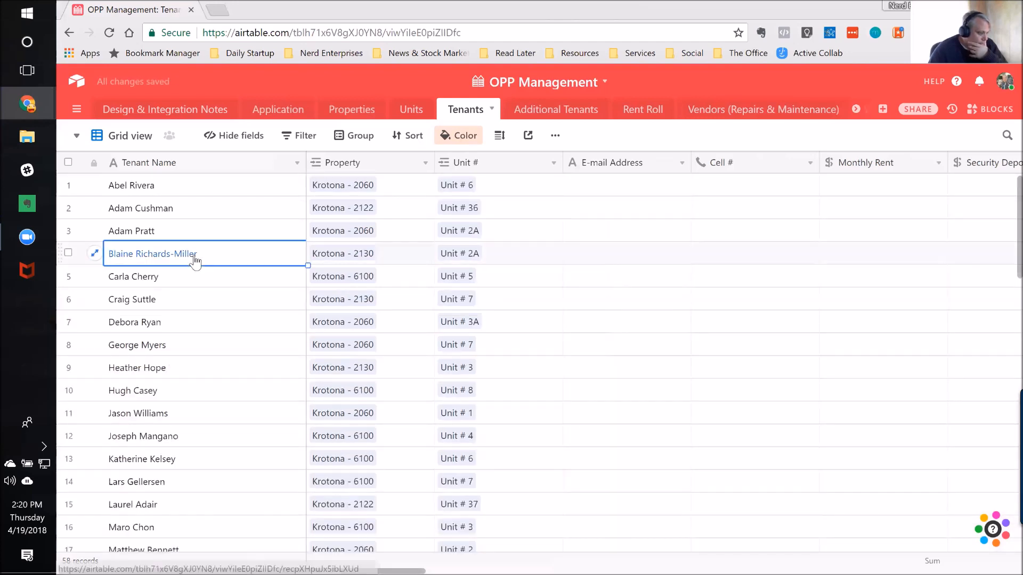
scroll(195, 261, "down", 15)
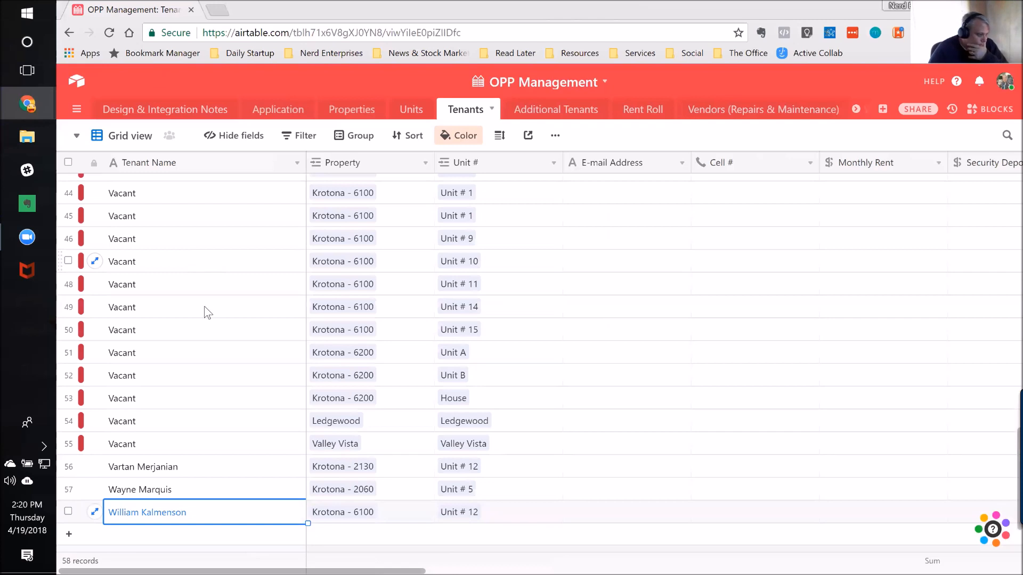
Step: Group the Tenants grid by Tenant Name A → Z, then collapse all groups and review the list to its end
scroll(193, 379, "up", 5)
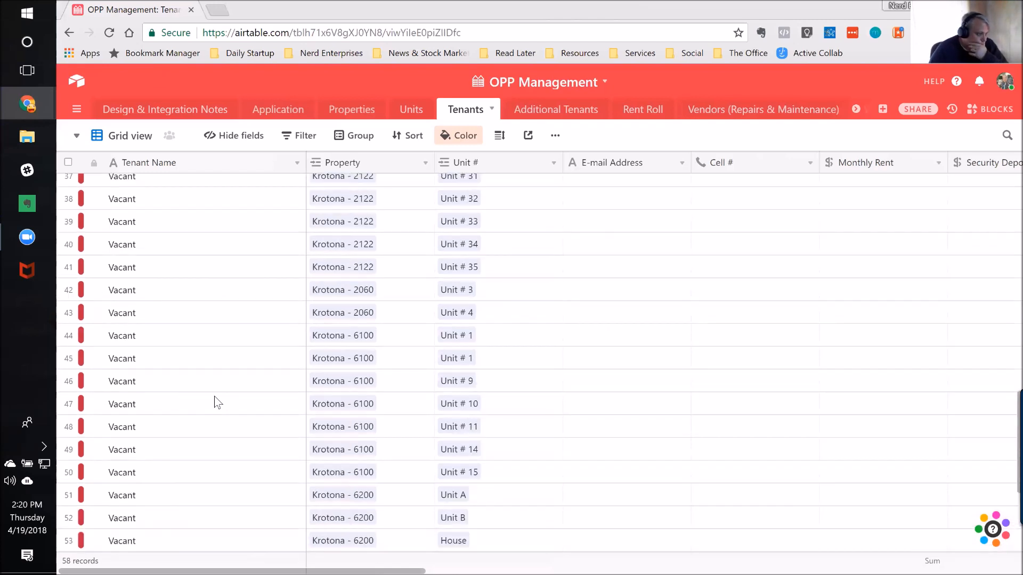
scroll(209, 395, "up", 8)
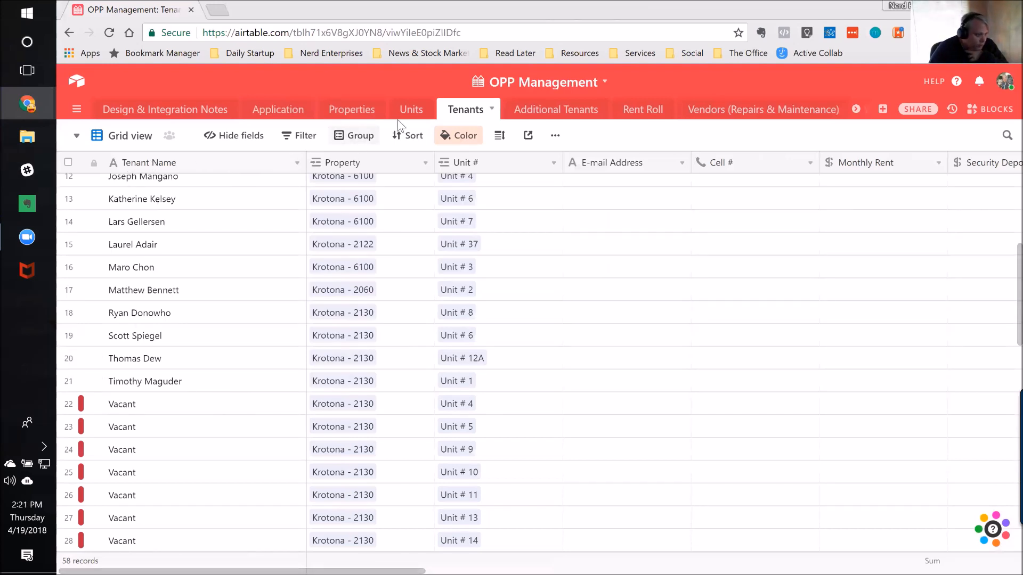
left_click(361, 136)
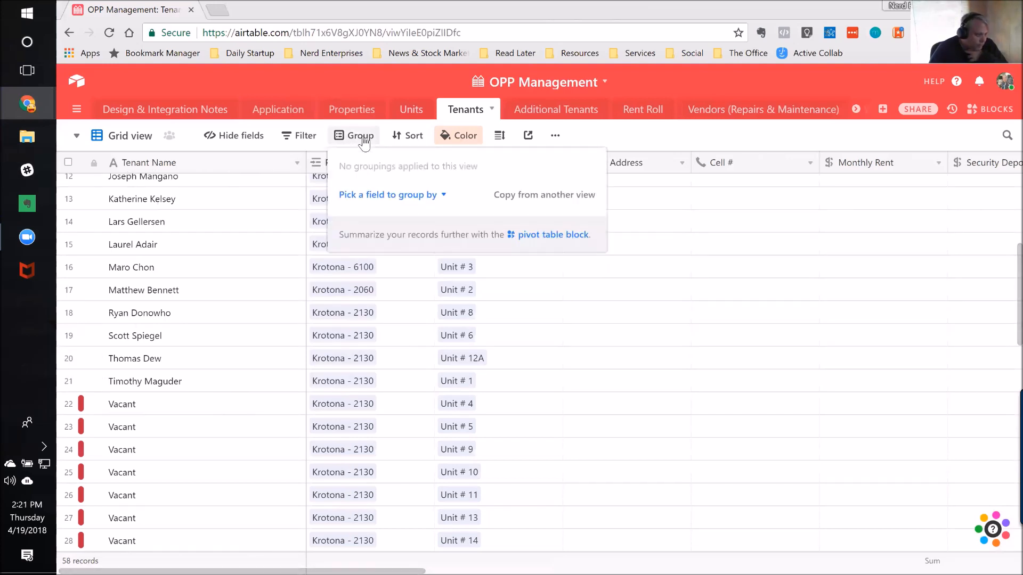
left_click(438, 196)
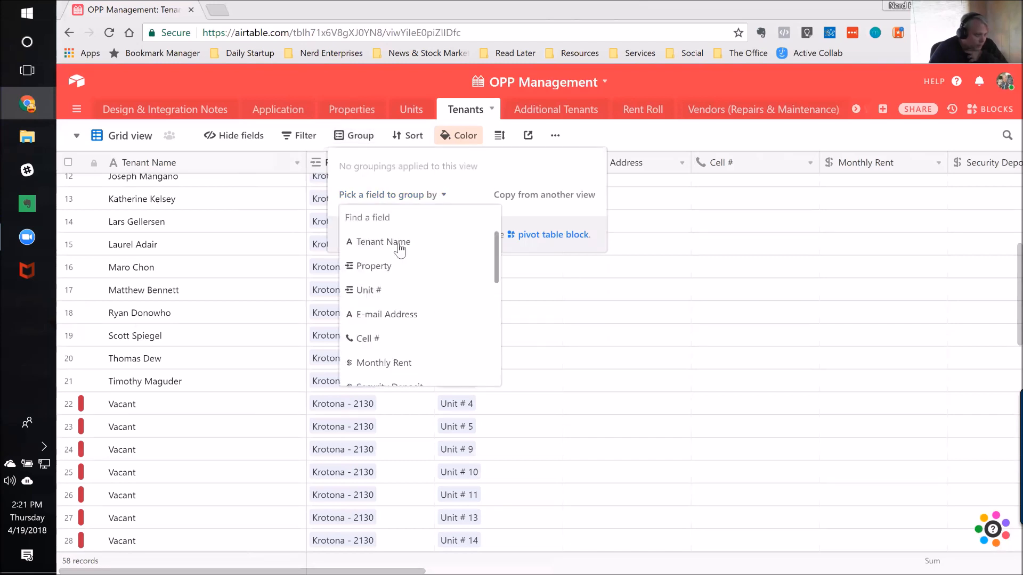
left_click(399, 243)
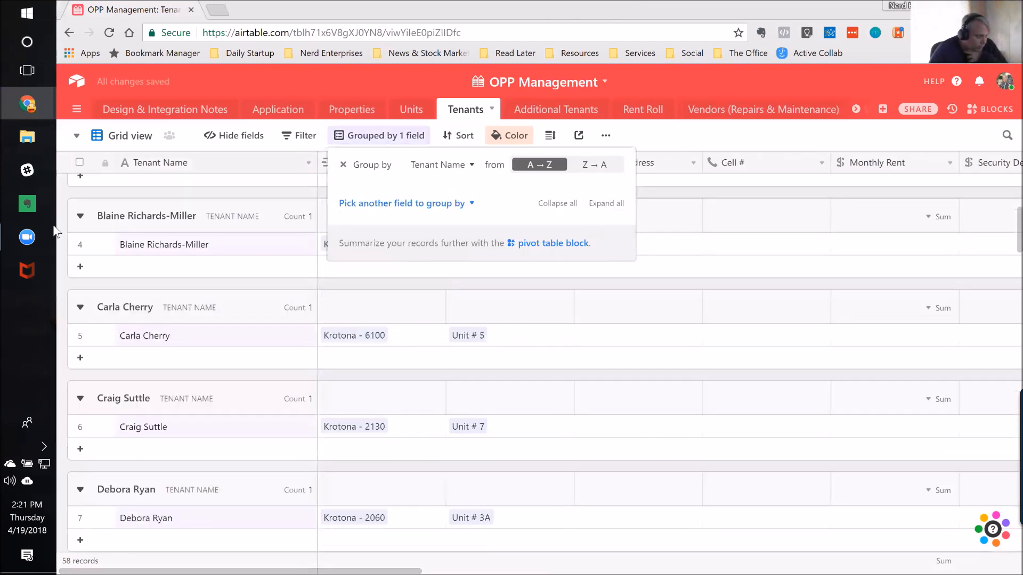
right_click(81, 217)
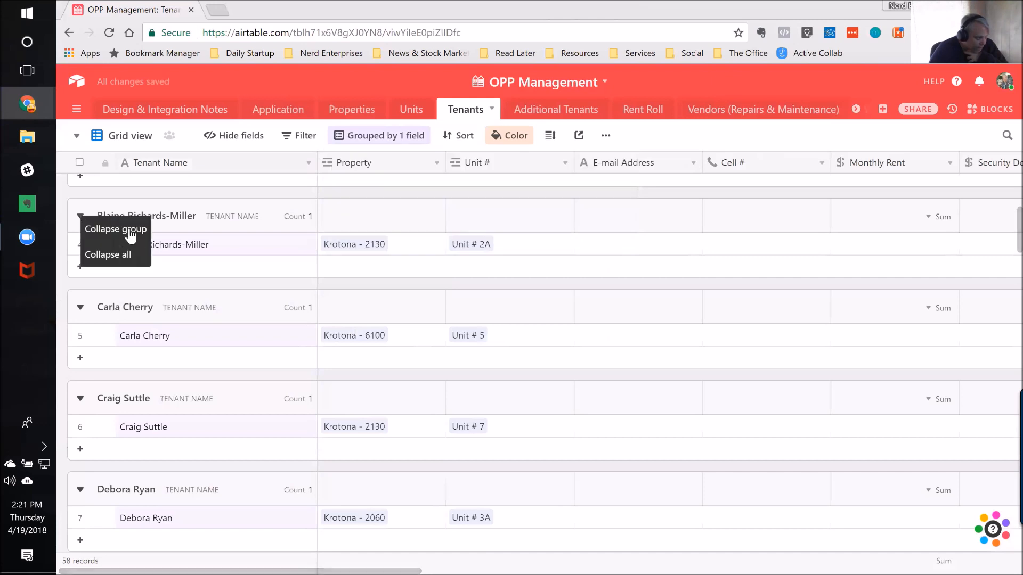
left_click(117, 255)
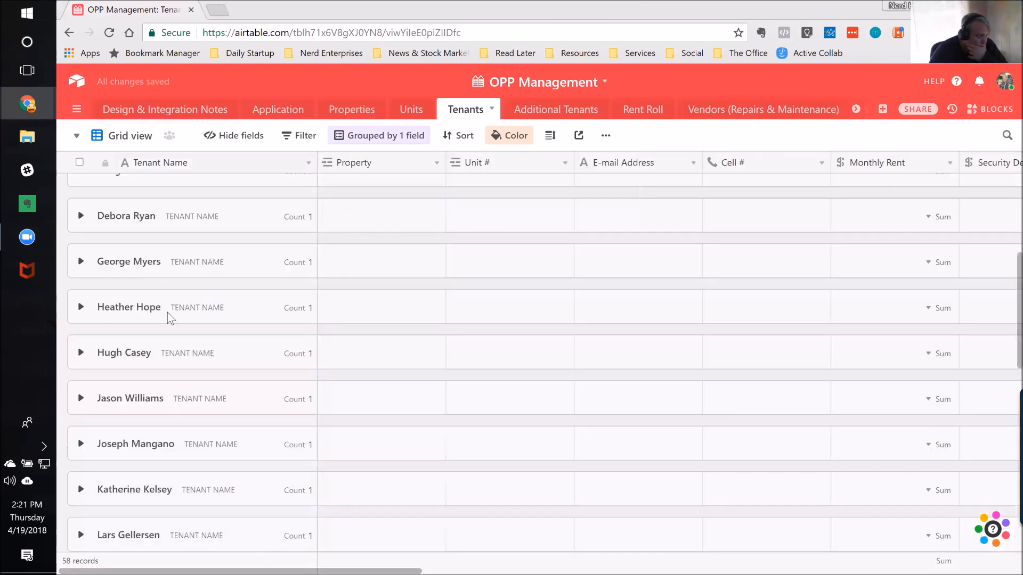
scroll(176, 326, "up", 5)
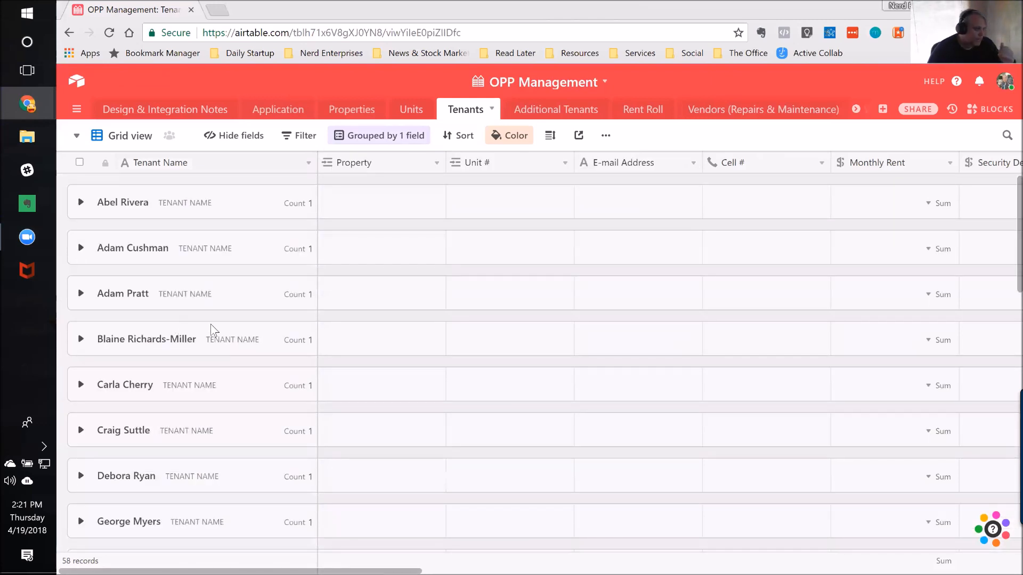
scroll(207, 336, "down", 10)
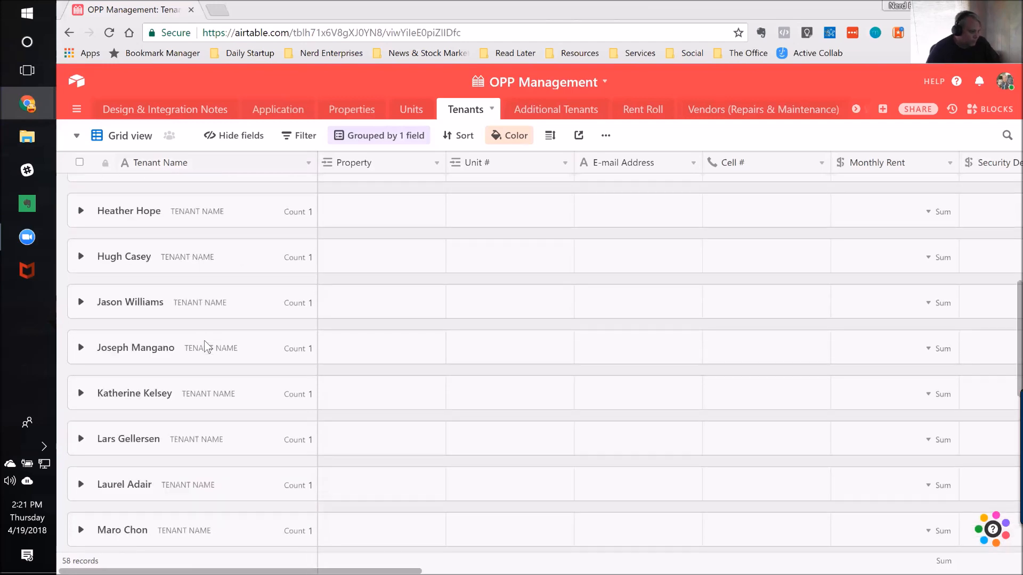
scroll(204, 341, "down", 6)
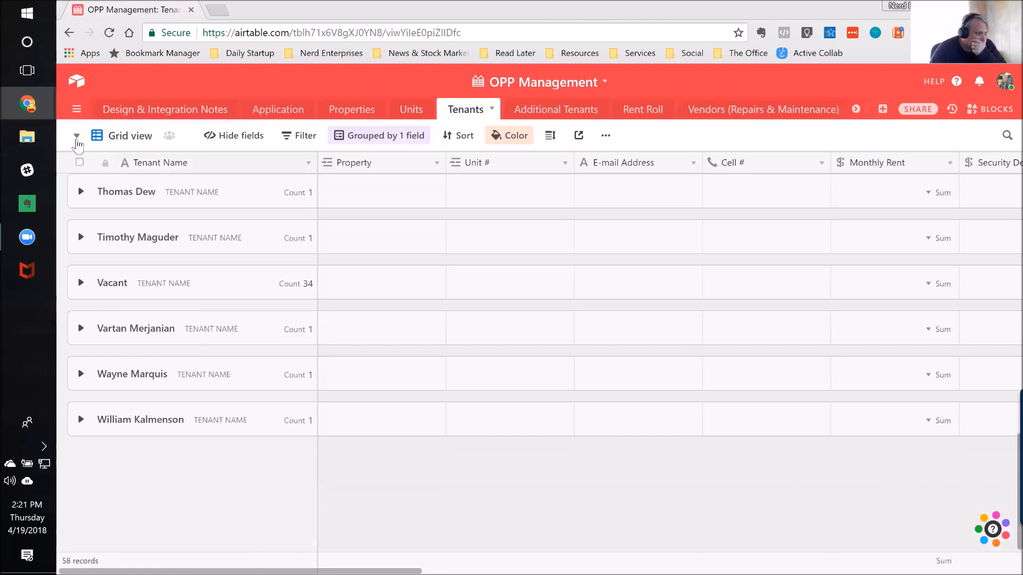
Step: Expand all groups in the Tenants grid and remove the Tenant Name grouping
right_click(79, 195)
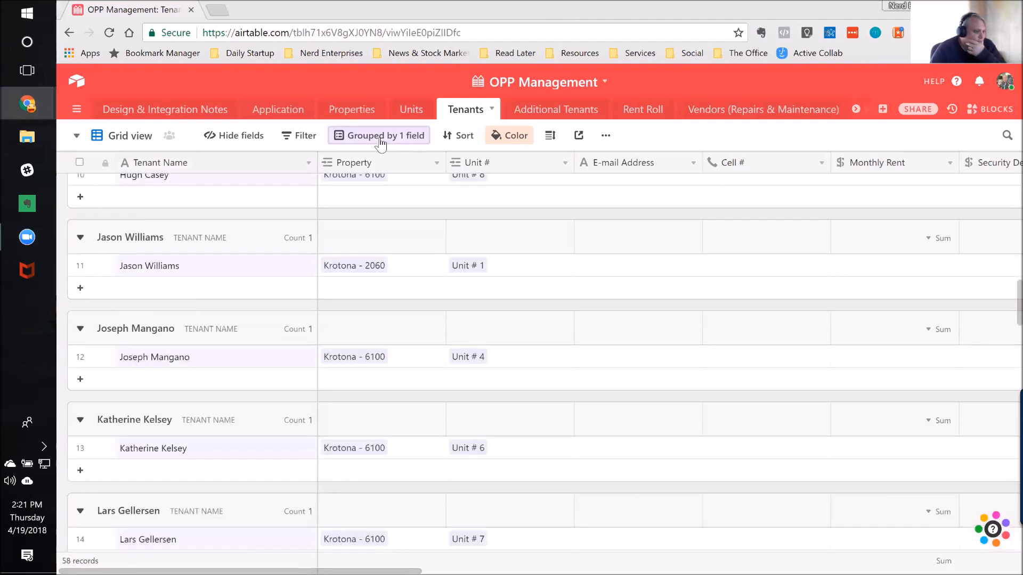
left_click(381, 139)
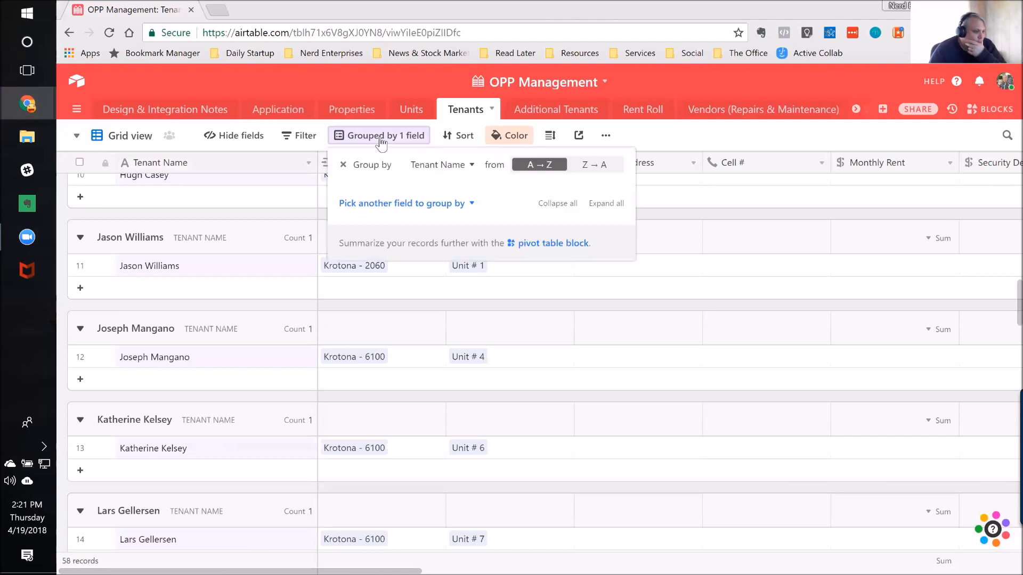
left_click(344, 166)
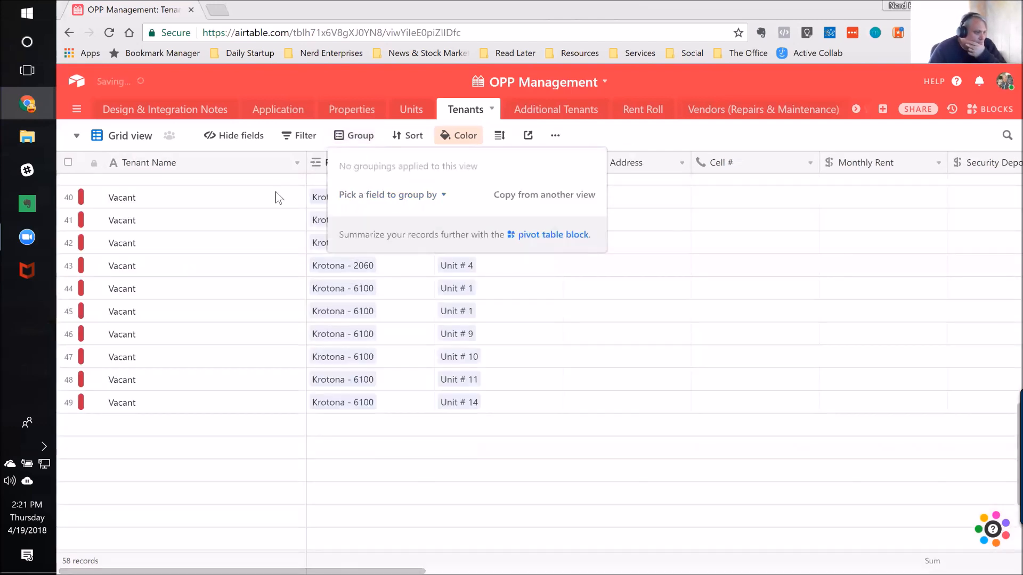
left_click(250, 198)
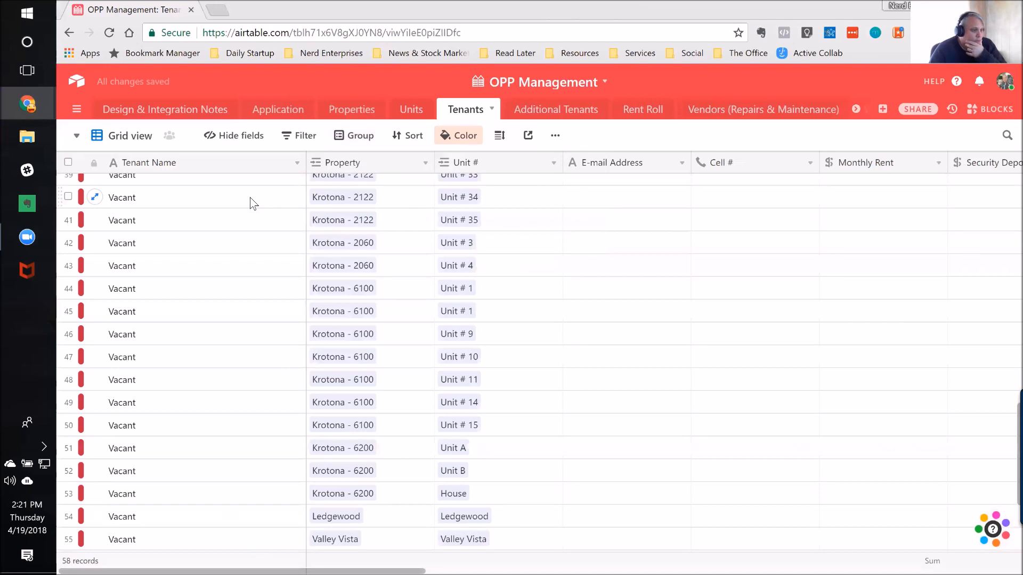
Step: Go back to the first record of the ungrouped Tenants grid and select its Tenant Name cell
left_click(589, 197)
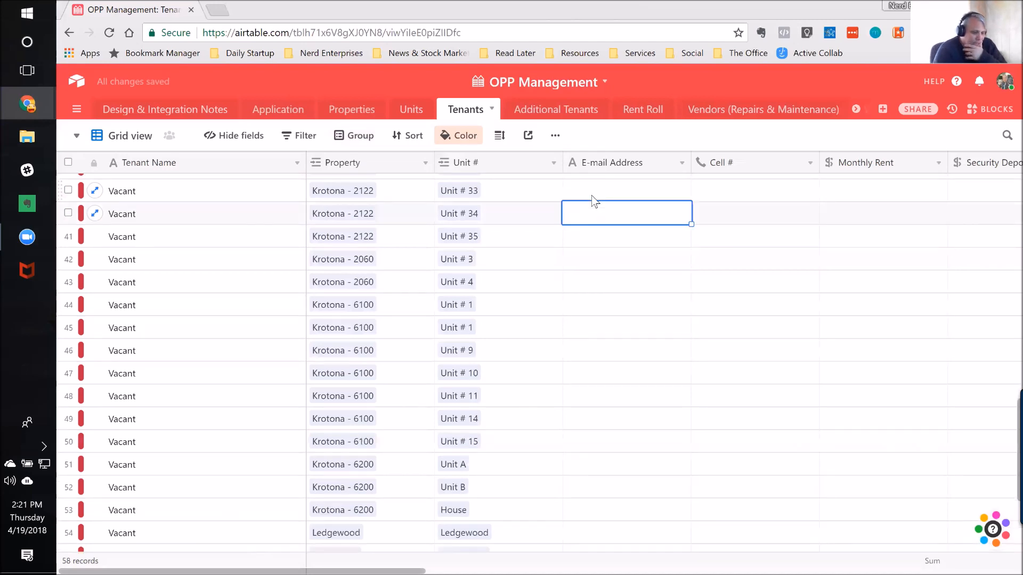
key("ctrl+Up")
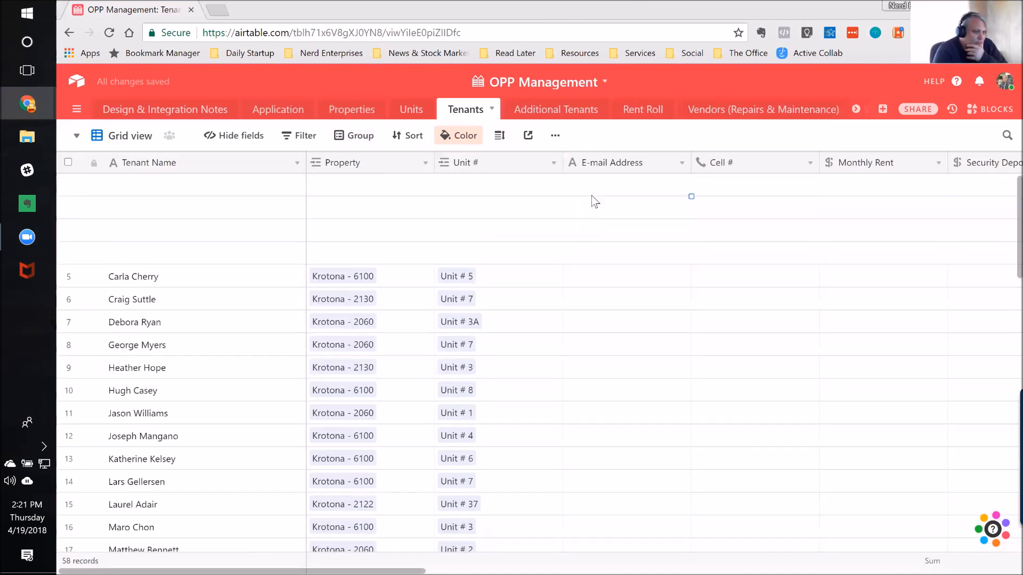
key("Left")
key("Left")
key("Left")
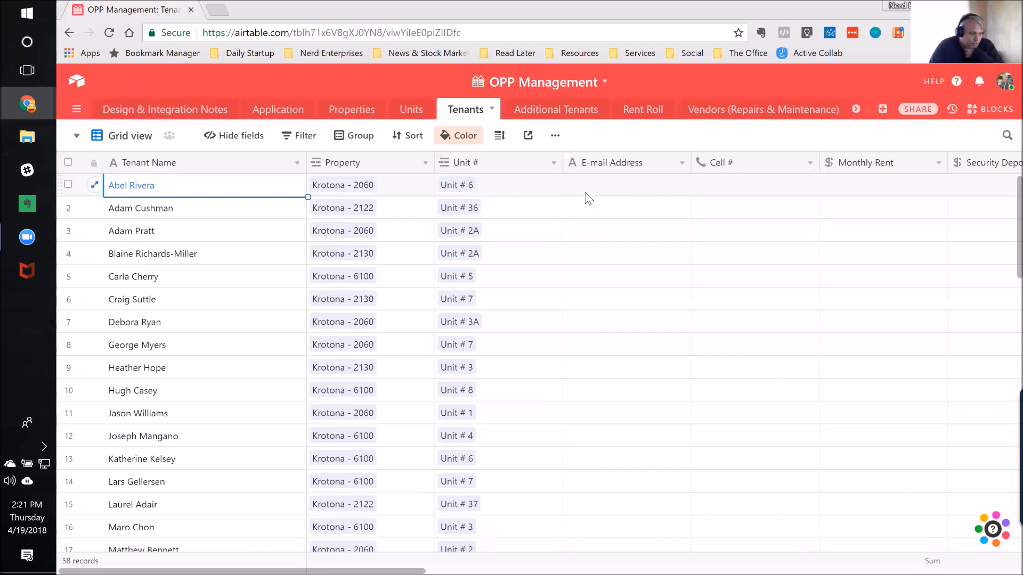
Step: Review the Property, Primary Tenant and Name cells of the Additional Tenants table and widen the Name column
left_click(545, 115)
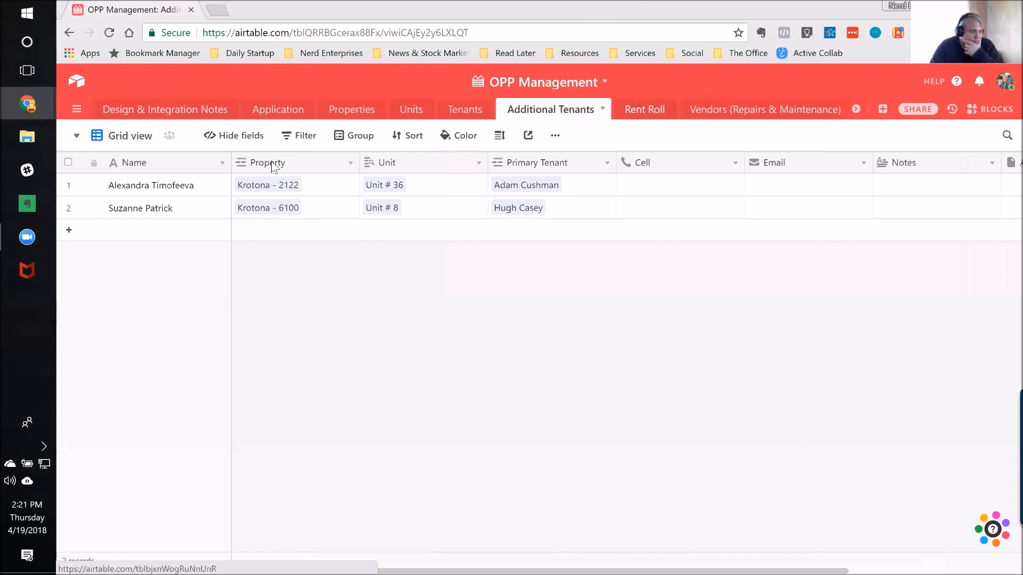
left_click(316, 193)
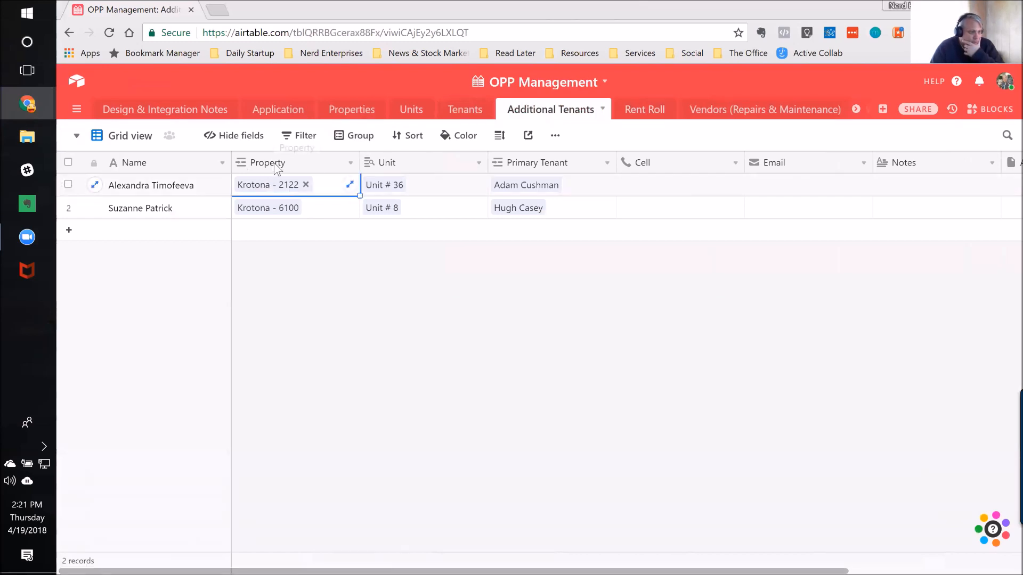
left_click(598, 187)
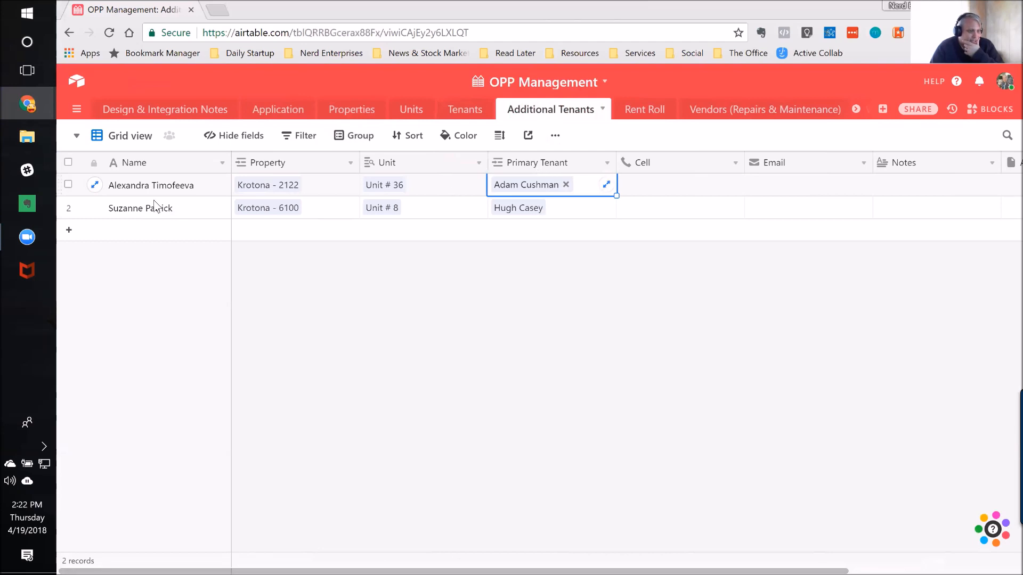
left_click(153, 185)
key("shift+Down")
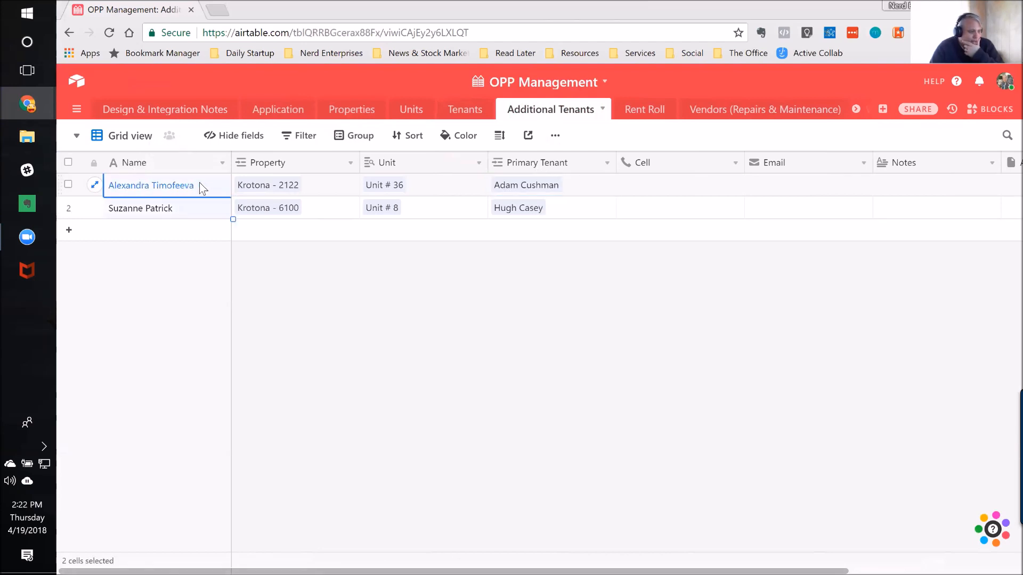
left_click_drag(231, 162, 308, 163)
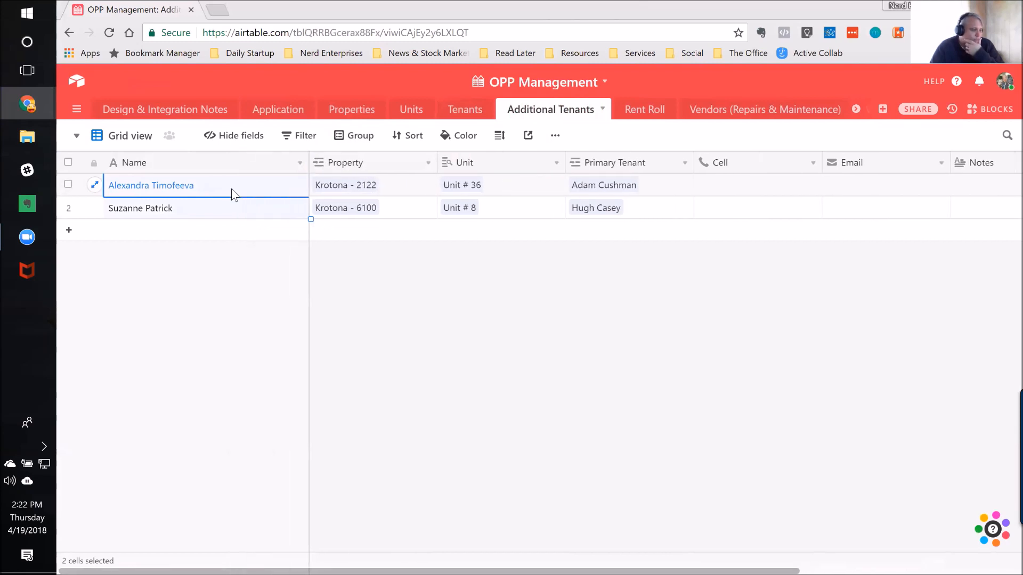
Step: Change the type of the Additional Tenants table's Name field to Long text
double_click(155, 162)
left_click(195, 259)
left_click(178, 312)
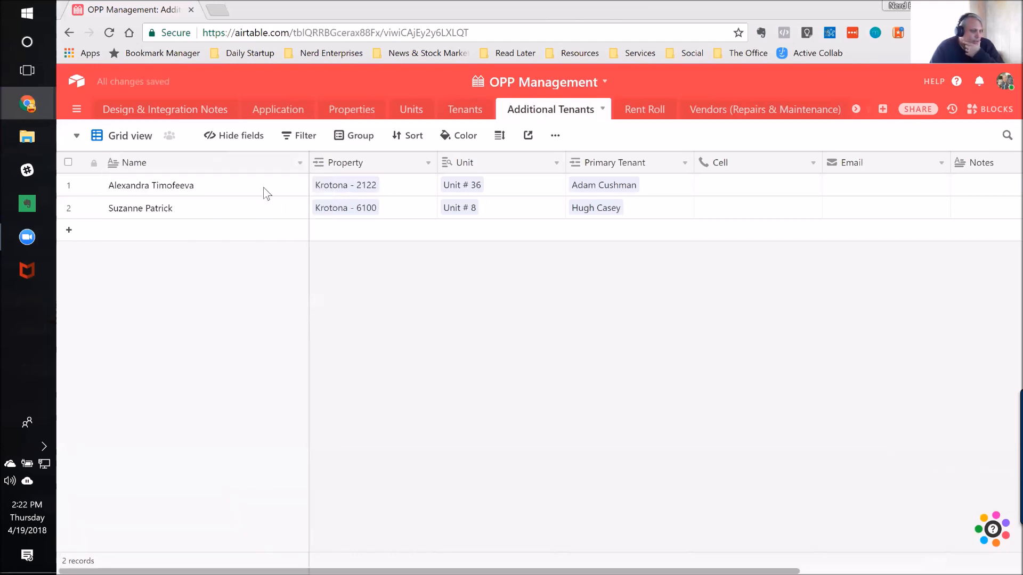
Step: Open the first additional tenant's Name in the expanded text editor, add a line break after it and close the editor
left_click(257, 182)
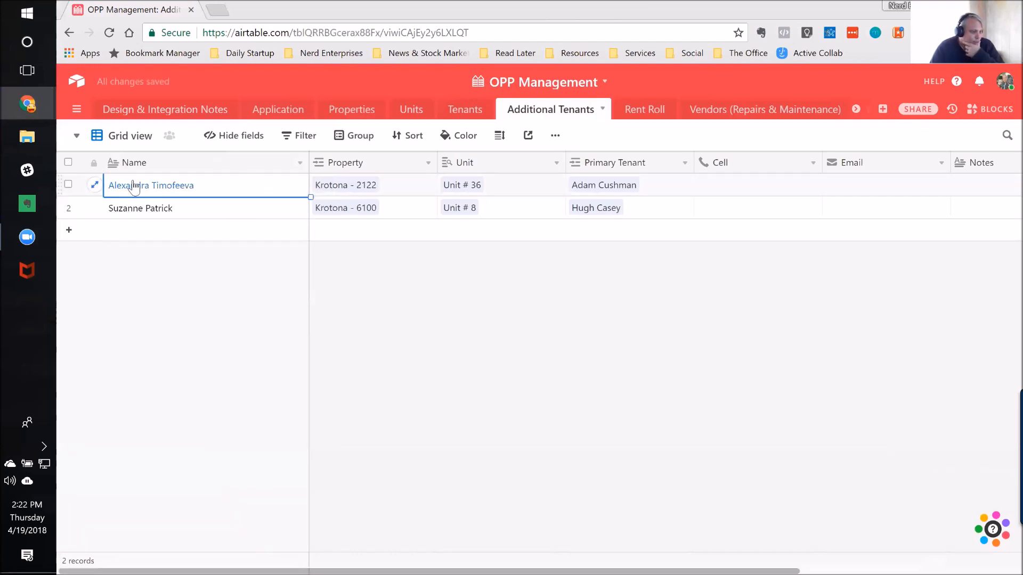
double_click(238, 184)
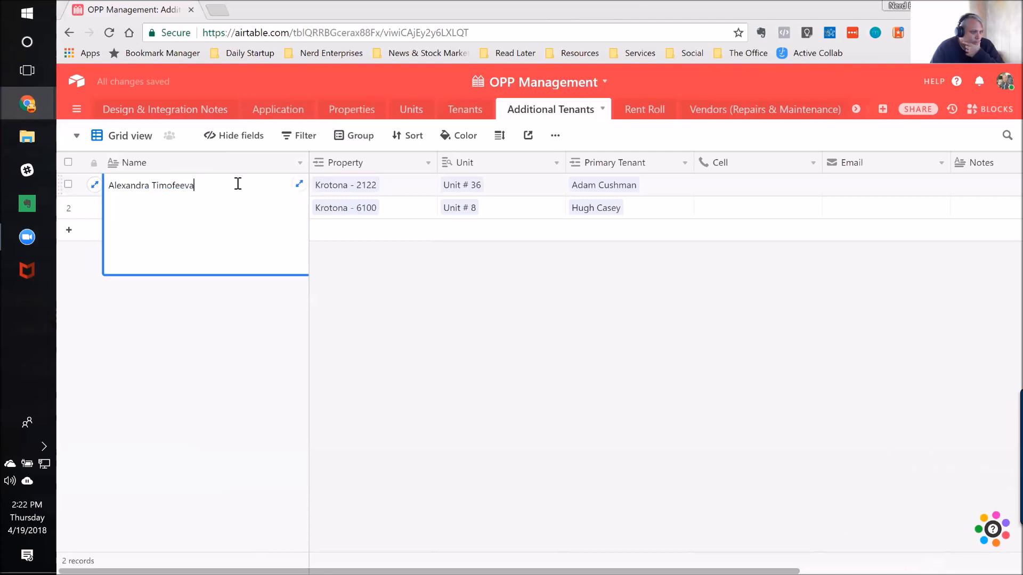
left_click(300, 185)
left_click(450, 212)
key("Return")
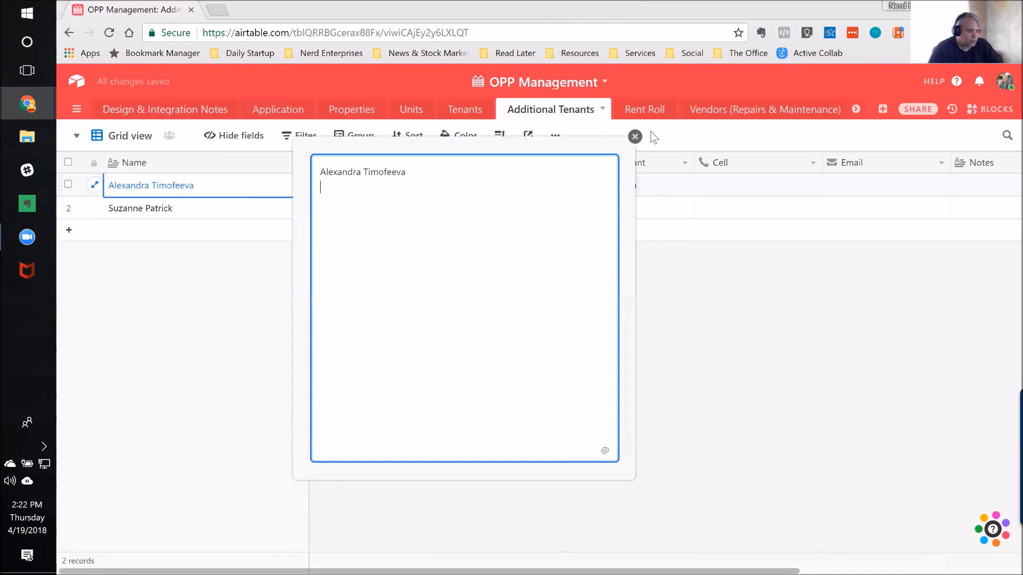
left_click(635, 137)
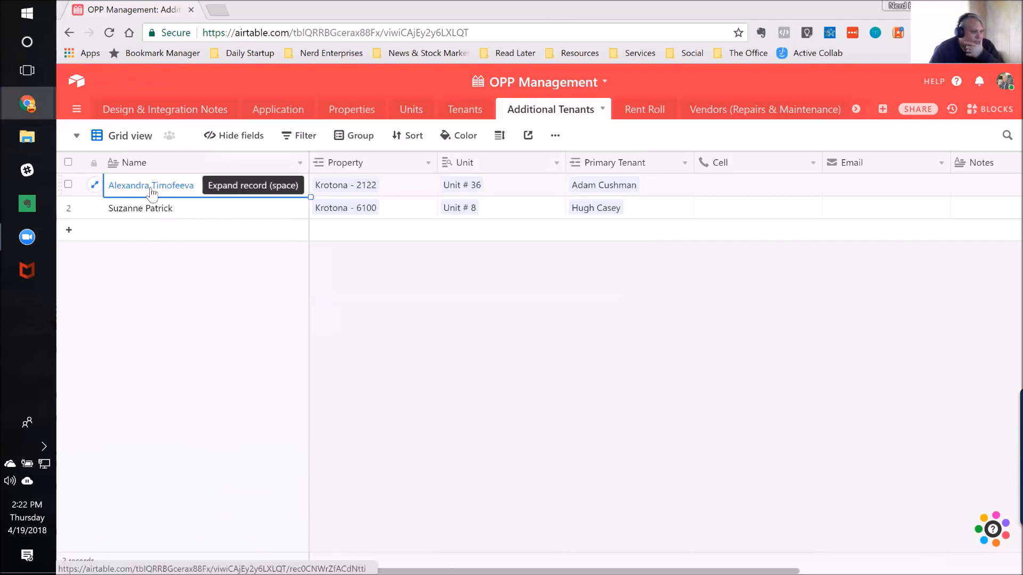
Step: Set the Additional Tenants table's Name field back to Single line text
double_click(219, 161)
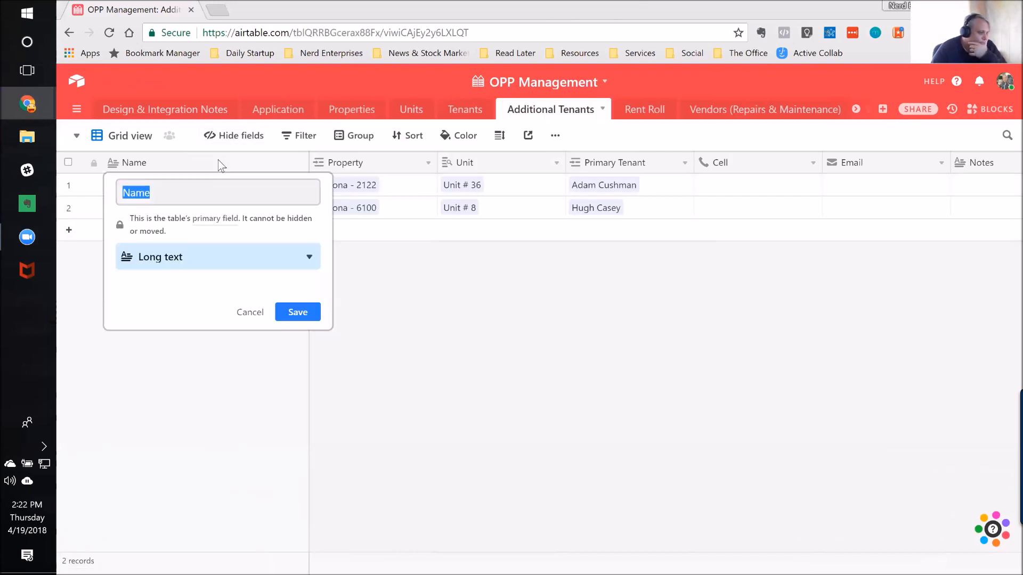
left_click(143, 258)
left_click(148, 288)
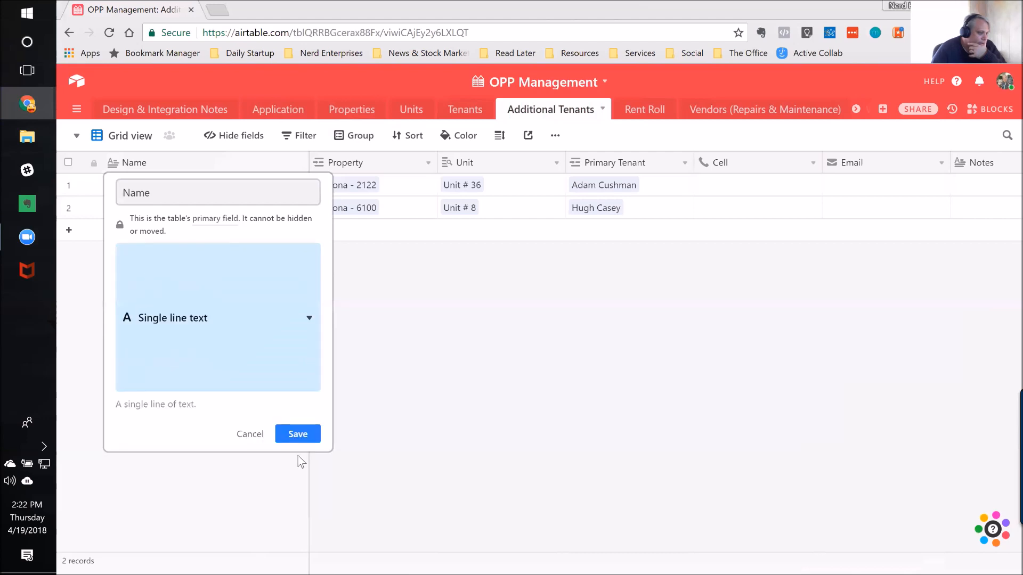
key("Return")
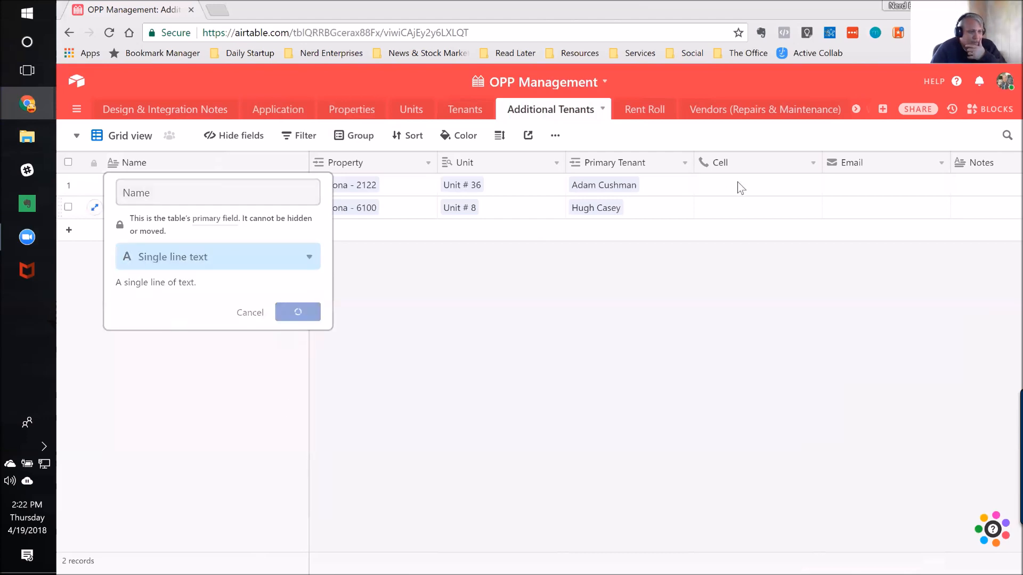
Step: Examine the first additional tenant's fields from Cell through Email and Notes, ending back at the Name cell
left_click(734, 191)
key("Right")
key("Right")
key("Right")
key("Left")
key("Left")
key("Left")
key("Left")
key("Left")
key("Left")
key("Left")
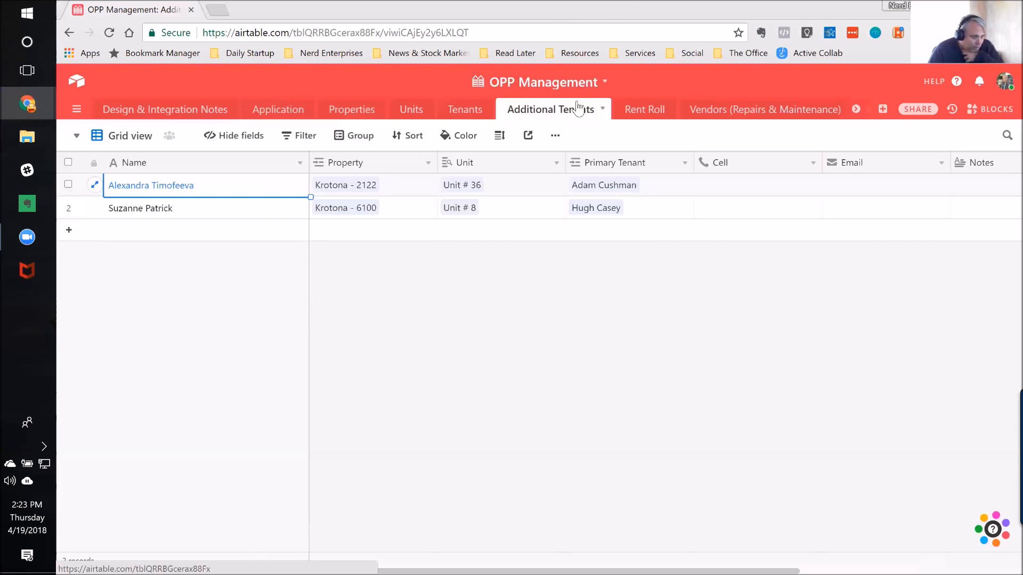
Step: Open the Rent Roll table and examine the first record's Monthly Rent and January to December columns, returning to its Tenant cell
left_click(647, 117)
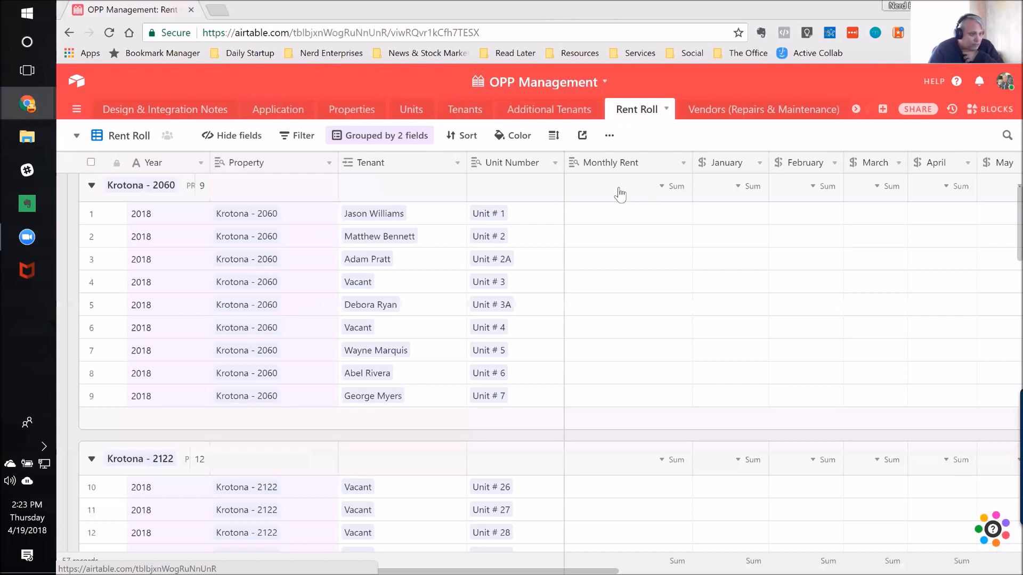
left_click(626, 243)
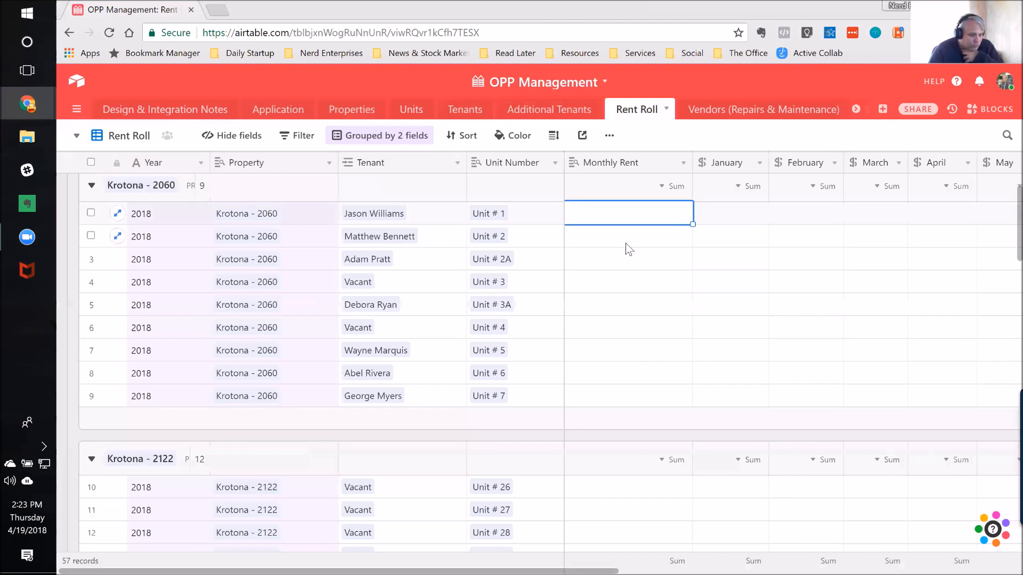
key("Right")
key("Right")
key("Right")
key("Right")
key("Right")
key("Right")
key("Right")
key("Right")
key("Right")
key("Right")
key("Right")
key("Right")
key("Left")
key("Left")
key("Left")
key("Left")
key("Left")
key("Left")
key("Left")
key("Left")
key("Left")
key("Left")
key("Left")
key("Left")
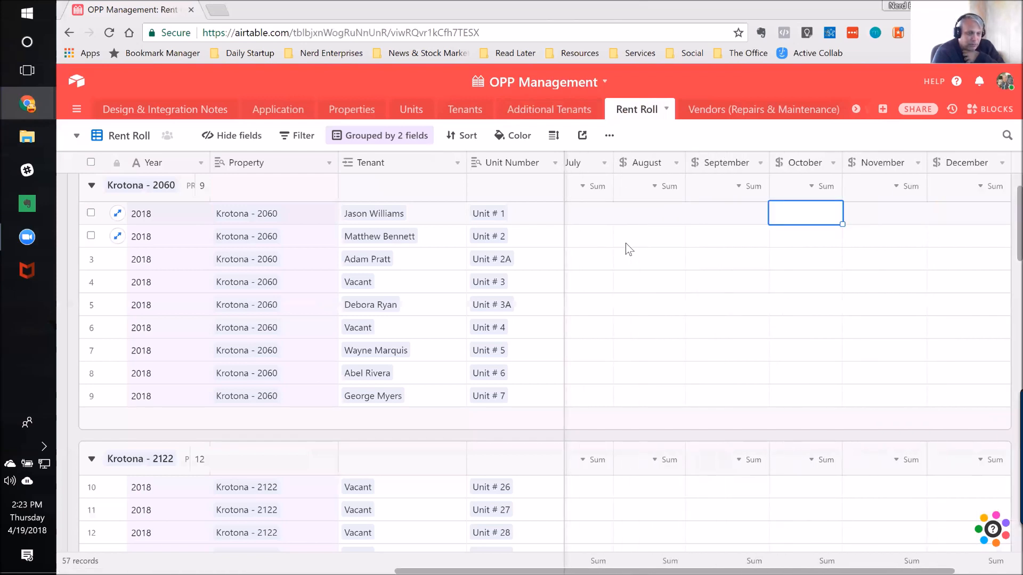
key("Left")
key("Left")
key("Left")
key("Left")
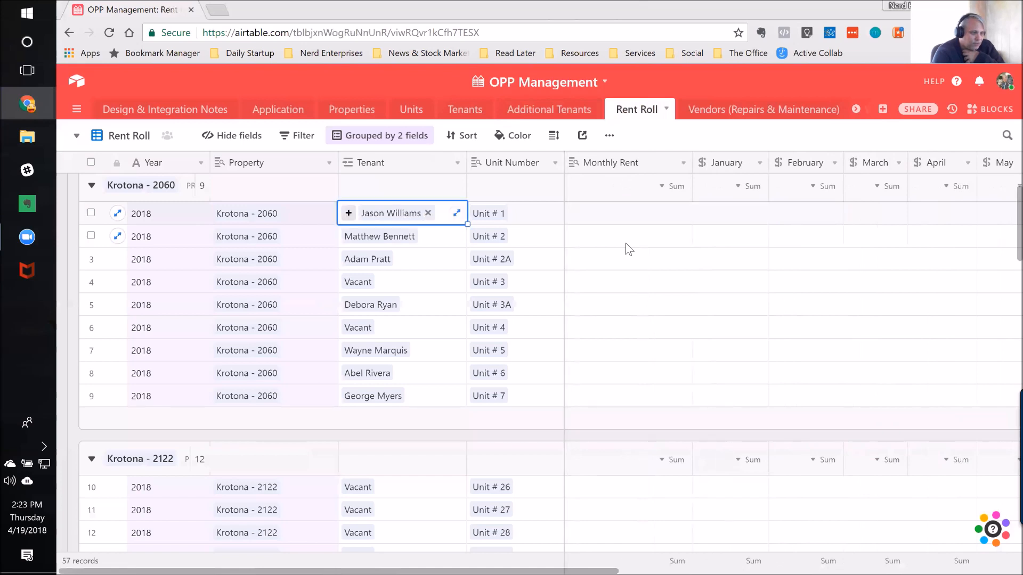
Step: Review the Rent Roll table's two-level grouping by Year and Property, then close the grouping settings
left_click(371, 138)
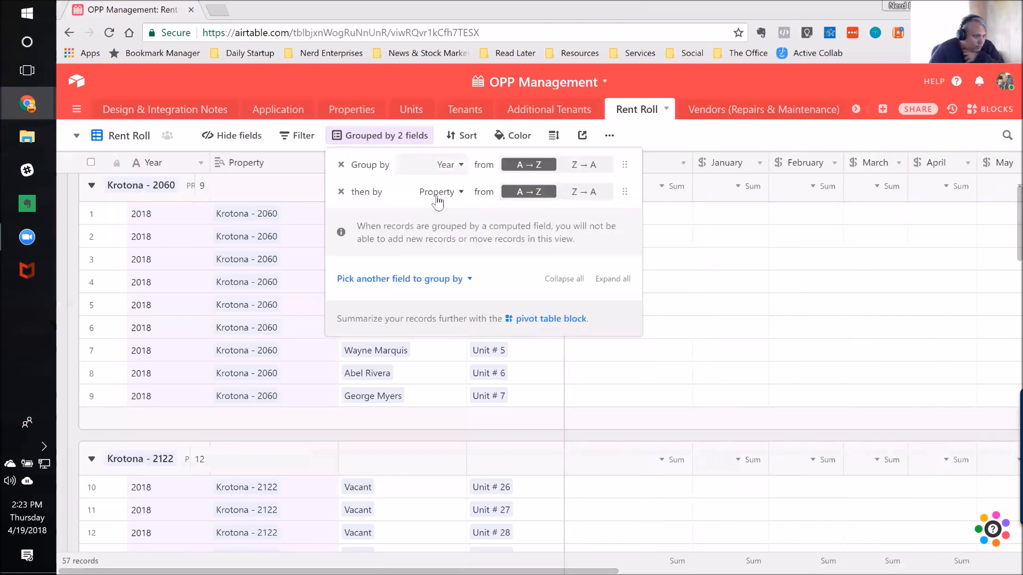
left_click(743, 134)
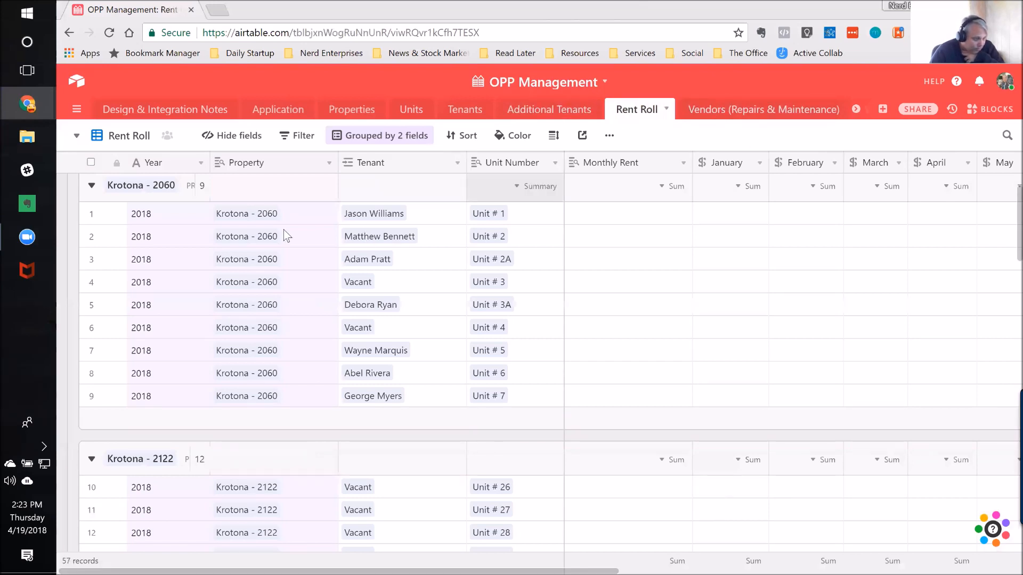
Step: Examine the Vendors (Repairs & Maintenance) table from its first record's Company Name, and open the Work Orders table
left_click(752, 111)
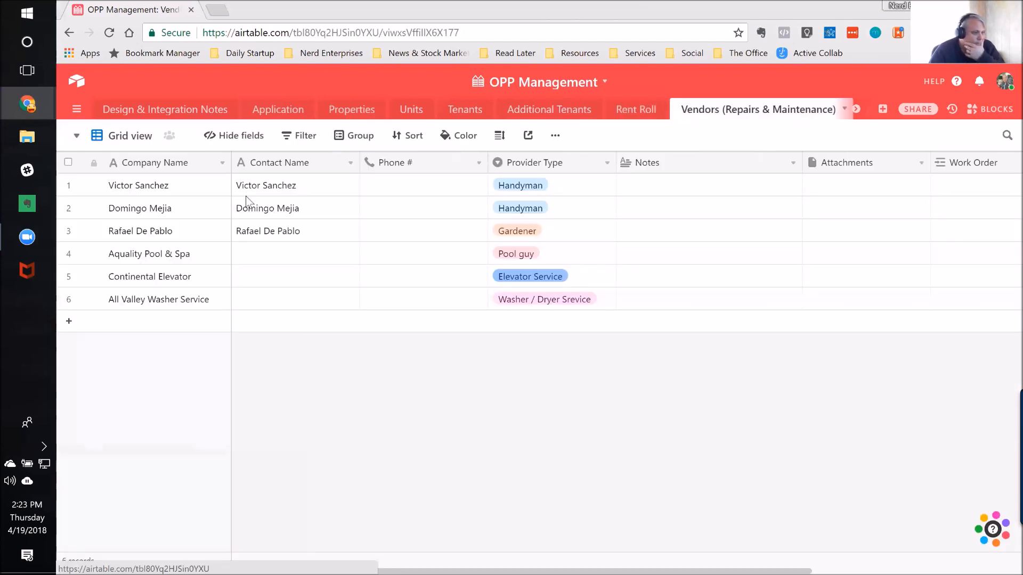
left_click(183, 187)
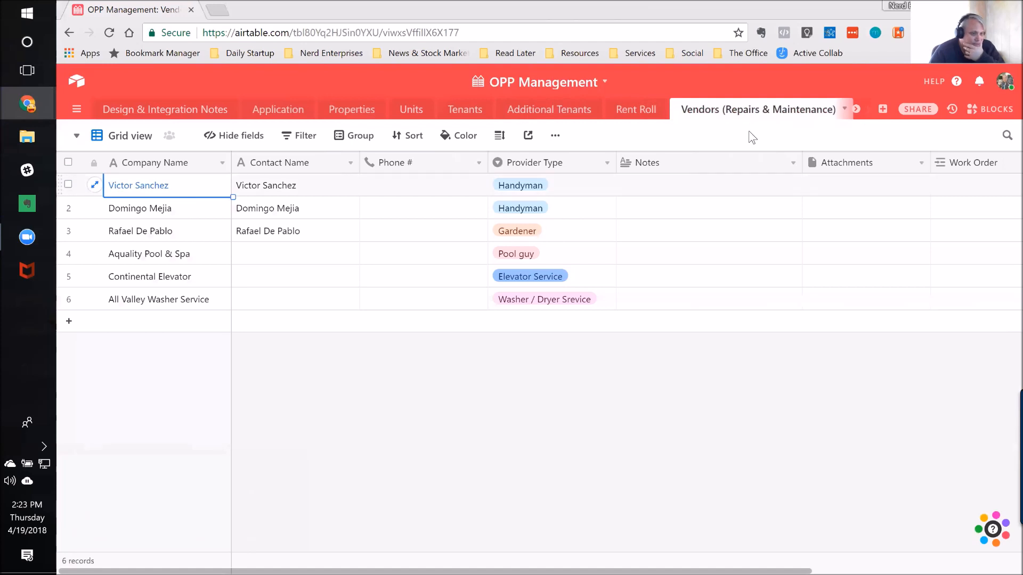
left_click(856, 109)
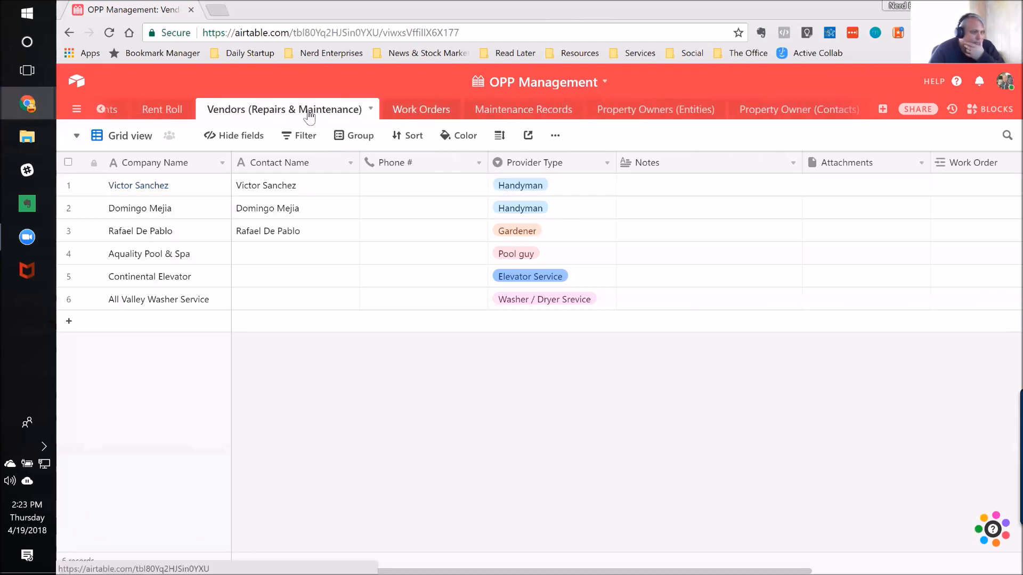
left_click(414, 113)
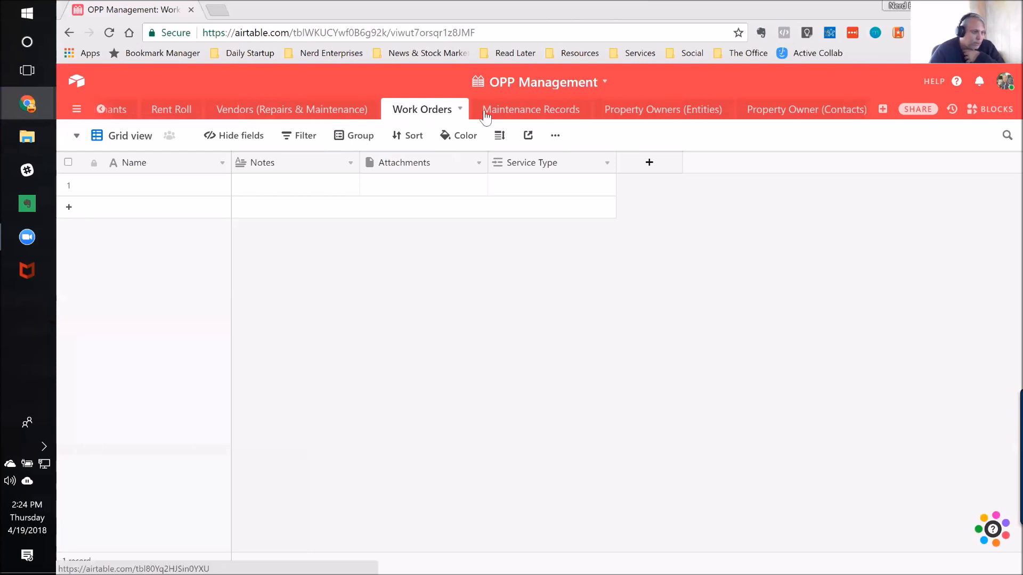
Step: Open the Maintenance Records table and link the first listed handyman in the blank record's Vendor field
left_click(513, 113)
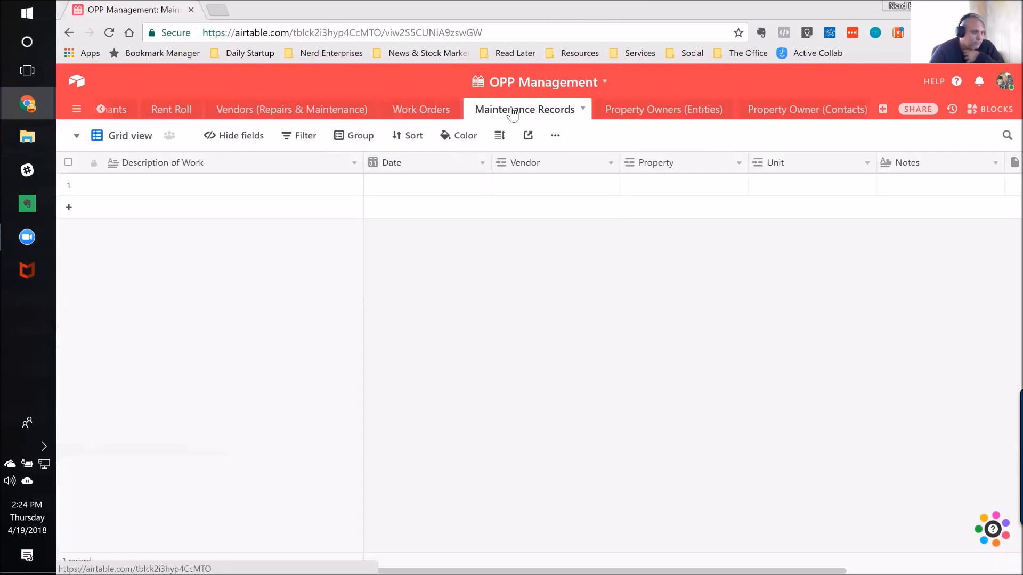
left_click(158, 187)
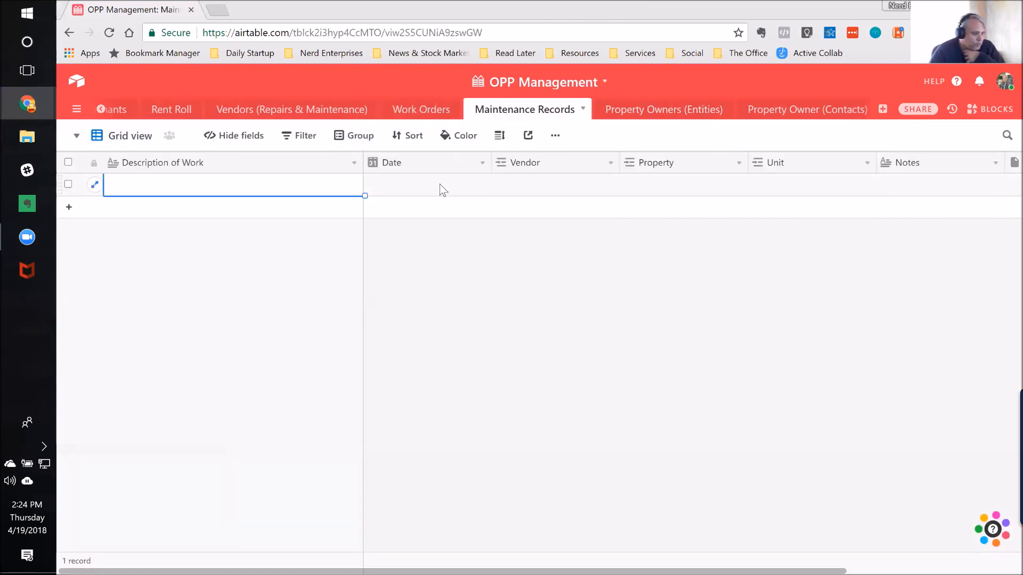
left_click(542, 185)
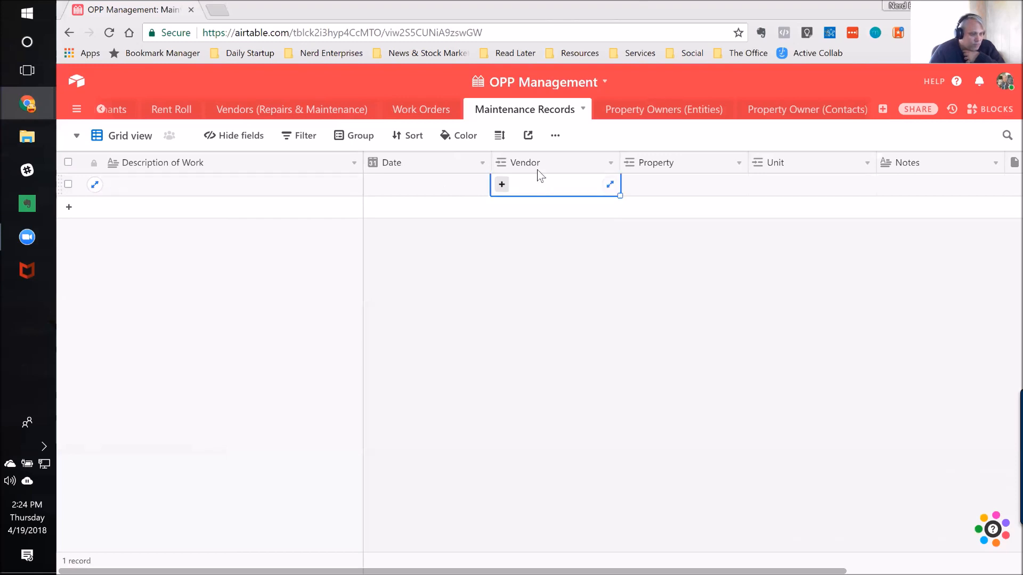
left_click(501, 184)
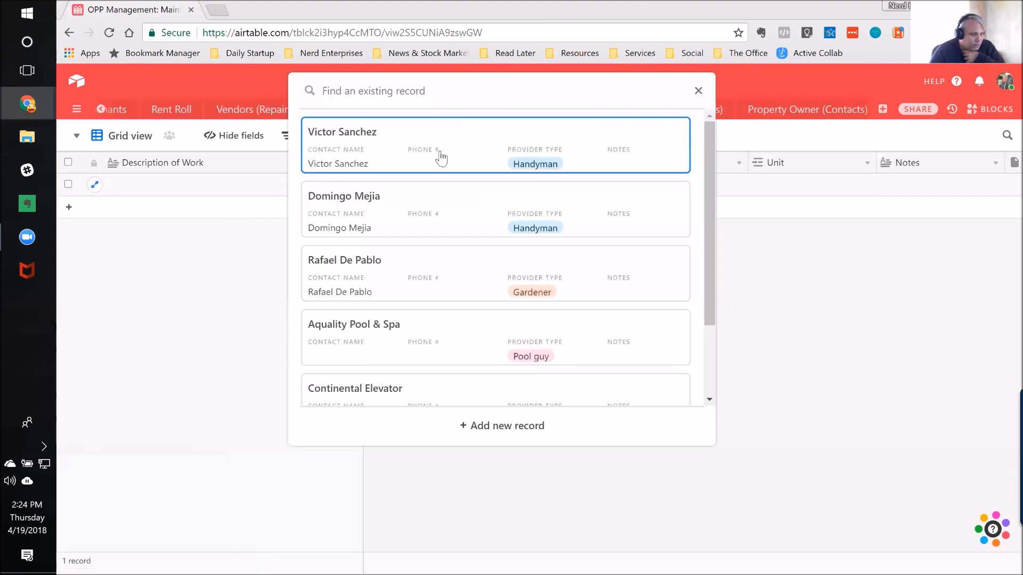
left_click(341, 140)
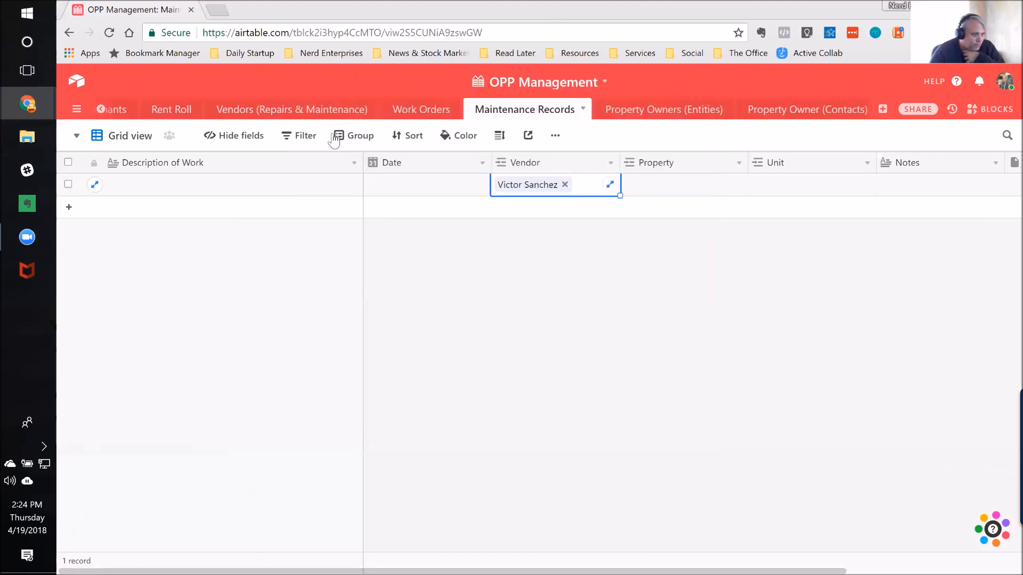
left_click(698, 190)
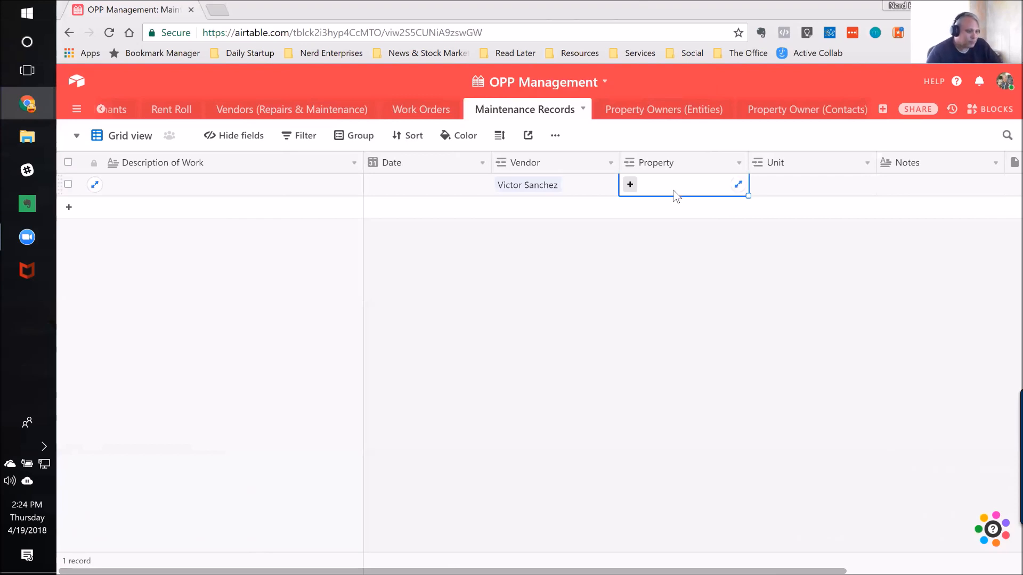
left_click(631, 185)
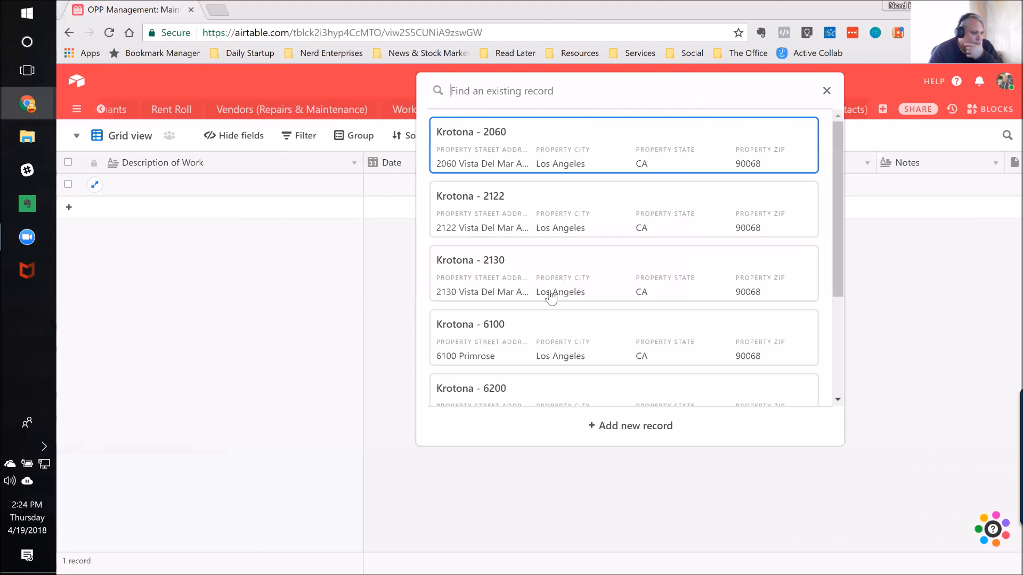
scroll(533, 327, "down", 1)
left_click(510, 331)
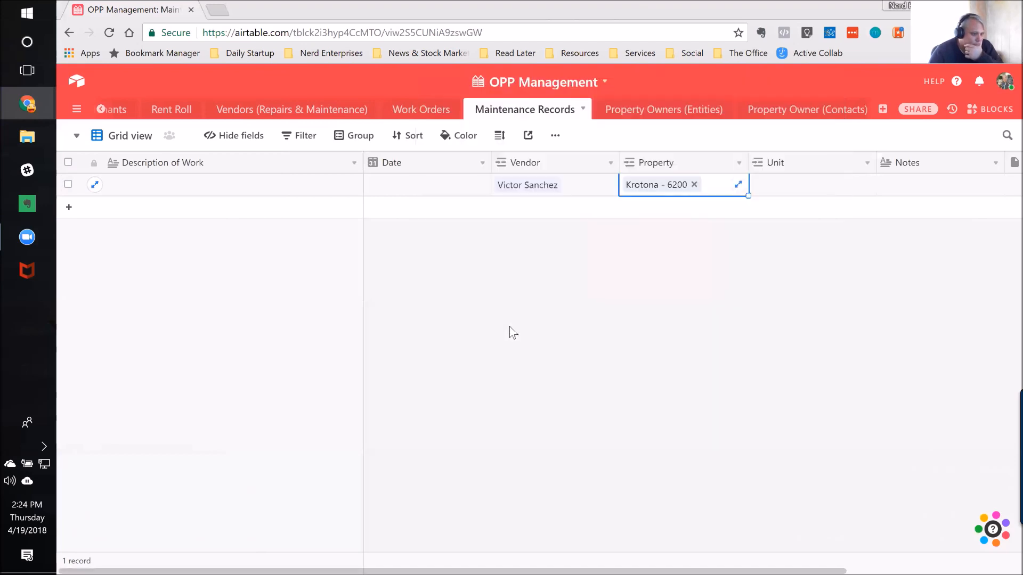
Step: Browse the unit records available for the maintenance record's Unit field and close the list without linking one
left_click(853, 187)
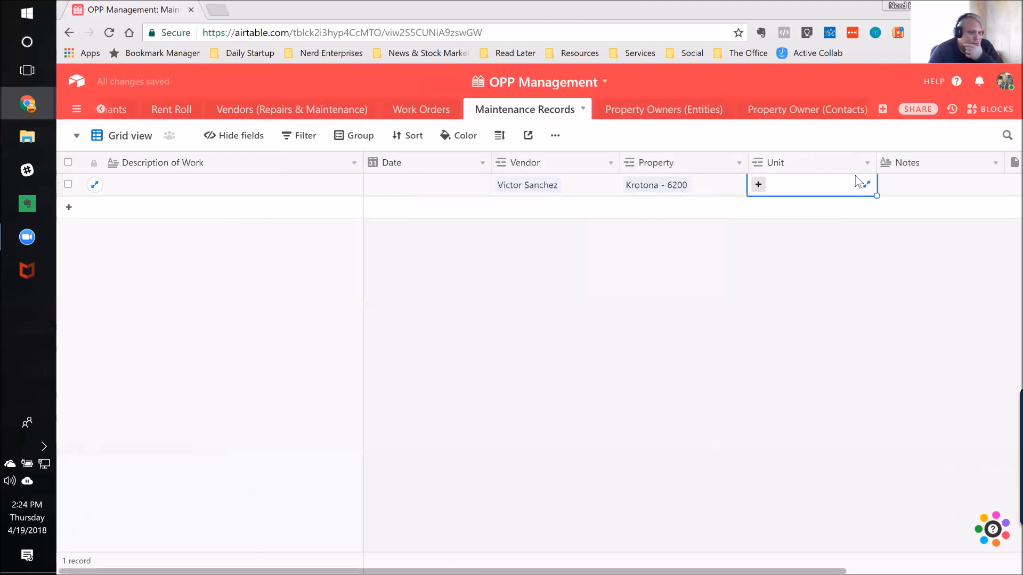
left_click(758, 185)
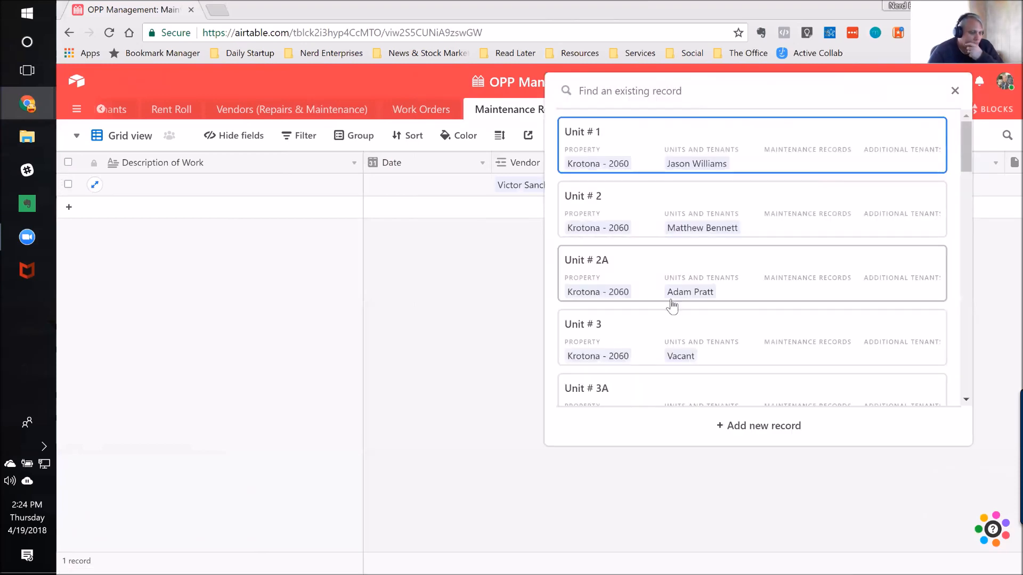
scroll(672, 303, "down", 4)
scroll(658, 233, "up", 4)
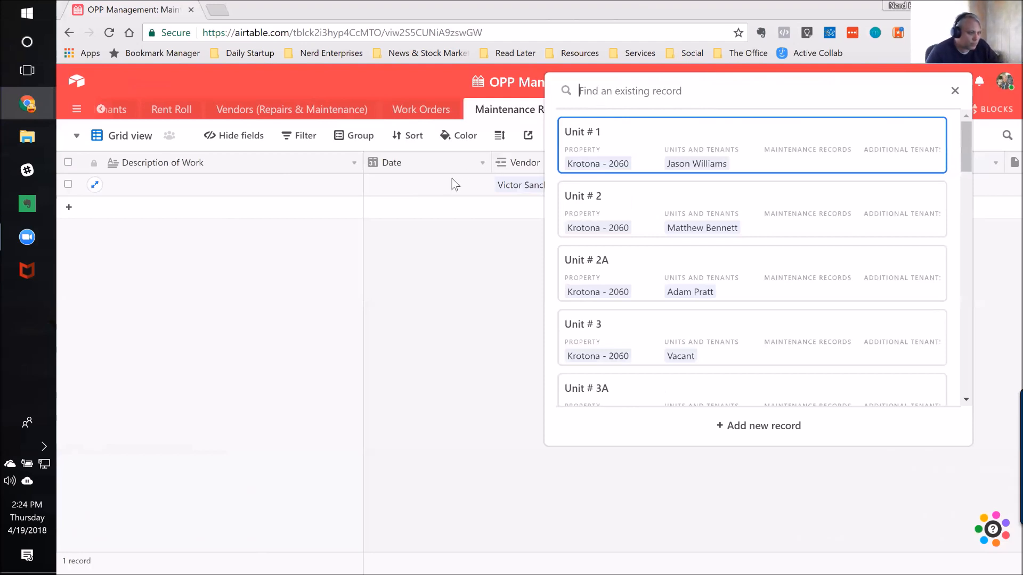
key("Escape")
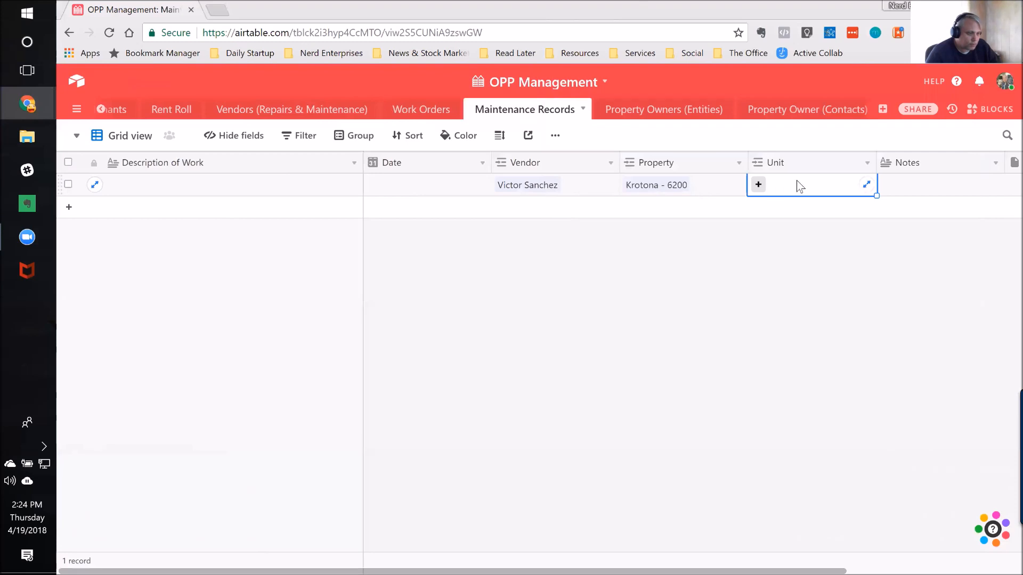
Step: Reopen the unit list for the Unit field, search it for 6200 and clear the search
left_click(738, 187)
left_click(761, 191)
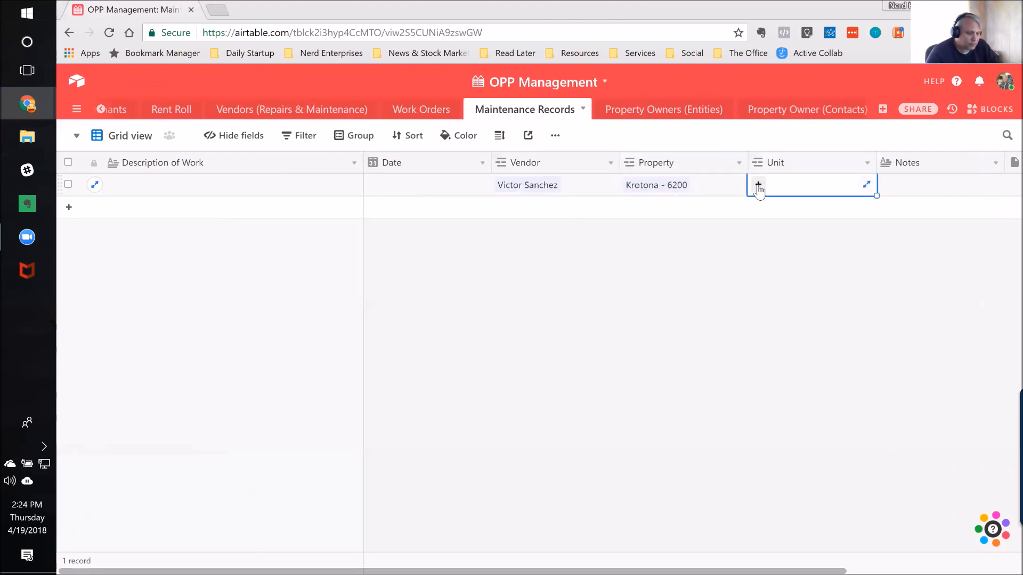
left_click(760, 191)
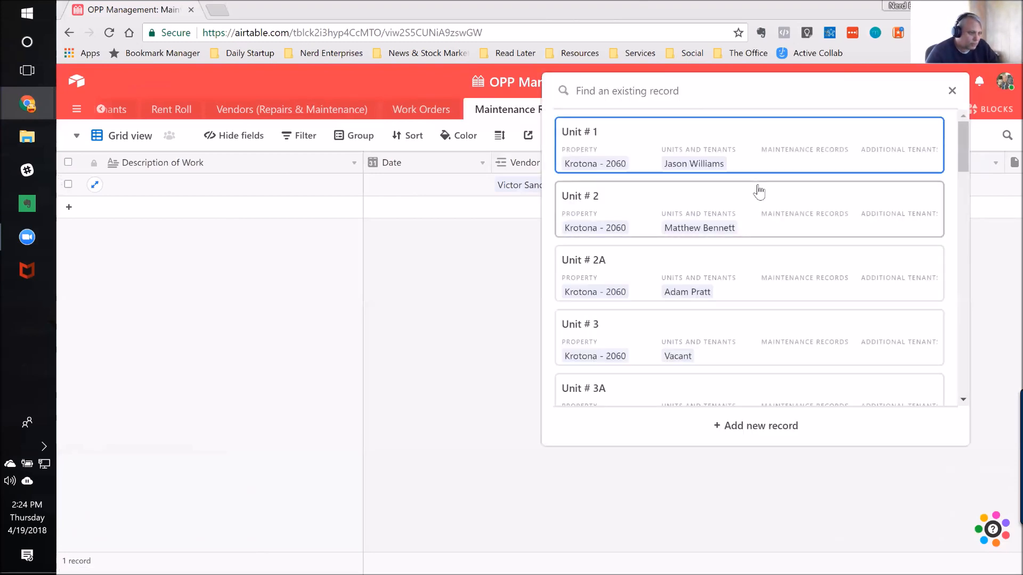
type("6200")
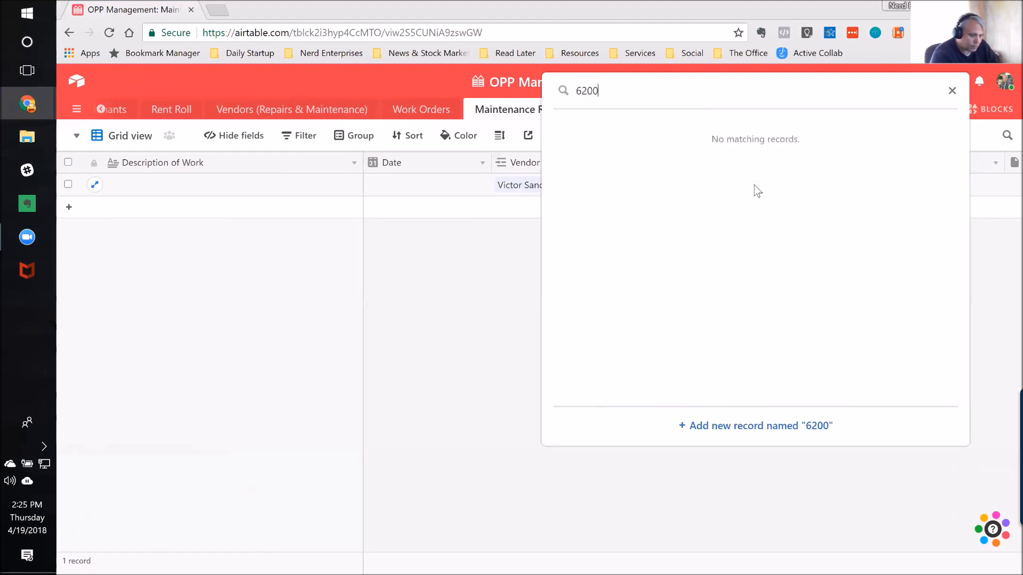
key("BackSpace")
key("BackSpace")
key("BackSpace")
key("BackSpace")
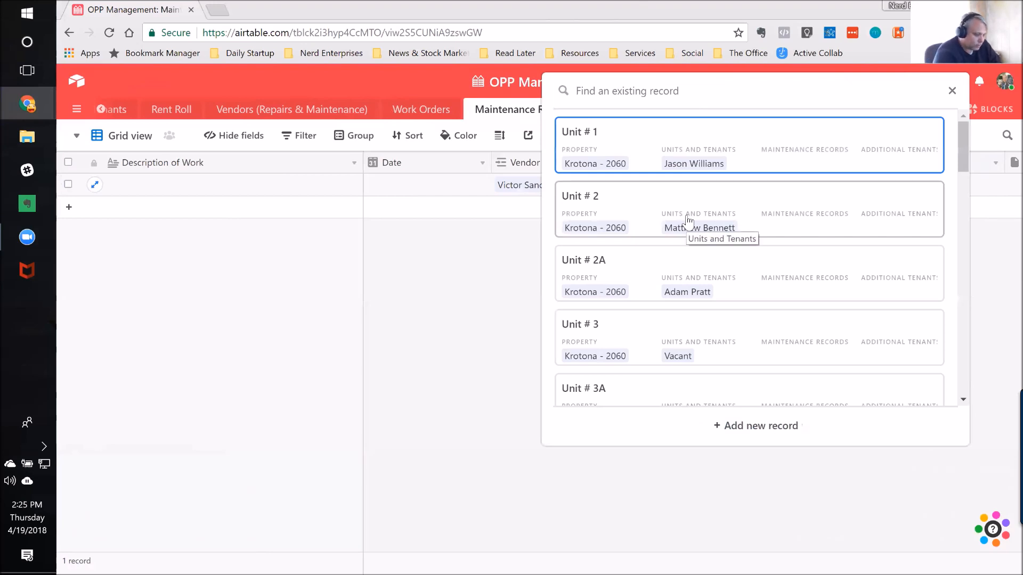
Step: Search the unit list for "unit # 3", look through the matches and close the list without linking one
type("unit")
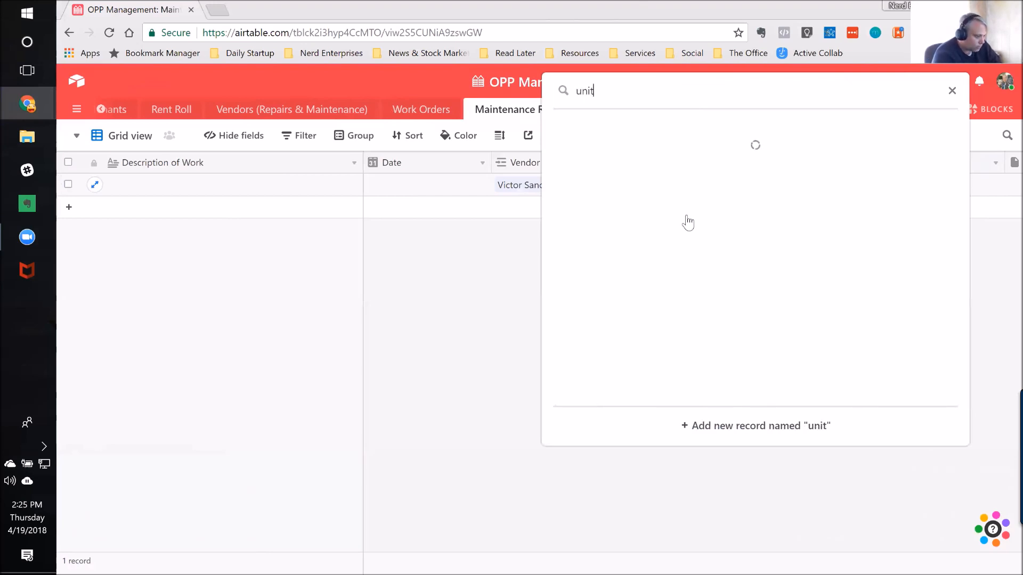
type(" #2")
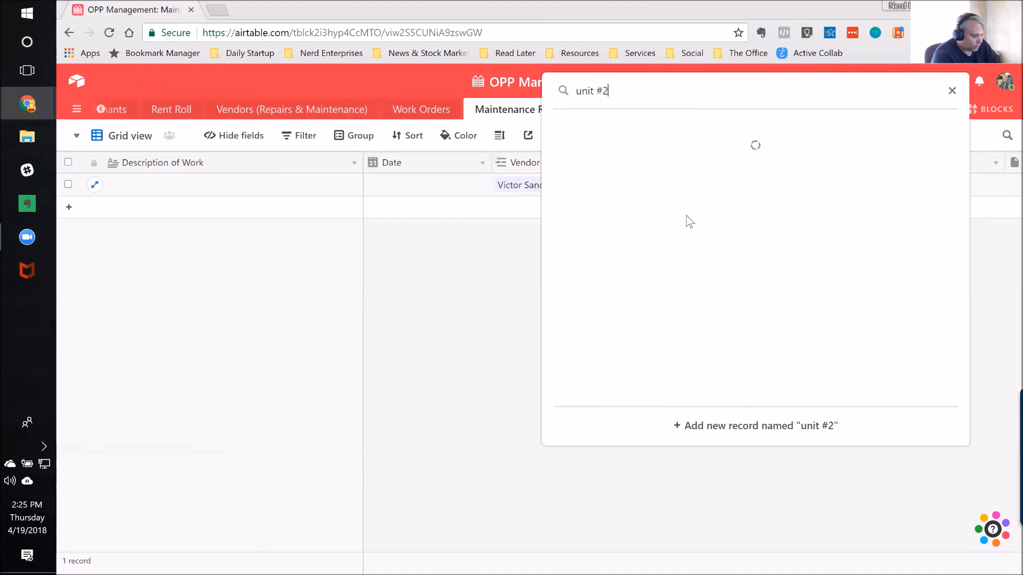
key("BackSpace")
type("3")
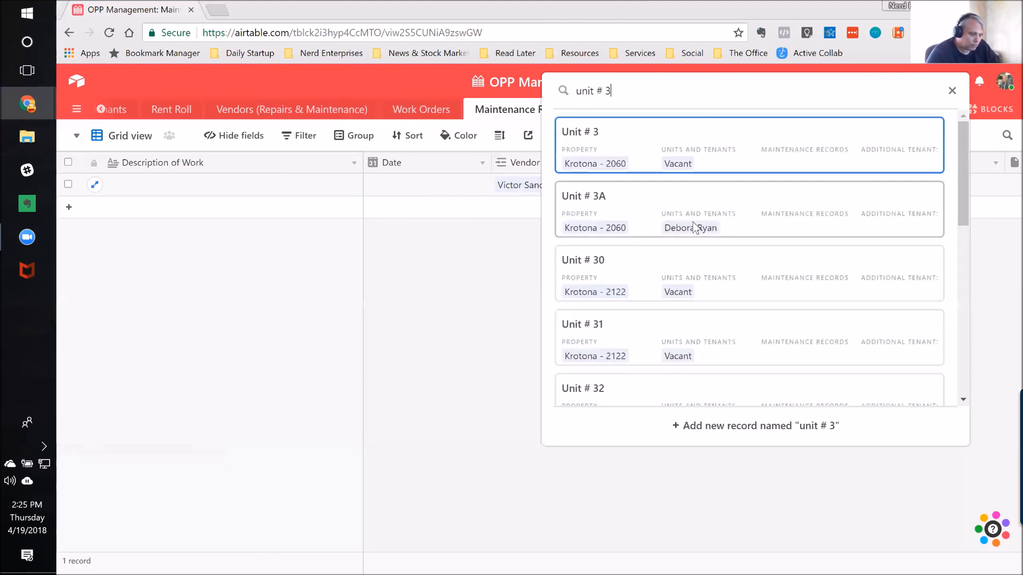
scroll(687, 220, "down", 9)
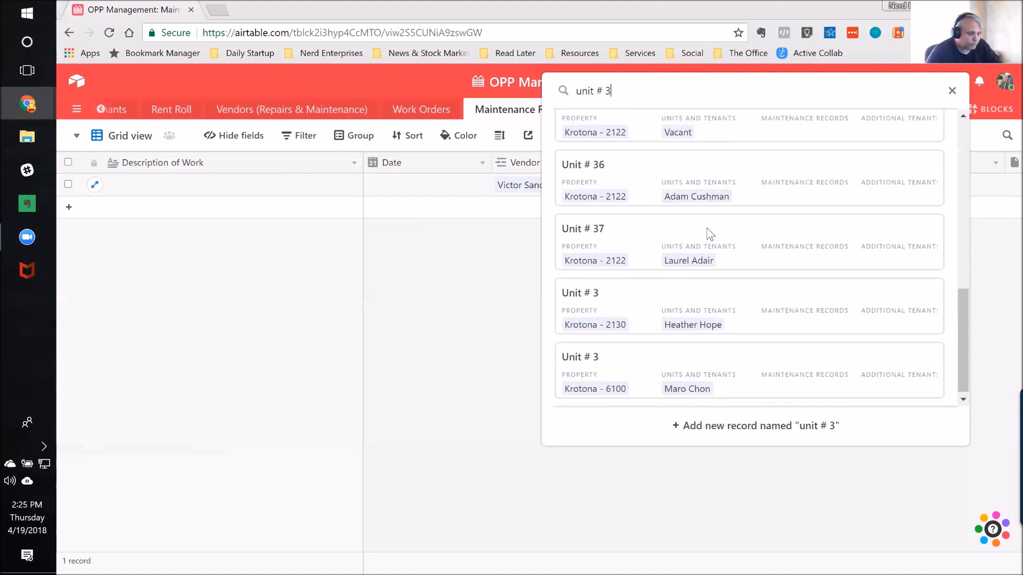
scroll(710, 256, "up", 4)
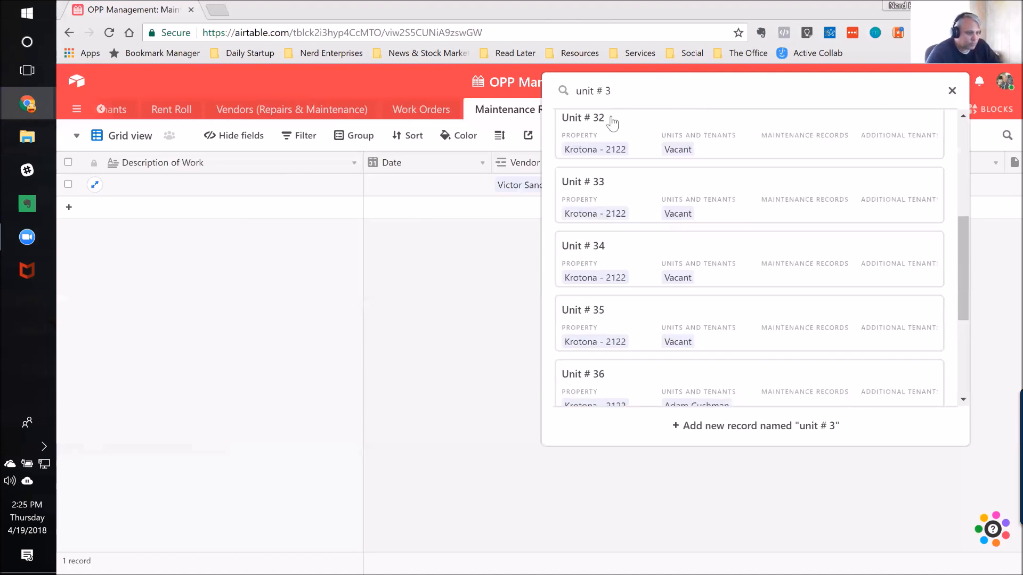
key("Escape")
Step: Examine the maintenance record's Notes and Attachments fields, ending back at its Unit cell
key("Tab")
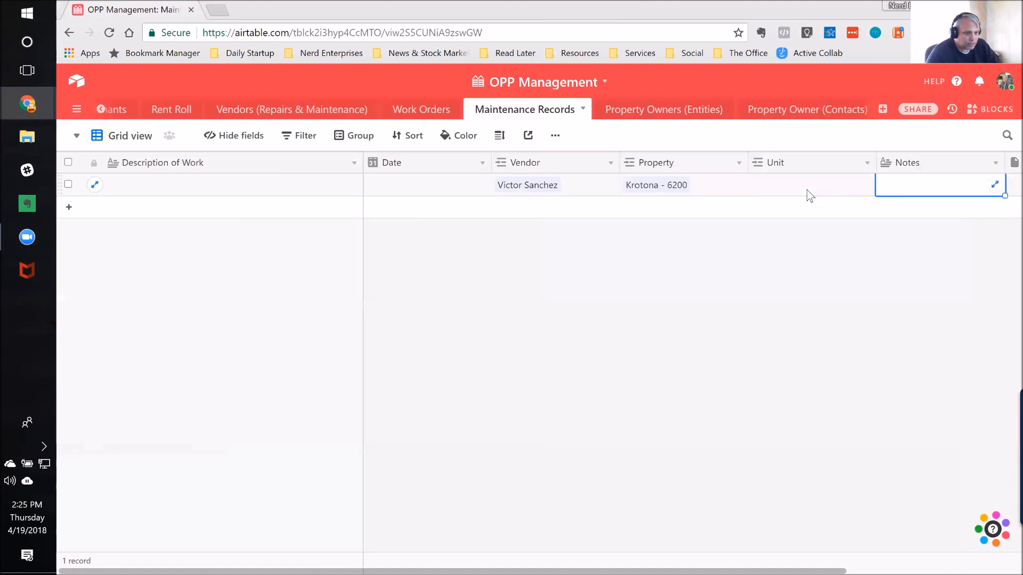
key("Tab")
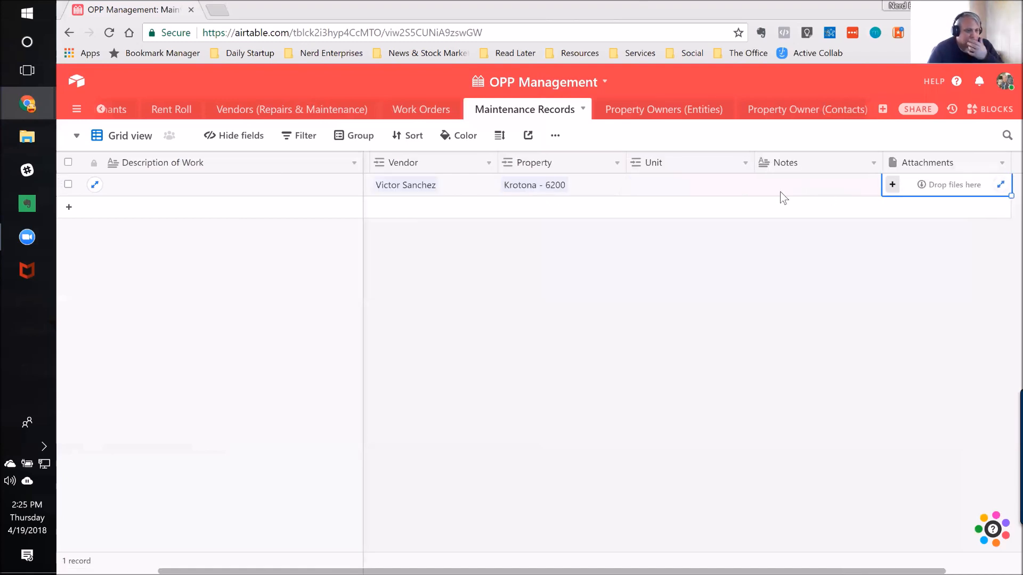
left_click(687, 193)
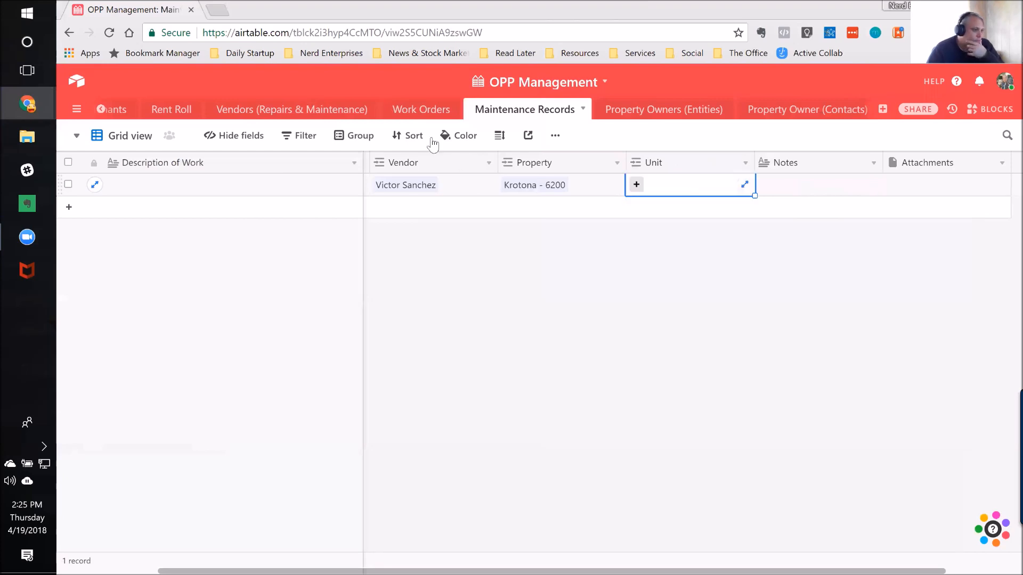
Step: Open the Property Owners (Entities) table, inspect OPP, LLC's linked properties and the Property field's link settings, and cancel without changes
left_click(660, 112)
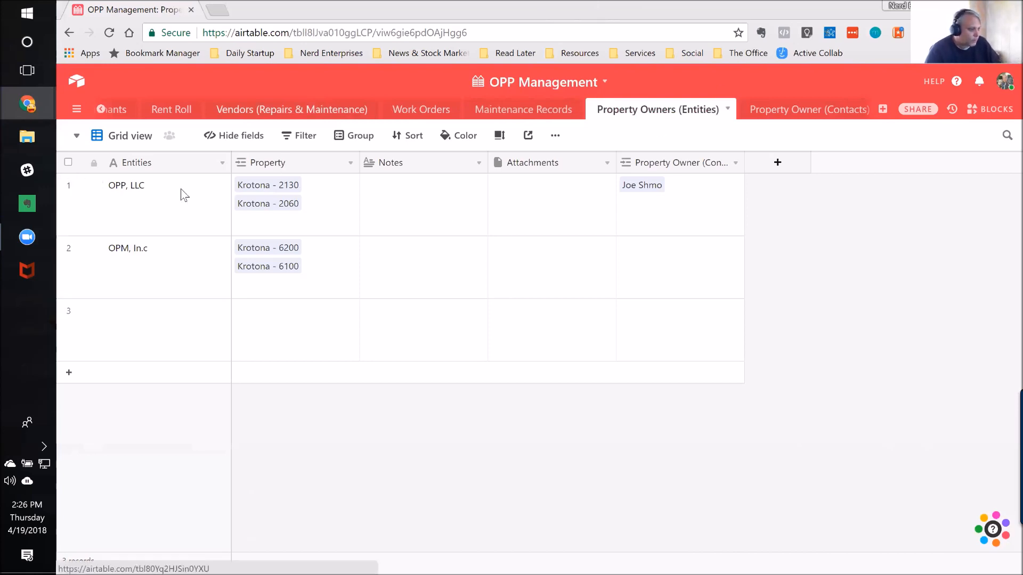
left_click(145, 205)
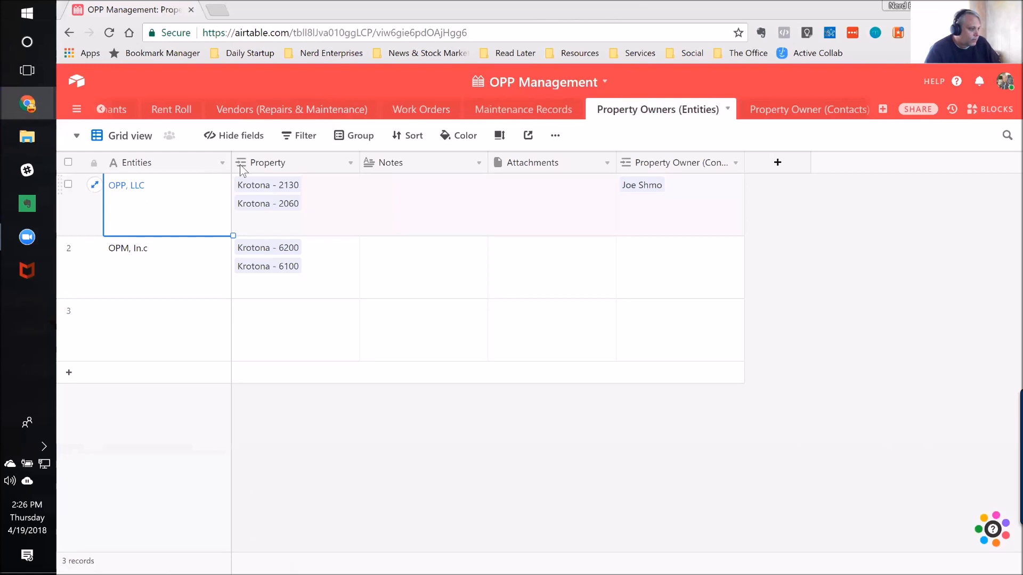
left_click(315, 195)
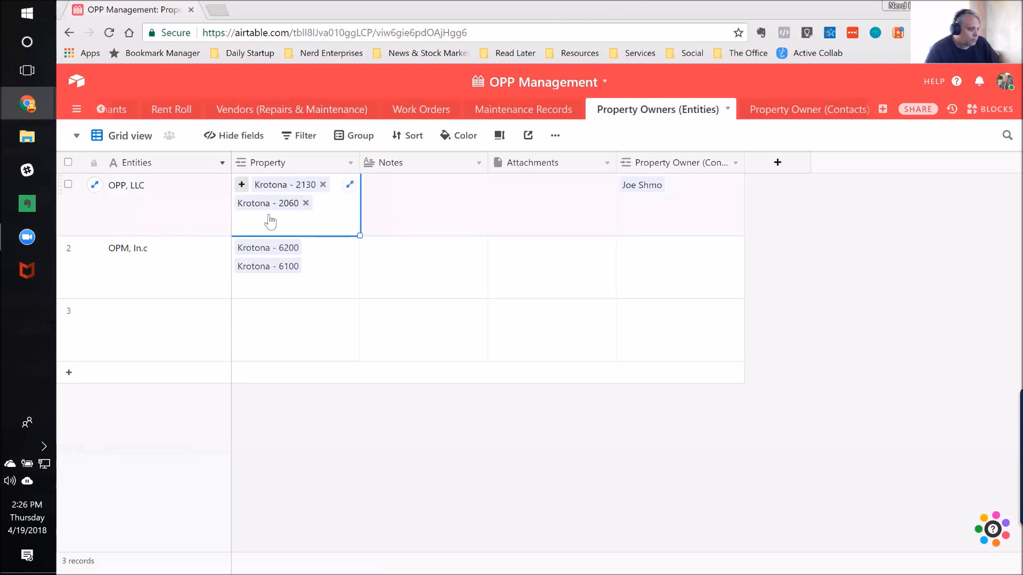
double_click(272, 164)
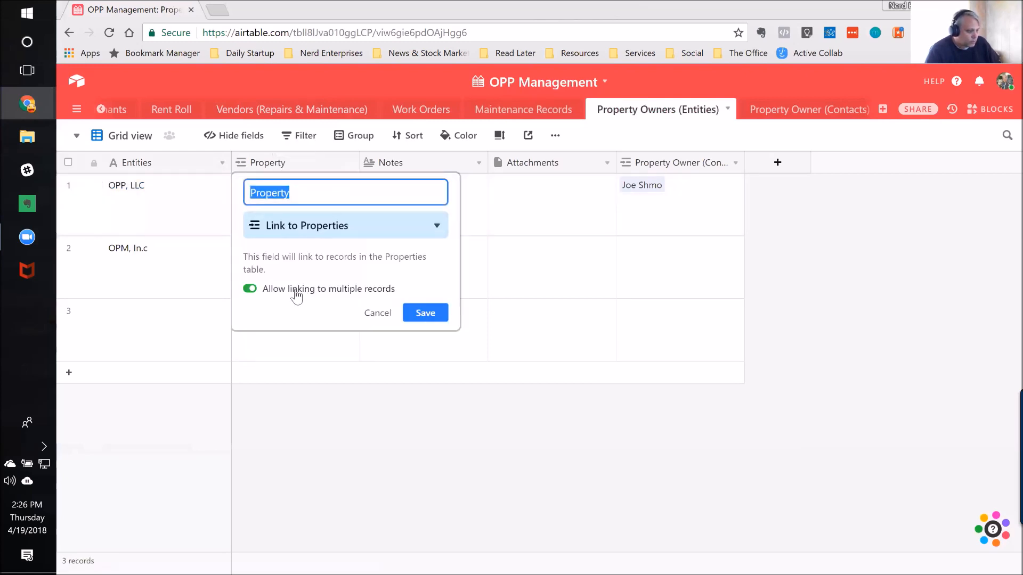
left_click(377, 315)
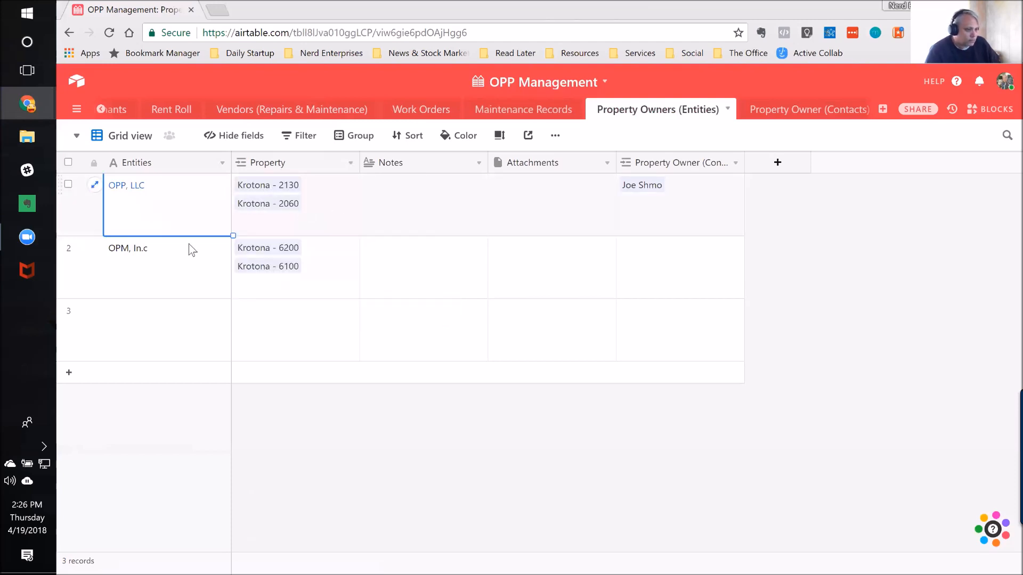
Step: Open the Property Owner (Contacts) table and inspect the first contact's name and linked entity
left_click(812, 112)
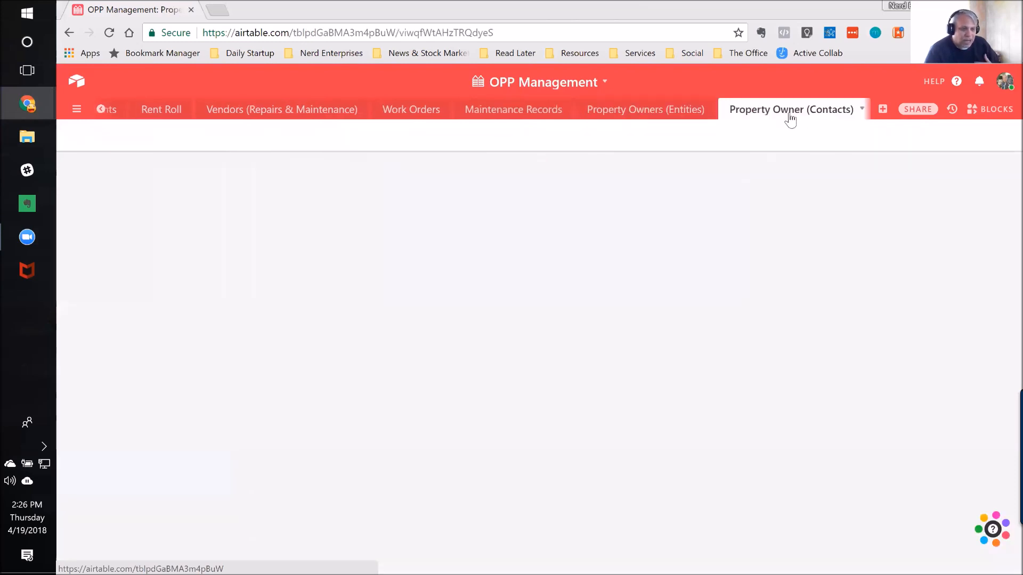
left_click(112, 189)
left_click(349, 185)
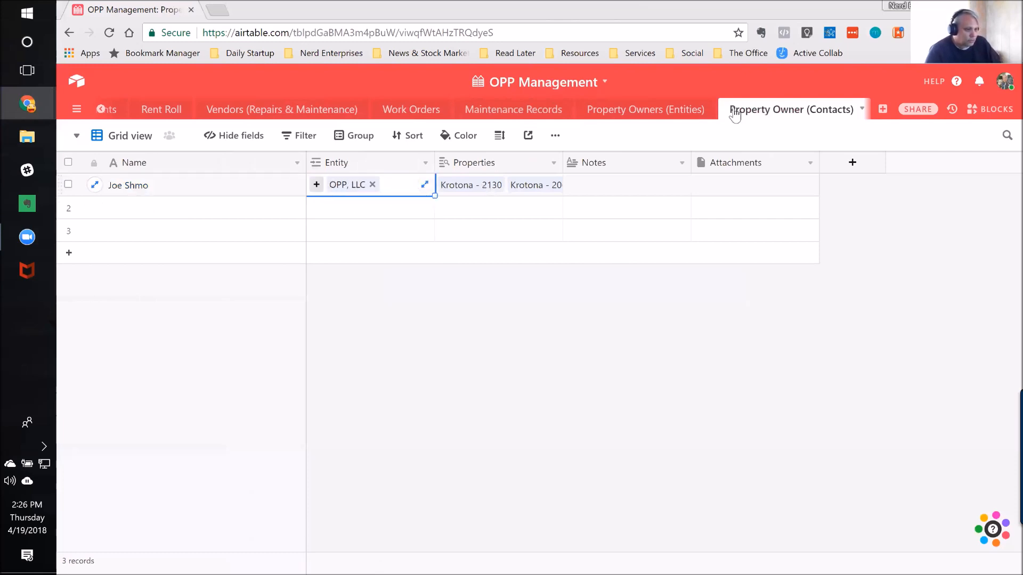
Step: Compare the Property Owners (Entities) table with the Property Owner (Contacts) table, then leave the base for the Airtable home page
left_click(632, 117)
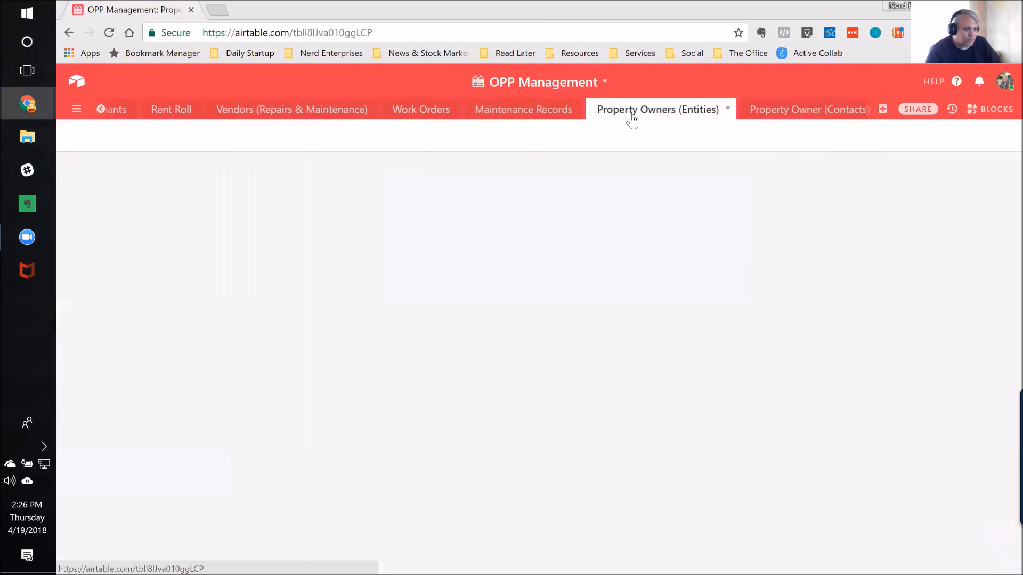
left_click(797, 116)
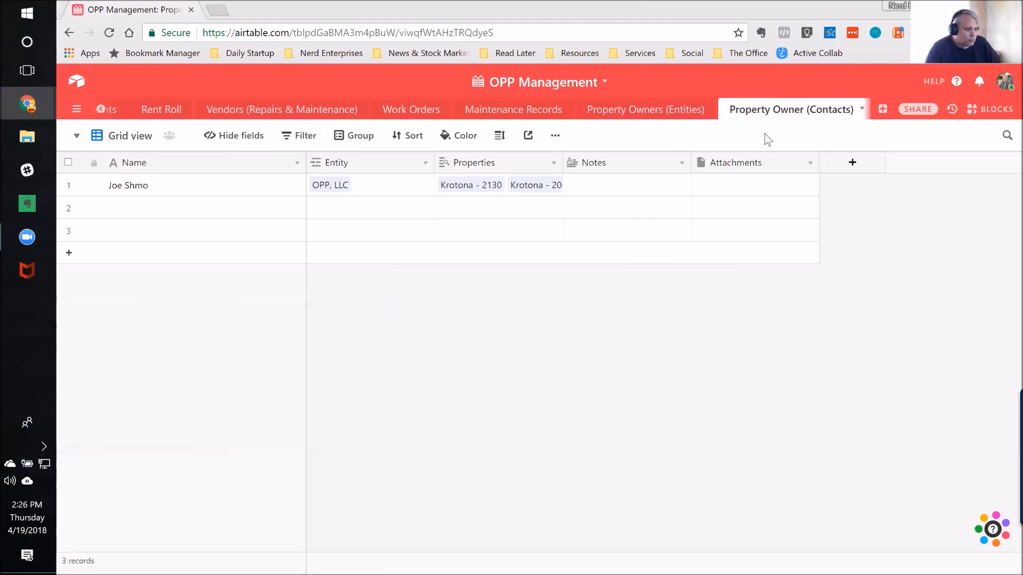
left_click(634, 113)
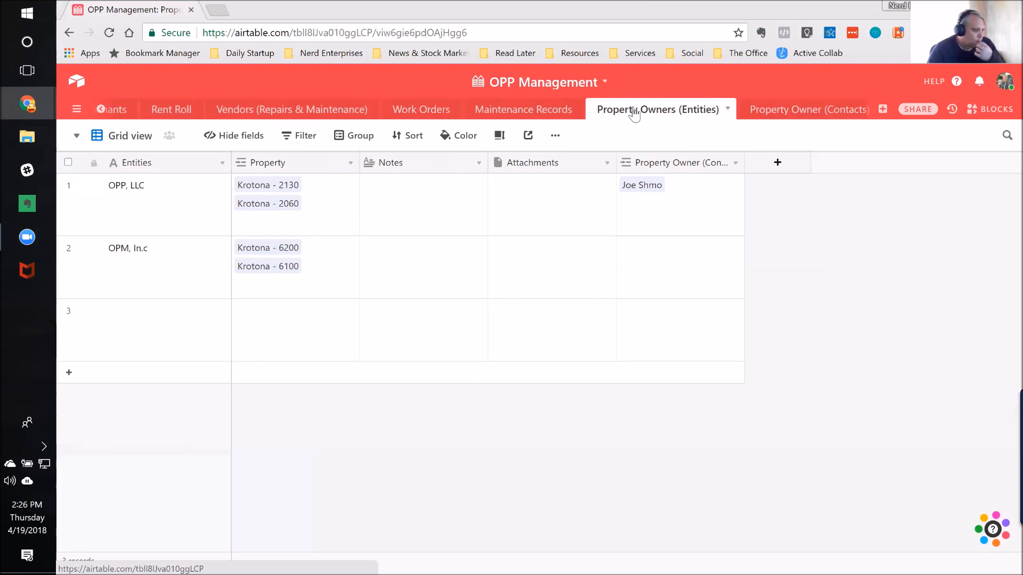
left_click(79, 81)
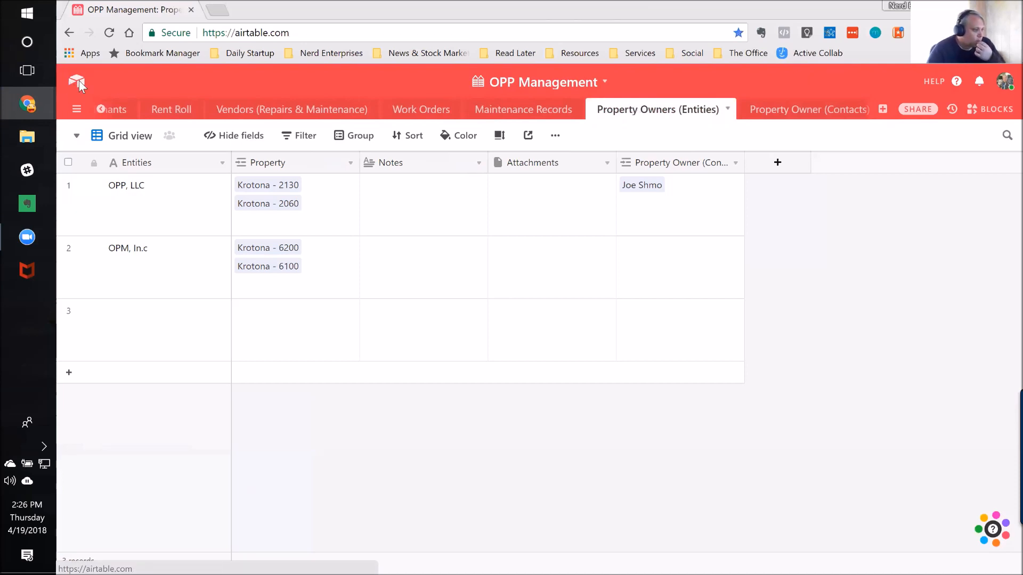
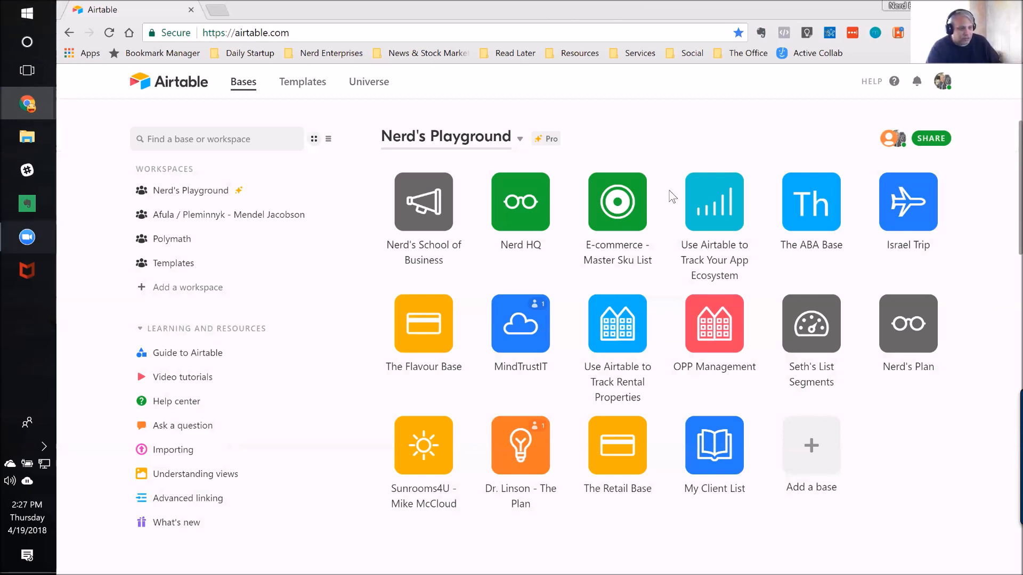
Step: Open the E-commerce - Master Sku List base and show its Master Product List table in the Product Grouping view
left_click(617, 206)
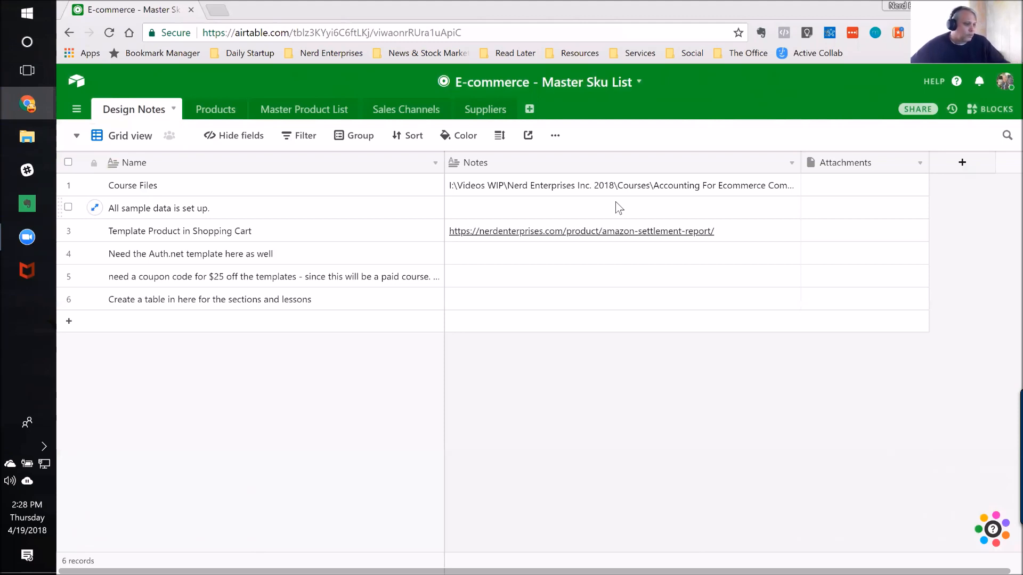
left_click(300, 111)
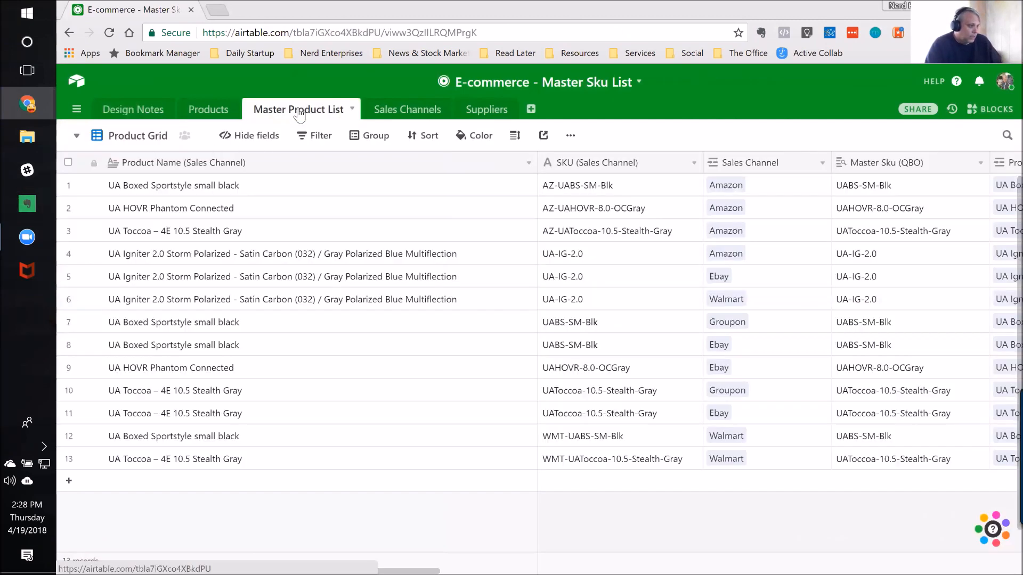
left_click(78, 137)
left_click(172, 194)
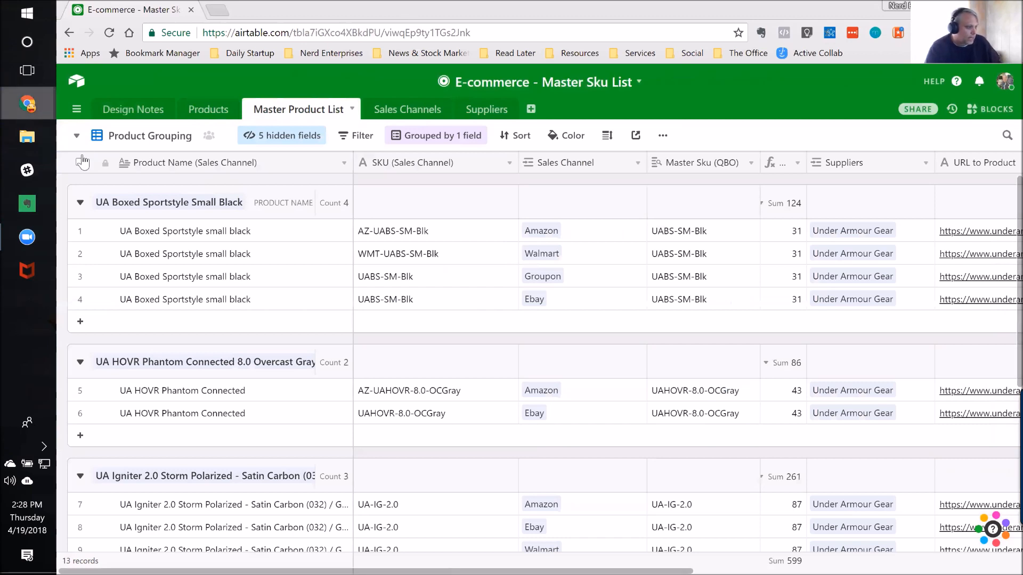
left_click(76, 137)
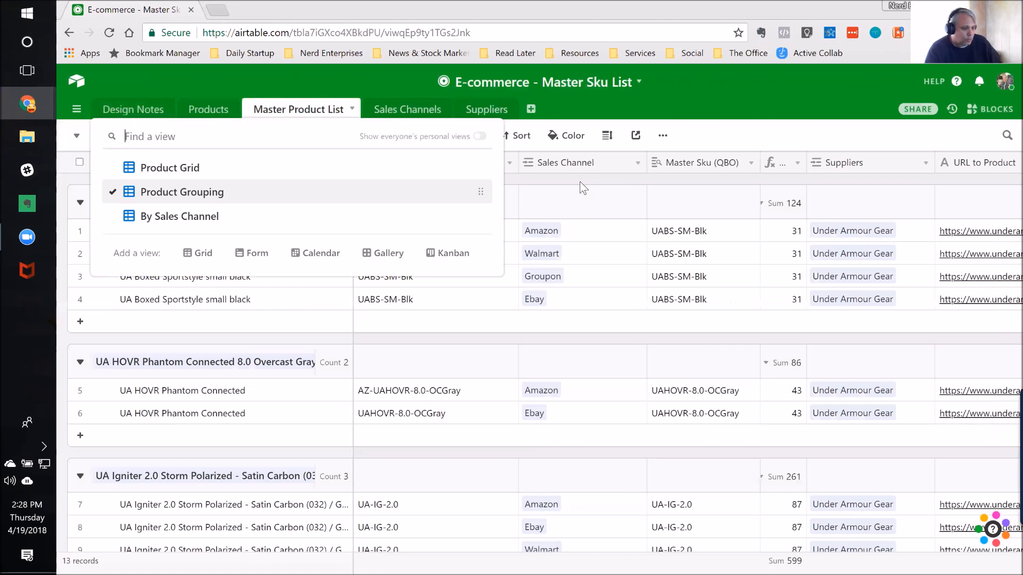
left_click(209, 199)
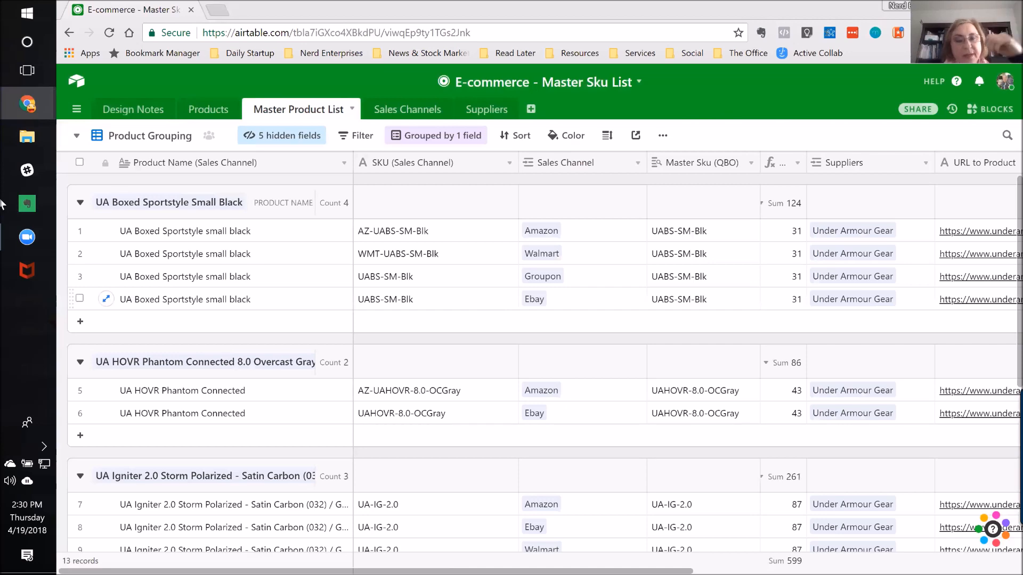
Step: Open the Use Airtable to Track Your App Ecosystem base and show The Apps table in the Apps by Genre view
left_click(77, 85)
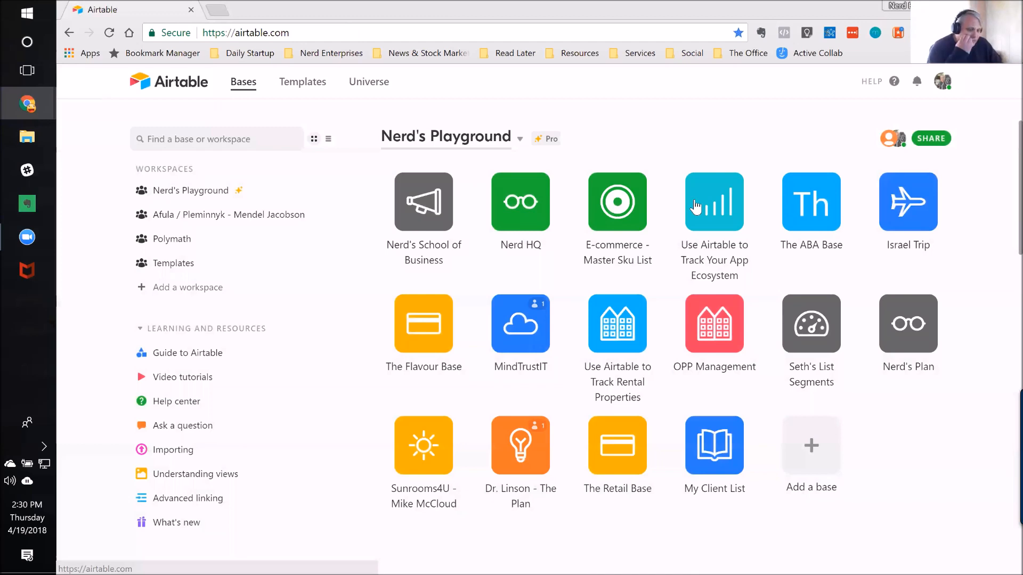
left_click(721, 212)
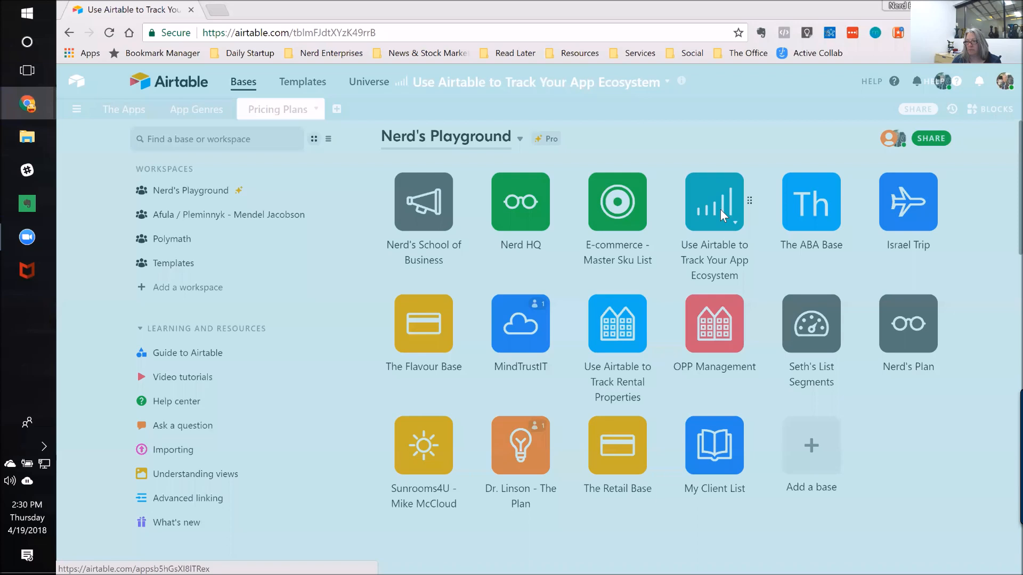
left_click(127, 113)
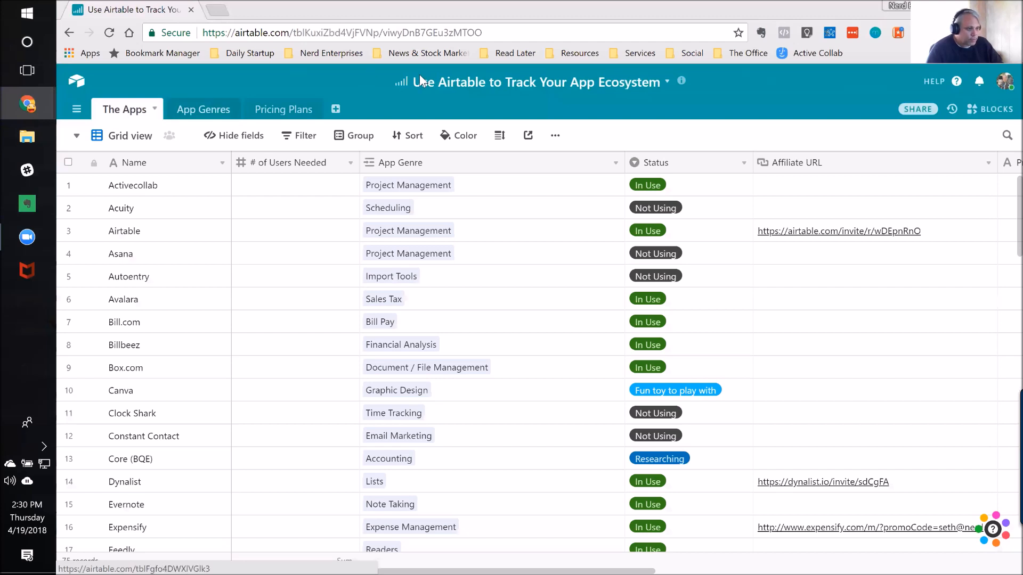
left_click(77, 137)
left_click(173, 196)
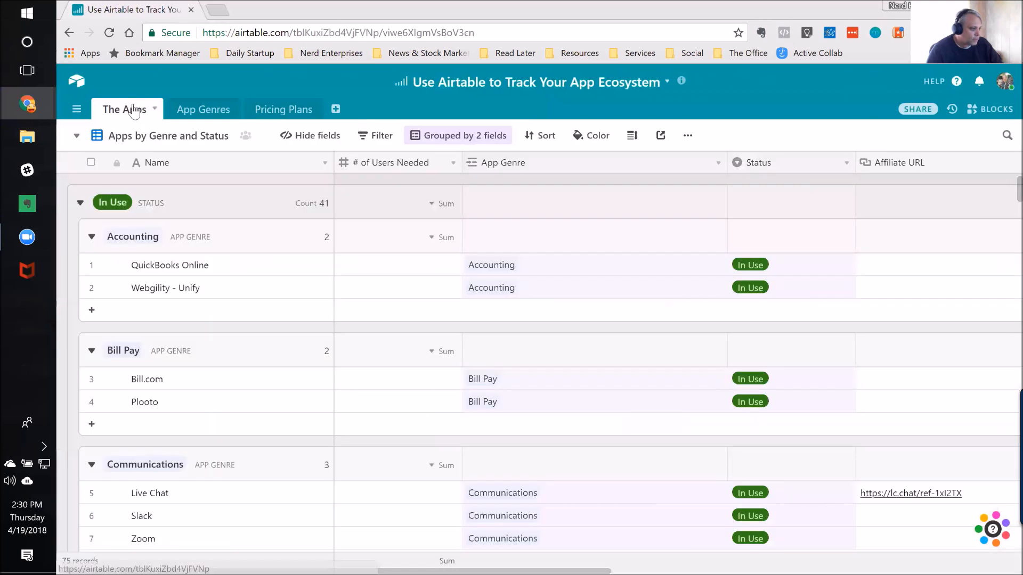
left_click(78, 136)
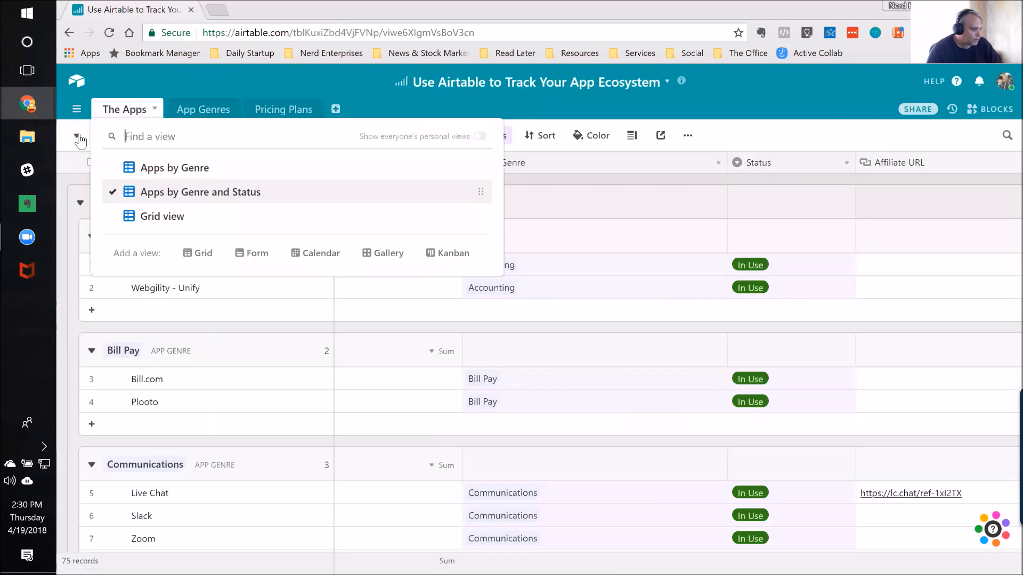
left_click(183, 169)
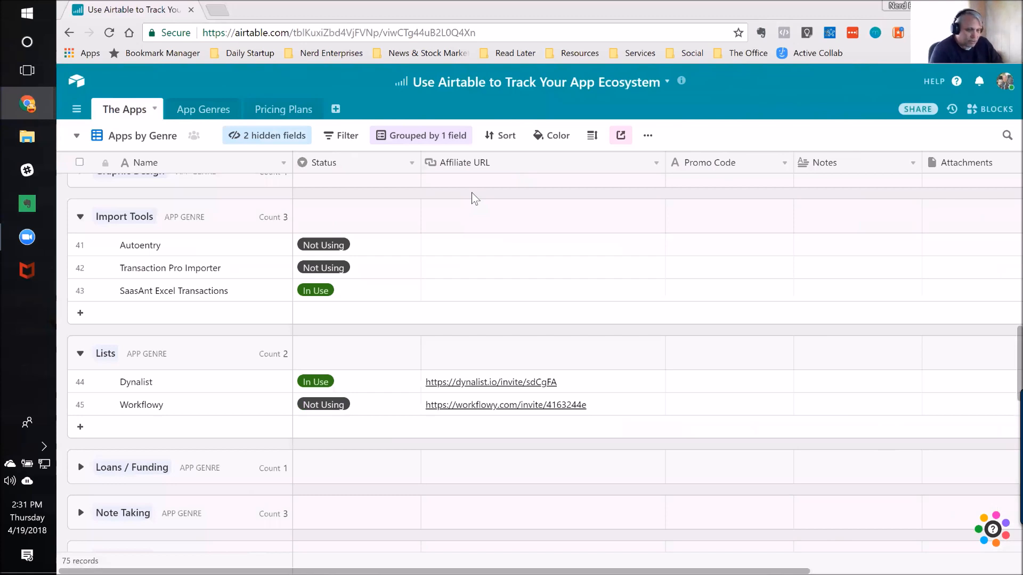
Step: Search the Apps by Genre view for "airtable"
key("ctrl+f")
type("airt")
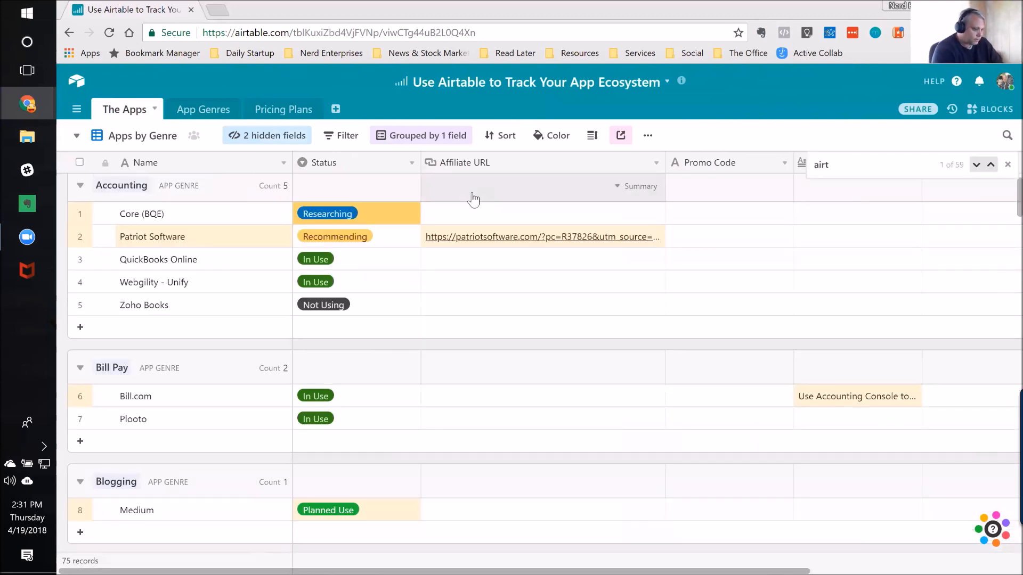
type("able")
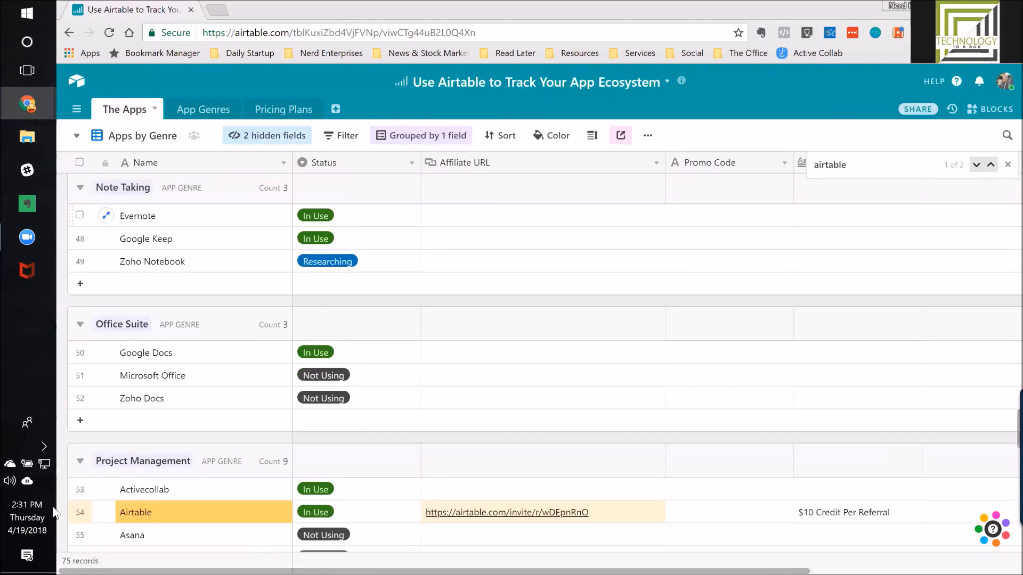
Step: Copy the Affiliate URL of the Airtable record in the Project Management group
left_click(168, 521)
key("Right")
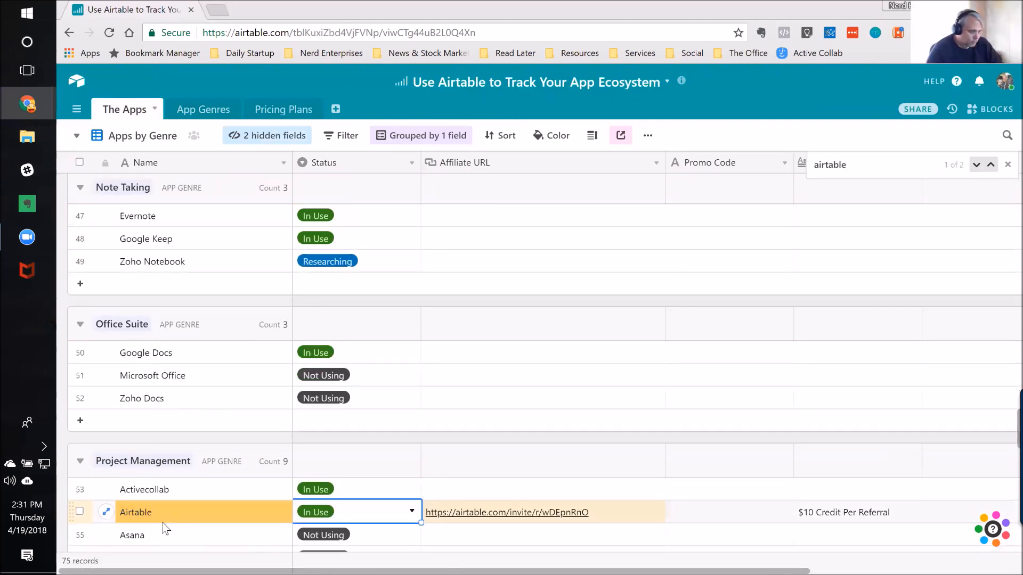
key("Right")
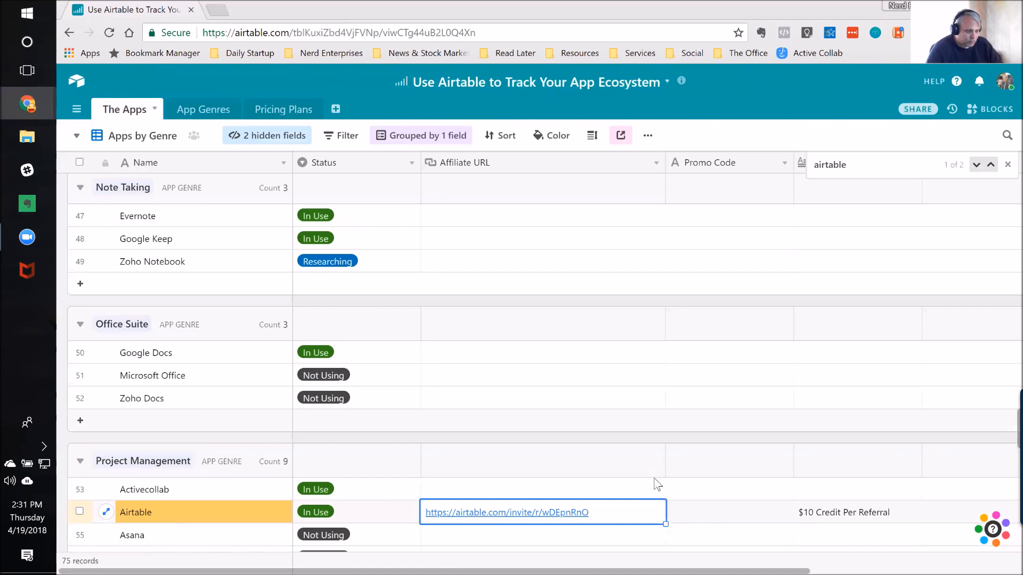
scroll(795, 473, "down", 1)
scroll(797, 477, "down", 1)
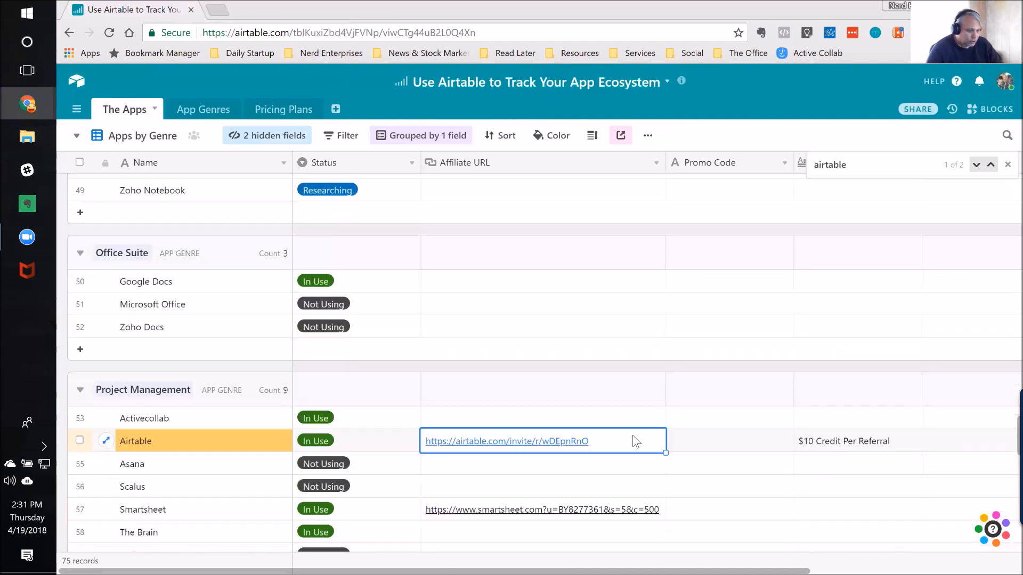
scroll(641, 418, "down", 1)
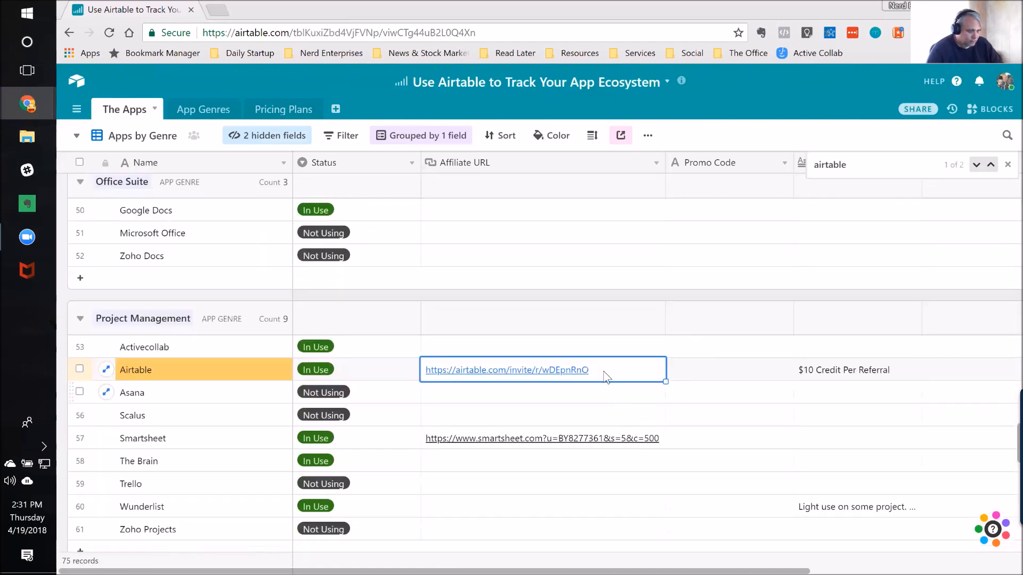
key("ctrl+c")
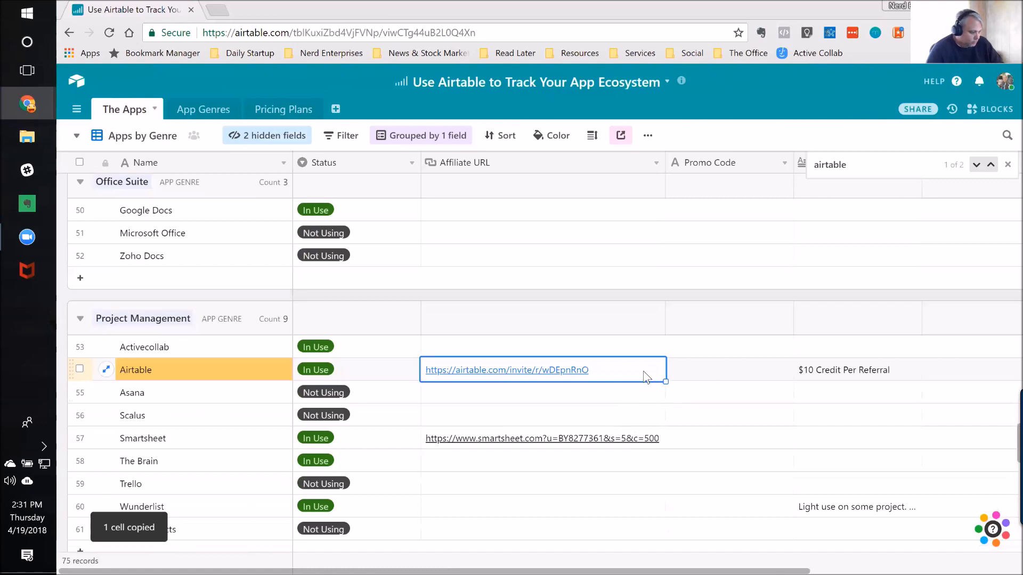
key("ctrl+c")
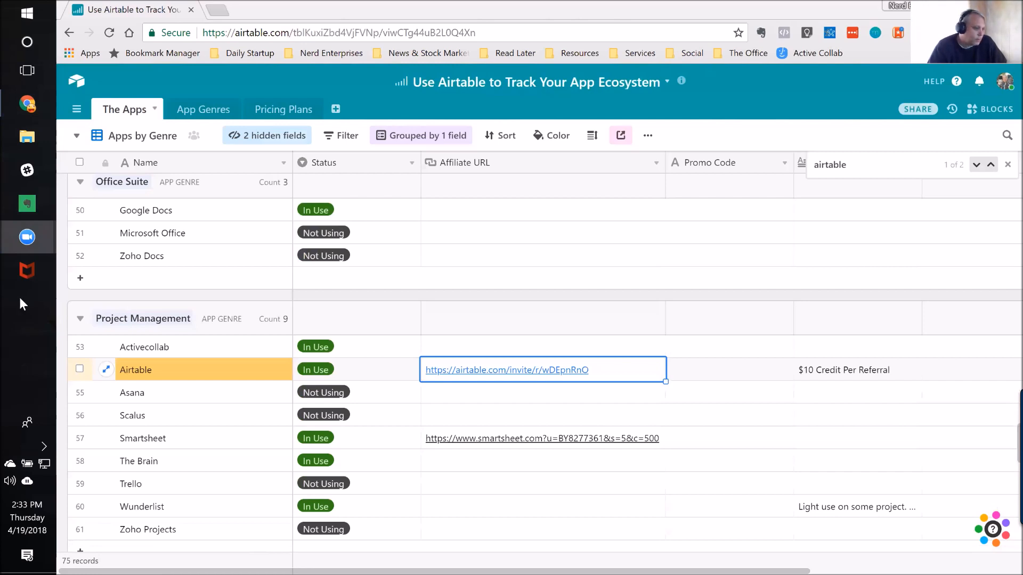
left_click(177, 213)
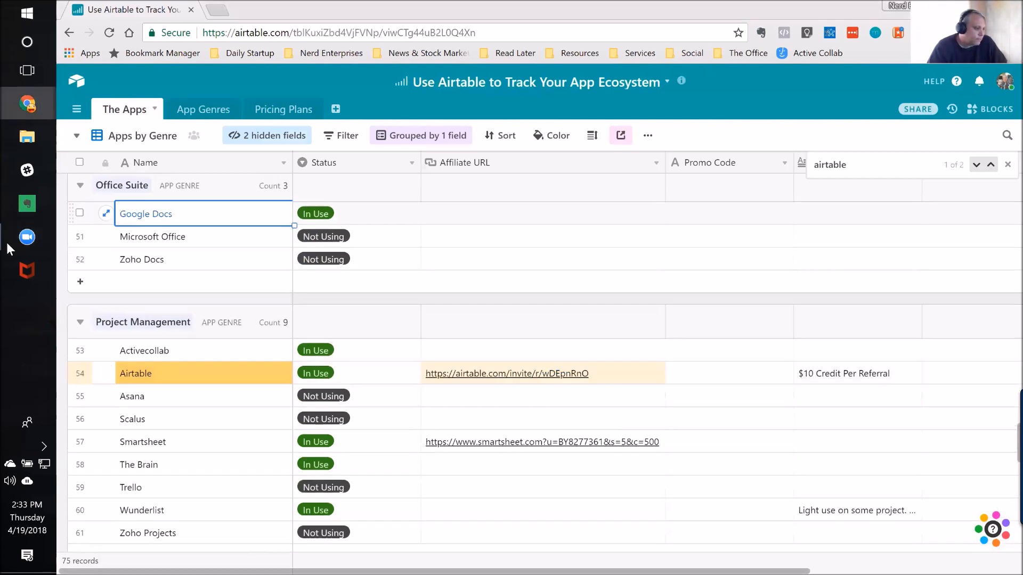
left_click(494, 219)
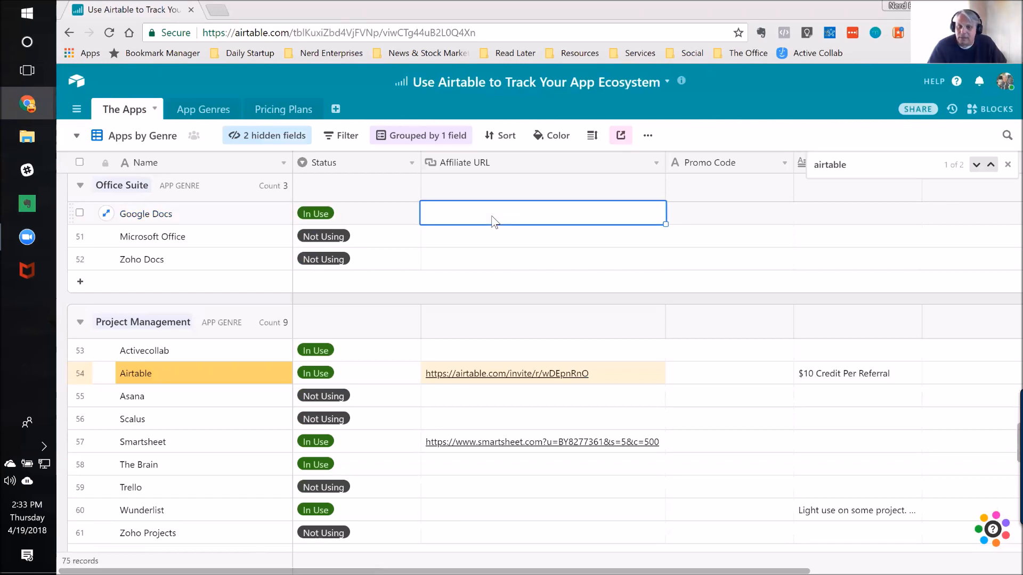